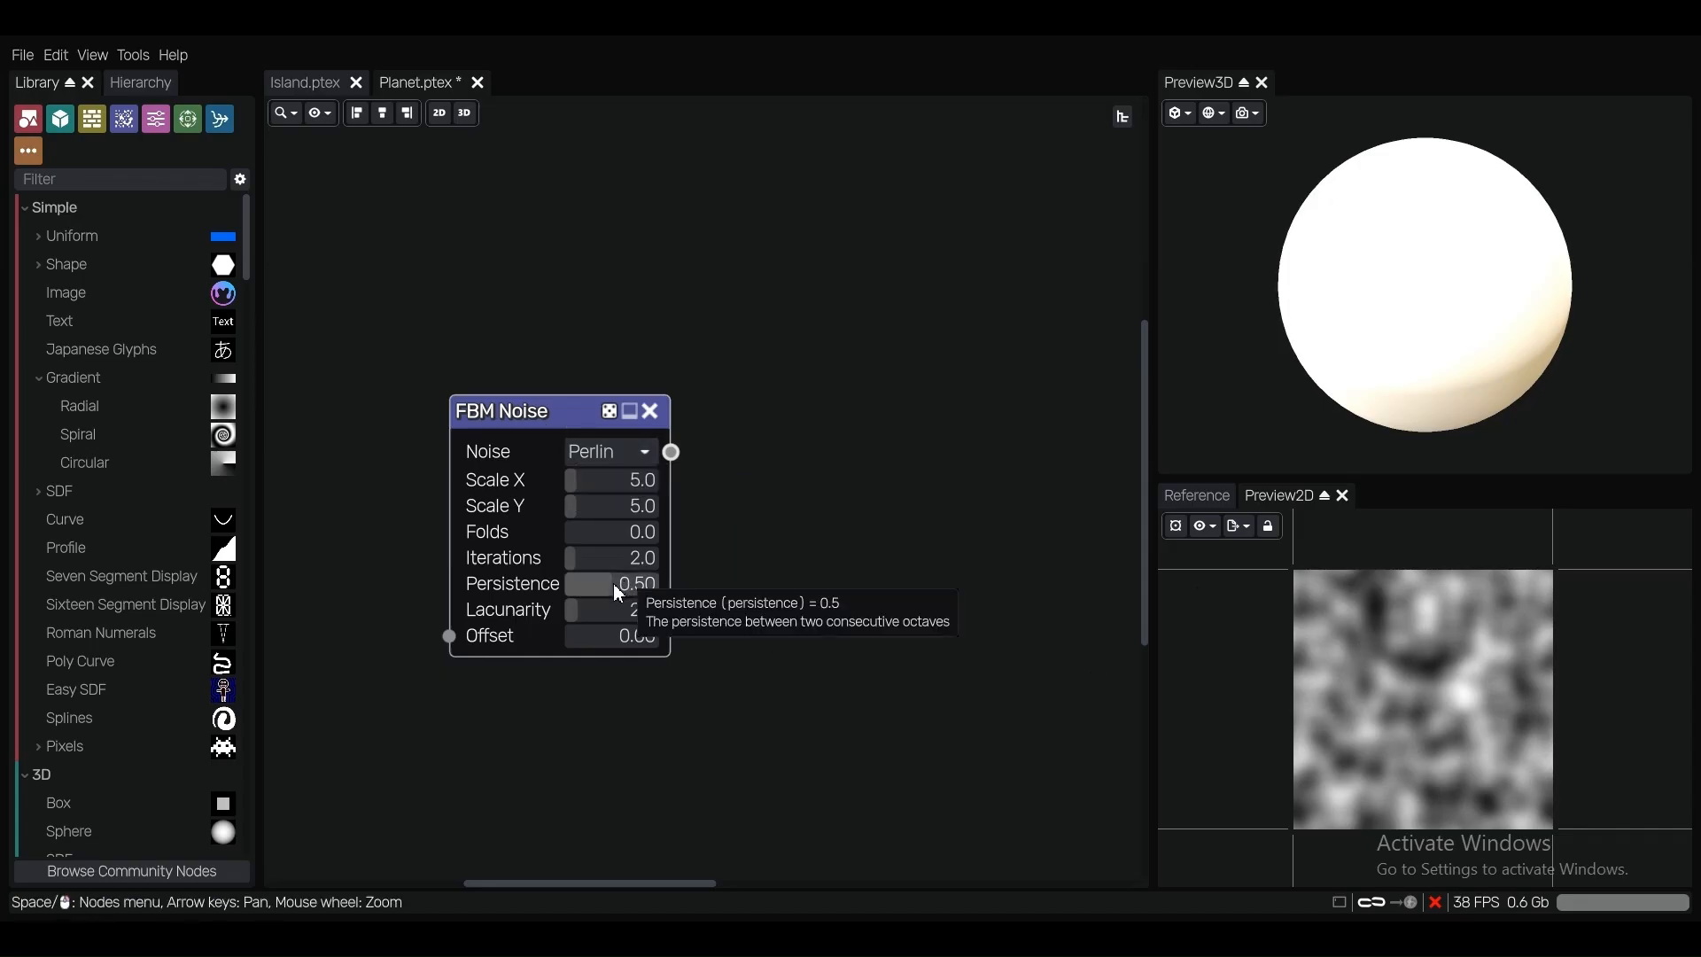
Set the FBM Noise persistence to 0.32 and move the node farther away from the material node.
{"action": "left_click_drag", "start_coordinate": [617, 588], "coordinate": [597, 583]}
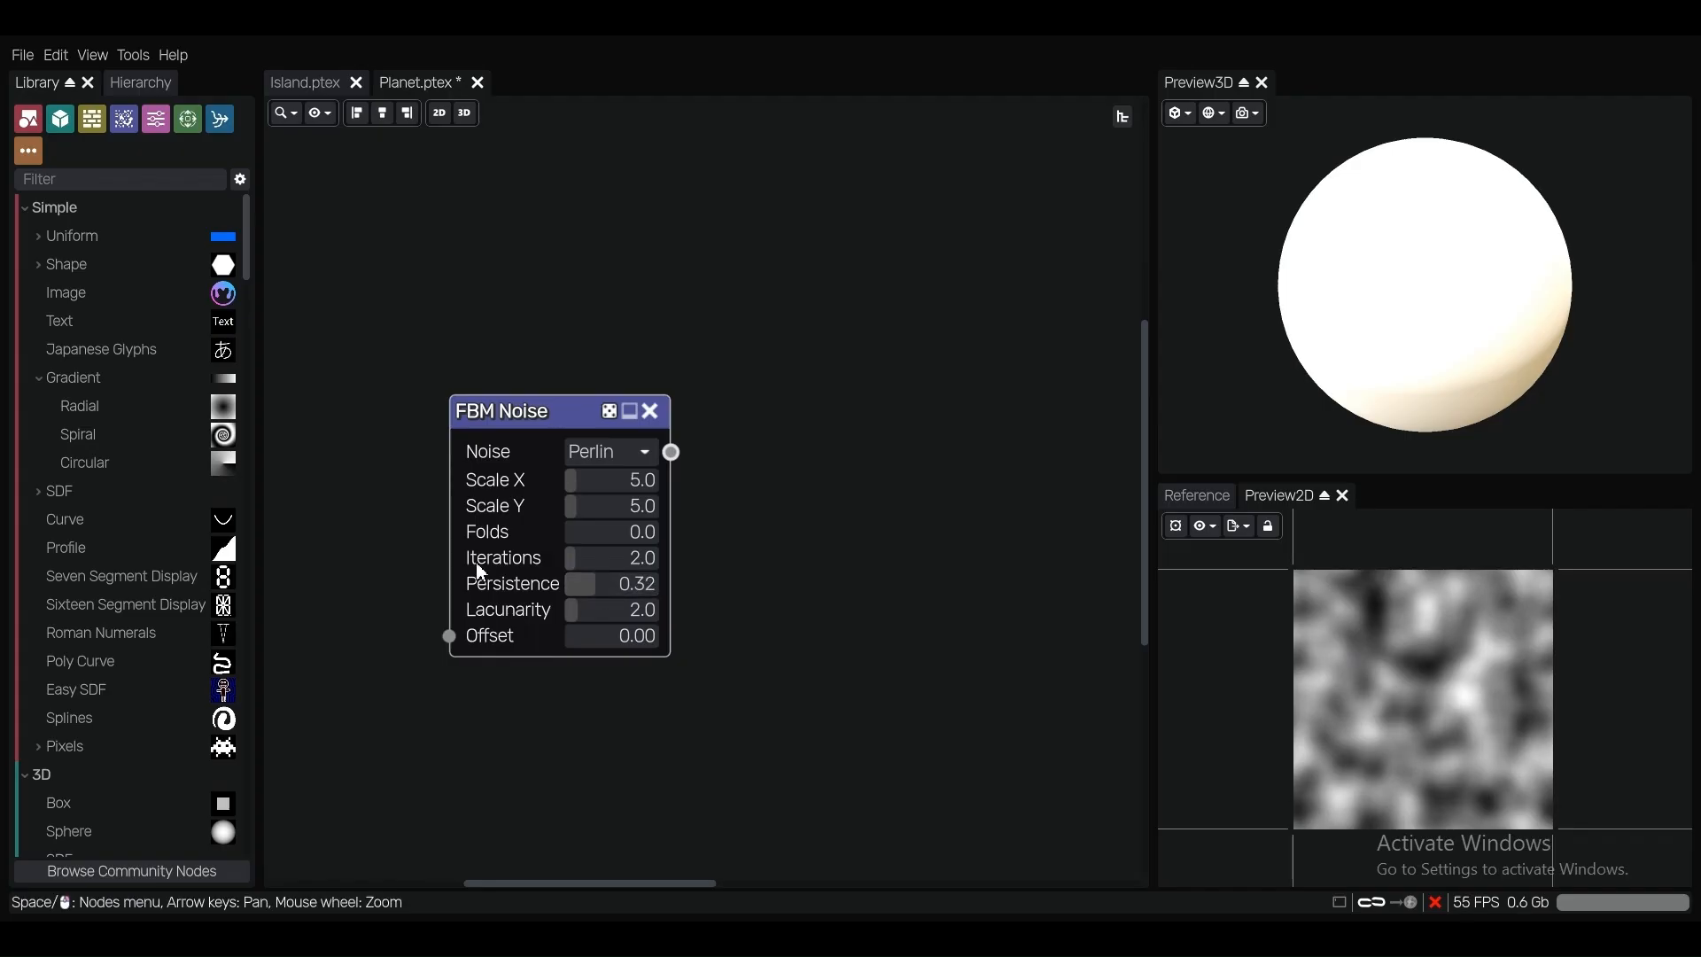
{"action": "scroll", "coordinate": [476, 567], "scroll_direction": "down", "scroll_amount": 4}
{"action": "middle_click_drag", "start_coordinate": [482, 508], "coordinate": [671, 479]}
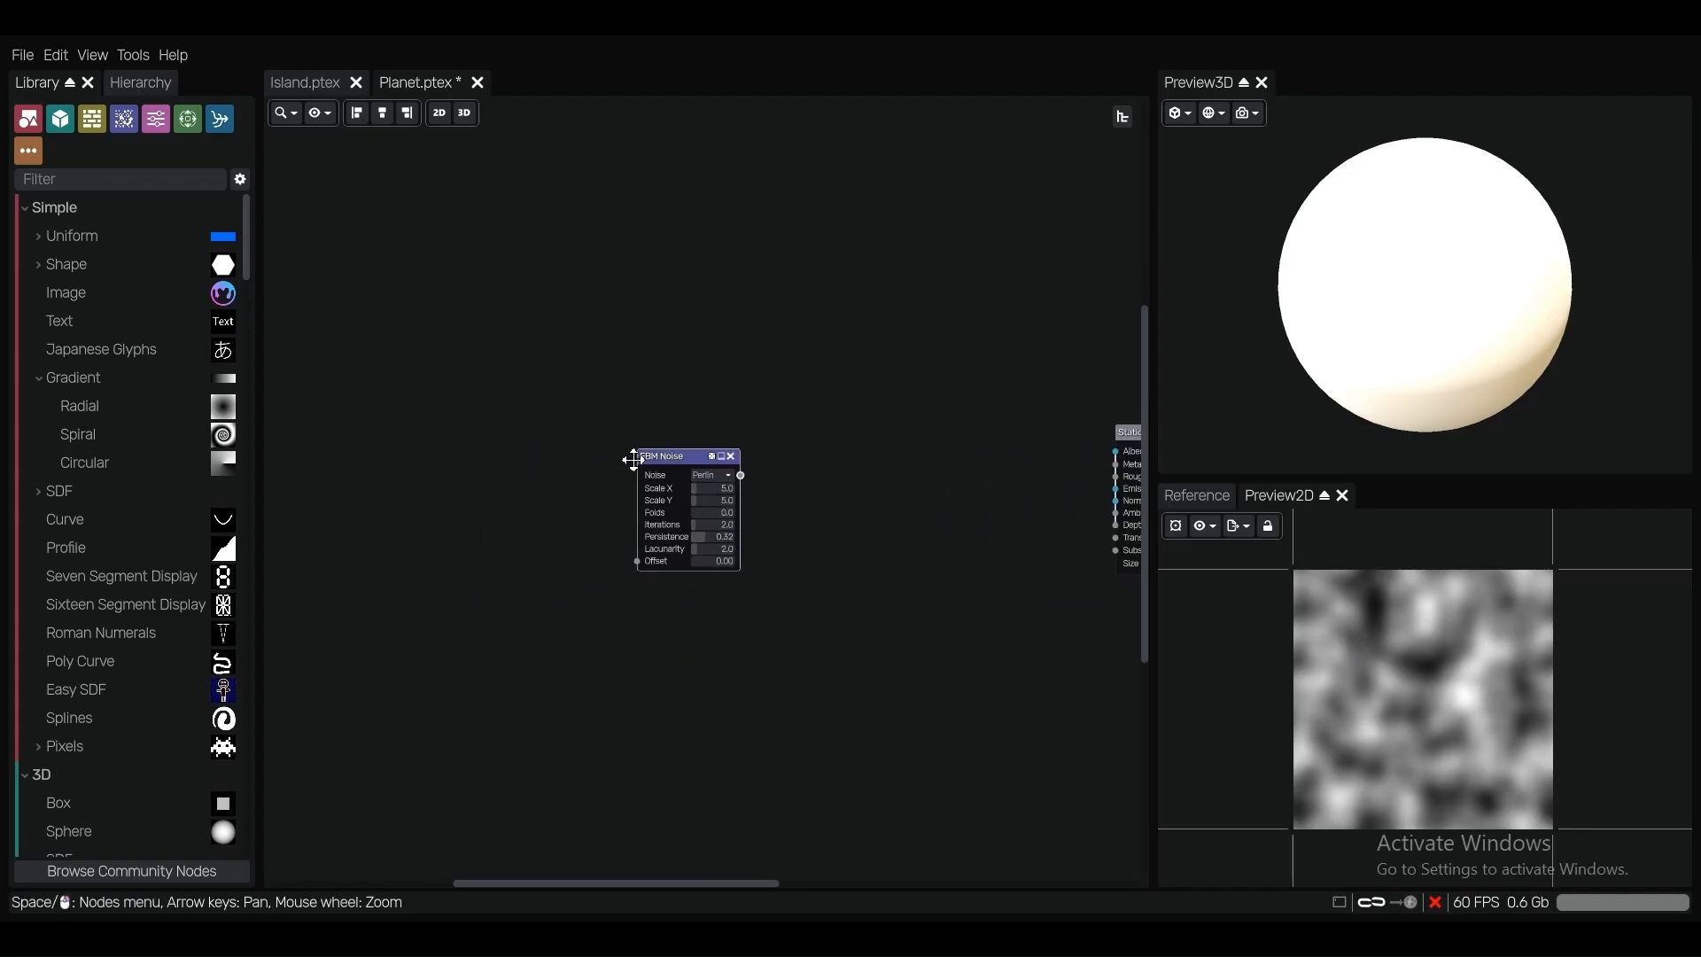
{"action": "left_click_drag", "start_coordinate": [633, 460], "coordinate": [516, 452]}
{"action": "middle_click_drag", "start_coordinate": [446, 482], "coordinate": [650, 493]}
{"action": "left_click_drag", "start_coordinate": [710, 471], "coordinate": [603, 451]}
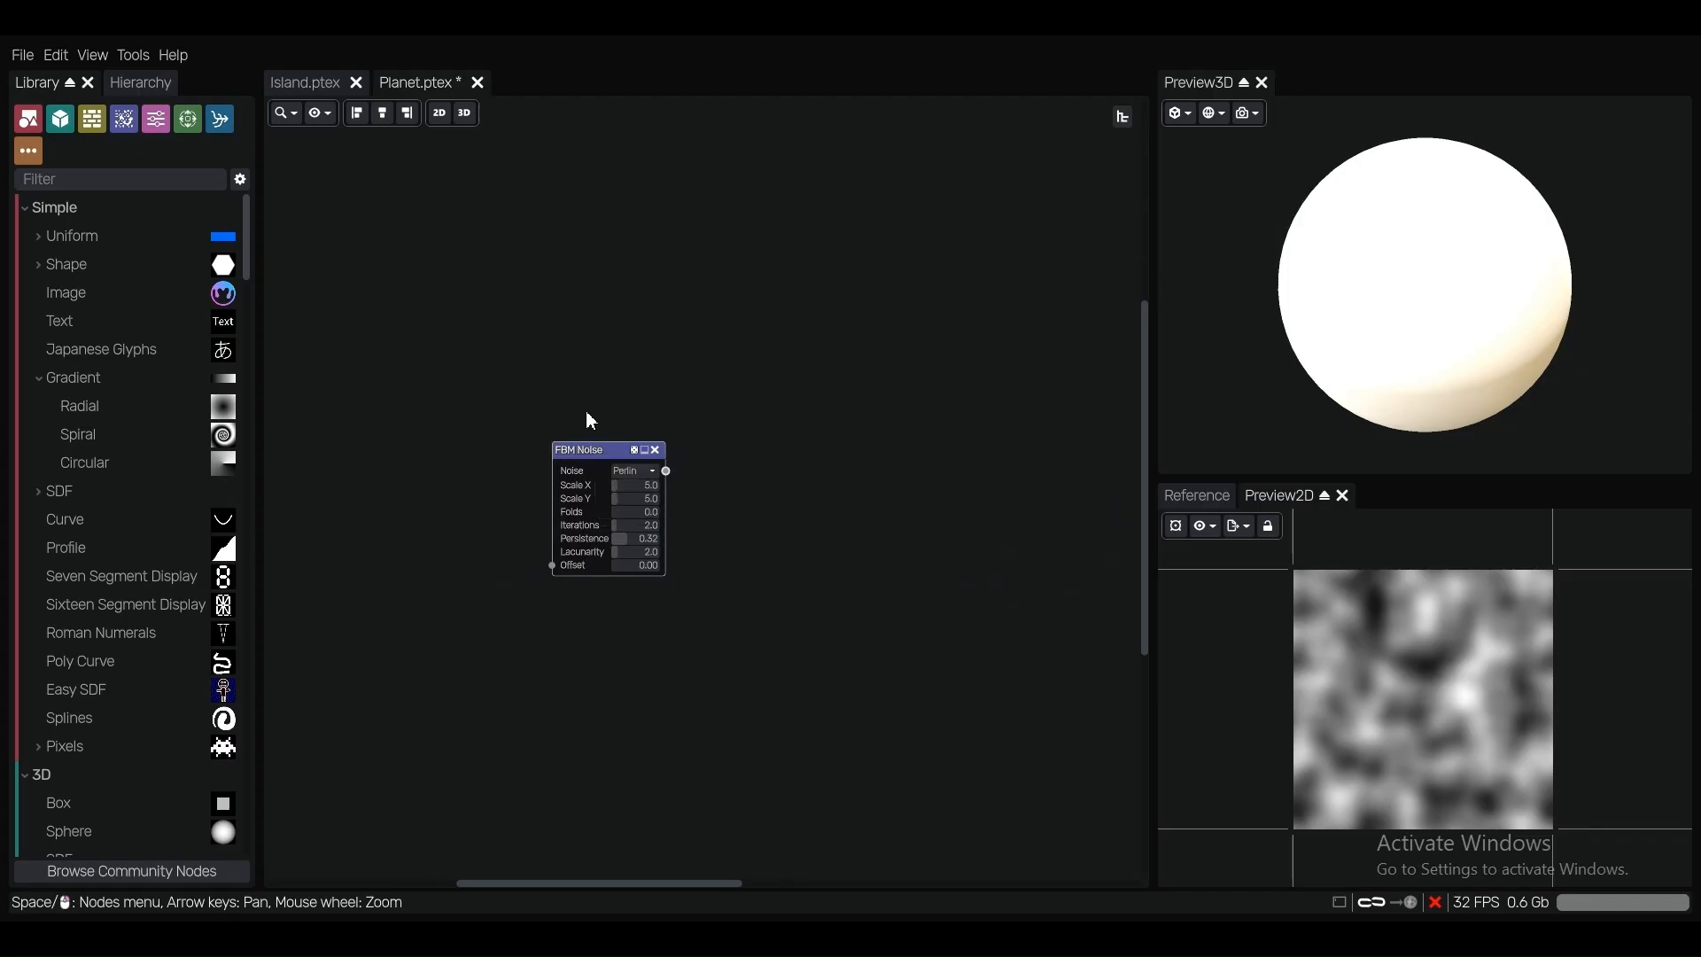
Add a Quantize node fed by the FBM Noise output.
{"action": "scroll", "coordinate": [669, 450], "scroll_direction": "up", "scroll_amount": 2}
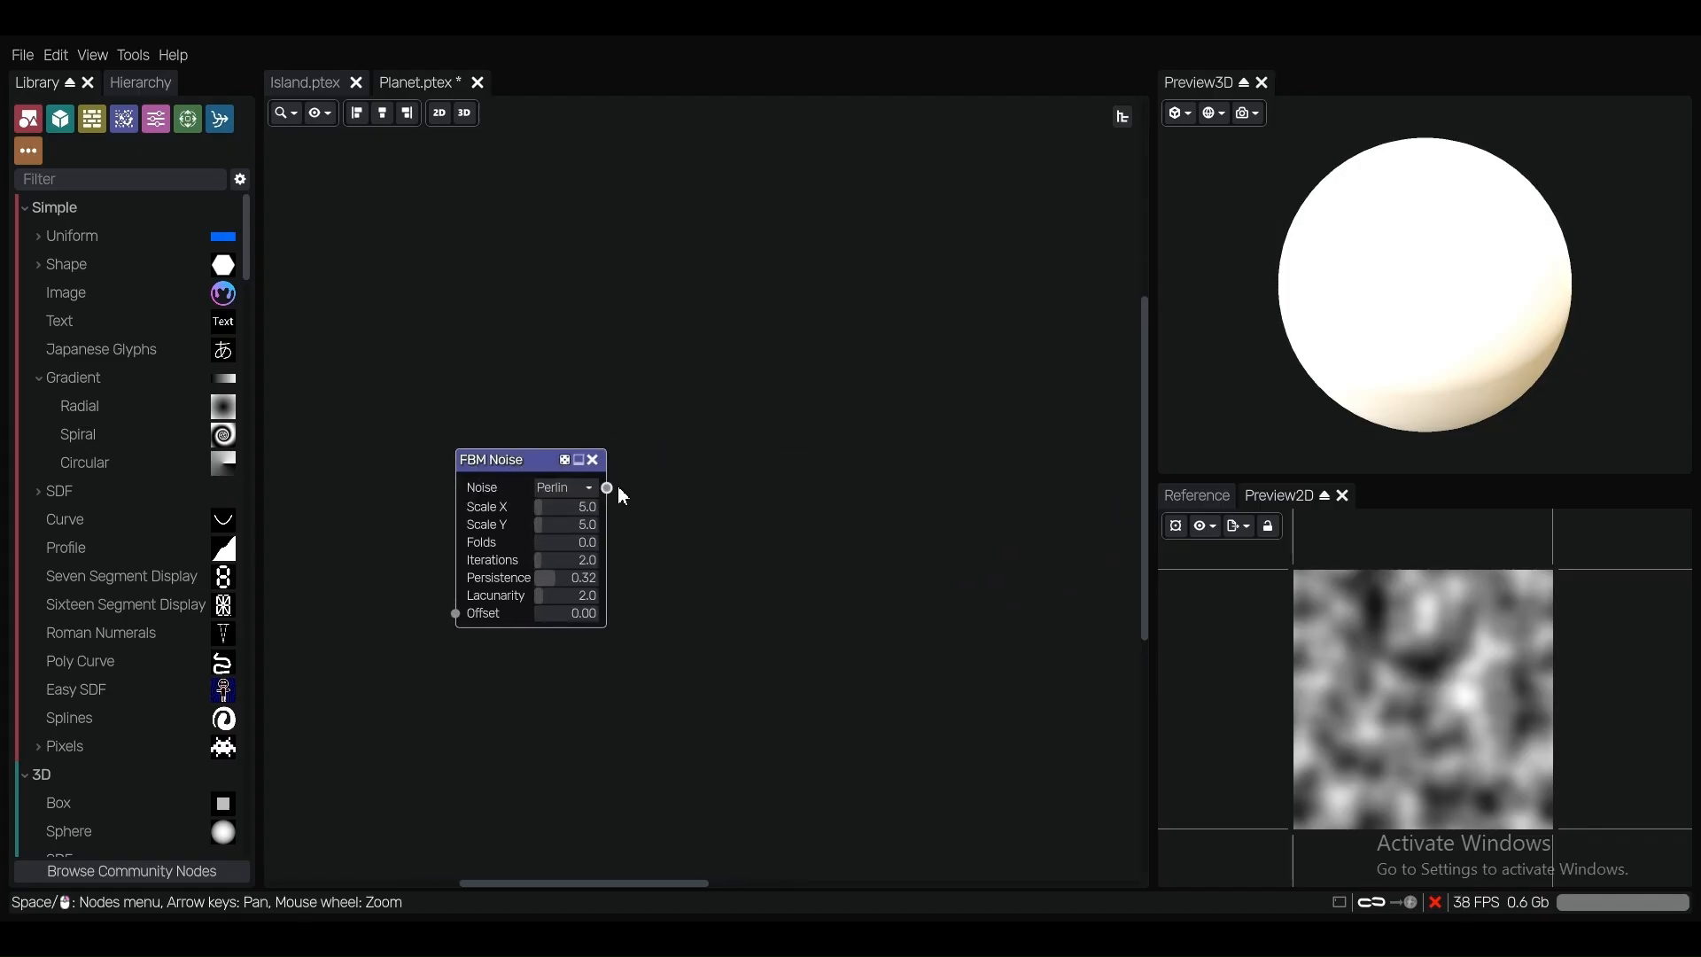
{"action": "left_click_drag", "start_coordinate": [717, 431], "coordinate": [718, 431]}
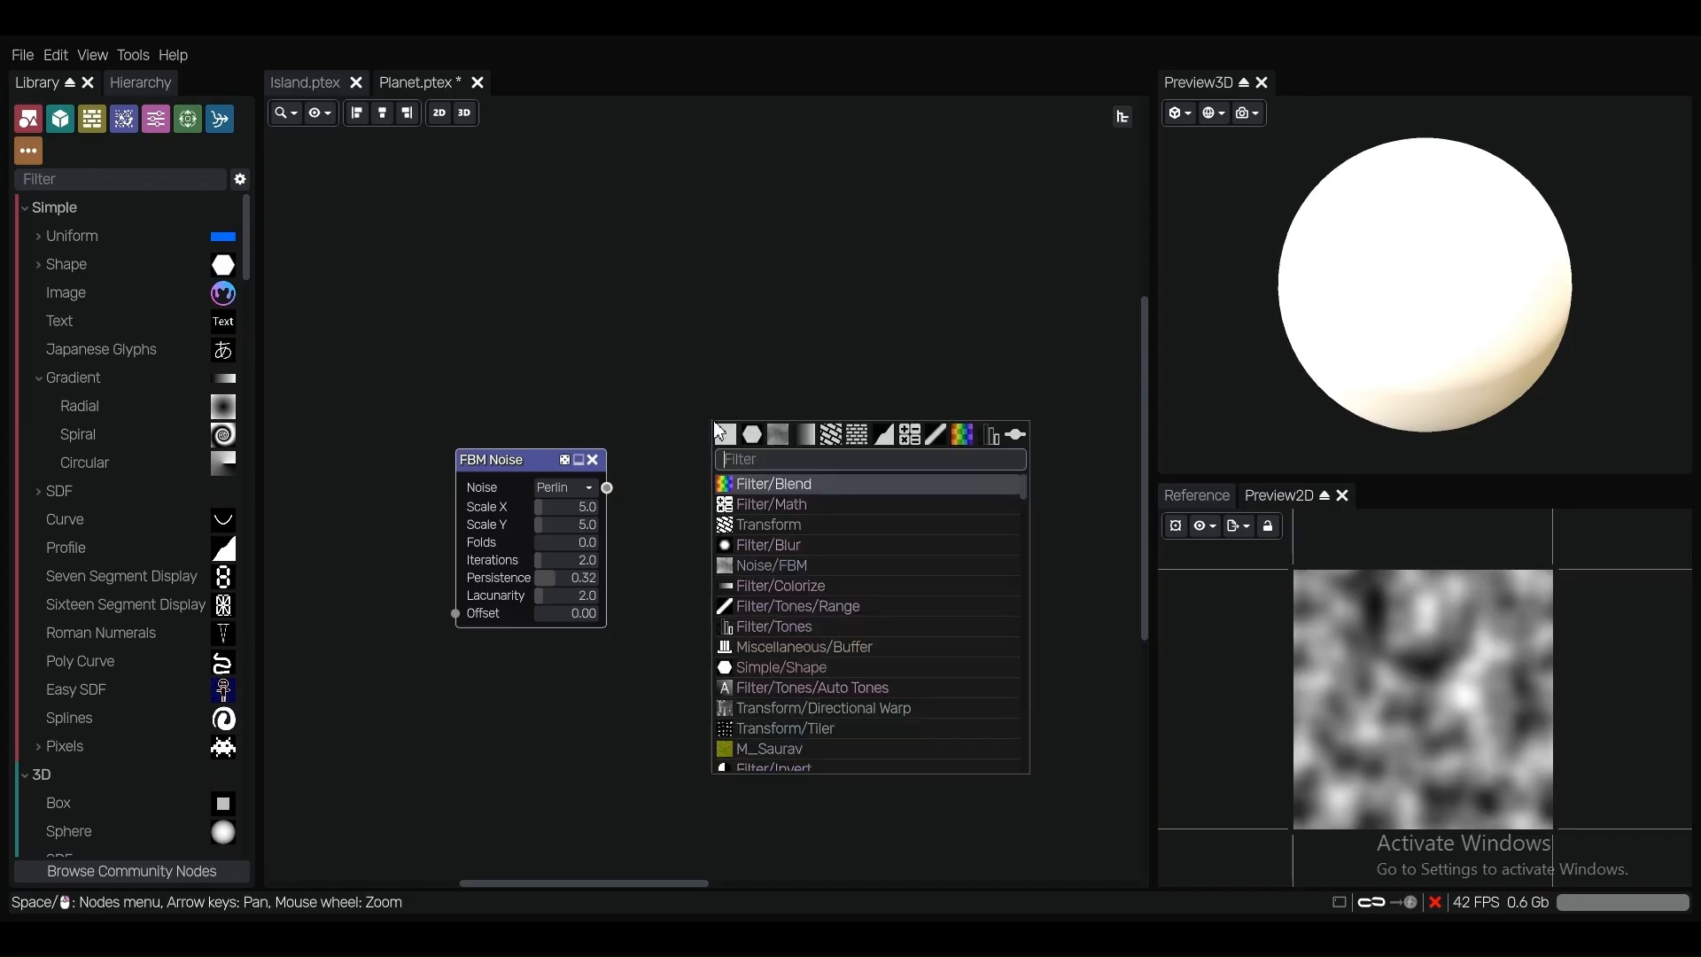
{"action": "left_click_drag", "start_coordinate": [555, 478], "coordinate": [652, 434]}
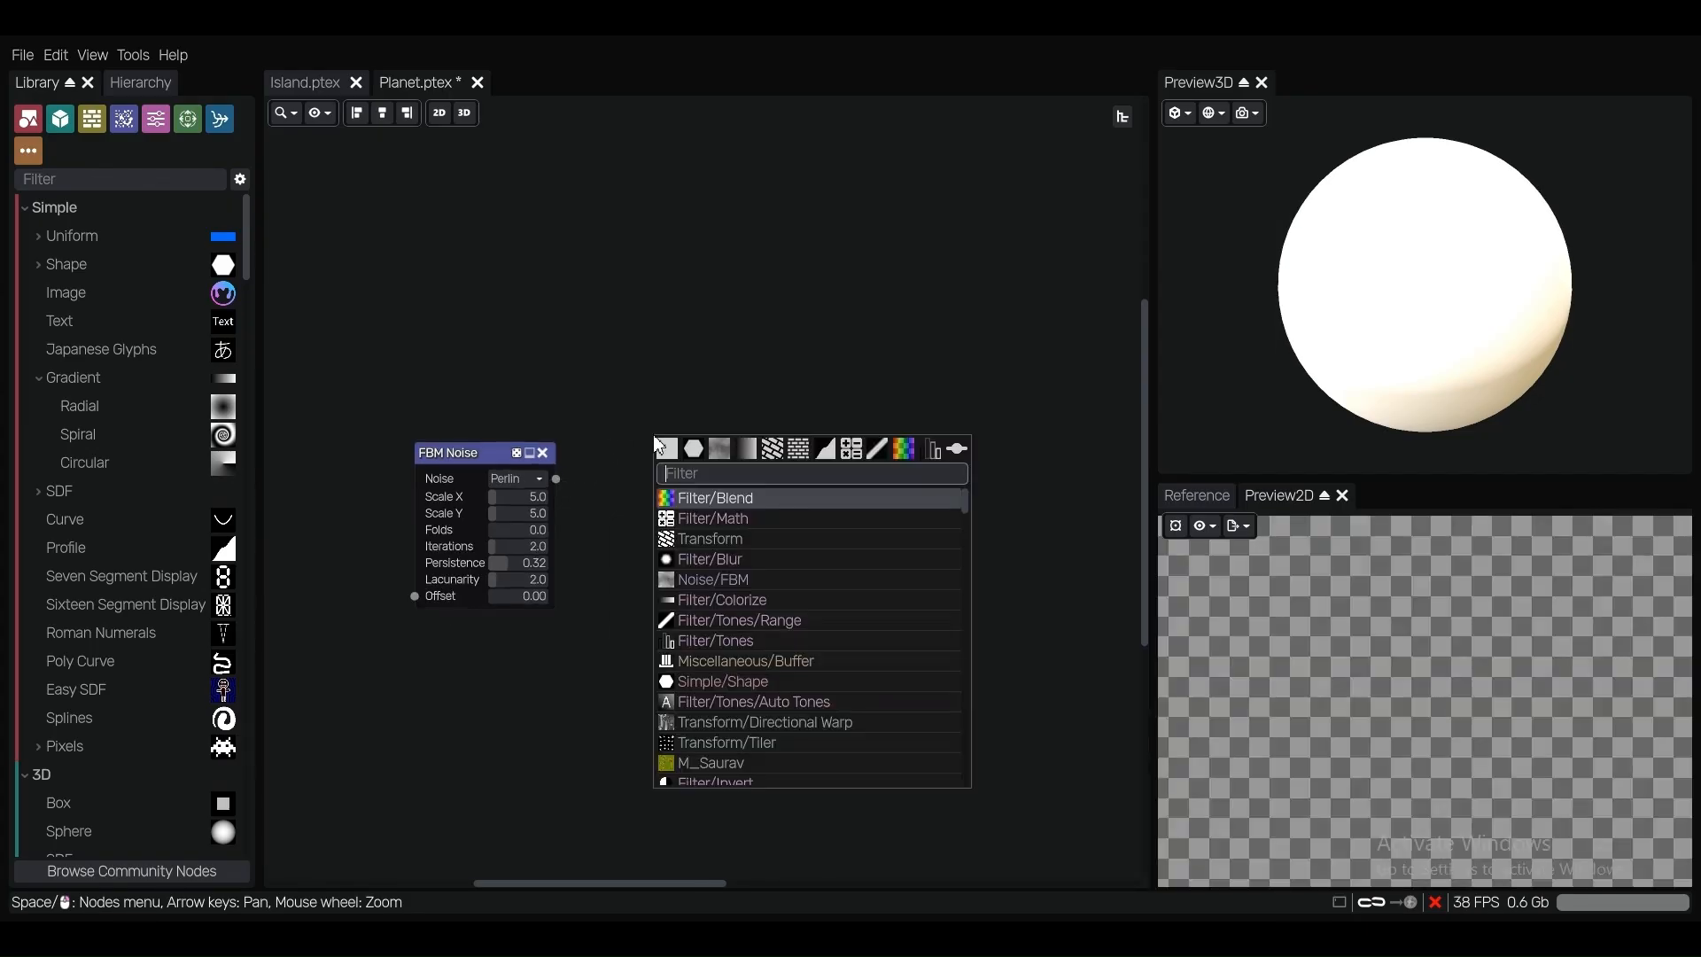
{"action": "type", "text": "q"}
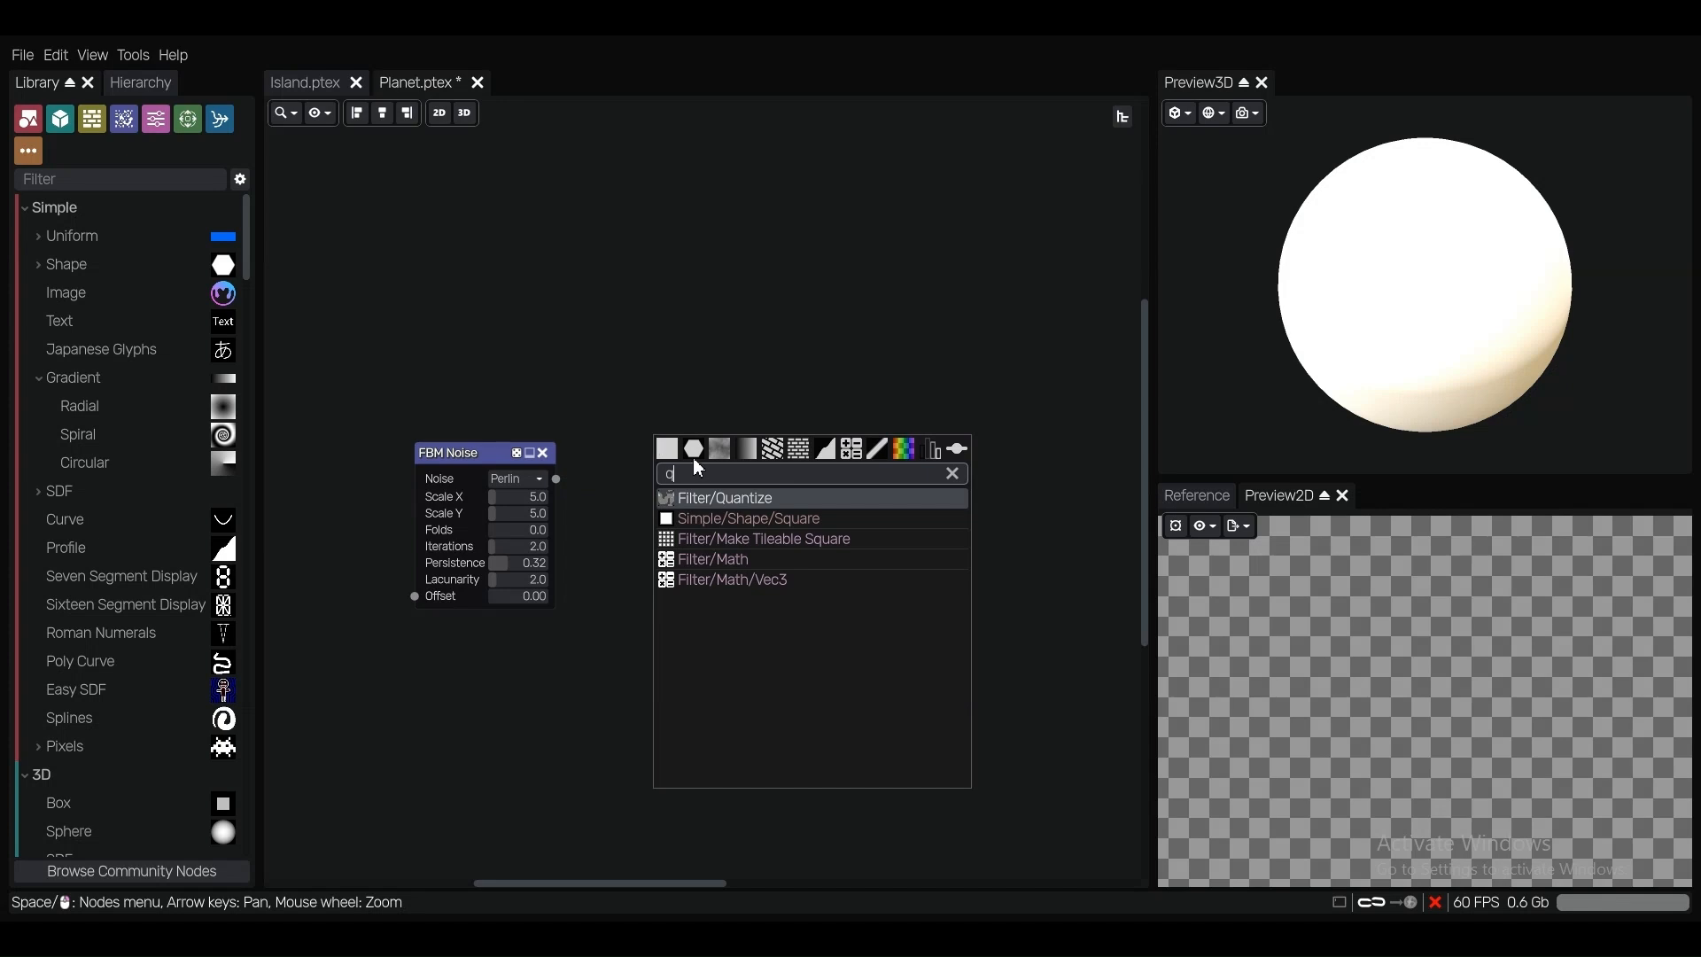
{"action": "left_click", "coordinate": [745, 504]}
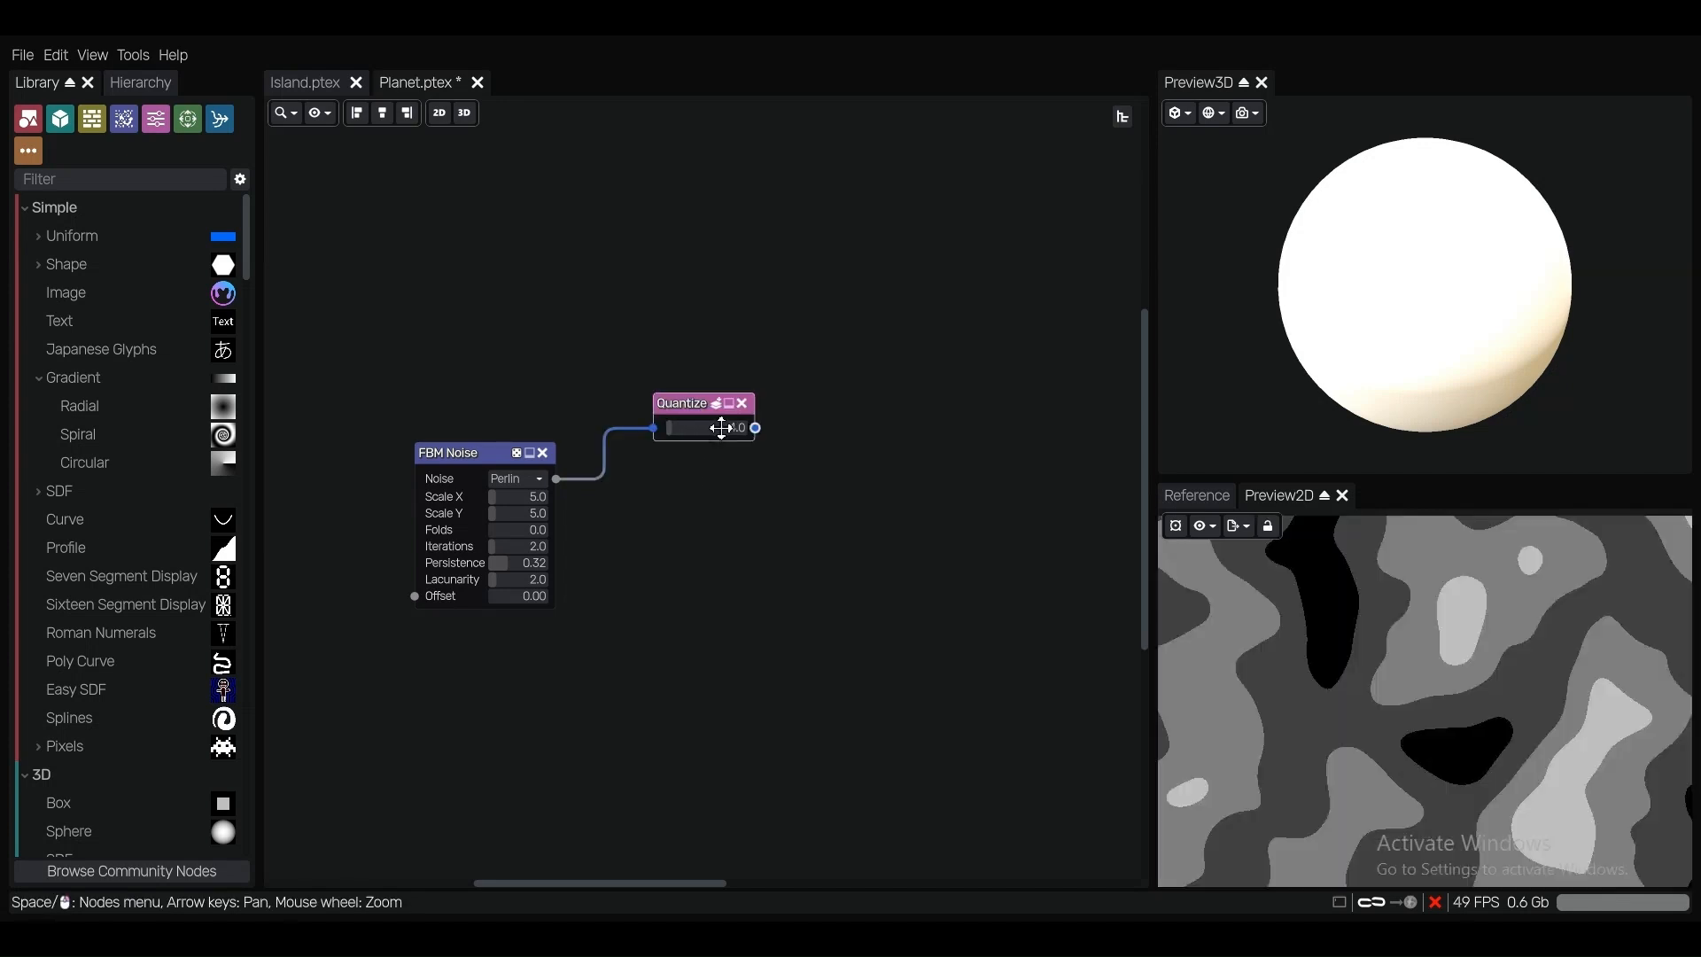
Compare the FBM Noise output with the Quantize output in the 2D preview.
{"action": "left_click", "coordinate": [467, 466]}
{"action": "scroll", "coordinate": [1426, 626], "scroll_direction": "down", "scroll_amount": 3}
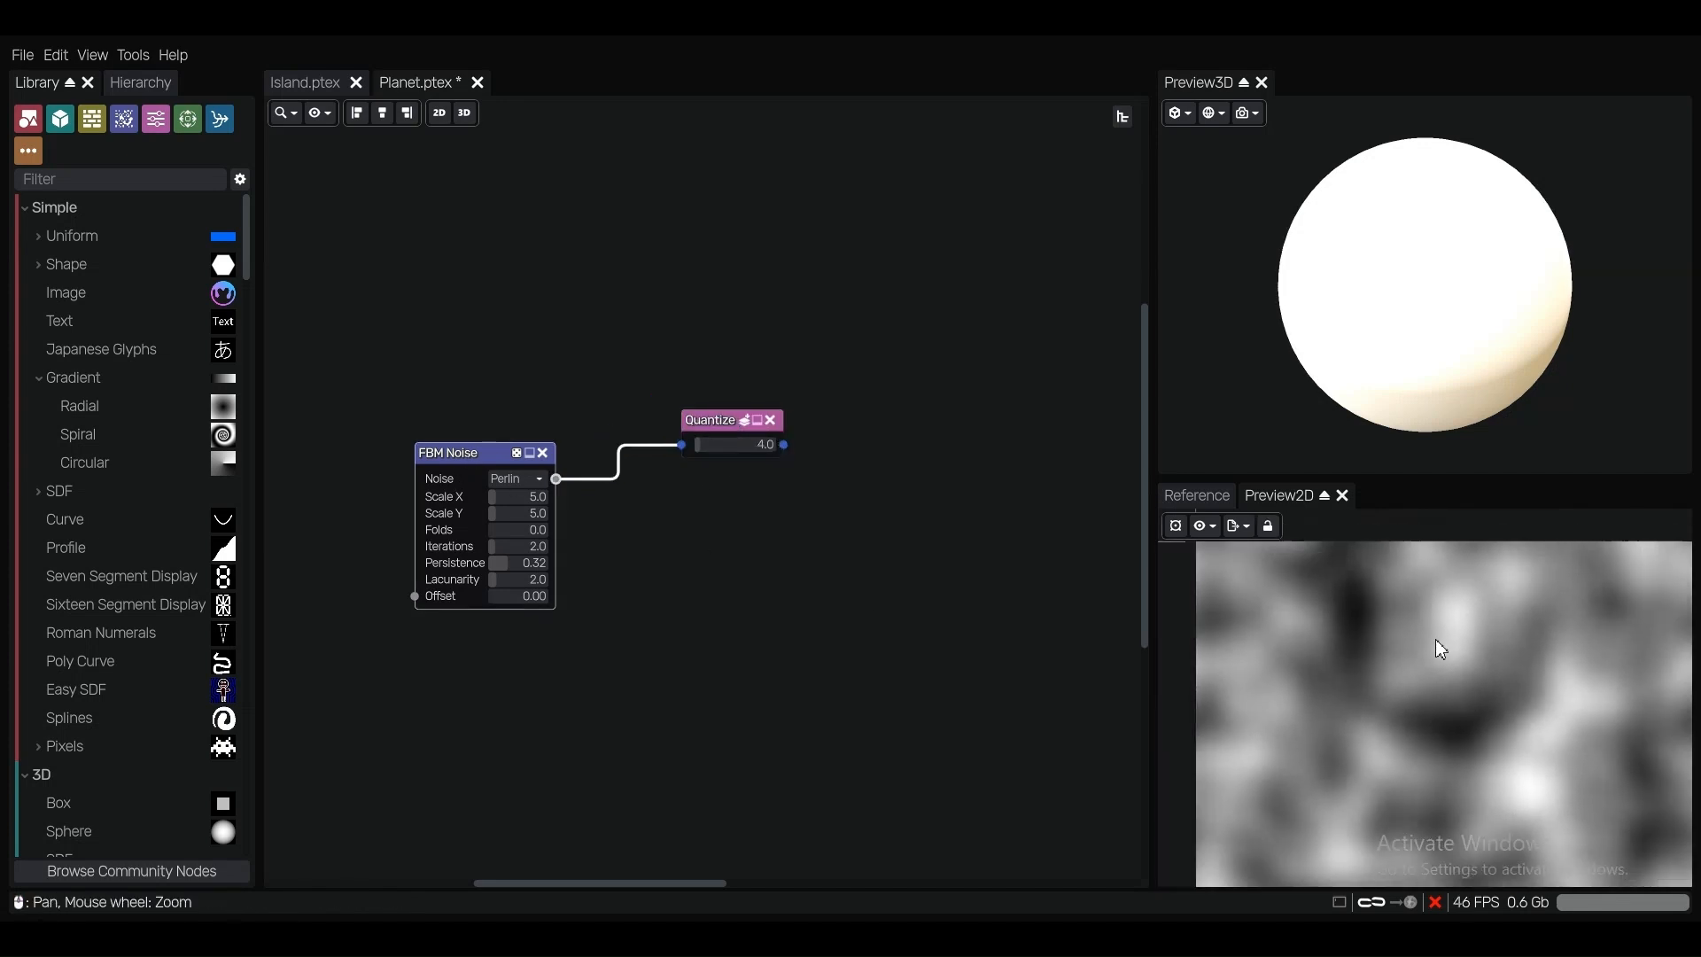
{"action": "scroll", "coordinate": [700, 443], "scroll_direction": "up", "scroll_amount": 3}
{"action": "left_click", "coordinate": [737, 426]}
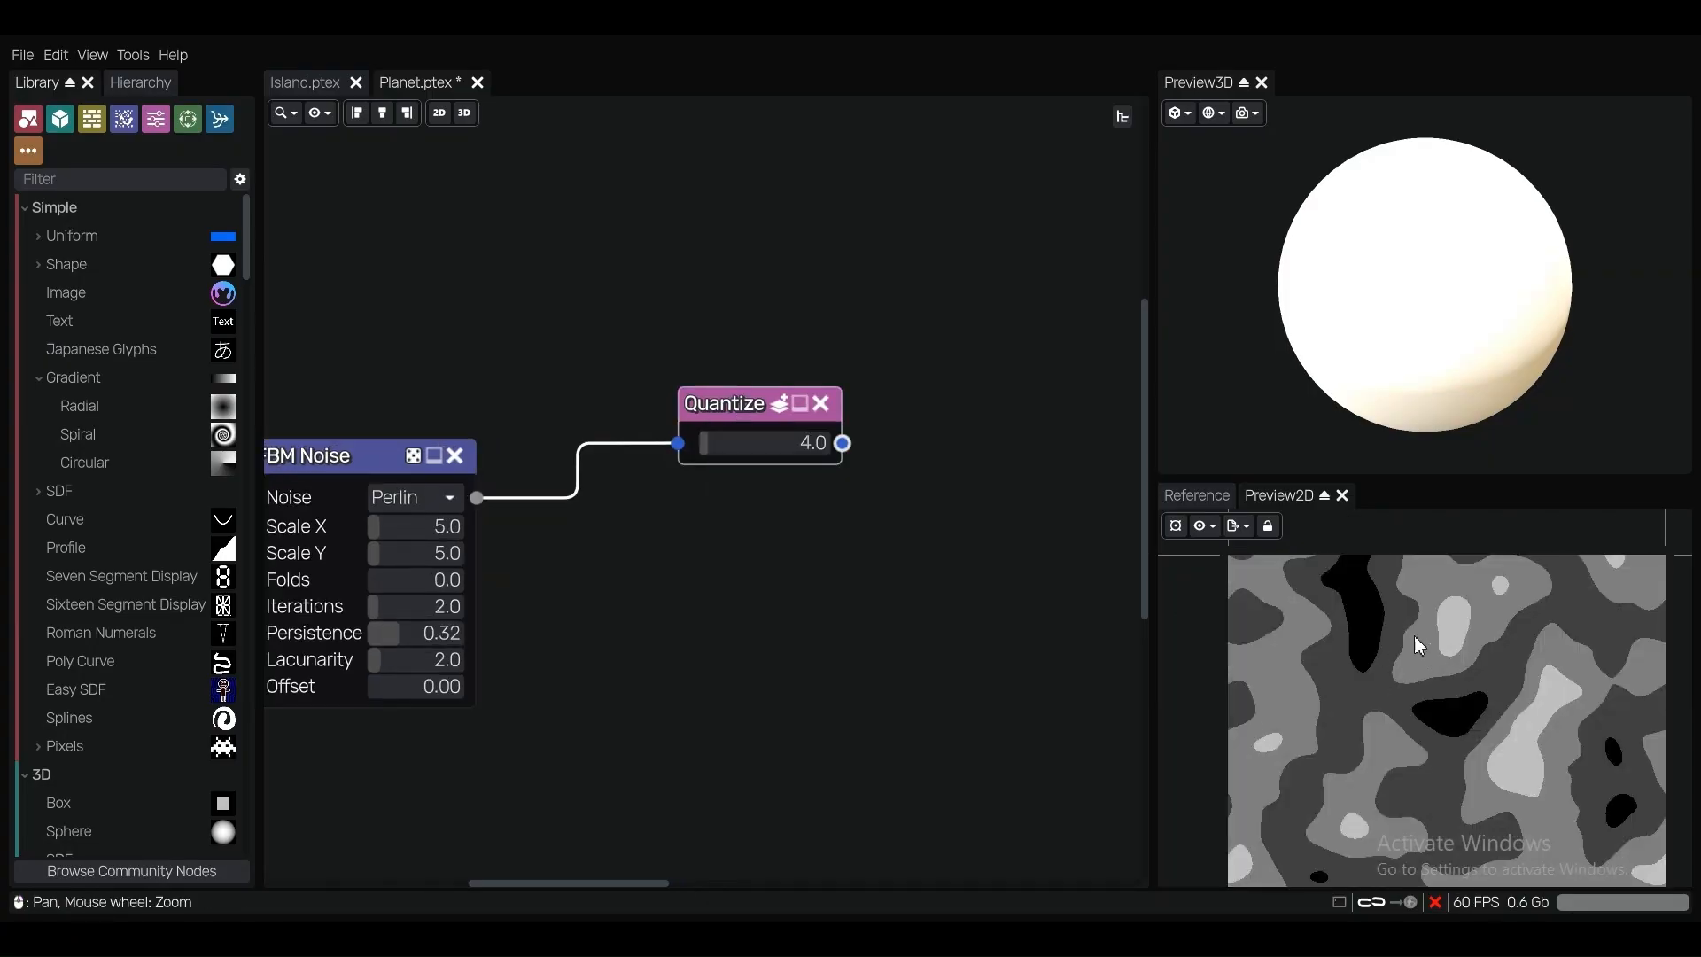
{"action": "scroll", "coordinate": [1374, 616], "scroll_direction": "up", "scroll_amount": 1}
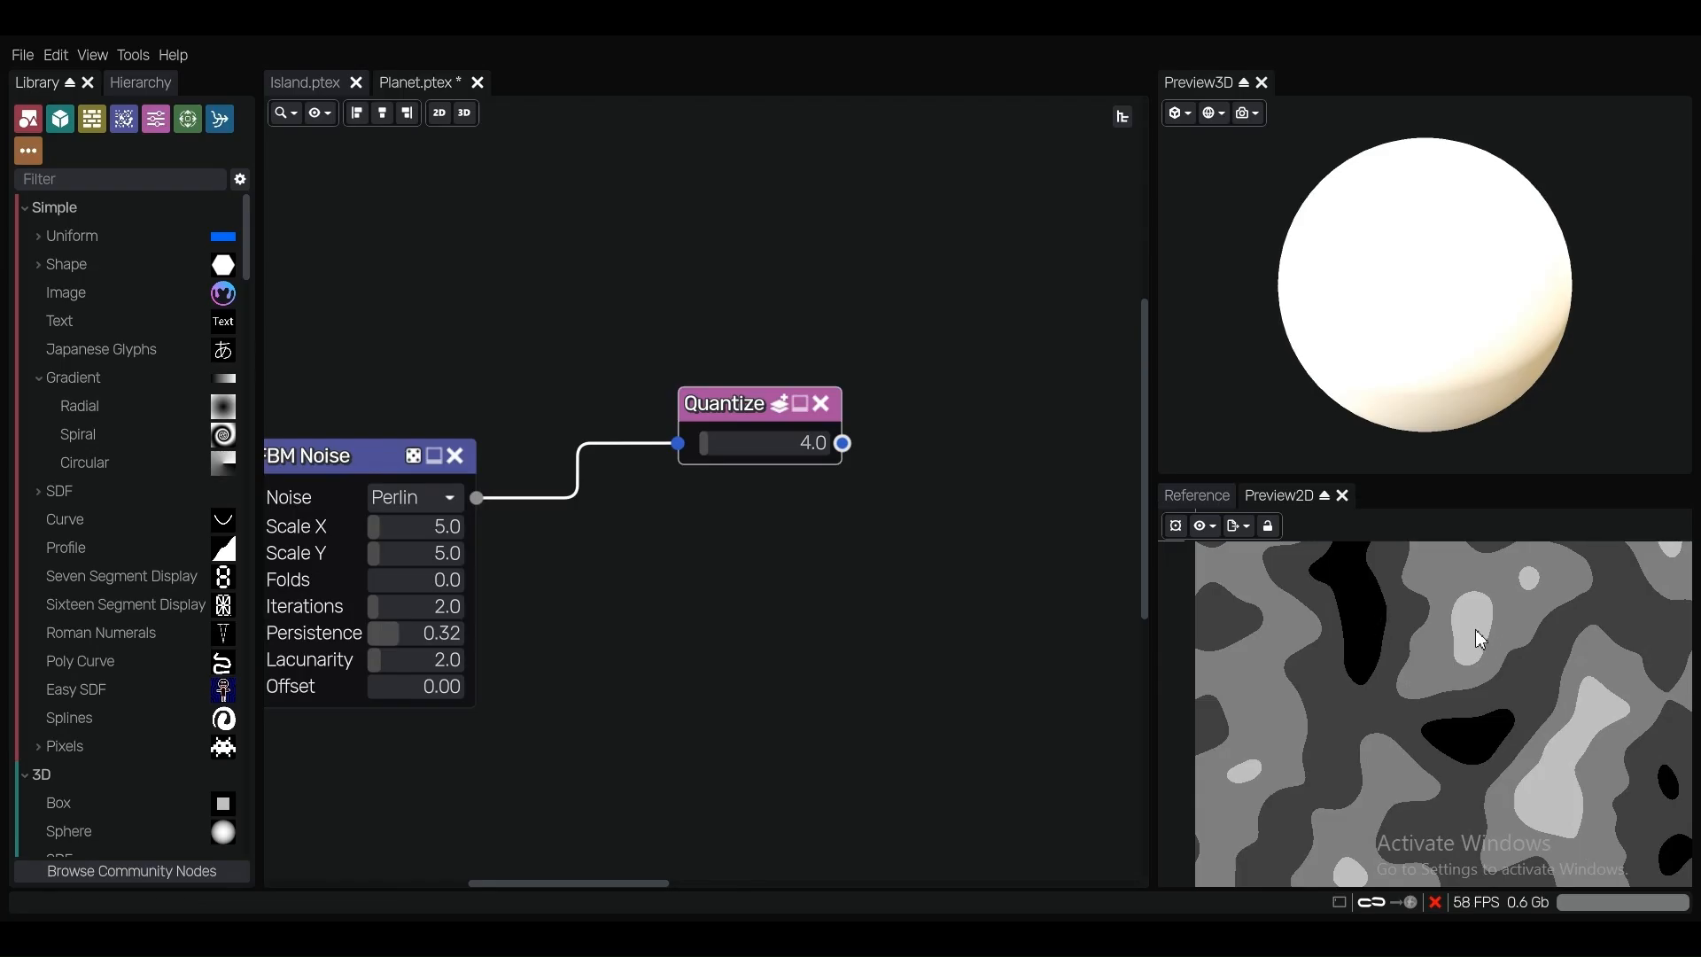
{"action": "left_click", "coordinate": [367, 472]}
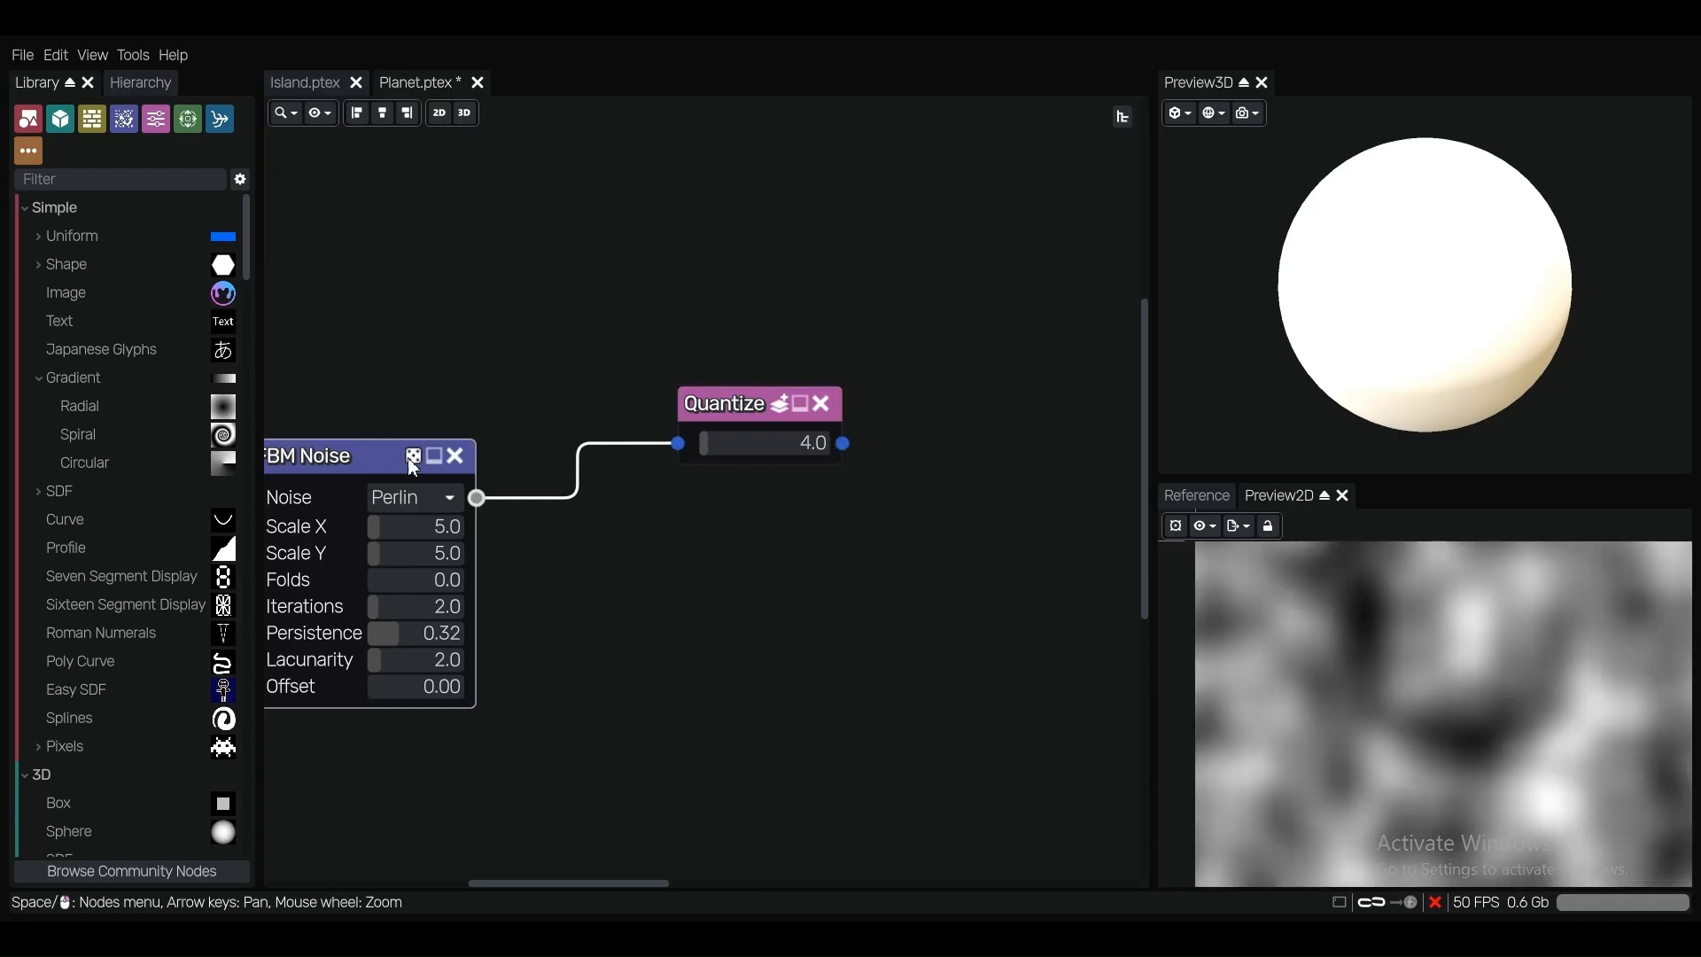
{"action": "left_click", "coordinate": [726, 406]}
Move the Quantize node up so it sits above and to the right of the FBM Noise node.
{"action": "scroll", "coordinate": [753, 560], "scroll_direction": "down", "scroll_amount": 4}
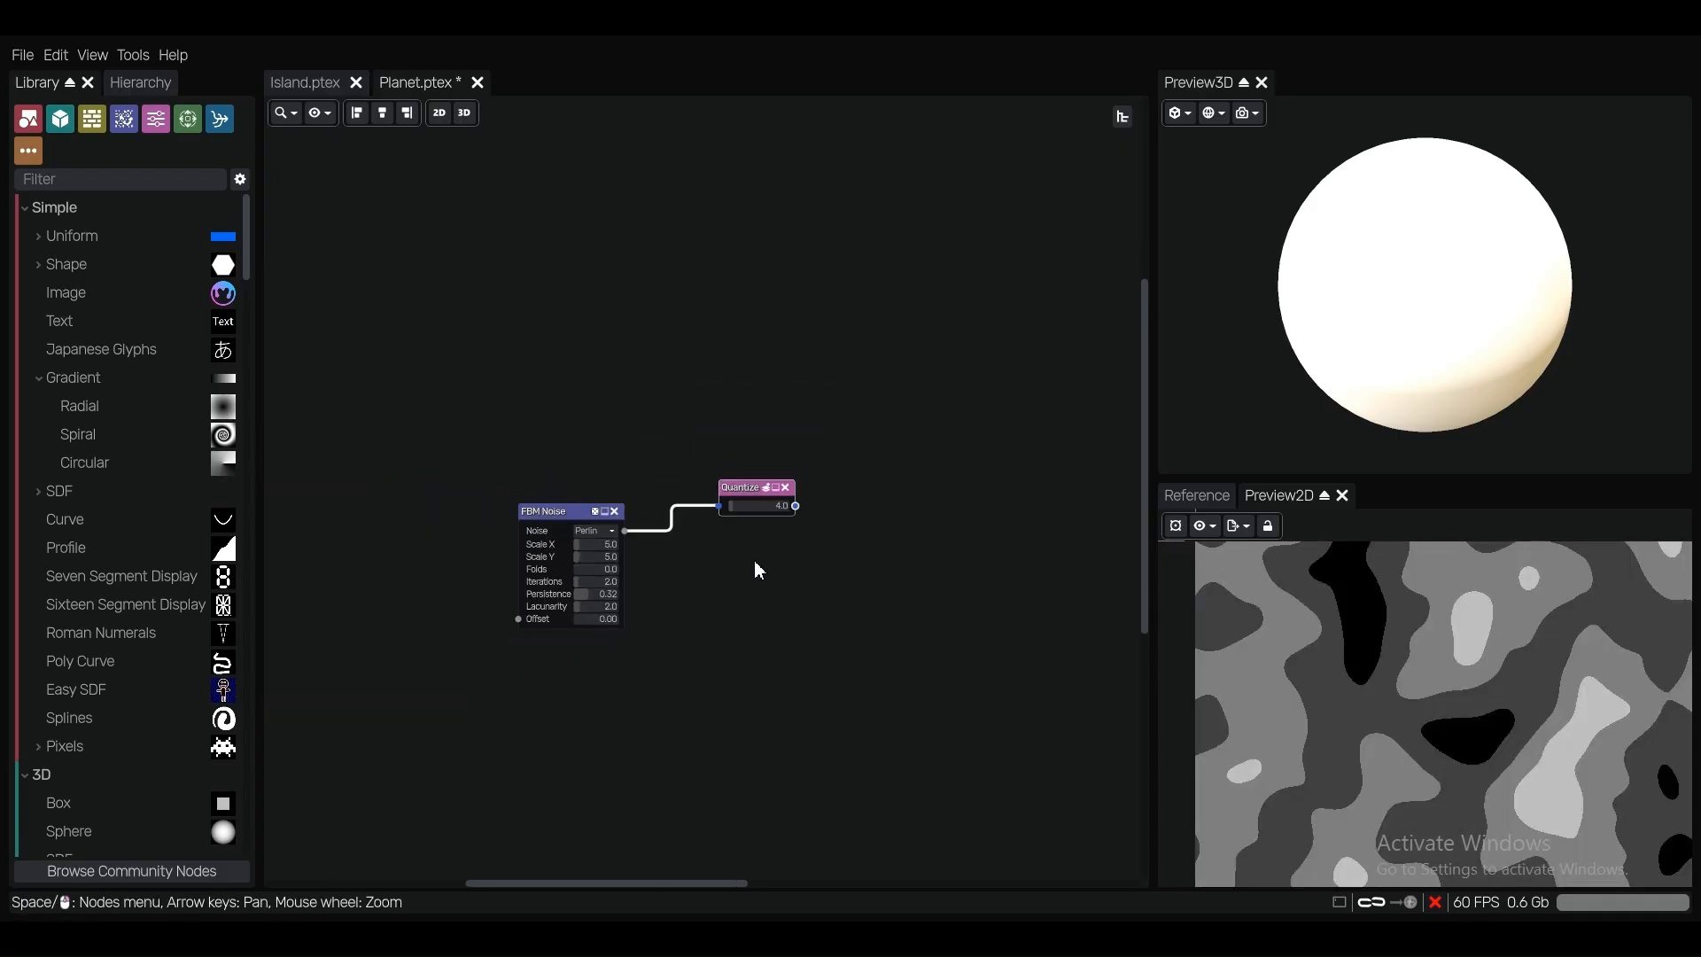
{"action": "scroll", "coordinate": [753, 483], "scroll_direction": "up", "scroll_amount": 2}
{"action": "left_click_drag", "start_coordinate": [751, 510], "coordinate": [737, 373]}
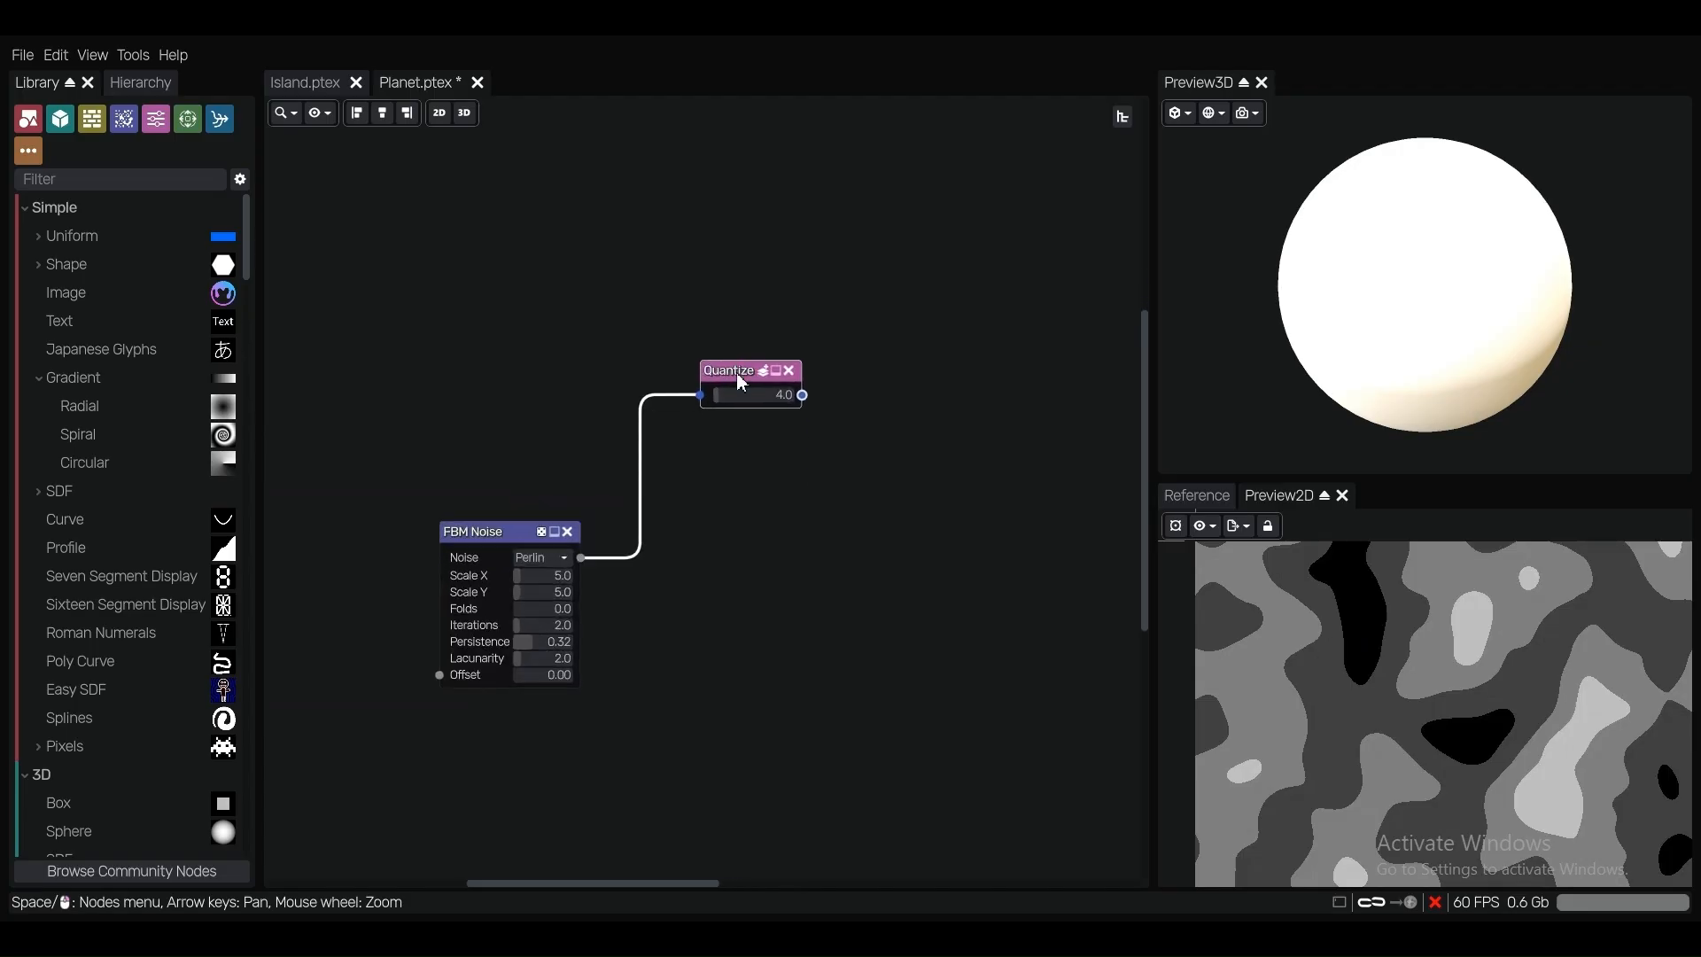
{"action": "scroll", "coordinate": [737, 373], "scroll_direction": "up", "scroll_amount": 2}
{"action": "scroll", "coordinate": [732, 438], "scroll_direction": "down", "scroll_amount": 3}
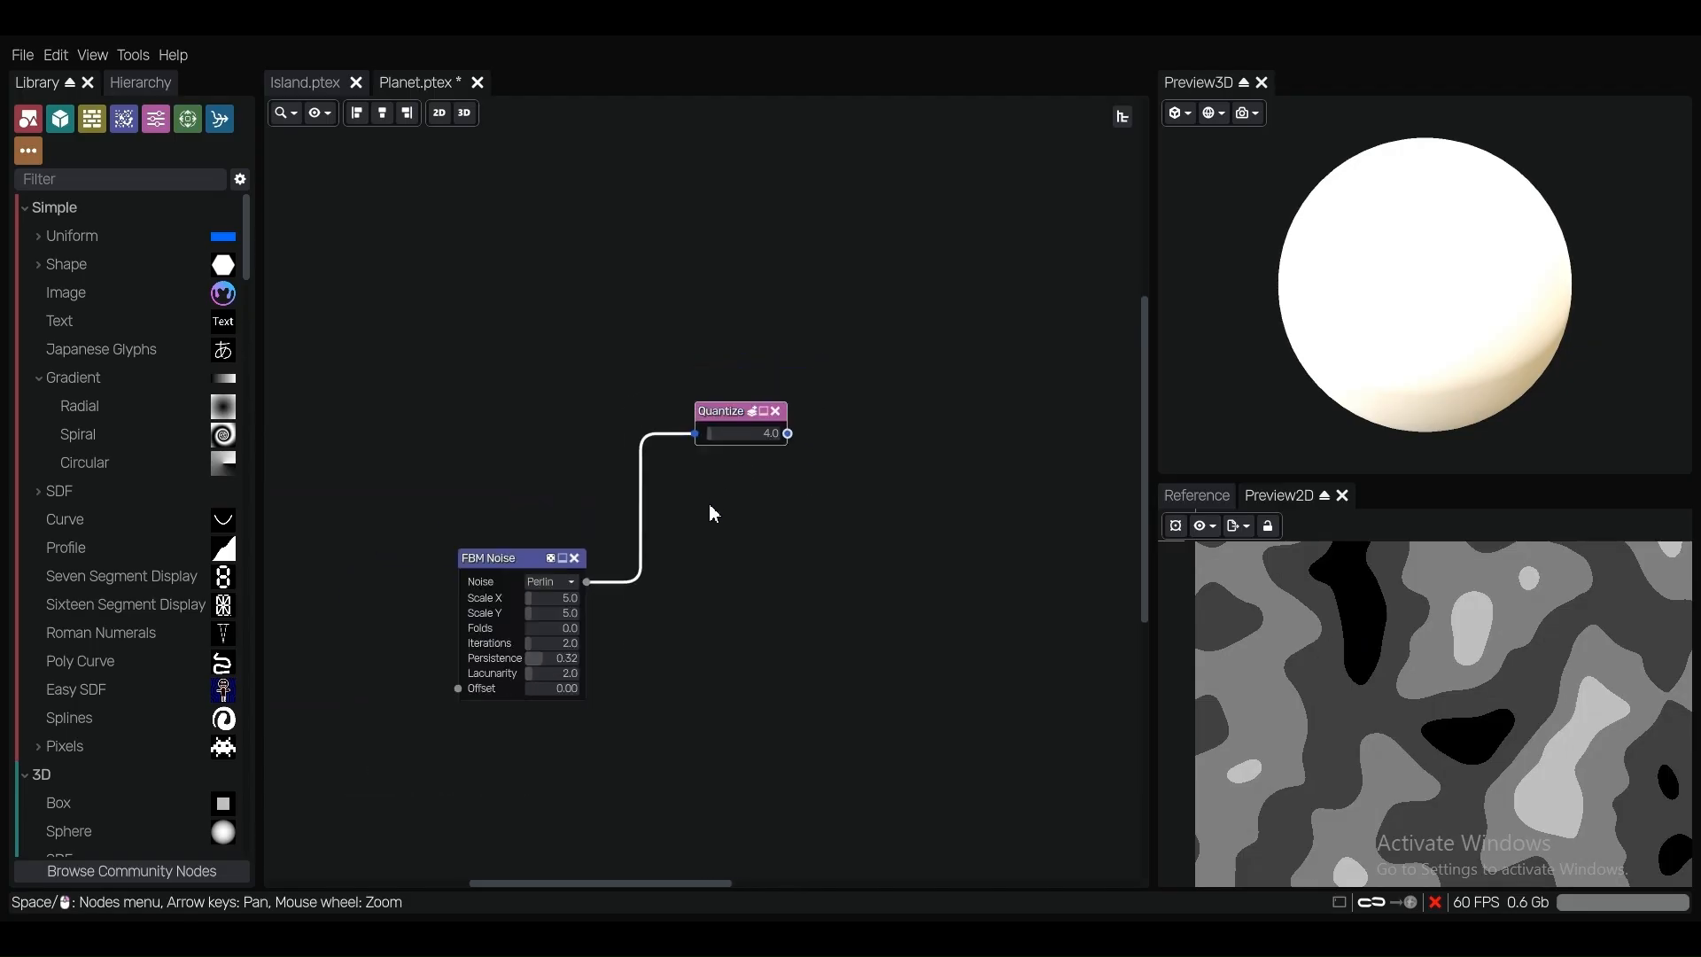
{"action": "scroll", "coordinate": [702, 451], "scroll_direction": "up", "scroll_amount": 1}
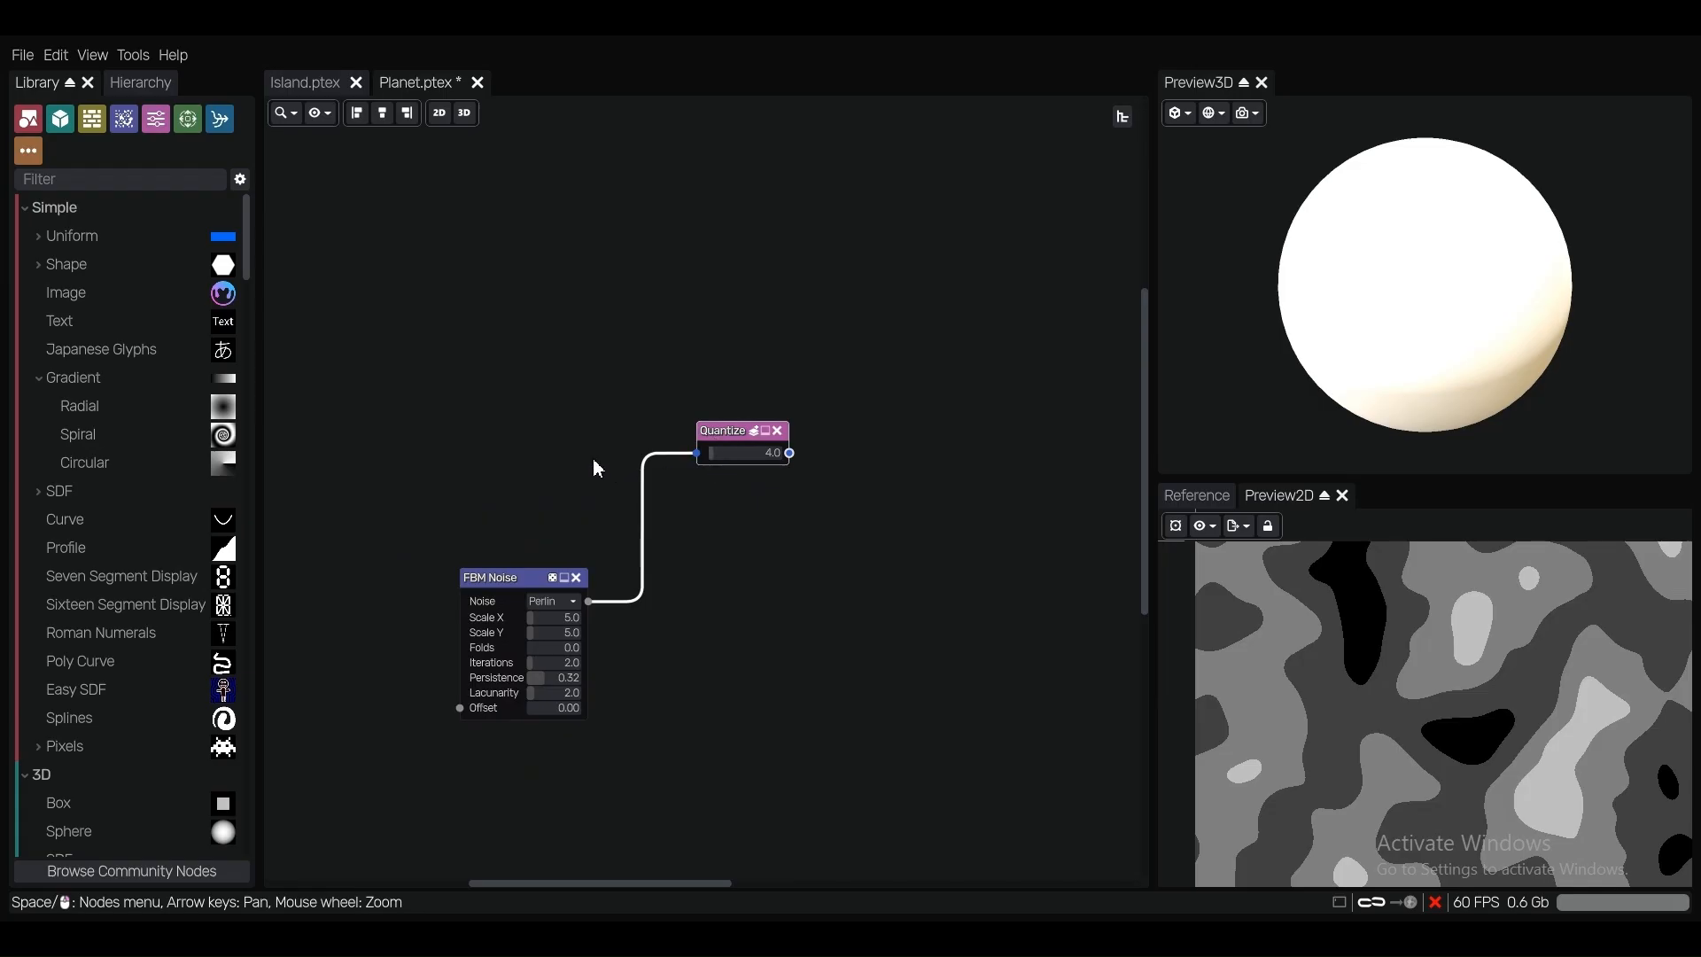
{"action": "middle_click_drag", "start_coordinate": [592, 458], "coordinate": [569, 456]}
{"action": "scroll", "coordinate": [714, 438], "scroll_direction": "up", "scroll_amount": 2}
{"action": "left_click_drag", "start_coordinate": [714, 439], "coordinate": [729, 412]}
{"action": "scroll", "coordinate": [818, 425], "scroll_direction": "up", "scroll_amount": 2}
{"action": "scroll", "coordinate": [818, 425], "scroll_direction": "down", "scroll_amount": 2}
Add a Colorize node fed by the Quantize output.
{"action": "middle_click_drag", "start_coordinate": [820, 442], "coordinate": [746, 426]}
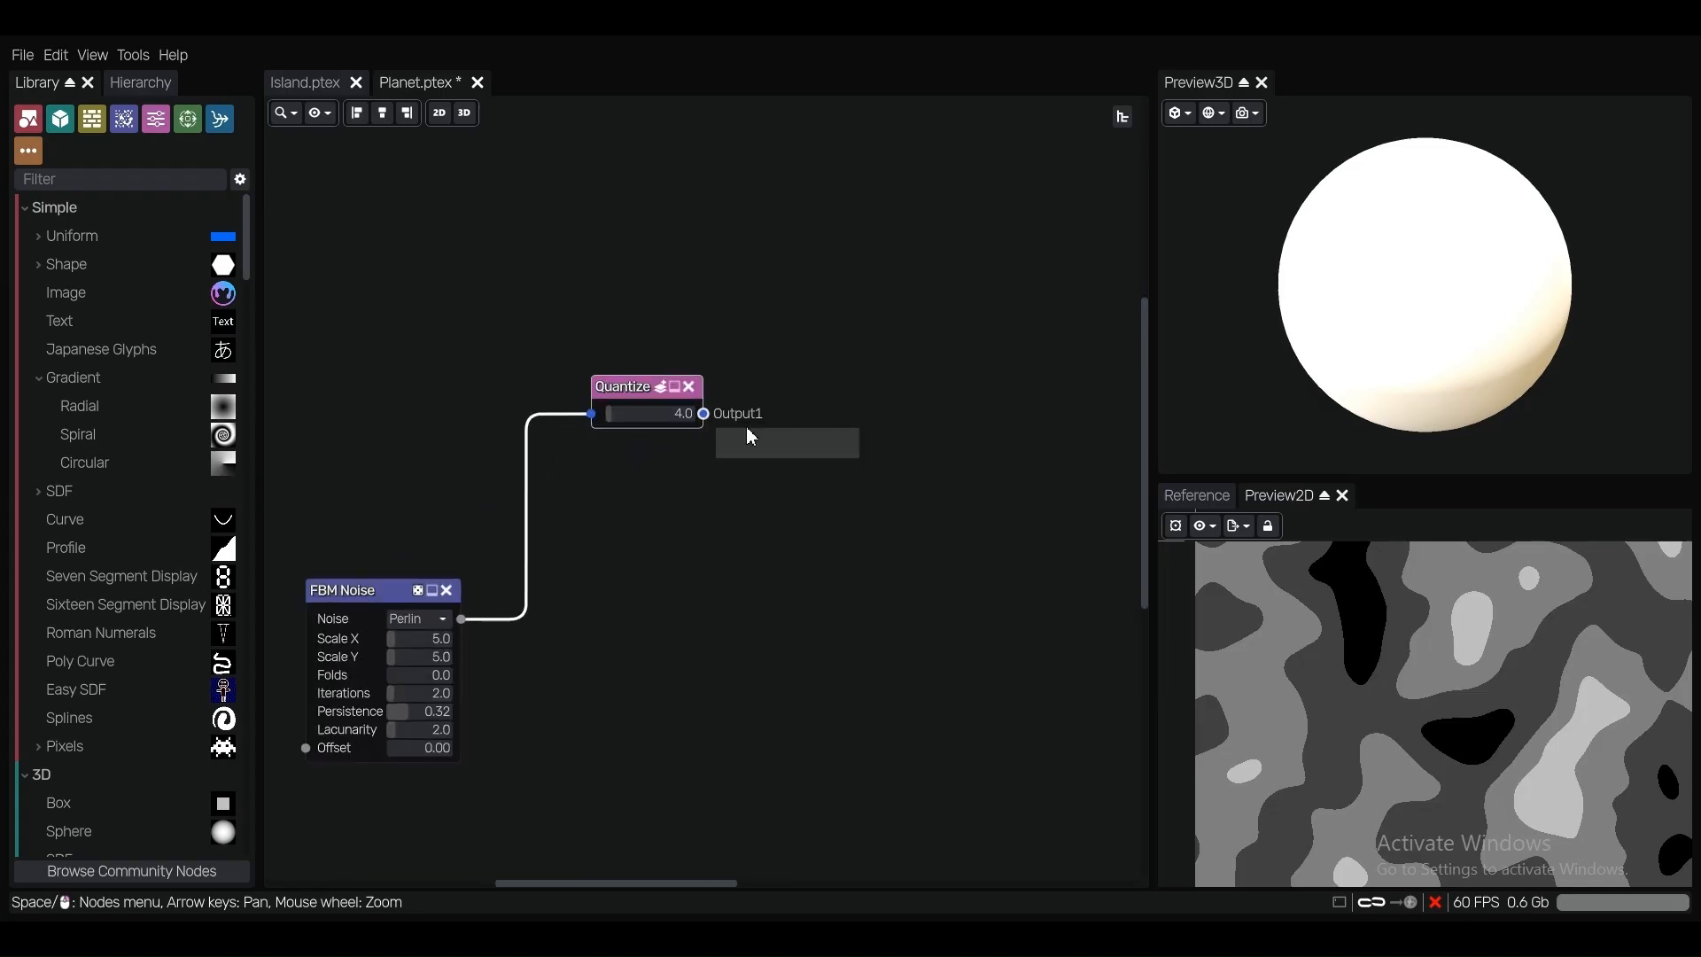
{"action": "left_click_drag", "start_coordinate": [703, 413], "coordinate": [832, 439]}
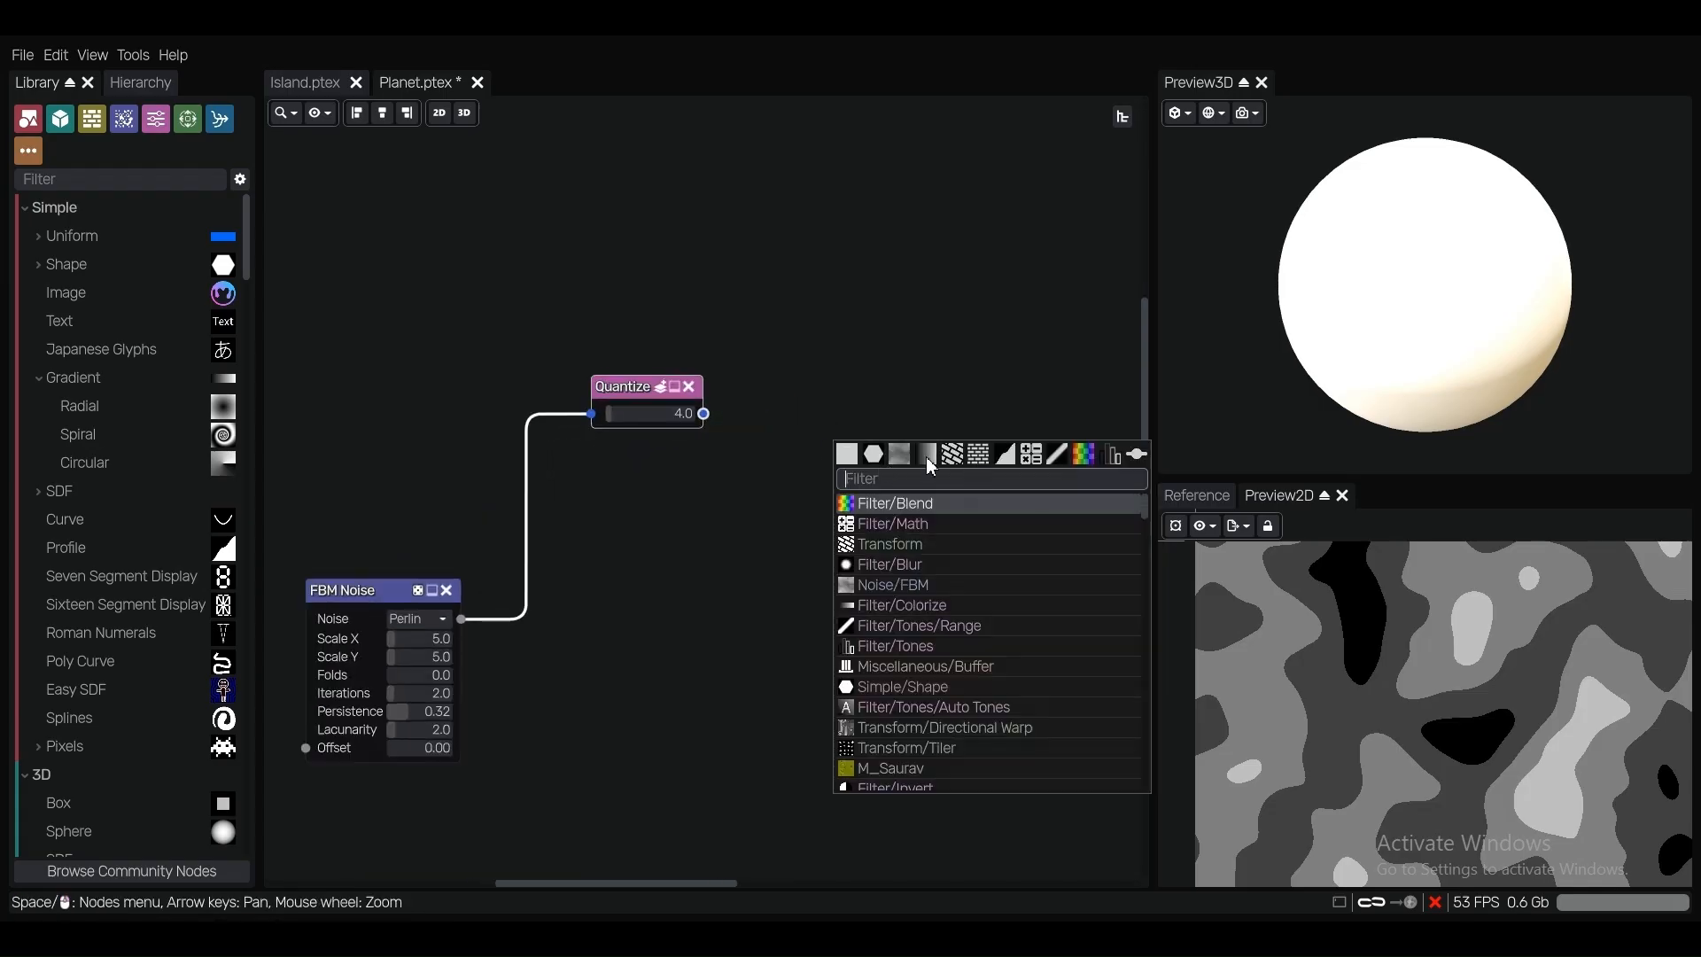
{"action": "left_click", "coordinate": [926, 455]}
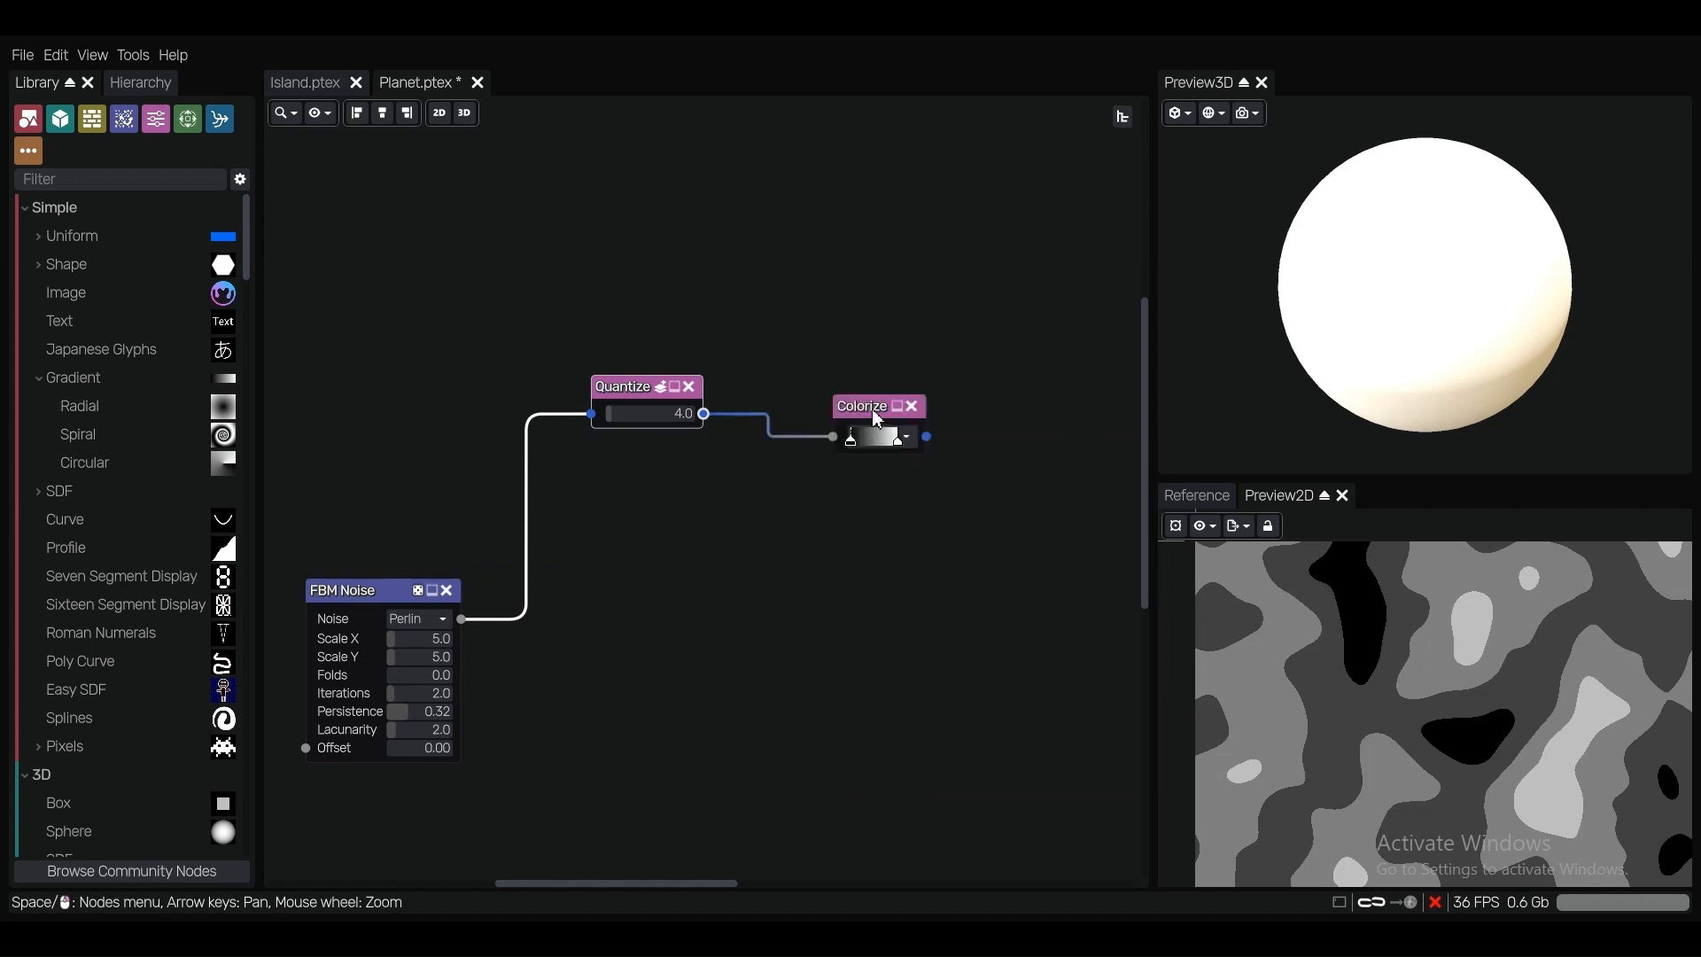
Change the black first stop of the Colorize gradient to a medium blue.
{"action": "scroll", "coordinate": [872, 407], "scroll_direction": "up", "scroll_amount": 4}
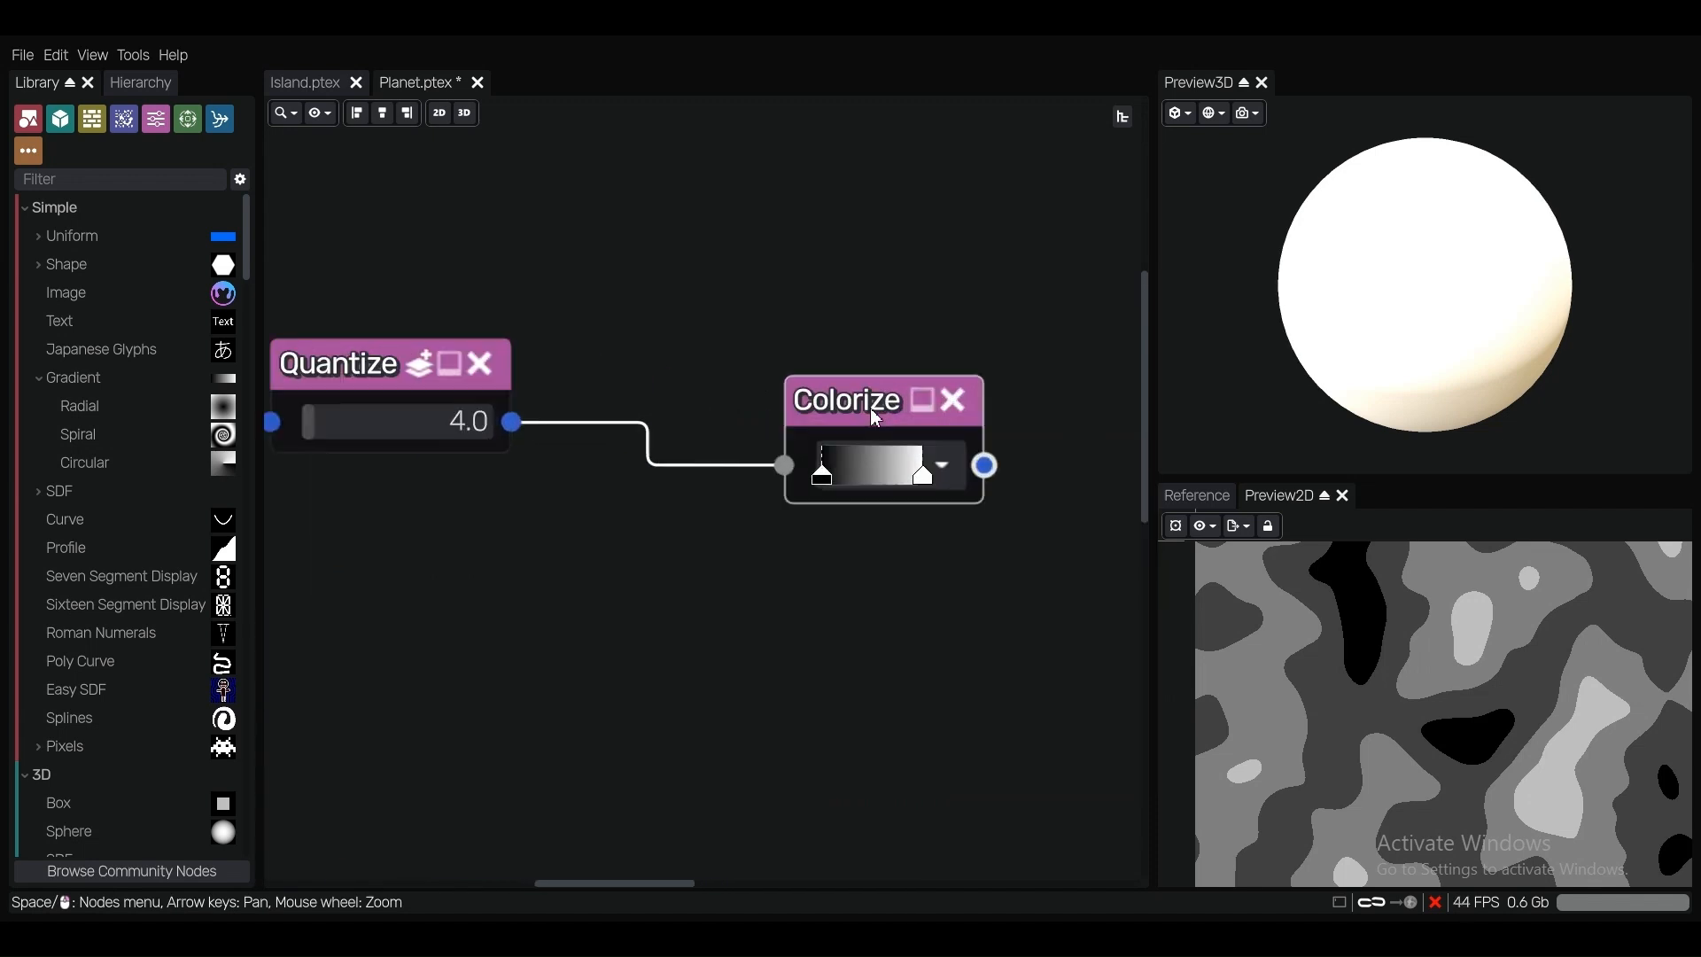
{"action": "double_click", "coordinate": [824, 483]}
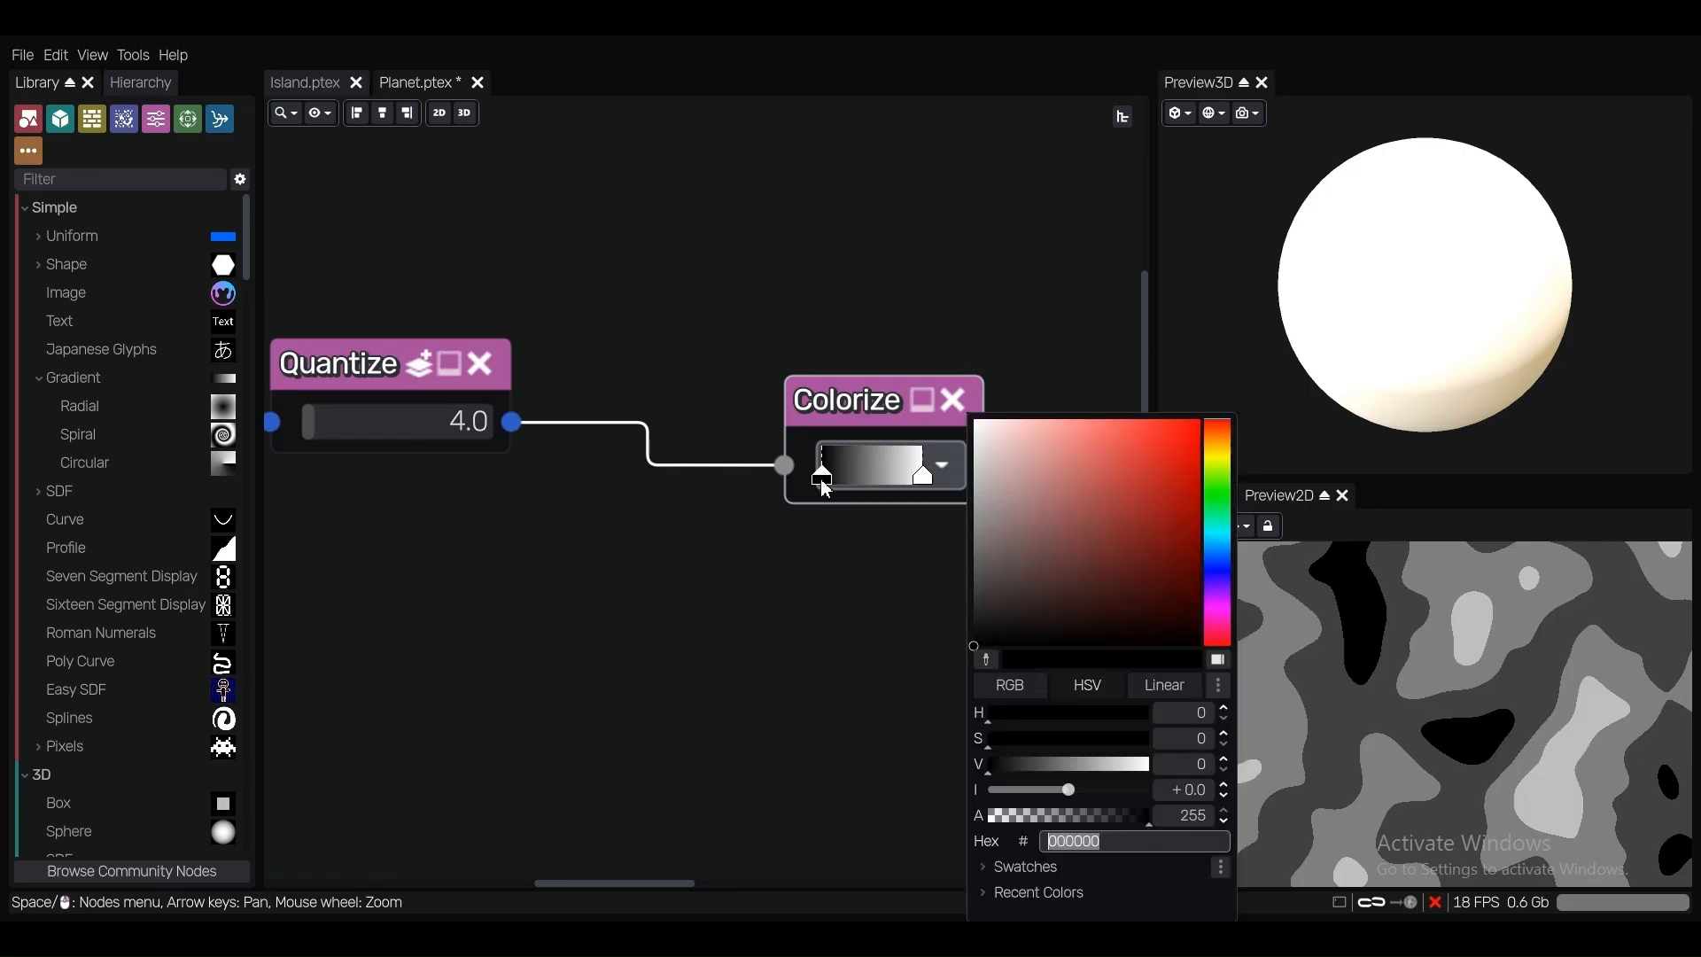
{"action": "left_click", "coordinate": [1212, 576]}
{"action": "left_click", "coordinate": [1174, 585]}
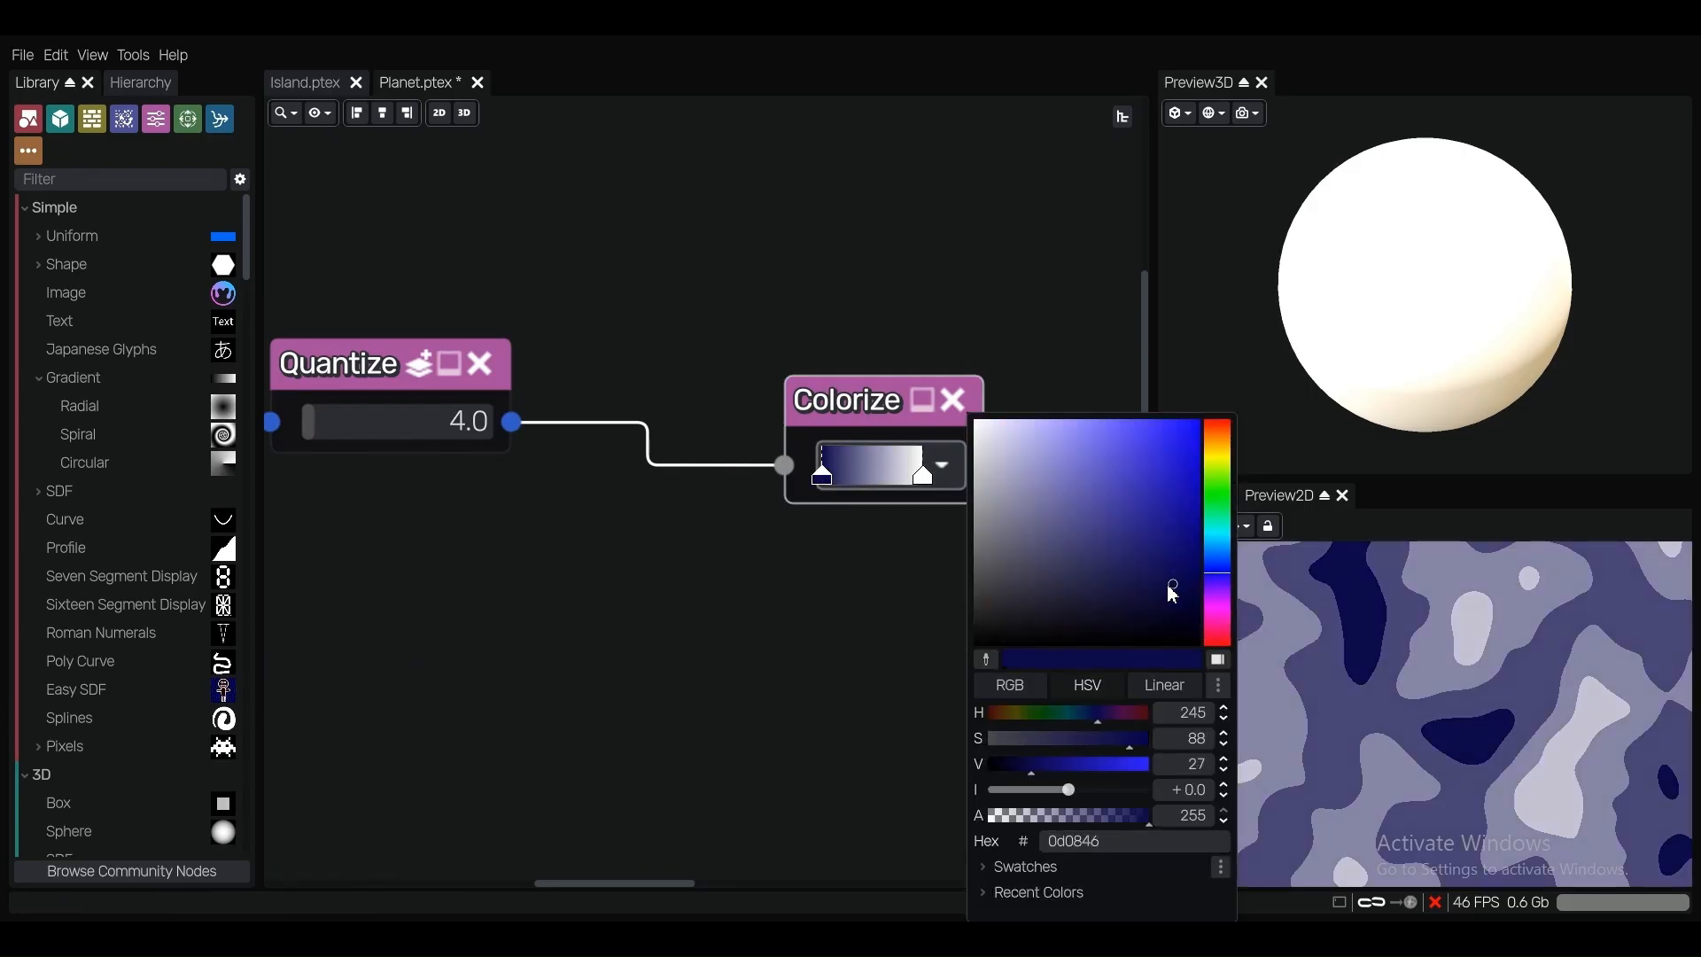
{"action": "mouse_move", "coordinate": [1163, 584]}
{"action": "left_mouse_down"}
{"action": "mouse_move", "coordinate": [1149, 528]}
{"action": "mouse_move", "coordinate": [1140, 559]}
{"action": "mouse_move", "coordinate": [1152, 523]}
{"action": "left_mouse_up"}
{"action": "left_click", "coordinate": [1224, 562]}
{"action": "left_click", "coordinate": [895, 350]}
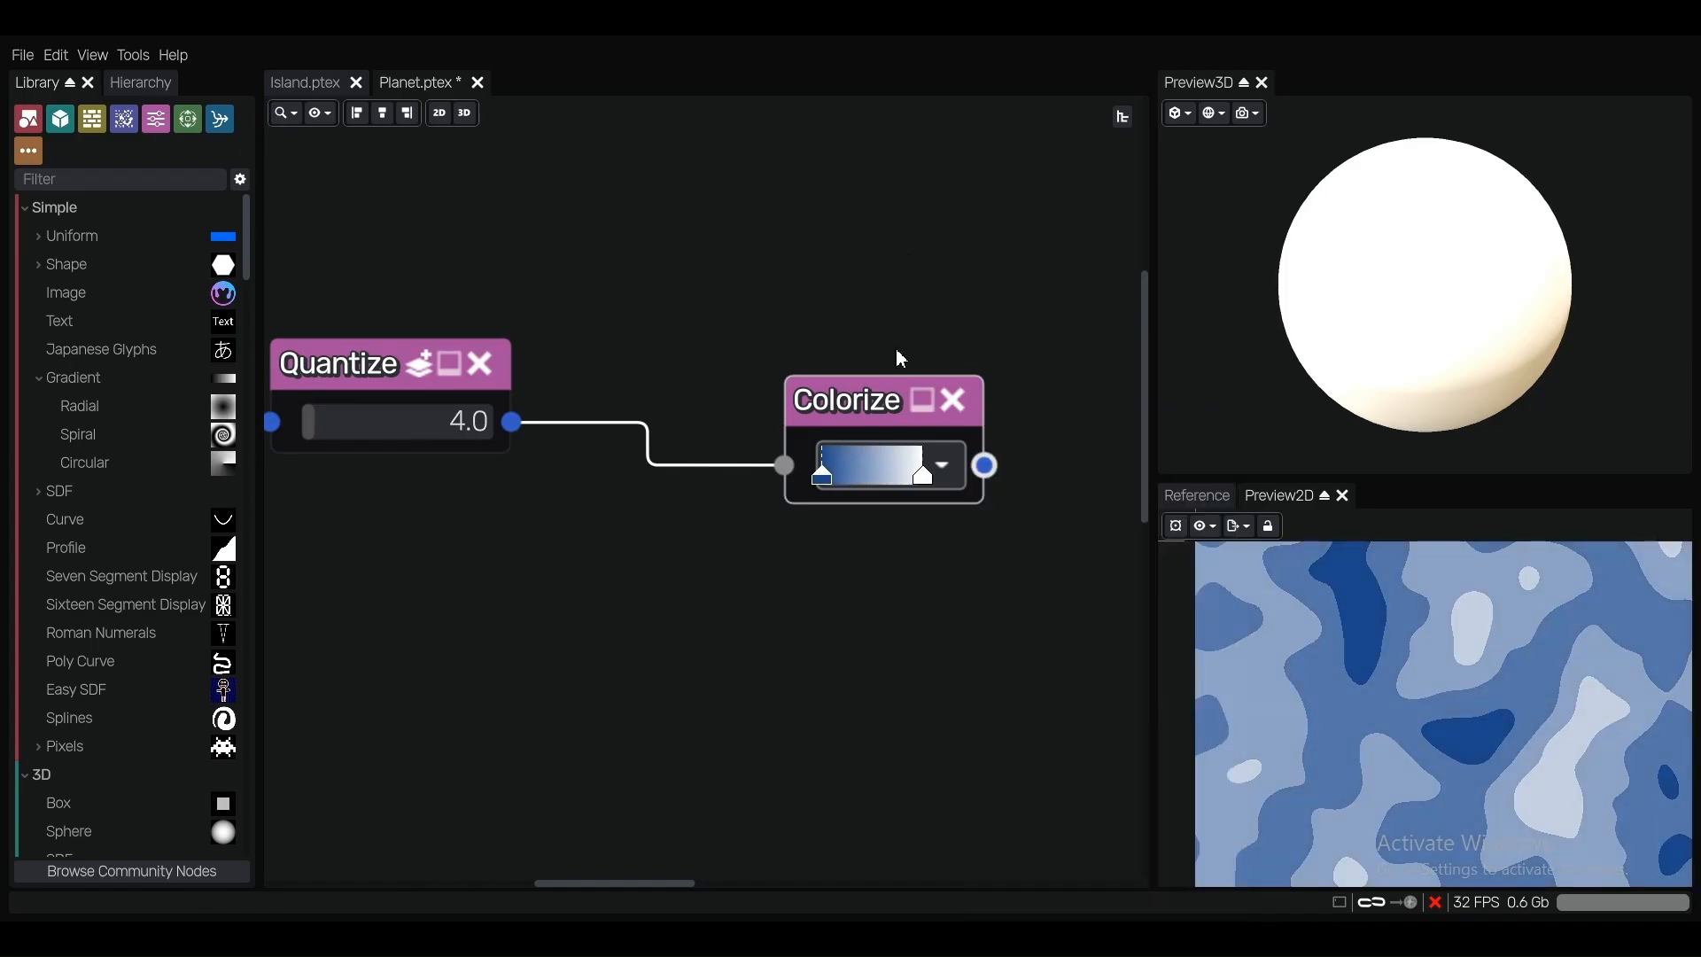
Change the white last stop of the Colorize gradient to orange, about ce7629.
{"action": "double_click", "coordinate": [923, 485]}
{"action": "left_click_drag", "start_coordinate": [1206, 490], "coordinate": [1205, 431]}
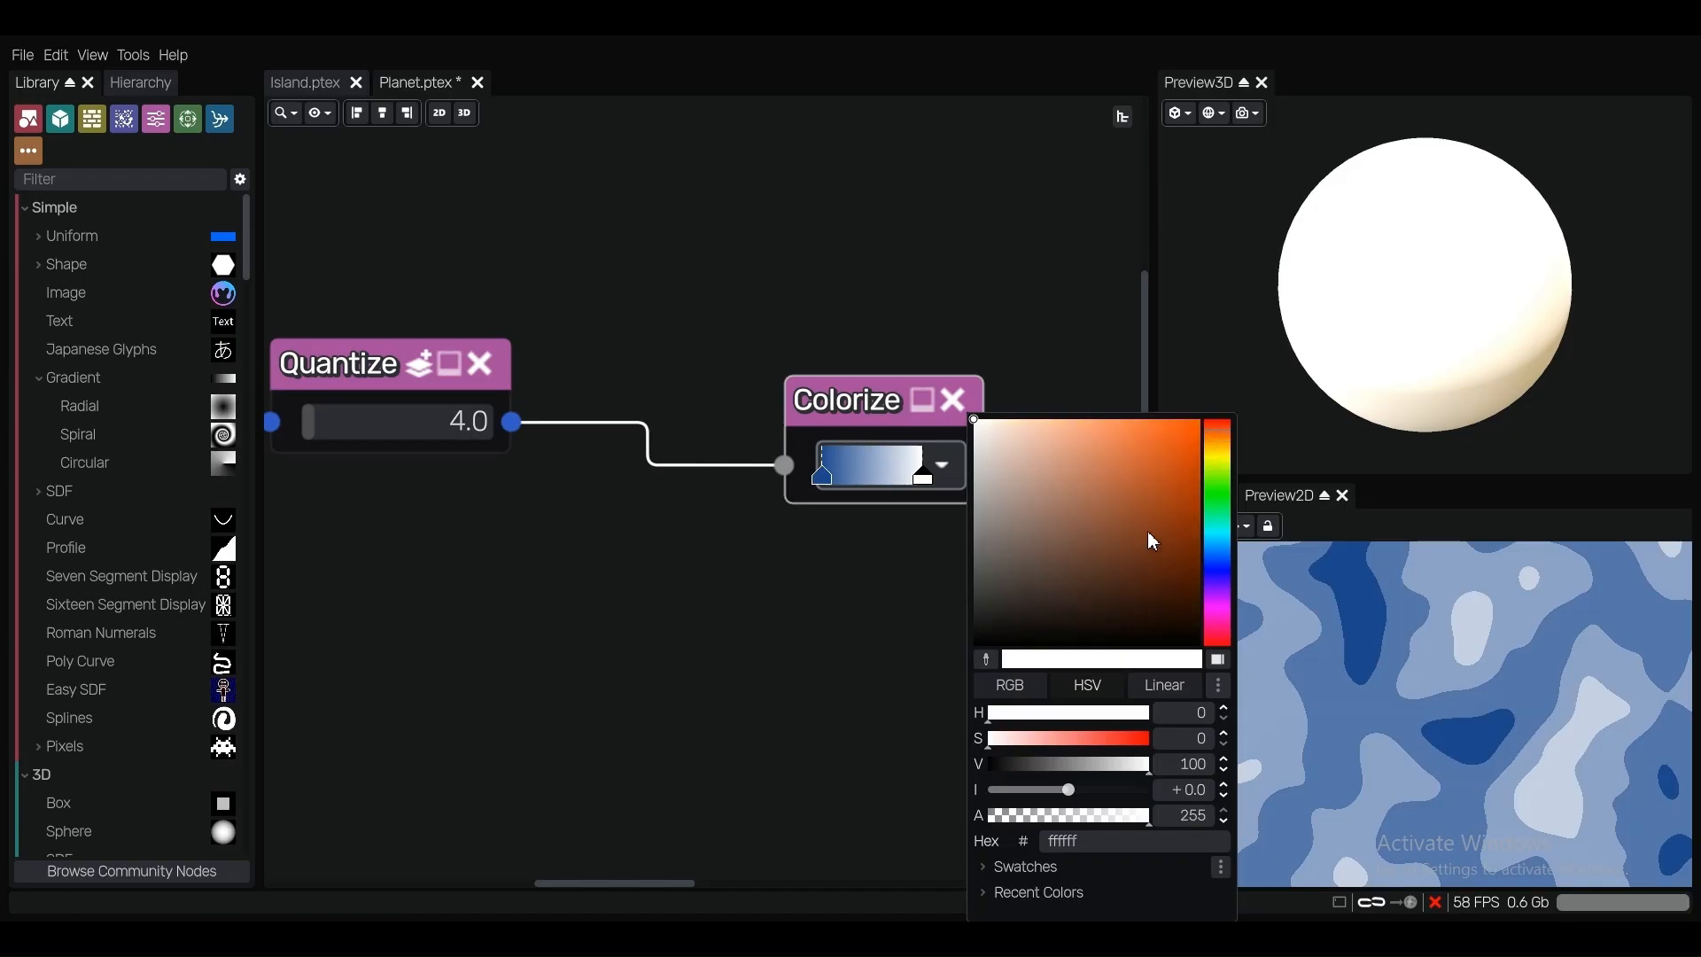
{"action": "mouse_move", "coordinate": [1148, 532]}
{"action": "left_mouse_down"}
{"action": "mouse_move", "coordinate": [1135, 508]}
{"action": "mouse_move", "coordinate": [1172, 519]}
{"action": "mouse_move", "coordinate": [1175, 479]}
{"action": "mouse_move", "coordinate": [1155, 463]}
{"action": "left_mouse_up"}
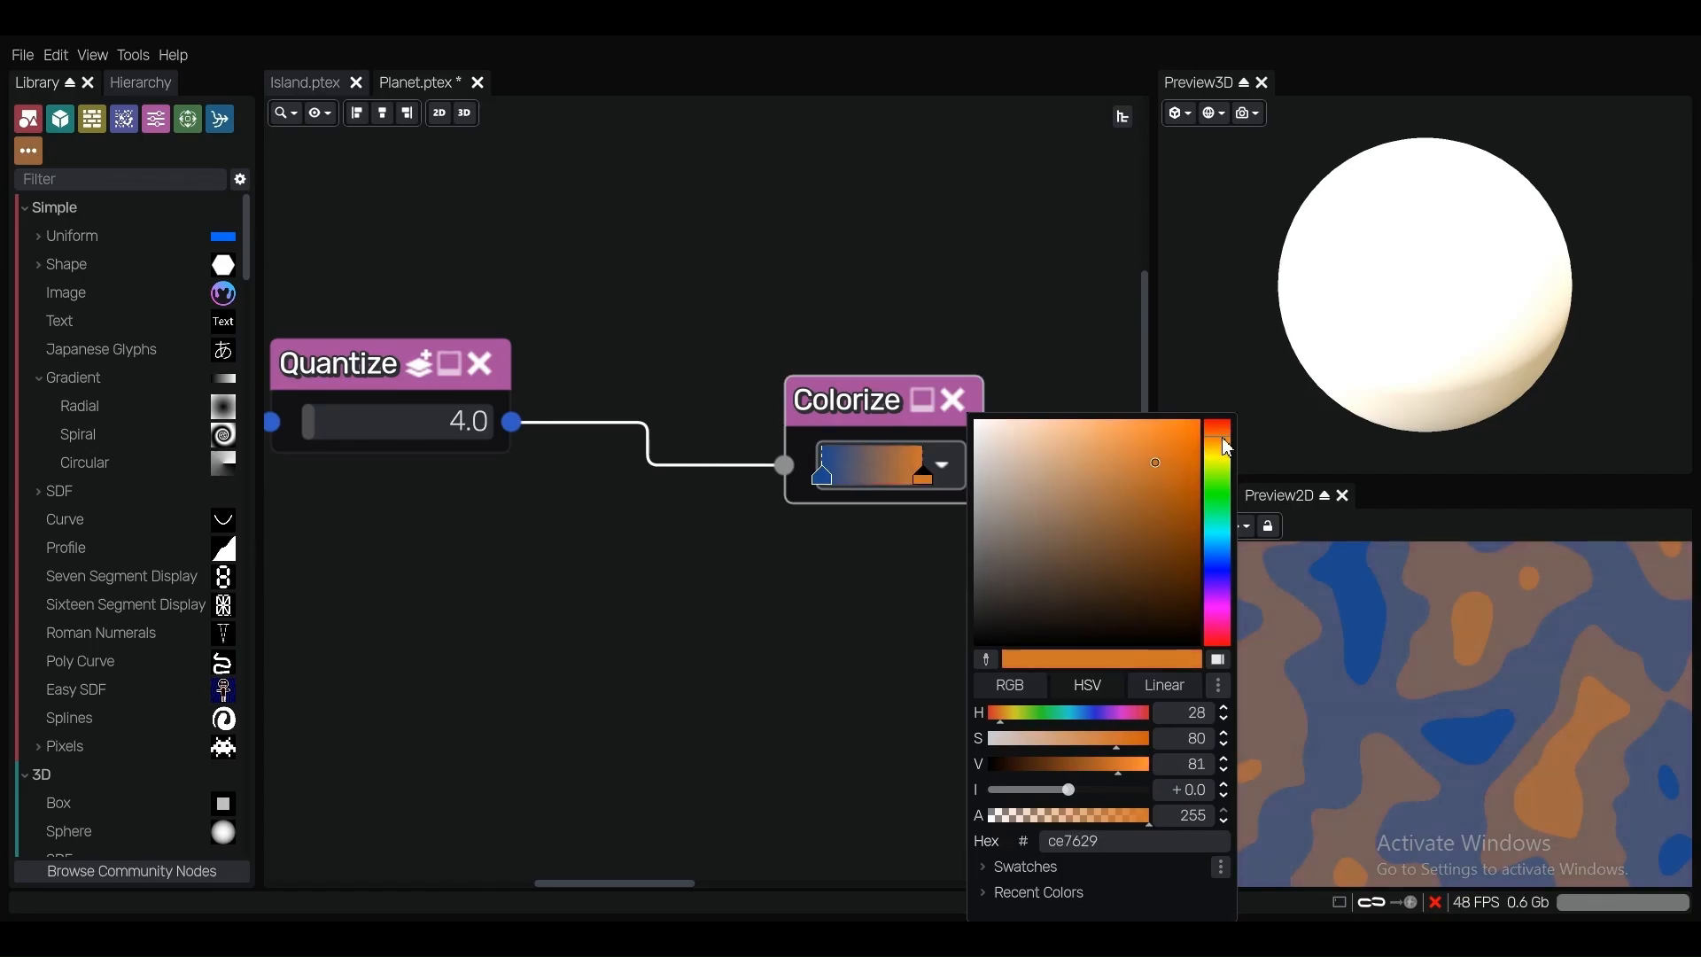
{"action": "left_click", "coordinate": [1005, 326]}
Add a stop in the middle of the Colorize gradient and color it green, 44941b.
{"action": "left_click", "coordinate": [868, 471]}
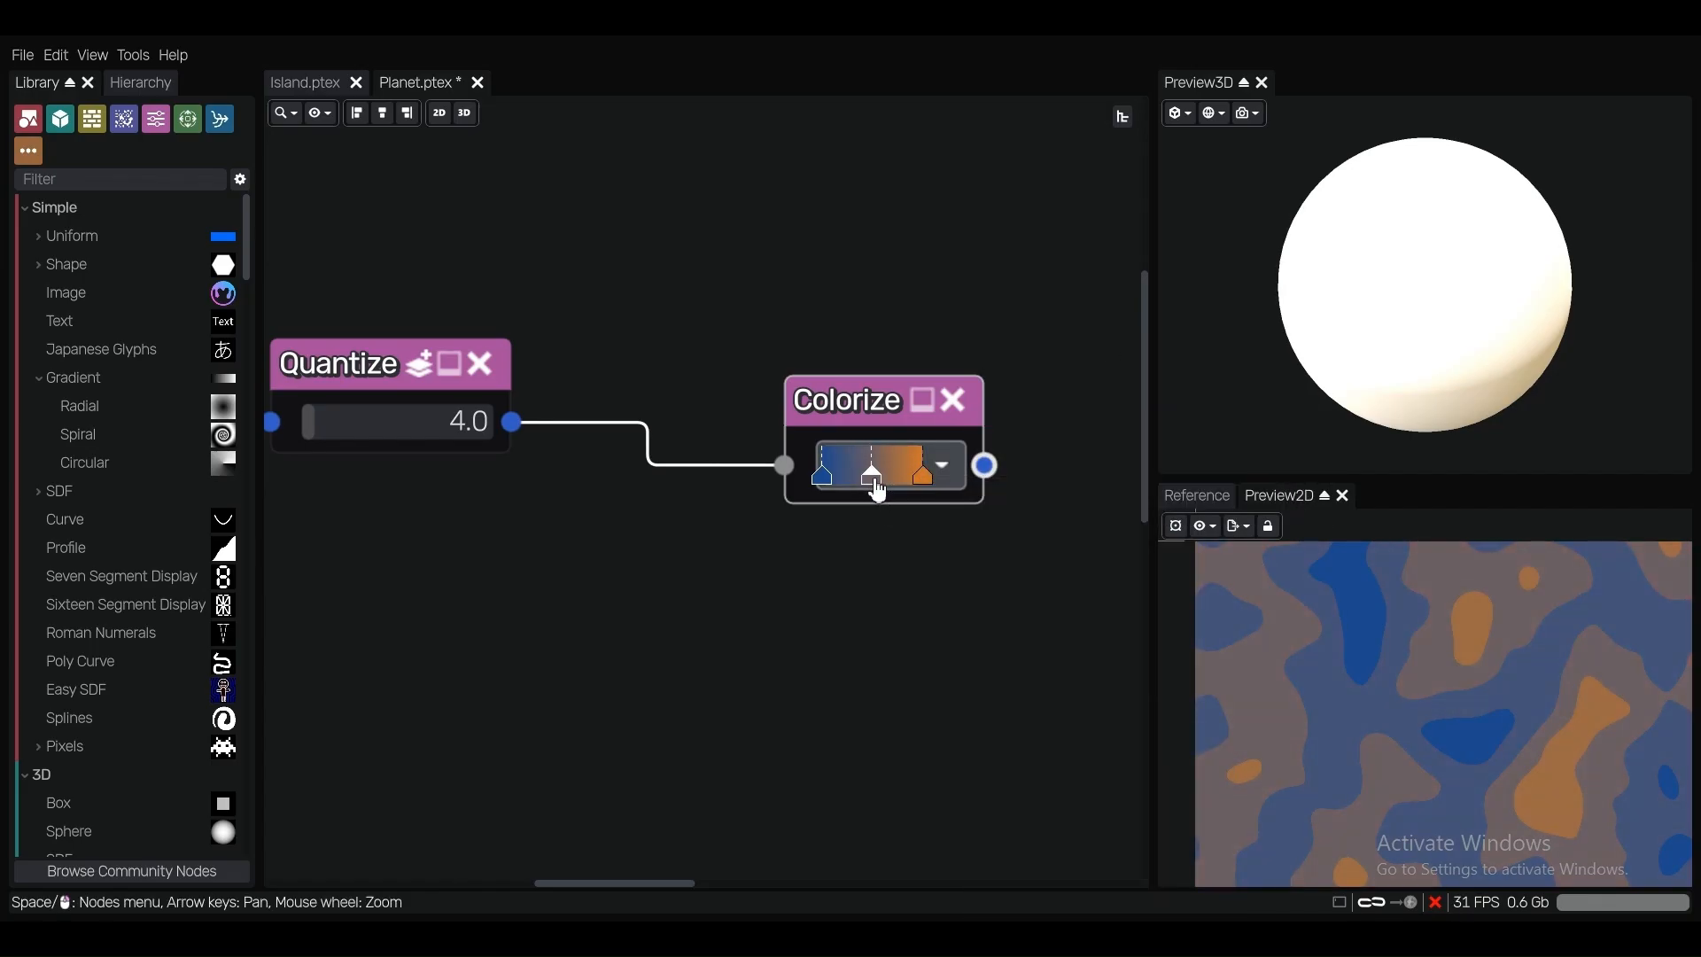
{"action": "left_click", "coordinate": [877, 489]}
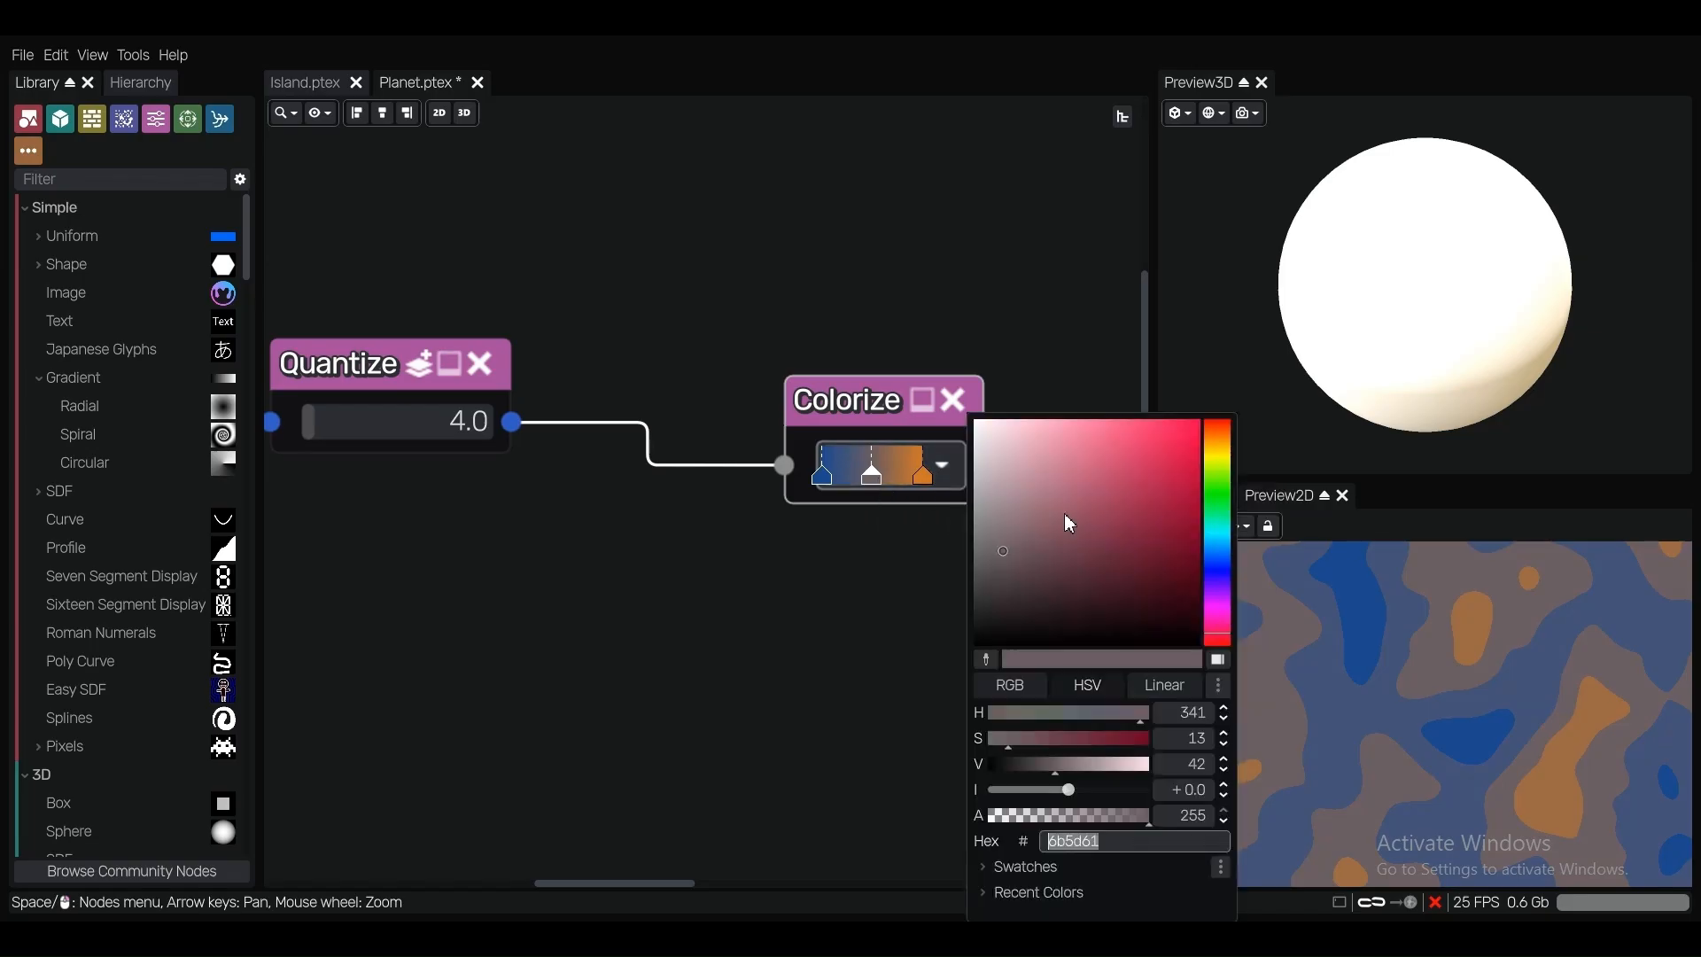
{"action": "left_click", "coordinate": [1213, 483]}
{"action": "left_click", "coordinate": [1156, 523]}
{"action": "mouse_move", "coordinate": [1156, 521]}
{"action": "left_mouse_down"}
{"action": "mouse_move", "coordinate": [1151, 544]}
{"action": "mouse_move", "coordinate": [1157, 512]}
{"action": "left_mouse_up"}
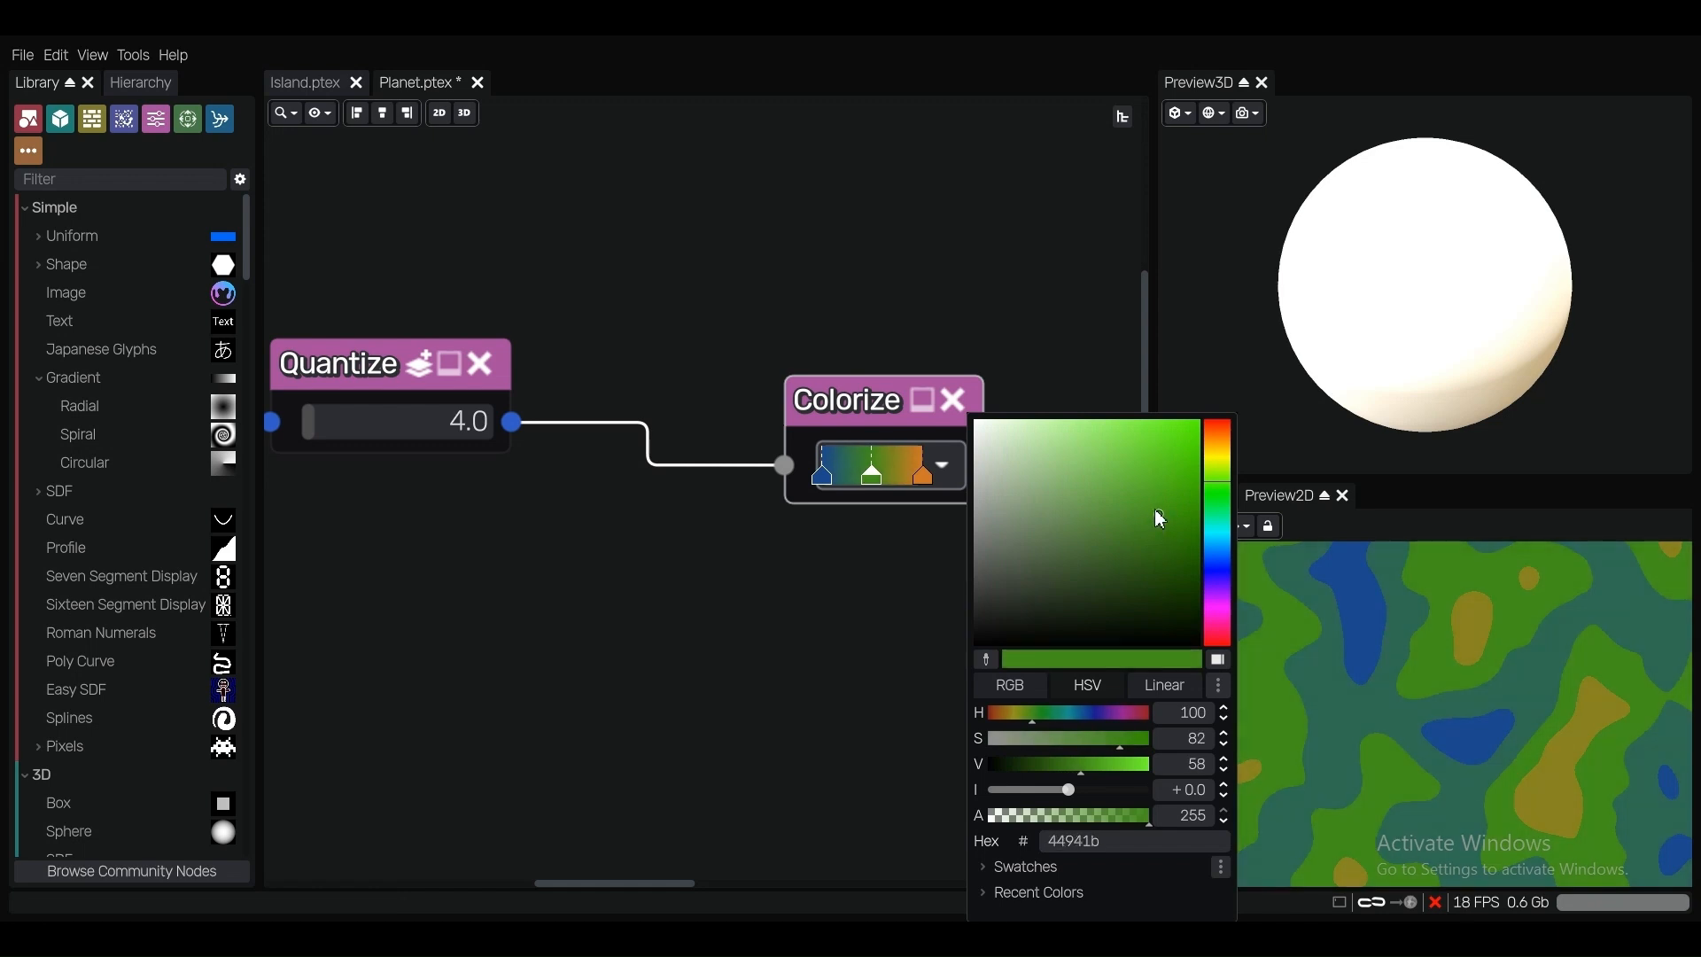
Connect the Colorize output to the Albedo input of the Static PBR Material and inspect the planet in the 3D preview.
{"action": "scroll", "coordinate": [757, 350], "scroll_direction": "down", "scroll_amount": 5}
{"action": "scroll", "coordinate": [751, 398], "scroll_direction": "down", "scroll_amount": 3}
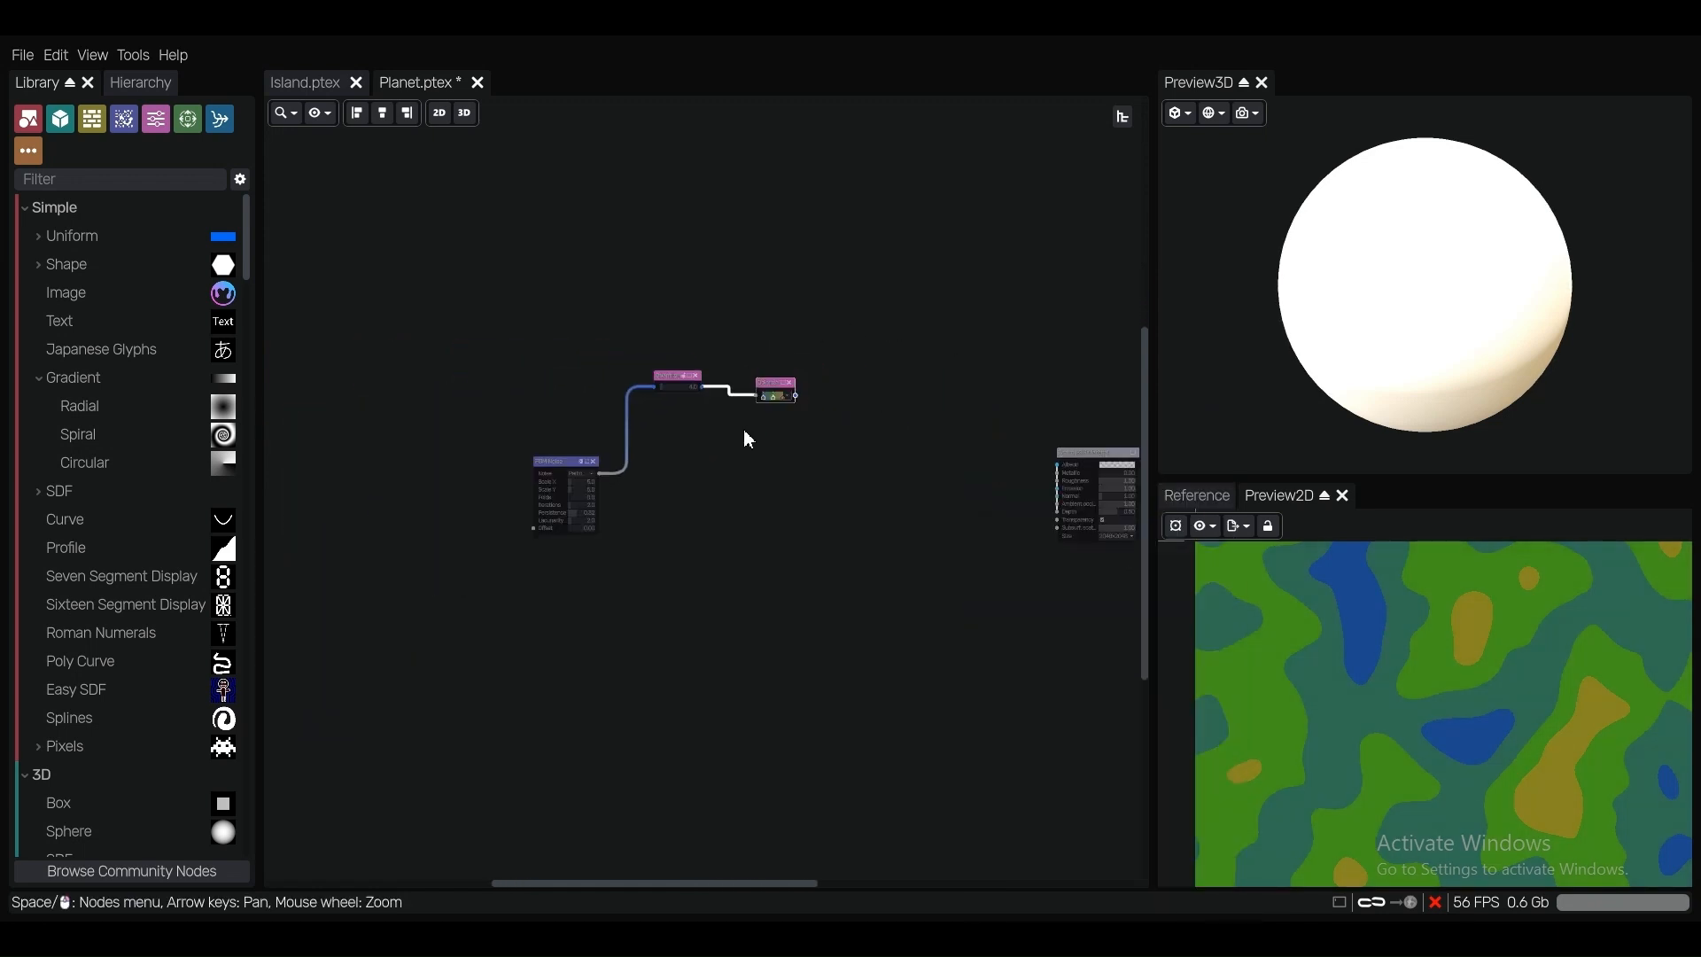
{"action": "scroll", "coordinate": [697, 416], "scroll_direction": "up", "scroll_amount": 4}
{"action": "left_click_drag", "start_coordinate": [659, 373], "coordinate": [812, 510]}
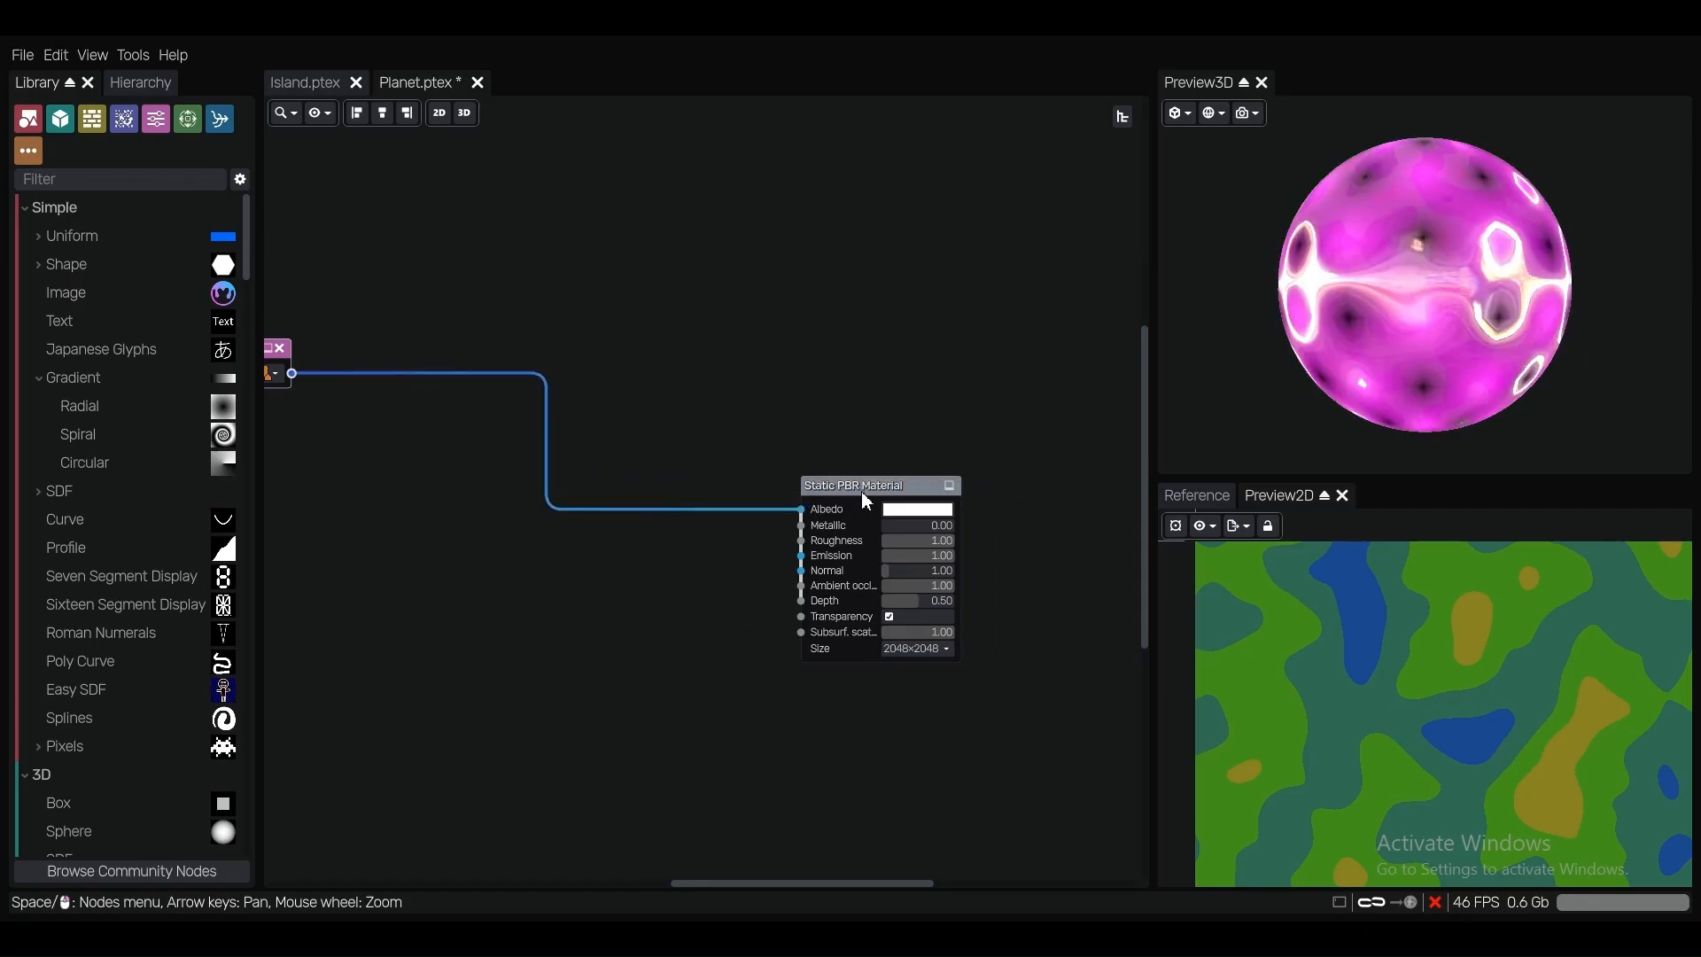
{"action": "scroll", "coordinate": [1444, 257], "scroll_direction": "down", "scroll_amount": 4}
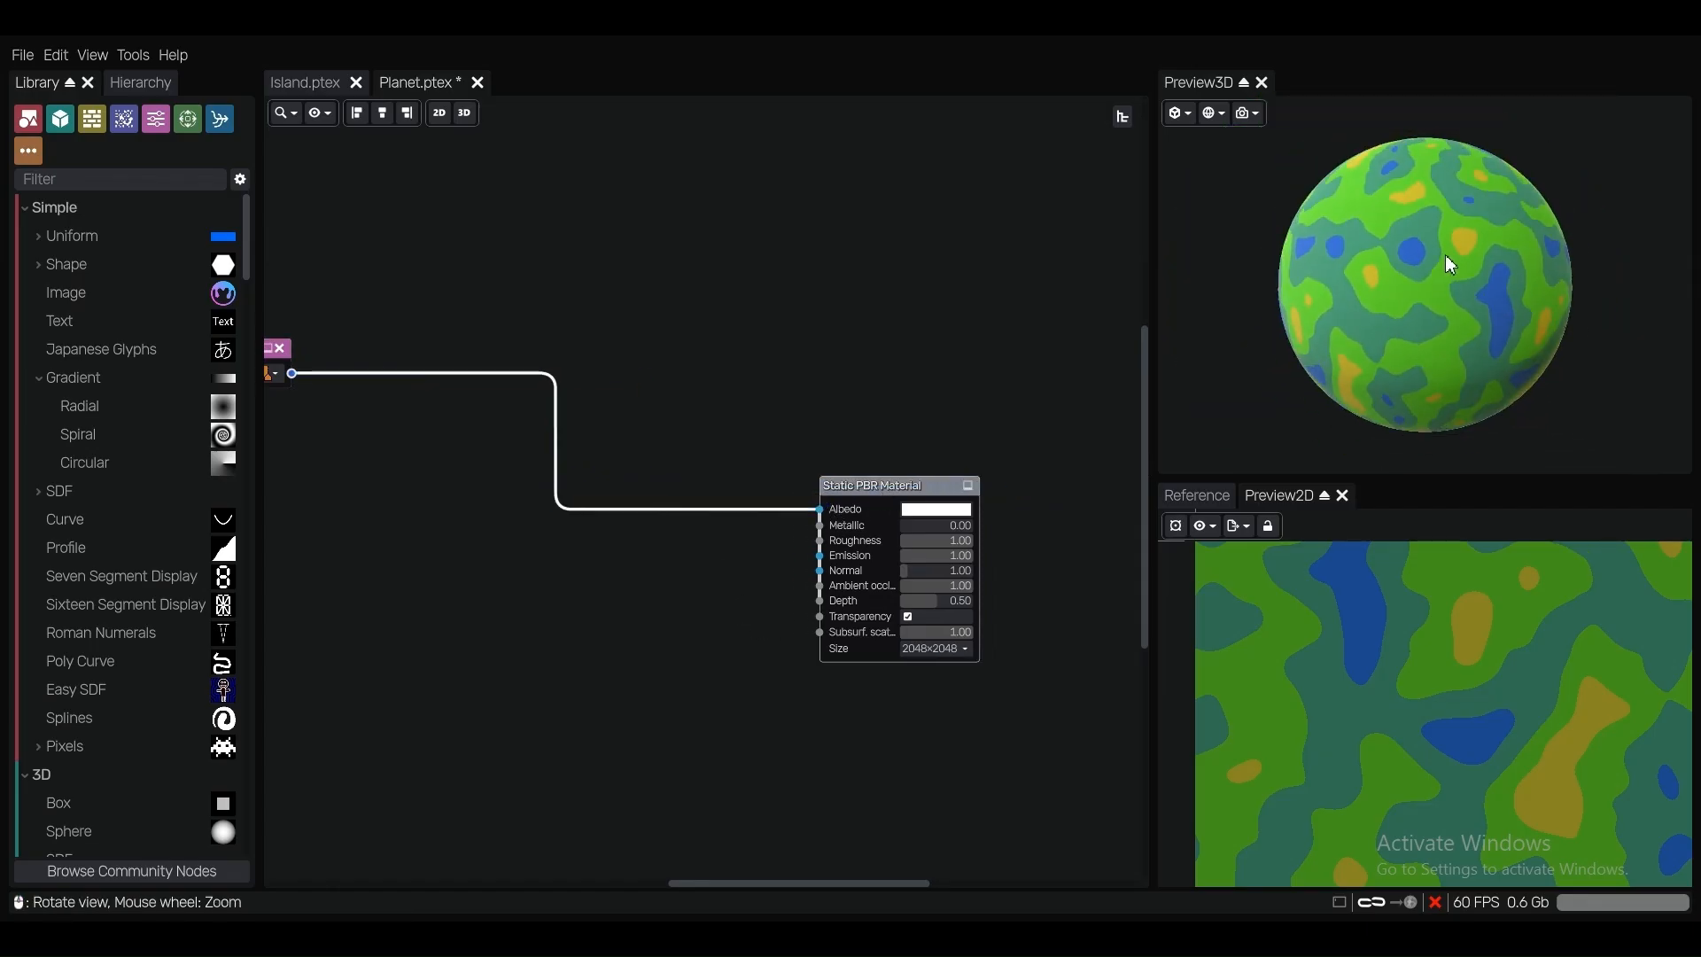
{"action": "scroll", "coordinate": [1441, 265], "scroll_direction": "up", "scroll_amount": 4}
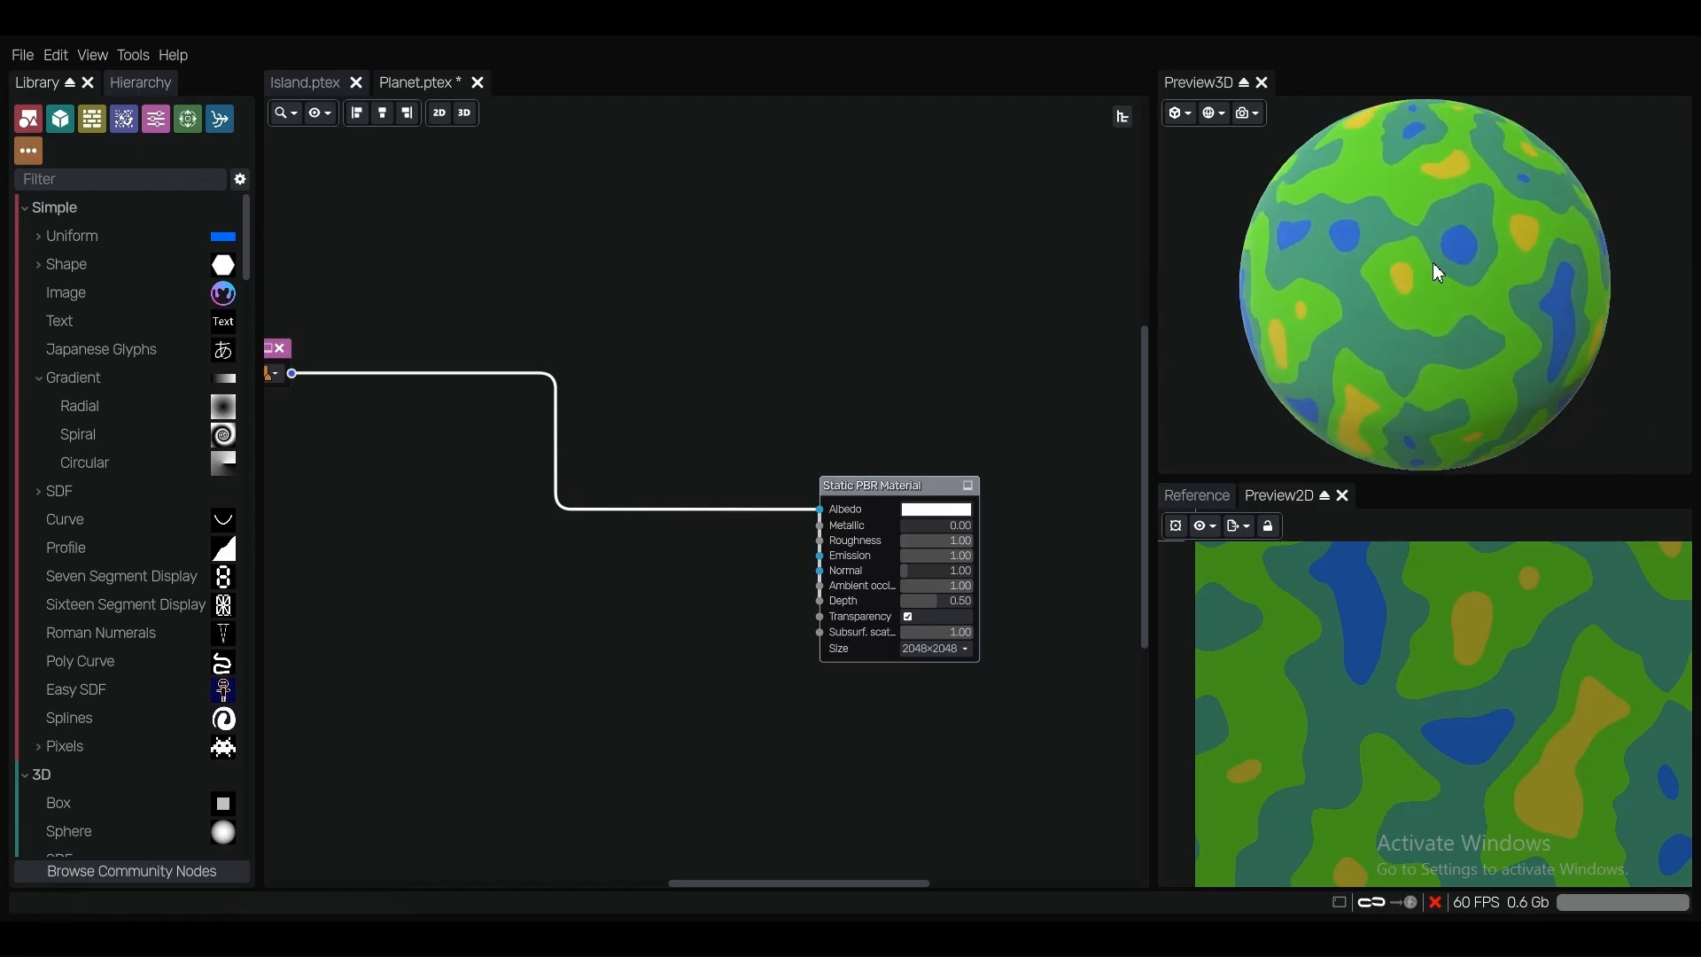
{"action": "mouse_move", "coordinate": [1432, 262]}
{"action": "left_mouse_down"}
{"action": "mouse_move", "coordinate": [1415, 242]}
{"action": "mouse_move", "coordinate": [1446, 268]}
{"action": "mouse_move", "coordinate": [1422, 262]}
{"action": "mouse_move", "coordinate": [1465, 269]}
{"action": "mouse_move", "coordinate": [1431, 267]}
{"action": "left_mouse_up"}
Change the green middle stop of the Colorize gradient to 2a8e21.
{"action": "scroll", "coordinate": [879, 395], "scroll_direction": "down", "scroll_amount": 7}
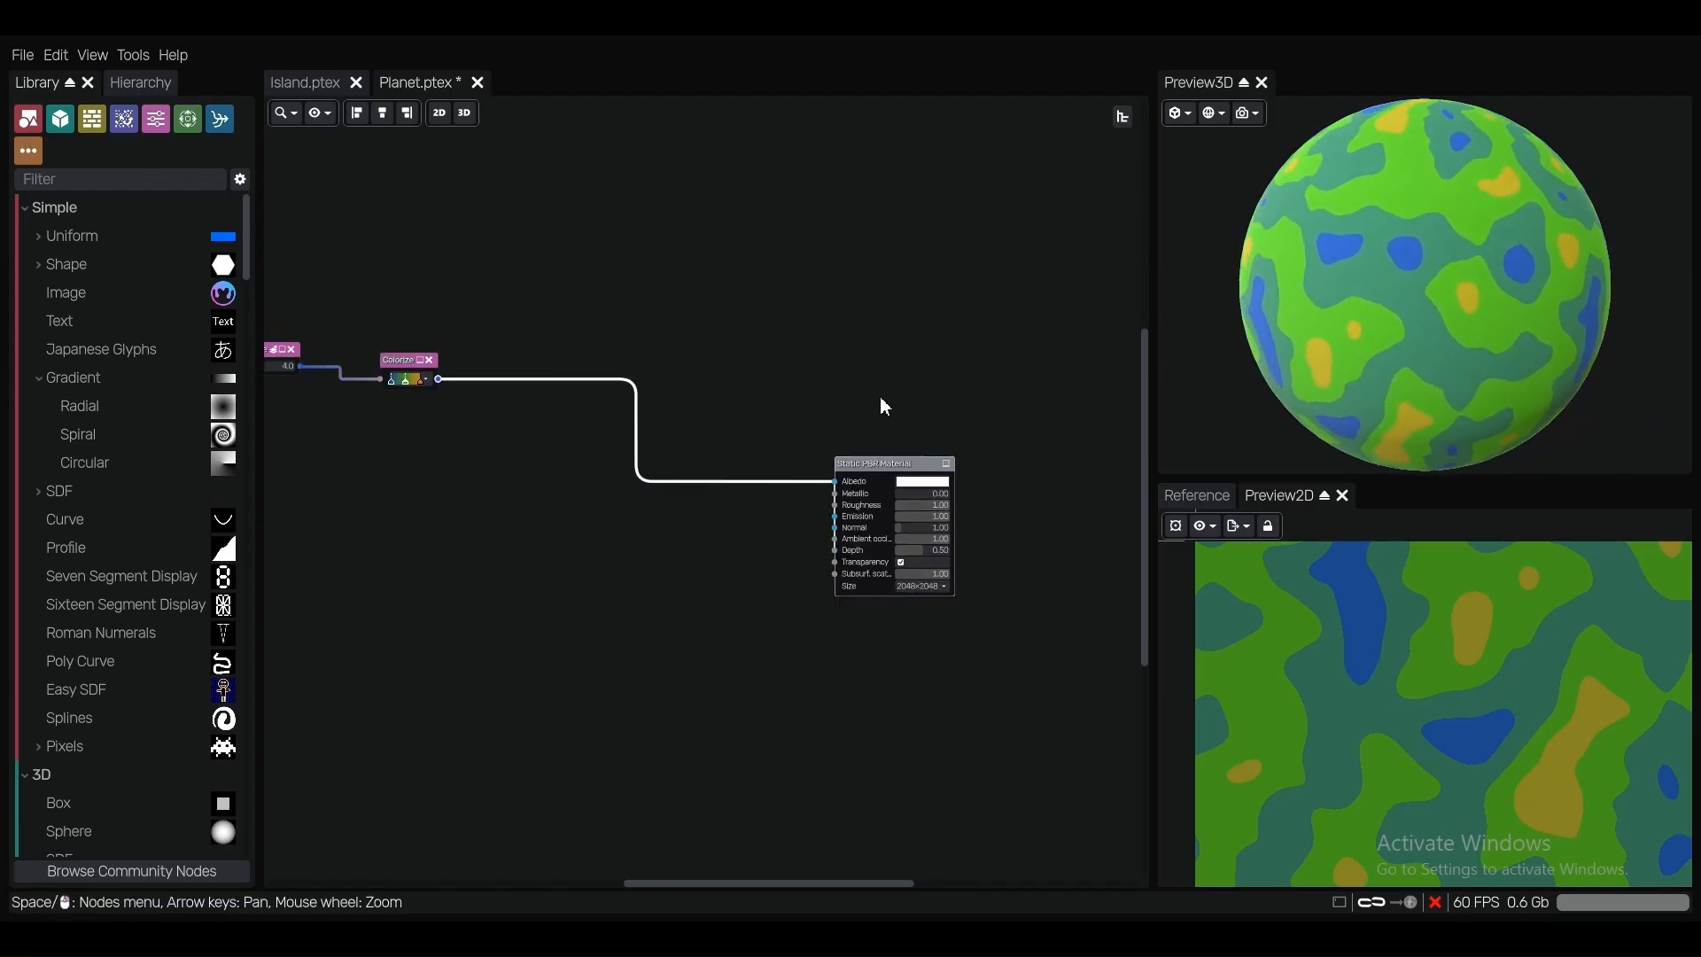
{"action": "middle_click_drag", "start_coordinate": [846, 310], "coordinate": [1124, 299]}
{"action": "scroll", "coordinate": [793, 369], "scroll_direction": "up", "scroll_amount": 4}
{"action": "scroll", "coordinate": [873, 392], "scroll_direction": "up", "scroll_amount": 5}
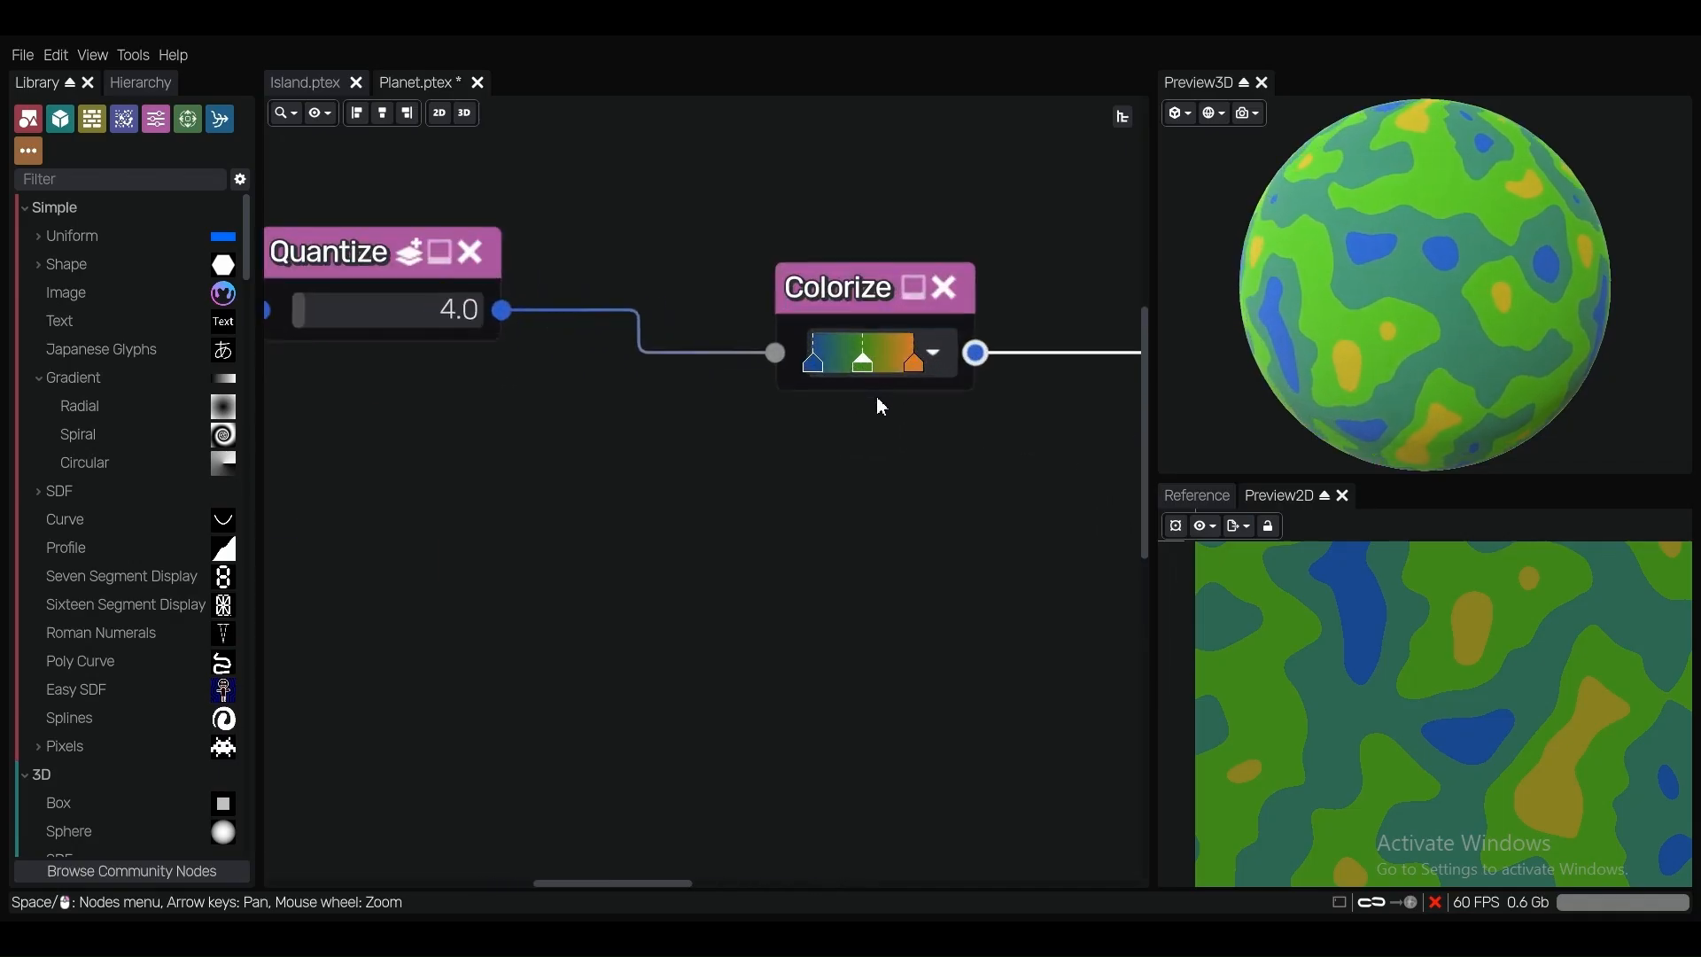
{"action": "double_click", "coordinate": [871, 384]}
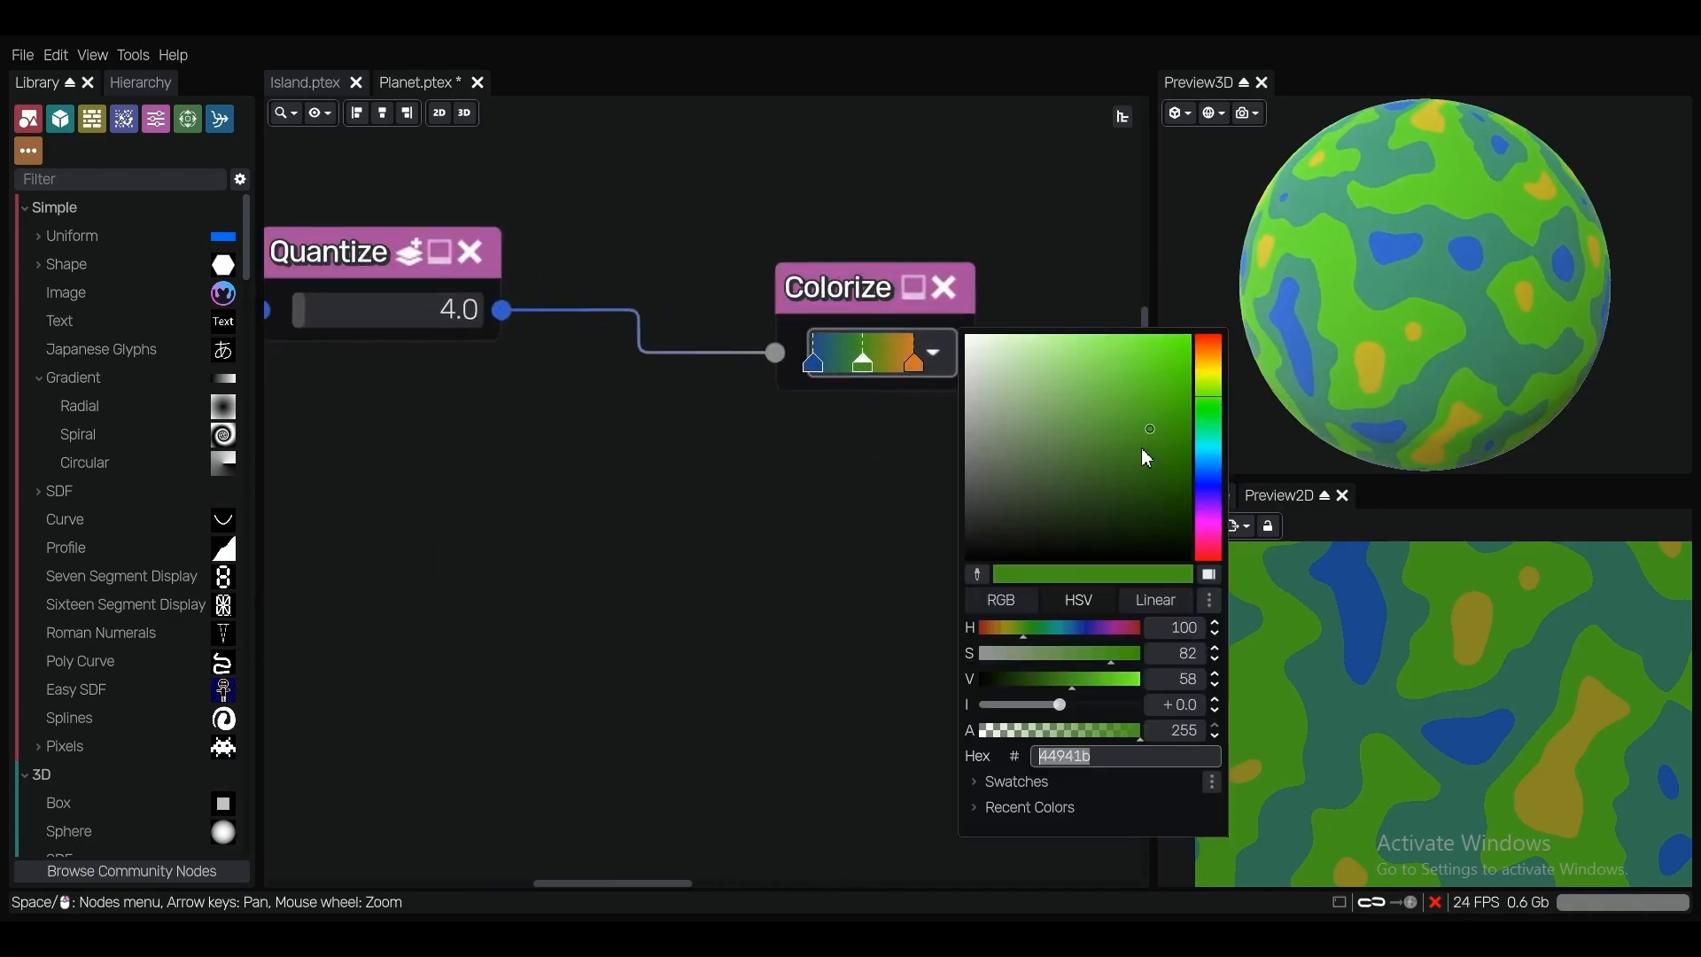
{"action": "left_click_drag", "start_coordinate": [1146, 411], "coordinate": [1140, 430]}
{"action": "left_click", "coordinate": [1206, 406]}
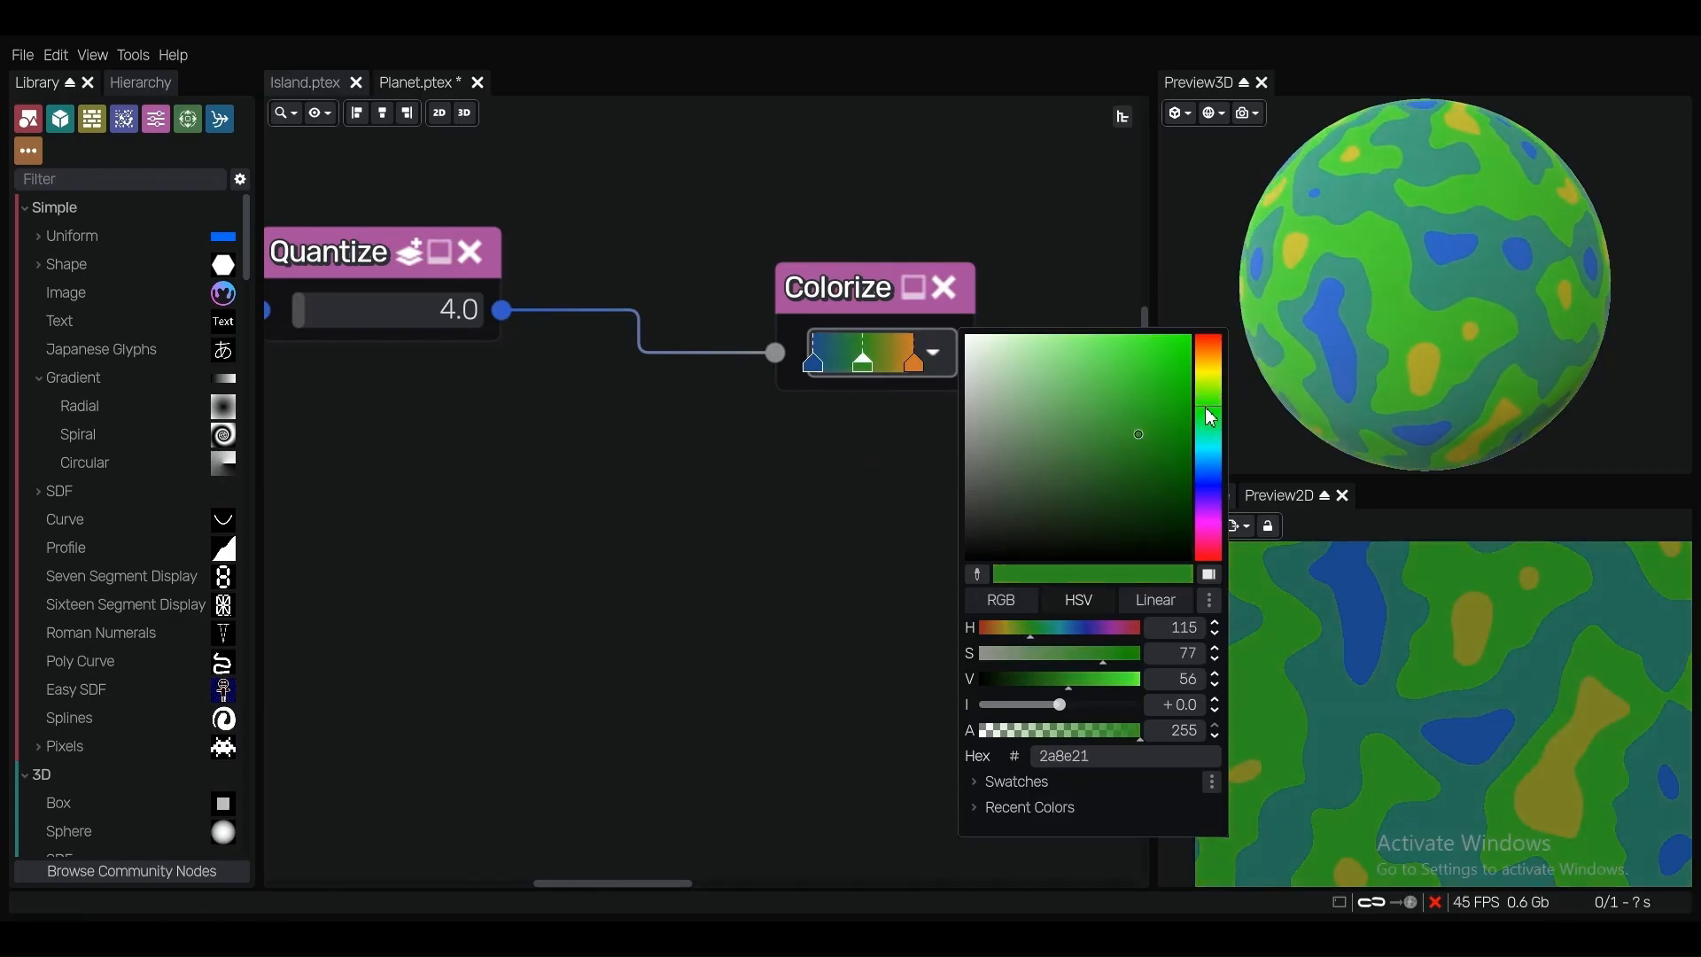
{"action": "left_click", "coordinate": [920, 478]}
Move the FBM Noise node slightly down and to the left in the graph.
{"action": "scroll", "coordinate": [917, 474], "scroll_direction": "down", "scroll_amount": 5}
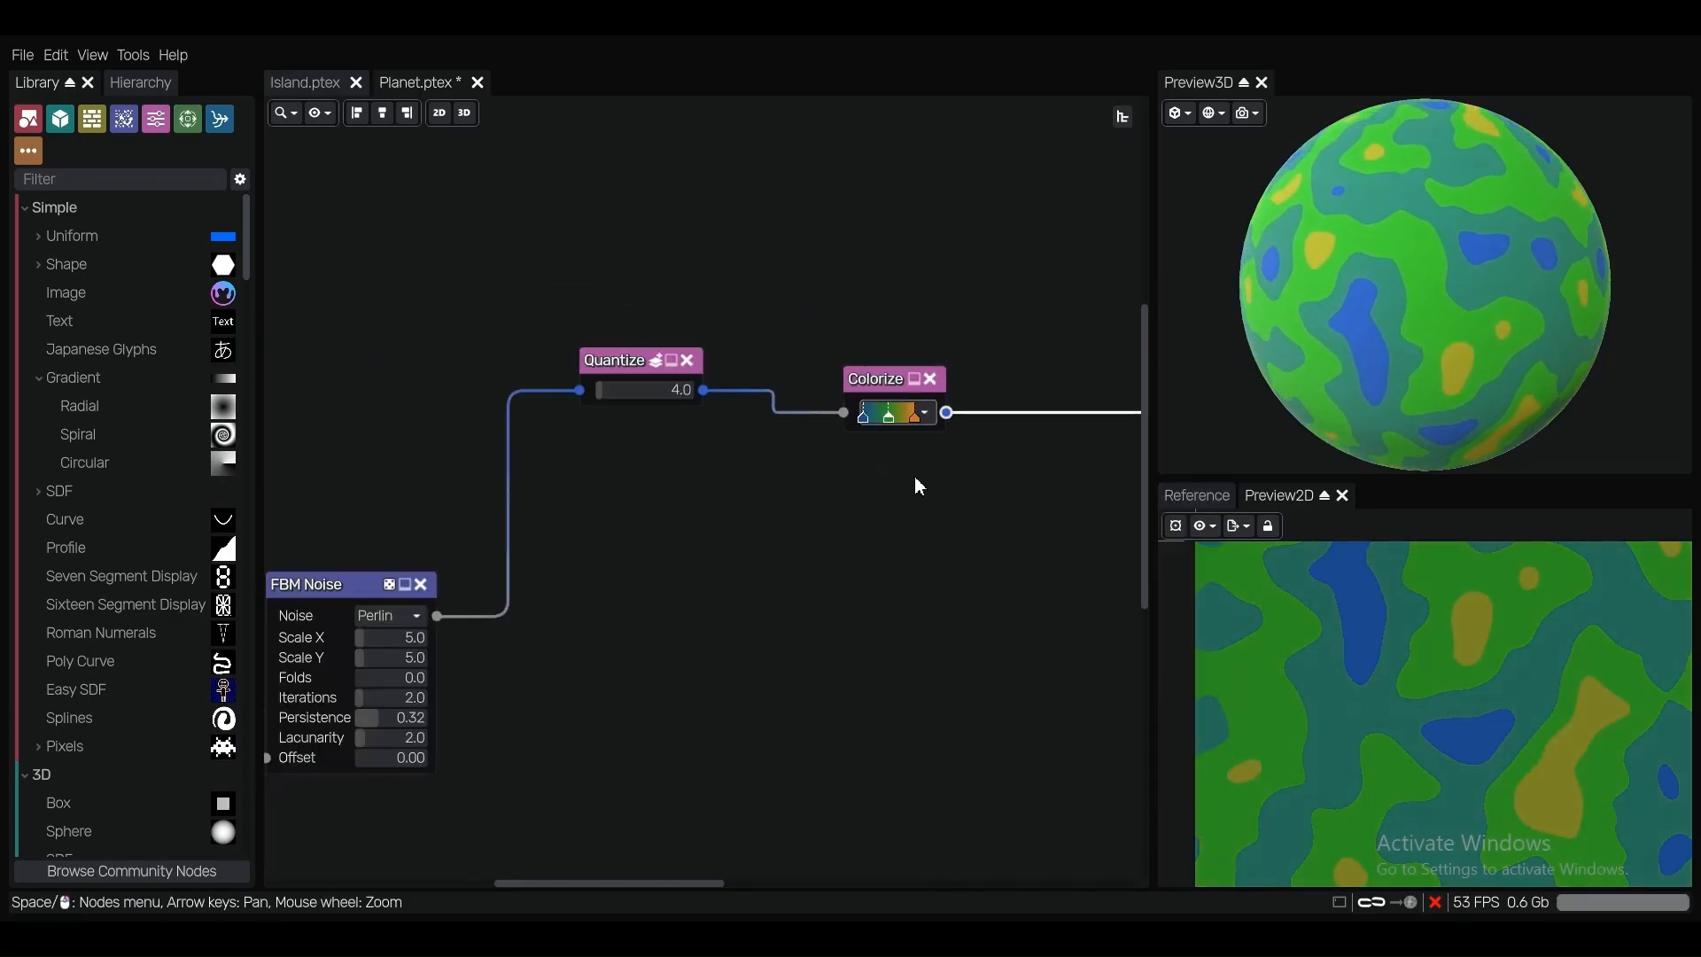
{"action": "middle_click_drag", "start_coordinate": [808, 555], "coordinate": [706, 387]}
{"action": "scroll", "coordinate": [417, 421], "scroll_direction": "up", "scroll_amount": 3}
{"action": "left_click_drag", "start_coordinate": [459, 376], "coordinate": [412, 451]}
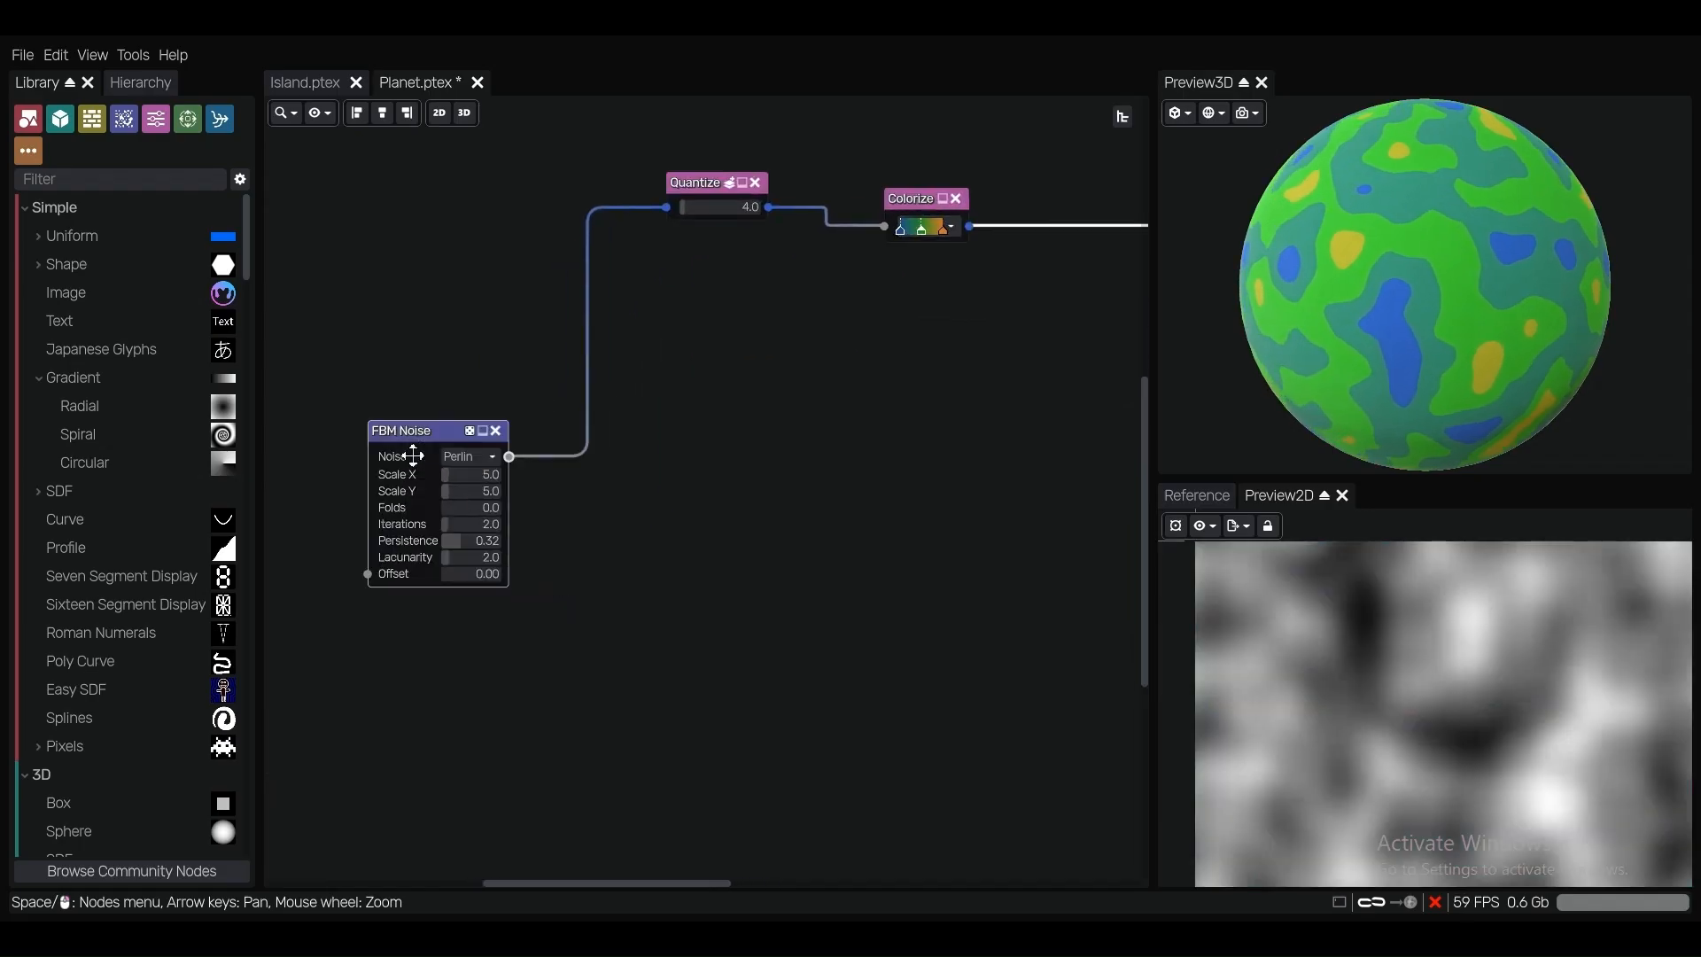
Branch the FBM Noise output into a new custom Graph node with Normal and HBAO settings, placed between the noise and the material.
{"action": "scroll", "coordinate": [695, 440], "scroll_direction": "down", "scroll_amount": 4}
{"action": "scroll", "coordinate": [694, 438], "scroll_direction": "down", "scroll_amount": 2}
{"action": "middle_click_drag", "start_coordinate": [695, 438], "coordinate": [594, 321]}
{"action": "scroll", "coordinate": [578, 329], "scroll_direction": "up", "scroll_amount": 2}
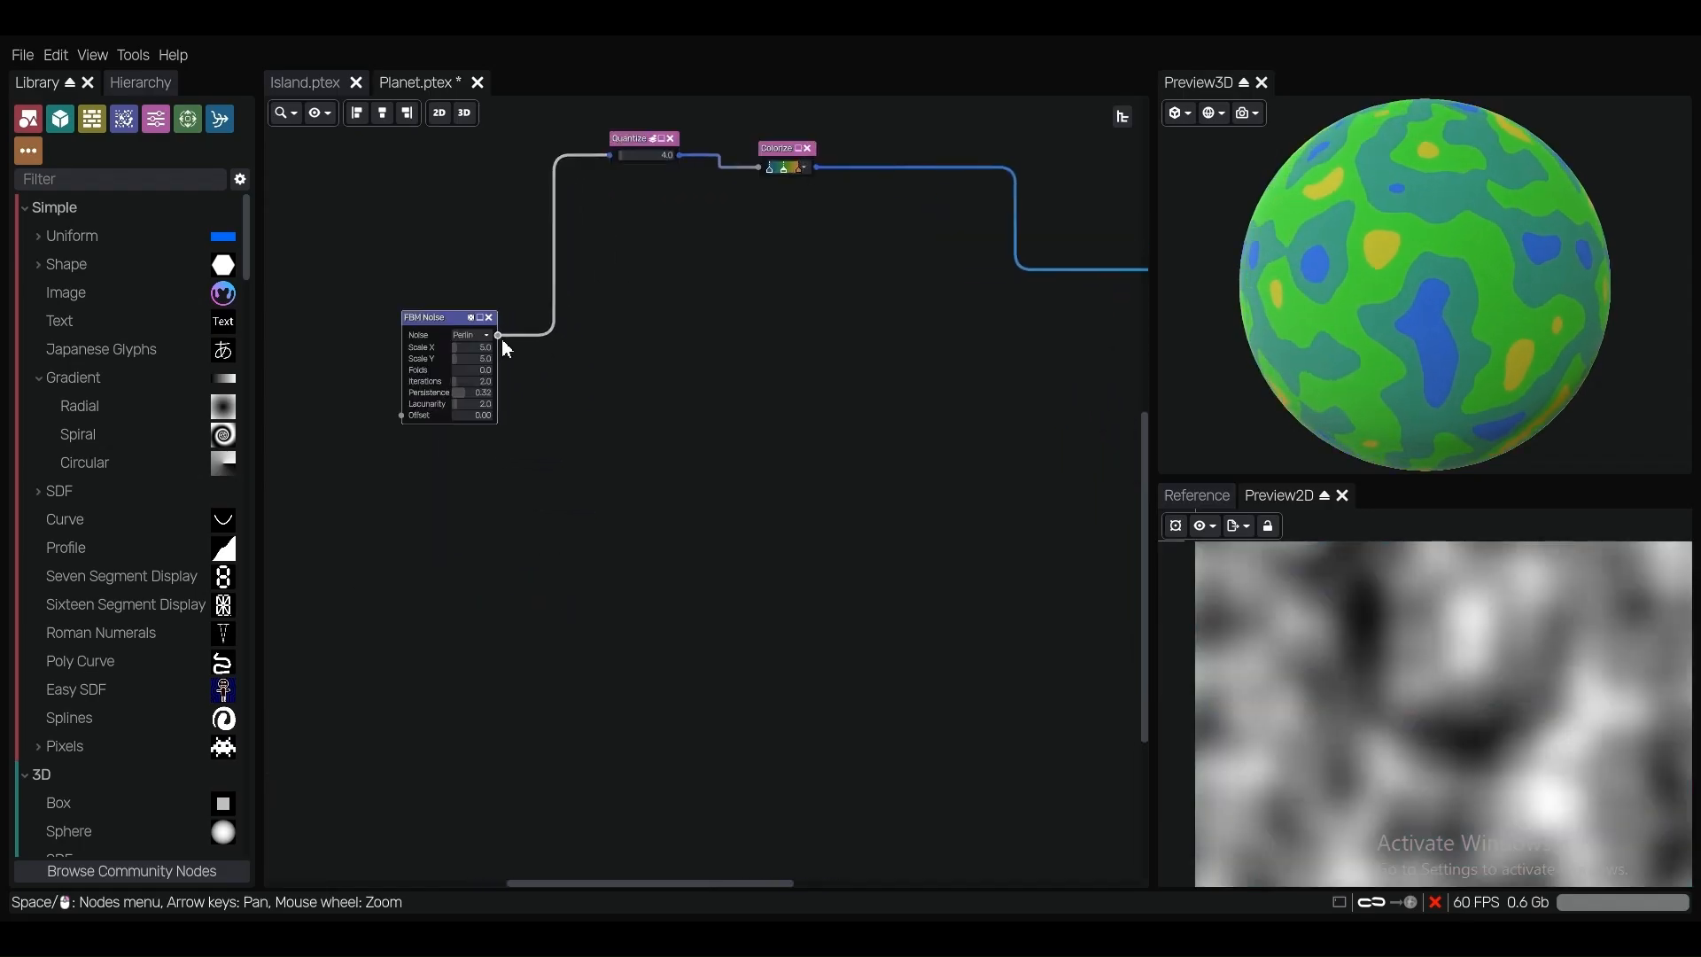
{"action": "left_click_drag", "start_coordinate": [500, 336], "coordinate": [781, 517]}
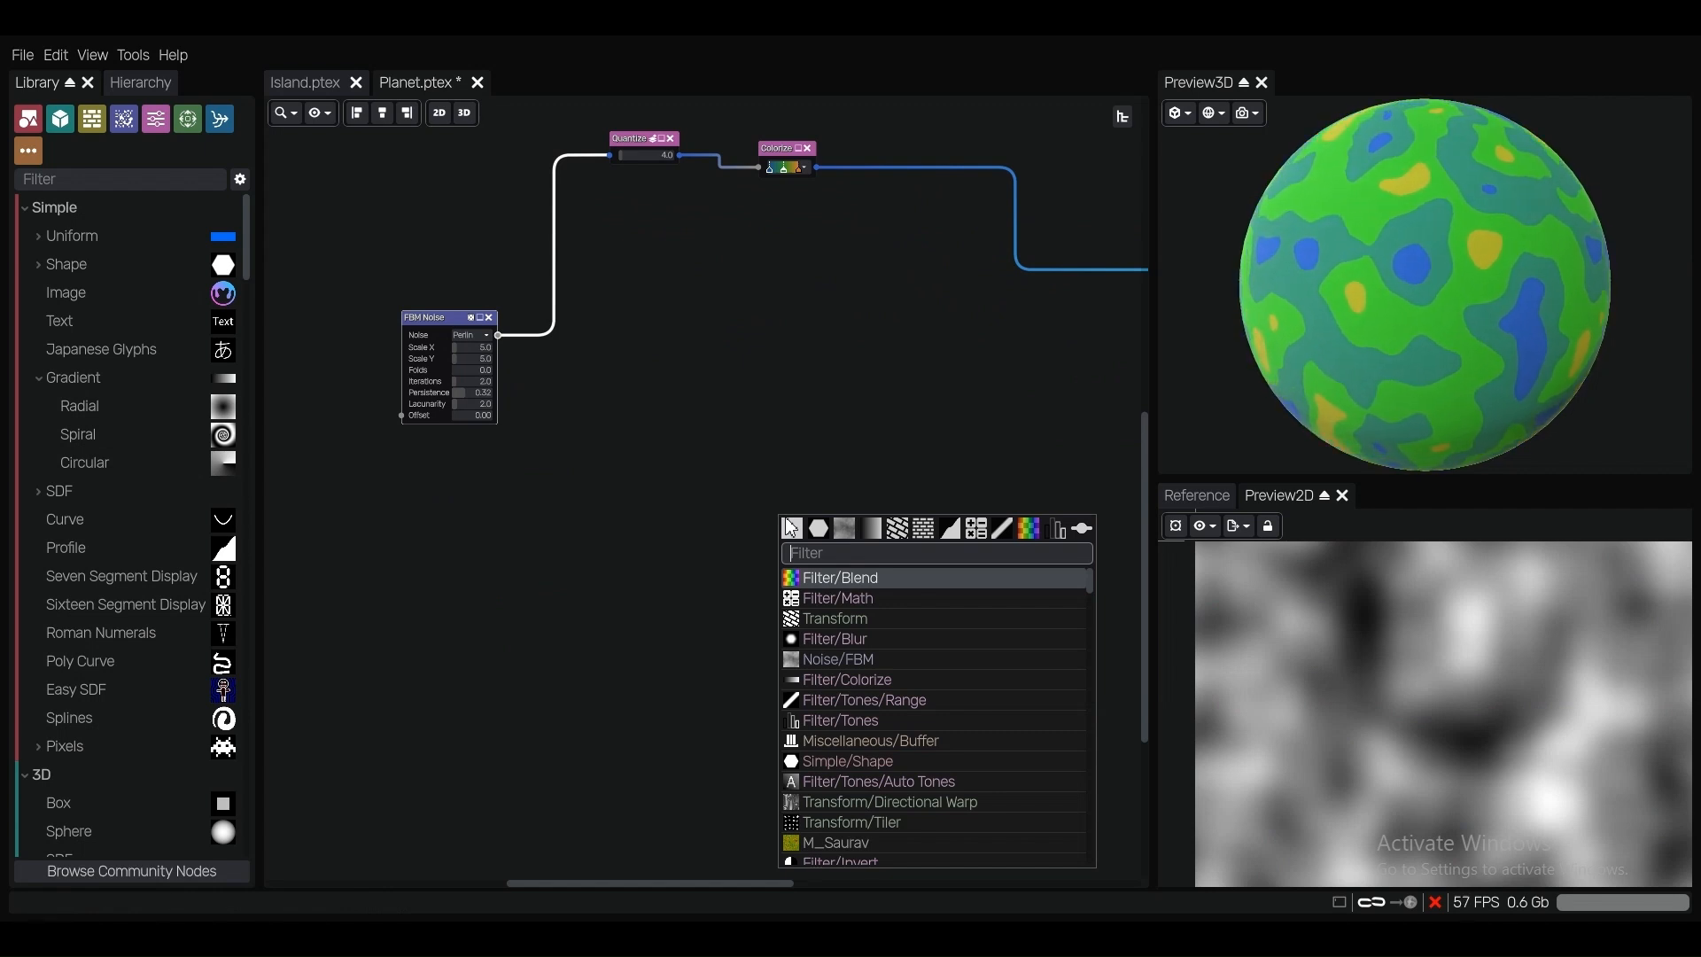
{"action": "type", "text": "m"}
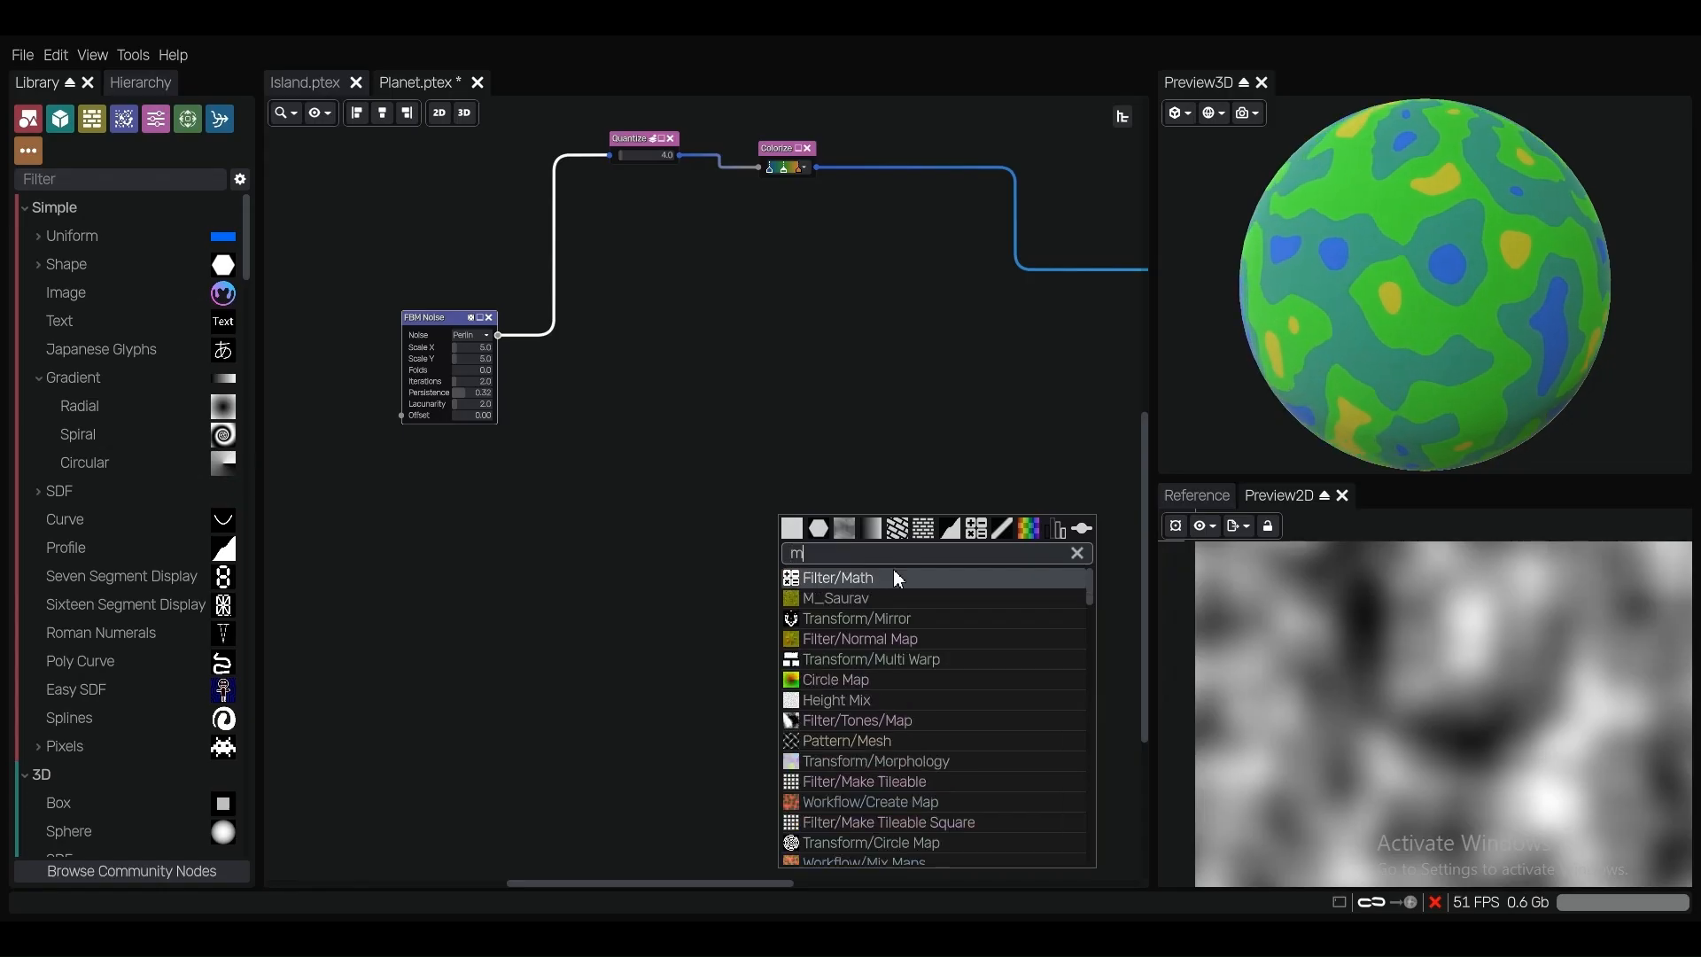
{"action": "left_click", "coordinate": [896, 592]}
{"action": "scroll", "coordinate": [850, 465], "scroll_direction": "down", "scroll_amount": 3}
{"action": "middle_click_drag", "start_coordinate": [850, 462], "coordinate": [695, 410]}
{"action": "scroll", "coordinate": [693, 410], "scroll_direction": "up", "scroll_amount": 6}
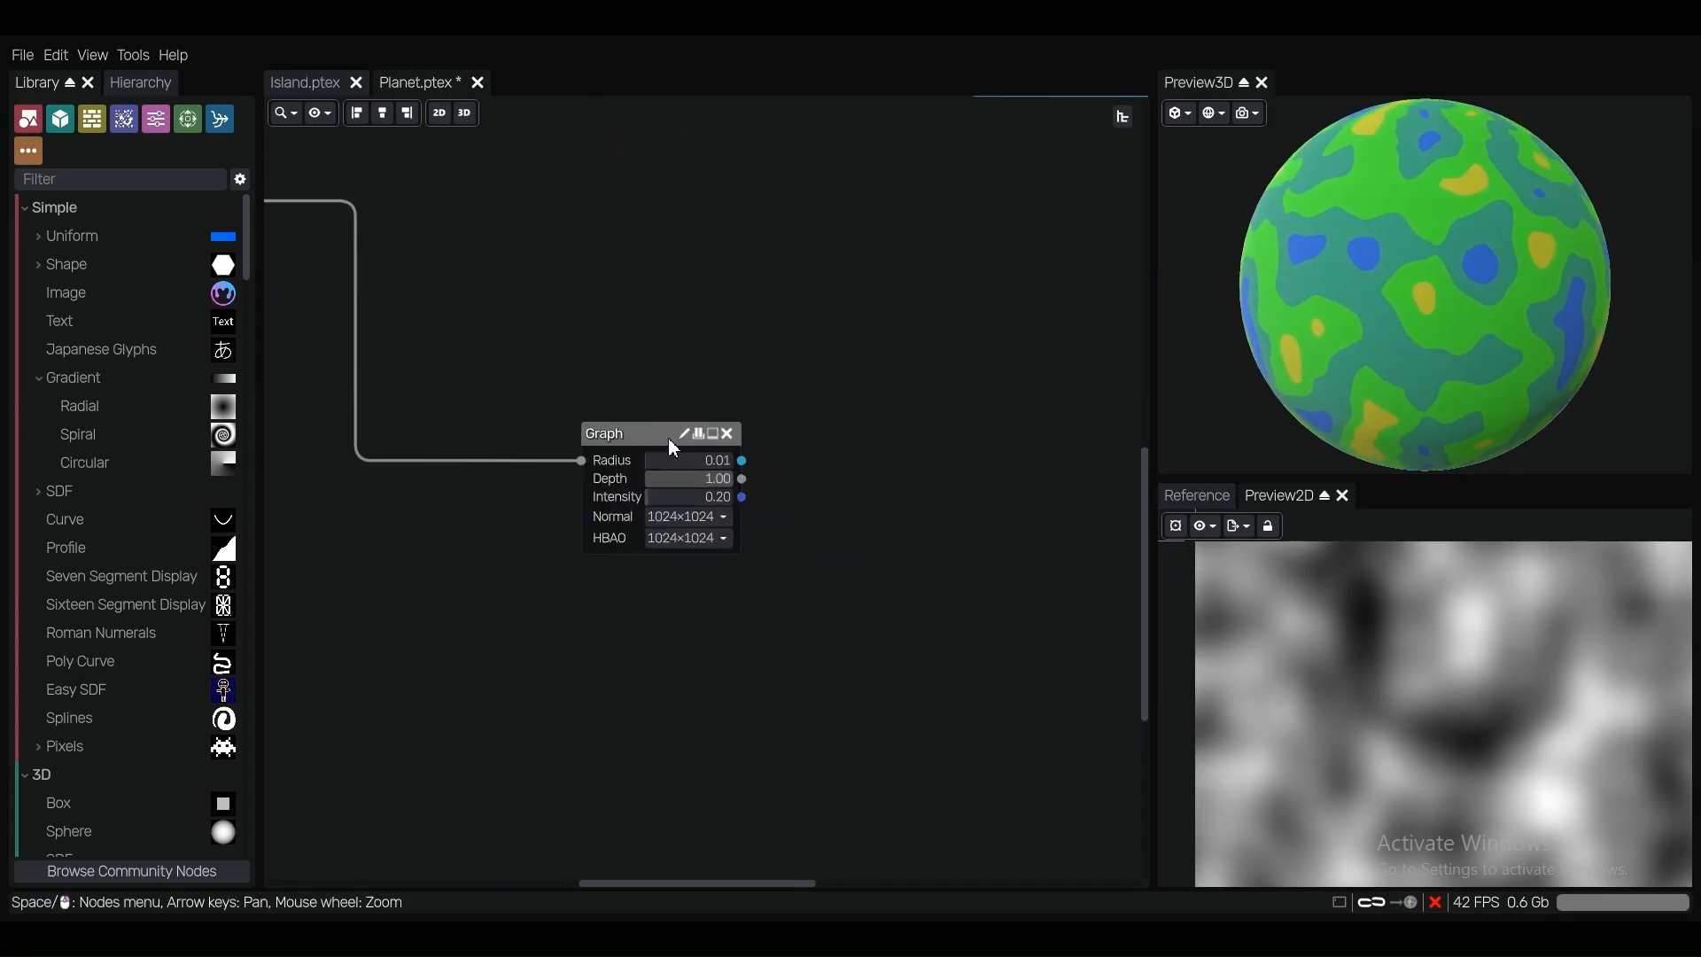
{"action": "left_click_drag", "start_coordinate": [668, 437], "coordinate": [791, 349]}
Connect the Graph node's three outputs, in order, to the Normal, Ambient Occlusion and Depth inputs of the Static PBR Material.
{"action": "scroll", "coordinate": [795, 344], "scroll_direction": "down", "scroll_amount": 3}
{"action": "middle_click_drag", "start_coordinate": [850, 258], "coordinate": [597, 422]}
{"action": "scroll", "coordinate": [650, 494], "scroll_direction": "up", "scroll_amount": 3}
{"action": "scroll", "coordinate": [752, 471], "scroll_direction": "down", "scroll_amount": 6}
{"action": "scroll", "coordinate": [616, 487], "scroll_direction": "up", "scroll_amount": 8}
{"action": "scroll", "coordinate": [617, 501], "scroll_direction": "down", "scroll_amount": 3}
{"action": "scroll", "coordinate": [604, 545], "scroll_direction": "up", "scroll_amount": 5}
{"action": "scroll", "coordinate": [611, 543], "scroll_direction": "down", "scroll_amount": 3}
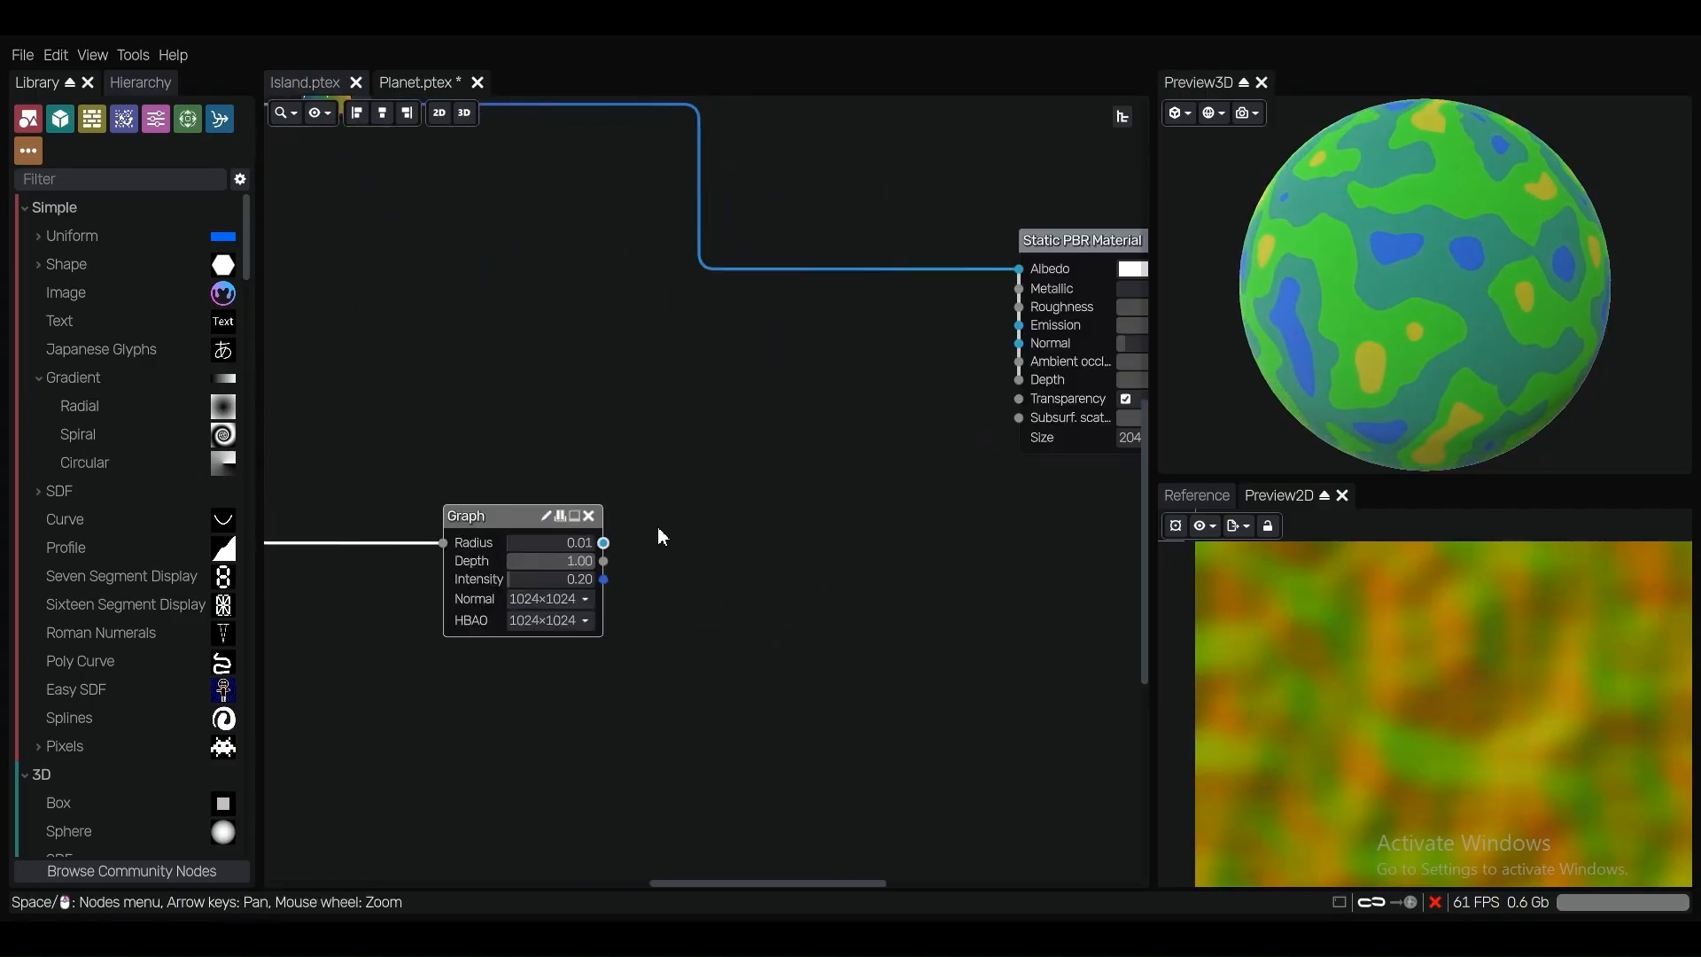
{"action": "left_click_drag", "start_coordinate": [604, 543], "coordinate": [997, 345]}
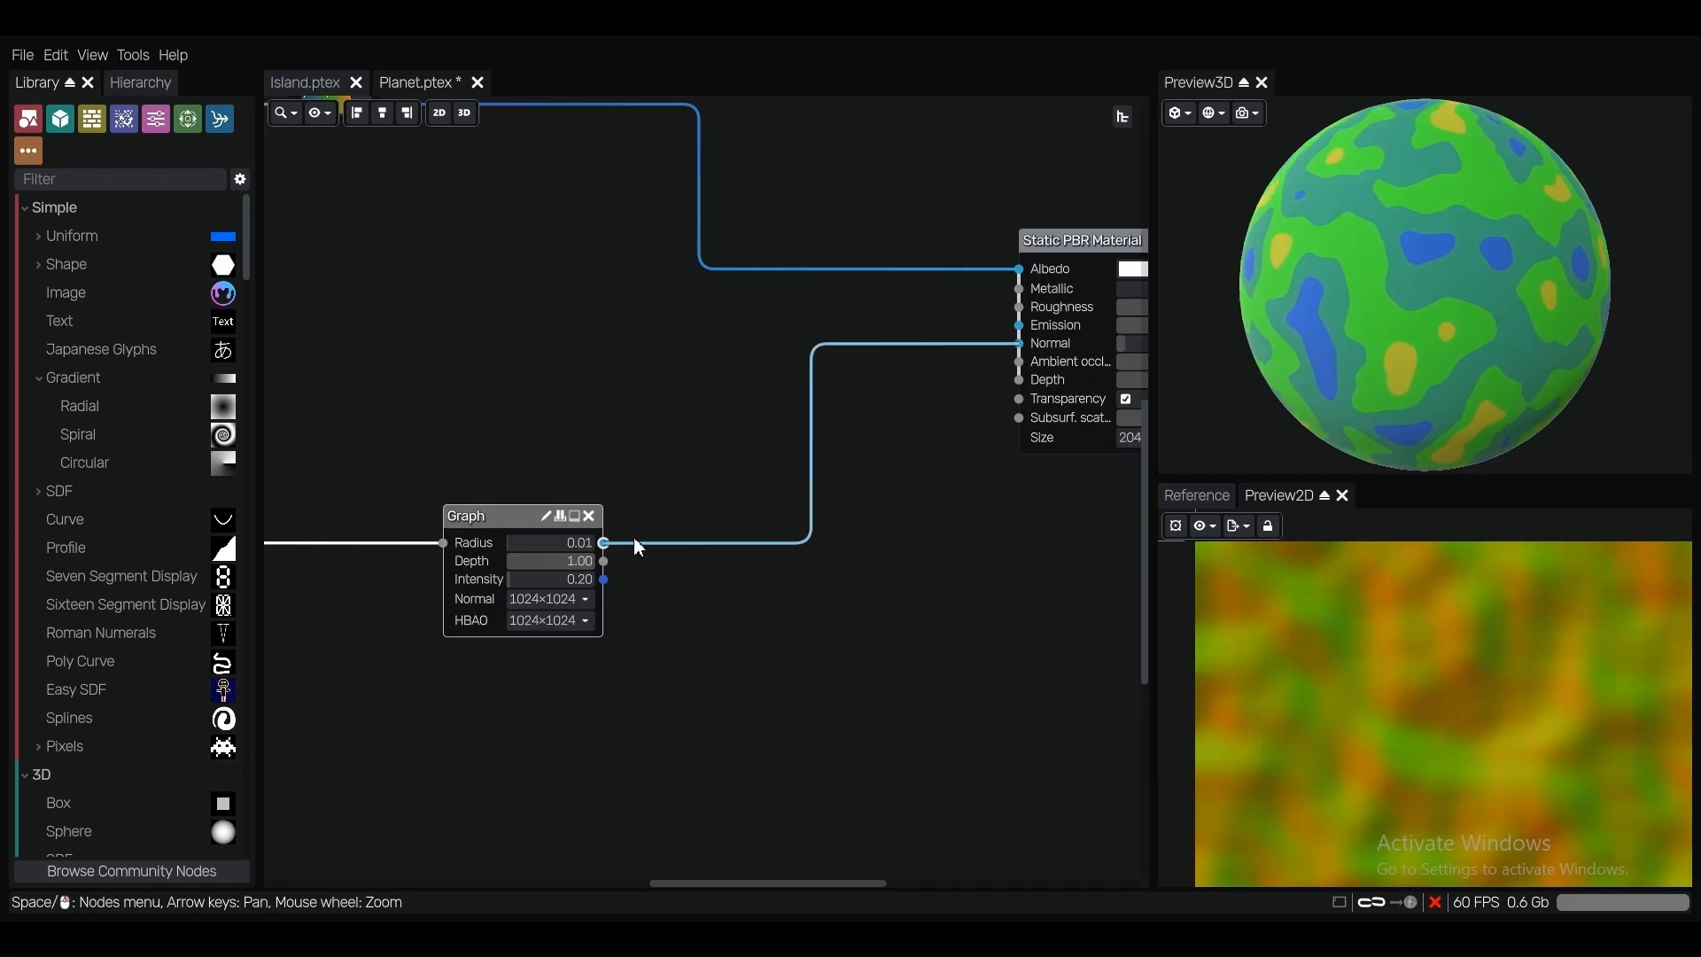
{"action": "left_click_drag", "start_coordinate": [604, 560], "coordinate": [1010, 379]}
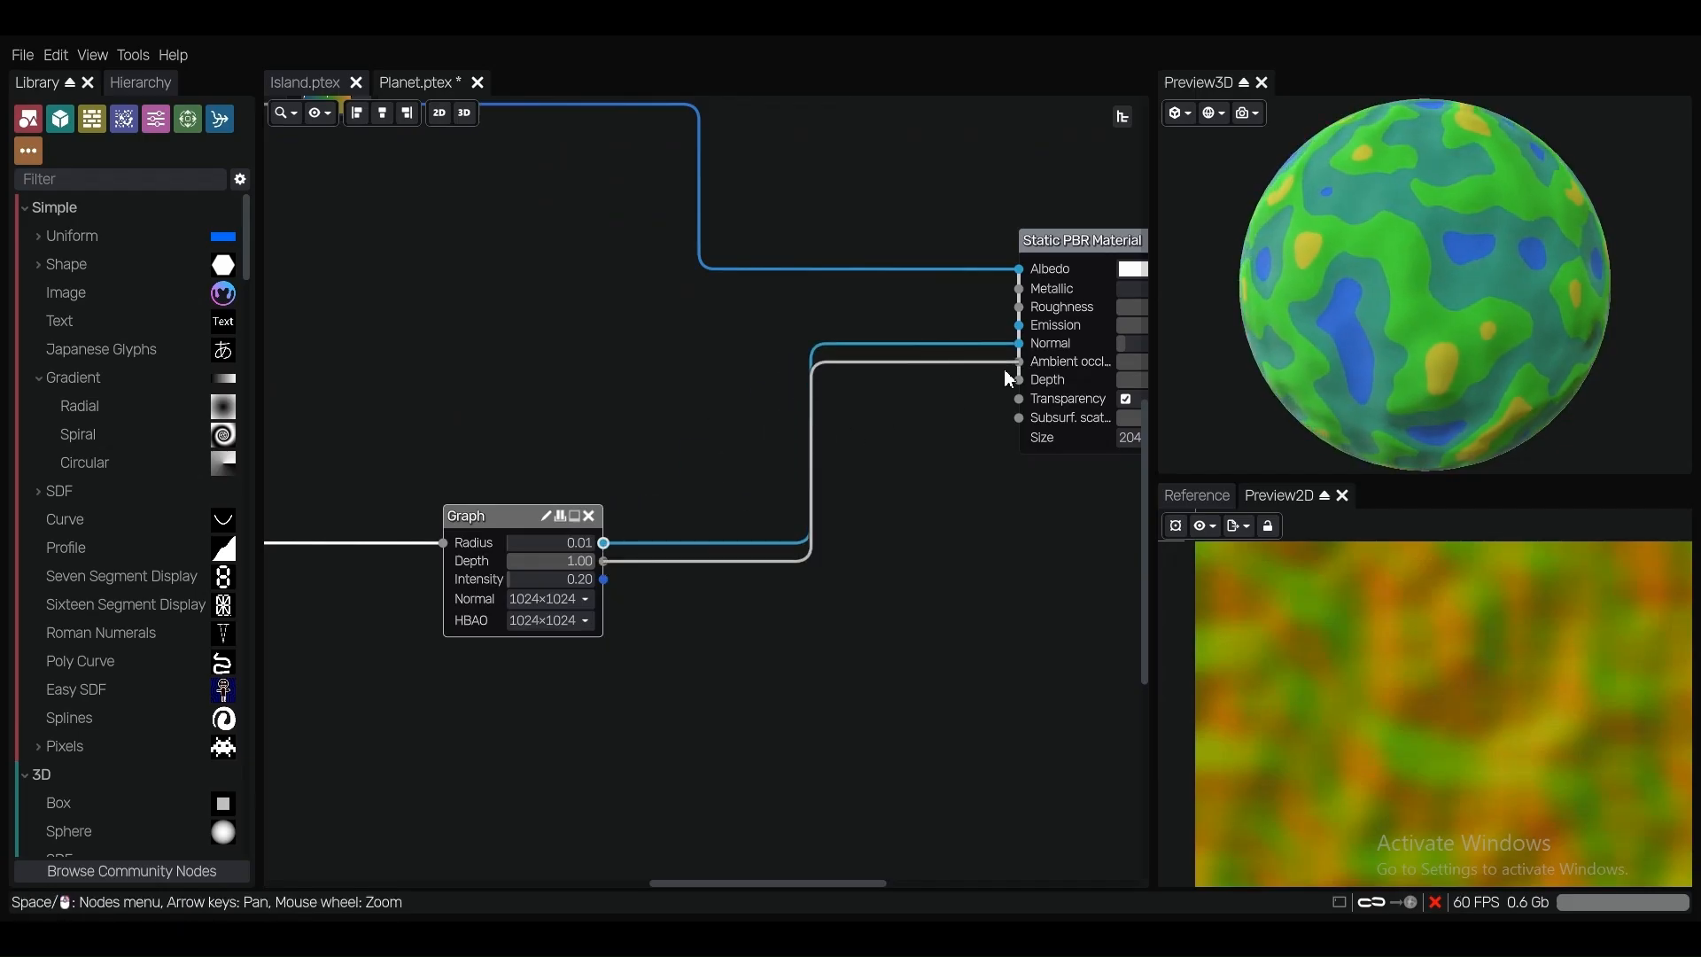
{"action": "left_click_drag", "start_coordinate": [604, 578], "coordinate": [1014, 394]}
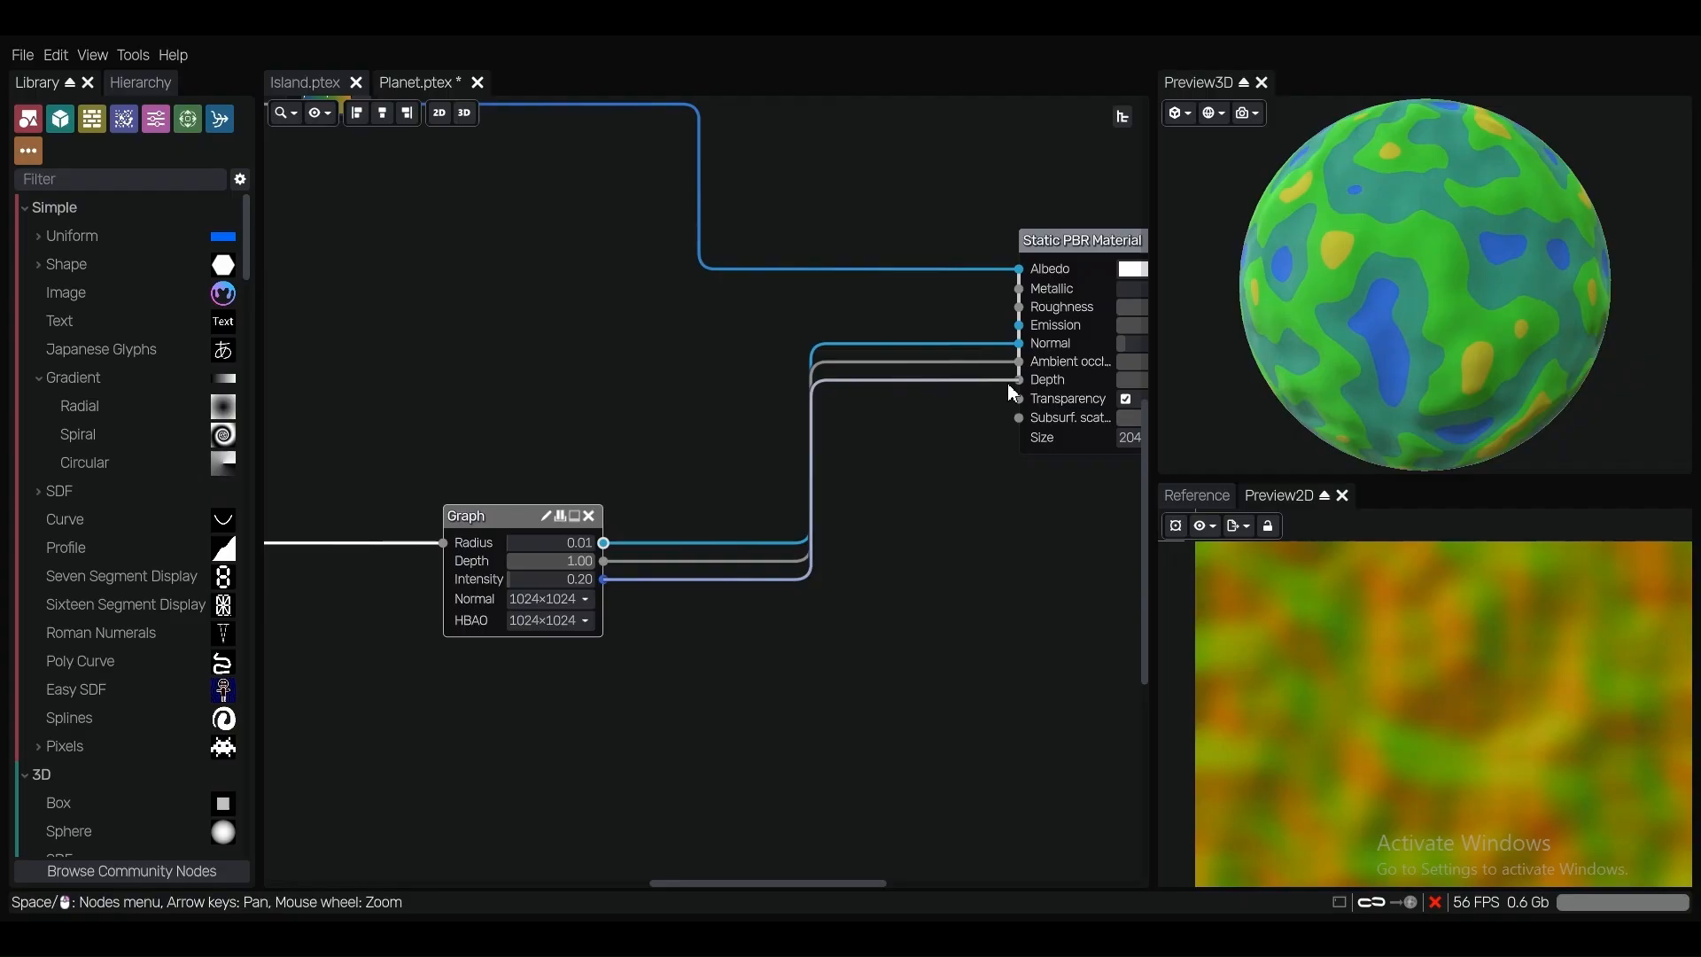
Feed the Graph node from the Quantize output instead of the FBM Noise and inspect the planet's relief in the 3D preview.
{"action": "scroll", "coordinate": [942, 481], "scroll_direction": "down", "scroll_amount": 1}
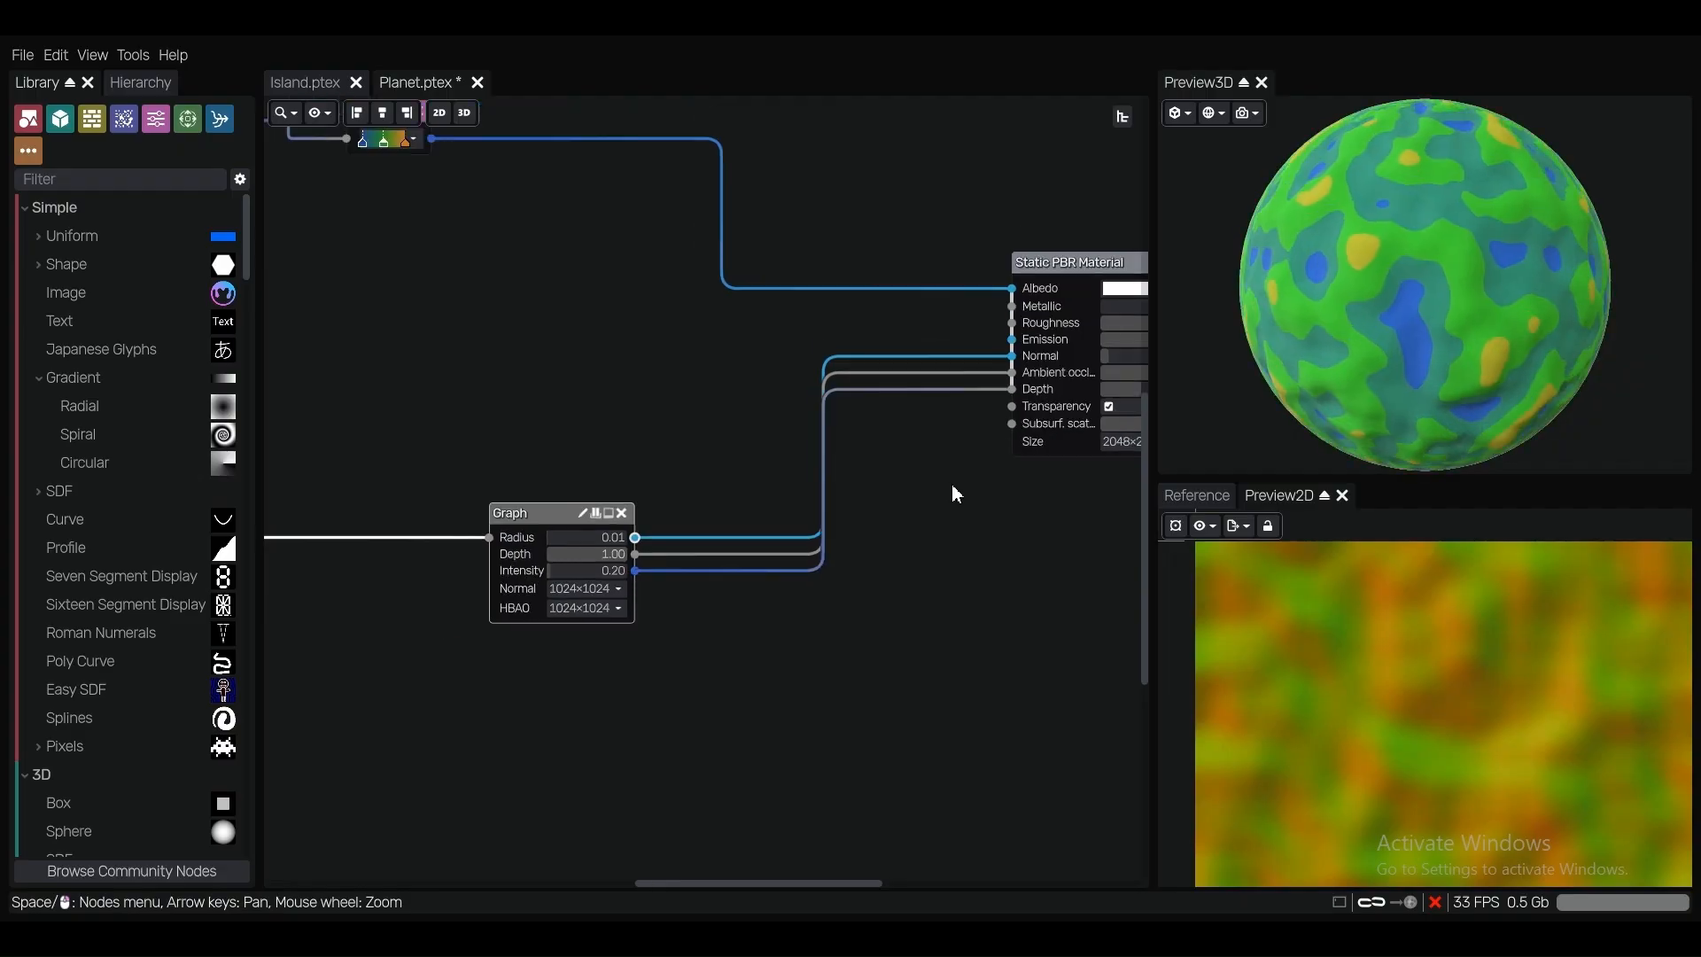
{"action": "scroll", "coordinate": [952, 484], "scroll_direction": "down", "scroll_amount": 5}
{"action": "middle_click_drag", "start_coordinate": [770, 451], "coordinate": [934, 454]}
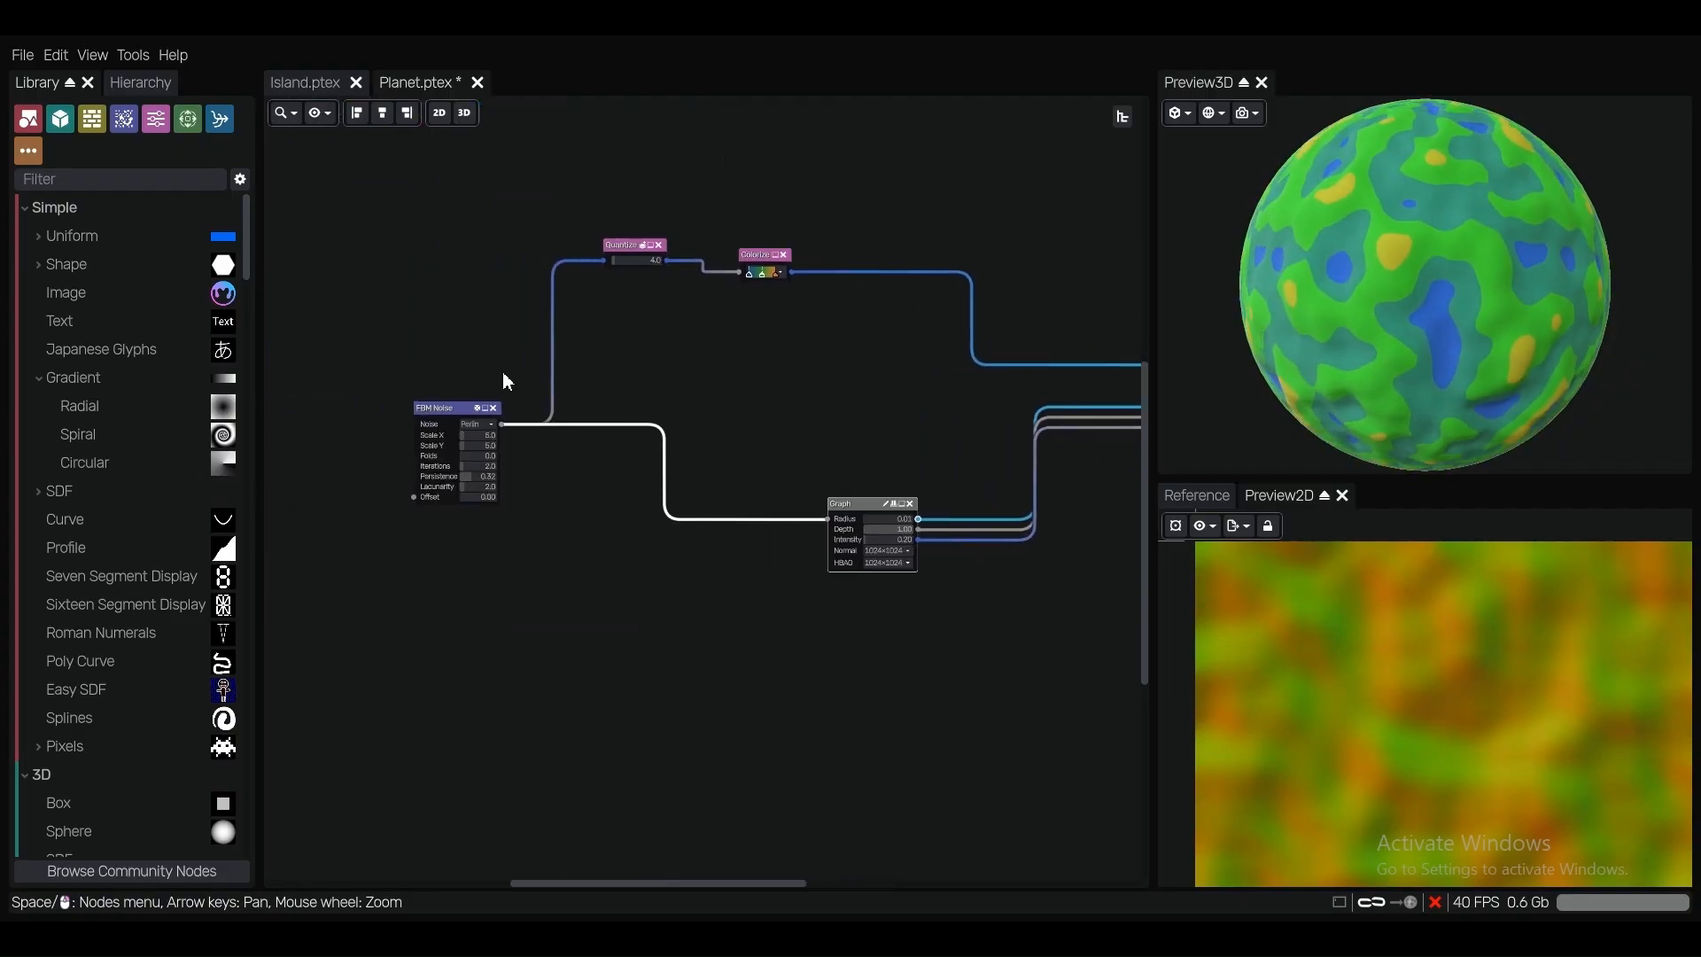
{"action": "scroll", "coordinate": [565, 367], "scroll_direction": "up", "scroll_amount": 1}
{"action": "left_click", "coordinate": [629, 223]}
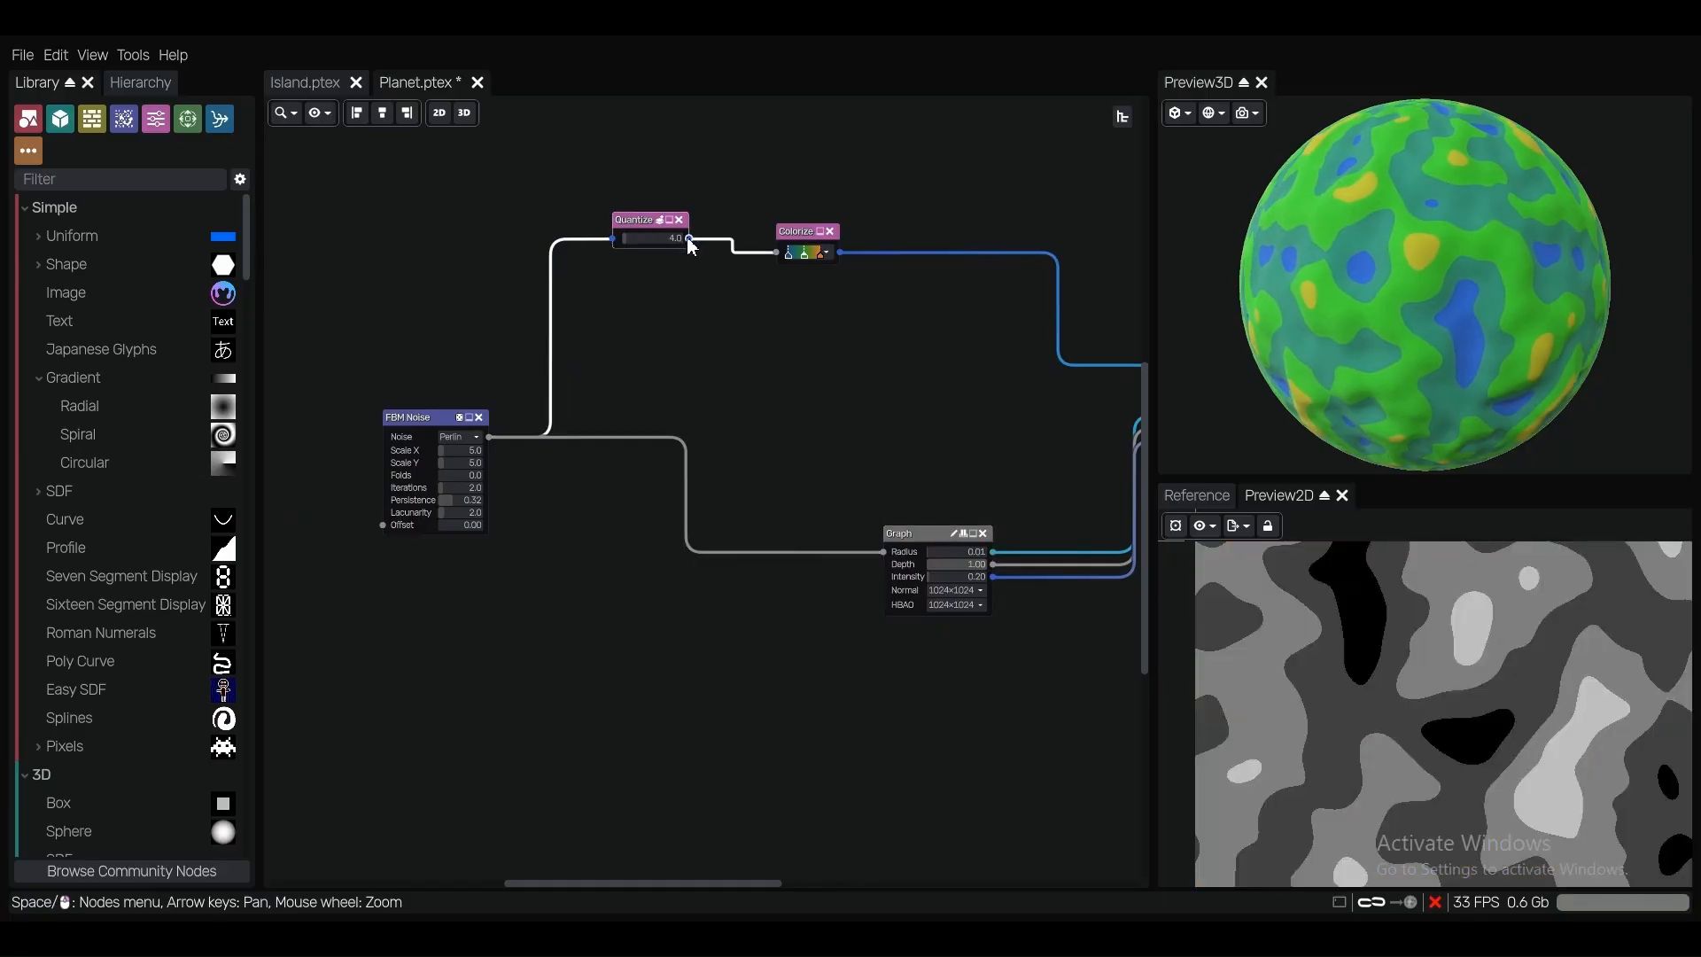
{"action": "left_click_drag", "start_coordinate": [688, 238], "coordinate": [883, 552]}
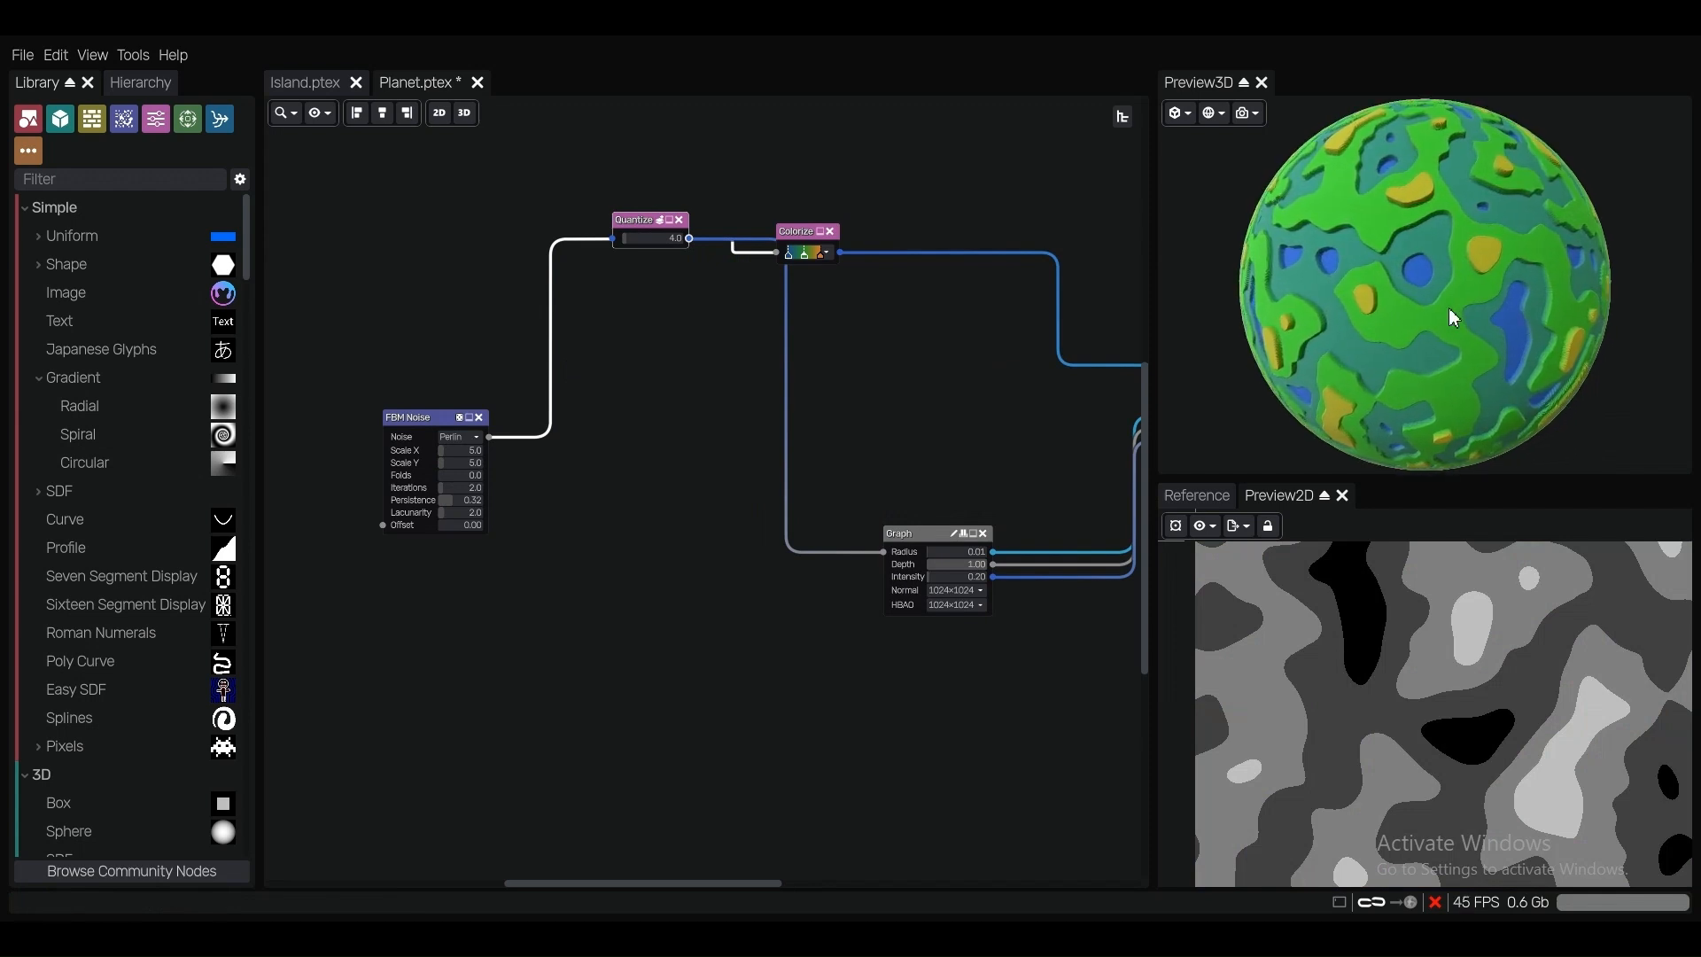
{"action": "scroll", "coordinate": [1405, 299], "scroll_direction": "down", "scroll_amount": 1}
{"action": "left_click_drag", "start_coordinate": [1406, 296], "coordinate": [1427, 299]}
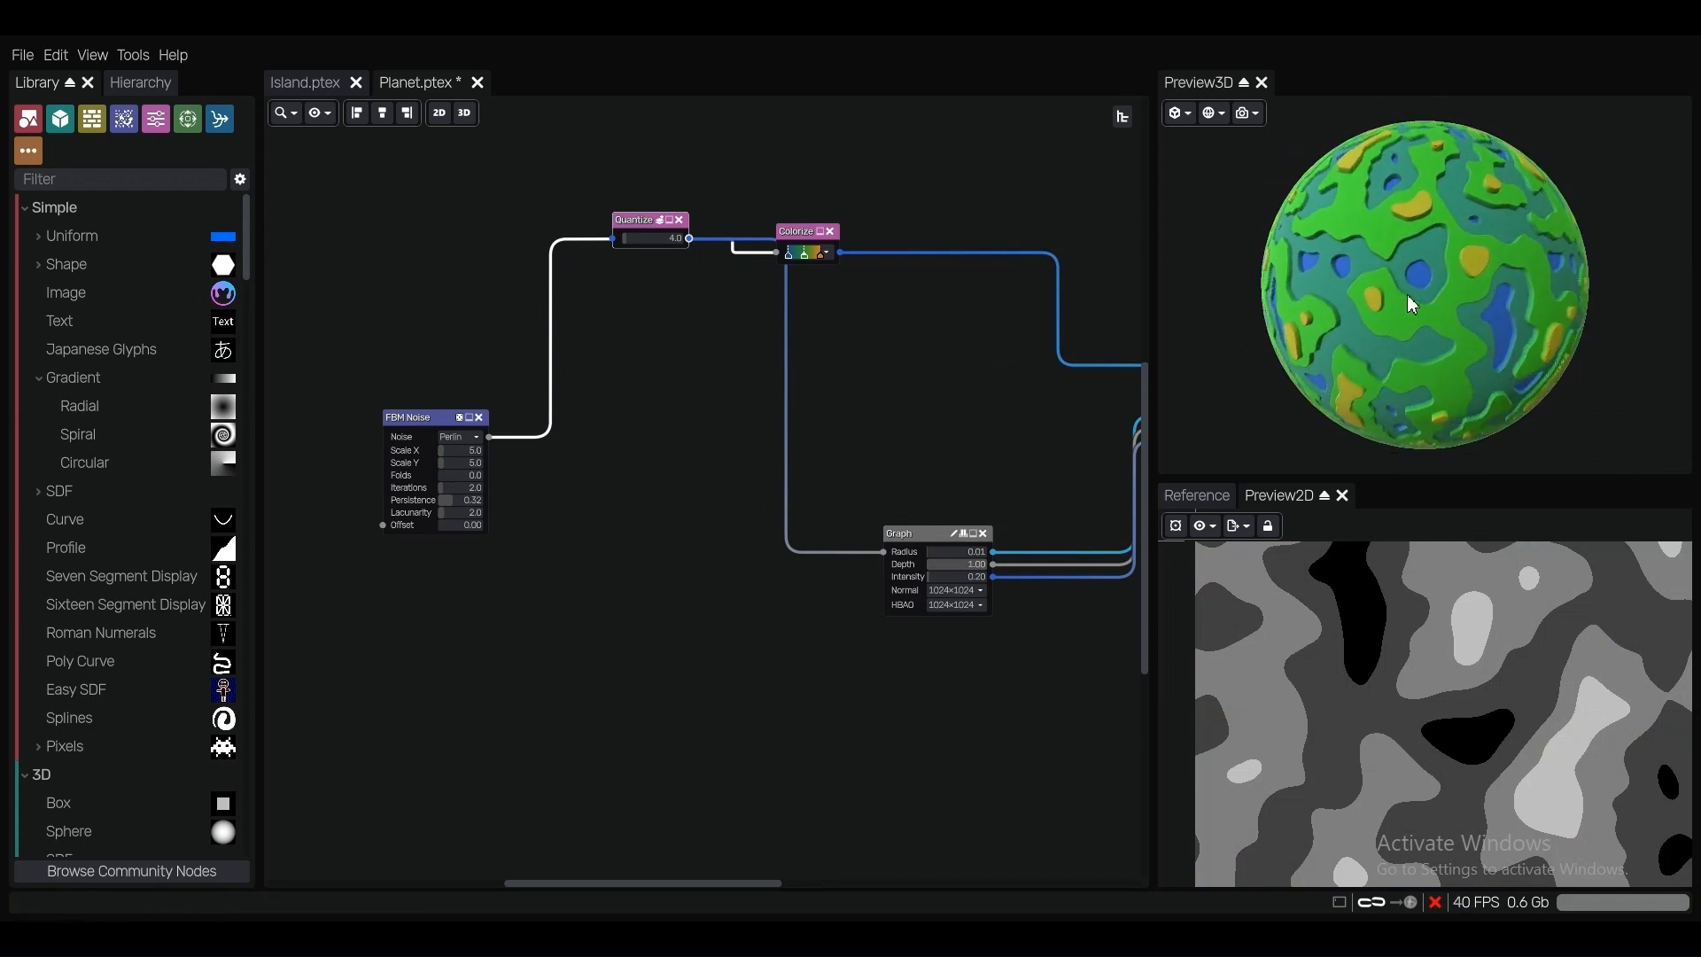
{"action": "scroll", "coordinate": [1407, 293], "scroll_direction": "up", "scroll_amount": 2}
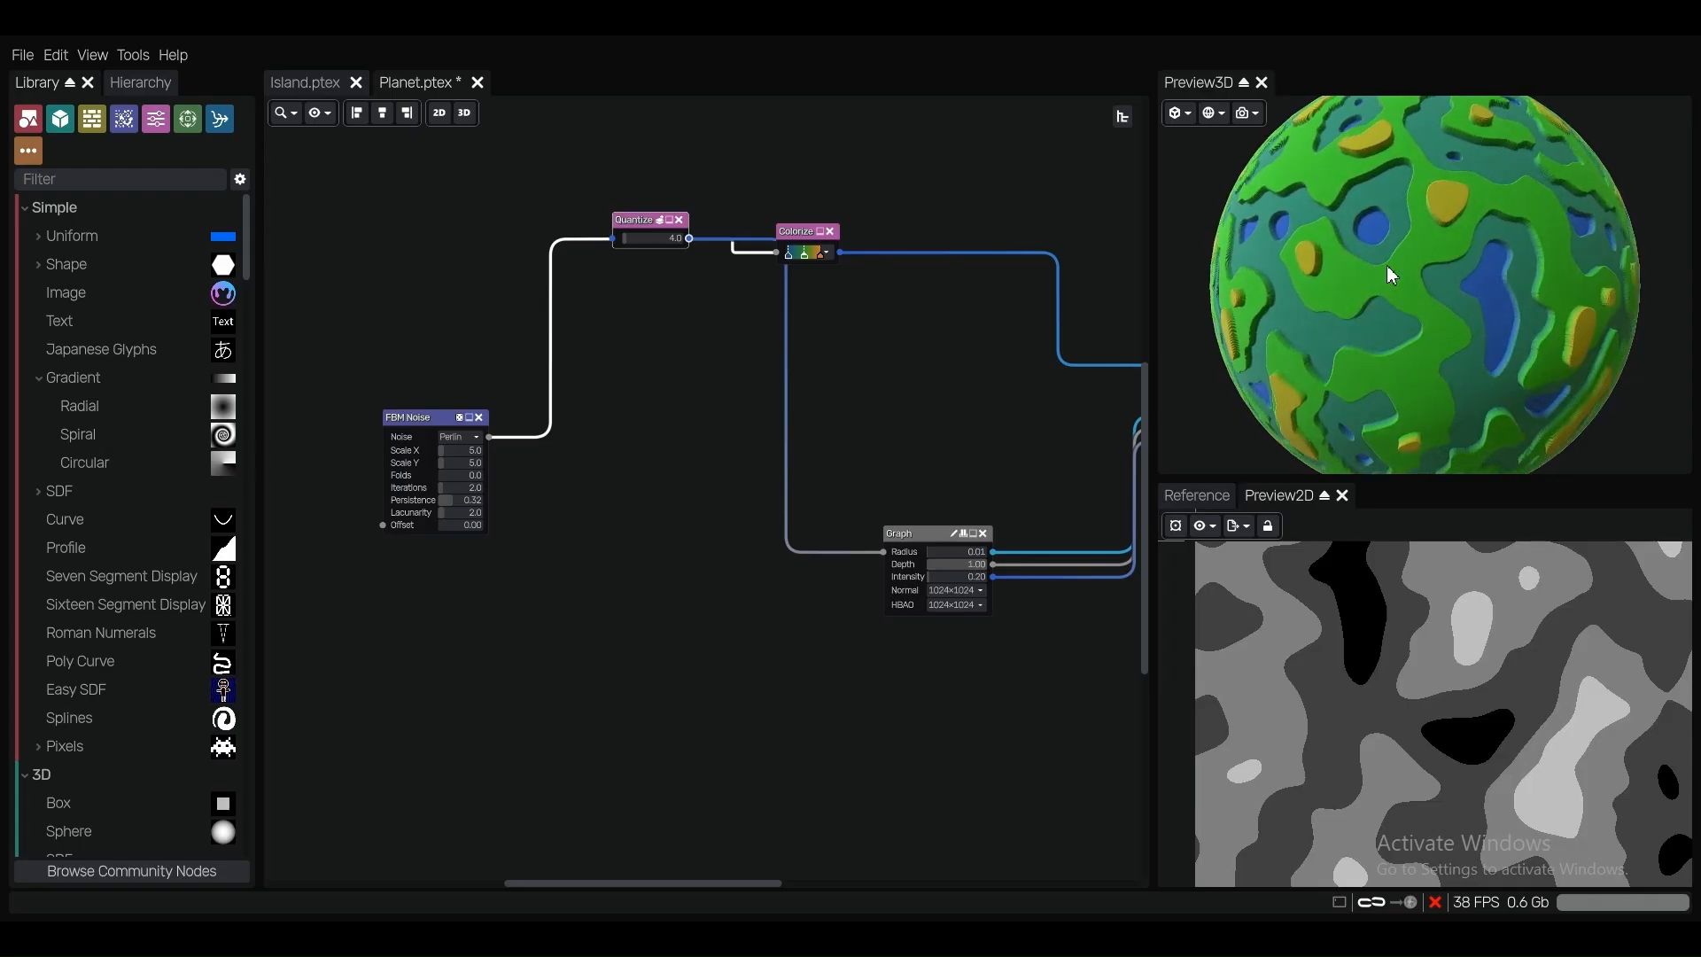
{"action": "scroll", "coordinate": [1410, 221], "scroll_direction": "up", "scroll_amount": 3}
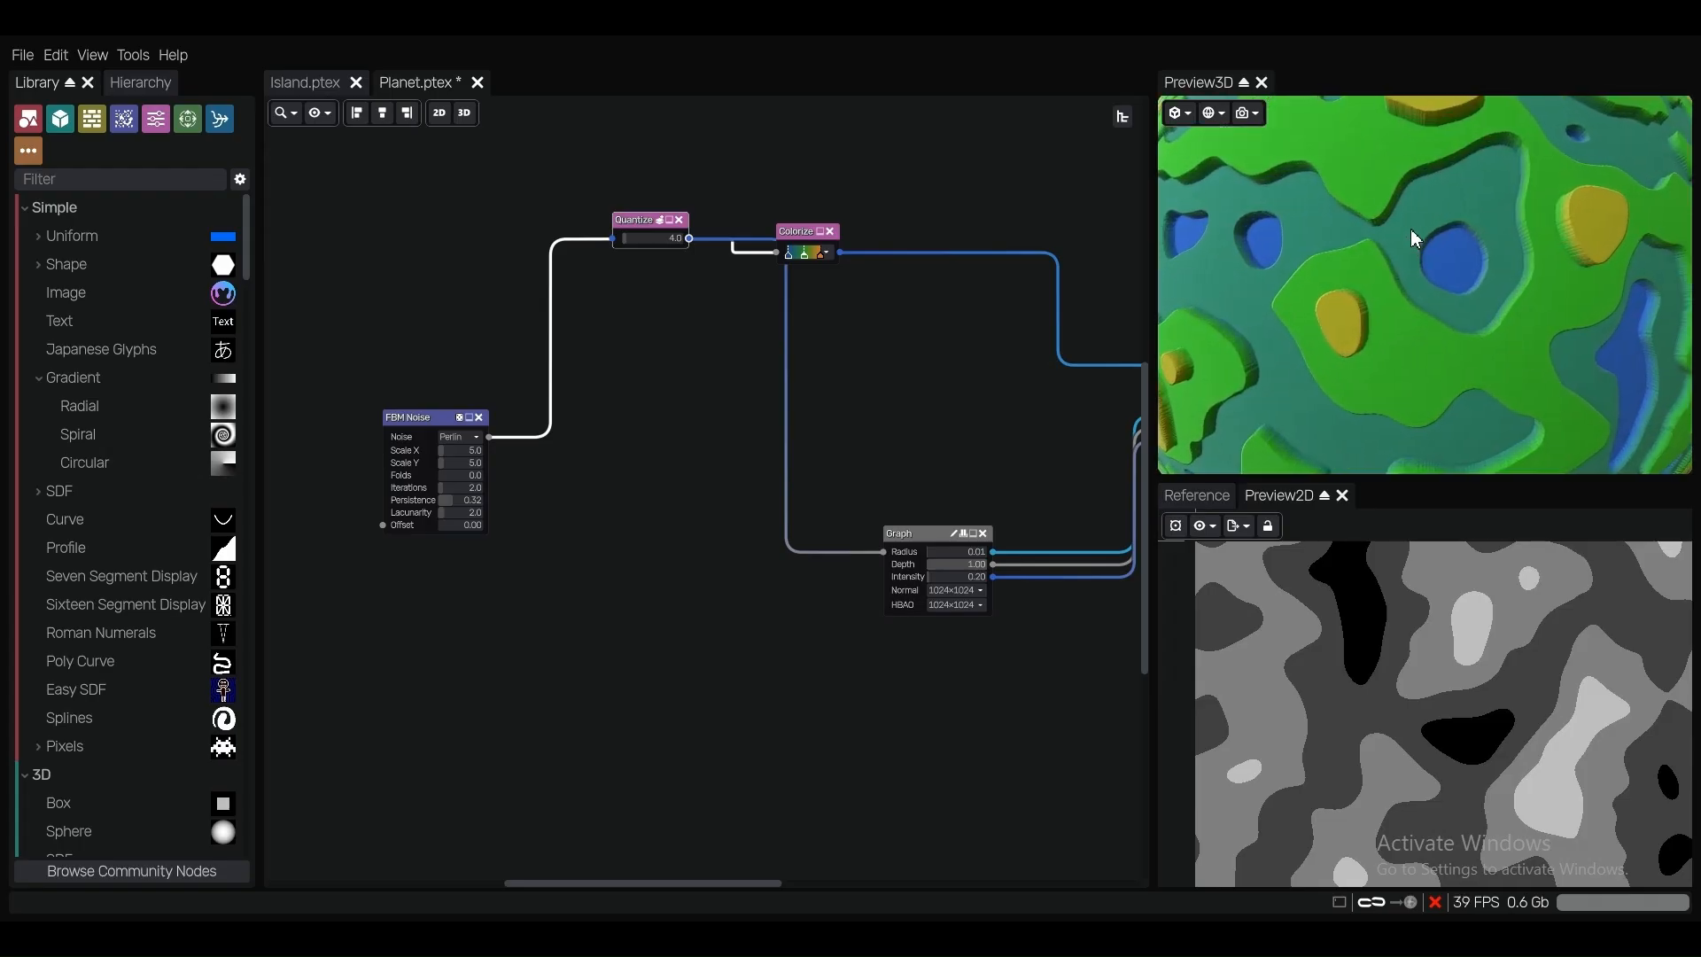
{"action": "scroll", "coordinate": [1410, 229], "scroll_direction": "down", "scroll_amount": 3}
{"action": "mouse_move", "coordinate": [1424, 242]}
{"action": "left_mouse_down"}
{"action": "mouse_move", "coordinate": [1458, 252]}
{"action": "mouse_move", "coordinate": [1408, 245]}
{"action": "left_mouse_up"}
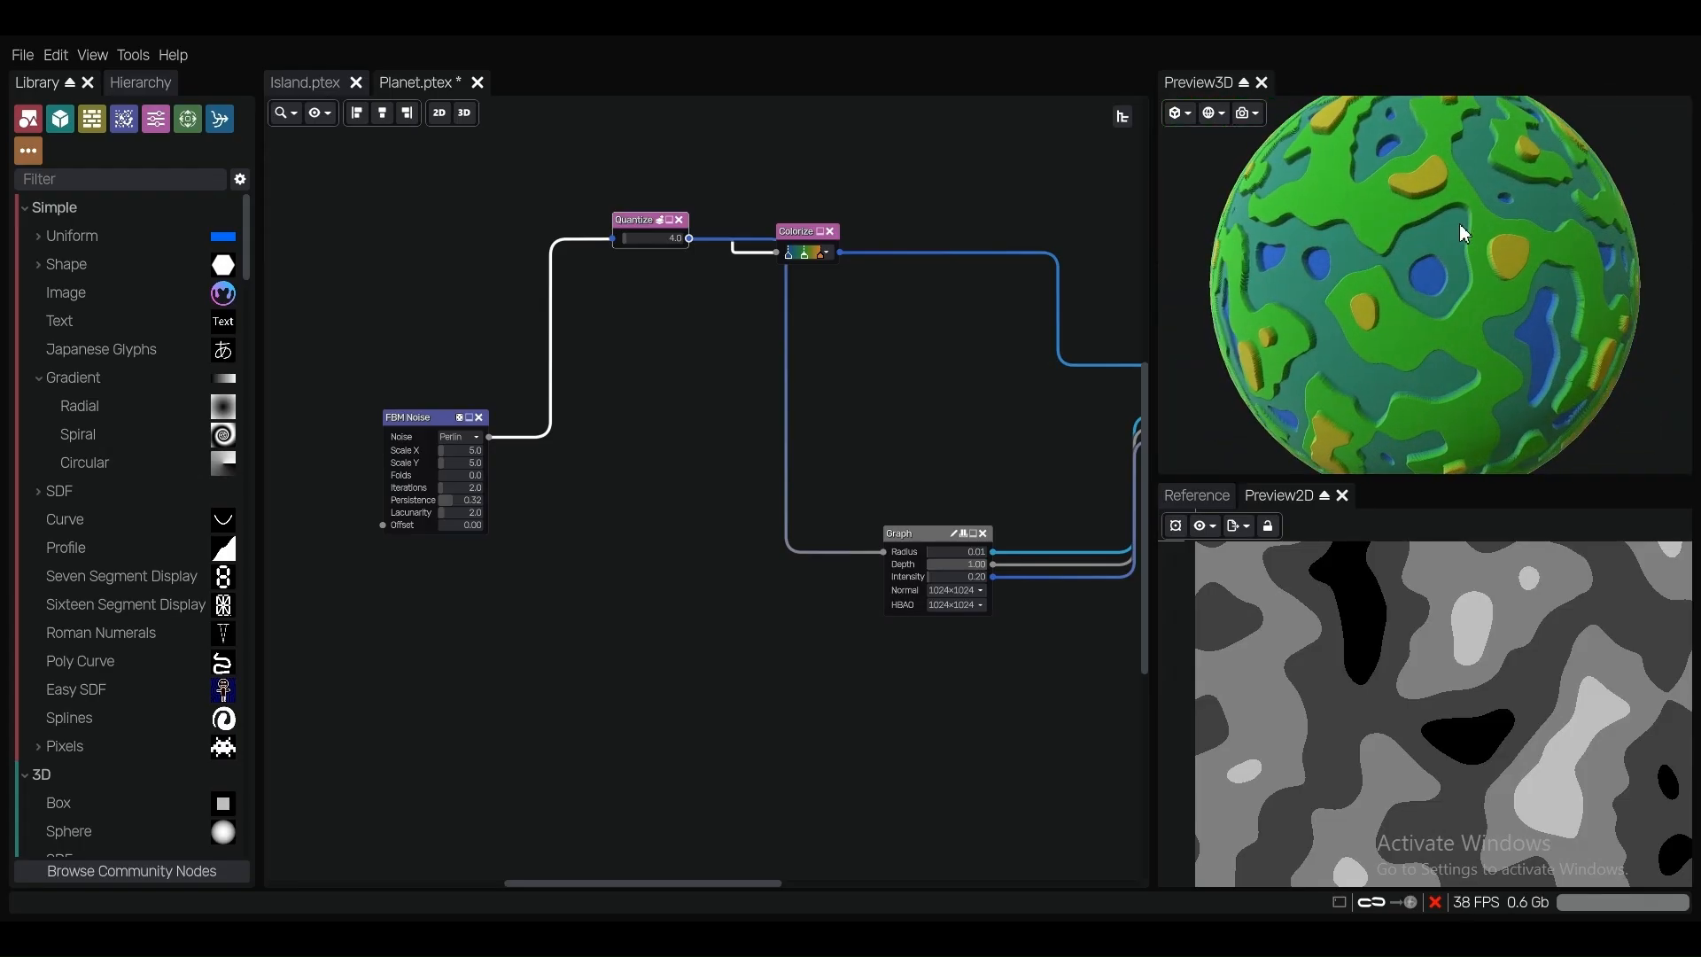
Move the Colorize and Quantize nodes apart to make room for another node between them.
{"action": "scroll", "coordinate": [680, 323], "scroll_direction": "down", "scroll_amount": 2}
{"action": "middle_click_drag", "start_coordinate": [682, 326], "coordinate": [783, 333]}
{"action": "scroll", "coordinate": [835, 285], "scroll_direction": "up", "scroll_amount": 5}
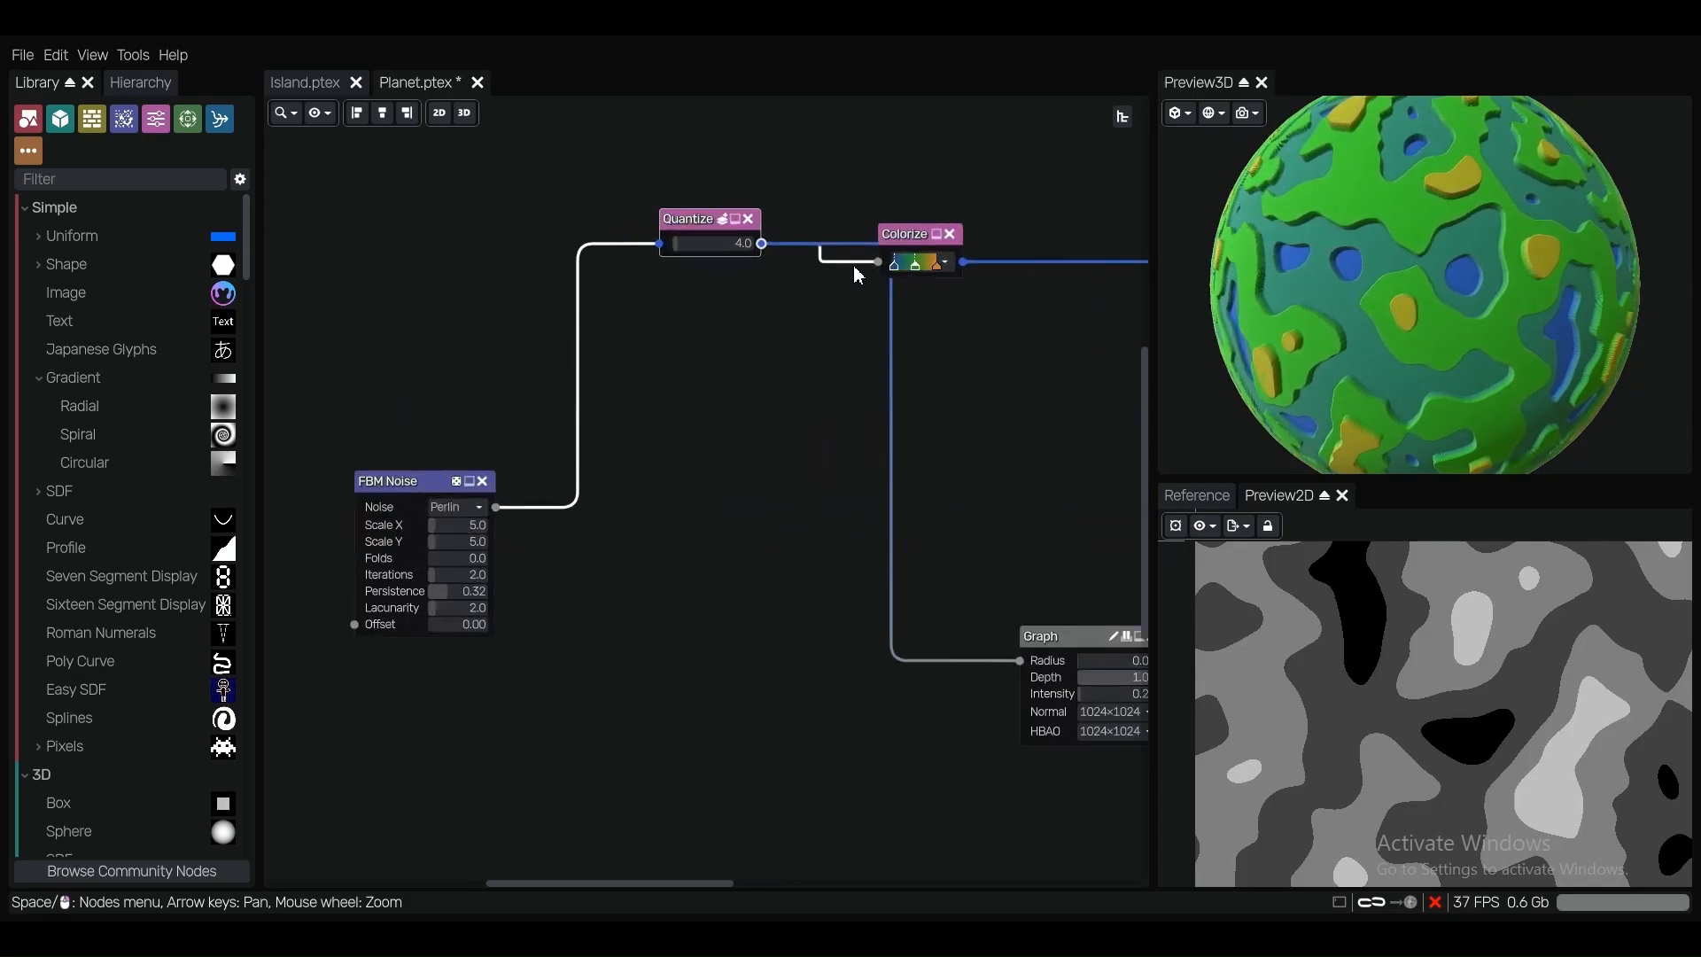
{"action": "scroll", "coordinate": [872, 279], "scroll_direction": "down", "scroll_amount": 3}
{"action": "left_click_drag", "start_coordinate": [919, 253], "coordinate": [1024, 253]}
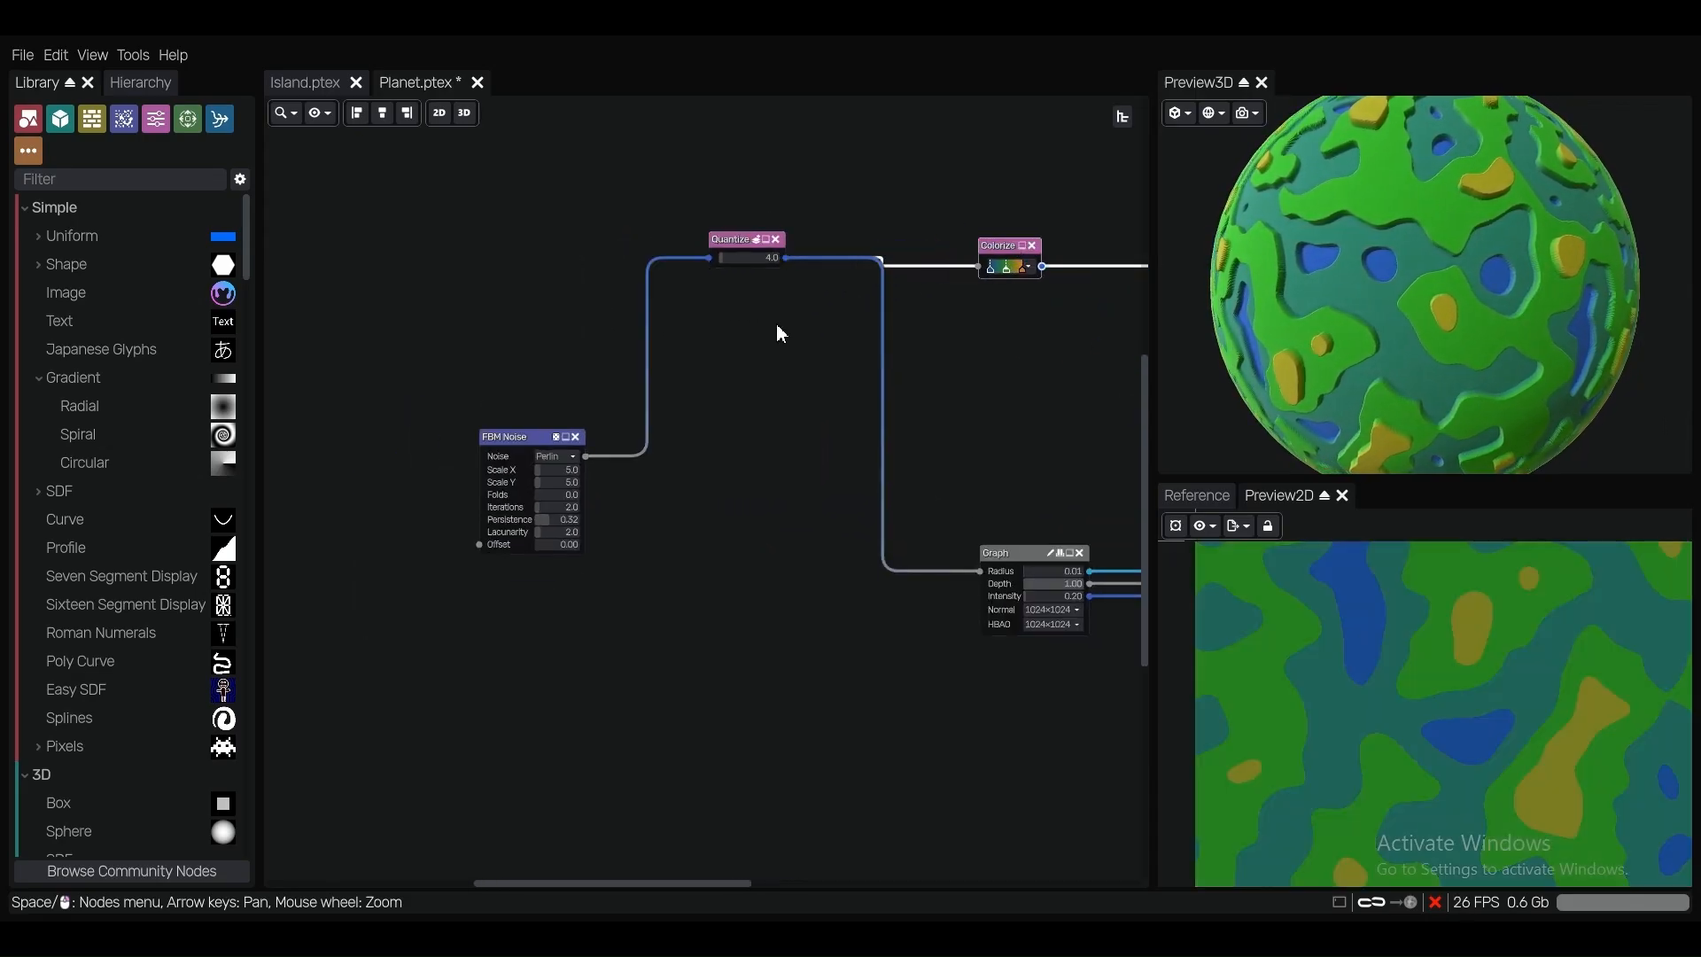
{"action": "scroll", "coordinate": [776, 322], "scroll_direction": "down", "scroll_amount": 2}
{"action": "left_click_drag", "start_coordinate": [752, 262], "coordinate": [710, 301]}
Add a Gaussian Blur node fed by the Quantize output.
{"action": "scroll", "coordinate": [710, 301], "scroll_direction": "up", "scroll_amount": 3}
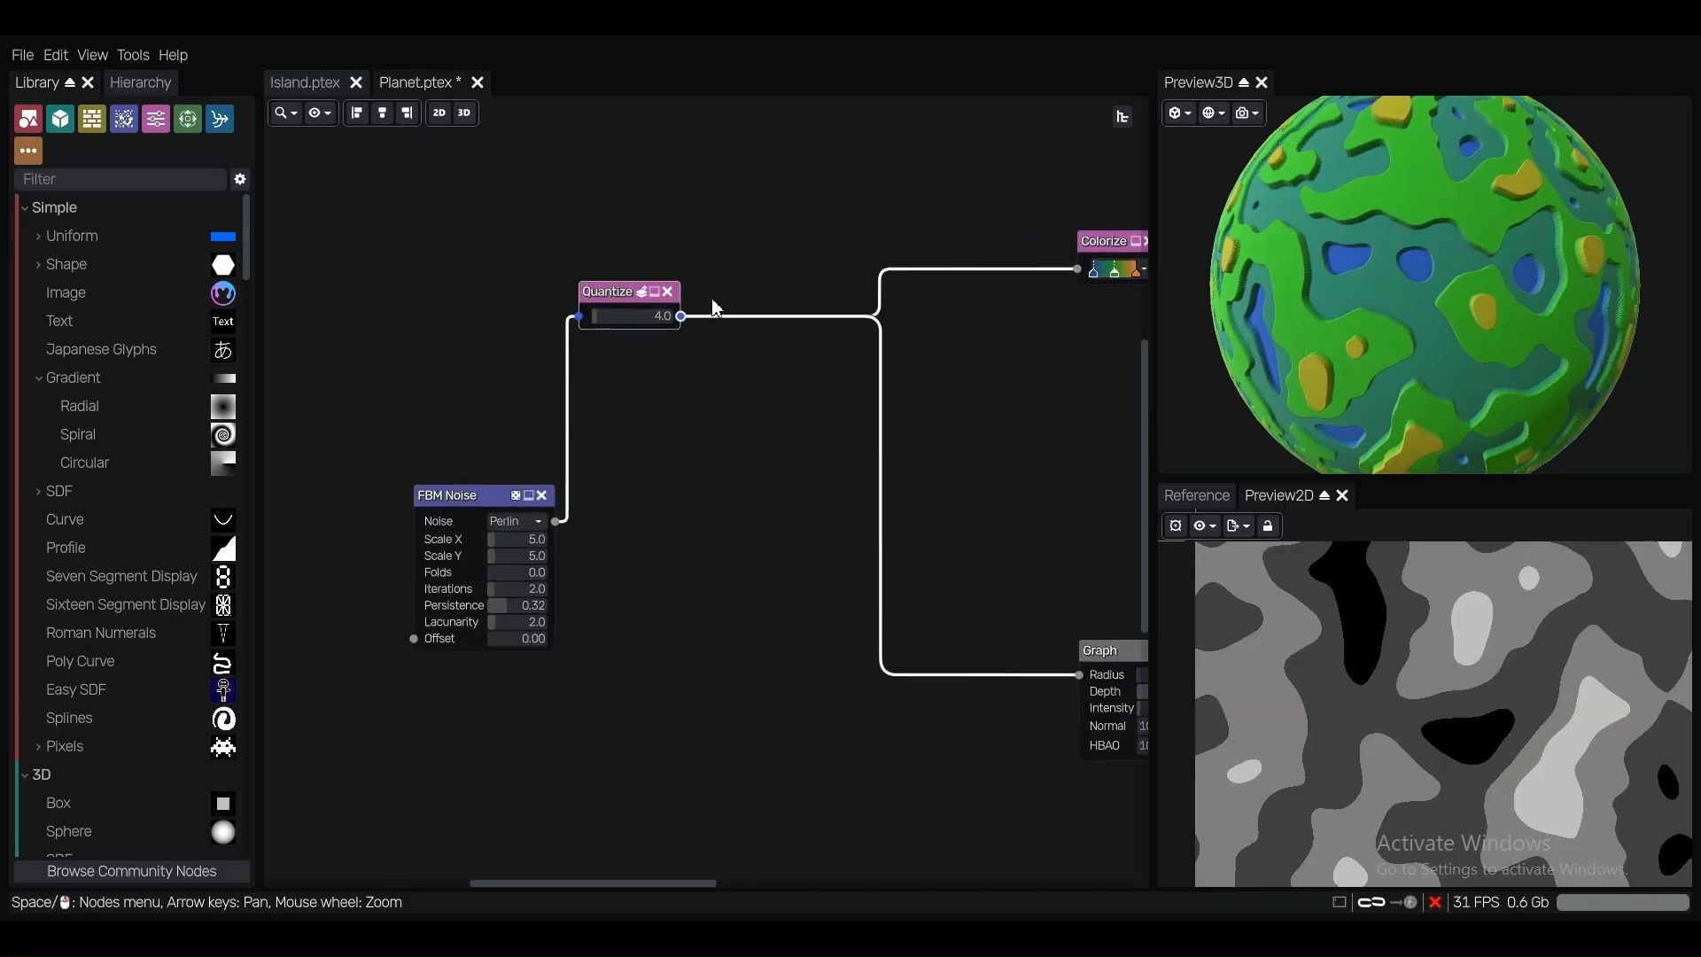
{"action": "right_click", "coordinate": [755, 250]}
{"action": "type", "text": "blu"}
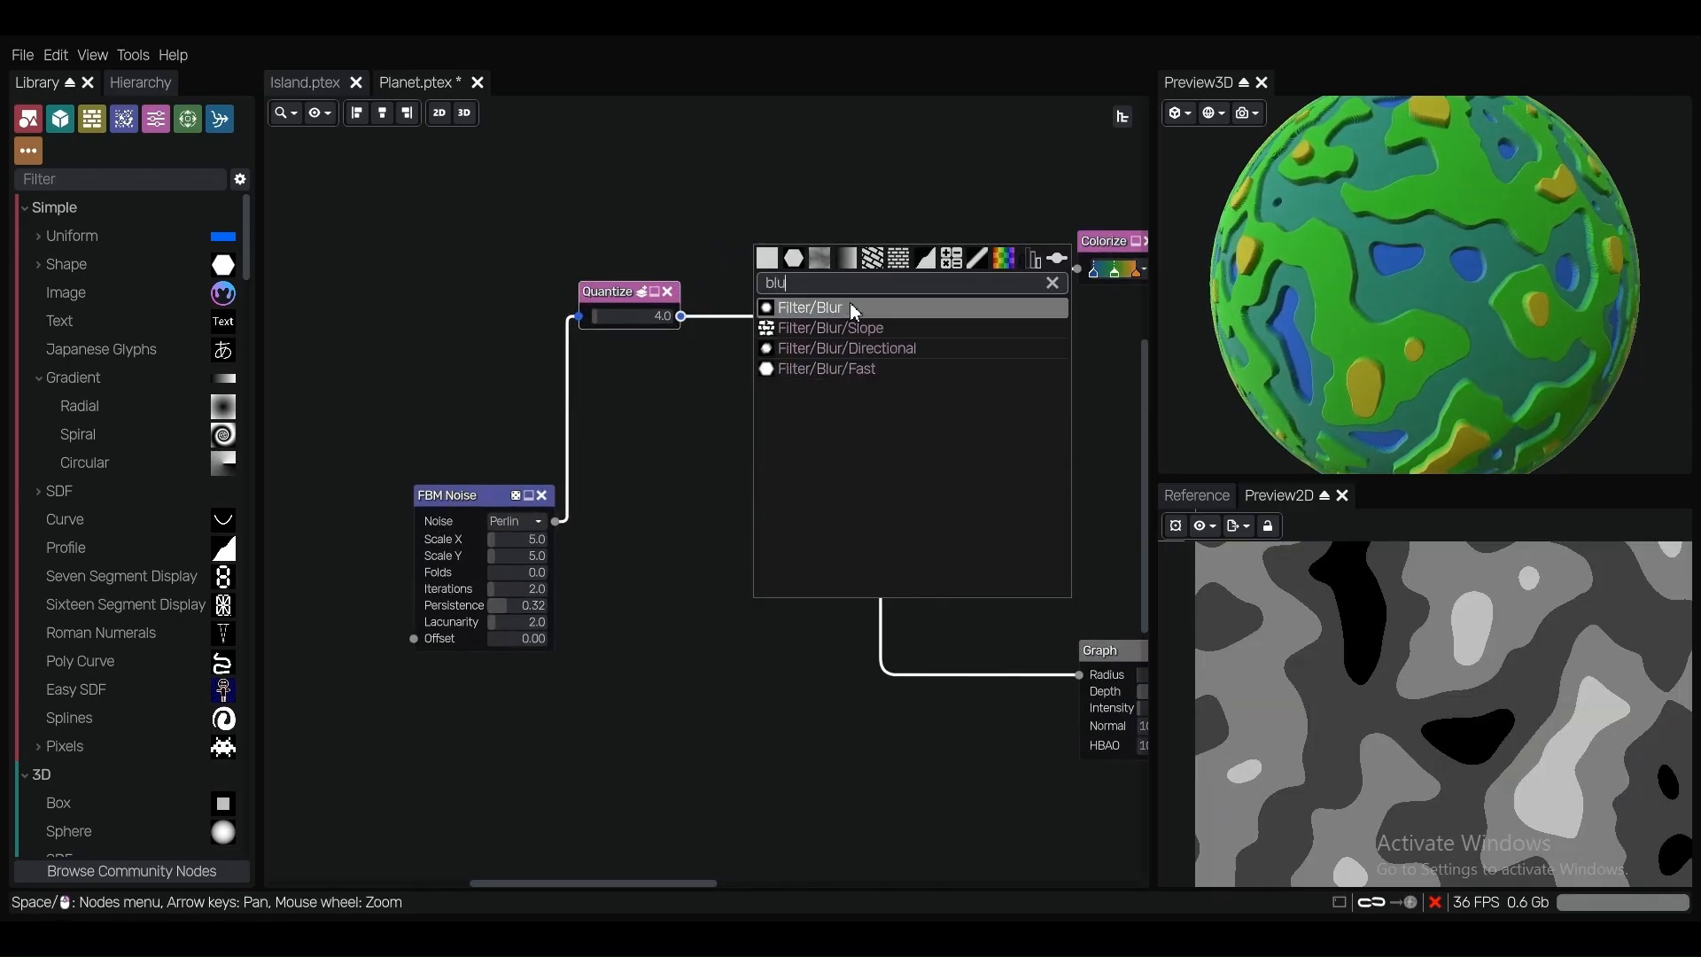
{"action": "left_click", "coordinate": [851, 303]}
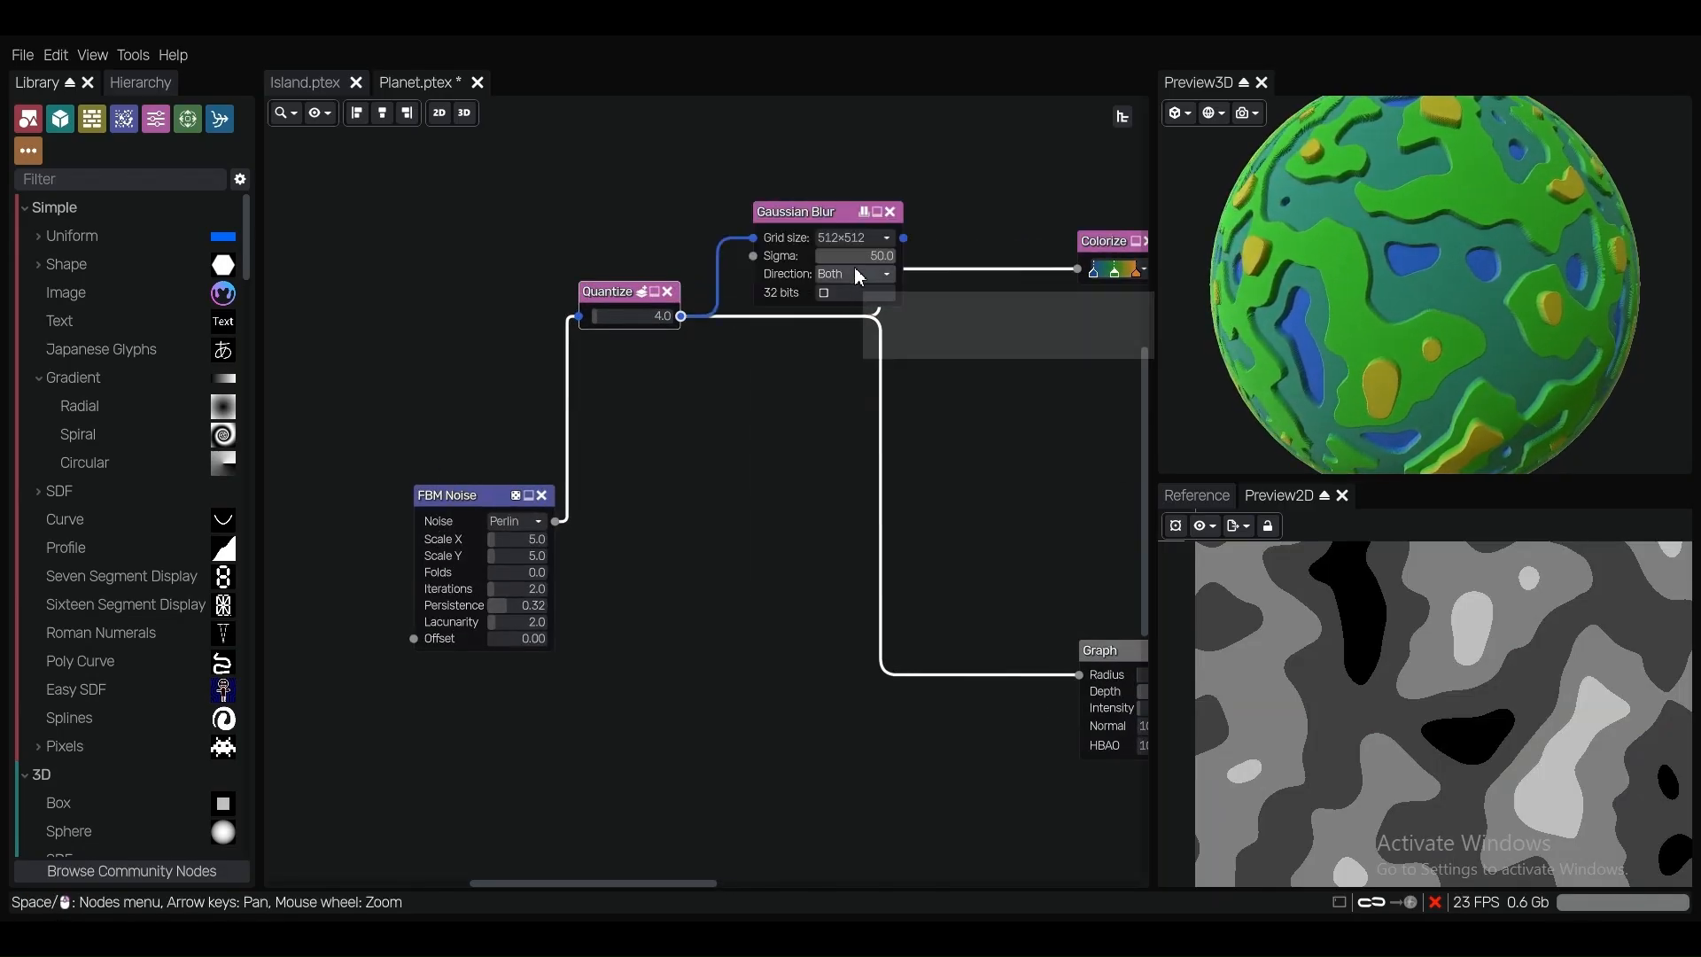
Set the Gaussian Blur's grid size to 1024×1024 and its sigma to 6.4.
{"action": "left_click", "coordinate": [857, 239]}
{"action": "scroll", "coordinate": [859, 258], "scroll_direction": "up", "scroll_amount": 1}
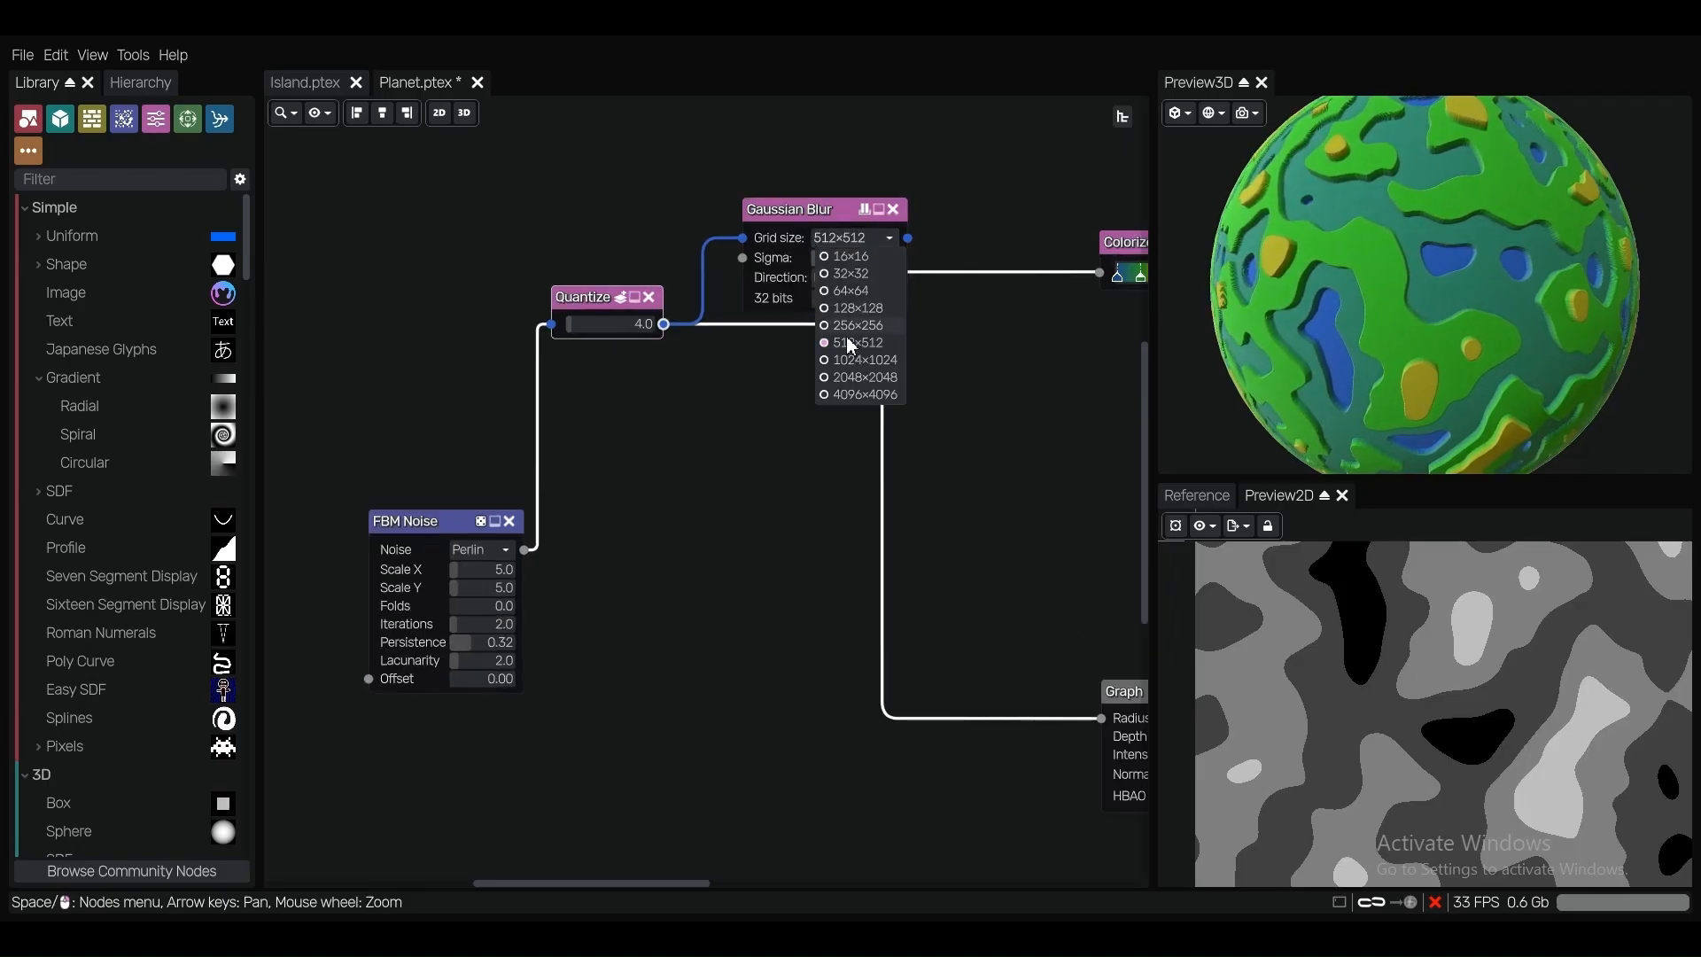
{"action": "left_click", "coordinate": [847, 356]}
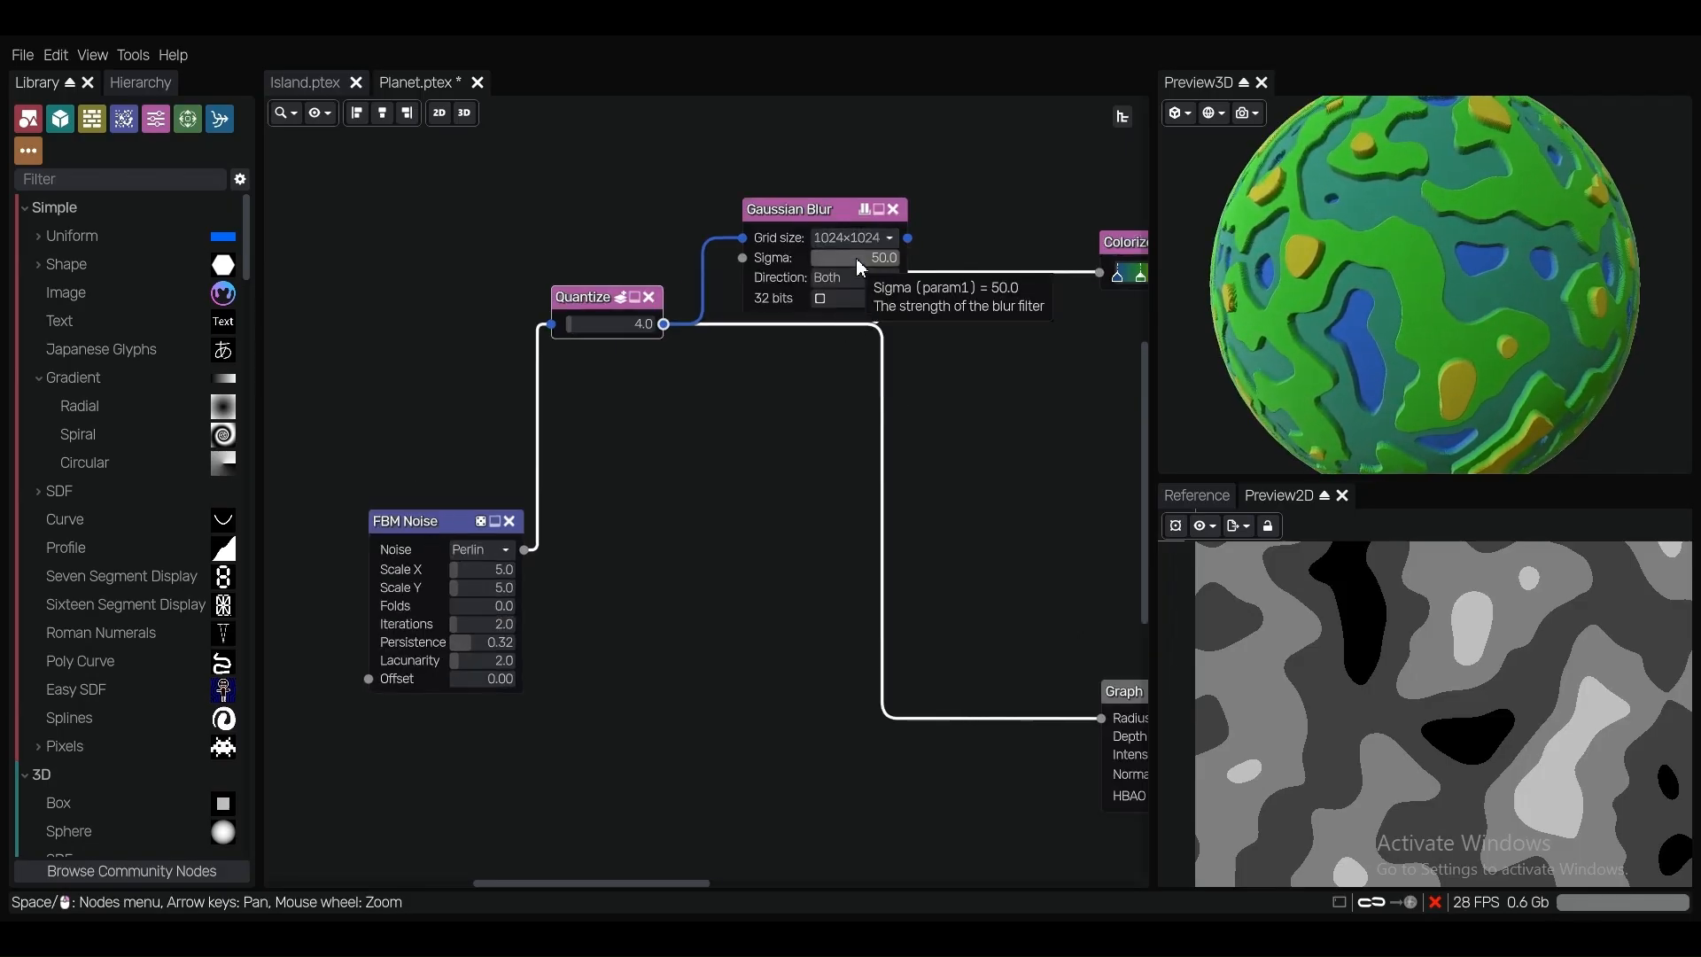
{"action": "left_click_drag", "start_coordinate": [855, 258], "coordinate": [778, 260]}
Connect the Gaussian Blur output to both the Colorize input and the Graph node's input, replacing the direct Quantize links.
{"action": "scroll", "coordinate": [942, 222], "scroll_direction": "down", "scroll_amount": 1}
{"action": "middle_click_drag", "start_coordinate": [943, 222], "coordinate": [891, 229]}
{"action": "scroll", "coordinate": [891, 228], "scroll_direction": "up", "scroll_amount": 1}
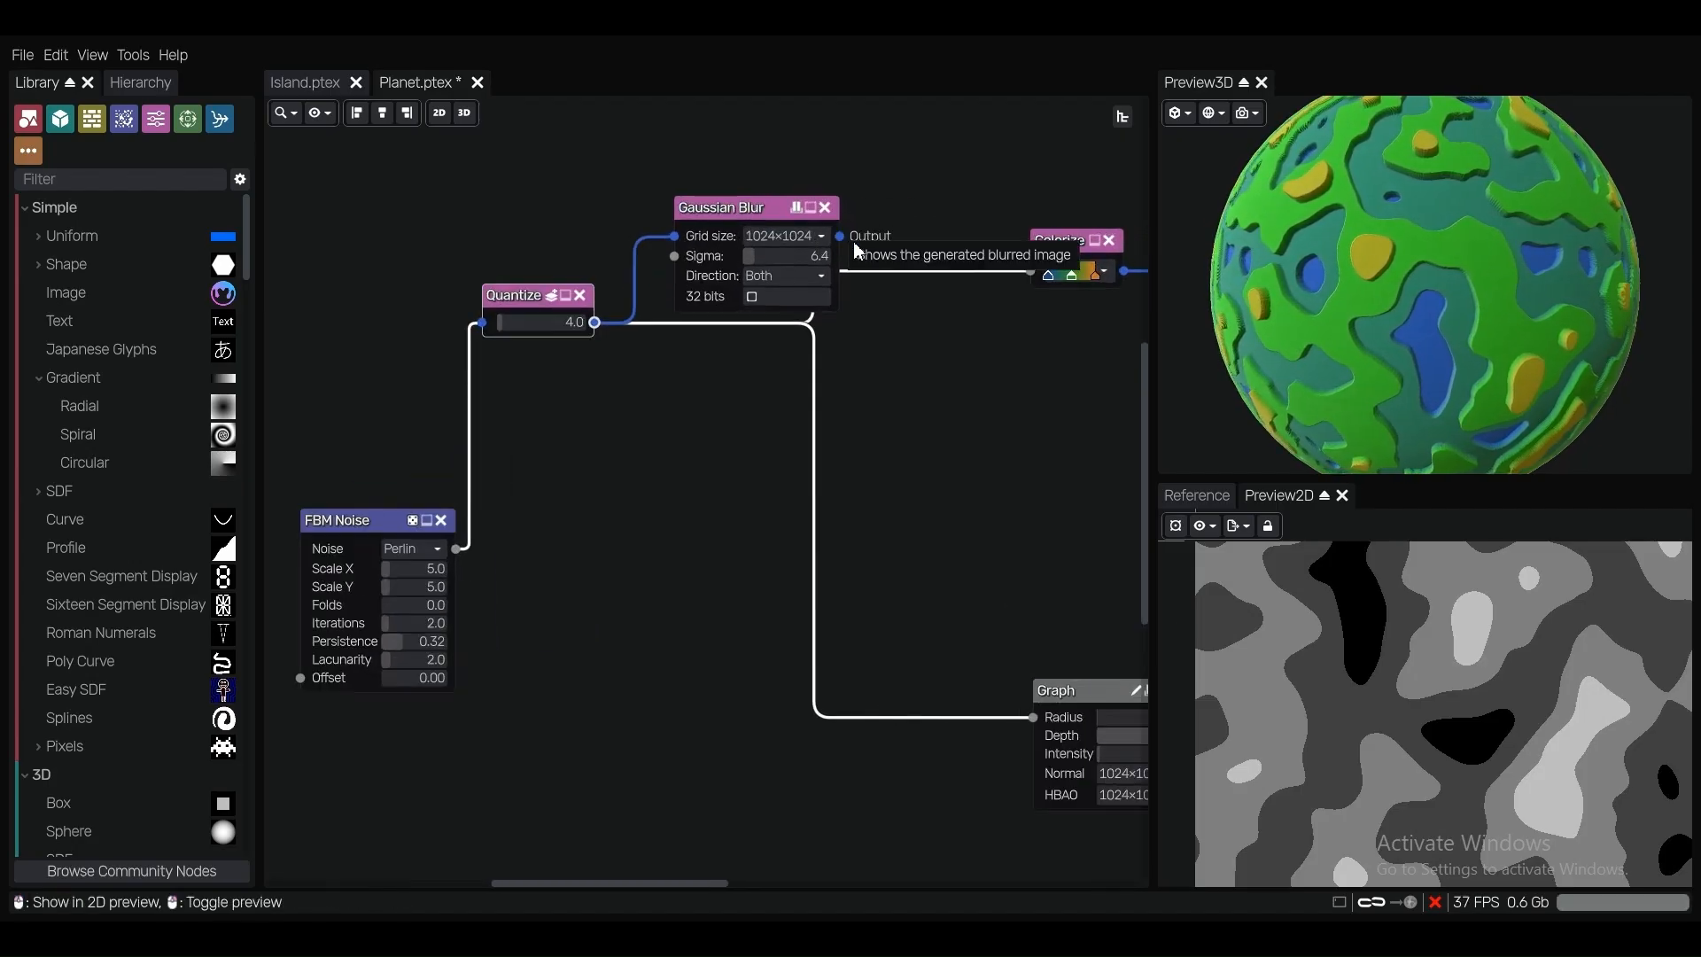
{"action": "left_click_drag", "start_coordinate": [838, 235], "coordinate": [990, 275]}
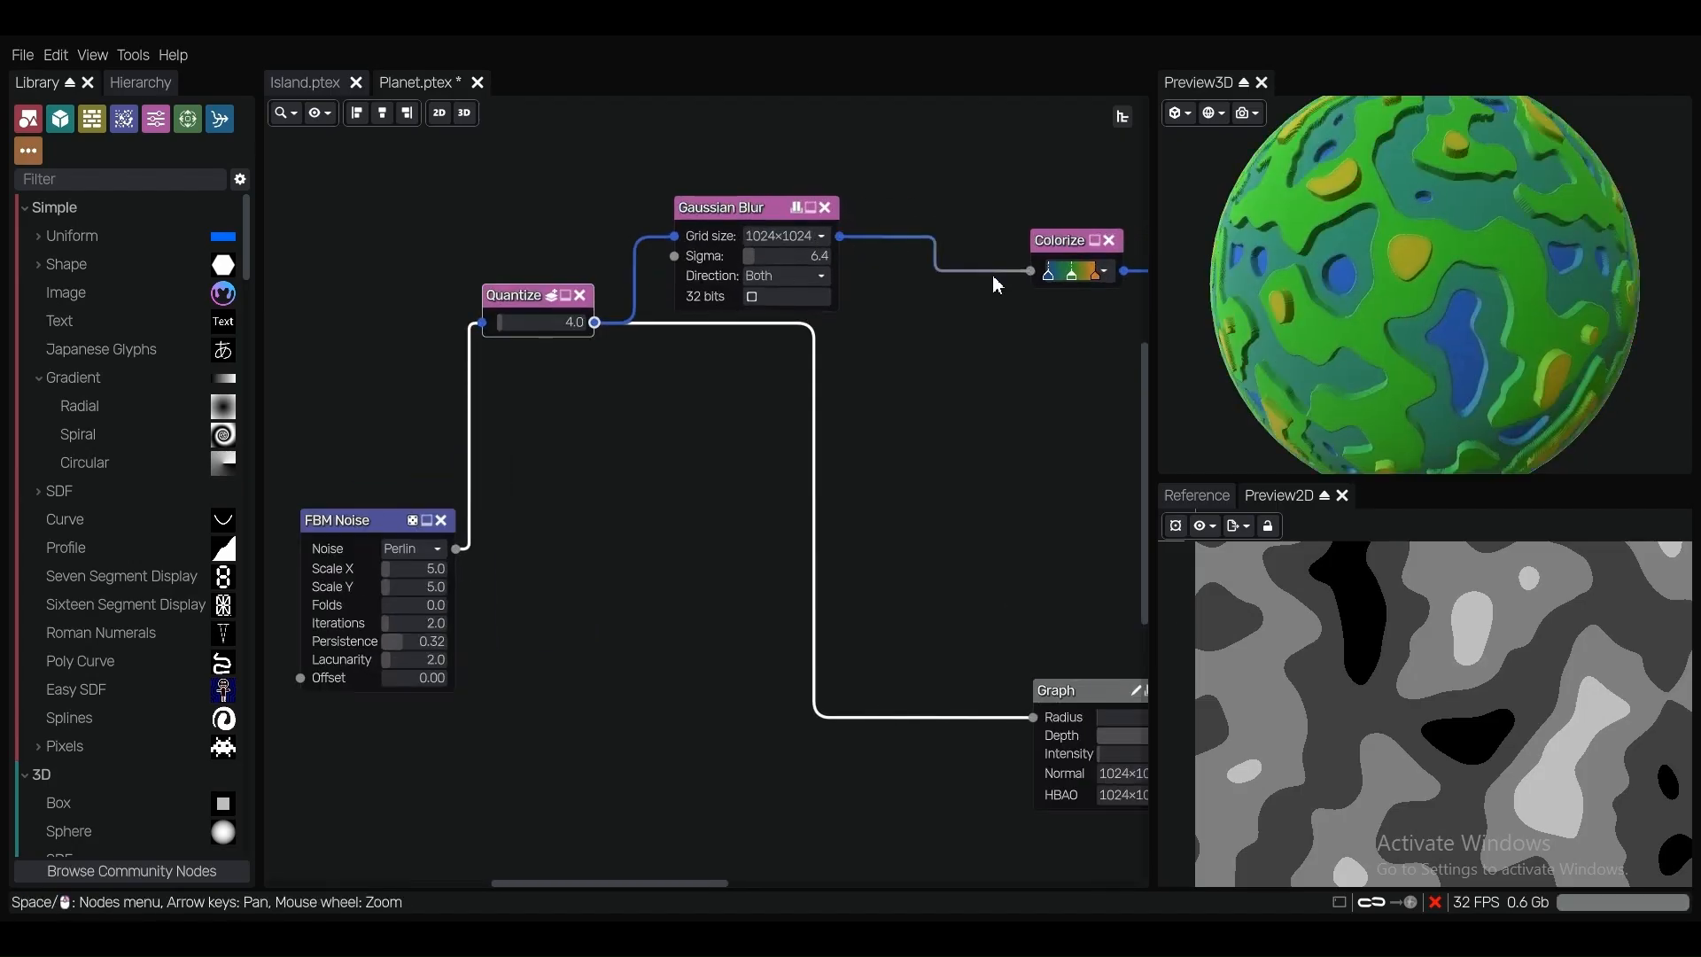
{"action": "scroll", "coordinate": [922, 372], "scroll_direction": "down", "scroll_amount": 1}
{"action": "middle_click_drag", "start_coordinate": [919, 364], "coordinate": [926, 304]}
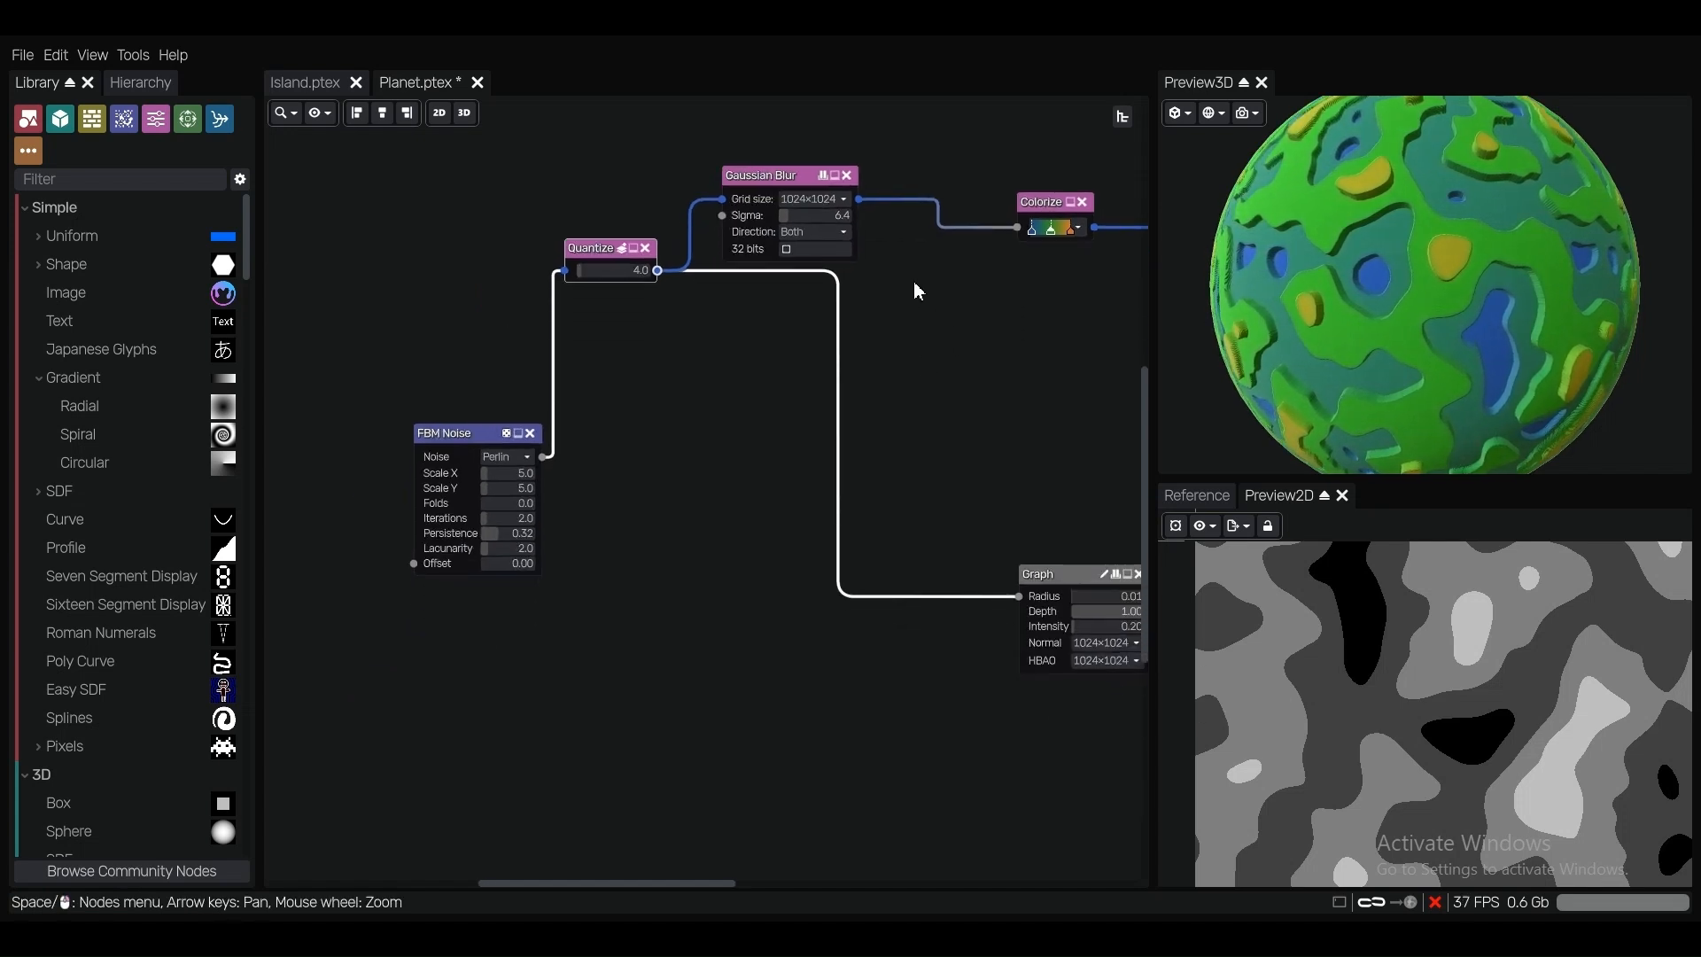
{"action": "left_click_drag", "start_coordinate": [937, 532], "coordinate": [1017, 592]}
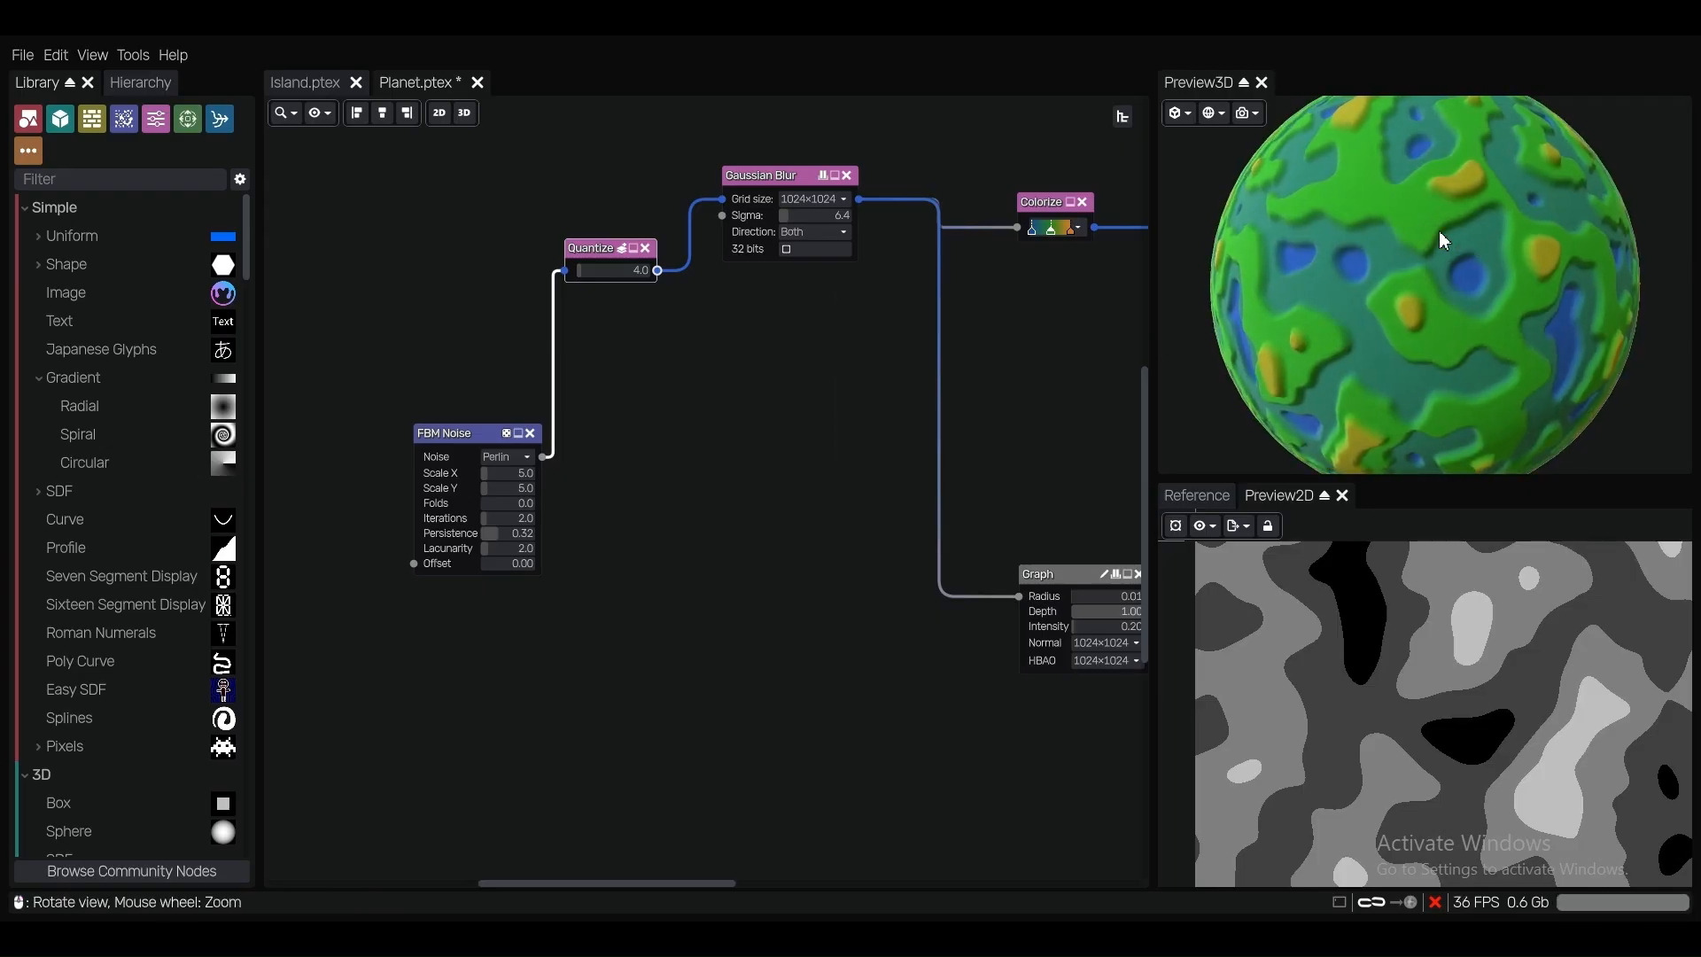
Reduce the Gaussian Blur's sigma to 3.6.
{"action": "scroll", "coordinate": [907, 229], "scroll_direction": "up", "scroll_amount": 5}
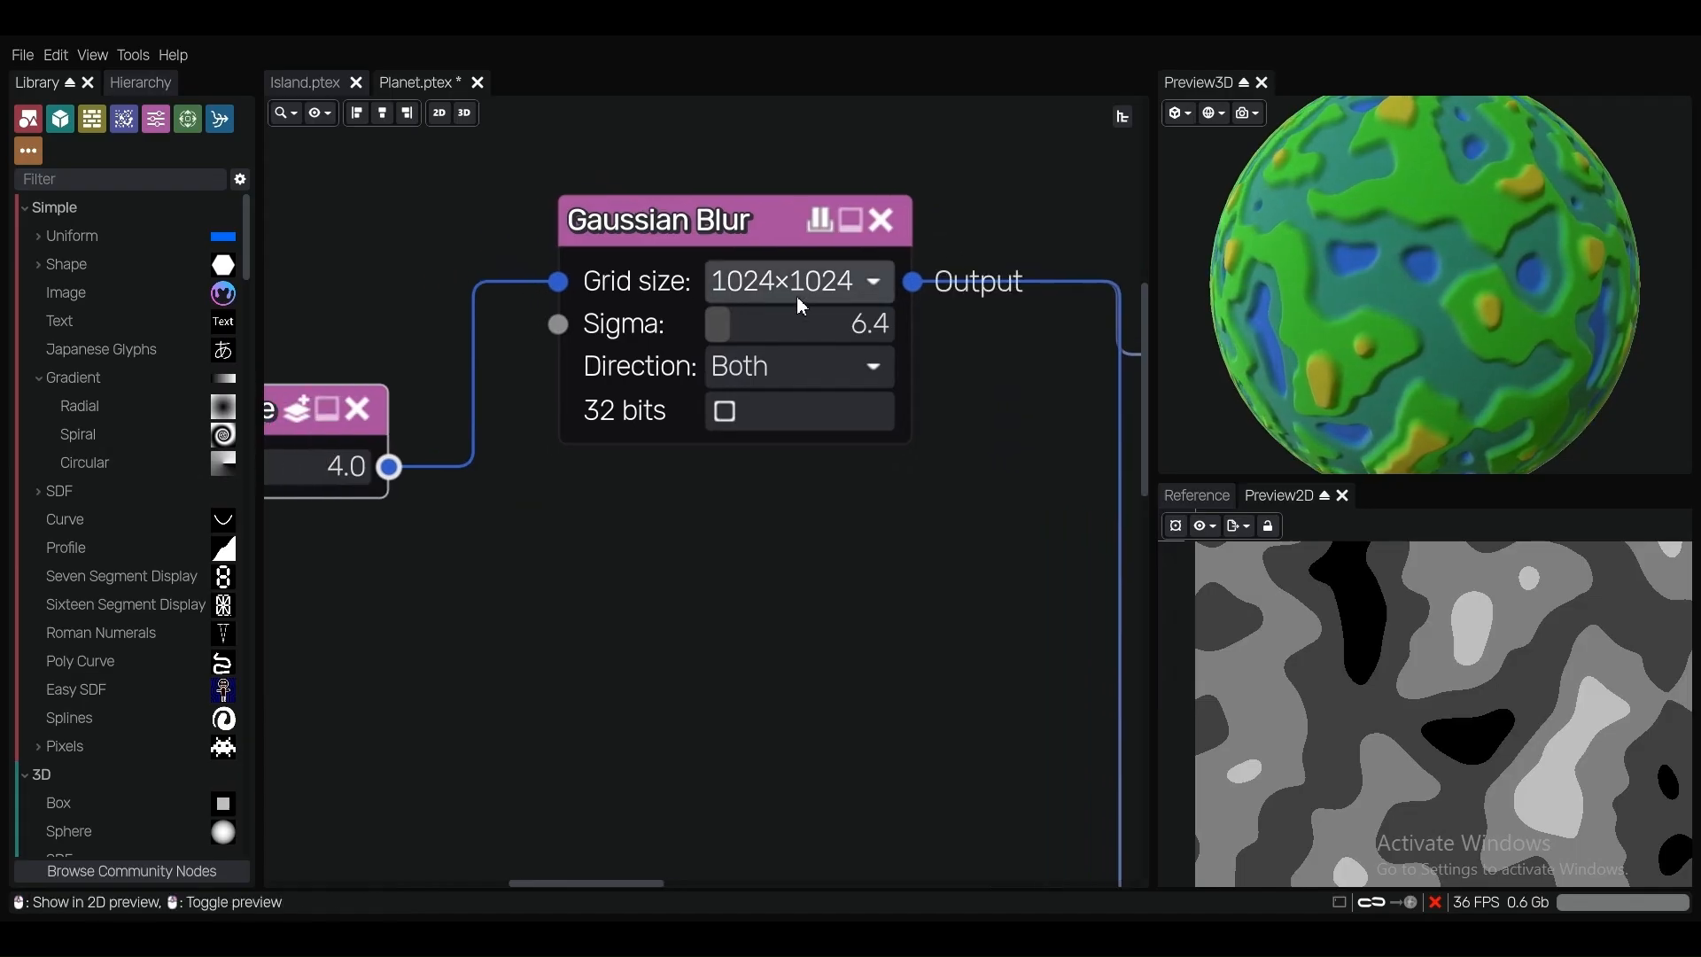
{"action": "left_click_drag", "start_coordinate": [732, 326], "coordinate": [729, 345]}
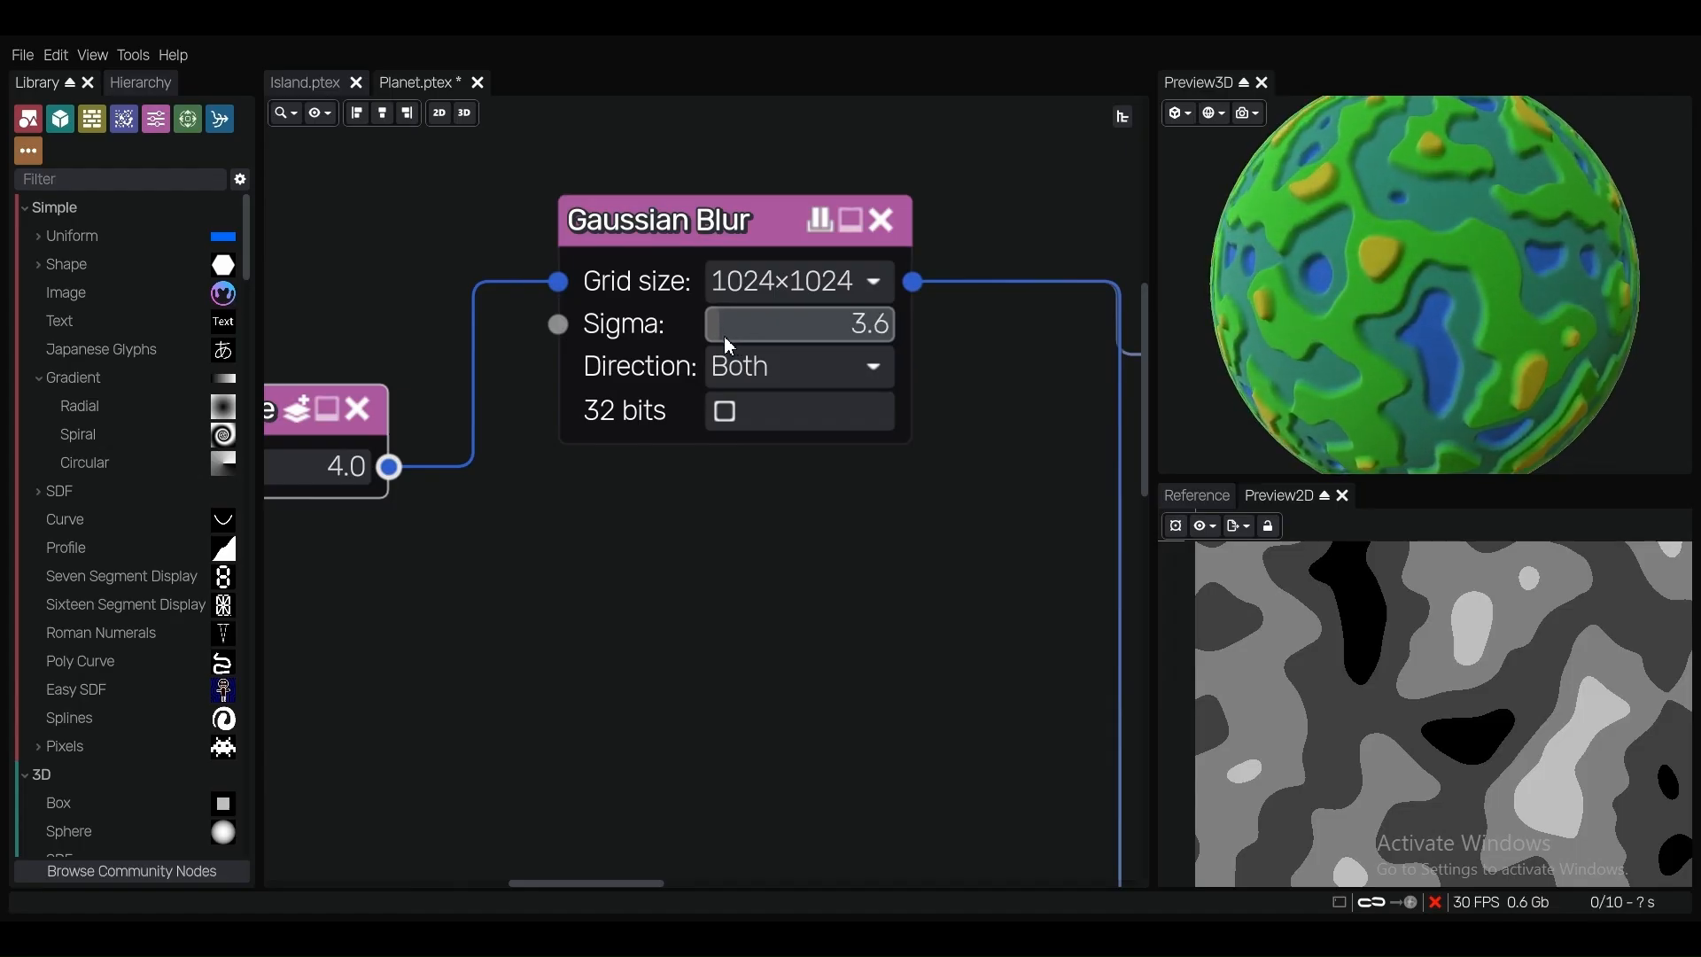
Set the Gaussian Blur's sigma to 2.0 and check the terrain edges in the 3D preview.
{"action": "scroll", "coordinate": [1470, 321], "scroll_direction": "down", "scroll_amount": 3}
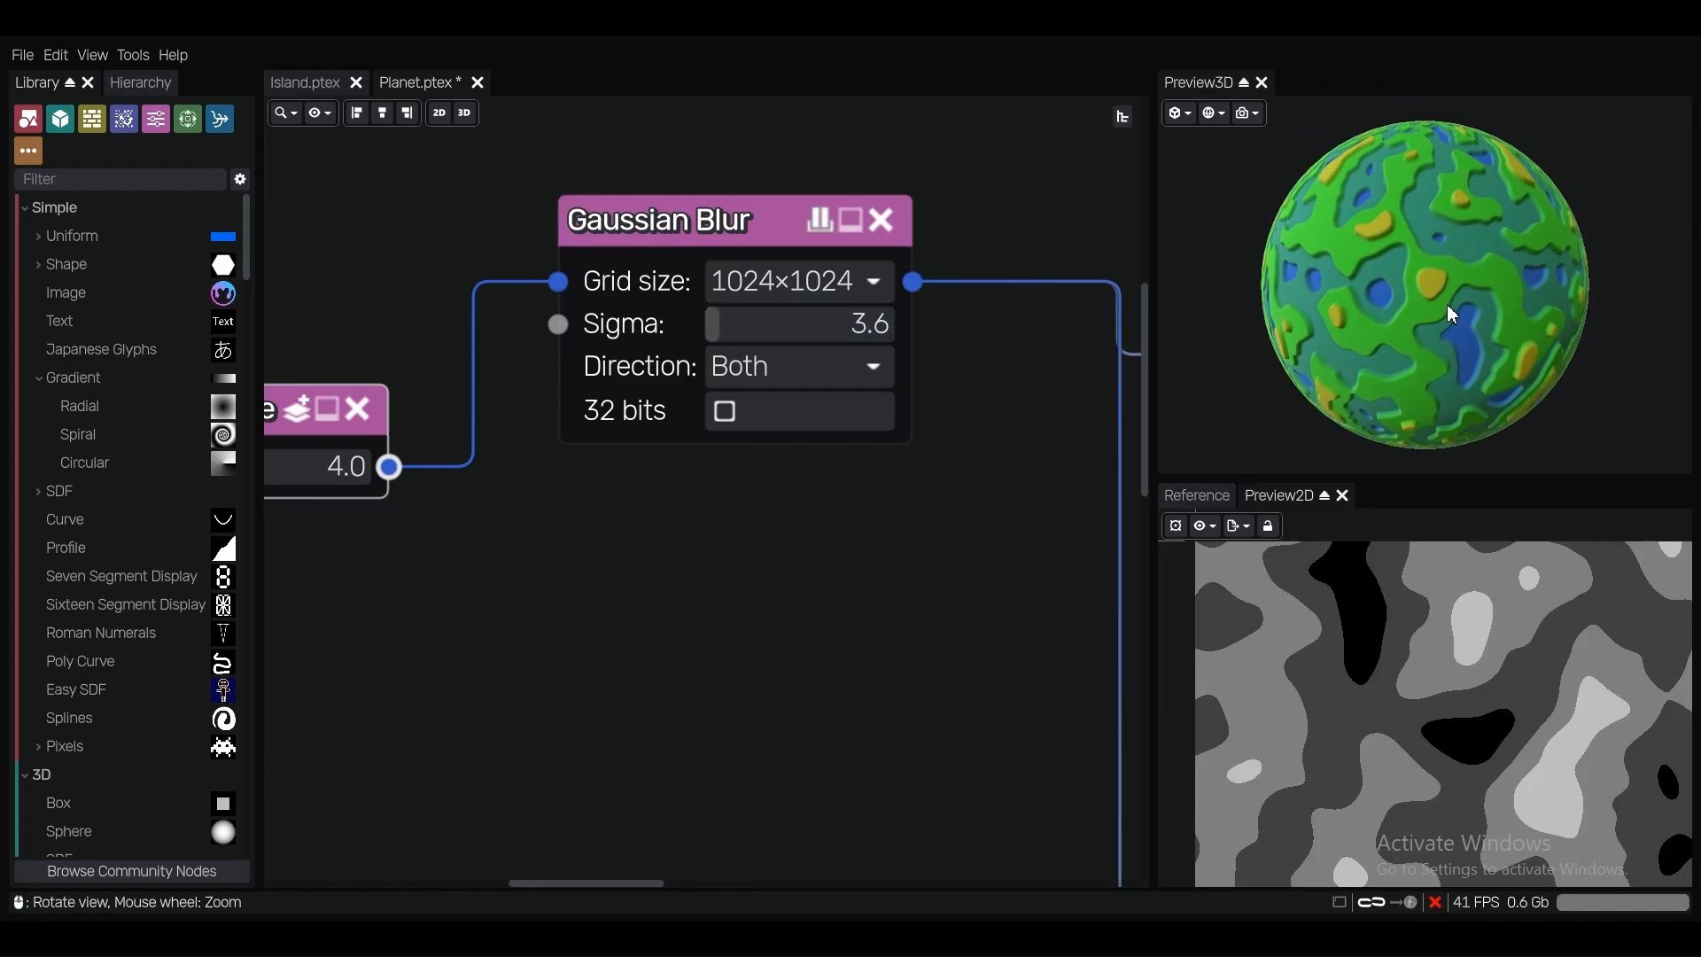
{"action": "scroll", "coordinate": [1447, 304], "scroll_direction": "up", "scroll_amount": 5}
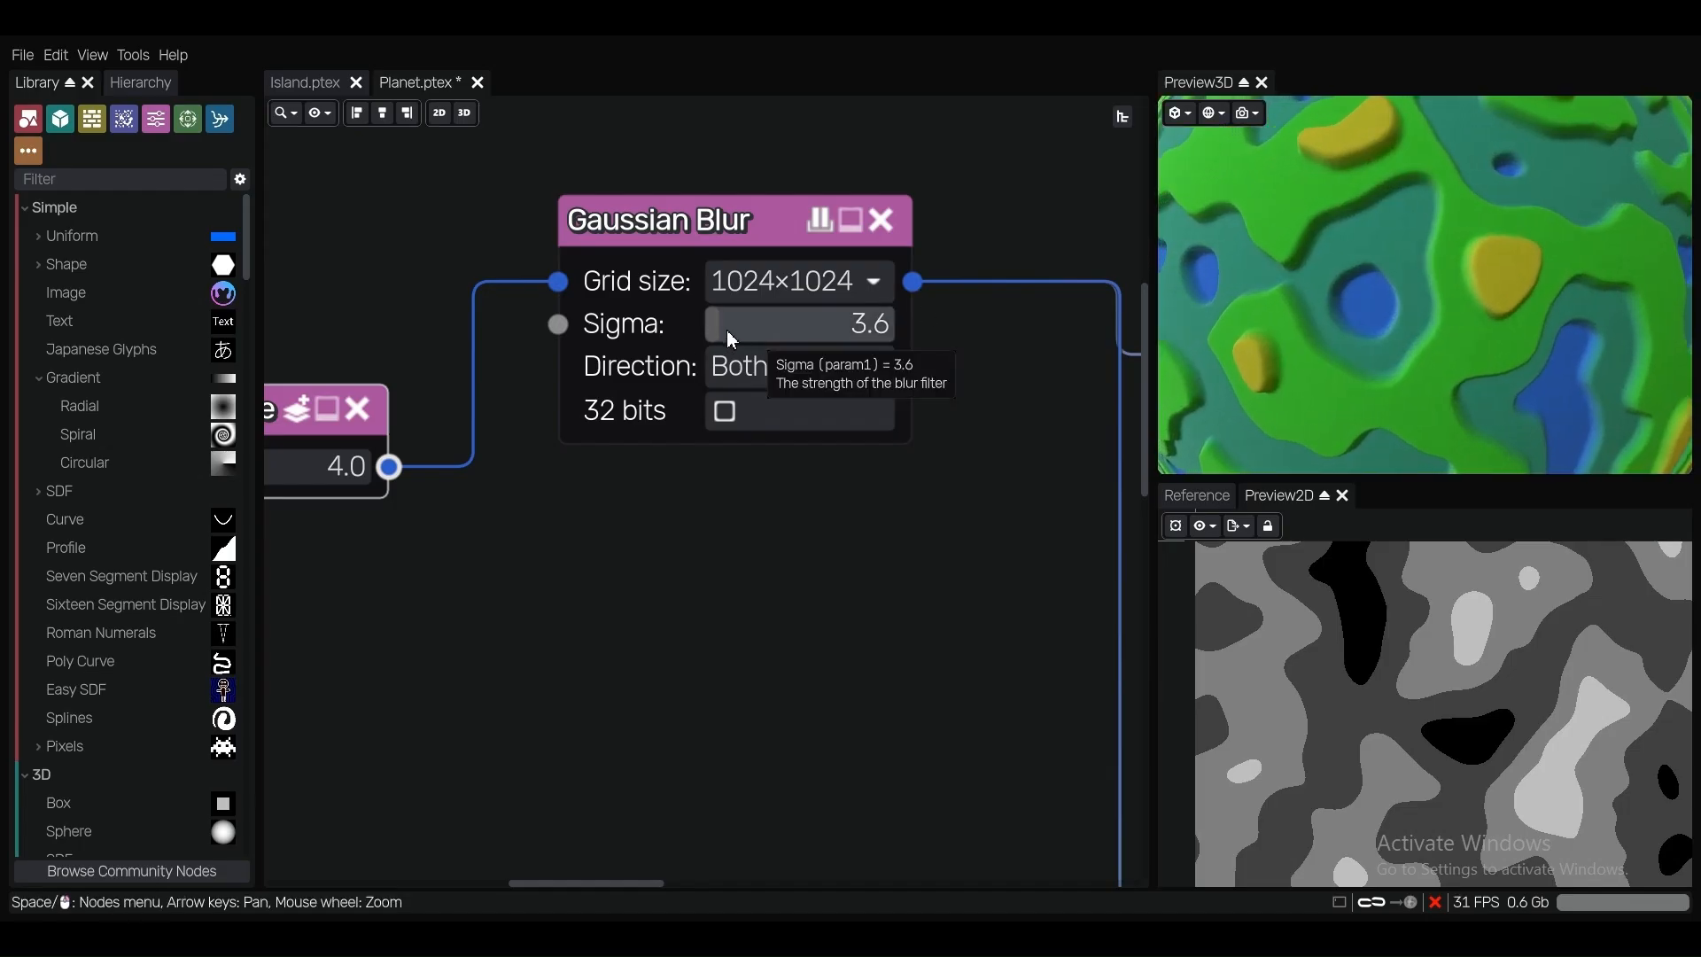
{"action": "mouse_move", "coordinate": [726, 330]}
{"action": "left_mouse_down"}
{"action": "mouse_move", "coordinate": [703, 334]}
{"action": "mouse_move", "coordinate": [735, 345]}
{"action": "left_mouse_up"}
{"action": "scroll", "coordinate": [1264, 349], "scroll_direction": "down", "scroll_amount": 5}
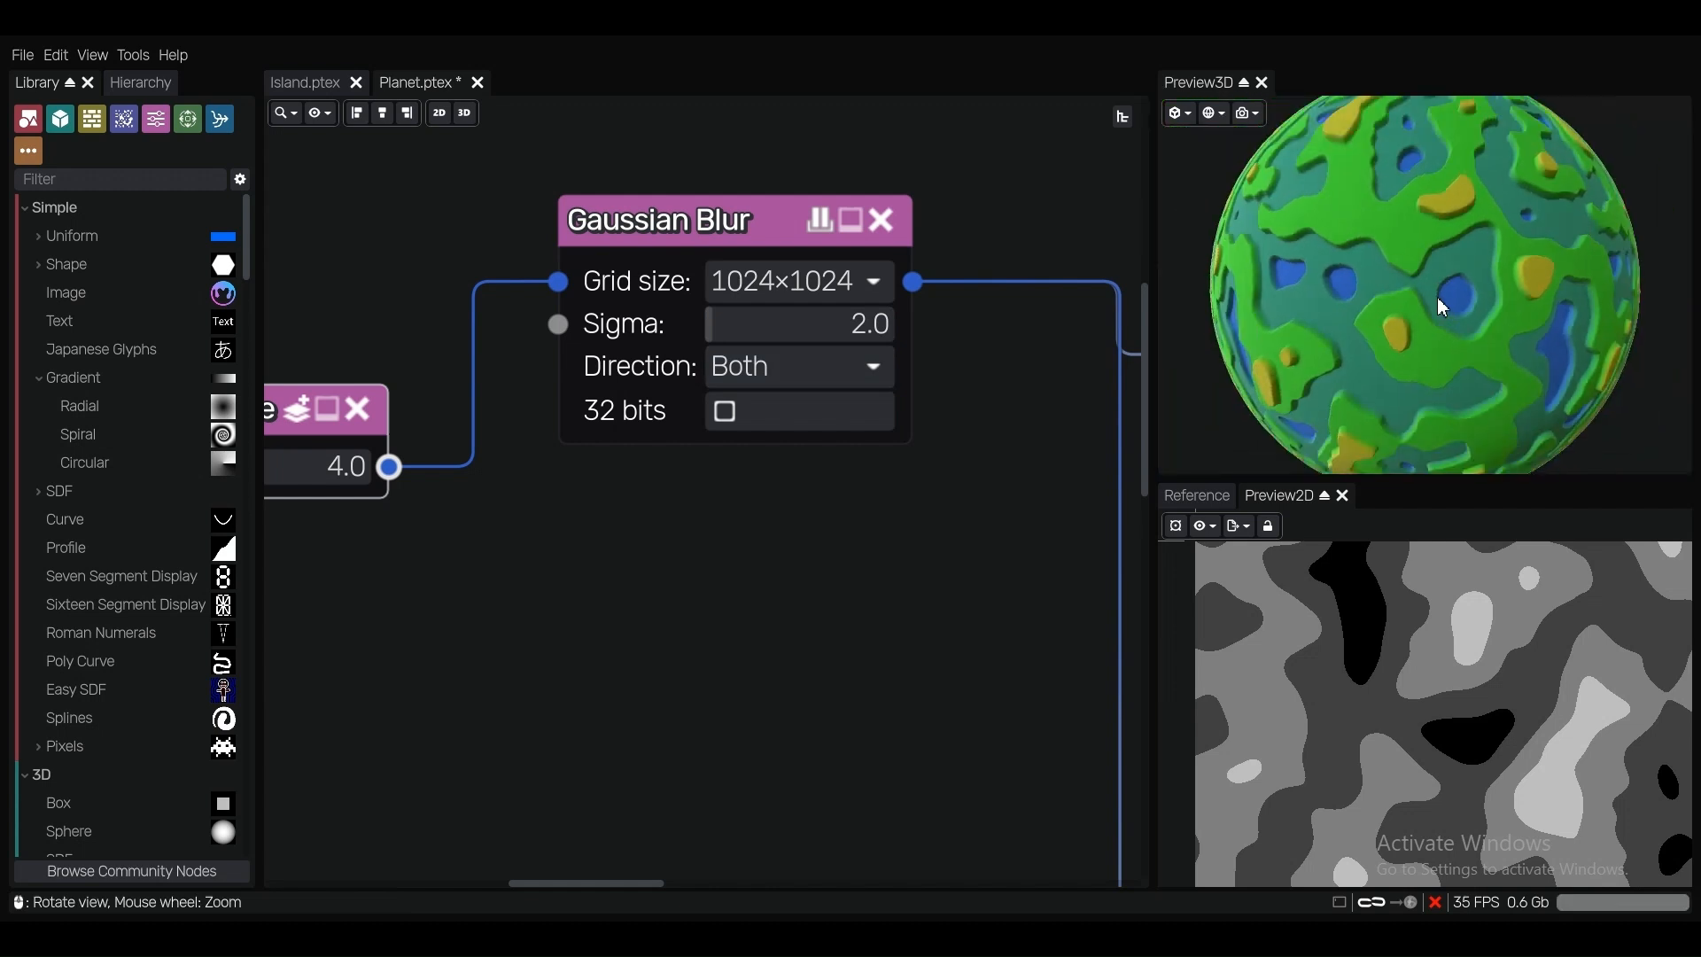
{"action": "scroll", "coordinate": [724, 467], "scroll_direction": "down", "scroll_amount": 3}
{"action": "scroll", "coordinate": [724, 468], "scroll_direction": "down", "scroll_amount": 1}
Reposition the FBM Noise and Quantize nodes to space out the chain feeding the Gaussian Blur.
{"action": "middle_click_drag", "start_coordinate": [724, 468], "coordinate": [927, 443]}
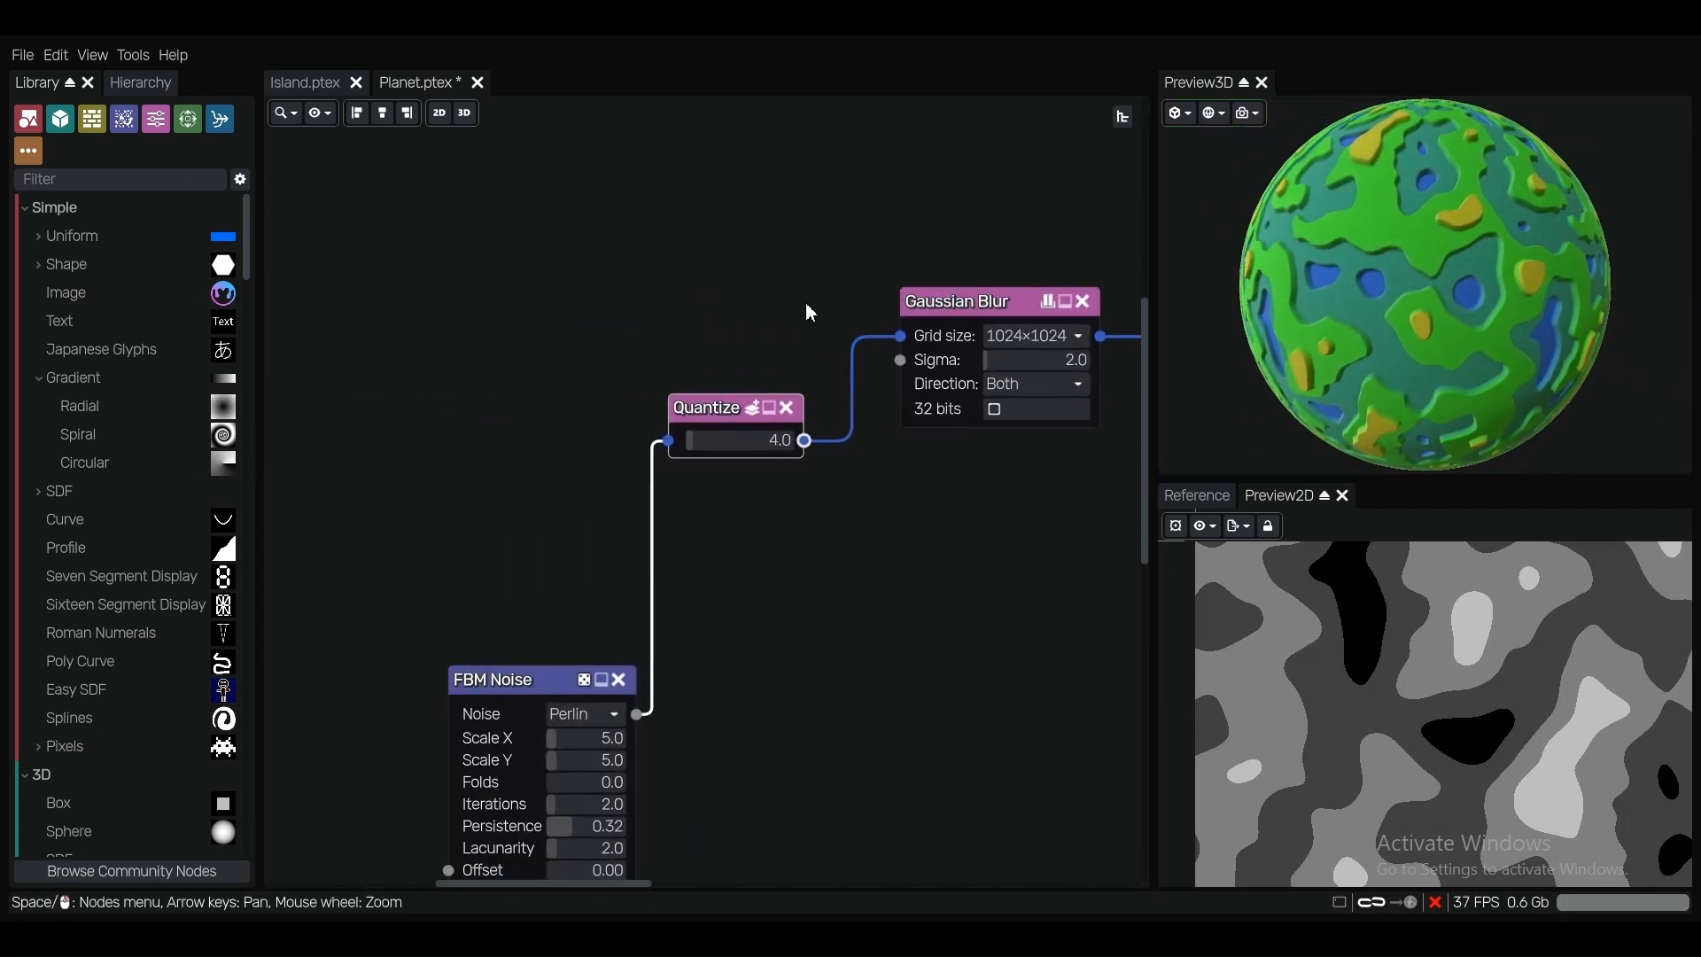
{"action": "left_click_drag", "start_coordinate": [557, 689], "coordinate": [405, 603]}
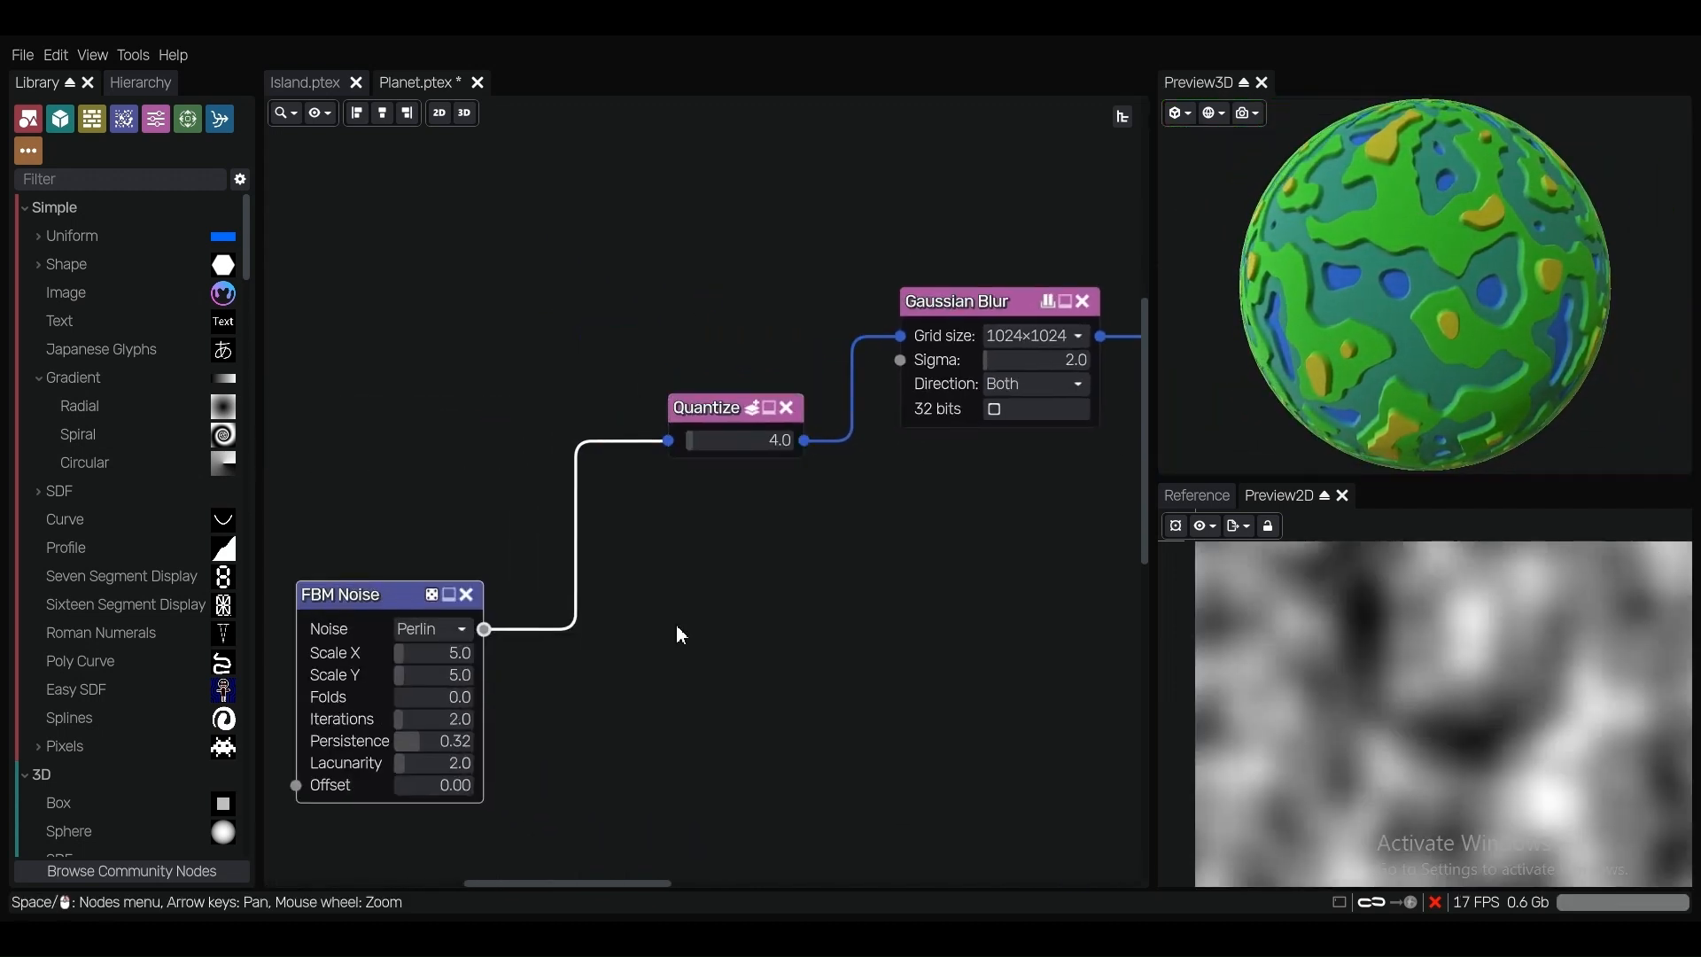
{"action": "scroll", "coordinate": [765, 594], "scroll_direction": "down", "scroll_amount": 2}
{"action": "left_click_drag", "start_coordinate": [741, 470], "coordinate": [688, 461]}
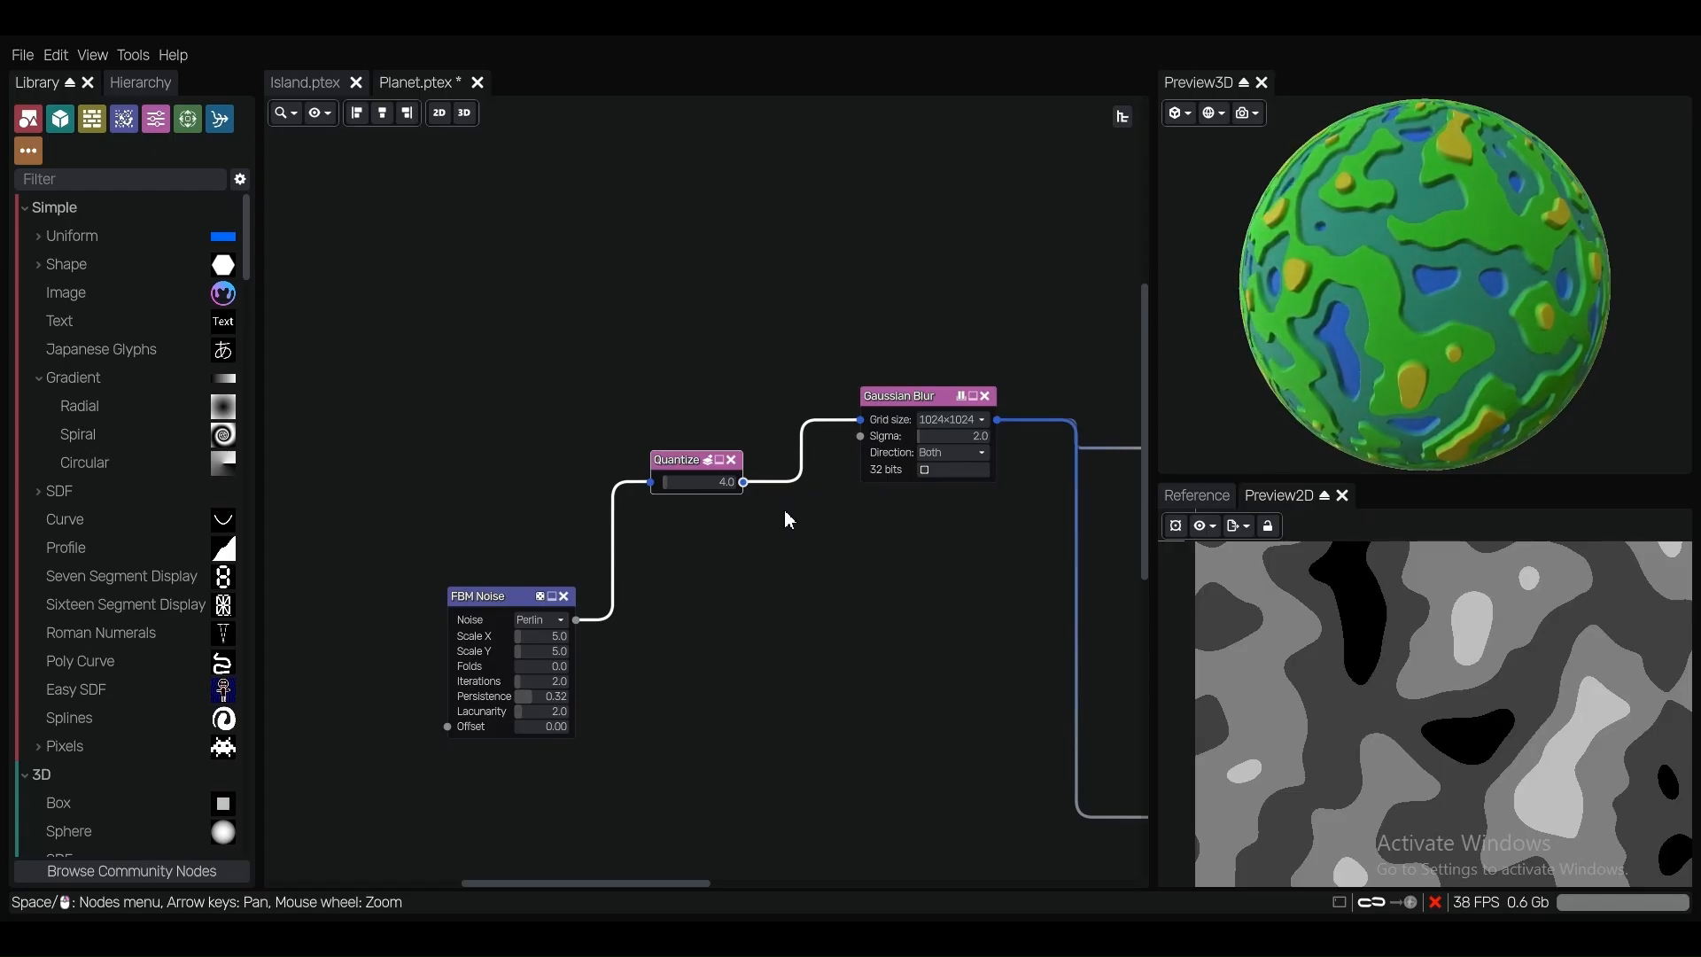
Add an Edge Detect node fed by the Quantize output and place it above the Gaussian Blur.
{"action": "middle_click_drag", "start_coordinate": [725, 612], "coordinate": [655, 712]}
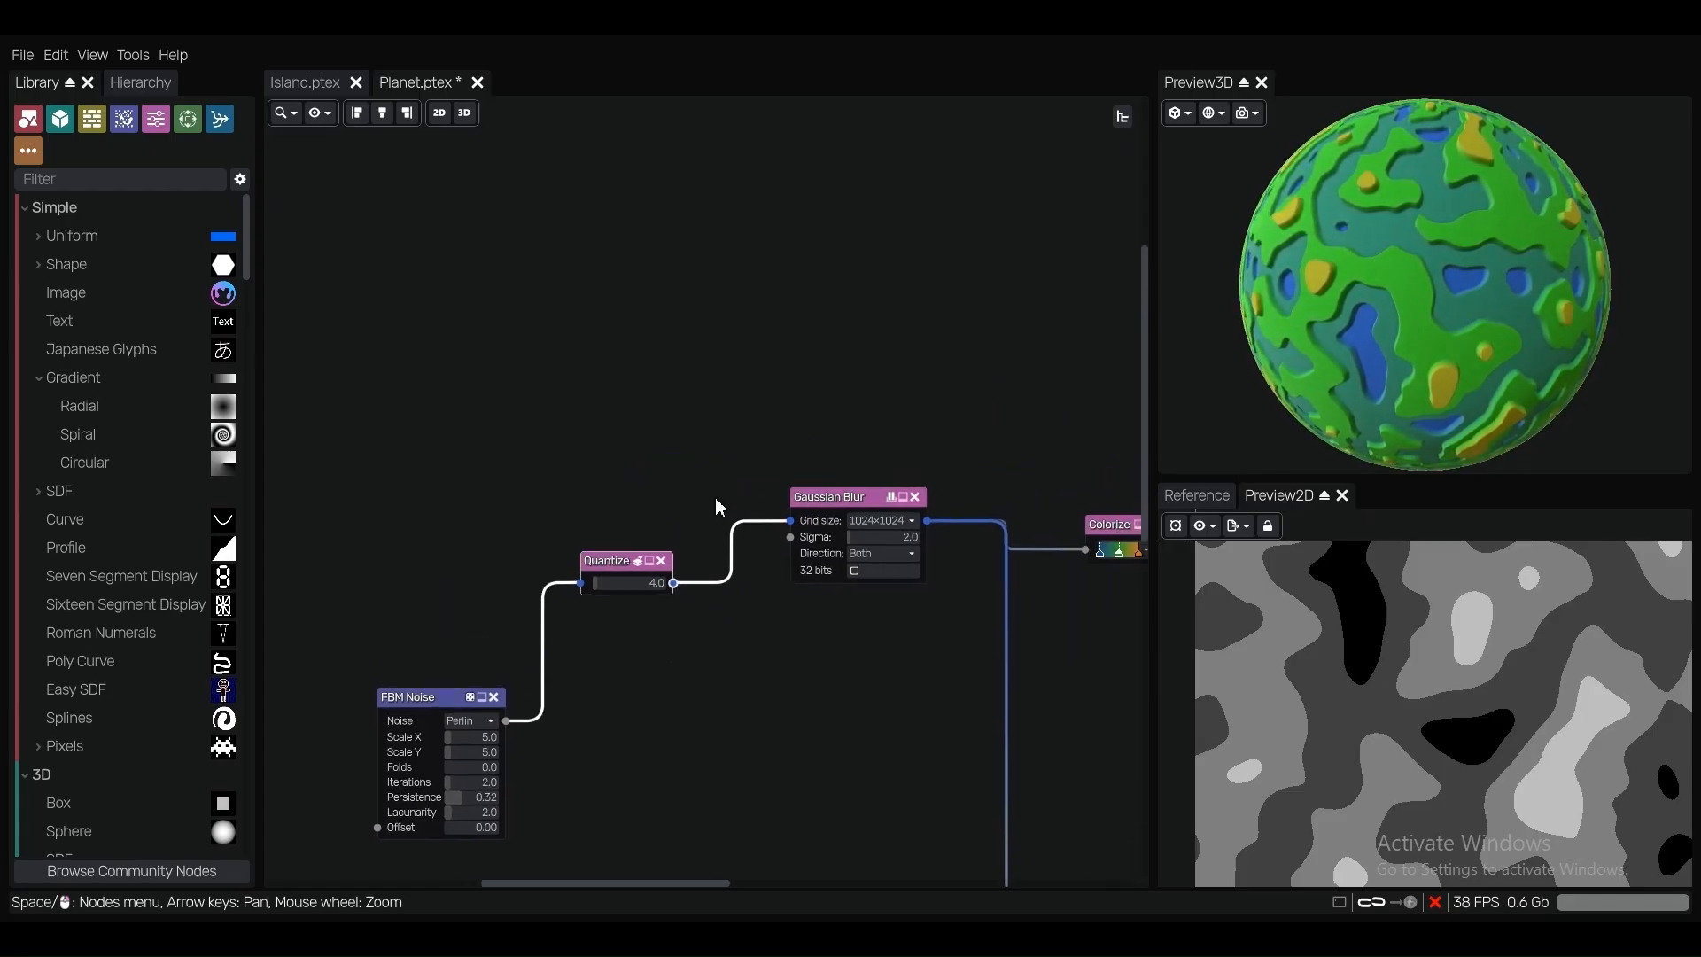
{"action": "scroll", "coordinate": [709, 558], "scroll_direction": "up", "scroll_amount": 1}
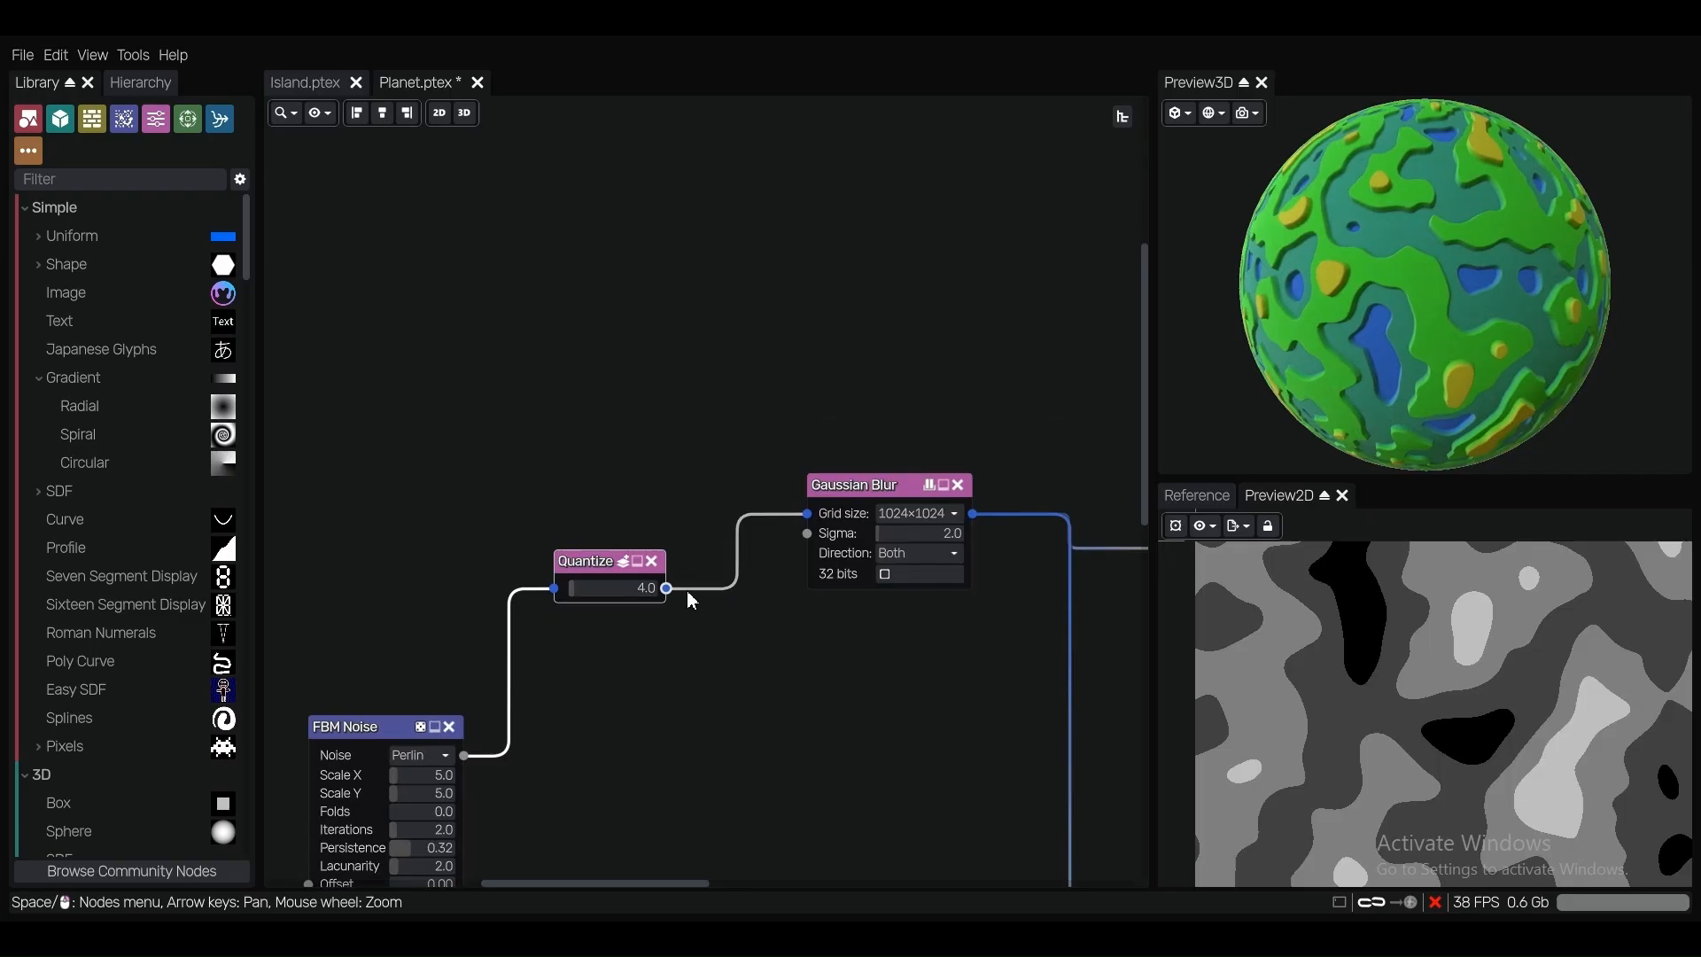
{"action": "right_click", "coordinate": [715, 376]}
{"action": "type", "text": "ed"}
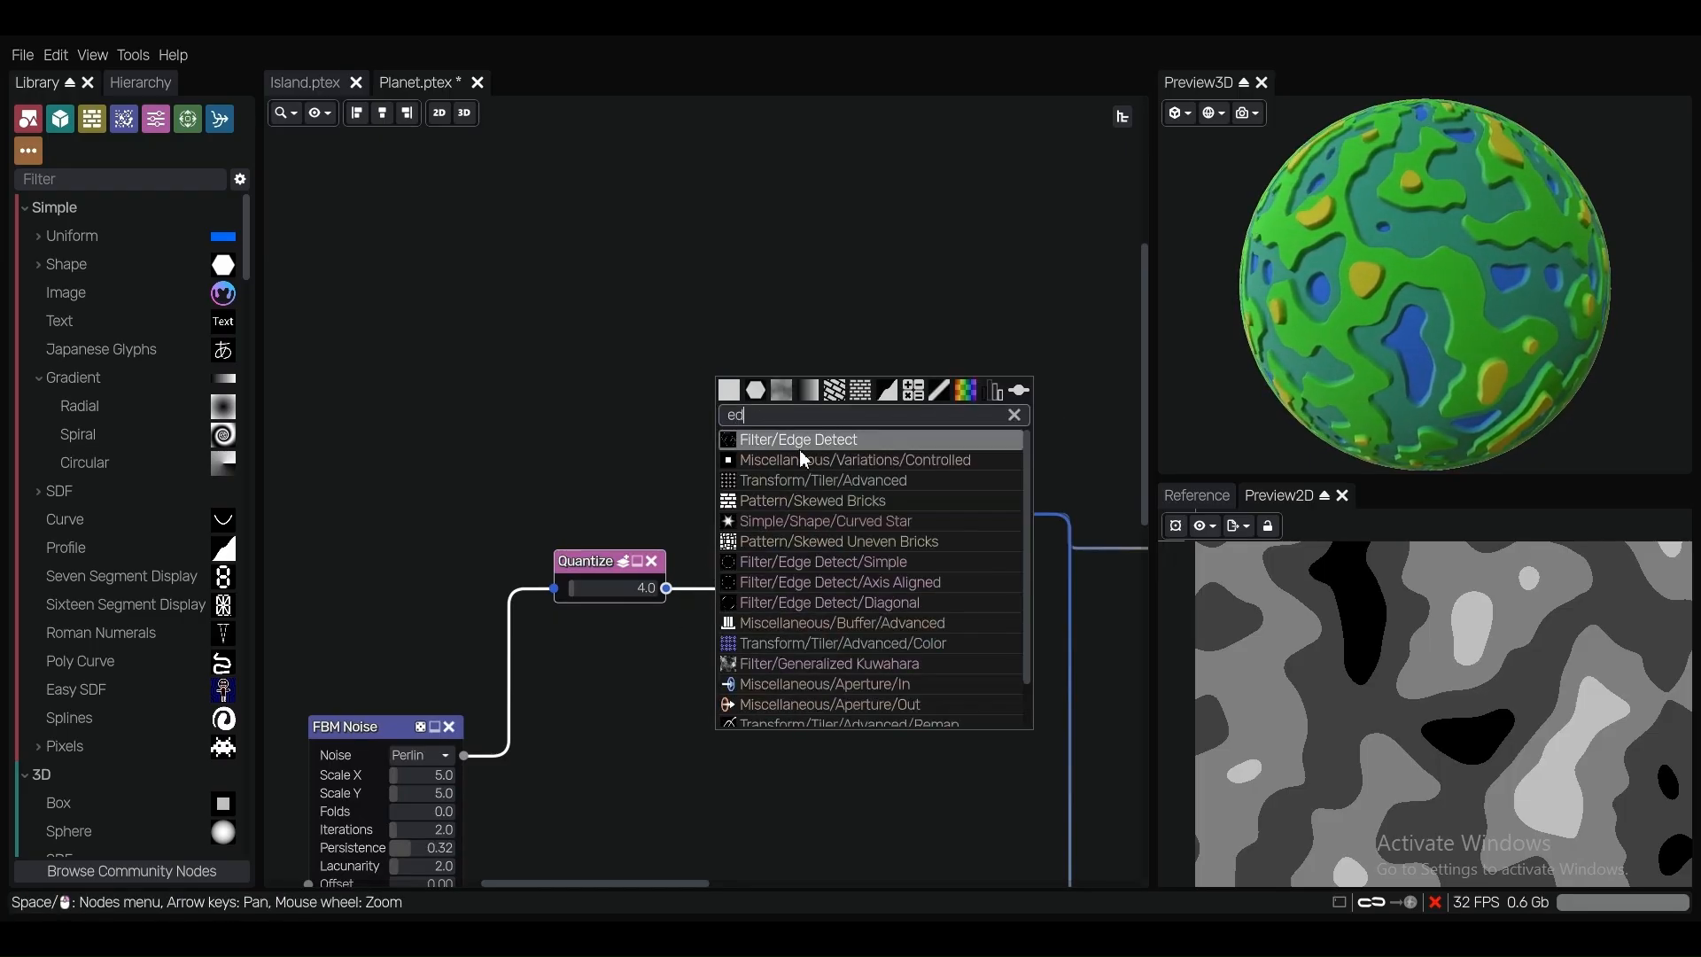
{"action": "key", "text": "Return"}
{"action": "scroll", "coordinate": [762, 349], "scroll_direction": "up", "scroll_amount": 2}
{"action": "left_click_drag", "start_coordinate": [778, 344], "coordinate": [788, 271]}
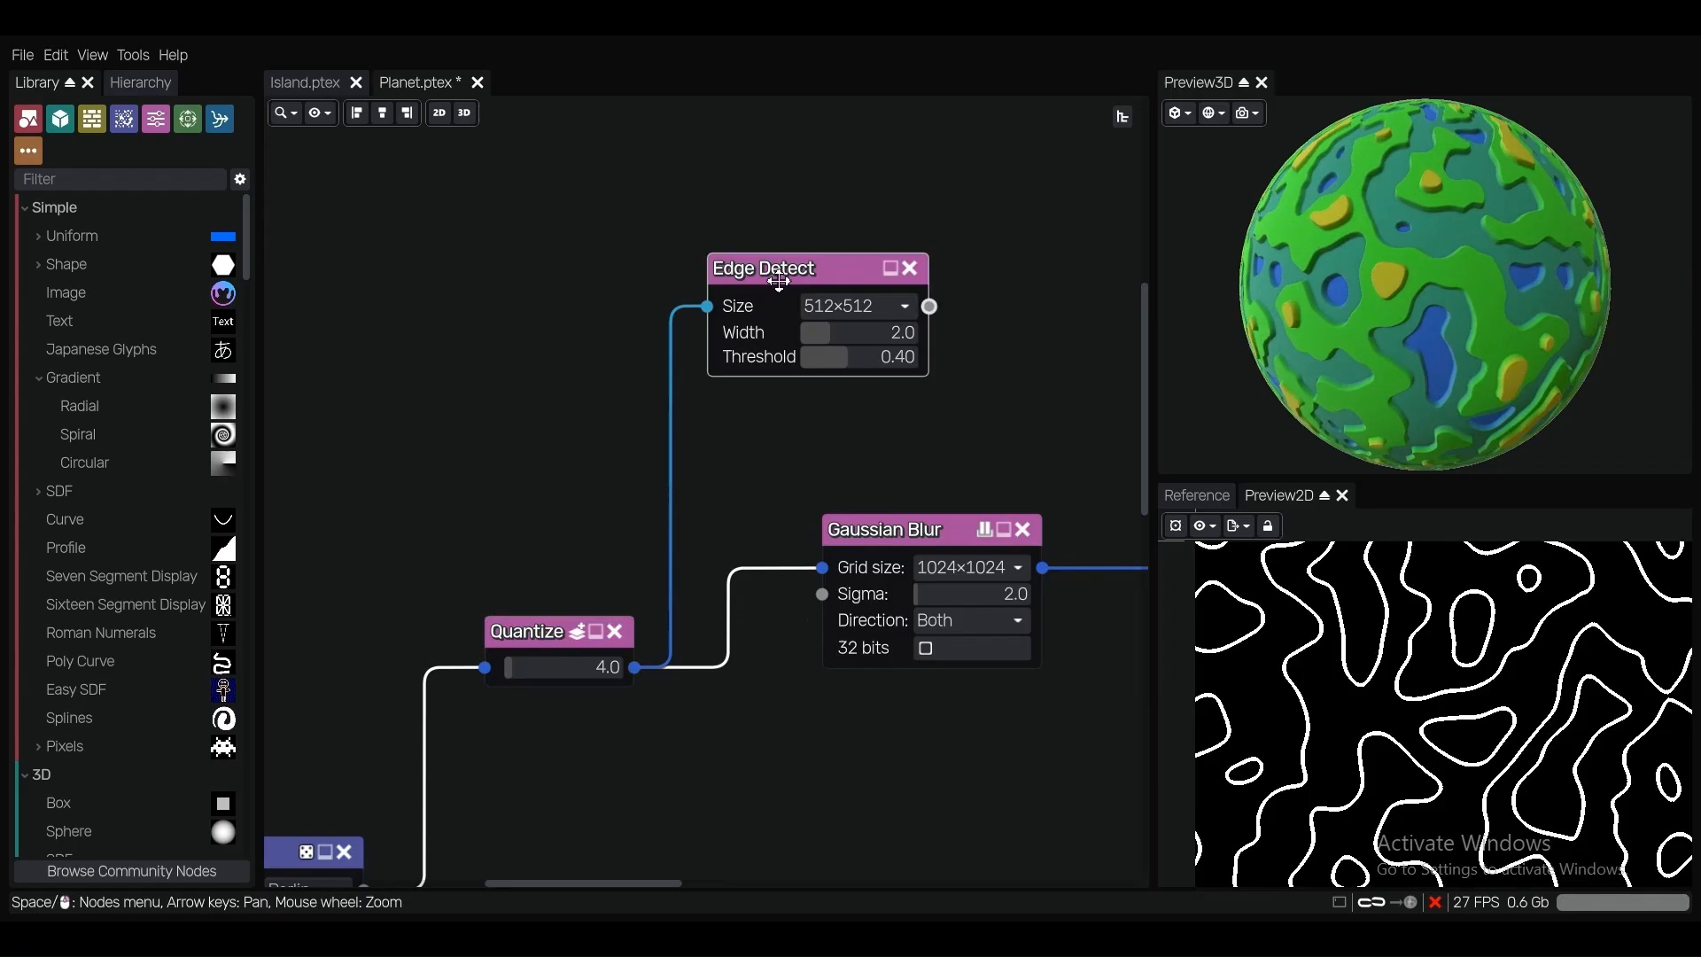
{"action": "scroll", "coordinate": [653, 505], "scroll_direction": "down", "scroll_amount": 1}
Compare the Quantize and Edge Detect outputs in the 2D preview, and move Edge Detect farther above the Gaussian Blur.
{"action": "left_click", "coordinate": [555, 624]}
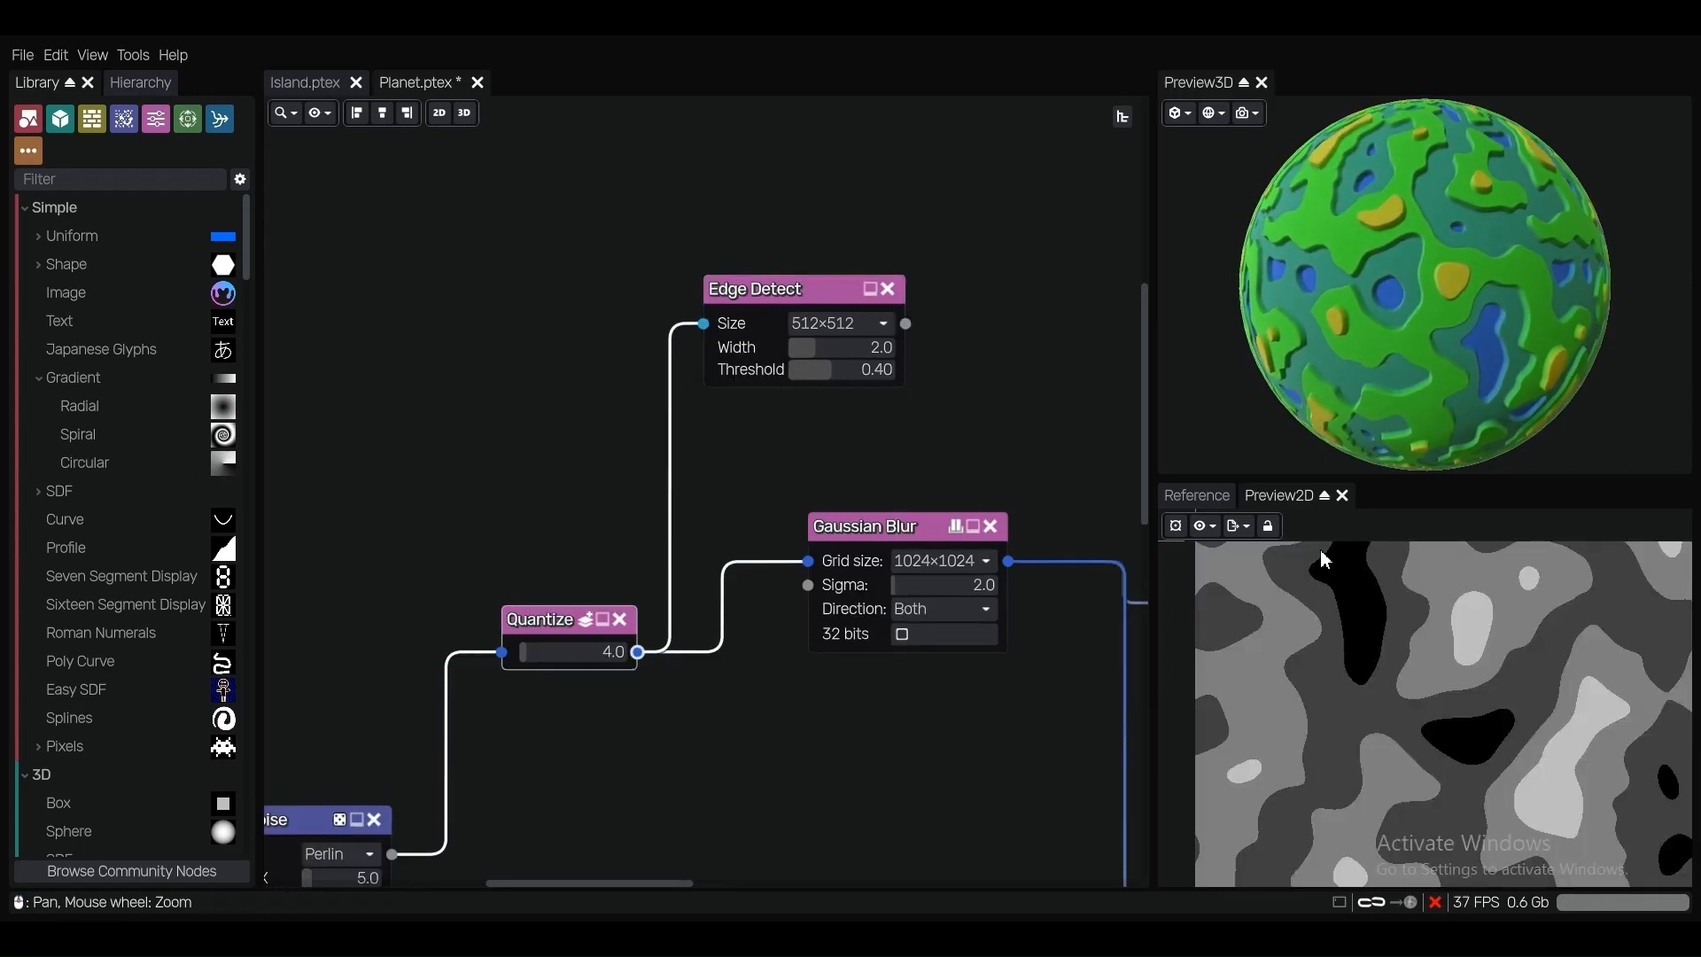
{"action": "scroll", "coordinate": [1337, 611], "scroll_direction": "up", "scroll_amount": 3}
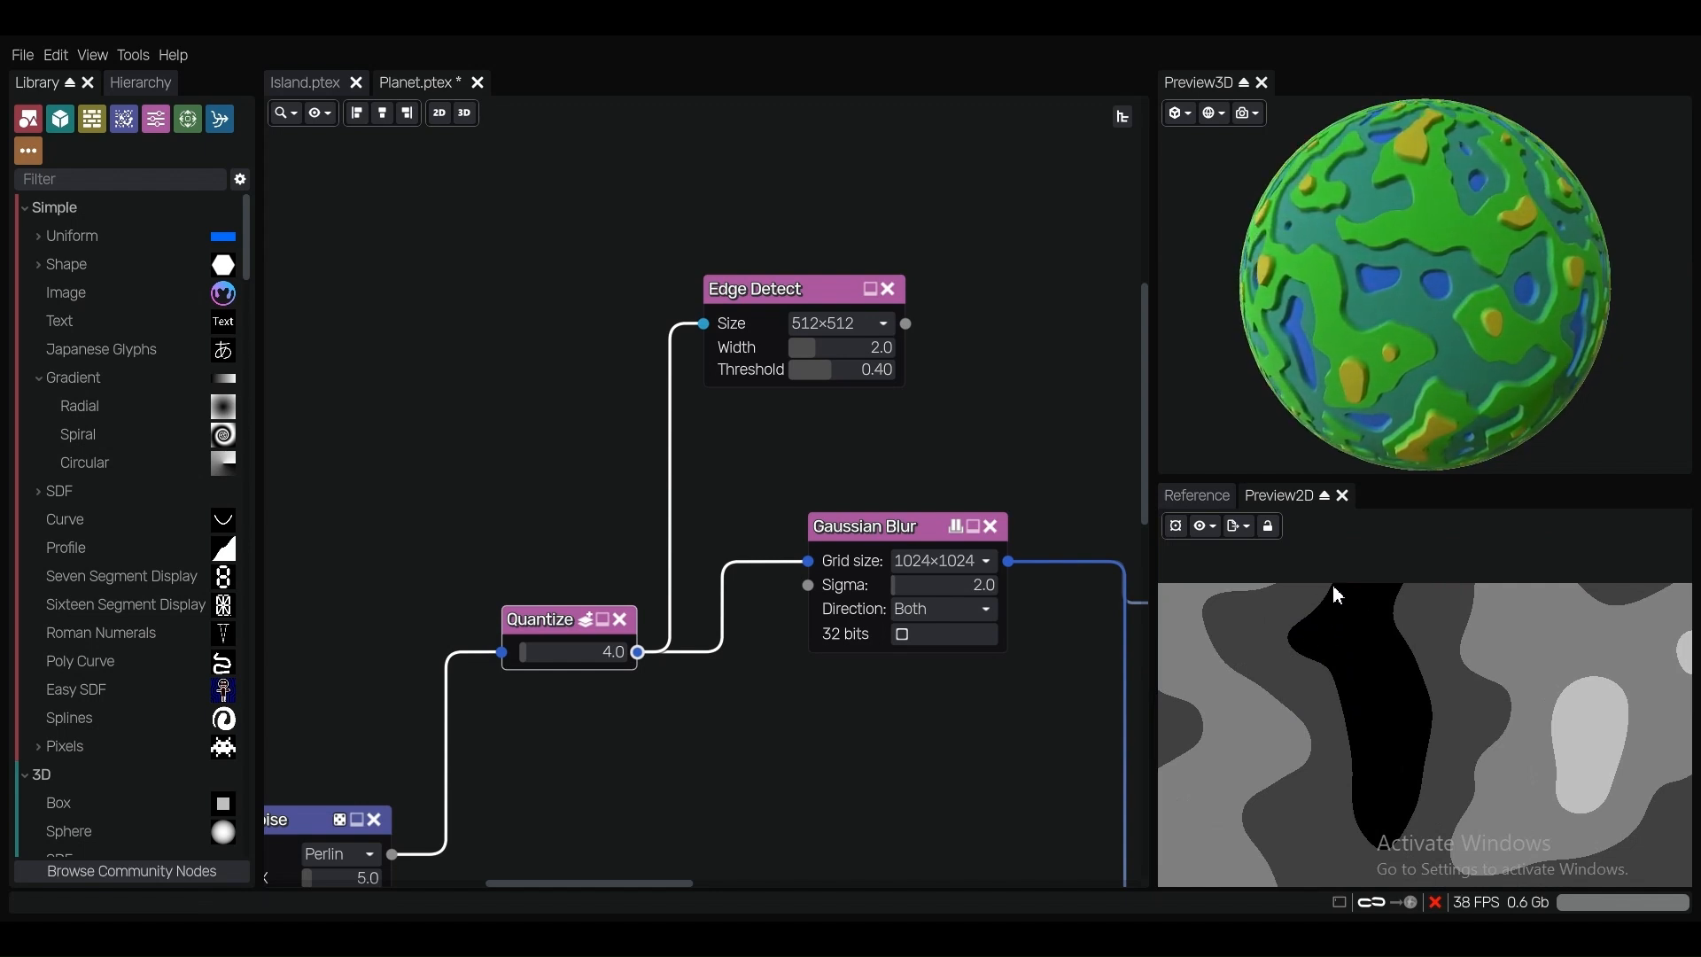
{"action": "left_click", "coordinate": [805, 289]}
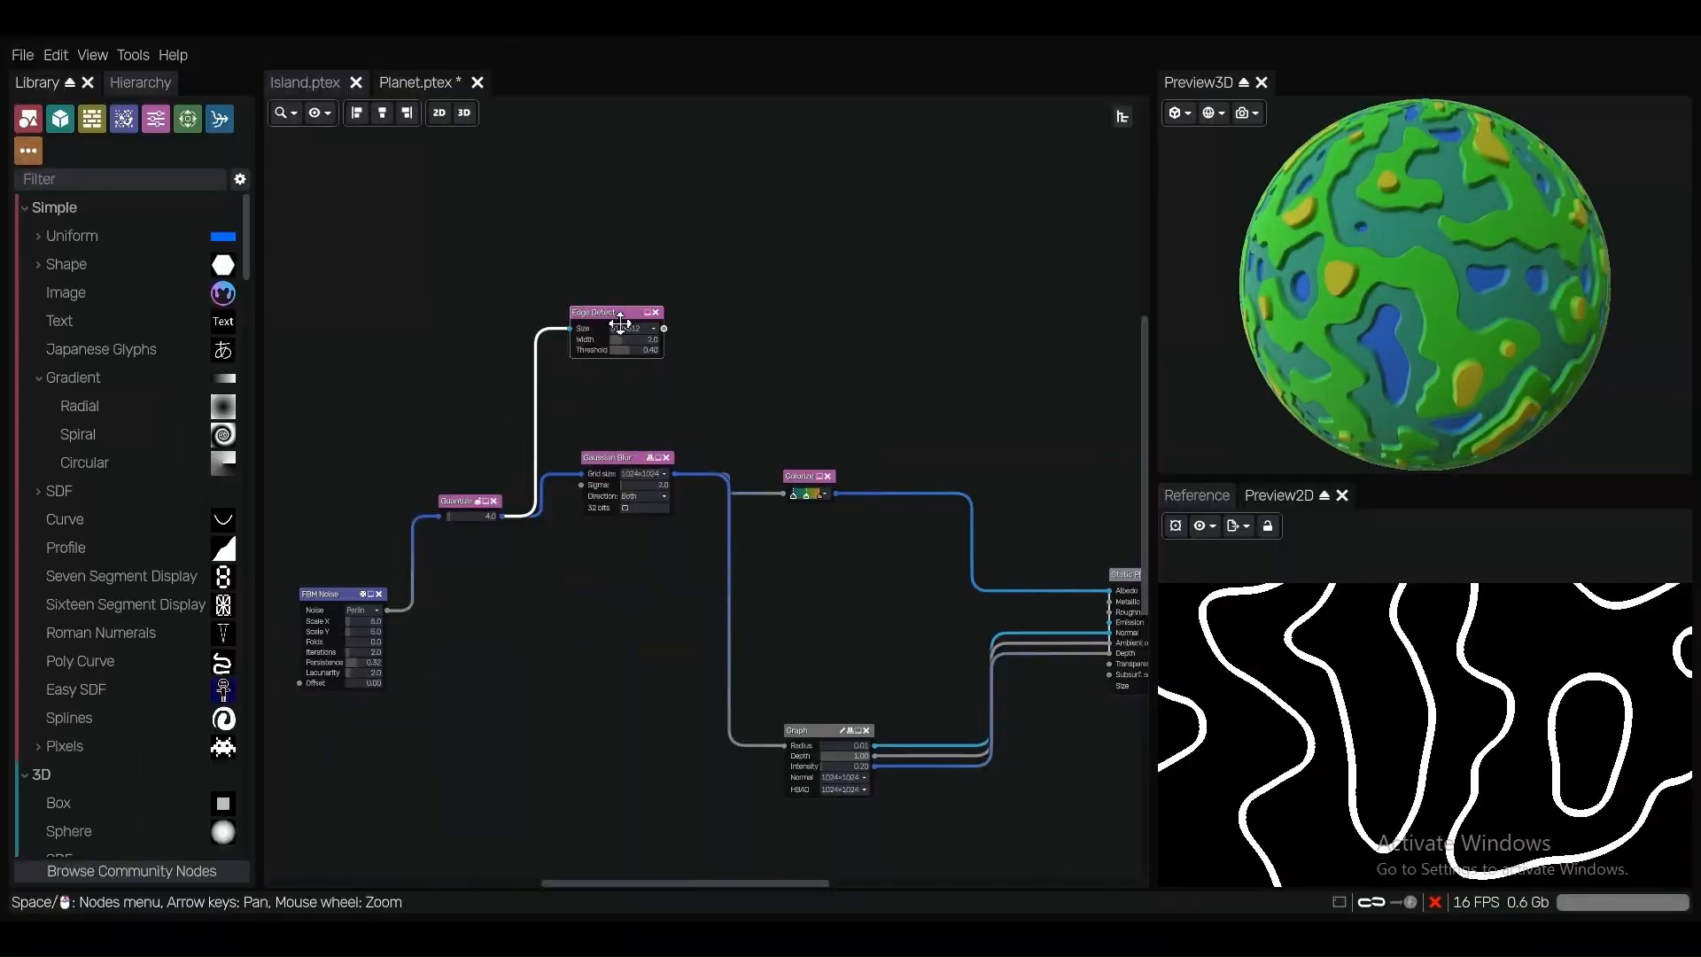
{"action": "left_click_drag", "start_coordinate": [619, 312], "coordinate": [638, 292]}
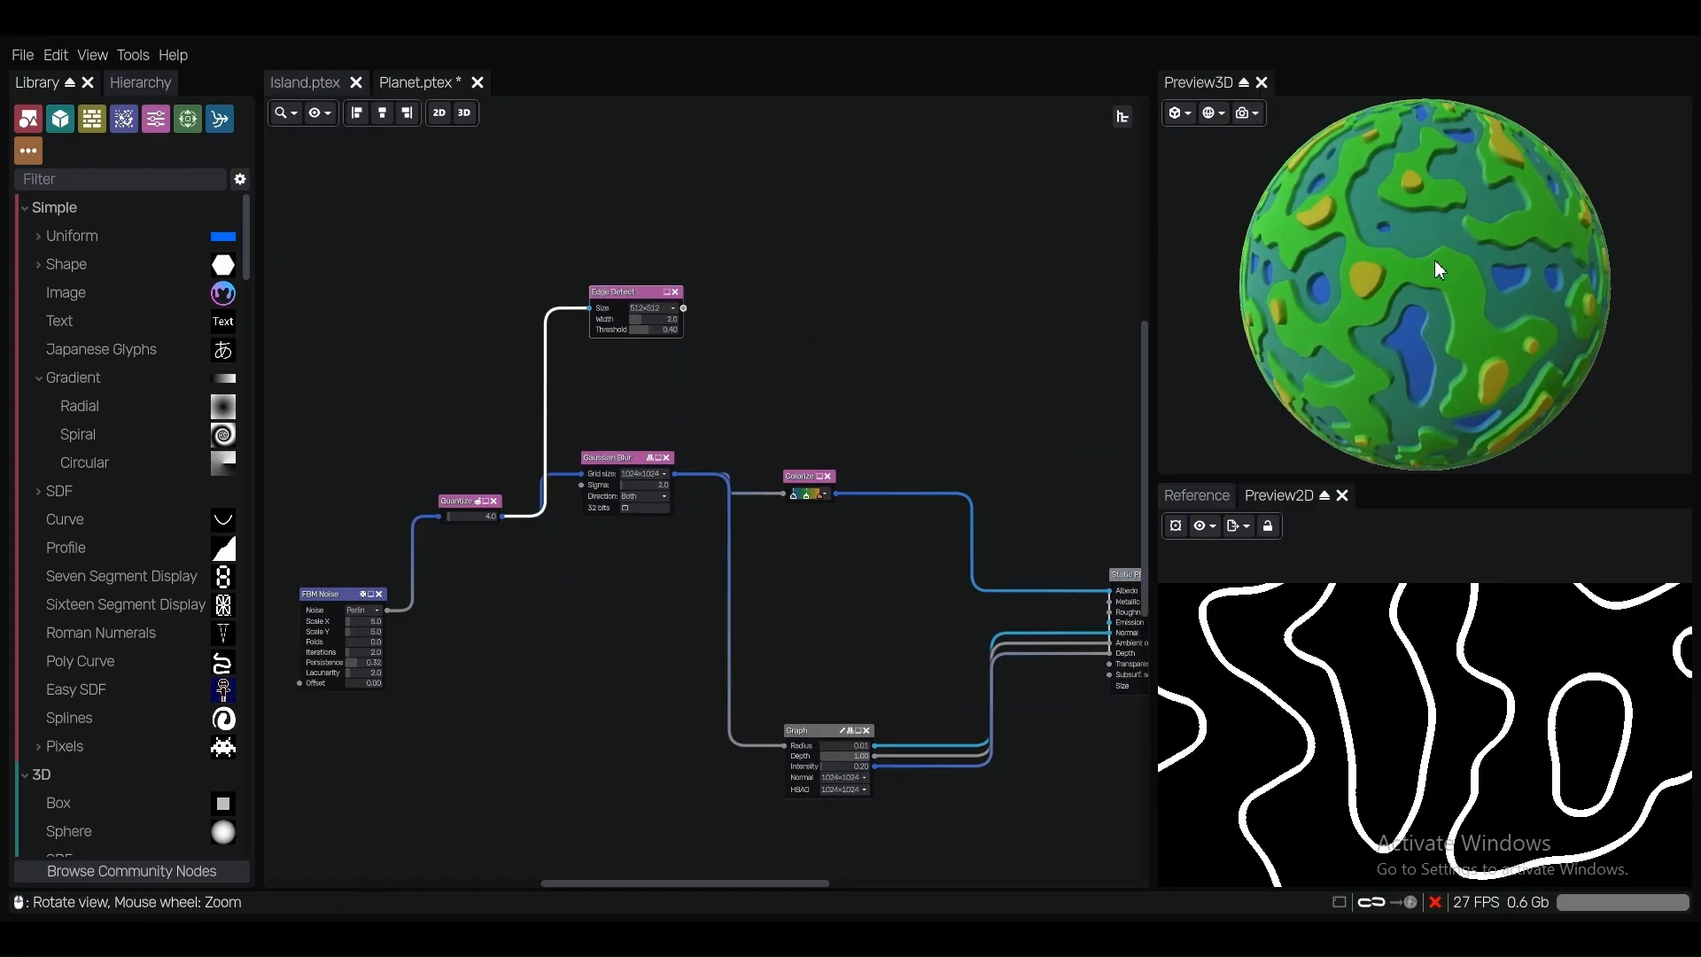
Examine the edges of the planet's raised terrain up close from several angles in the 3D preview.
{"action": "scroll", "coordinate": [1401, 243], "scroll_direction": "up", "scroll_amount": 5}
{"action": "left_click_drag", "start_coordinate": [1365, 238], "coordinate": [1424, 222]}
{"action": "scroll", "coordinate": [1422, 269], "scroll_direction": "down", "scroll_amount": 5}
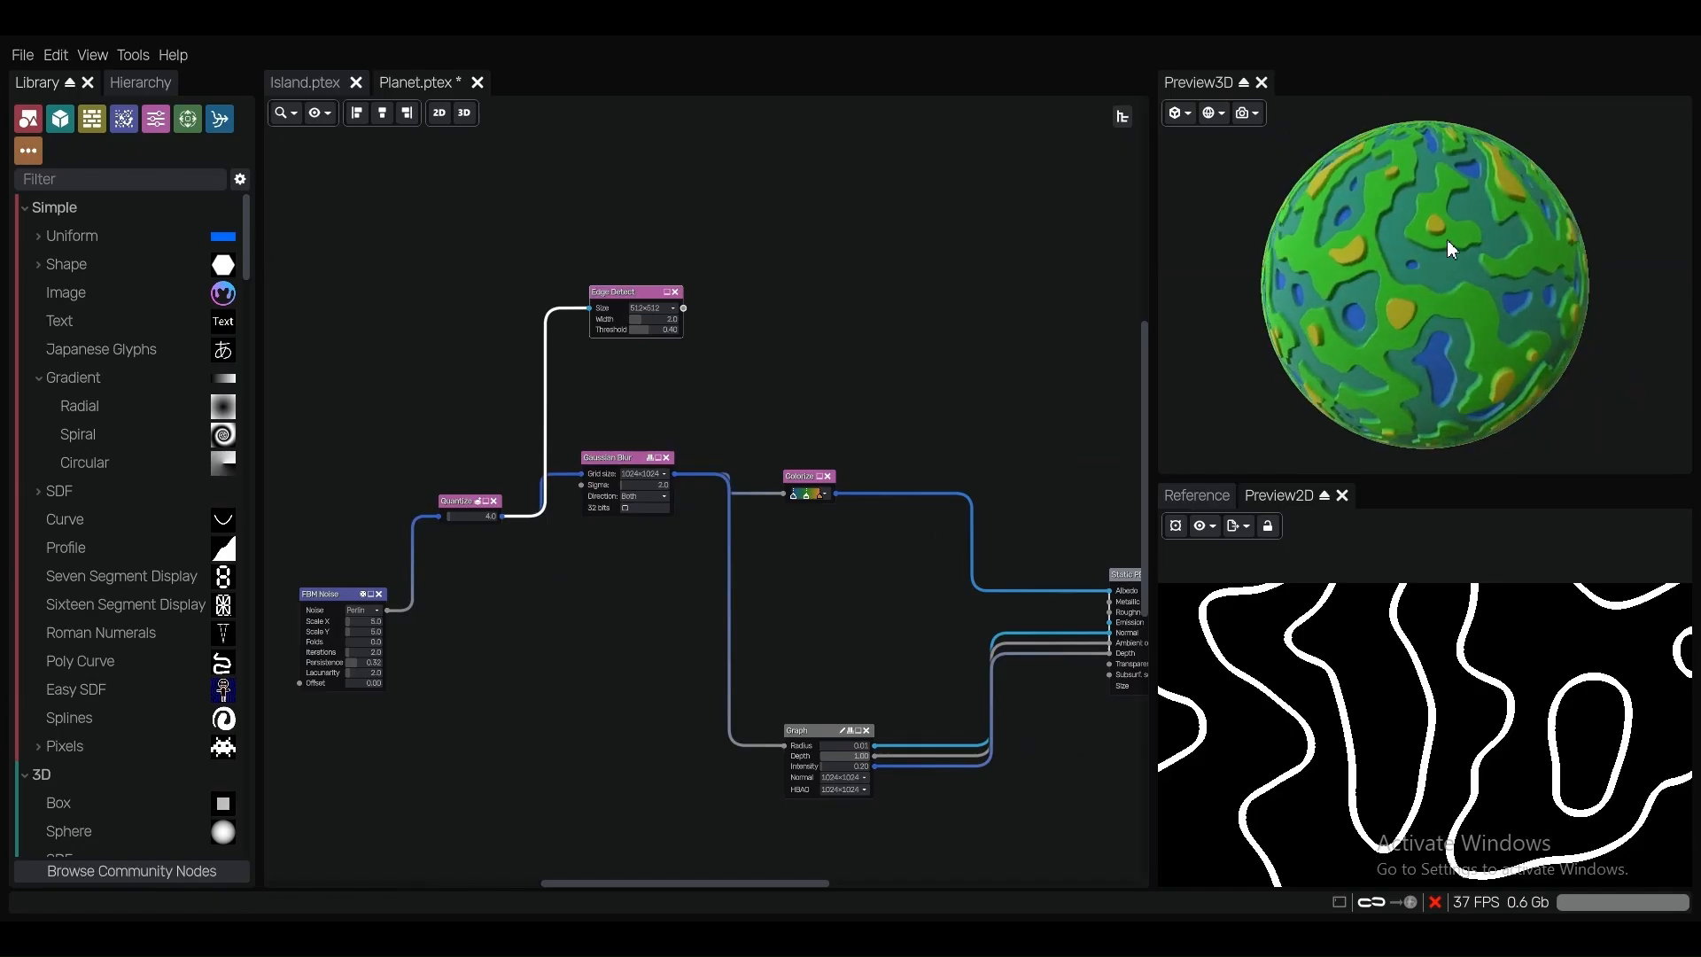
{"action": "scroll", "coordinate": [1448, 239], "scroll_direction": "up", "scroll_amount": 5}
{"action": "scroll", "coordinate": [1446, 236], "scroll_direction": "down", "scroll_amount": 3}
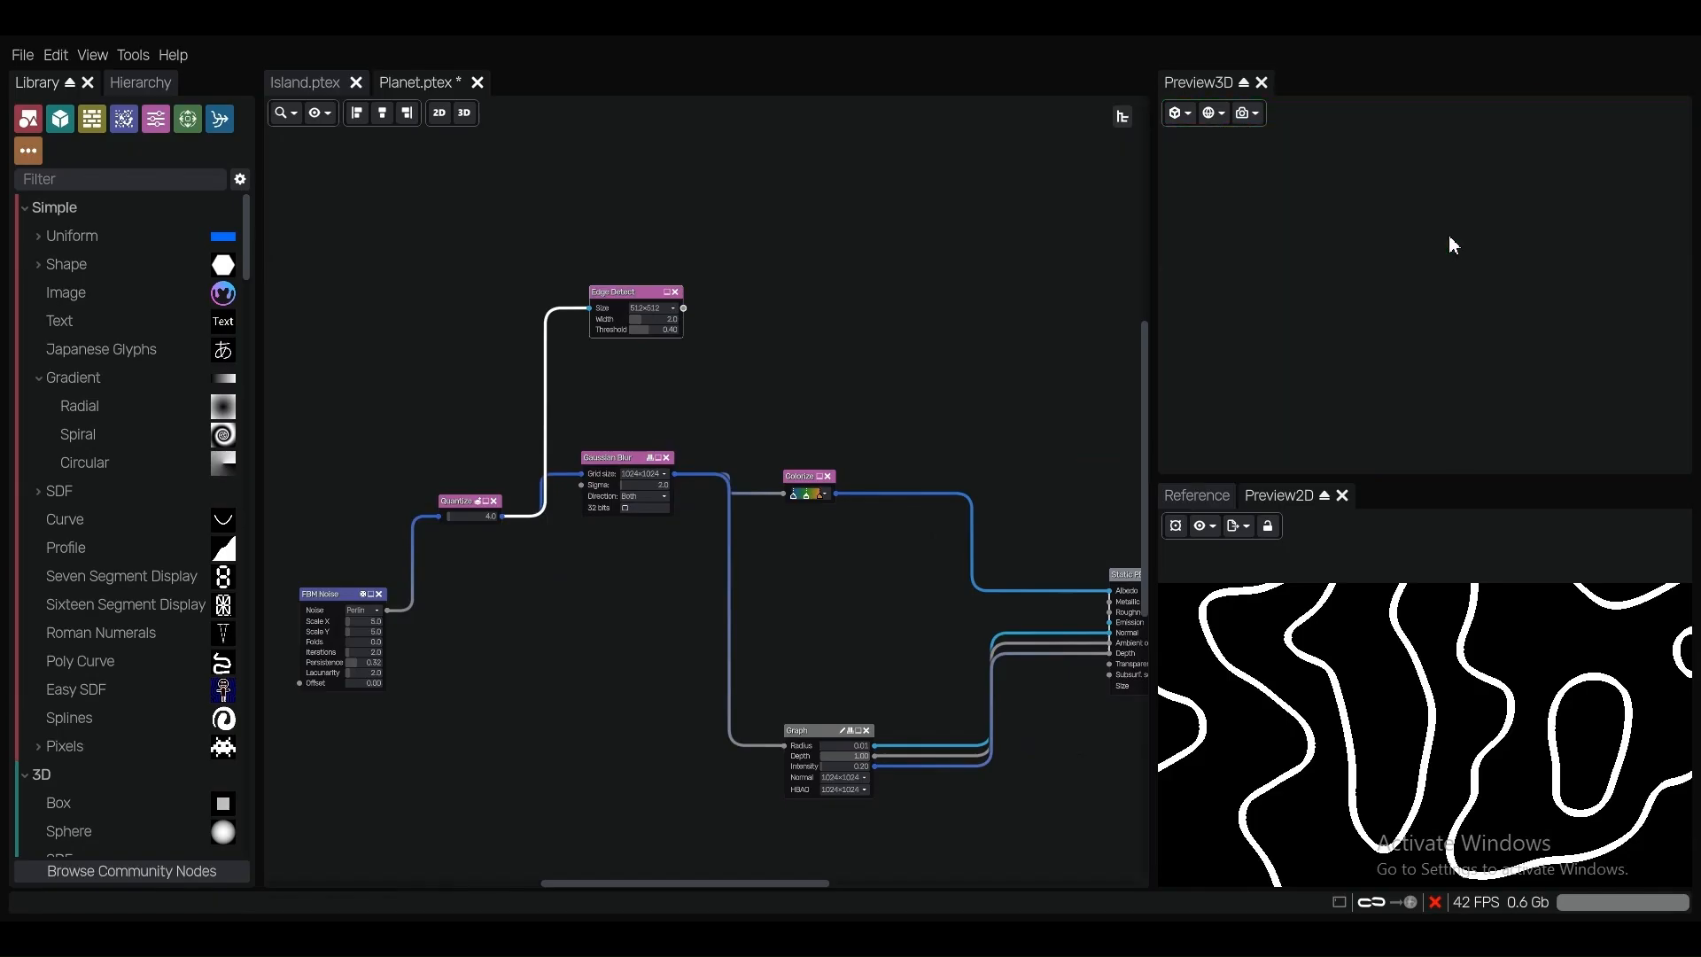
{"action": "left_click_drag", "start_coordinate": [1463, 257], "coordinate": [1385, 263]}
{"action": "scroll", "coordinate": [1348, 249], "scroll_direction": "up", "scroll_amount": 5}
{"action": "scroll", "coordinate": [1349, 244], "scroll_direction": "down", "scroll_amount": 4}
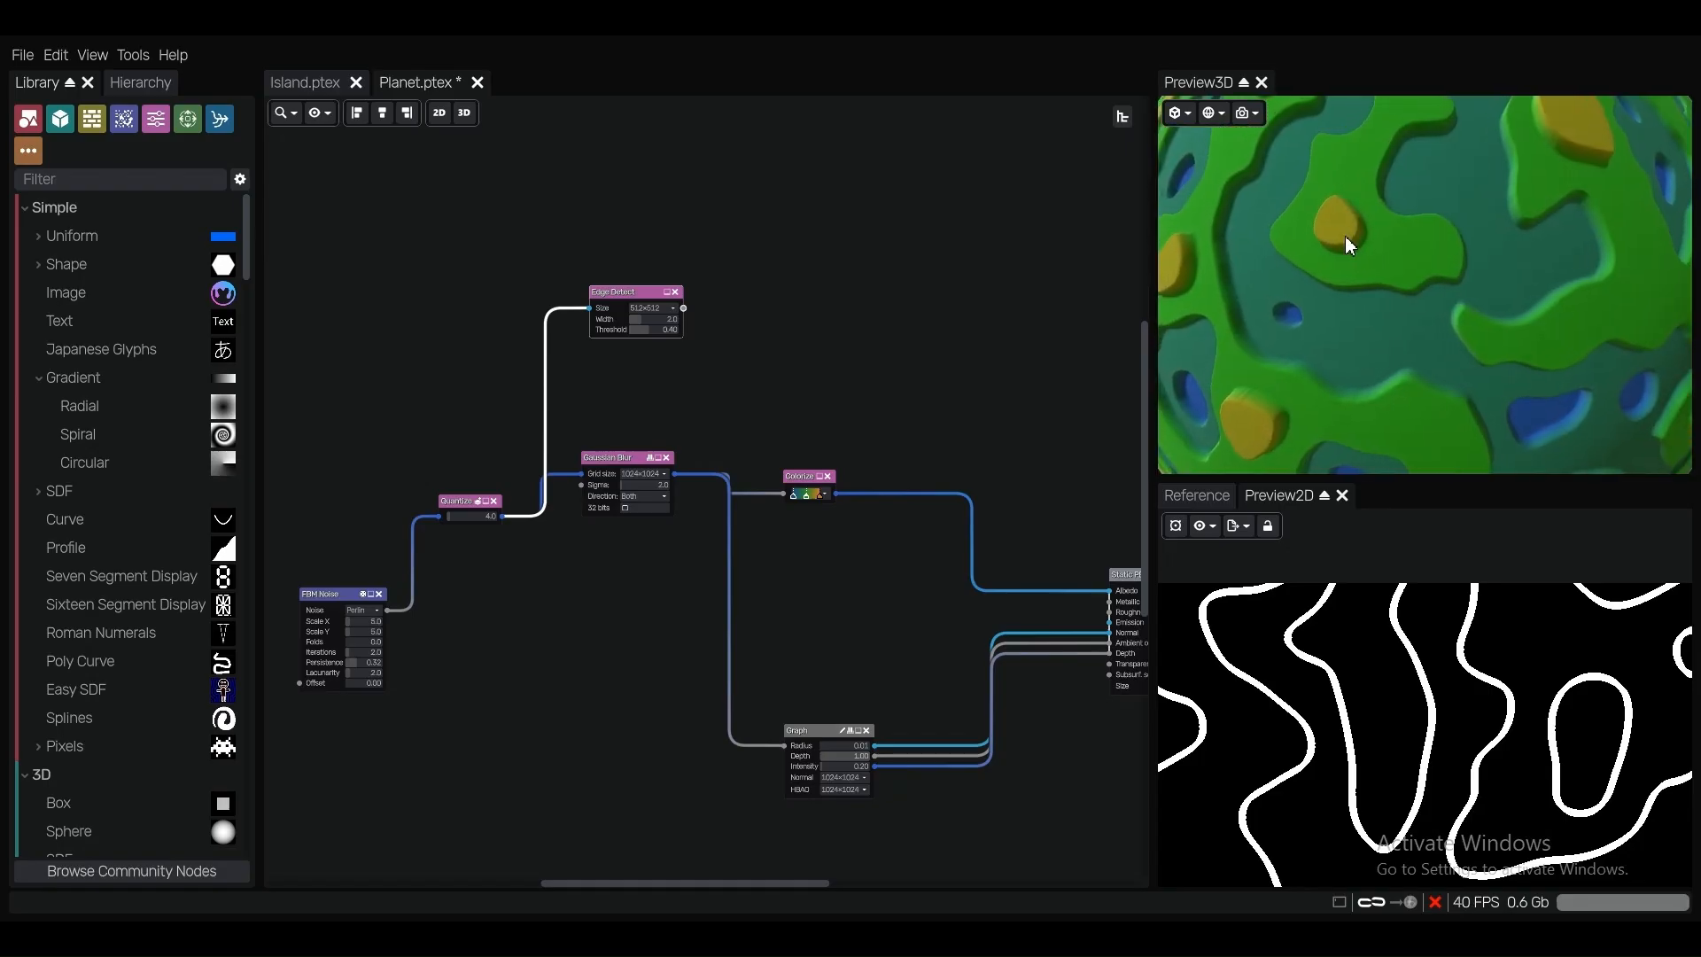
{"action": "scroll", "coordinate": [1349, 266], "scroll_direction": "down", "scroll_amount": 4}
{"action": "left_click_drag", "start_coordinate": [1367, 259], "coordinate": [1396, 227]}
{"action": "scroll", "coordinate": [996, 317], "scroll_direction": "down", "scroll_amount": 2}
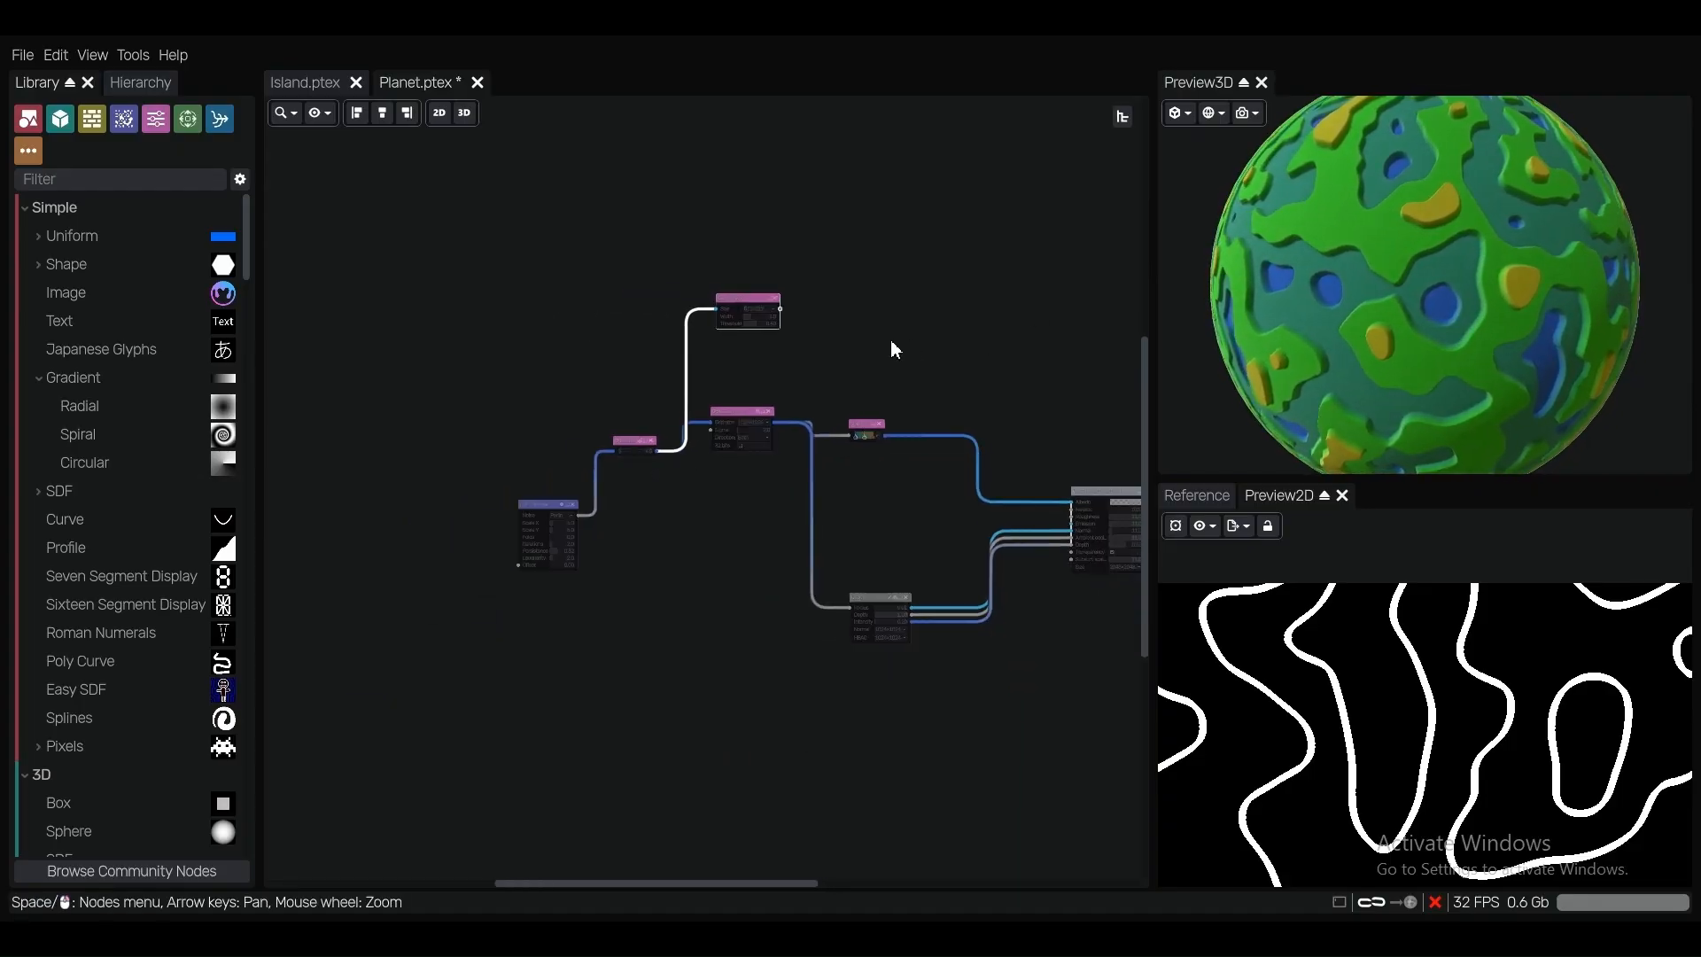
Change the end stop of the Colorize gradient to the deeper orange c76b1a.
{"action": "scroll", "coordinate": [824, 372], "scroll_direction": "up", "scroll_amount": 3}
{"action": "scroll", "coordinate": [873, 460], "scroll_direction": "up", "scroll_amount": 4}
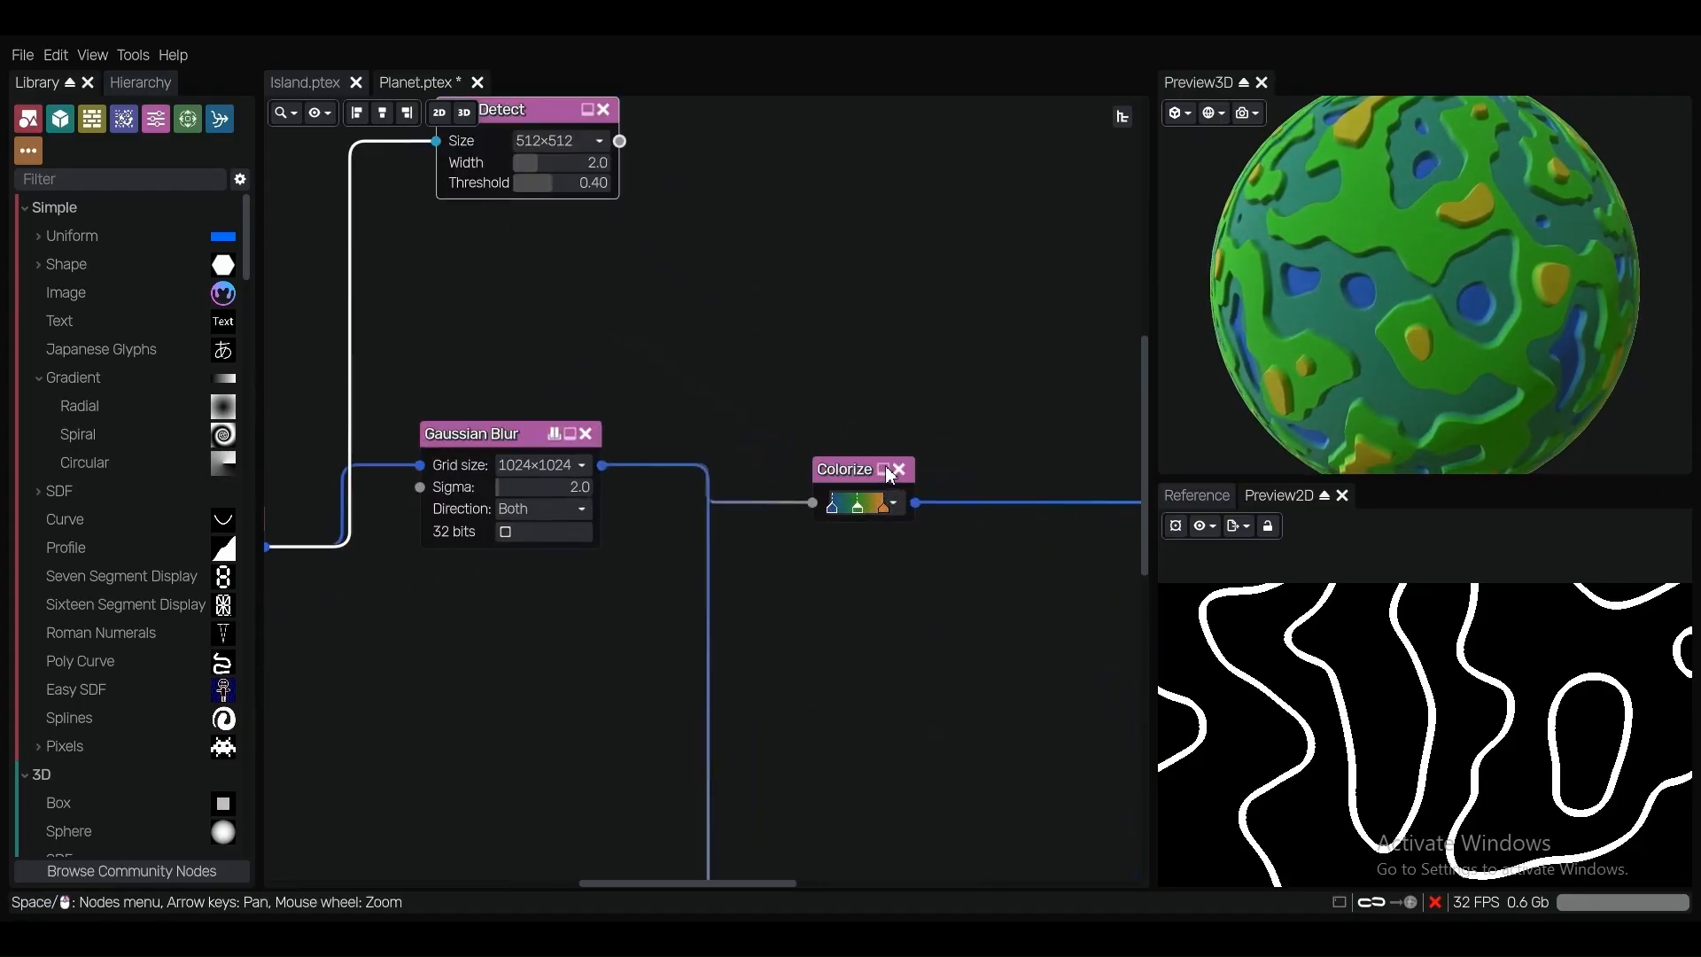
{"action": "left_click", "coordinate": [894, 511]}
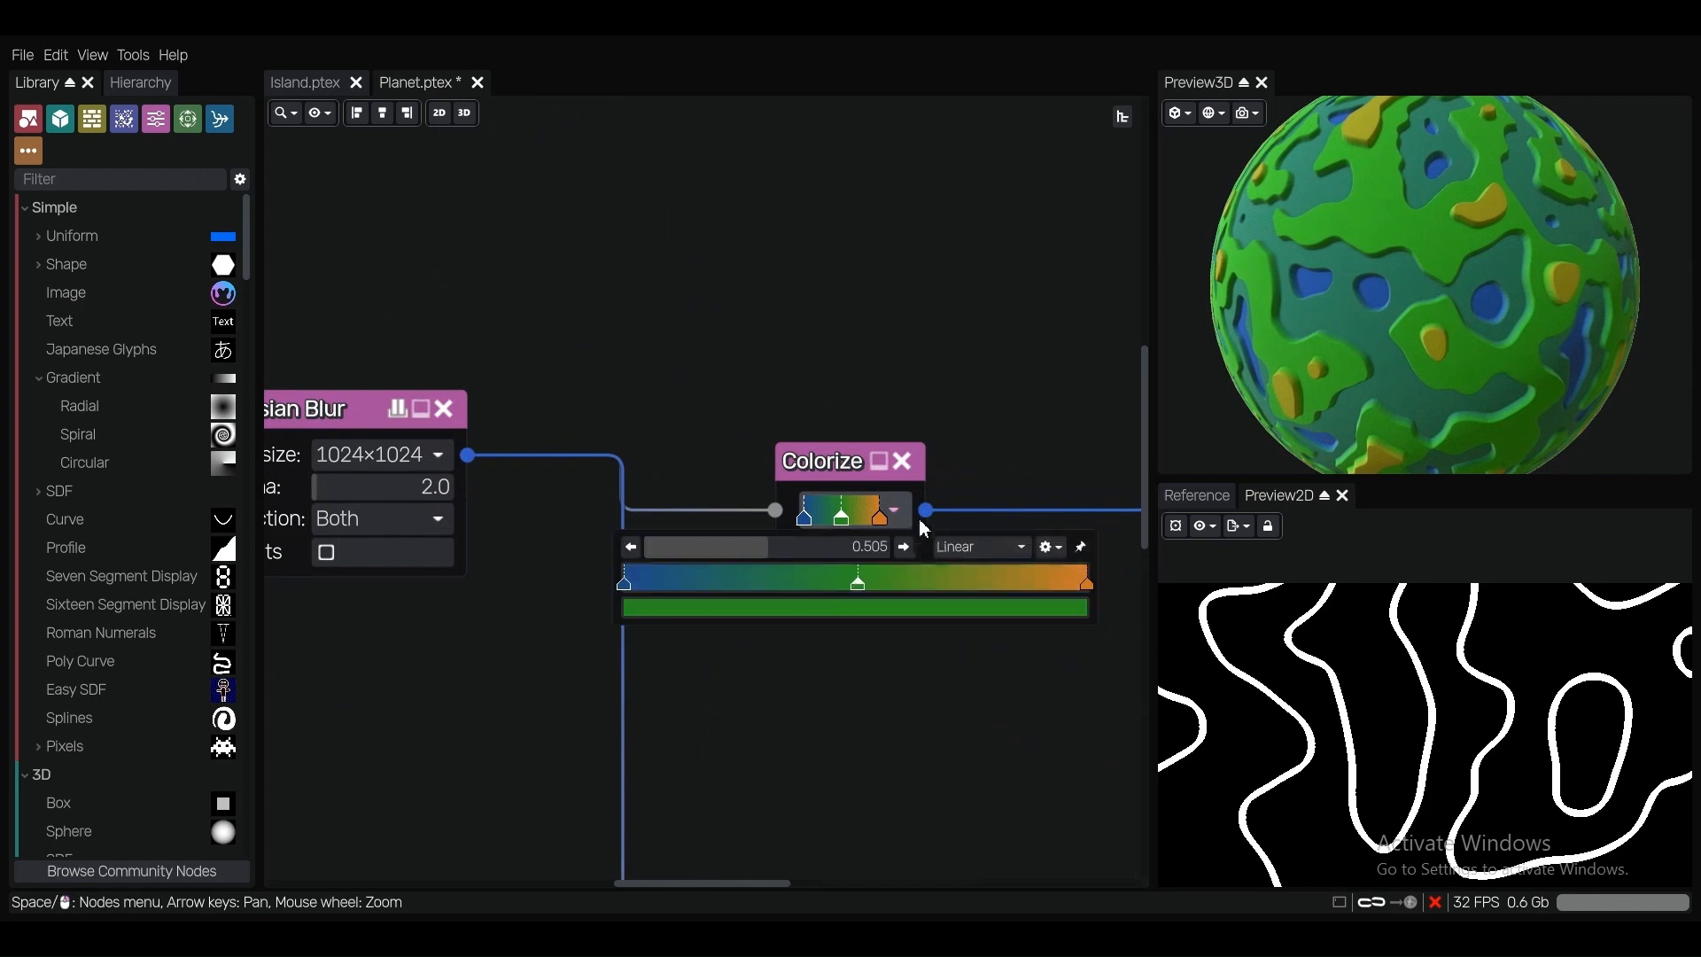
{"action": "left_click", "coordinate": [1087, 585]}
{"action": "left_click", "coordinate": [1072, 609]}
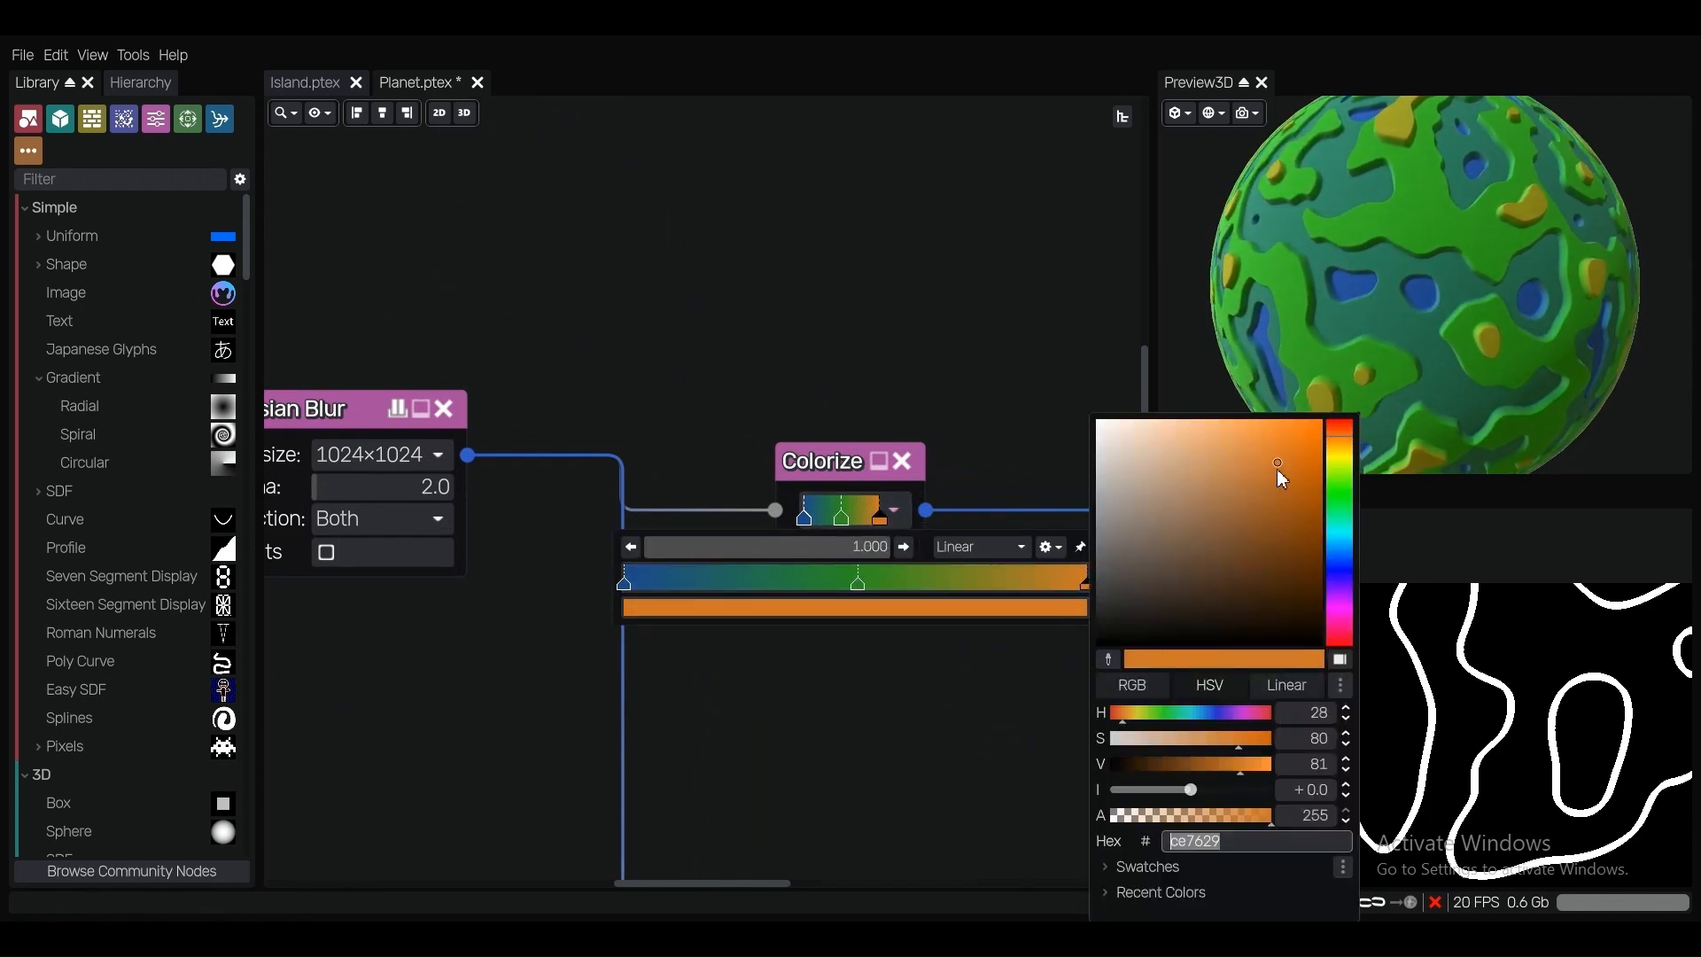
{"action": "mouse_move", "coordinate": [1280, 479]}
{"action": "left_mouse_down"}
{"action": "mouse_move", "coordinate": [1288, 503]}
{"action": "mouse_move", "coordinate": [1293, 468]}
{"action": "left_mouse_up"}
{"action": "left_click", "coordinate": [890, 295]}
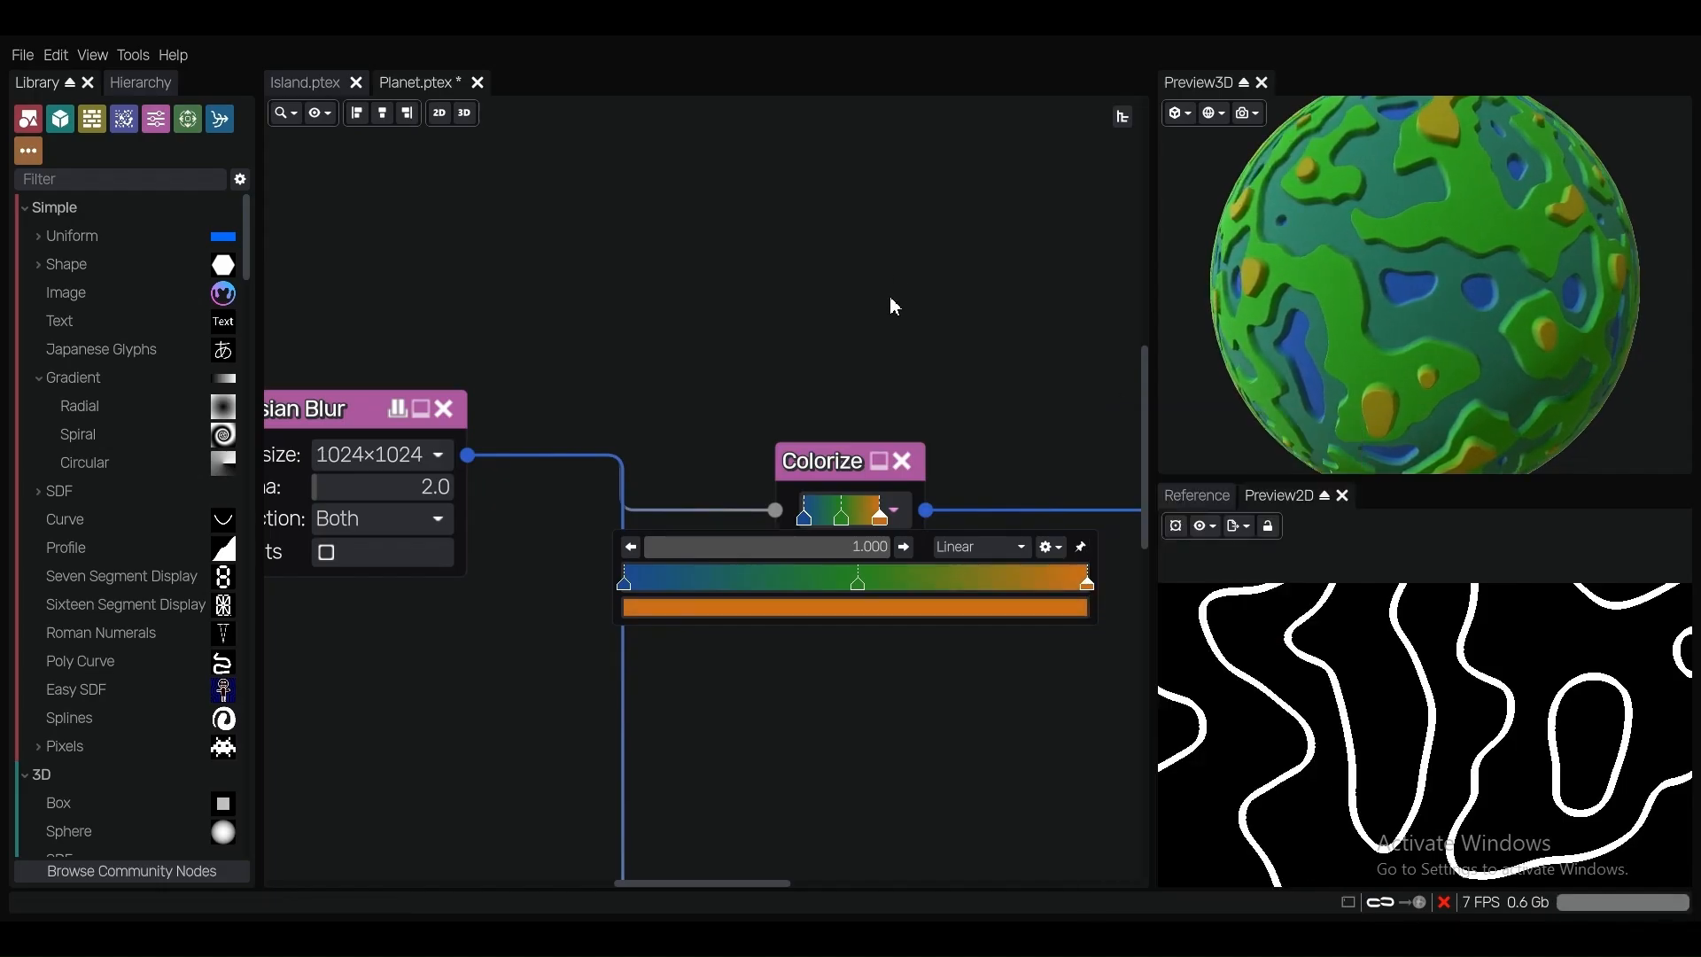
{"action": "left_click", "coordinate": [889, 298]}
Move Colorize farther from the Gaussian Blur and add an Auto Tones node fed by the blur's output.
{"action": "scroll", "coordinate": [890, 300], "scroll_direction": "down", "scroll_amount": 5}
{"action": "middle_click_drag", "start_coordinate": [786, 339], "coordinate": [710, 351]}
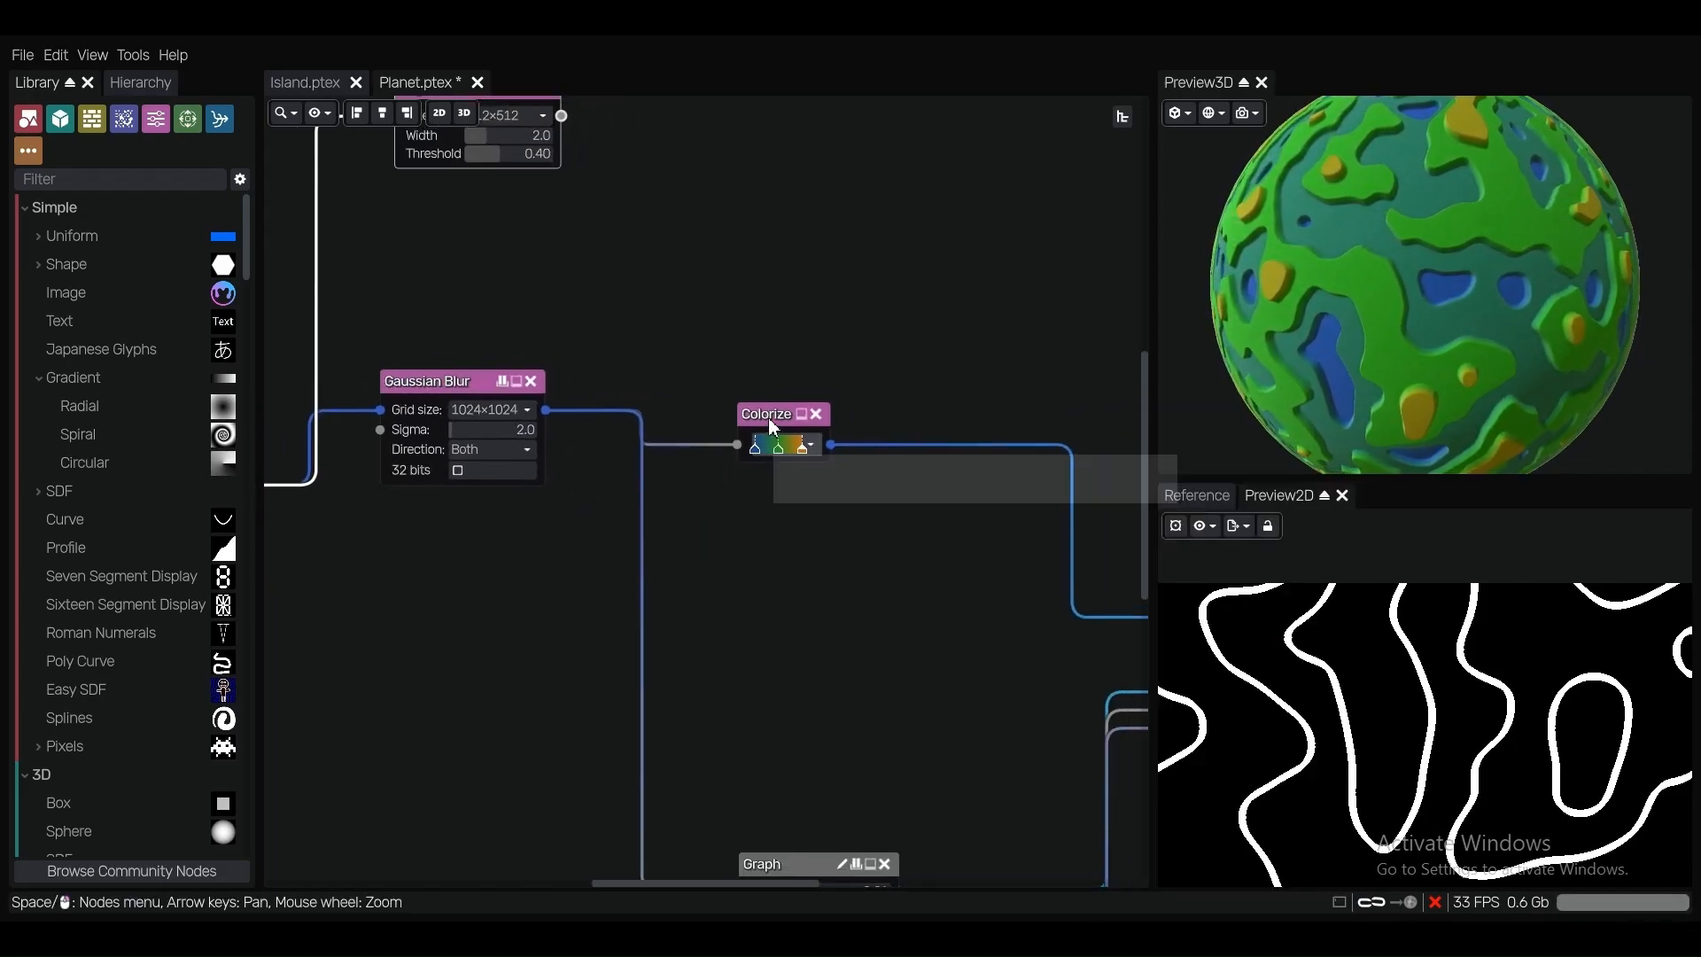
{"action": "left_click_drag", "start_coordinate": [771, 411], "coordinate": [943, 391]}
{"action": "left_click_drag", "start_coordinate": [551, 410], "coordinate": [624, 348]}
{"action": "type", "text": "auto"}
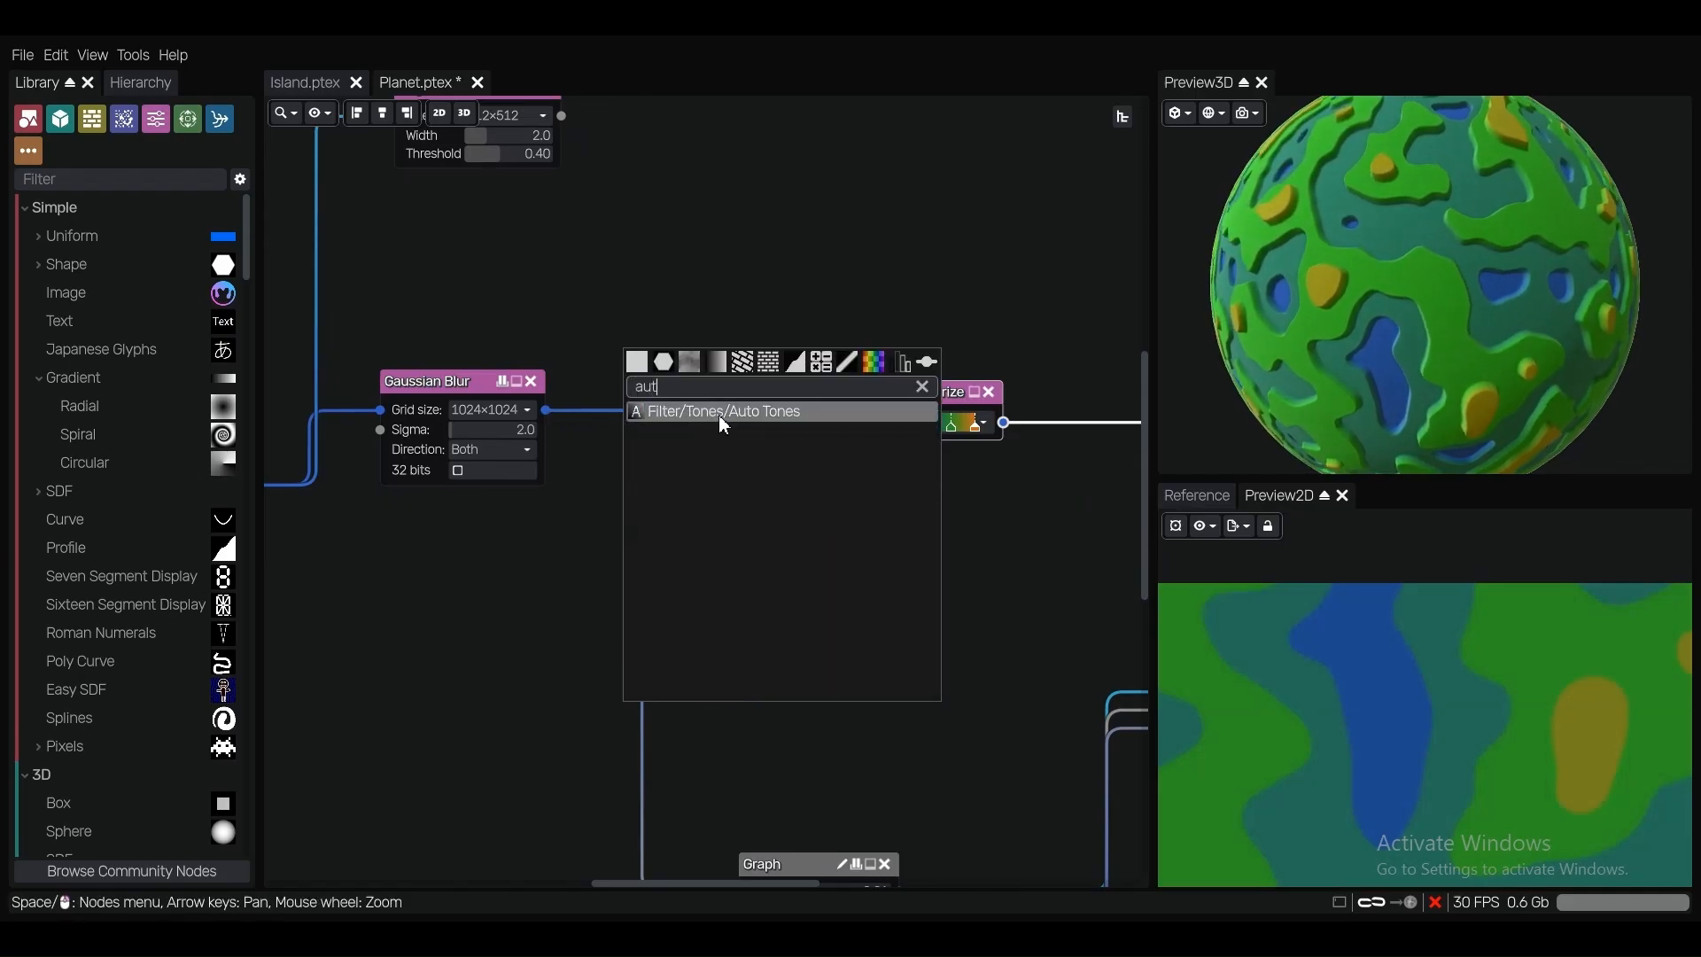
{"action": "left_click", "coordinate": [719, 412]}
Set the Auto Tones size to 1024×1024, connect its output to Colorize, and position it between the two nodes.
{"action": "left_click", "coordinate": [728, 346]}
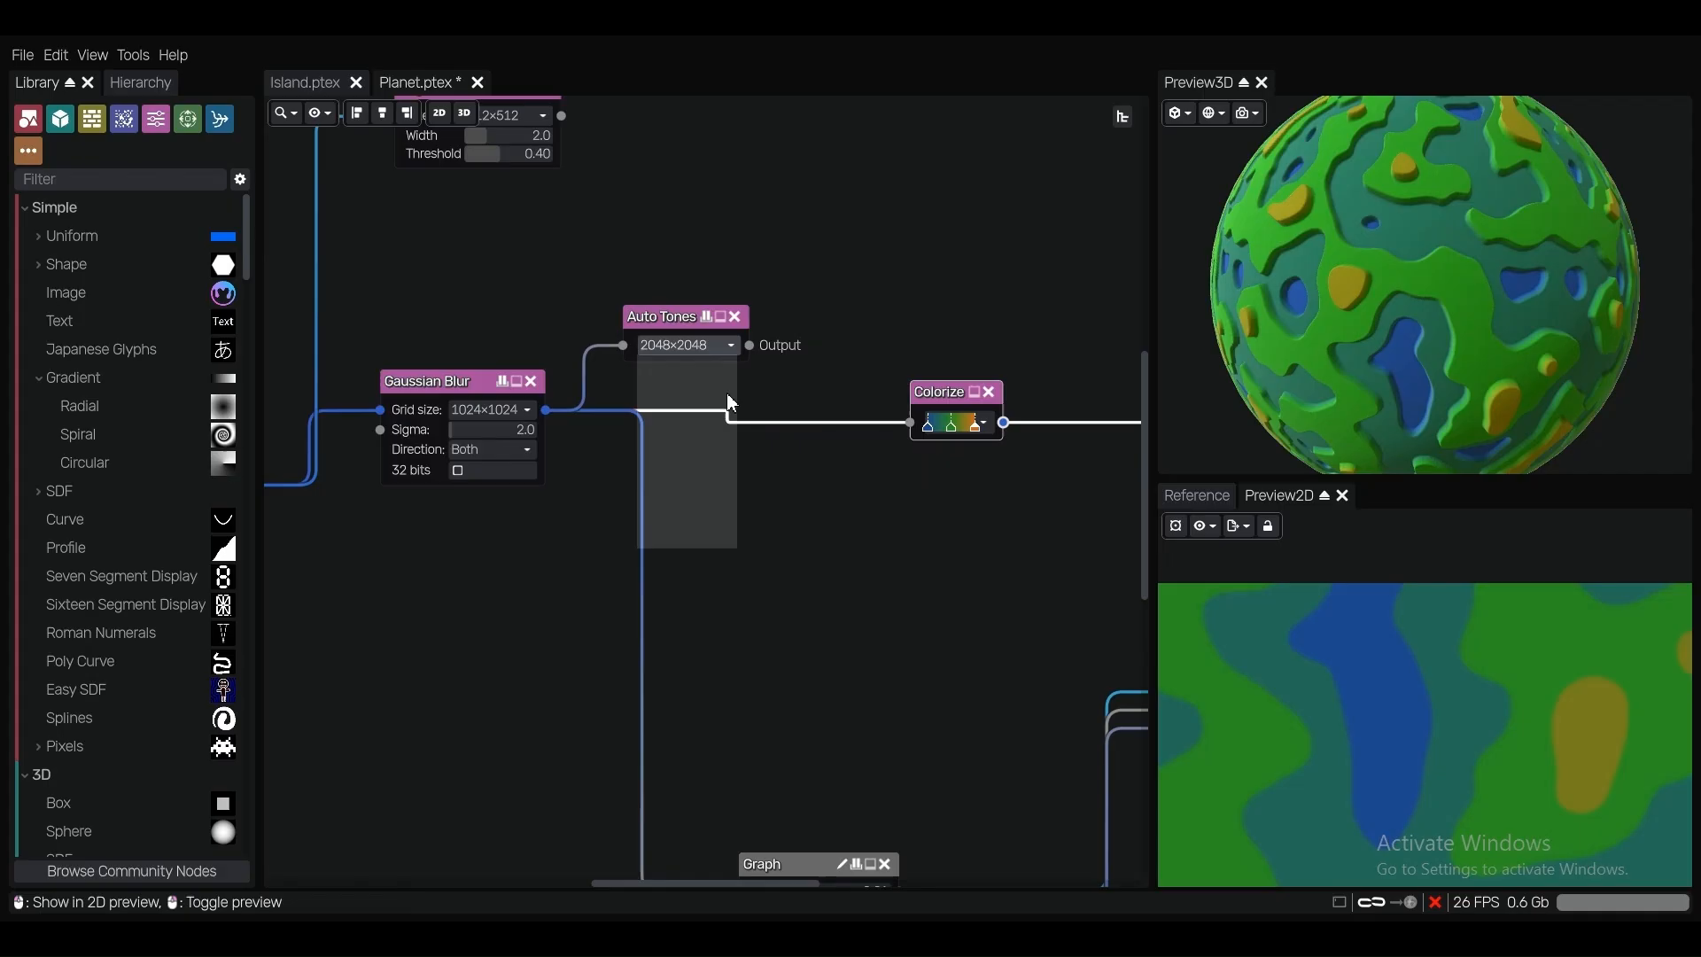
{"action": "left_click", "coordinate": [709, 481]}
{"action": "left_click_drag", "start_coordinate": [749, 347], "coordinate": [884, 423]}
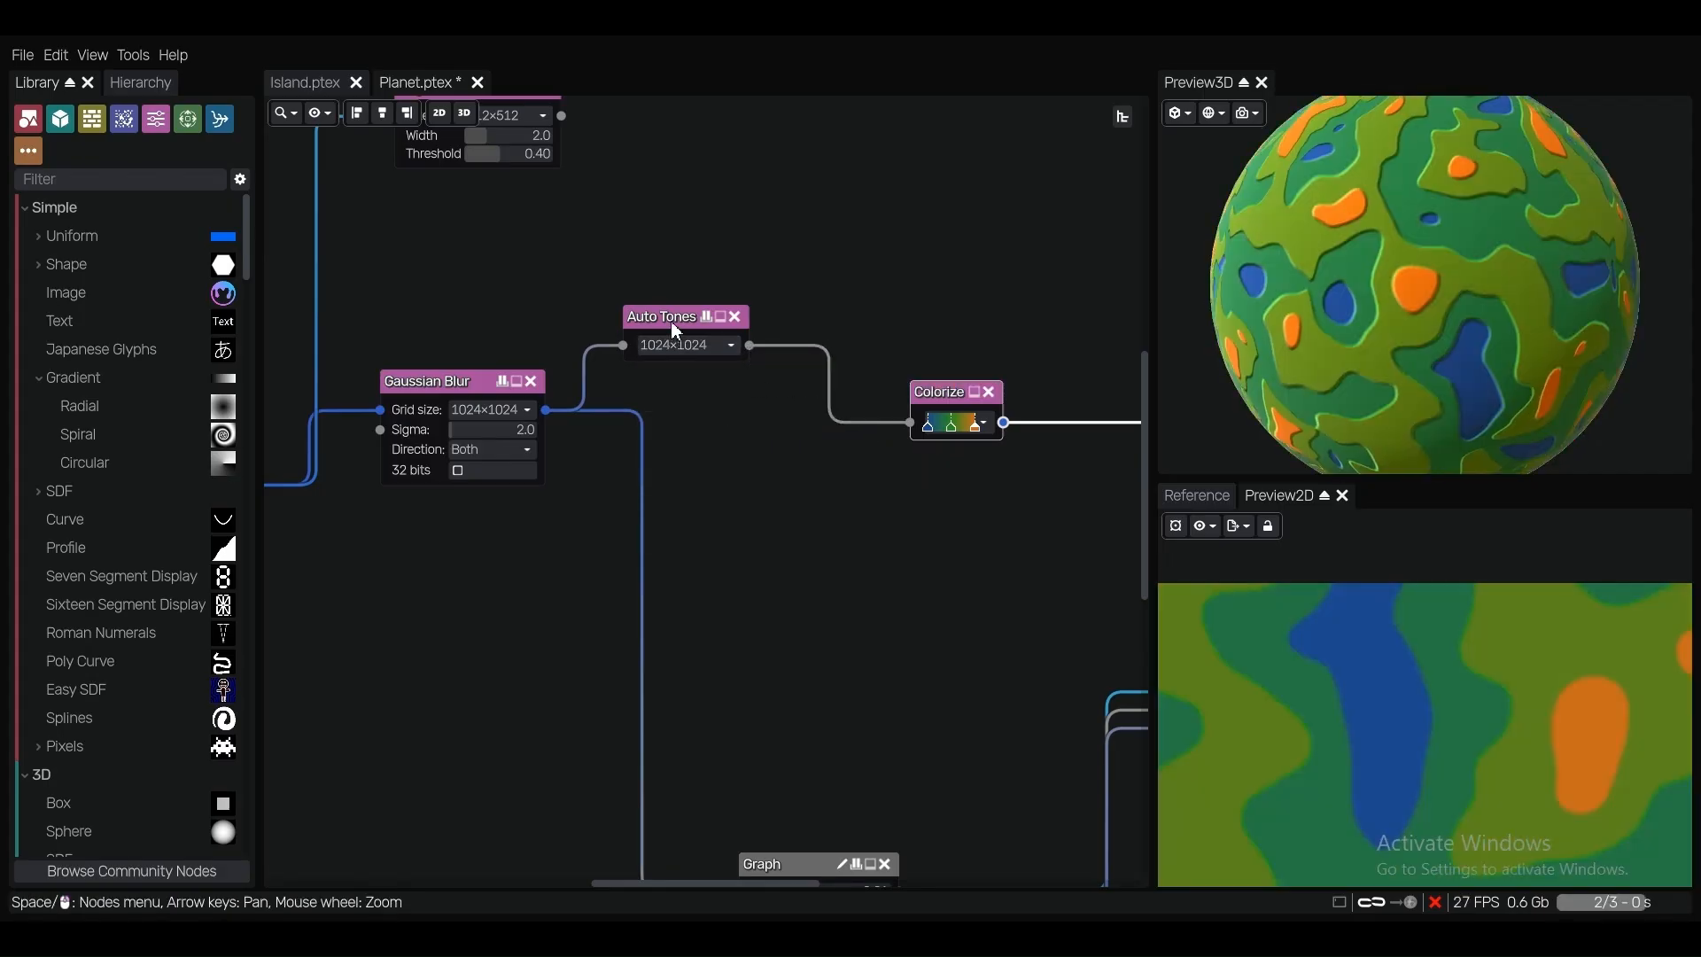
{"action": "left_click_drag", "start_coordinate": [671, 321], "coordinate": [716, 372]}
Darken the Colorize gradient's end stop to the brown 8d521d.
{"action": "scroll", "coordinate": [979, 430], "scroll_direction": "up", "scroll_amount": 4}
{"action": "scroll", "coordinate": [985, 440], "scroll_direction": "up", "scroll_amount": 2}
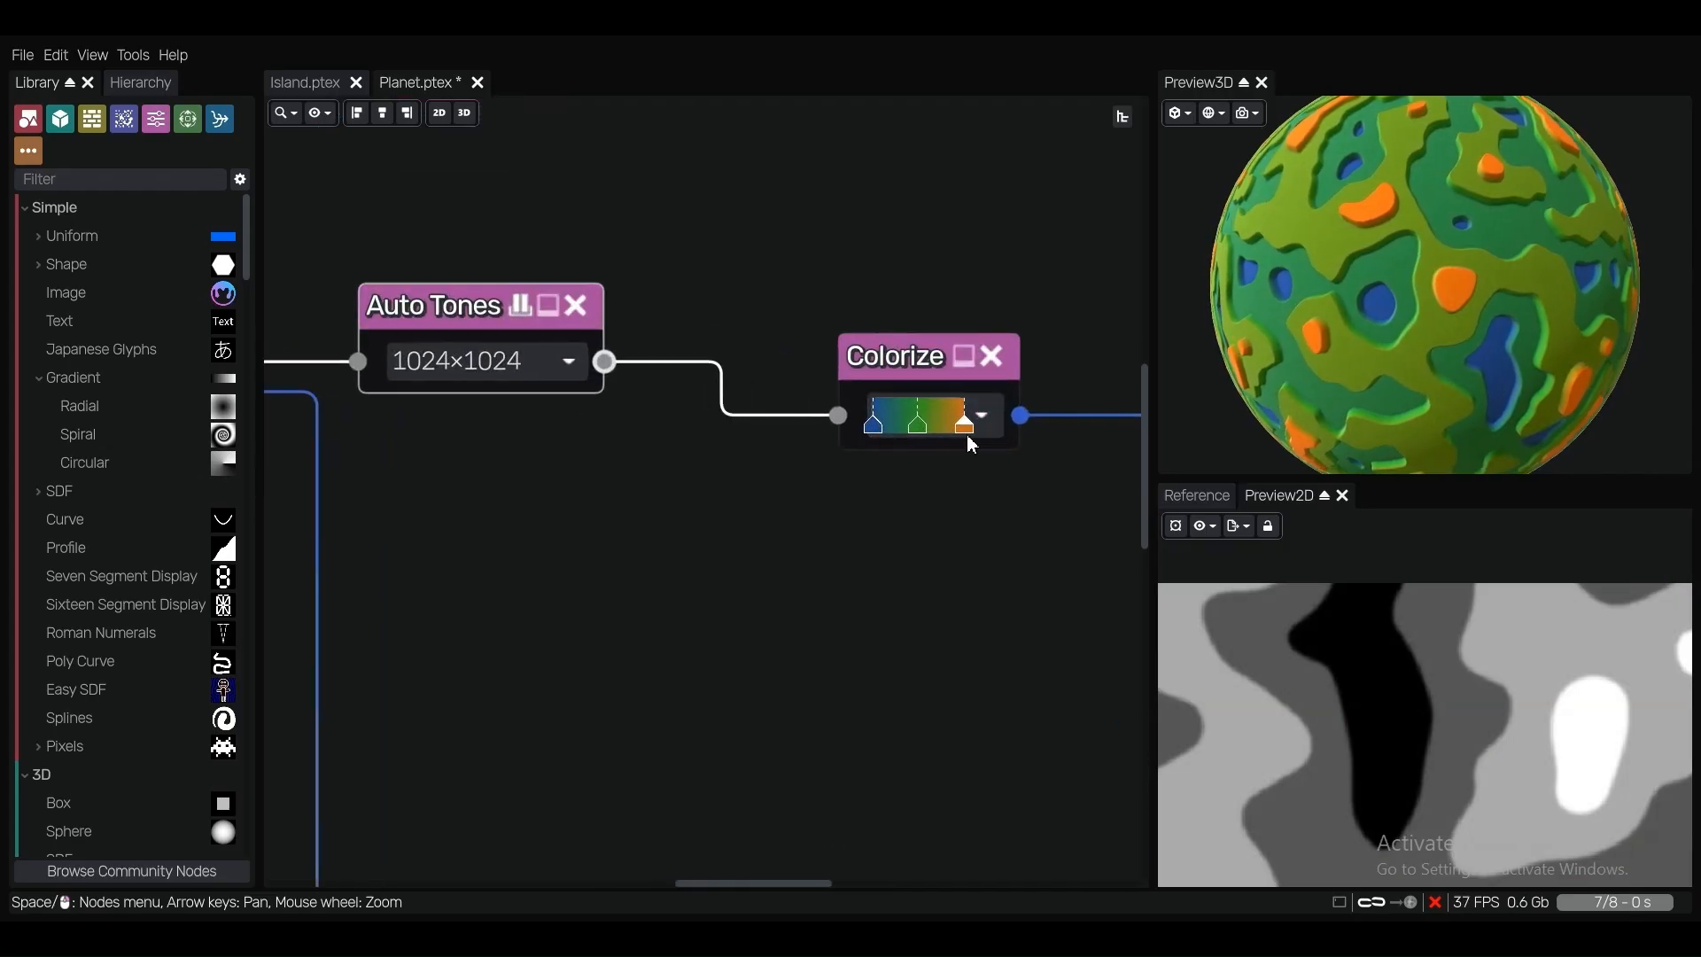
{"action": "left_click", "coordinate": [981, 418]}
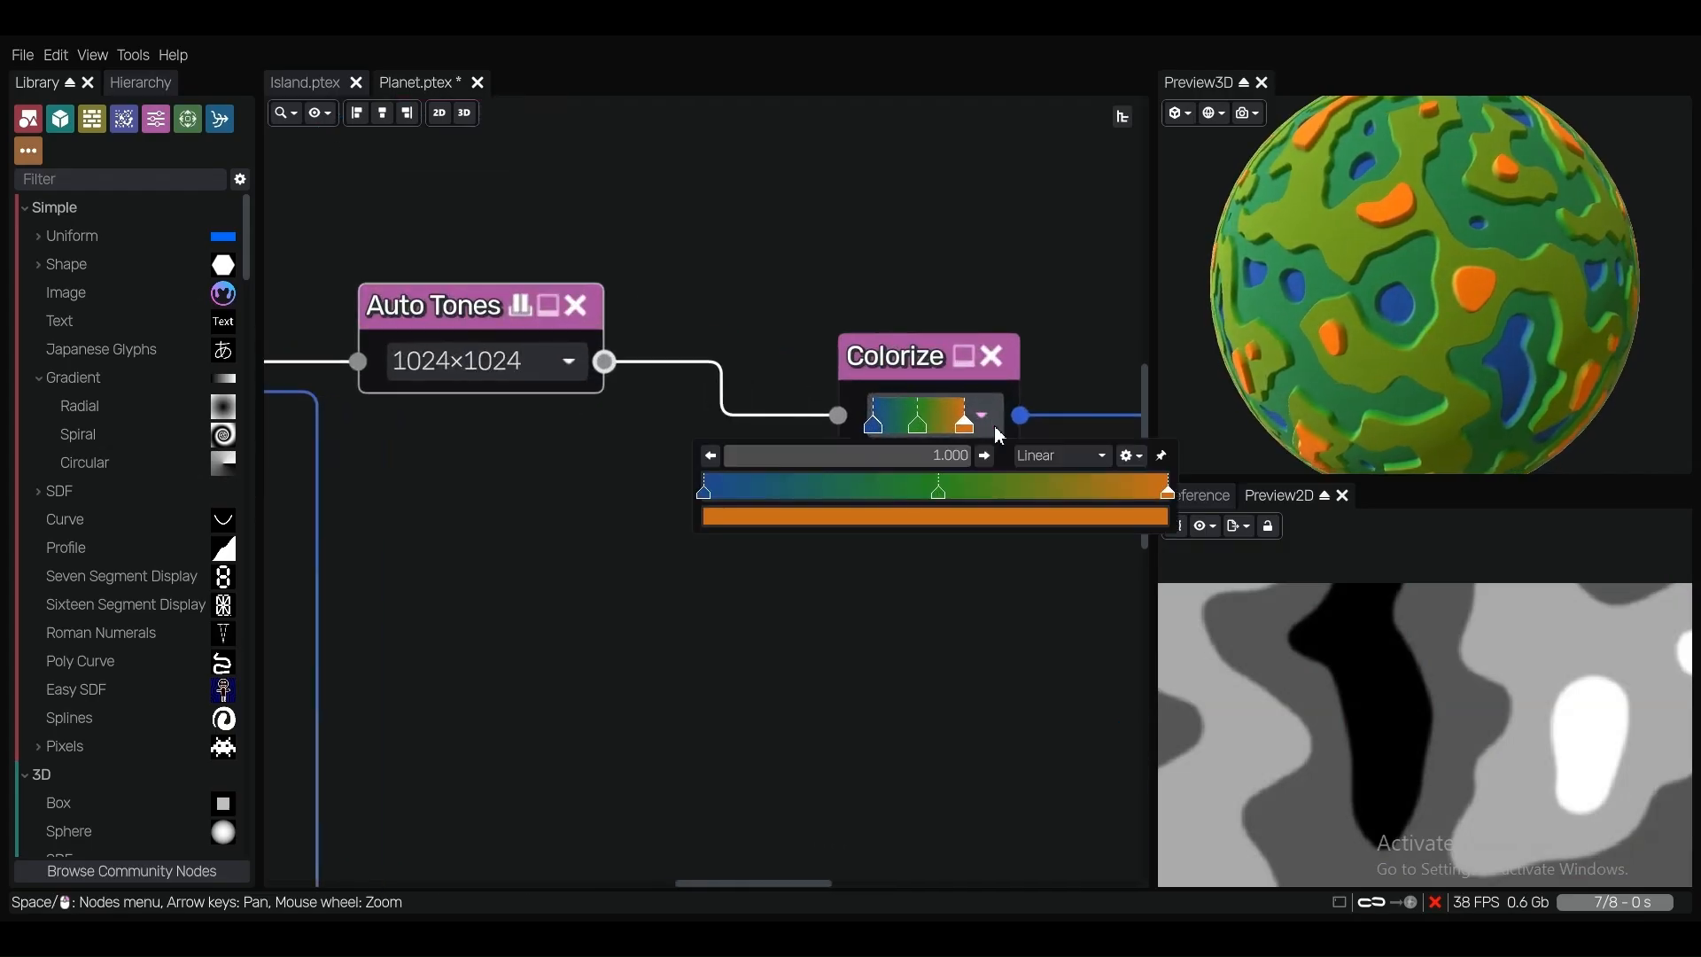
{"action": "double_click", "coordinate": [1169, 493]}
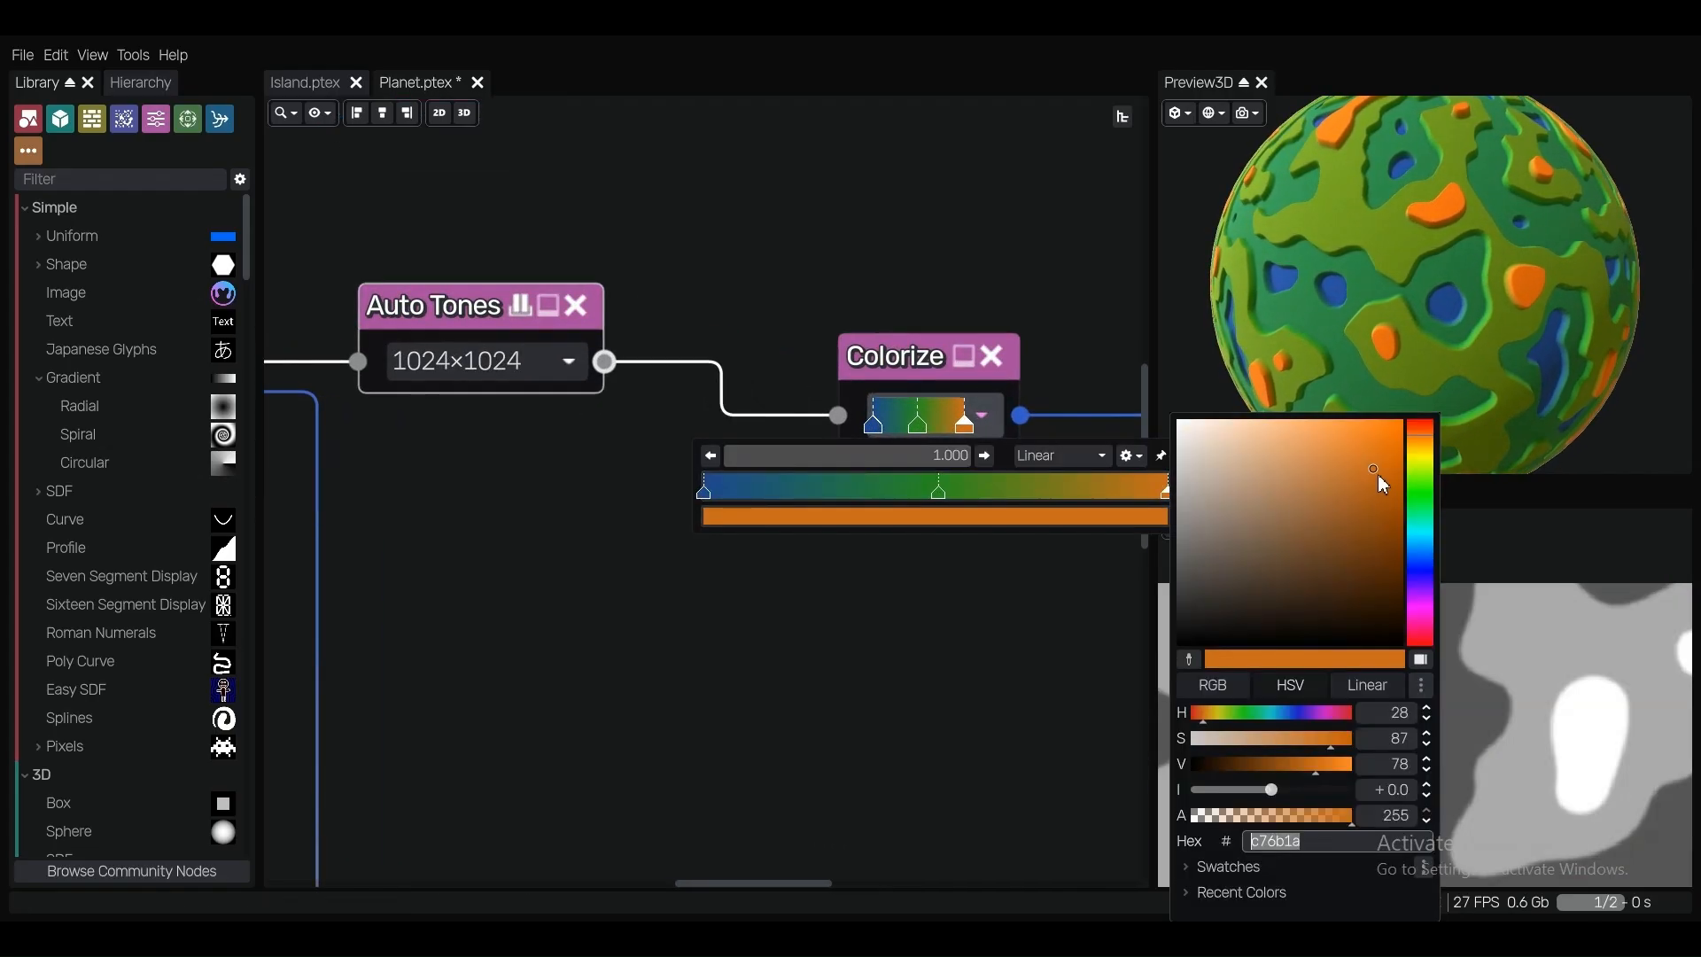
{"action": "left_click_drag", "start_coordinate": [1375, 475], "coordinate": [1357, 522]}
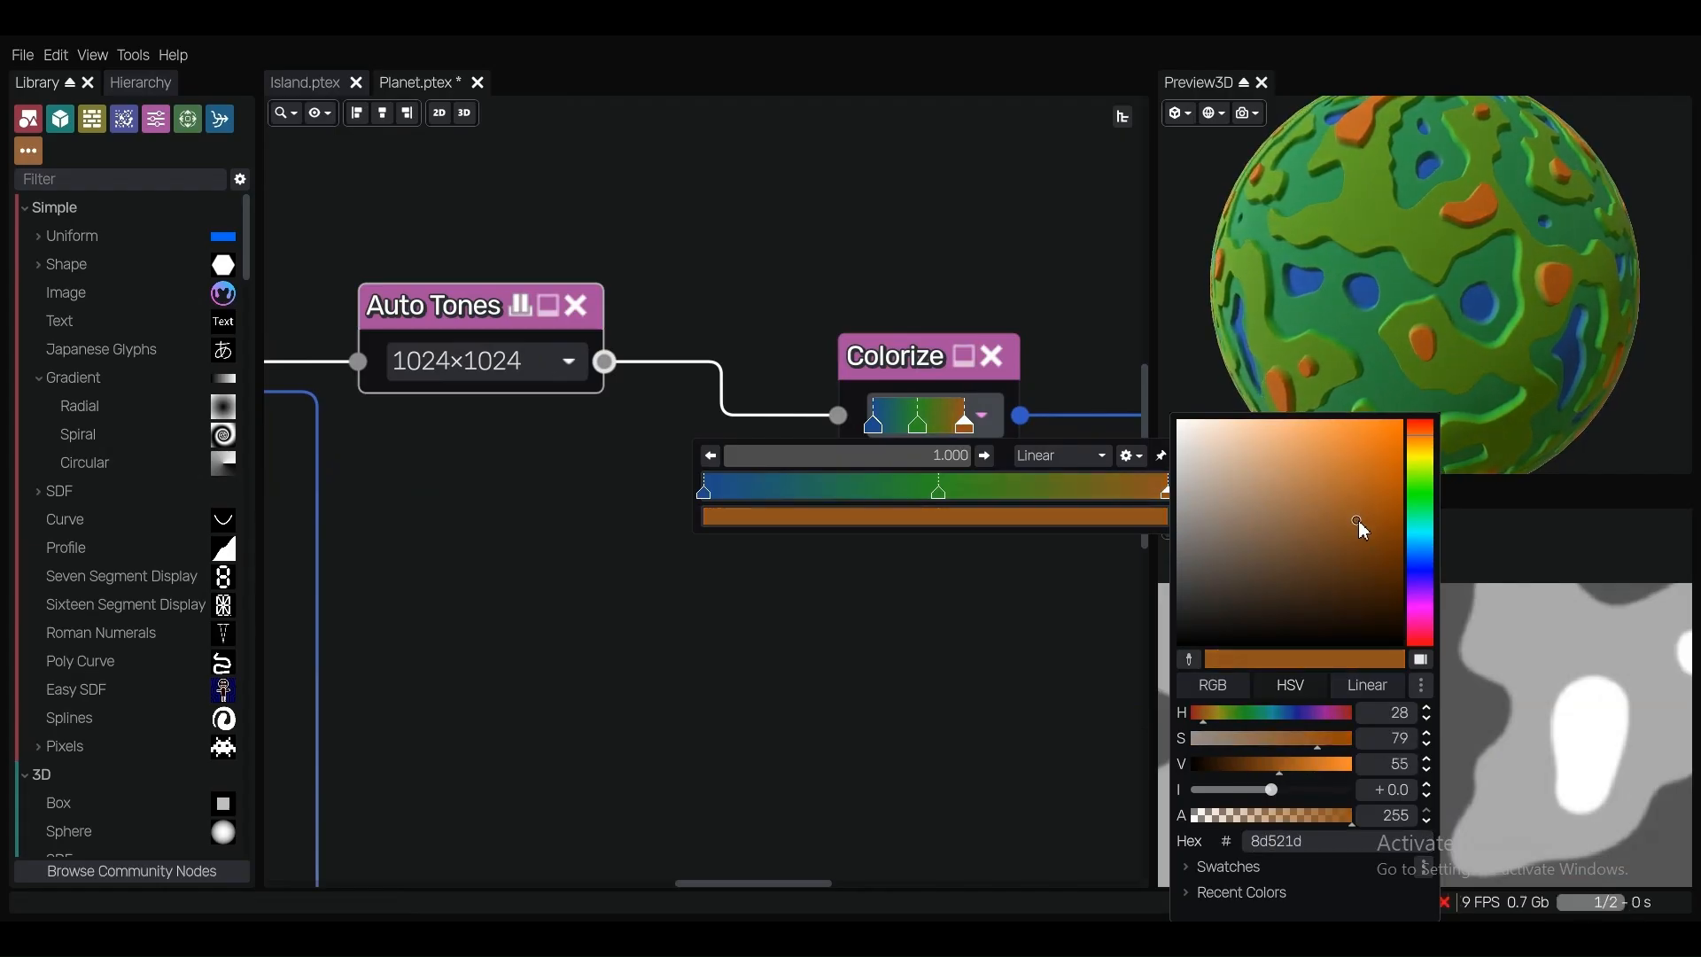
{"action": "left_click", "coordinate": [1000, 280]}
Increase the Quantize node's steps to 5.0 and check the resulting levels in the 2D preview.
{"action": "scroll", "coordinate": [852, 278], "scroll_direction": "down", "scroll_amount": 6}
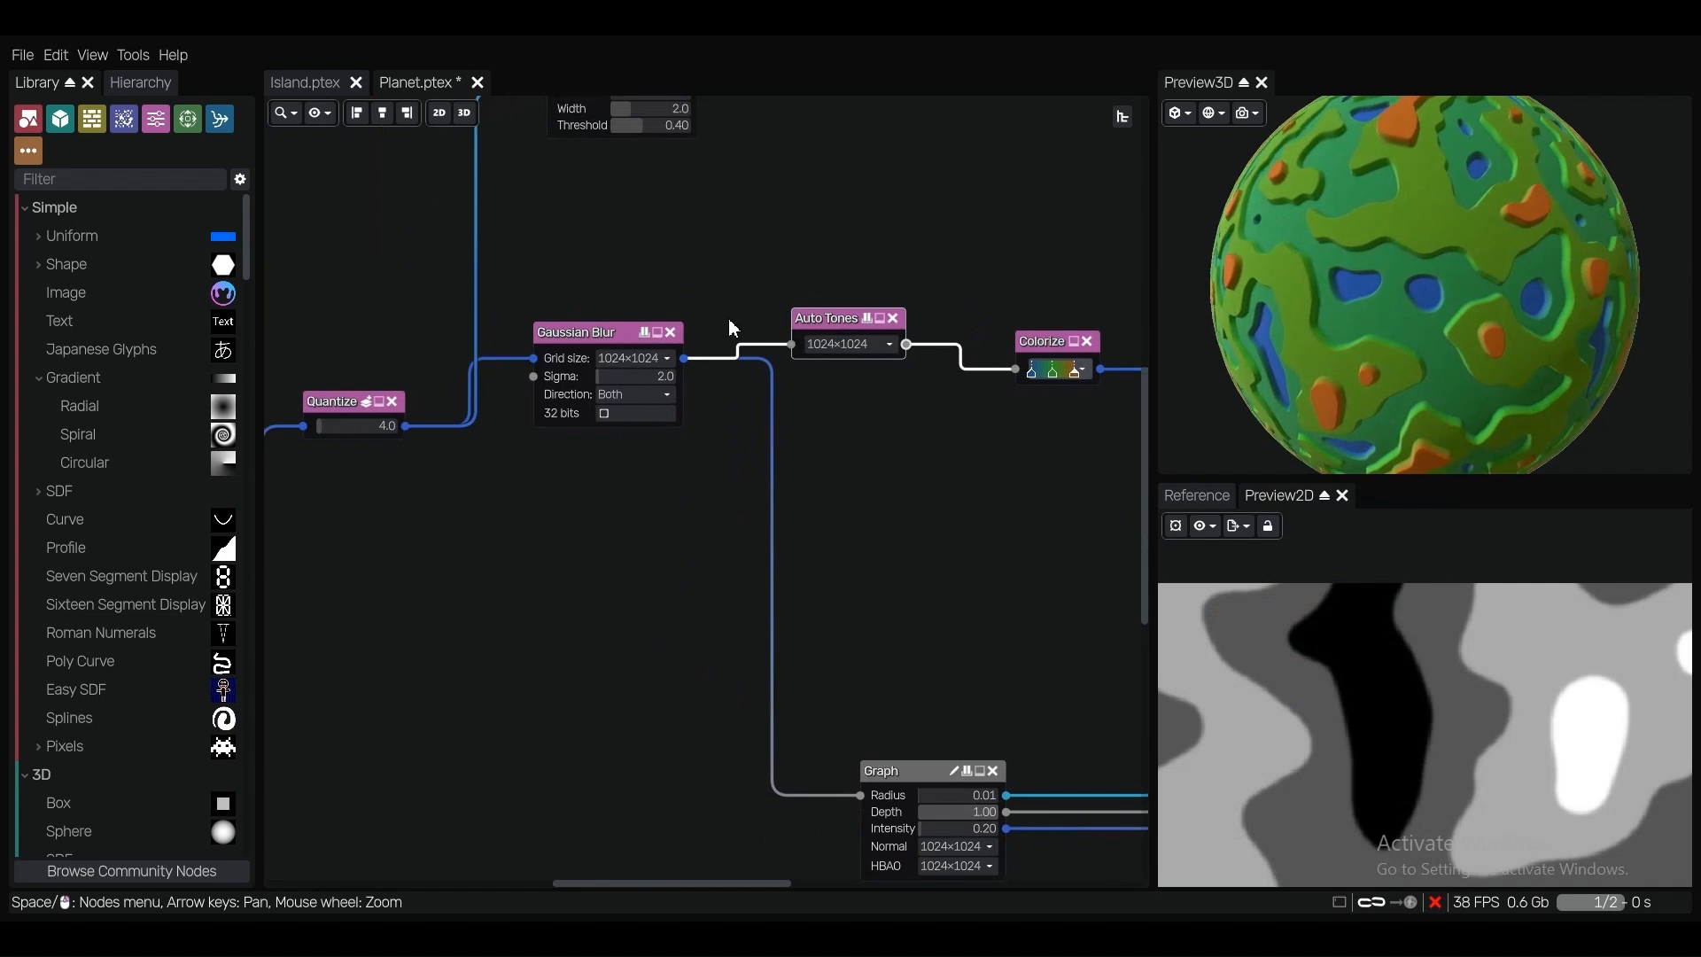
{"action": "scroll", "coordinate": [692, 315], "scroll_direction": "up", "scroll_amount": 4}
{"action": "scroll", "coordinate": [693, 317], "scroll_direction": "down", "scroll_amount": 4}
{"action": "scroll", "coordinate": [701, 342], "scroll_direction": "up", "scroll_amount": 2}
{"action": "scroll", "coordinate": [706, 354], "scroll_direction": "down", "scroll_amount": 3}
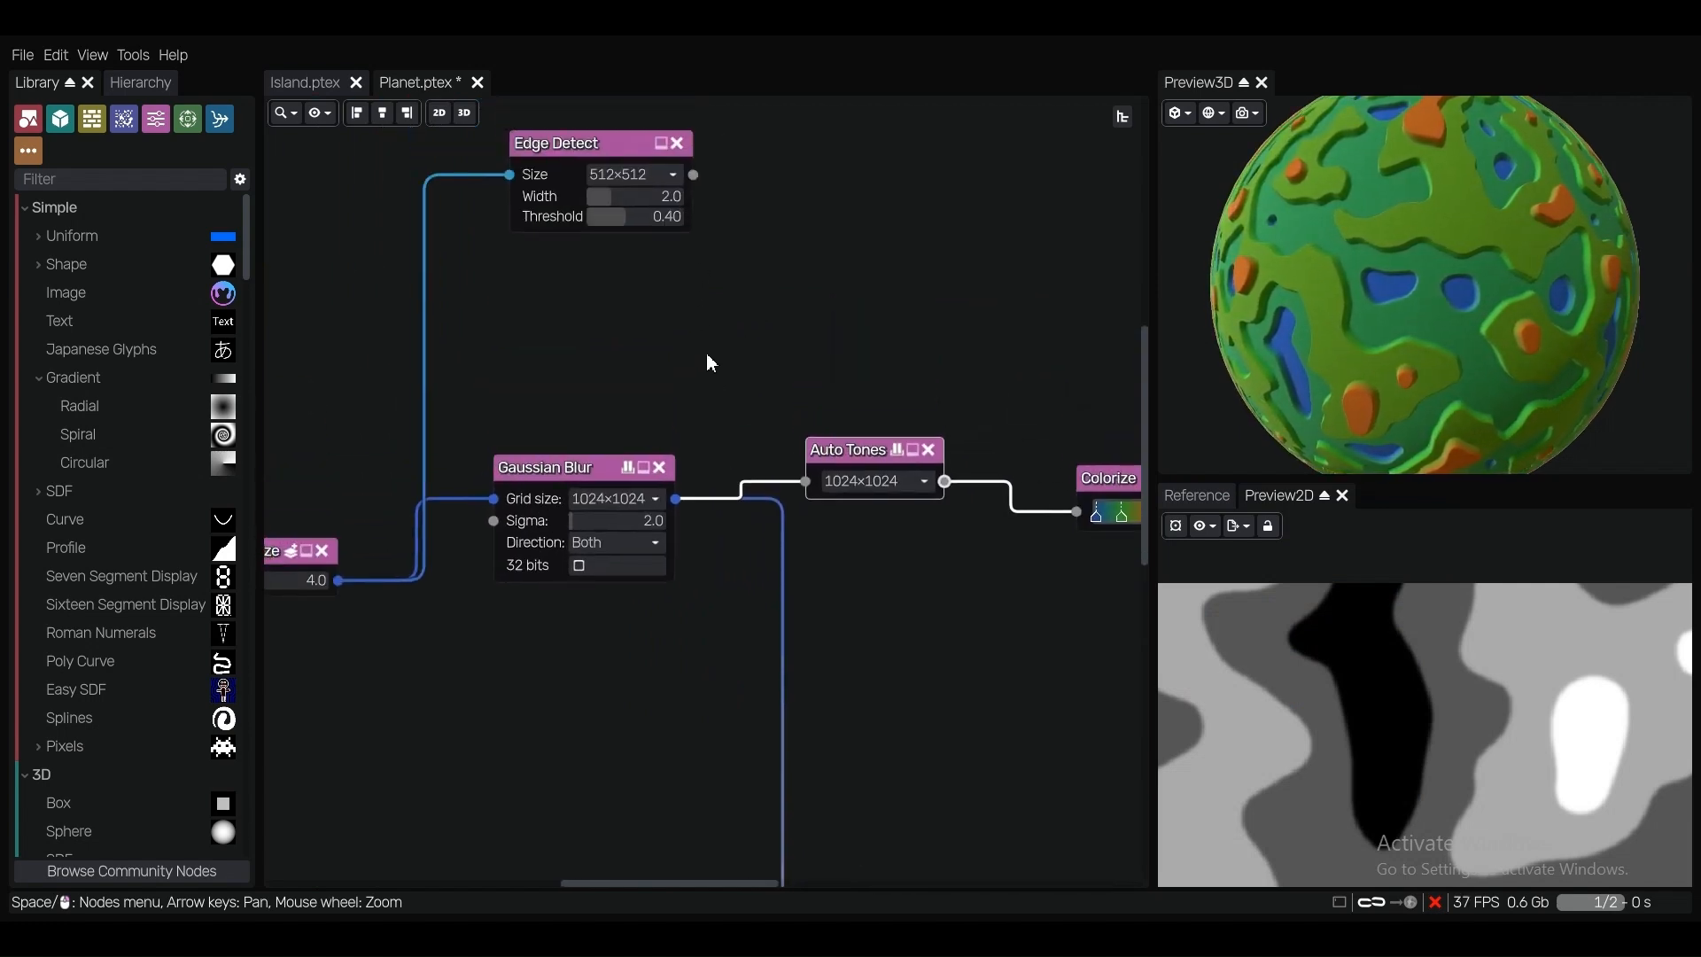
{"action": "scroll", "coordinate": [497, 528], "scroll_direction": "up", "scroll_amount": 5}
{"action": "scroll", "coordinate": [568, 496], "scroll_direction": "up", "scroll_amount": 2}
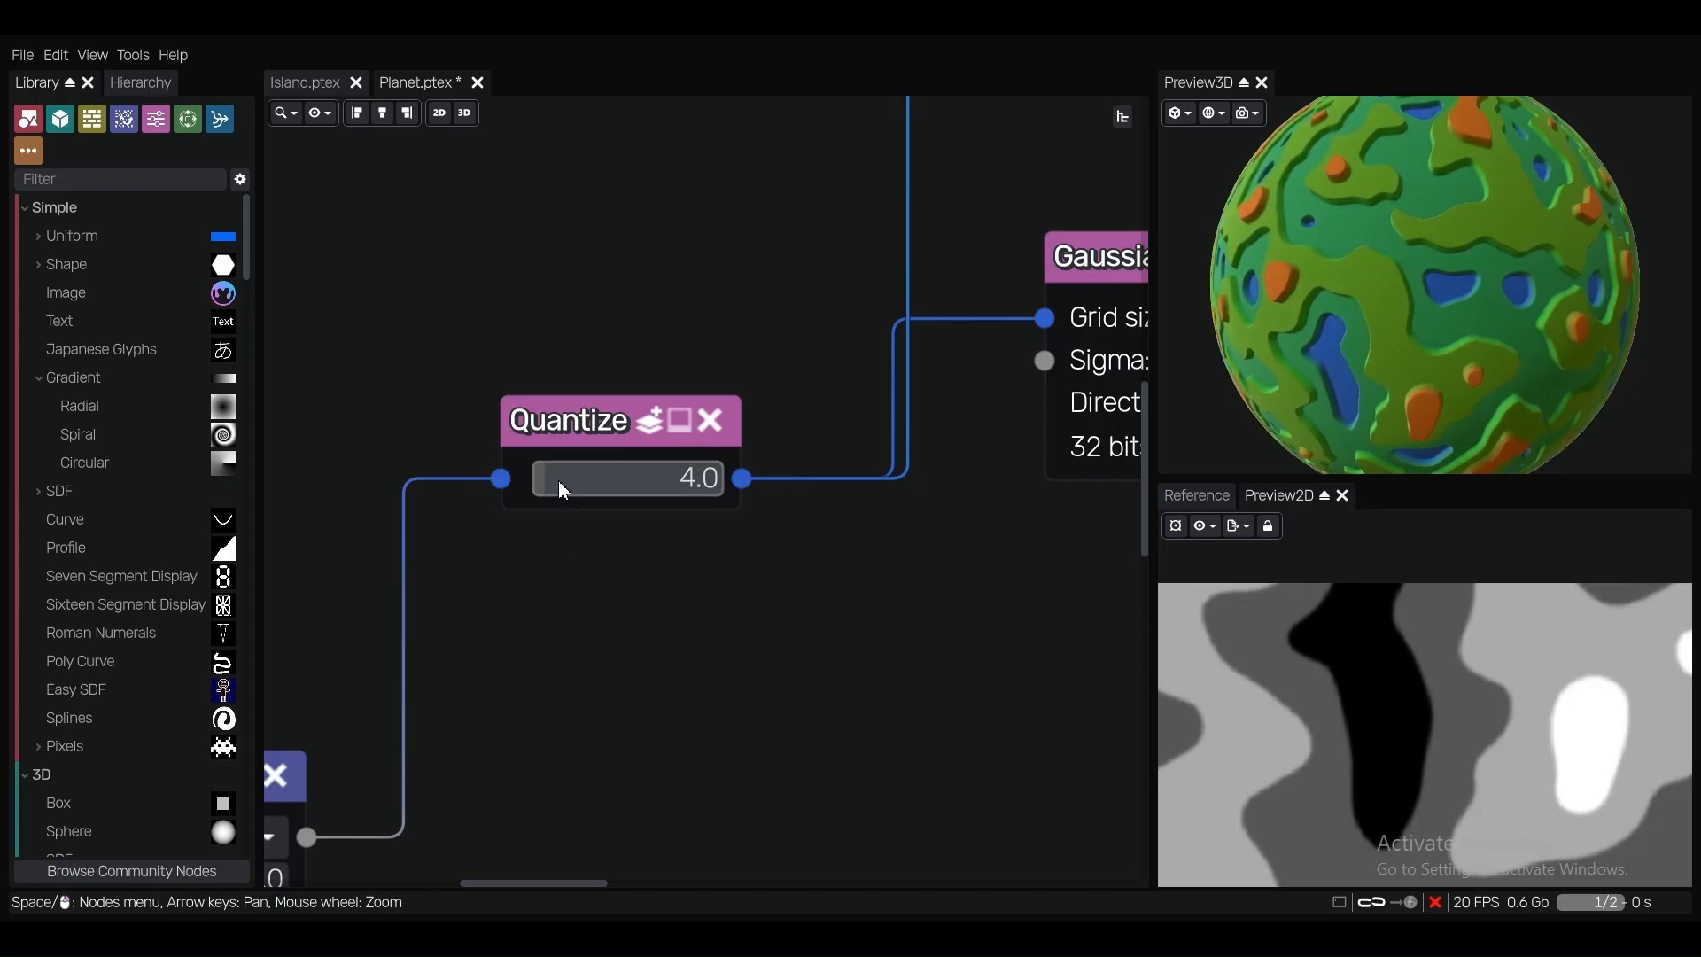
{"action": "left_click_drag", "start_coordinate": [561, 480], "coordinate": [565, 480]}
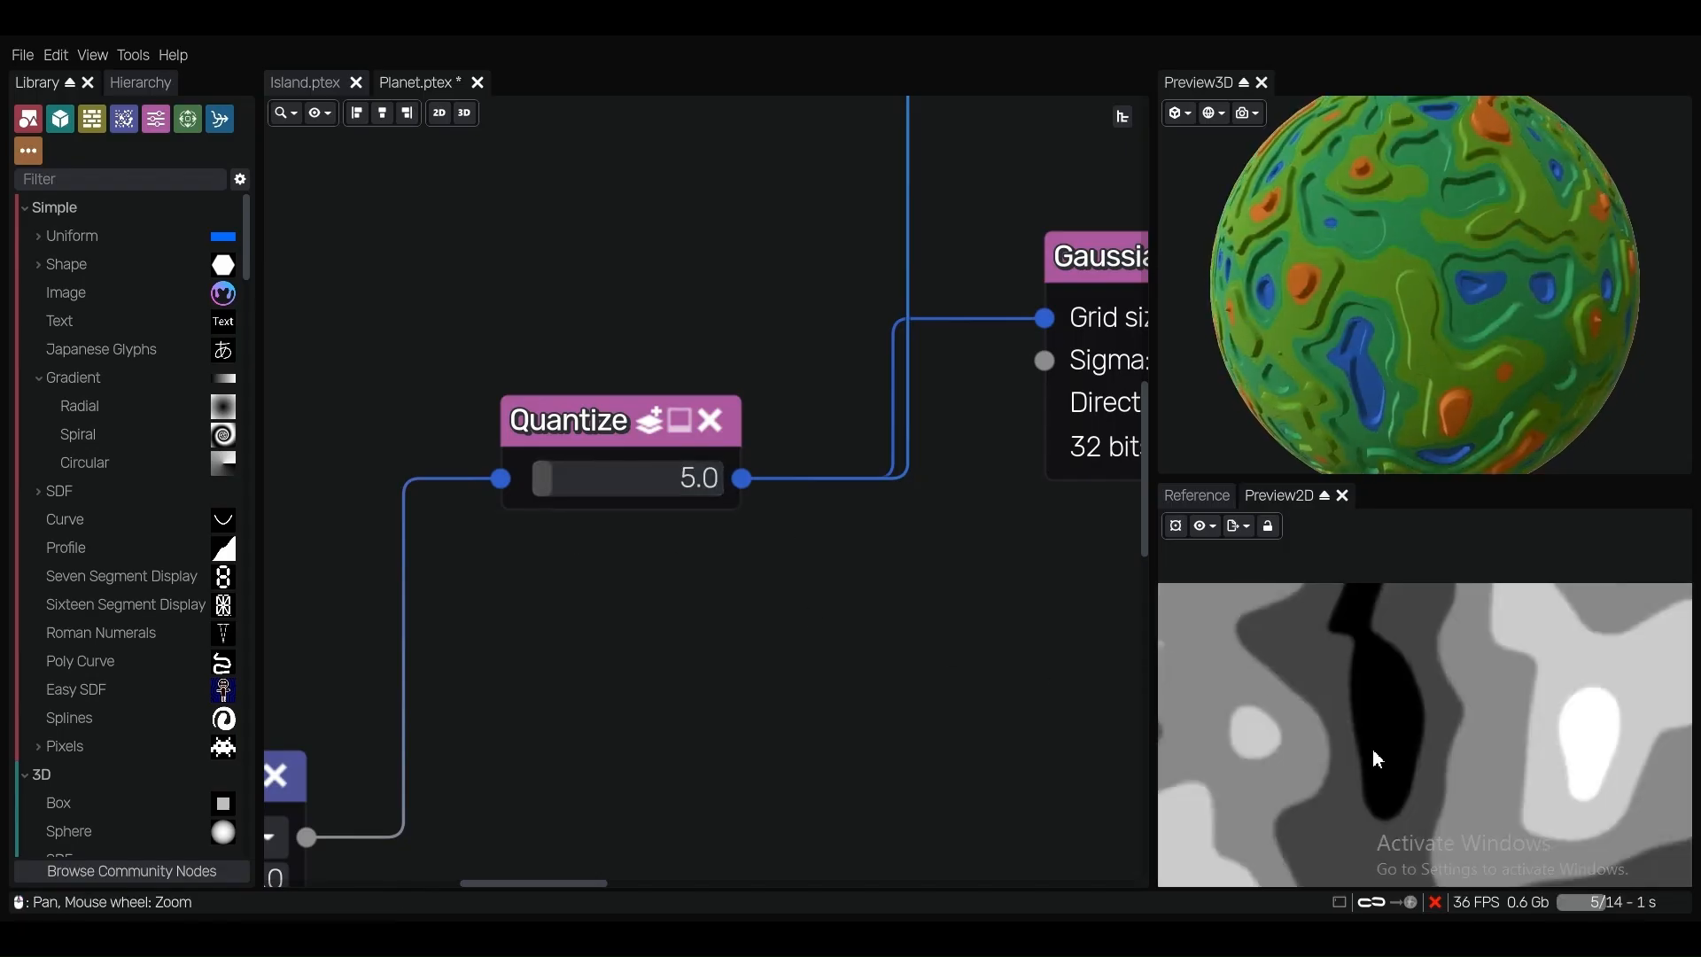
{"action": "scroll", "coordinate": [1433, 730], "scroll_direction": "down", "scroll_amount": 5}
{"action": "scroll", "coordinate": [660, 318], "scroll_direction": "down", "scroll_amount": 6}
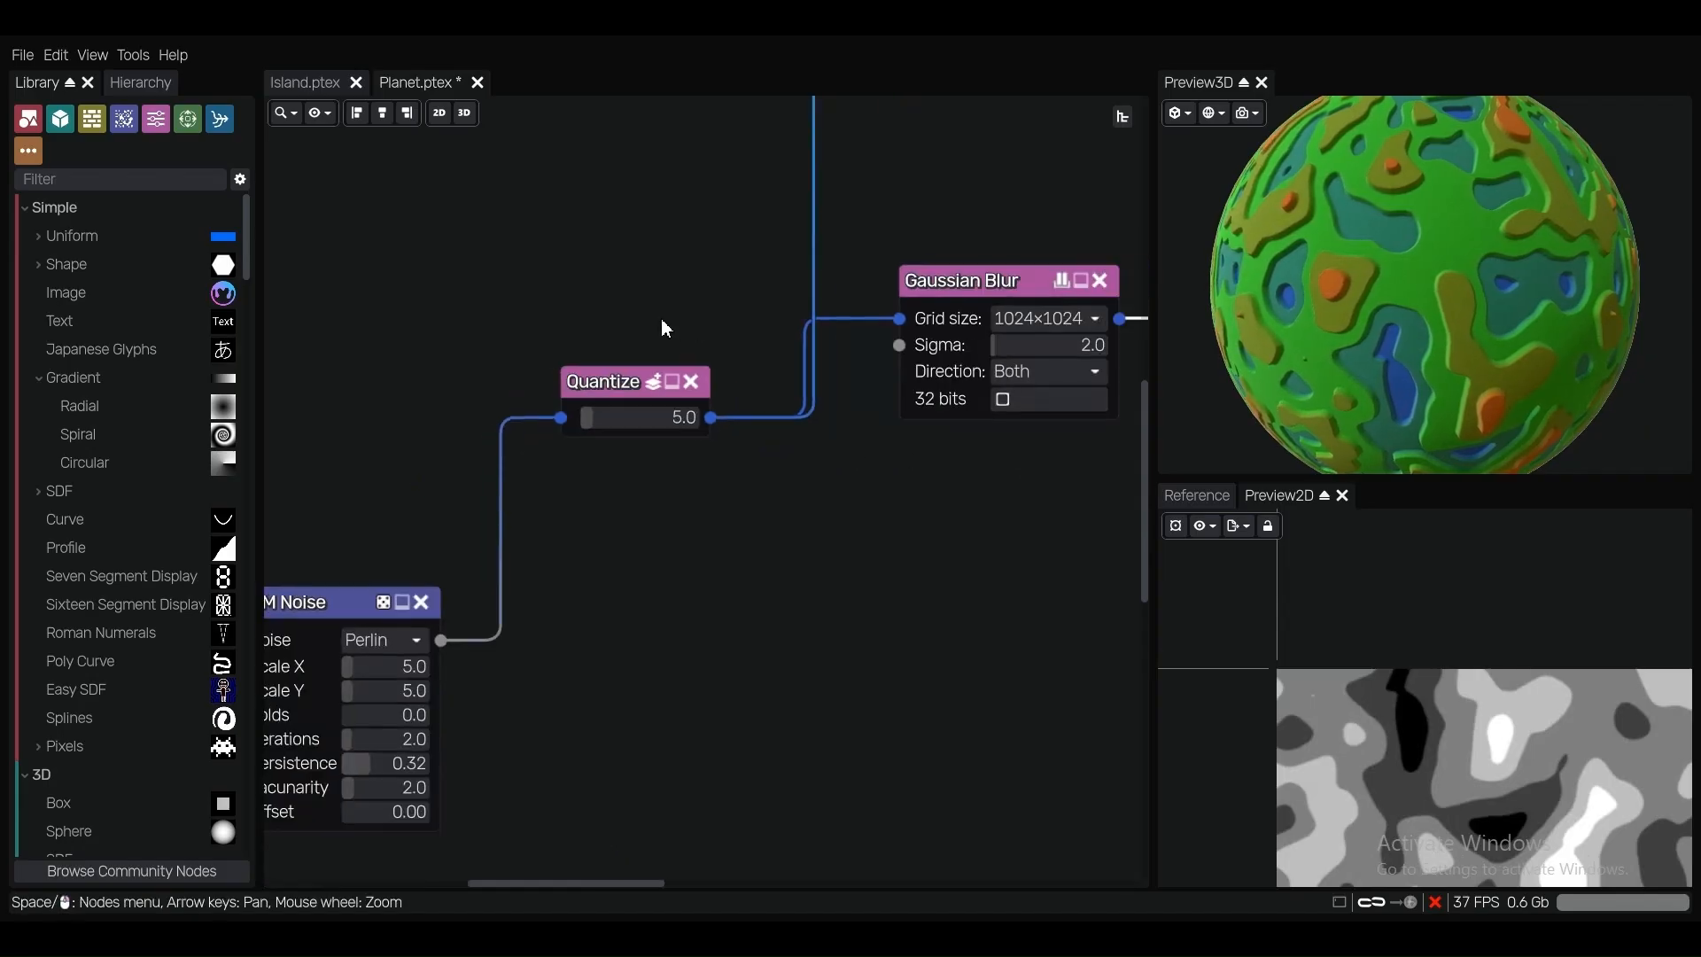
Lighten the Colorize gradient's end stop to the tan brown b67a44.
{"action": "scroll", "coordinate": [965, 434], "scroll_direction": "up", "scroll_amount": 4}
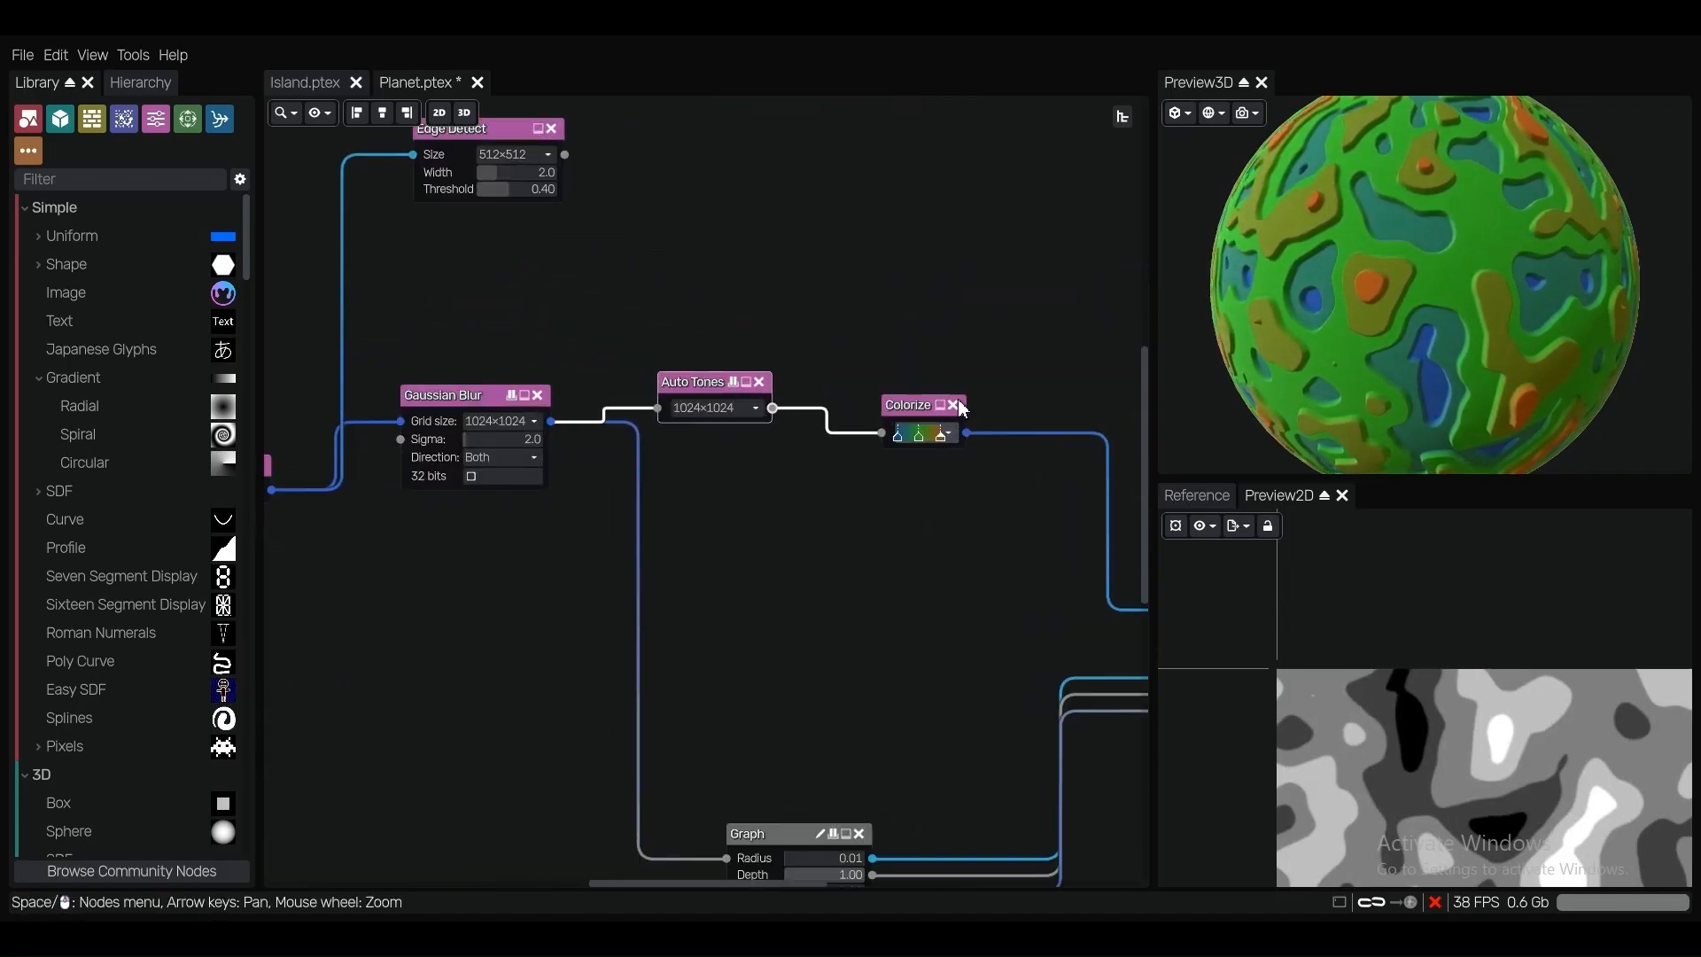
{"action": "left_click_drag", "start_coordinate": [915, 459], "coordinate": [915, 458]}
{"action": "left_click", "coordinate": [934, 448]}
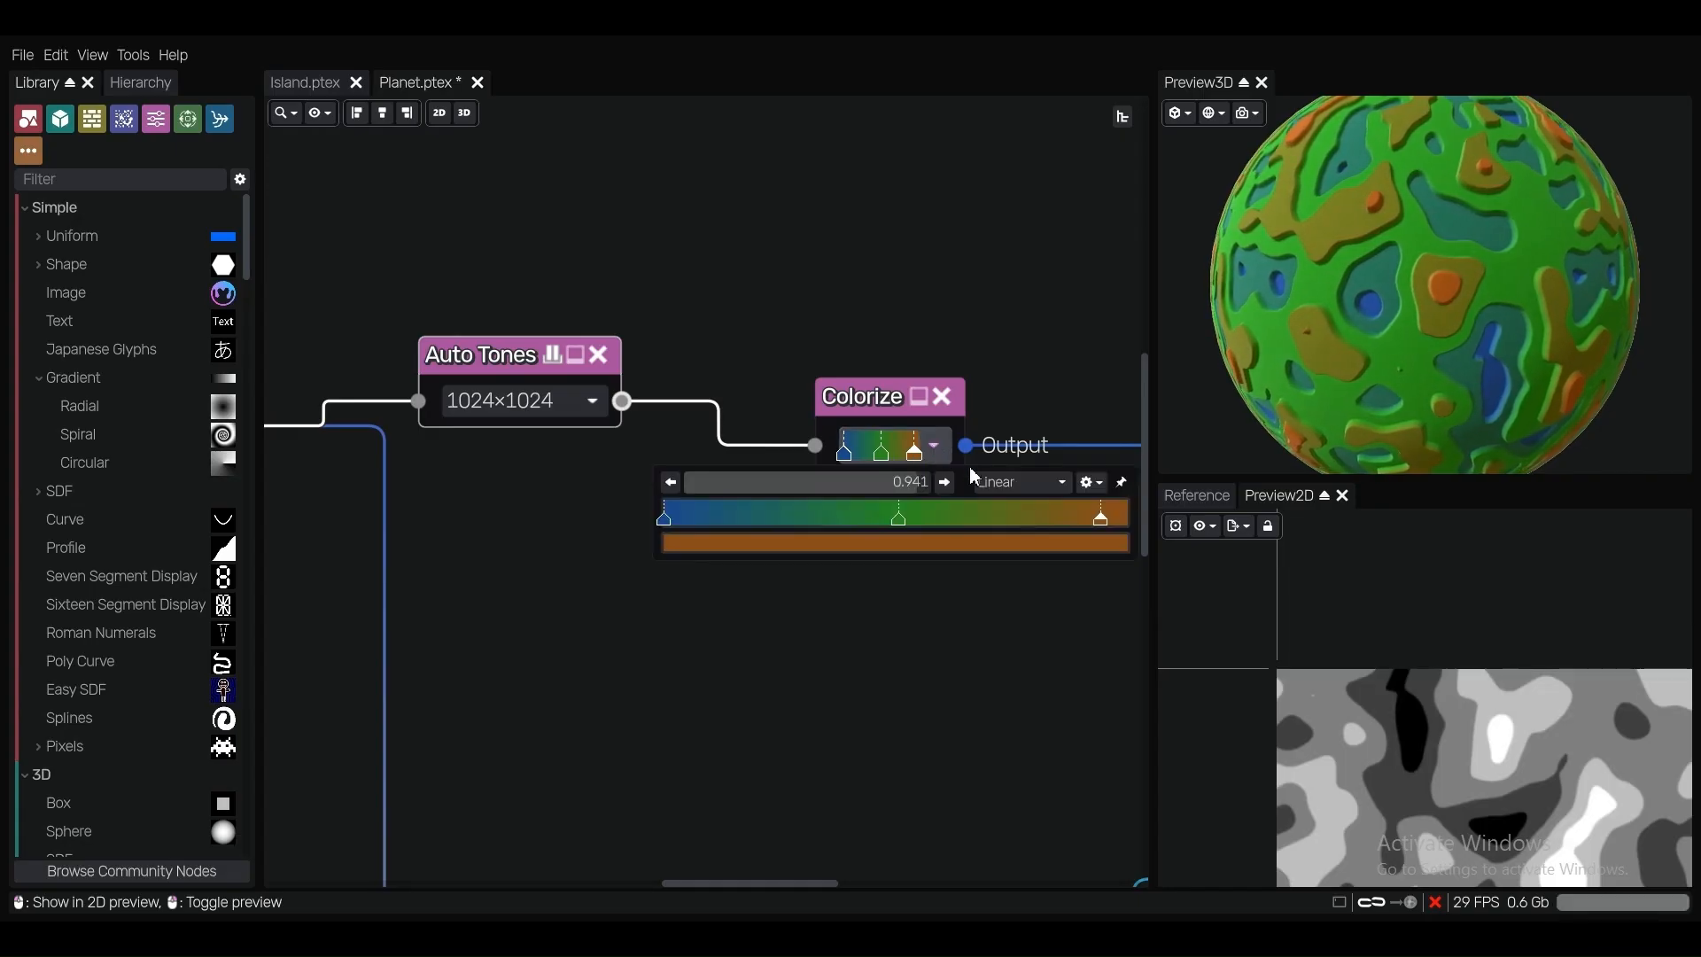
{"action": "left_click", "coordinate": [1095, 553]}
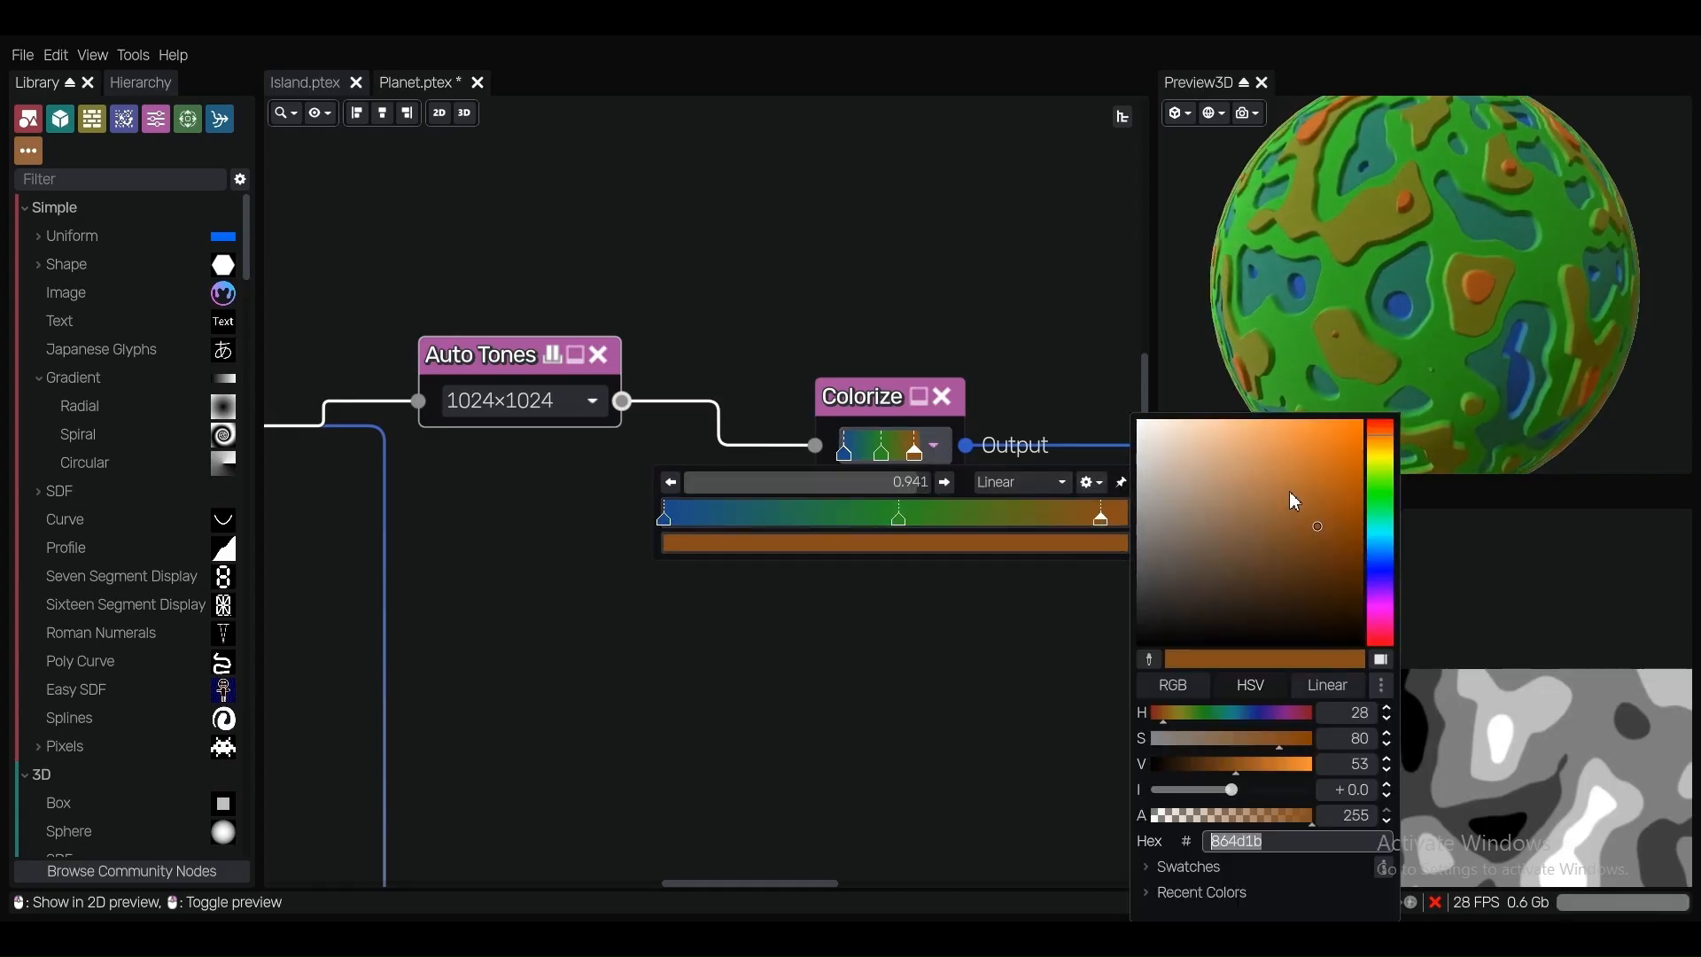
{"action": "left_click", "coordinate": [1284, 502]}
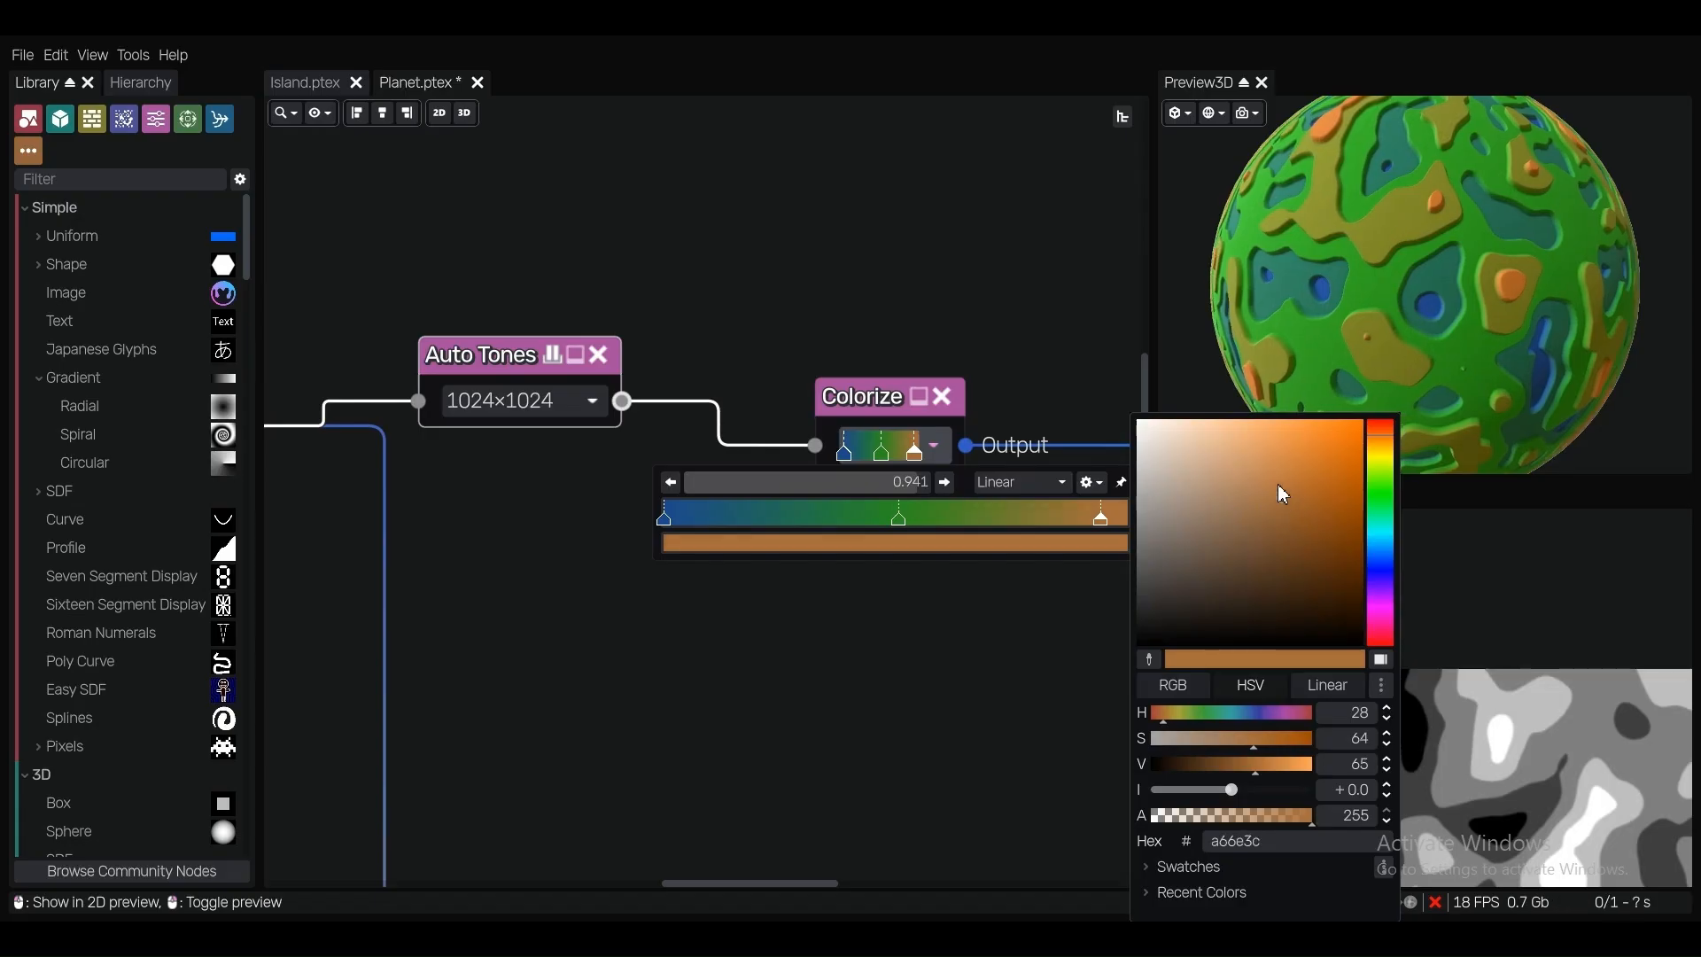
{"action": "left_click", "coordinate": [1277, 483]}
{"action": "left_click", "coordinate": [888, 278]}
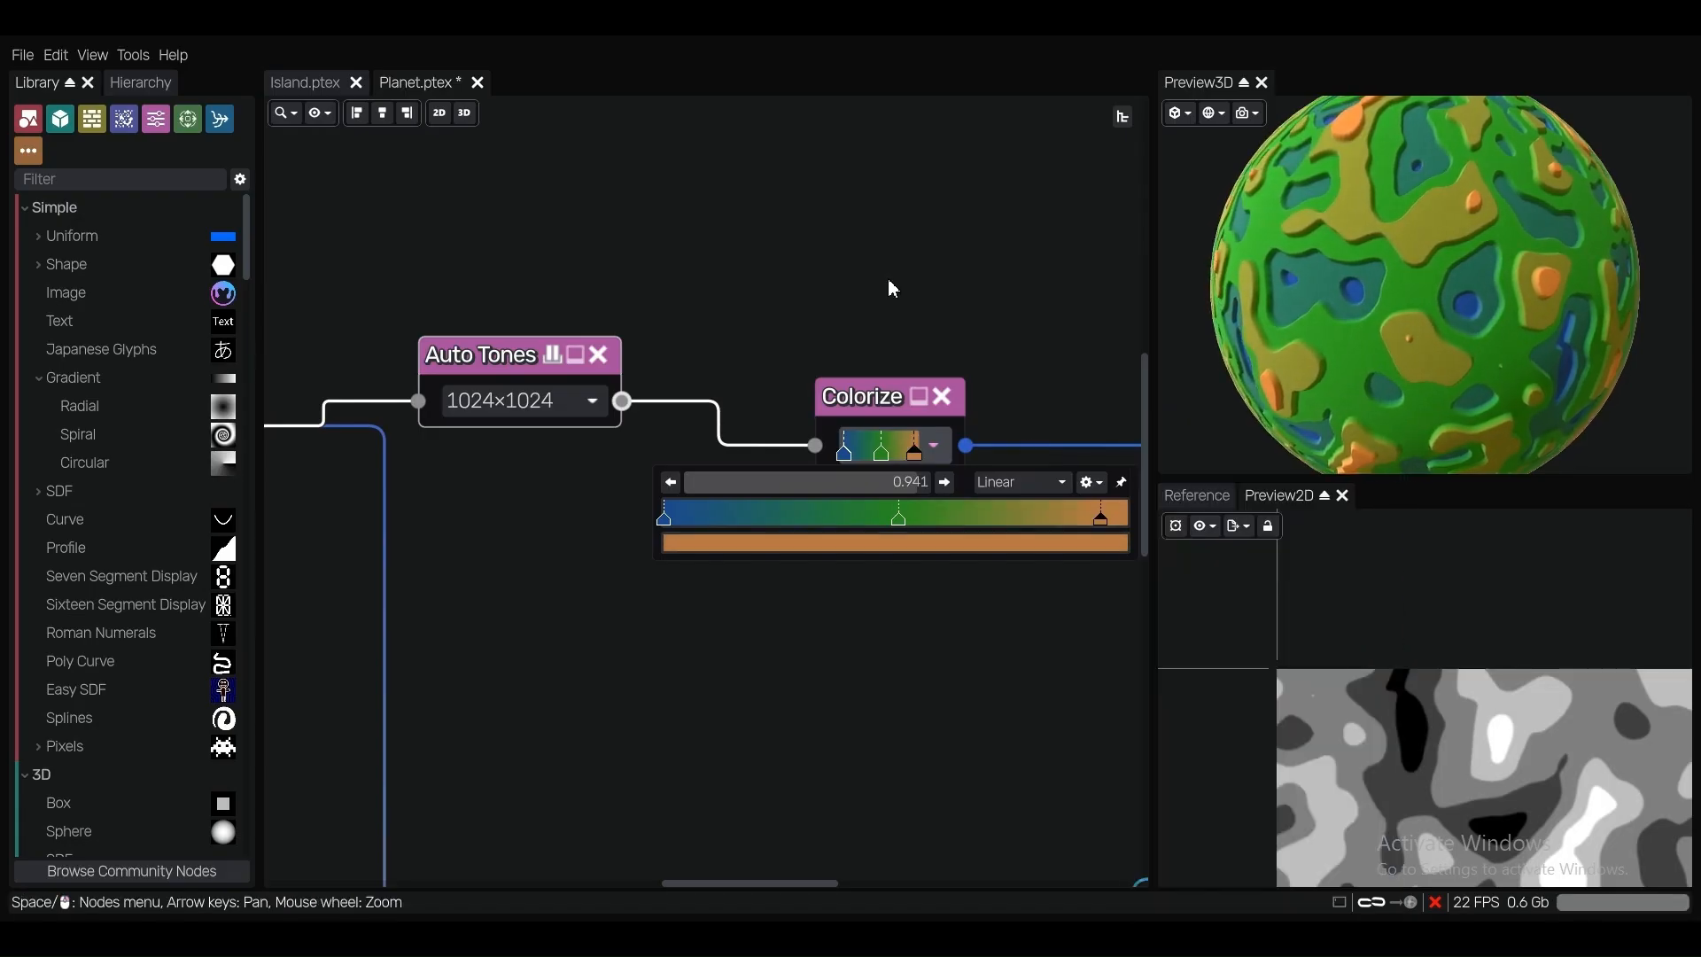
Change the Colorize gradient's end stop to a saturated orange, about c26919.
{"action": "scroll", "coordinate": [893, 290], "scroll_direction": "down", "scroll_amount": 2}
{"action": "scroll", "coordinate": [930, 408], "scroll_direction": "up", "scroll_amount": 4}
{"action": "left_click", "coordinate": [920, 379]}
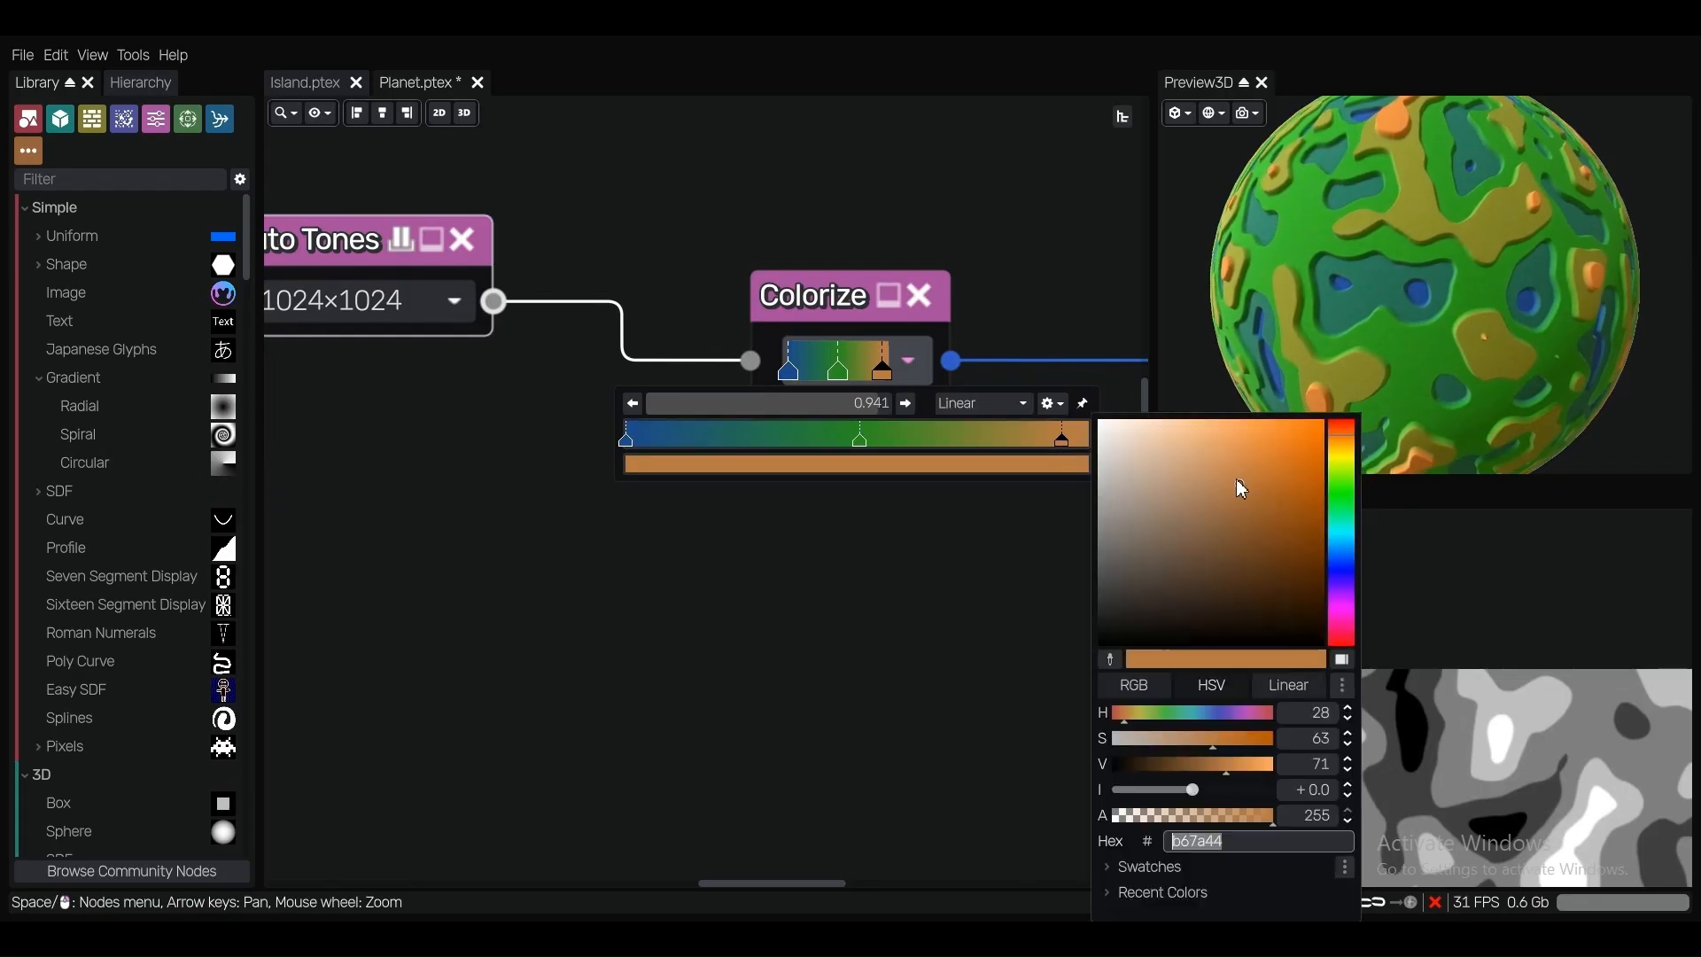
{"action": "left_click", "coordinate": [1278, 477]}
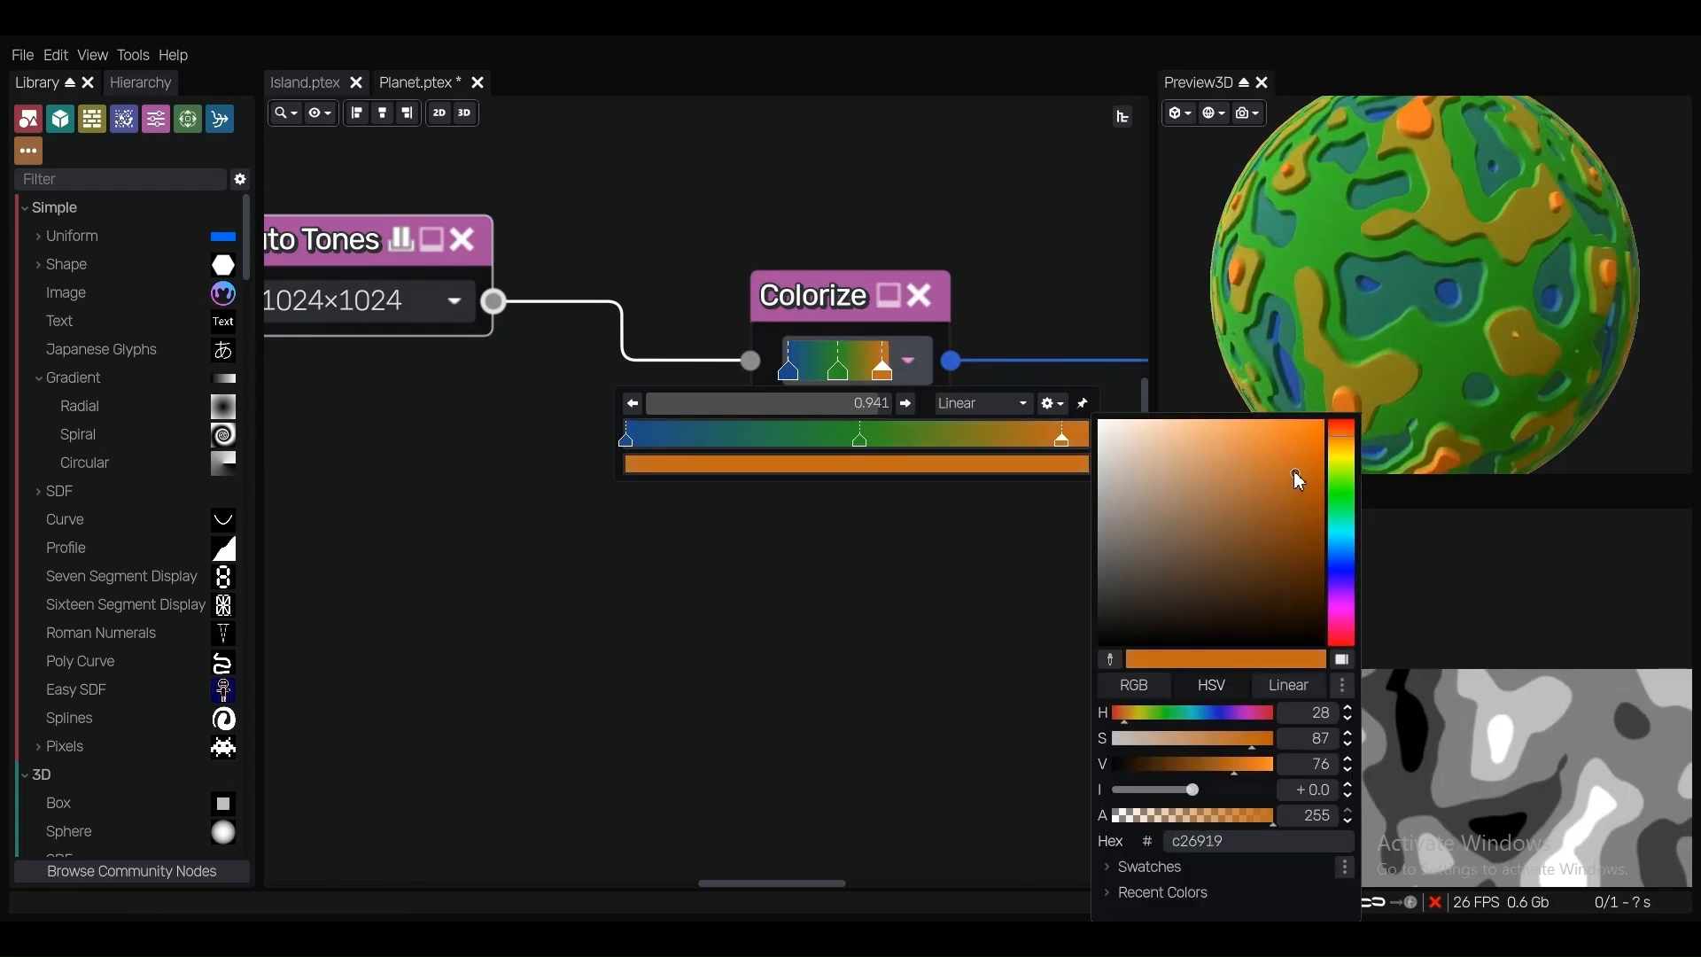
{"action": "left_click", "coordinate": [975, 221]}
{"action": "scroll", "coordinate": [976, 225], "scroll_direction": "down", "scroll_amount": 5}
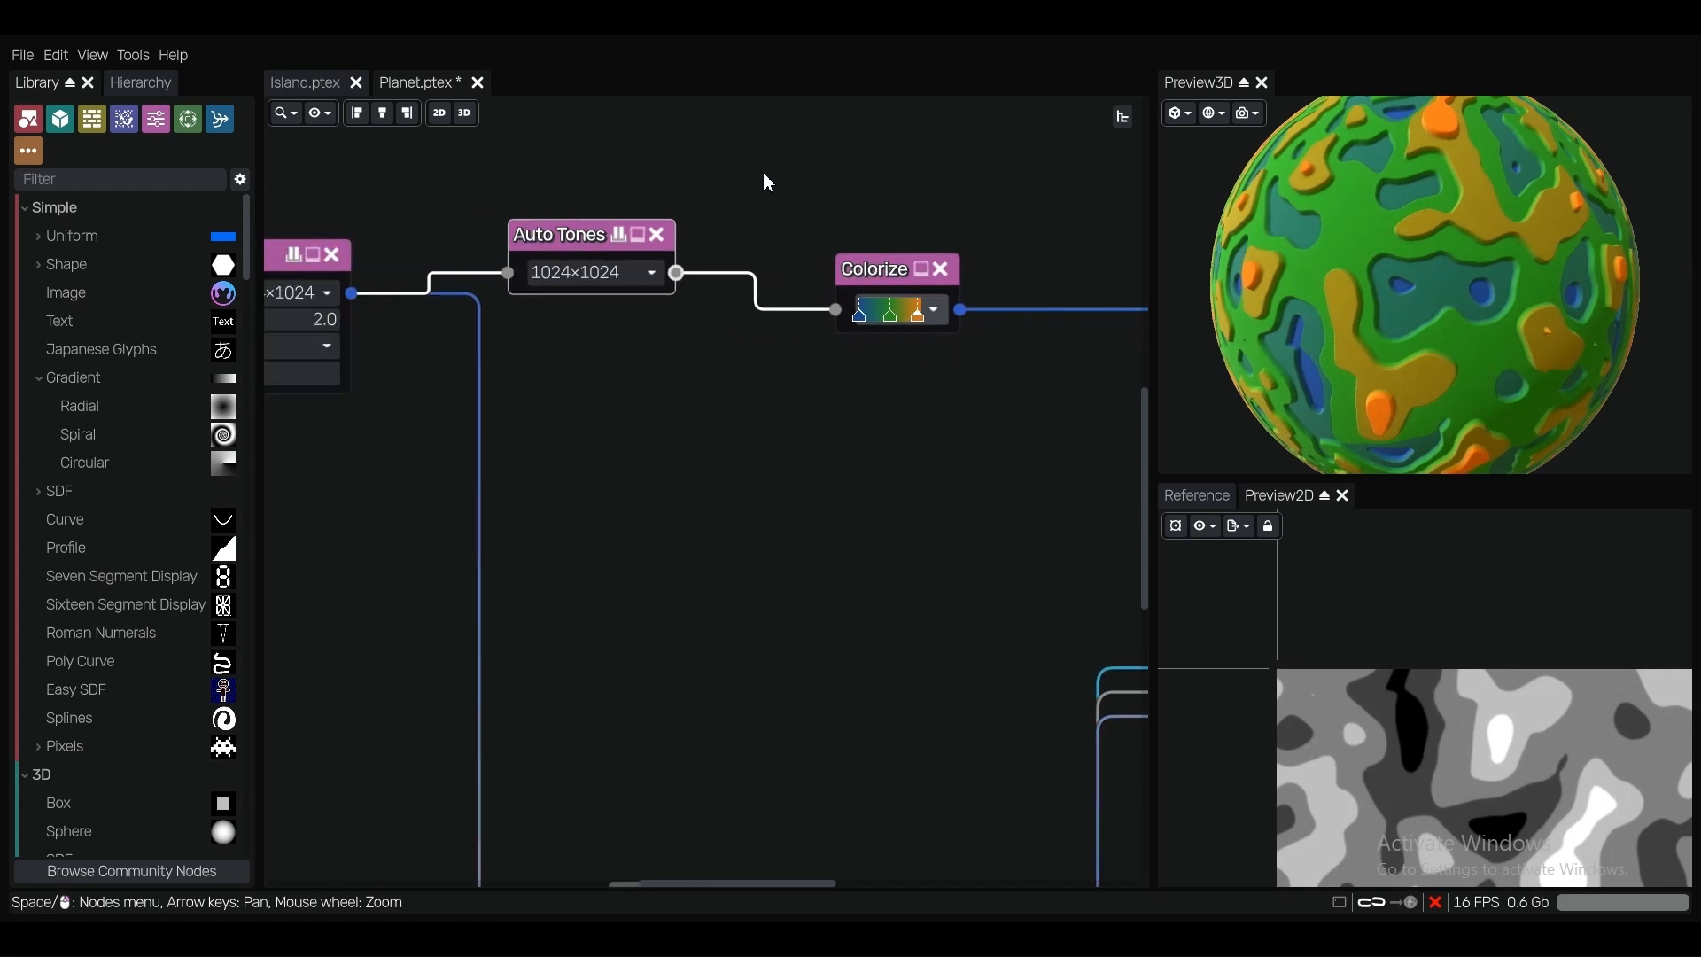
Increase the Gaussian Blur's sigma to 3.5.
{"action": "middle_click_drag", "start_coordinate": [763, 172], "coordinate": [931, 298]}
{"action": "middle_click_drag", "start_coordinate": [536, 421], "coordinate": [738, 375]}
{"action": "scroll", "coordinate": [742, 372], "scroll_direction": "up", "scroll_amount": 4}
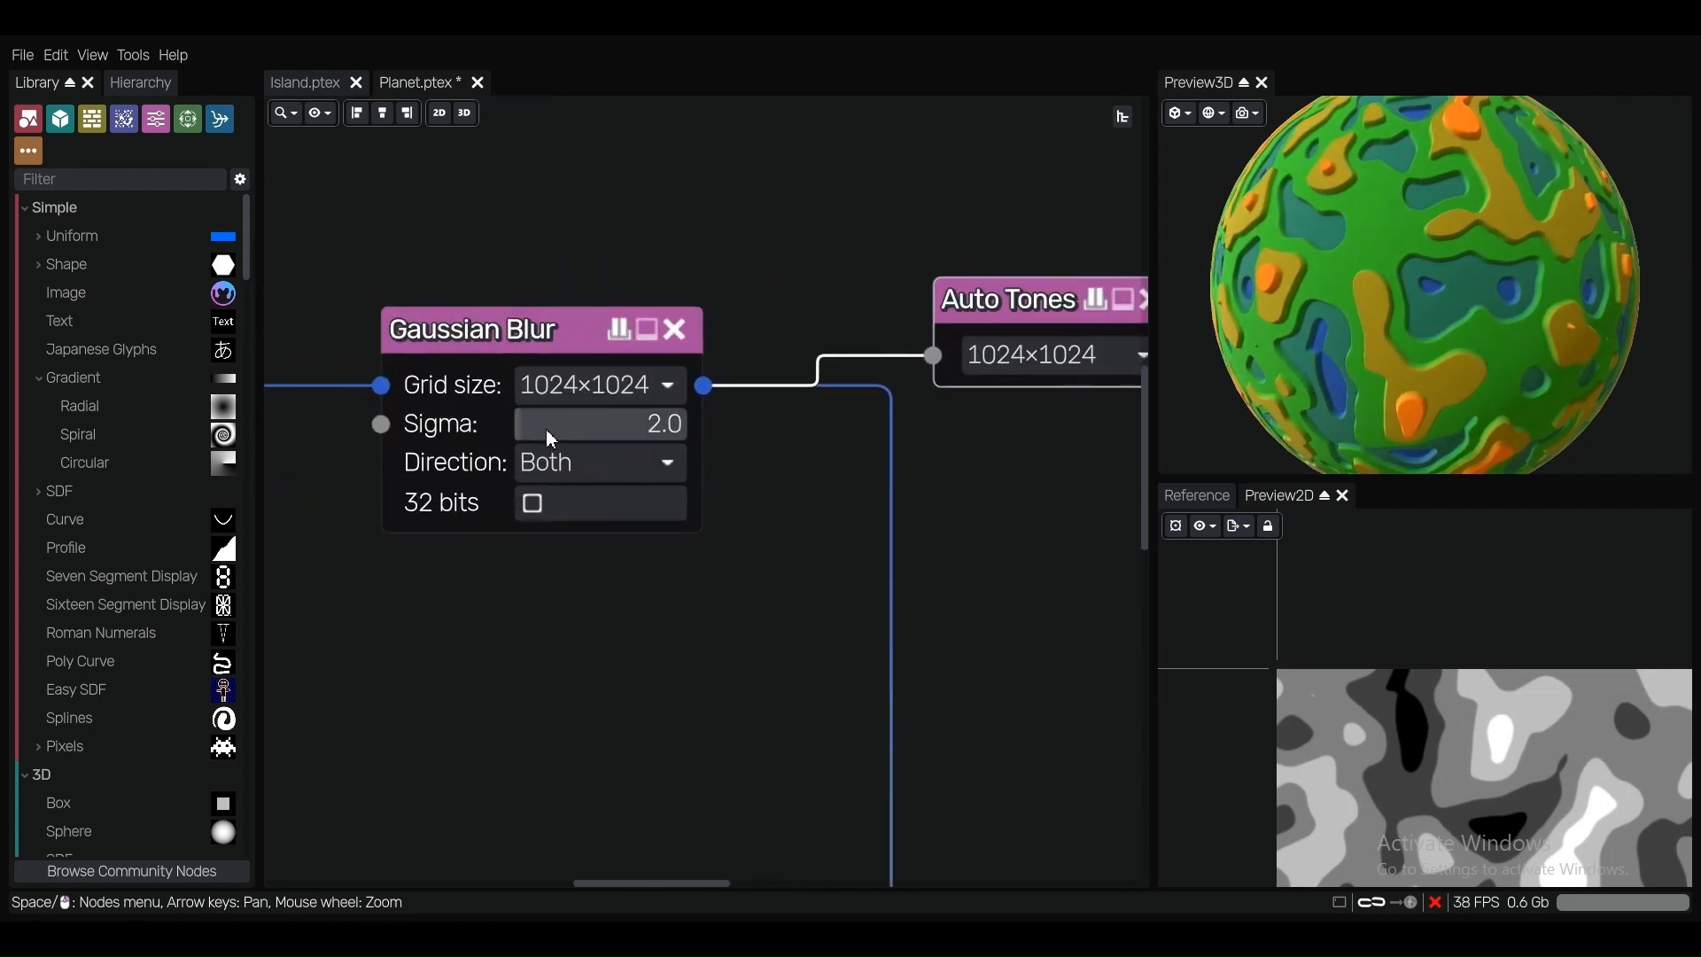
{"action": "left_click_drag", "start_coordinate": [542, 427], "coordinate": [546, 429]}
Show the Edge Detect output in the 2D preview and add a Blend node with Colorize's output as its background.
{"action": "scroll", "coordinate": [673, 275], "scroll_direction": "down", "scroll_amount": 6}
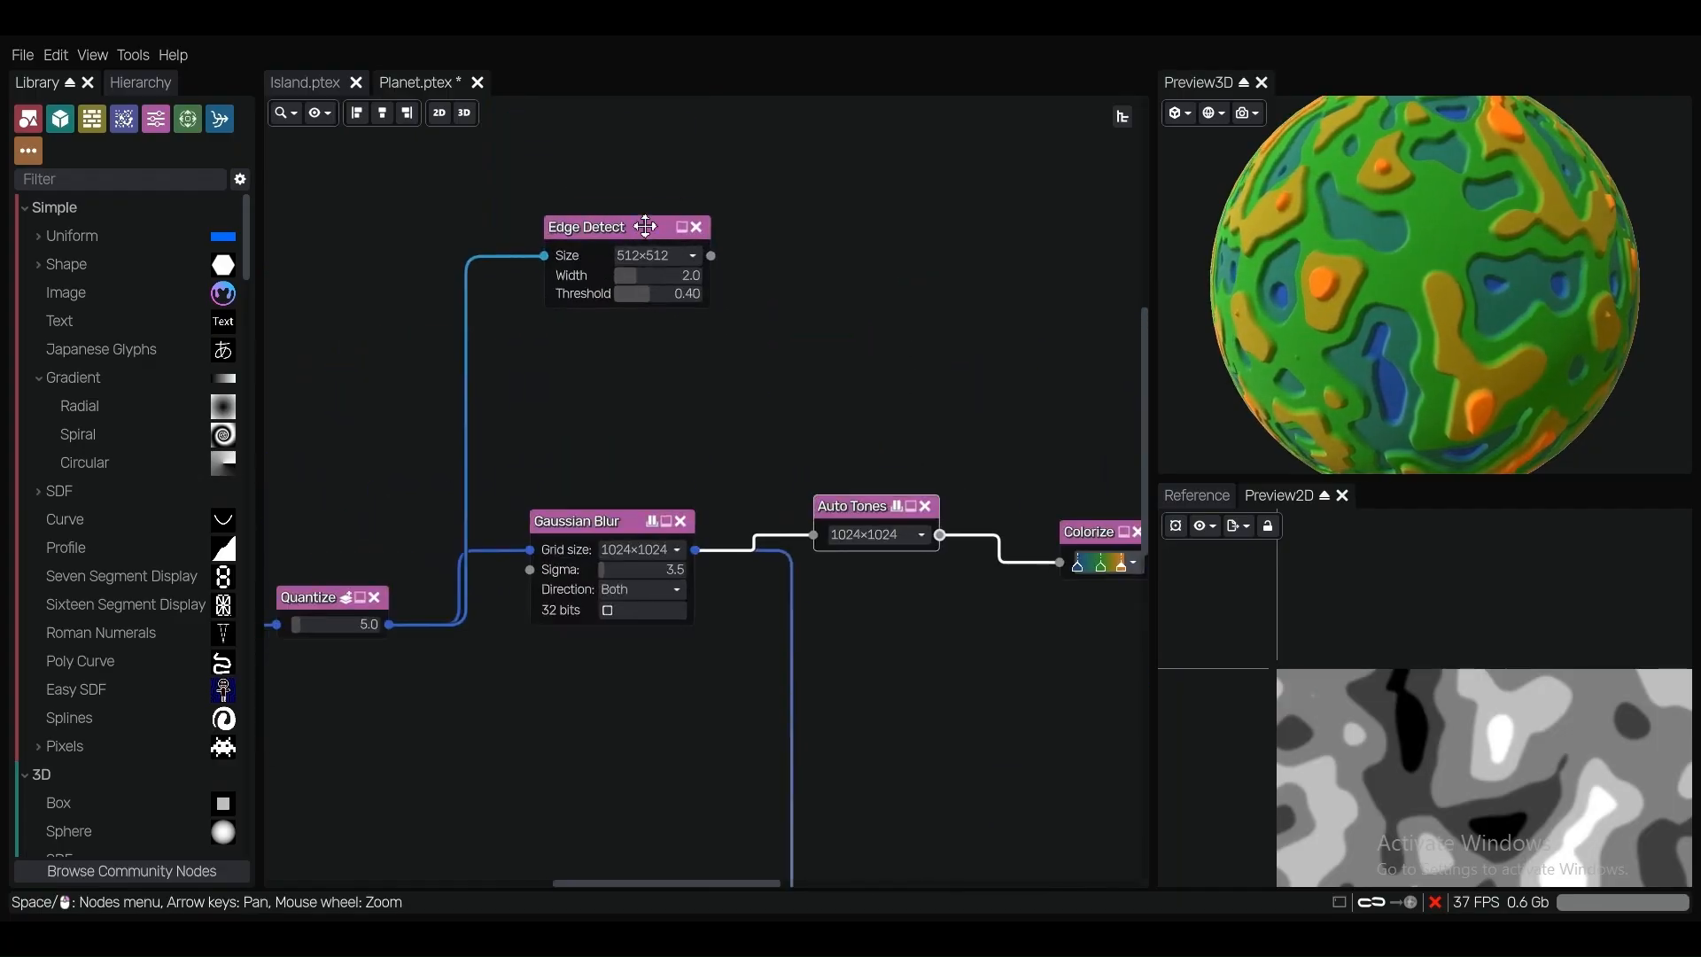
{"action": "left_click", "coordinate": [668, 244]}
{"action": "scroll", "coordinate": [796, 393], "scroll_direction": "down", "scroll_amount": 4}
{"action": "middle_click_drag", "start_coordinate": [994, 454], "coordinate": [741, 331]}
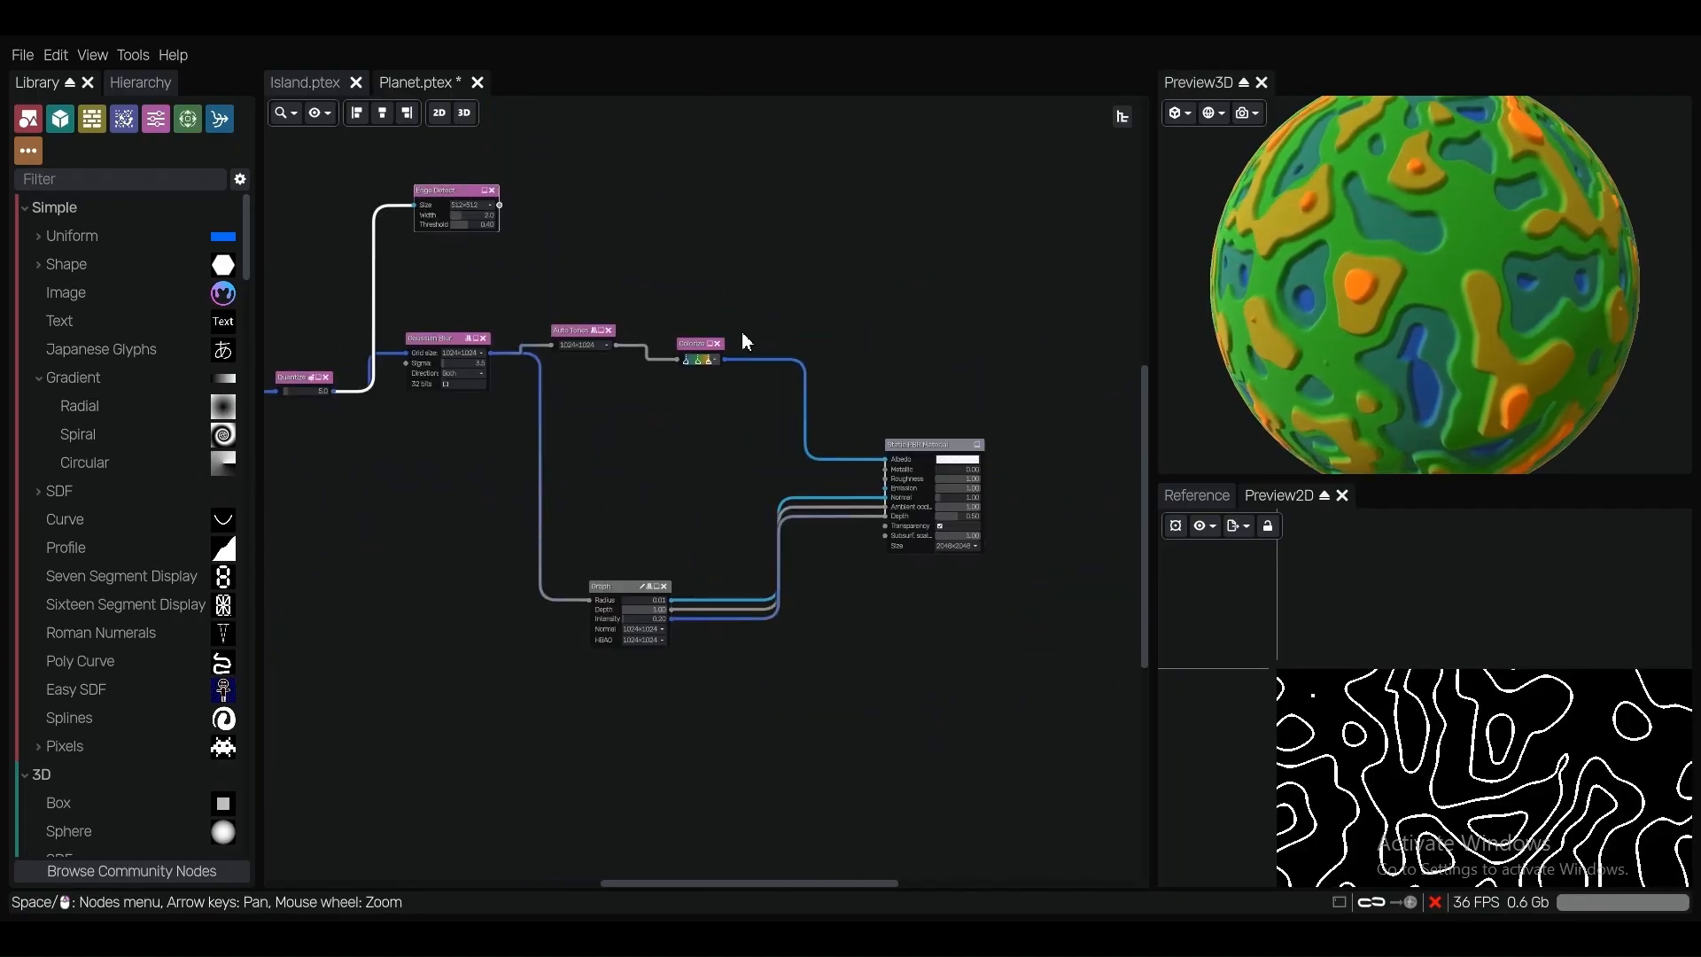
{"action": "scroll", "coordinate": [735, 350], "scroll_direction": "up", "scroll_amount": 8}
{"action": "left_click_drag", "start_coordinate": [717, 373], "coordinate": [866, 271]}
{"action": "left_click", "coordinate": [972, 332]}
{"action": "scroll", "coordinate": [713, 324], "scroll_direction": "down", "scroll_amount": 6}
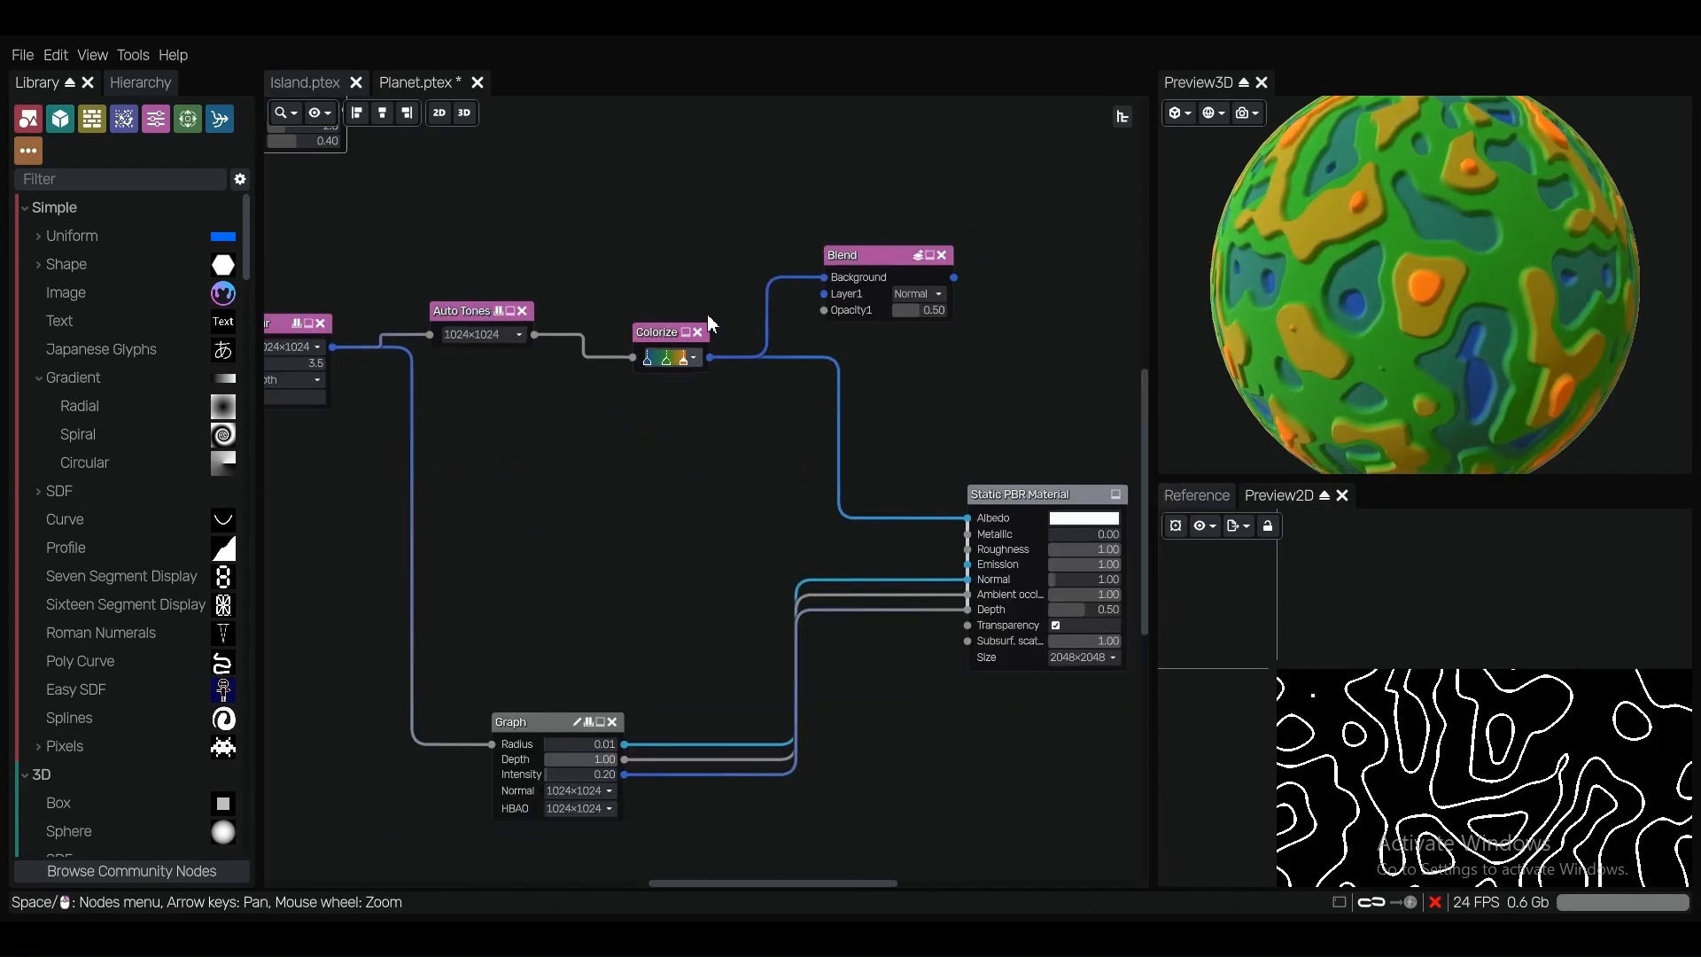
Connect the Edge Detect output to the Blend node's Layer1 input.
{"action": "middle_click_drag", "start_coordinate": [418, 149], "coordinate": [509, 300]}
{"action": "scroll", "coordinate": [508, 297], "scroll_direction": "up", "scroll_amount": 2}
{"action": "left_click_drag", "start_coordinate": [509, 293], "coordinate": [988, 503]}
Move the Static PBR Material farther from the Blend node and connect the Blend output to its Albedo input.
{"action": "scroll", "coordinate": [648, 281], "scroll_direction": "up", "scroll_amount": 1}
{"action": "middle_click_drag", "start_coordinate": [882, 408], "coordinate": [548, 277]}
{"action": "scroll", "coordinate": [921, 367], "scroll_direction": "up", "scroll_amount": 2}
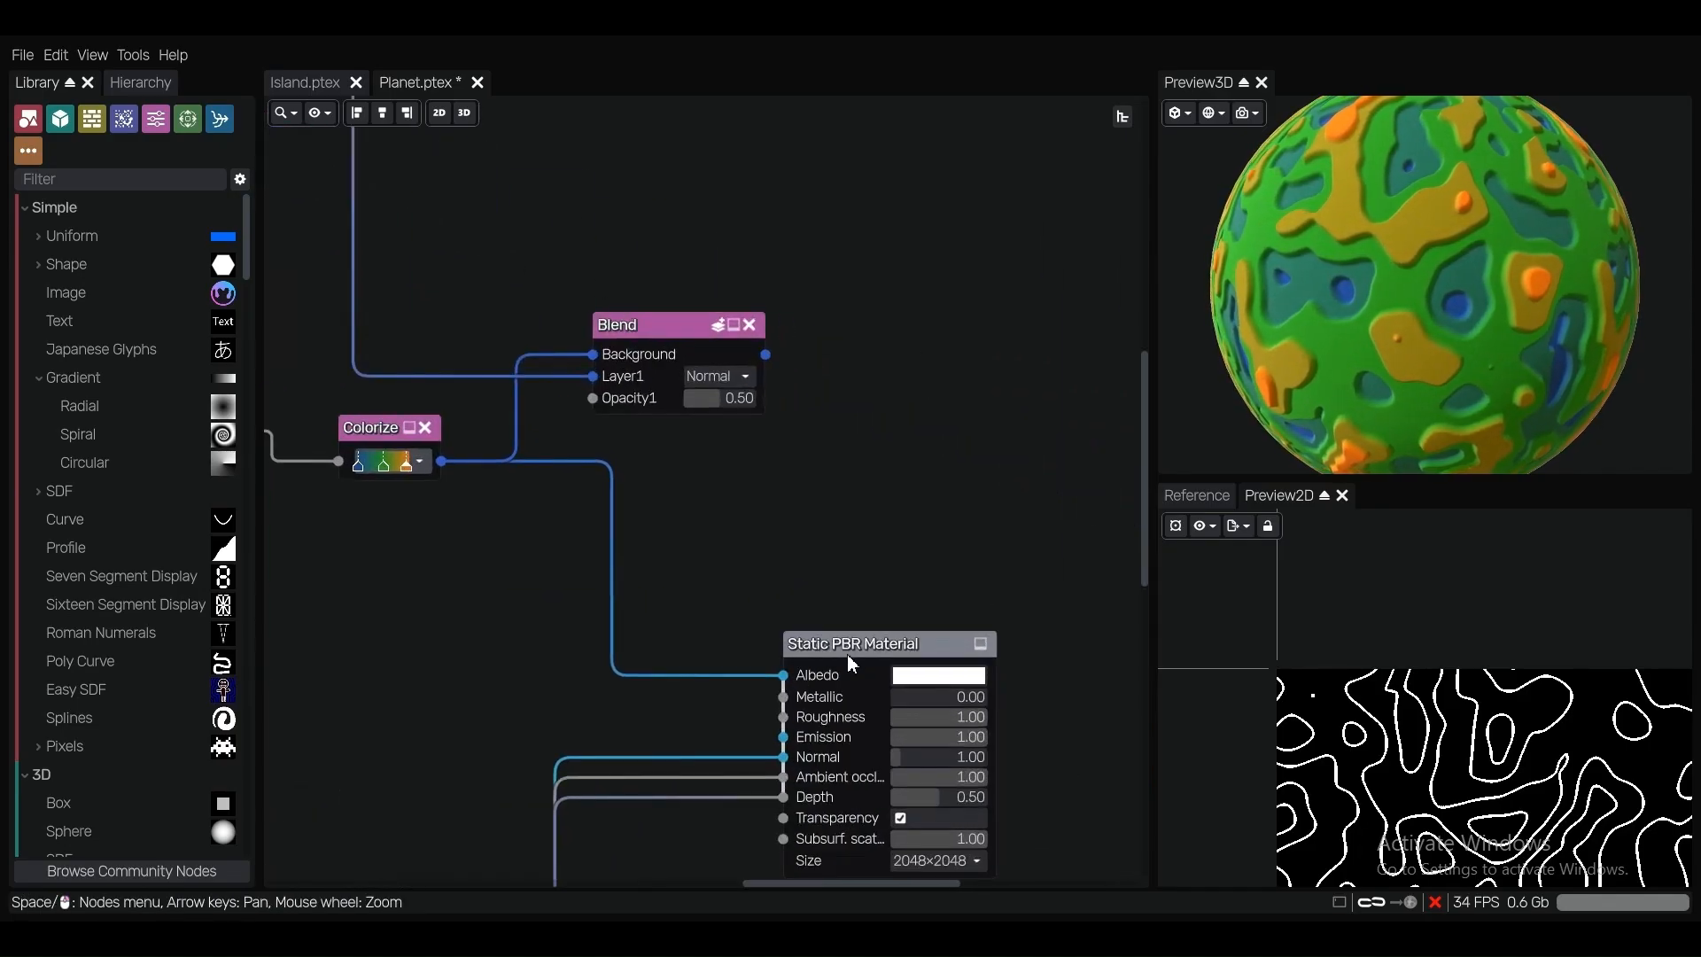
{"action": "left_click_drag", "start_coordinate": [847, 656], "coordinate": [1001, 625]}
{"action": "left_click_drag", "start_coordinate": [765, 355], "coordinate": [939, 644]}
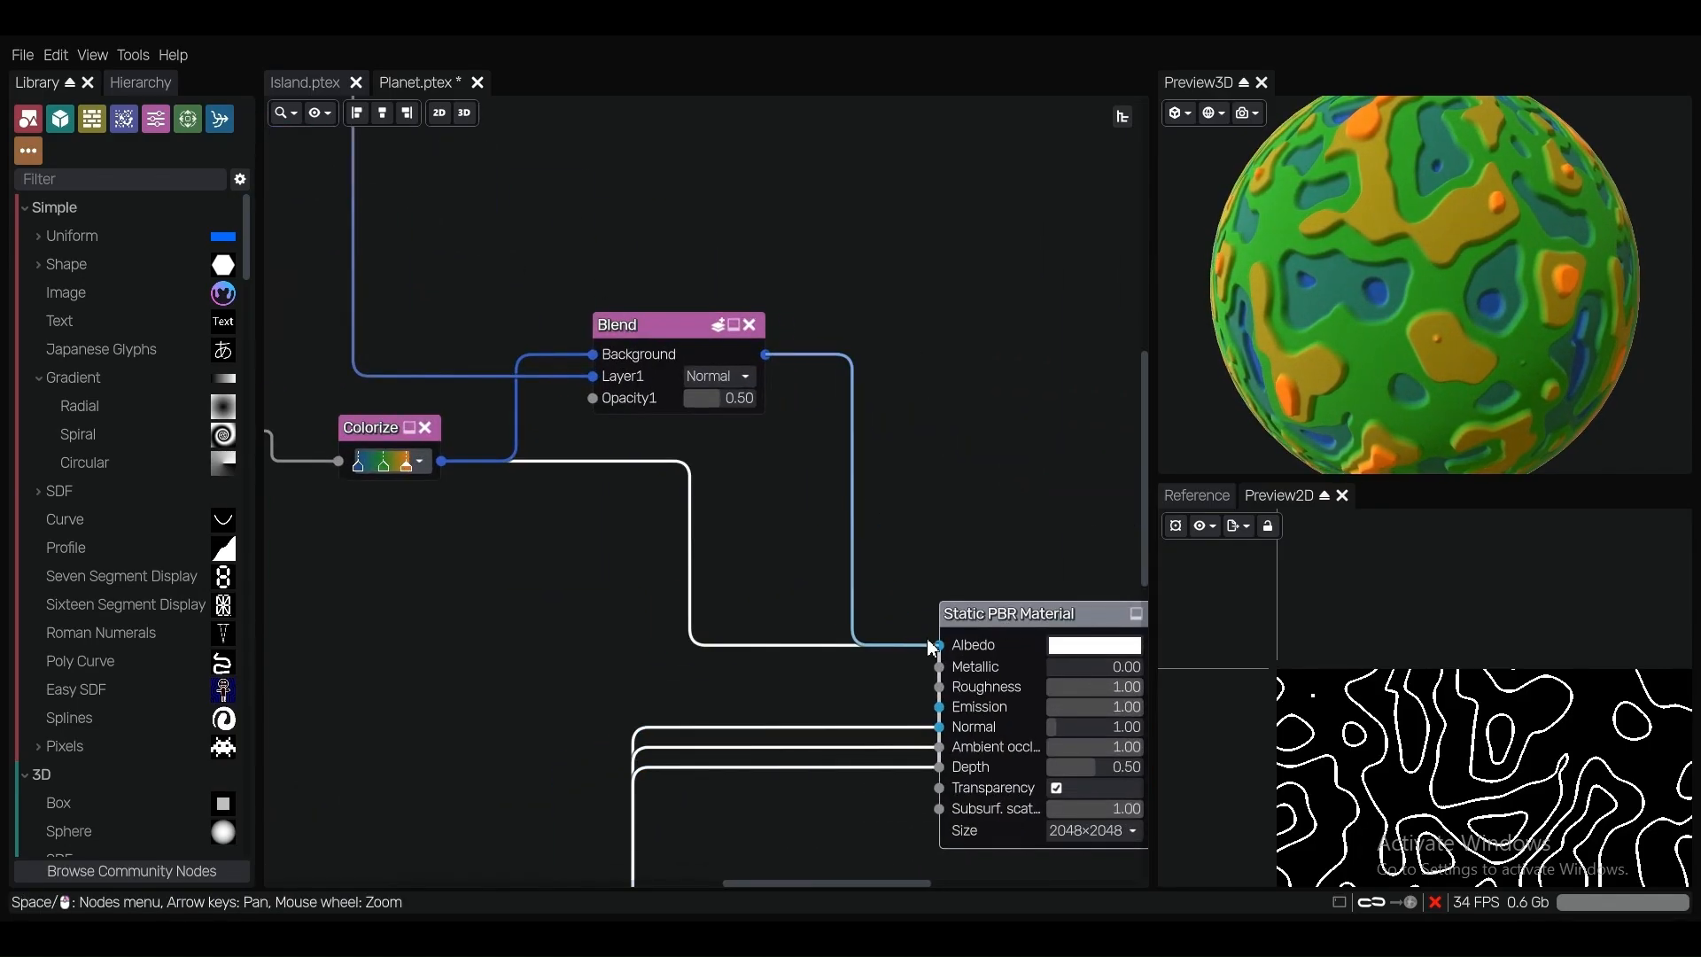
{"action": "middle_click_drag", "start_coordinate": [831, 280], "coordinate": [973, 287]}
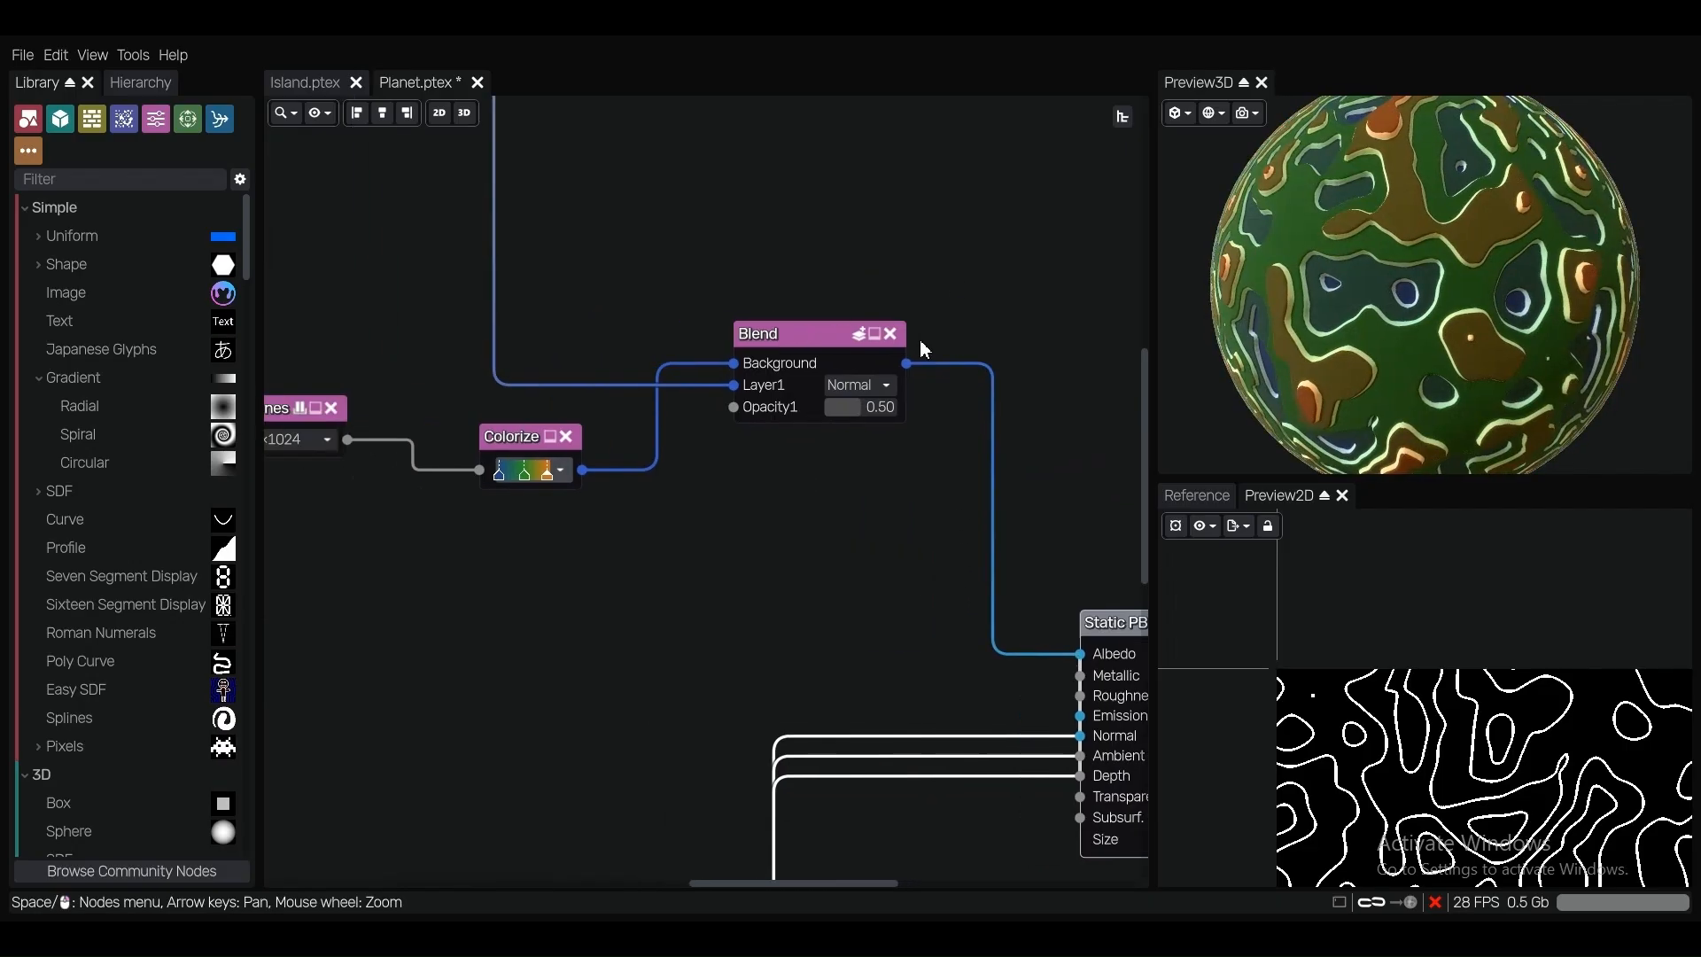
Set the Blend node's mode to Screen, inspect the outlines on the planet, and raise its opacity to 0.69.
{"action": "scroll", "coordinate": [866, 390], "scroll_direction": "up", "scroll_amount": 3}
{"action": "left_click", "coordinate": [871, 394]}
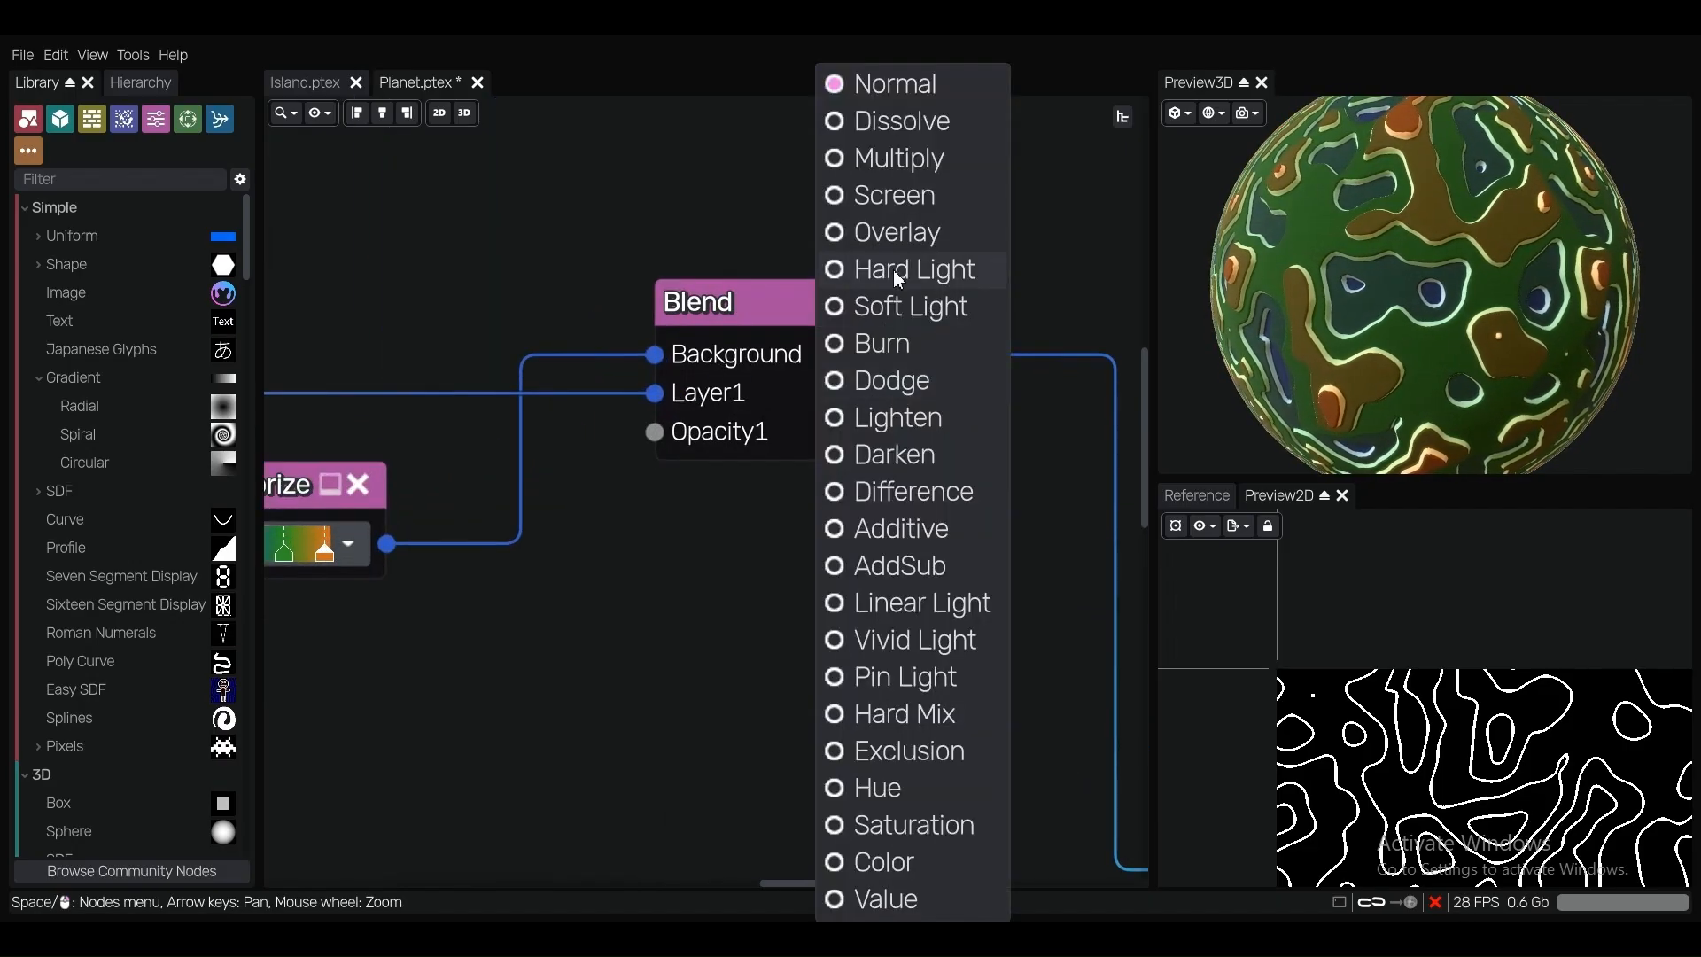
{"action": "left_click", "coordinate": [896, 197]}
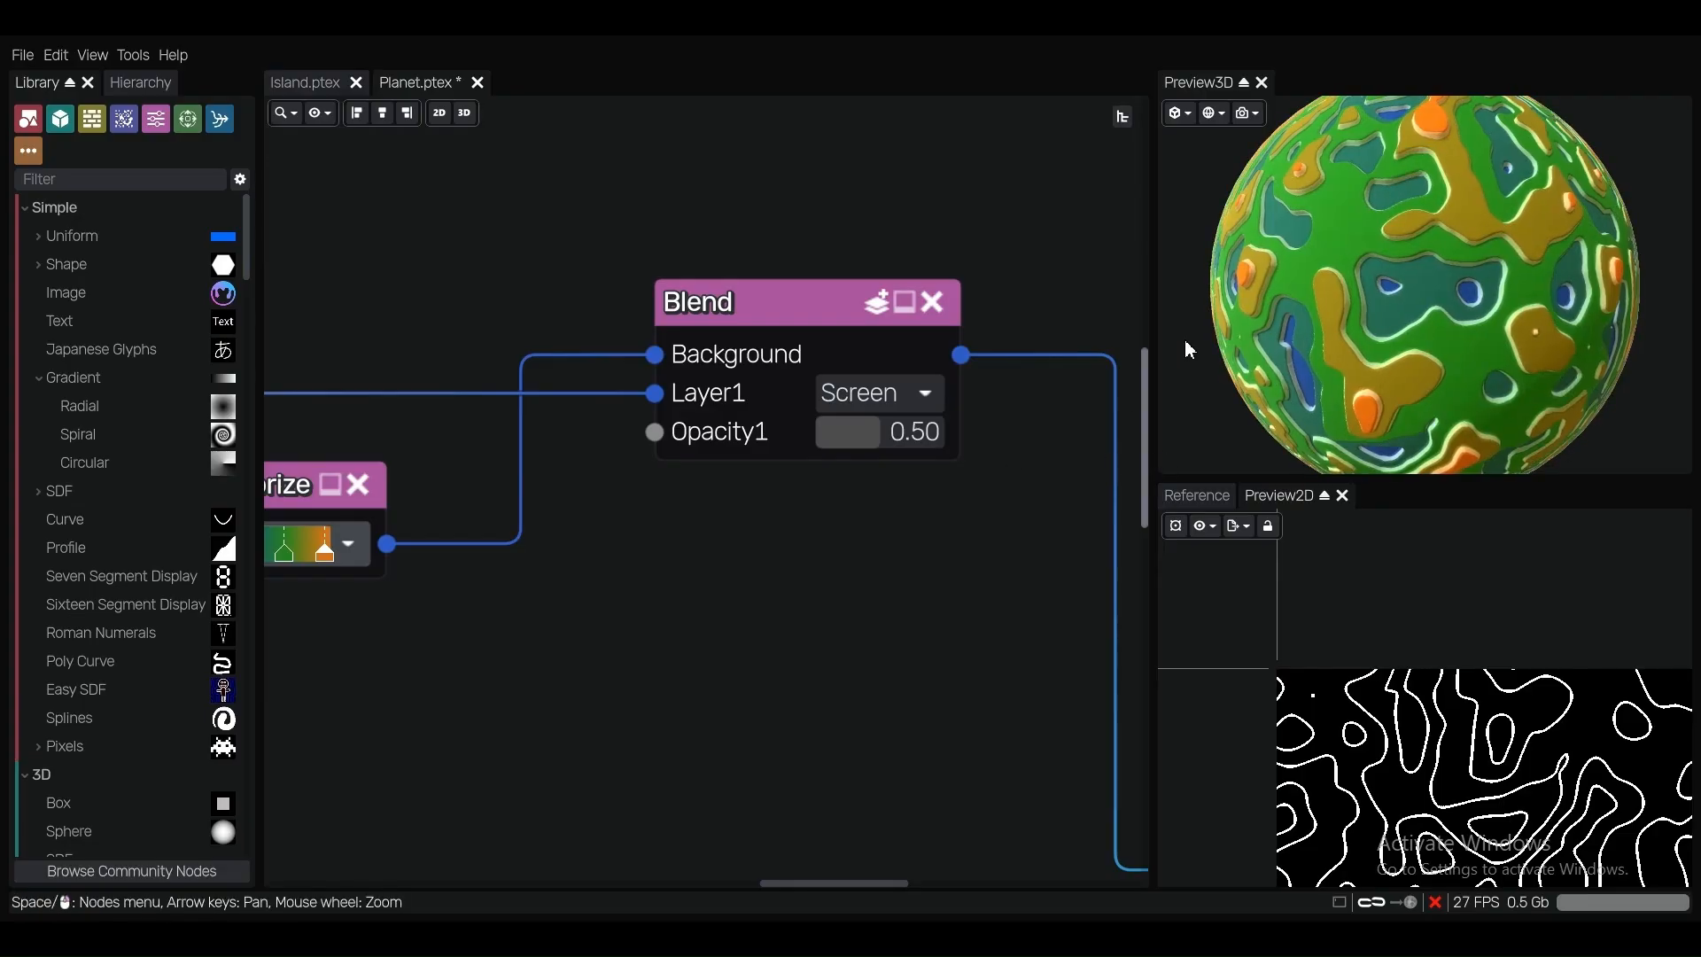
{"action": "left_click_drag", "start_coordinate": [1451, 246], "coordinate": [1359, 230]}
{"action": "scroll", "coordinate": [1354, 248], "scroll_direction": "up", "scroll_amount": 3}
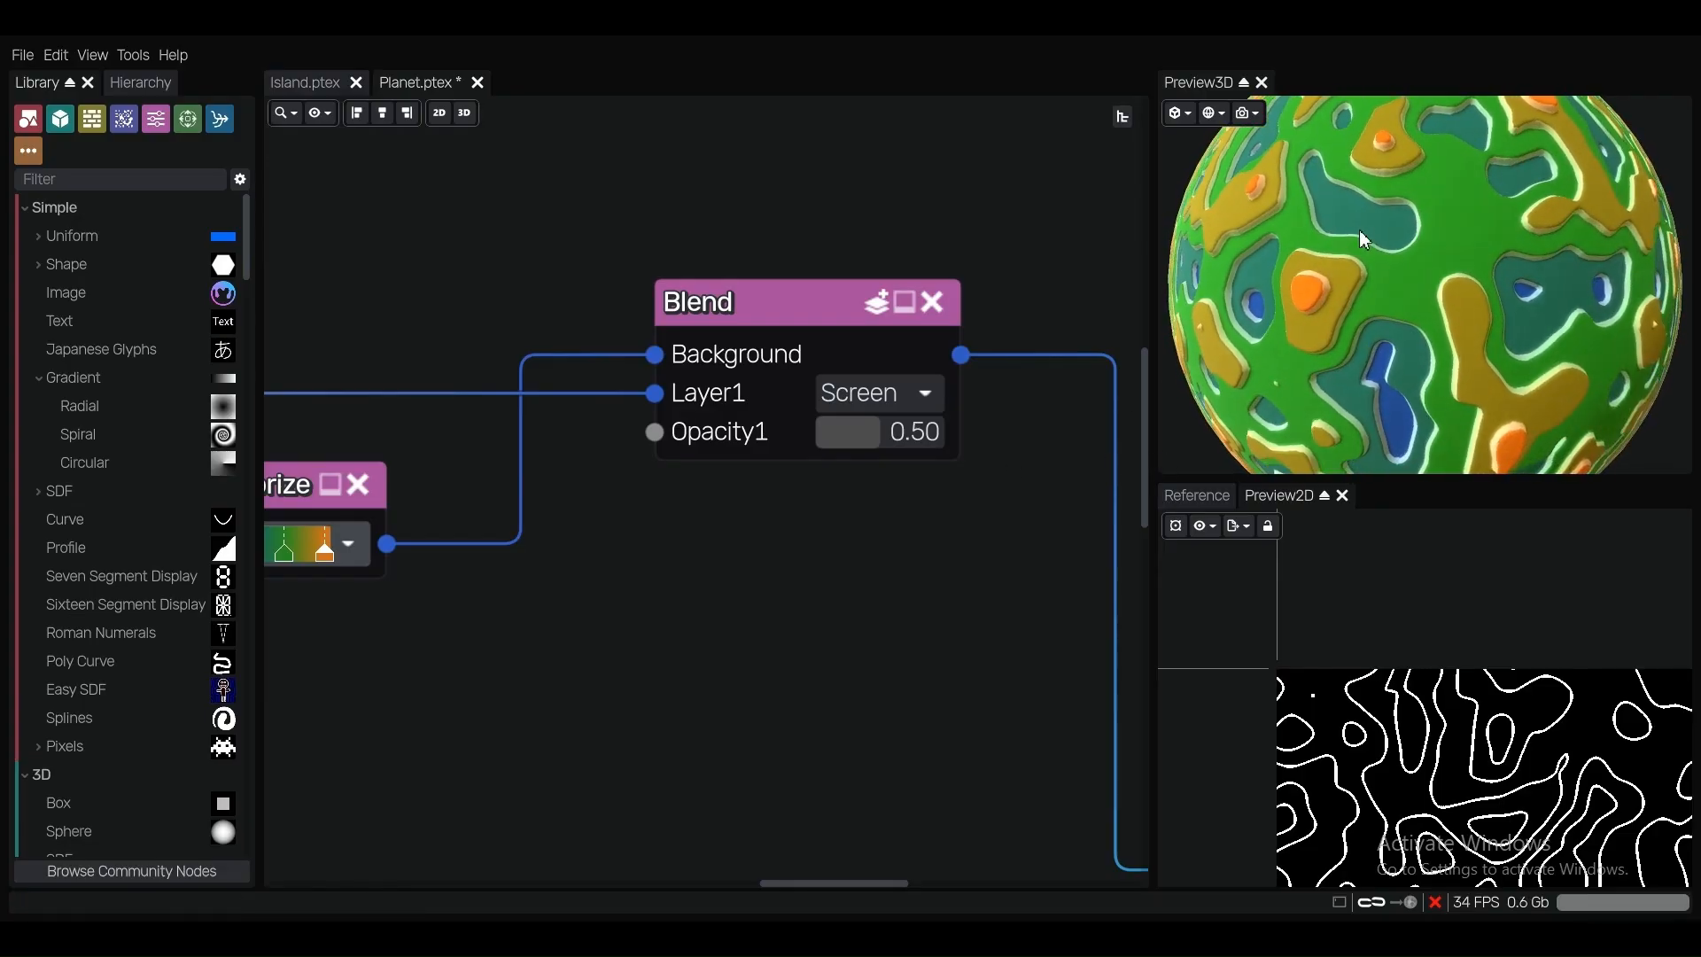
{"action": "scroll", "coordinate": [1359, 257], "scroll_direction": "down", "scroll_amount": 3}
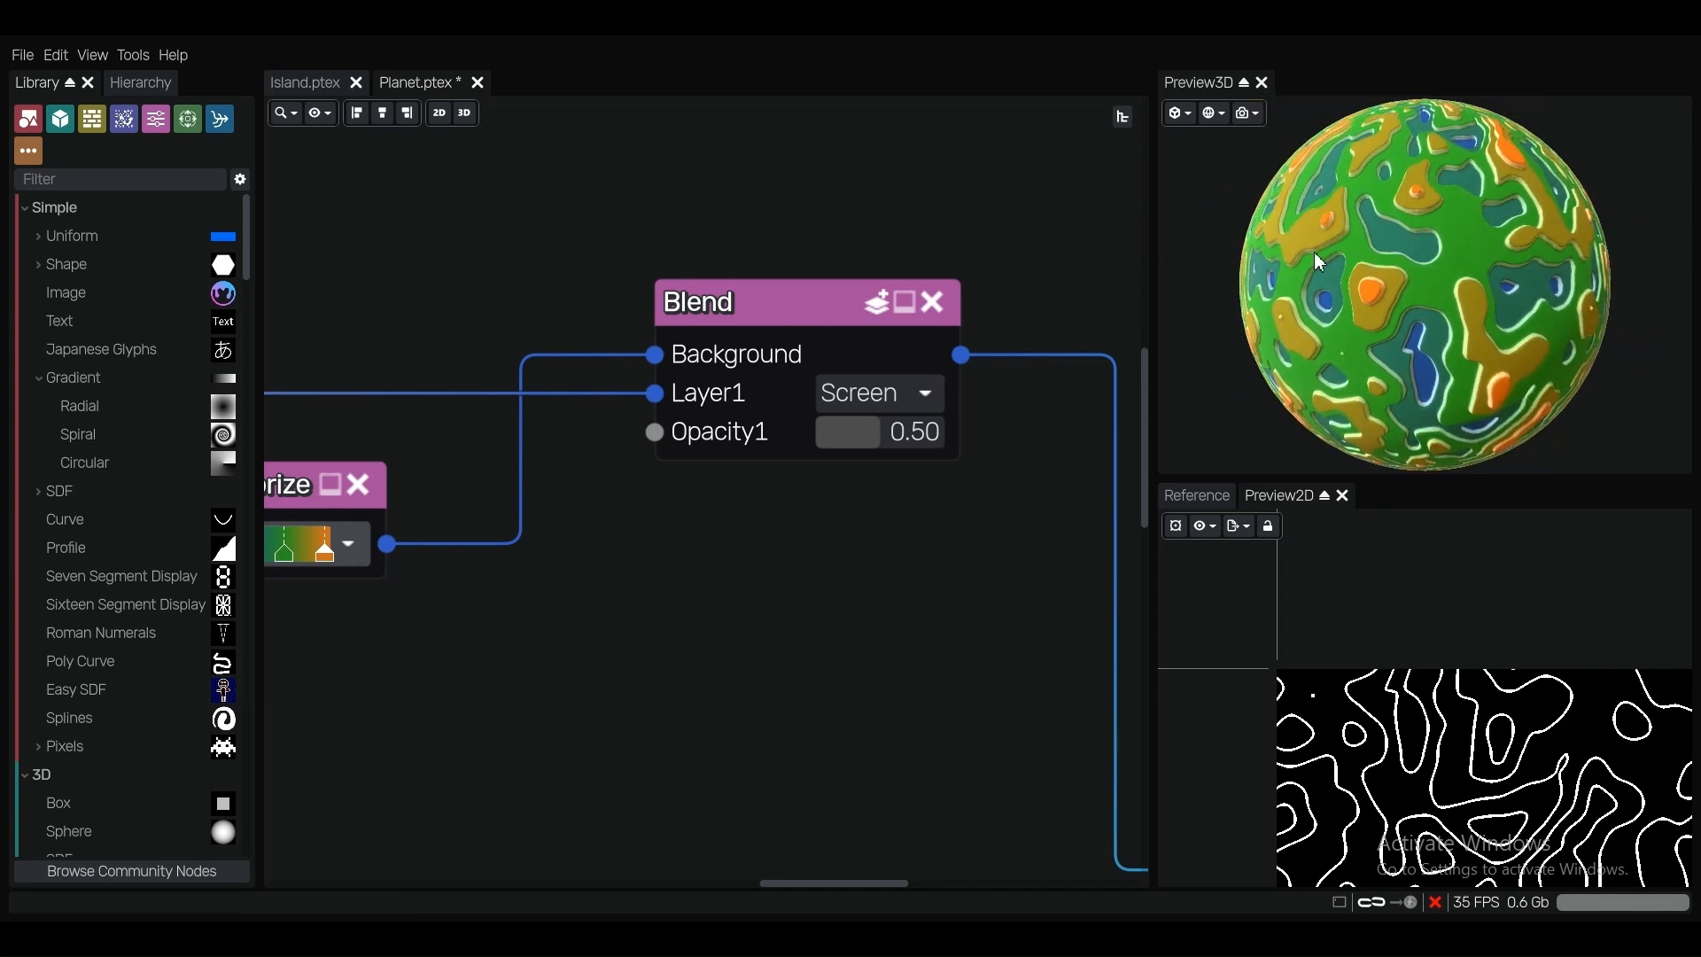
{"action": "scroll", "coordinate": [1029, 352], "scroll_direction": "up", "scroll_amount": 1}
{"action": "mouse_move", "coordinate": [837, 438]}
{"action": "left_mouse_down"}
{"action": "mouse_move", "coordinate": [815, 437]}
{"action": "mouse_move", "coordinate": [892, 439]}
{"action": "mouse_move", "coordinate": [837, 438]}
{"action": "mouse_move", "coordinate": [855, 440]}
{"action": "left_mouse_up"}
{"action": "scroll", "coordinate": [880, 509], "scroll_direction": "down", "scroll_amount": 1}
Examine the blended edge outlines up close on the planet in the 3D preview.
{"action": "scroll", "coordinate": [880, 509], "scroll_direction": "down", "scroll_amount": 3}
{"action": "middle_click_drag", "start_coordinate": [653, 366], "coordinate": [994, 432]}
{"action": "scroll", "coordinate": [994, 431], "scroll_direction": "down", "scroll_amount": 3}
{"action": "middle_click_drag", "start_coordinate": [747, 399], "coordinate": [814, 426]}
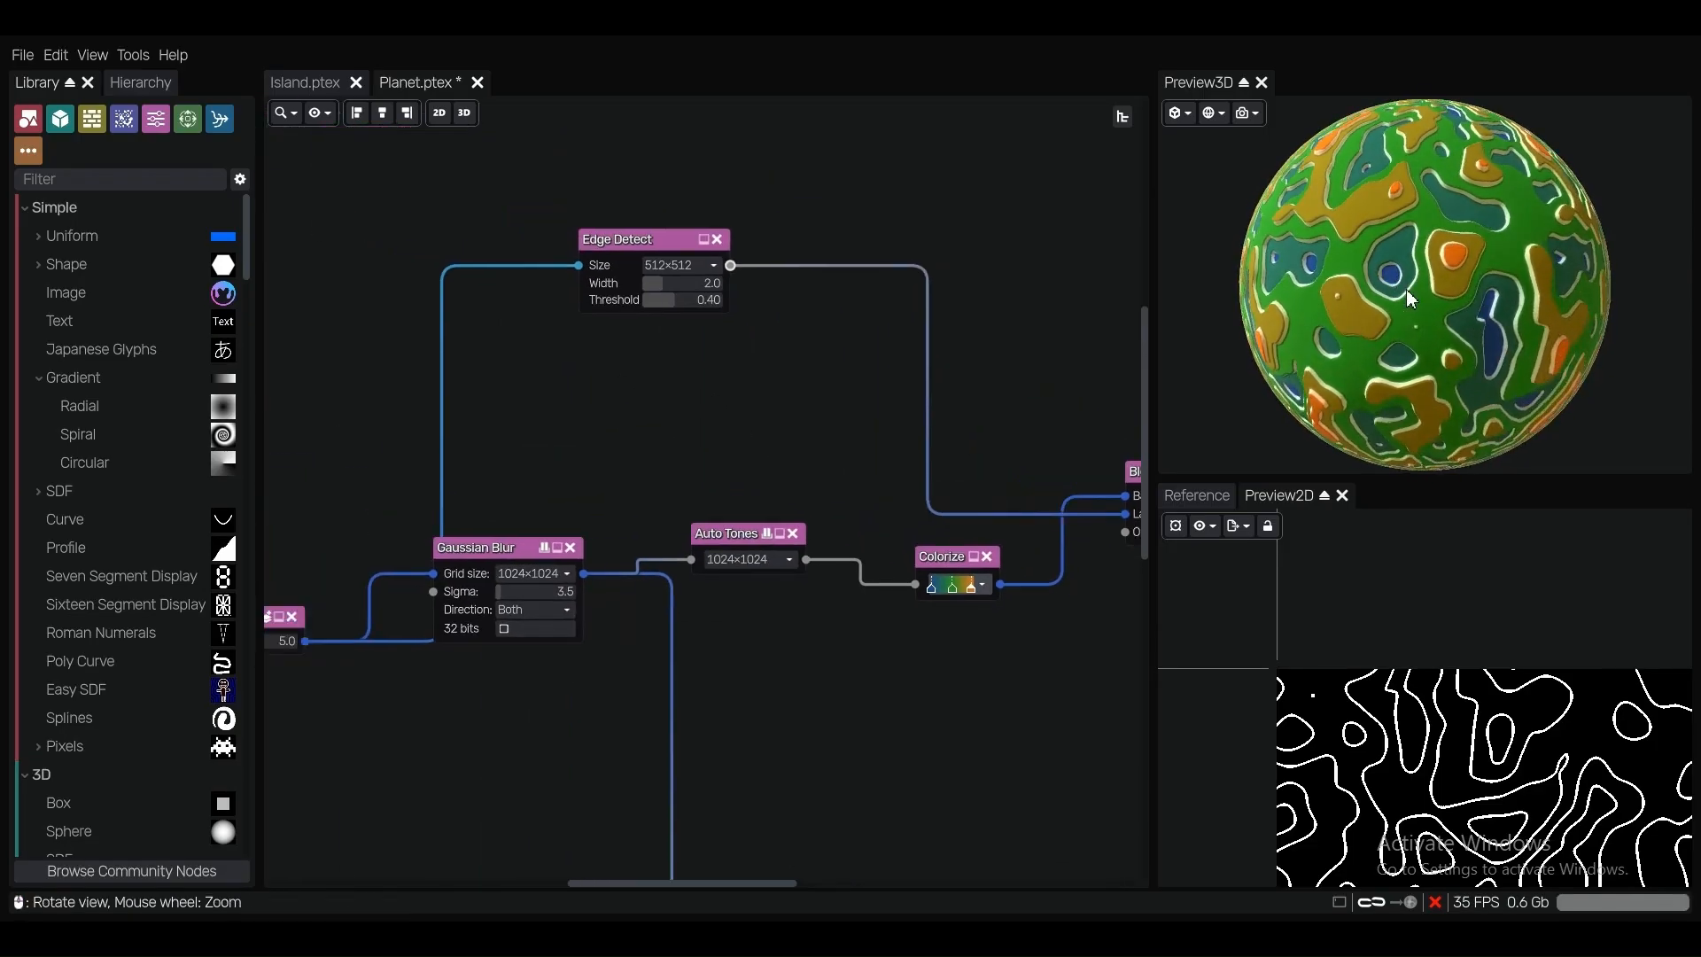
{"action": "scroll", "coordinate": [1403, 292], "scroll_direction": "up", "scroll_amount": 3}
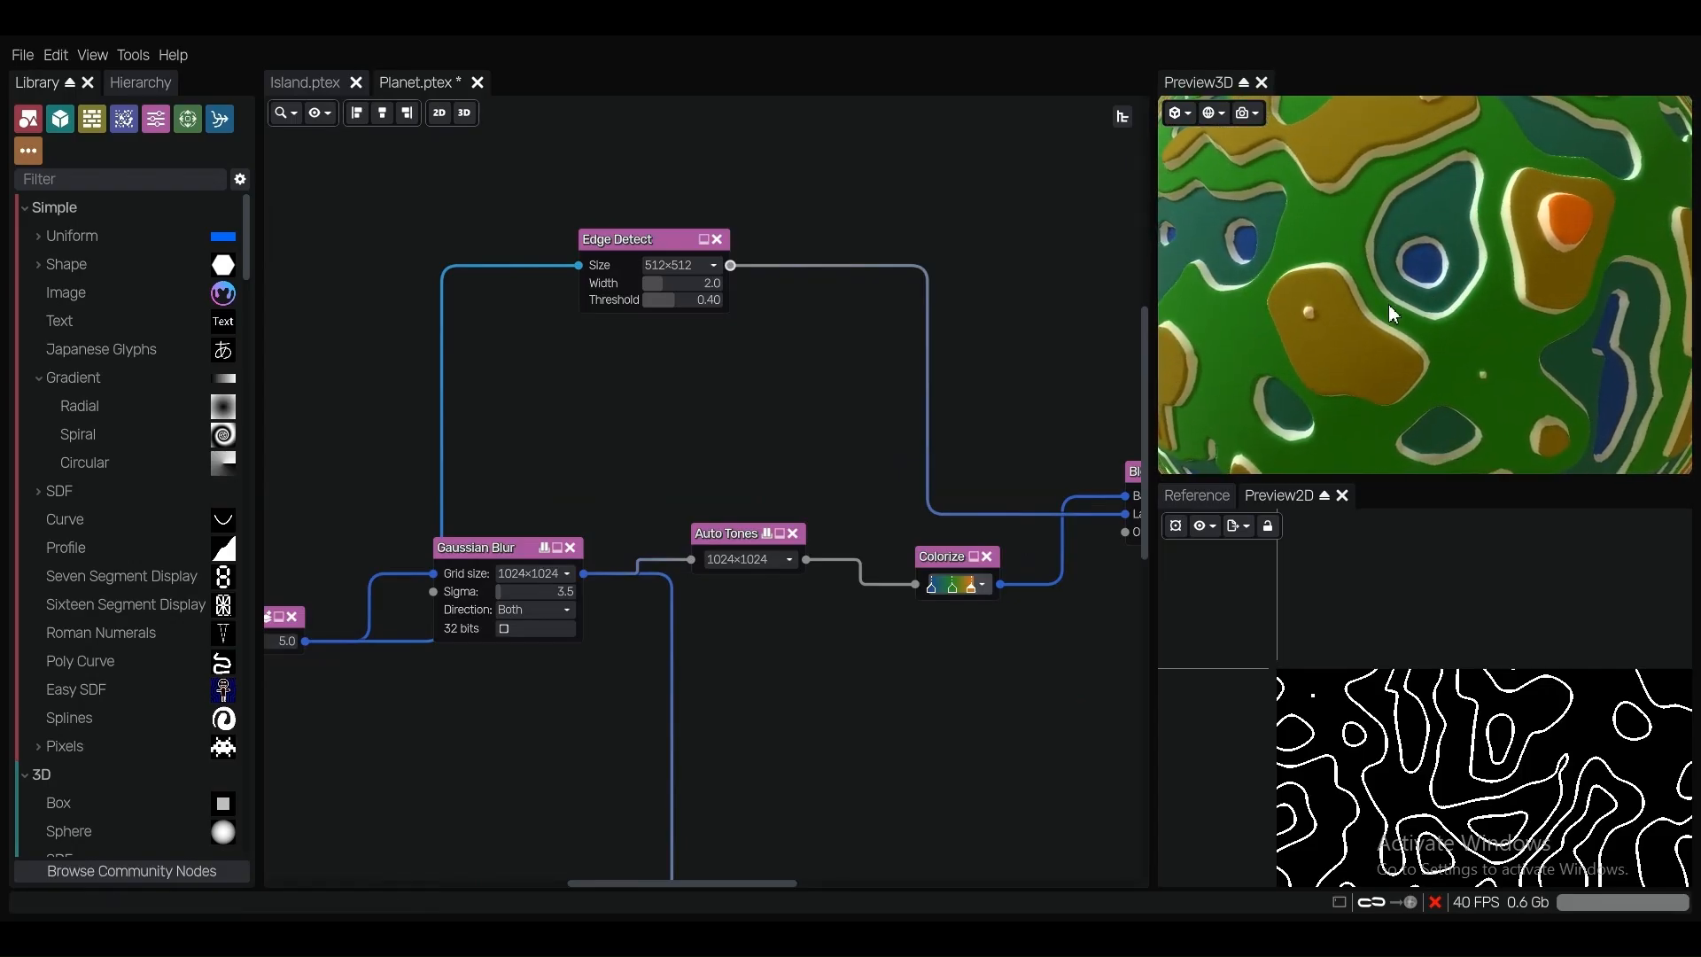
{"action": "scroll", "coordinate": [1421, 275], "scroll_direction": "down", "scroll_amount": 3}
{"action": "scroll", "coordinate": [1398, 303], "scroll_direction": "up", "scroll_amount": 3}
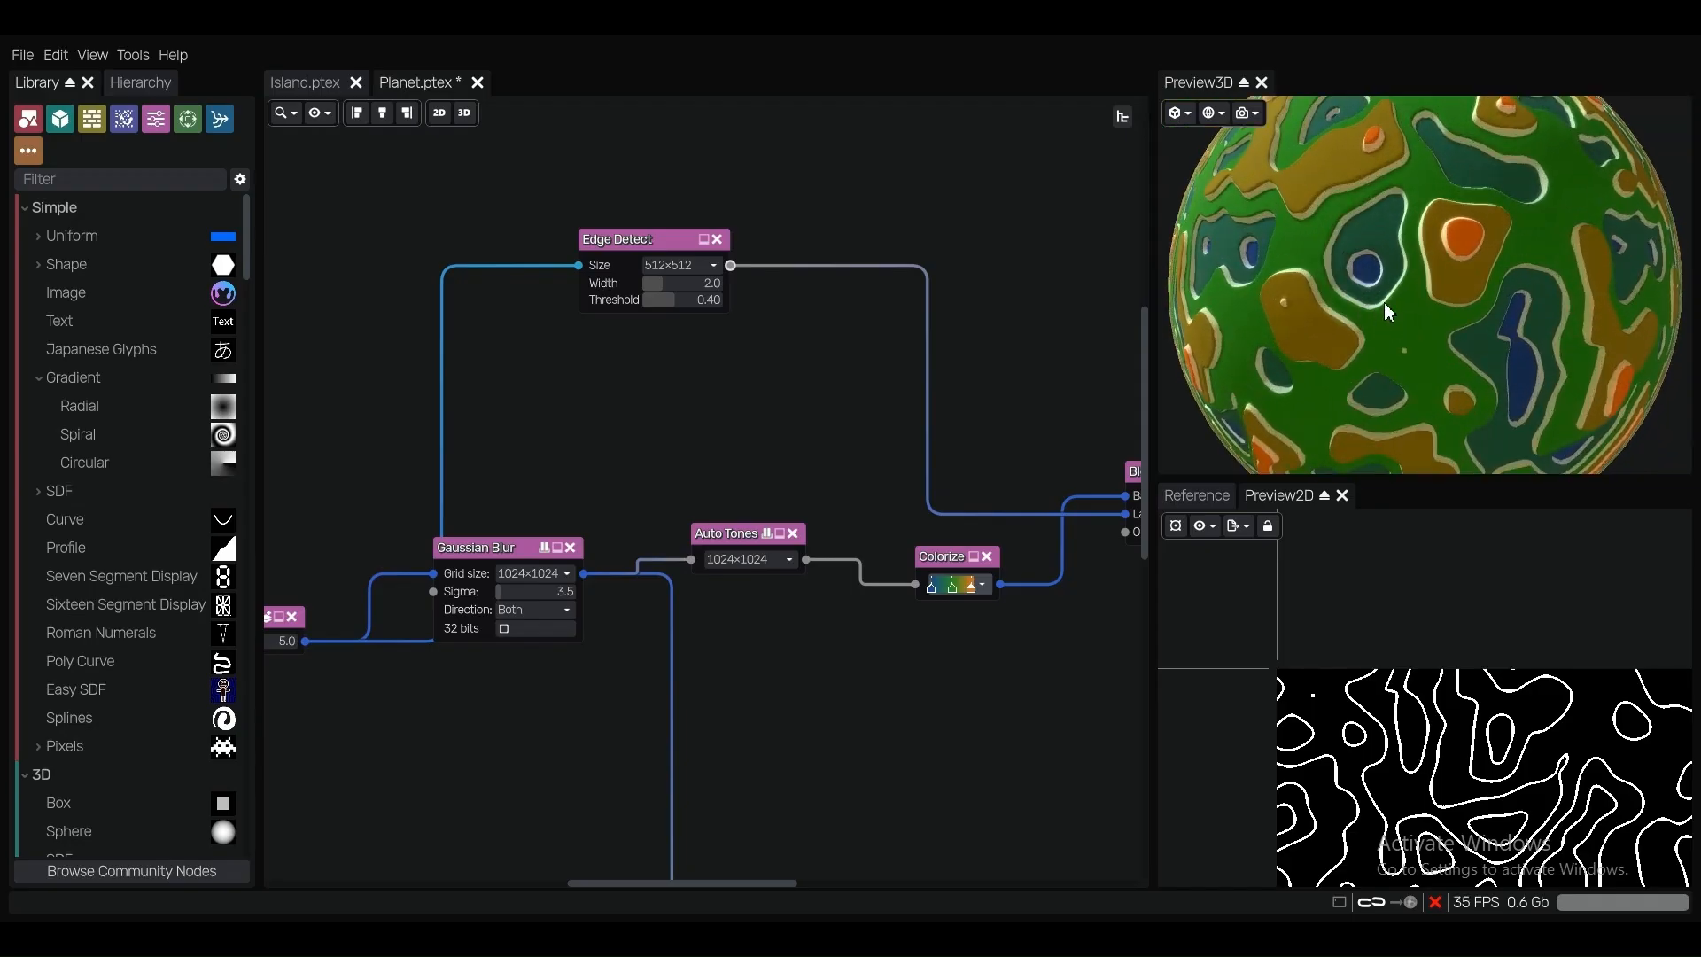
{"action": "scroll", "coordinate": [1432, 270], "scroll_direction": "up", "scroll_amount": 3}
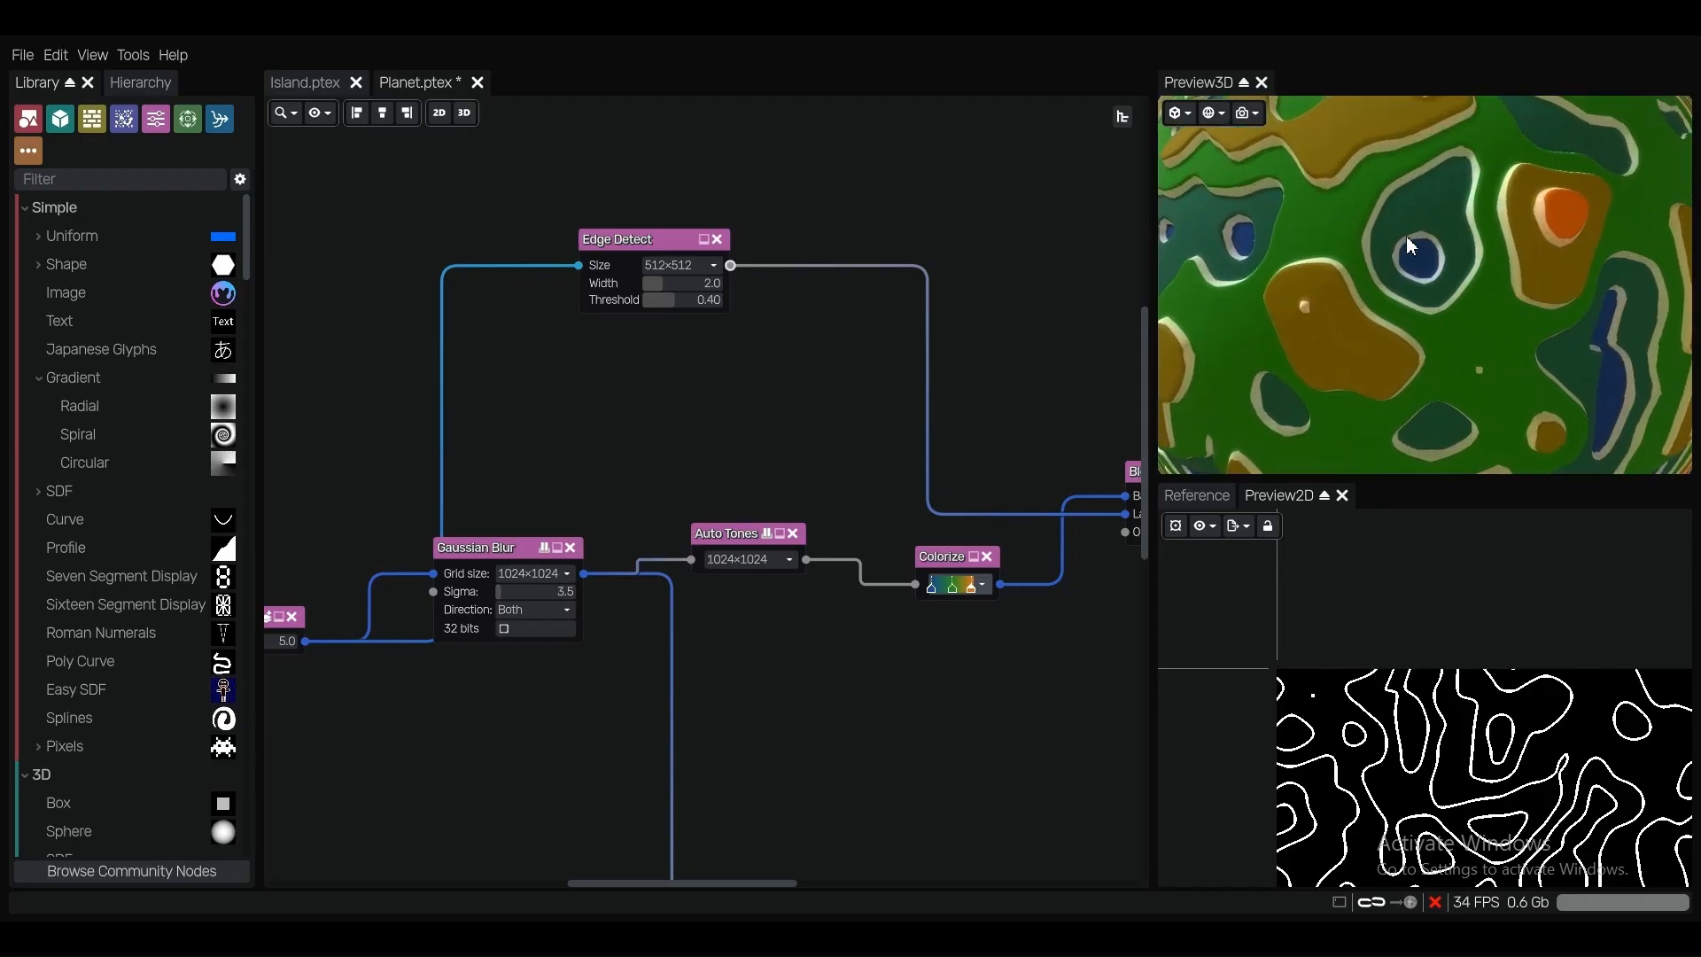
{"action": "scroll", "coordinate": [1443, 274], "scroll_direction": "down", "scroll_amount": 3}
Reposition the Quantize and Edge Detect nodes higher in the graph to make room for another node.
{"action": "scroll", "coordinate": [888, 413], "scroll_direction": "down", "scroll_amount": 6}
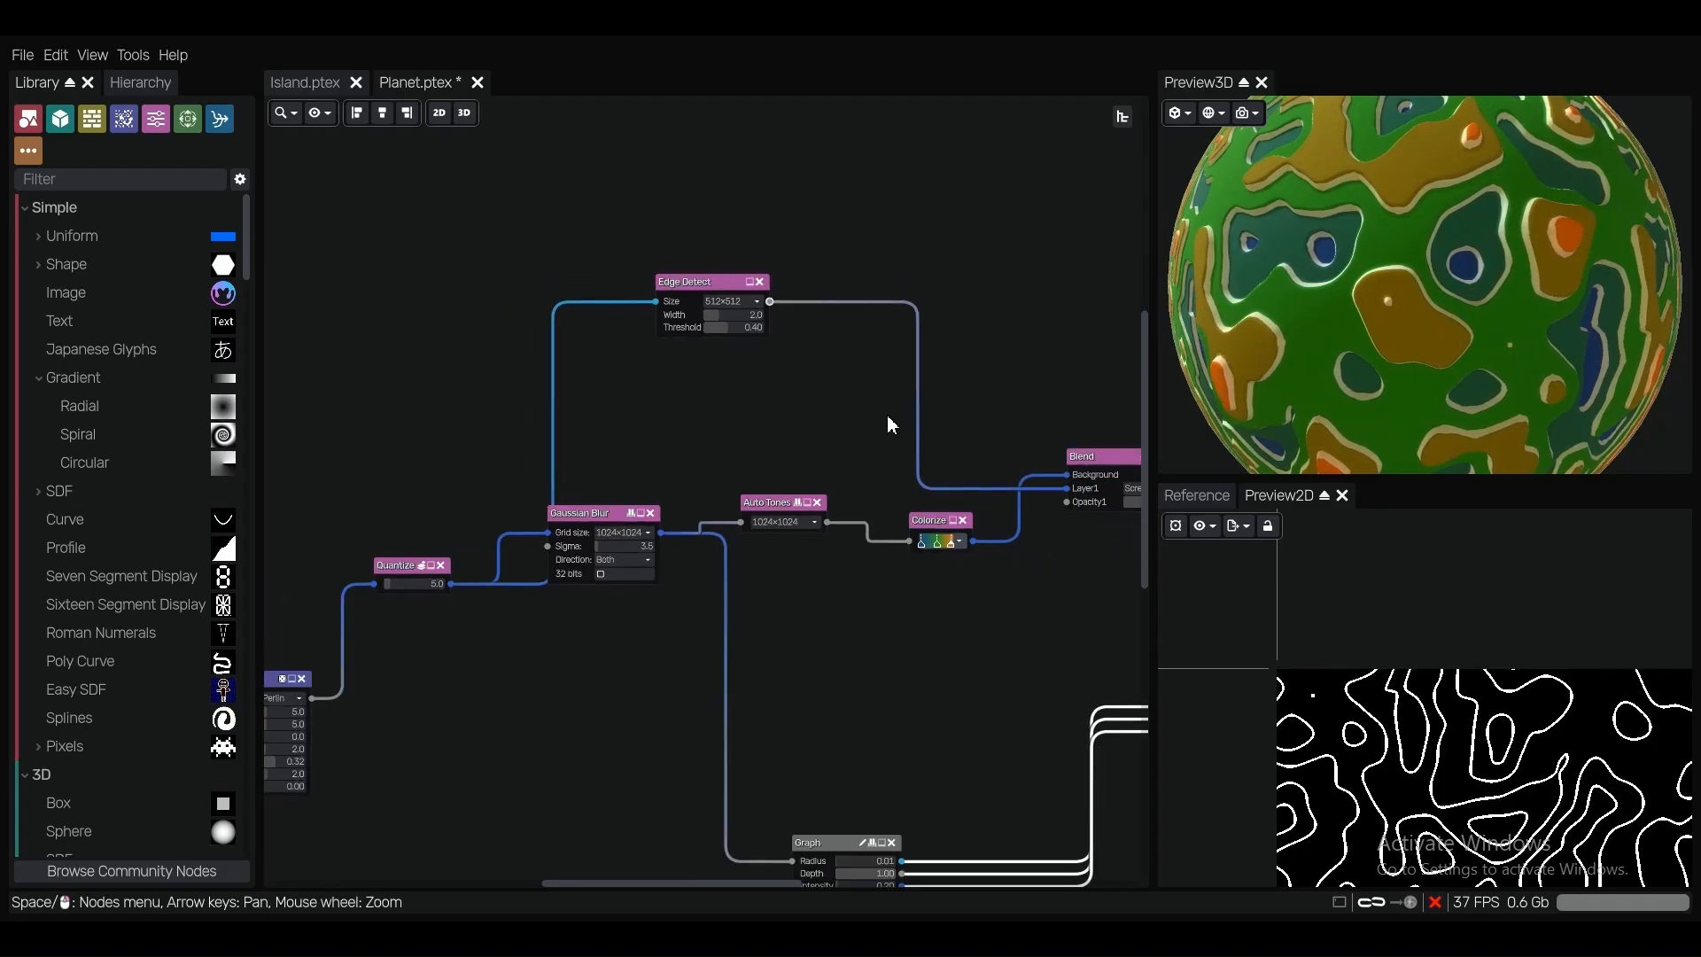
{"action": "middle_click_drag", "start_coordinate": [529, 417], "coordinate": [879, 370]}
{"action": "scroll", "coordinate": [873, 445], "scroll_direction": "up", "scroll_amount": 2}
{"action": "middle_click_drag", "start_coordinate": [807, 449], "coordinate": [705, 452]}
{"action": "scroll", "coordinate": [706, 461], "scroll_direction": "up", "scroll_amount": 1}
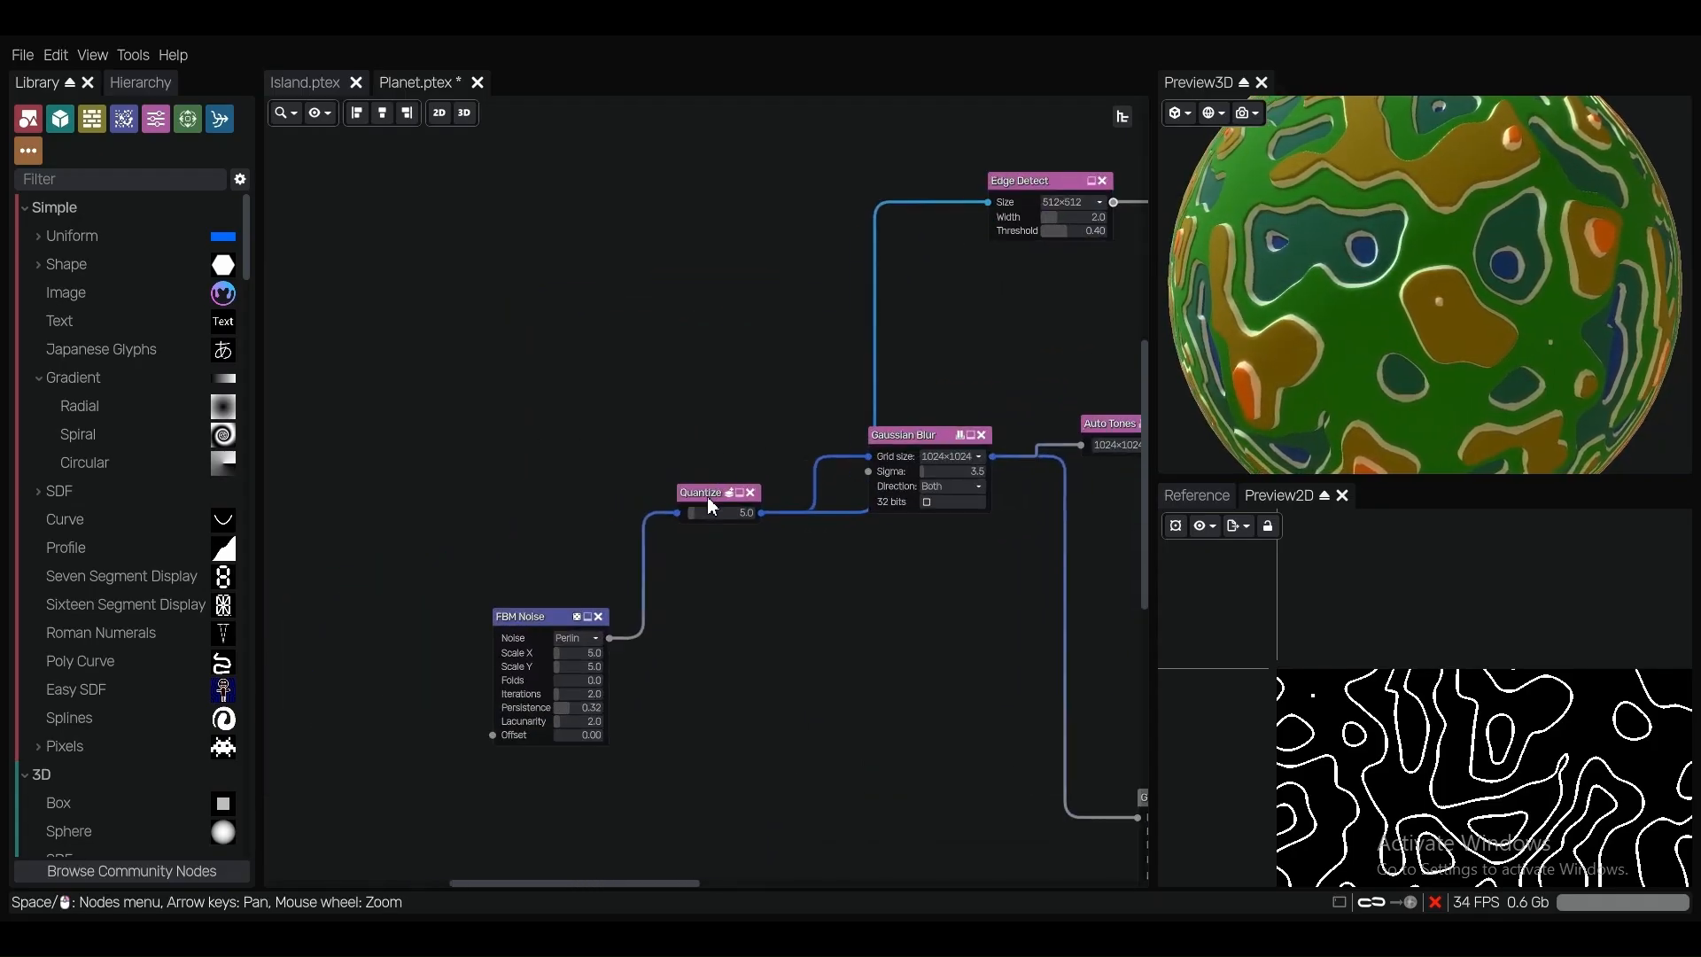
{"action": "left_click_drag", "start_coordinate": [707, 495], "coordinate": [707, 379]}
{"action": "middle_click_drag", "start_coordinate": [873, 282], "coordinate": [656, 349]}
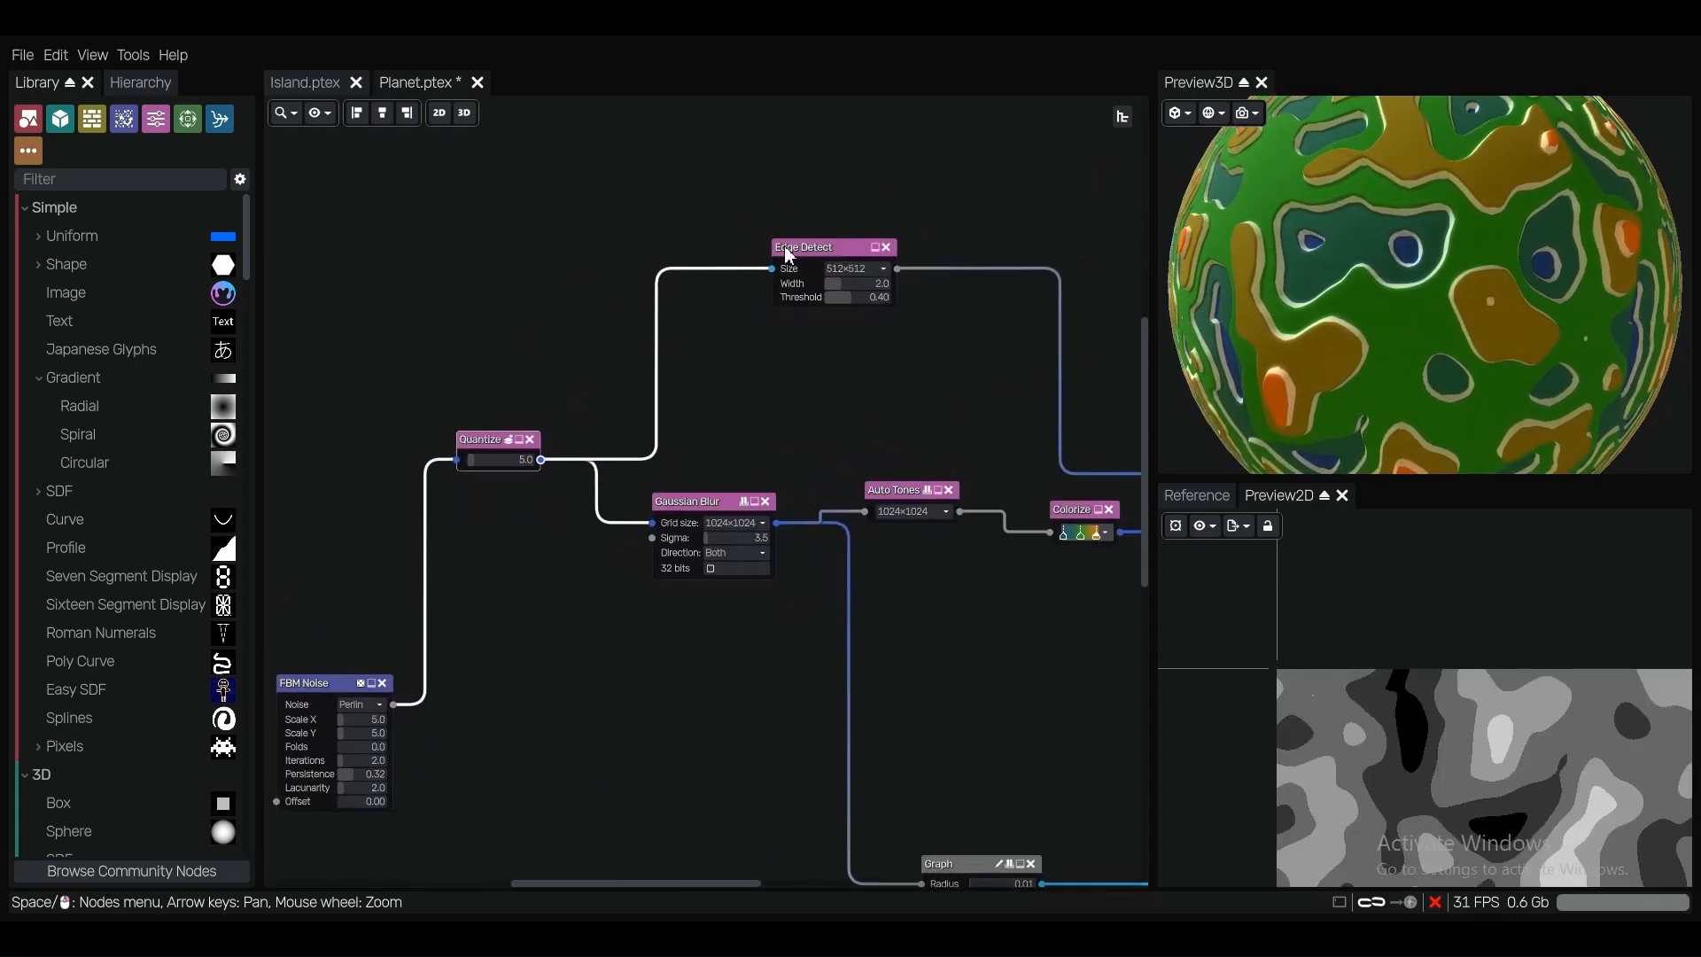
{"action": "left_click_drag", "start_coordinate": [760, 248], "coordinate": [699, 192]}
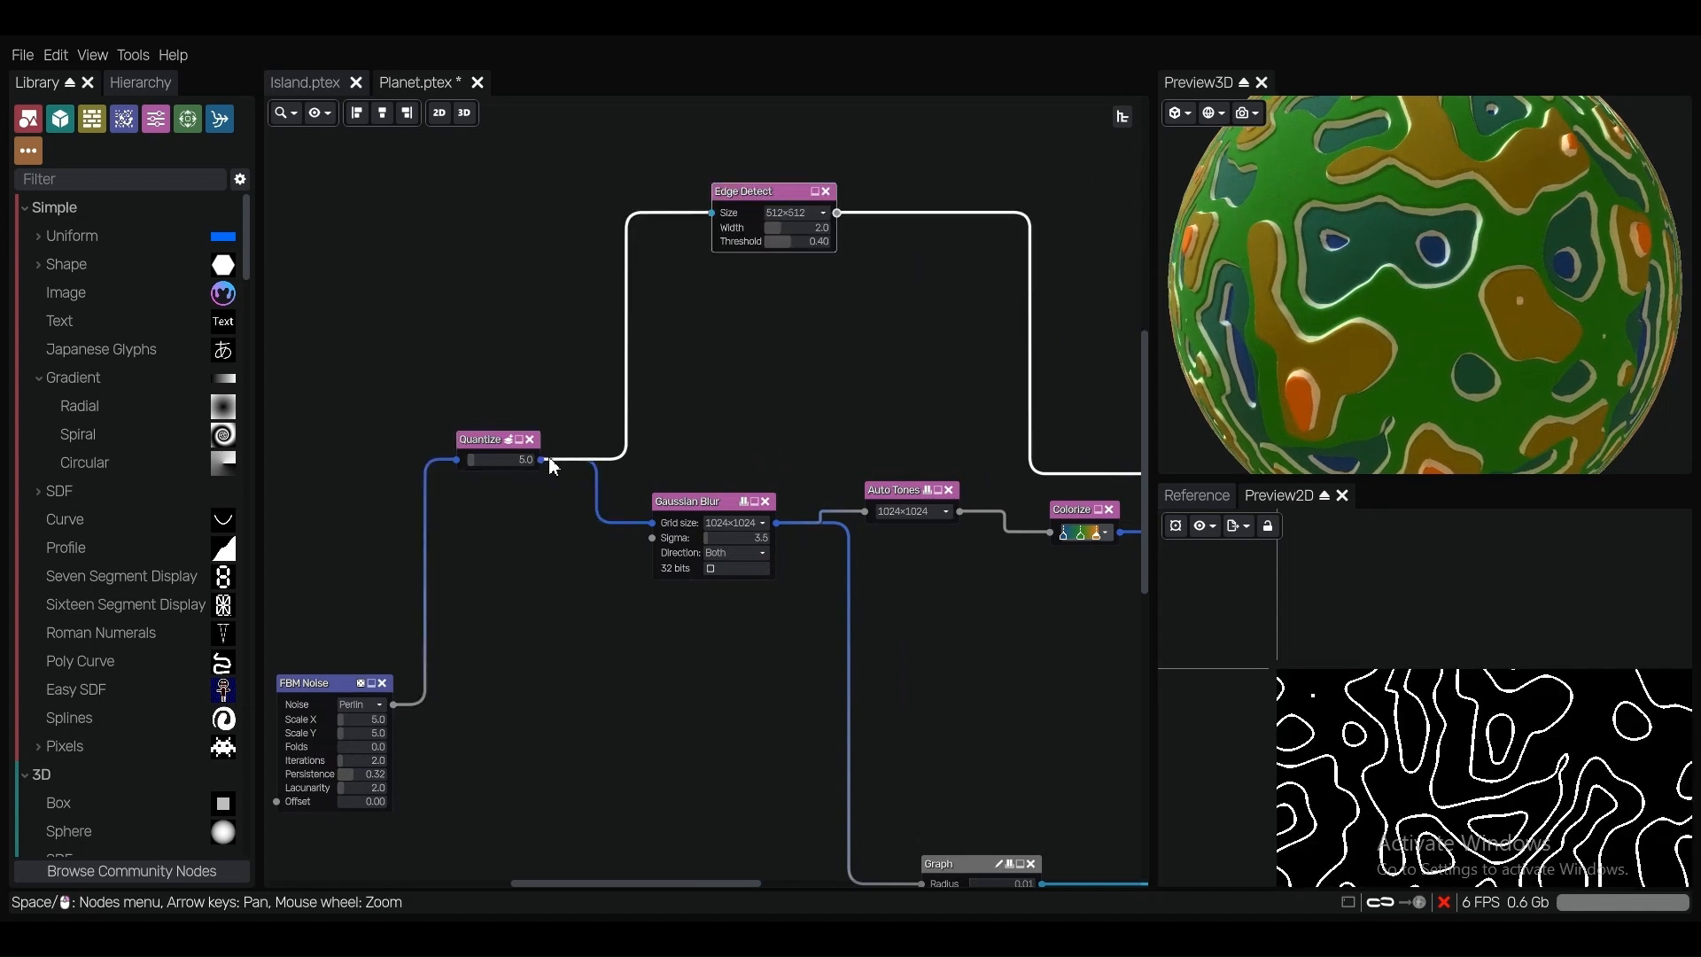
Add a second Blend node with Quantize as background and Edge Detect as Layer1, and preview it in 2D.
{"action": "left_click_drag", "start_coordinate": [541, 460], "coordinate": [998, 340]}
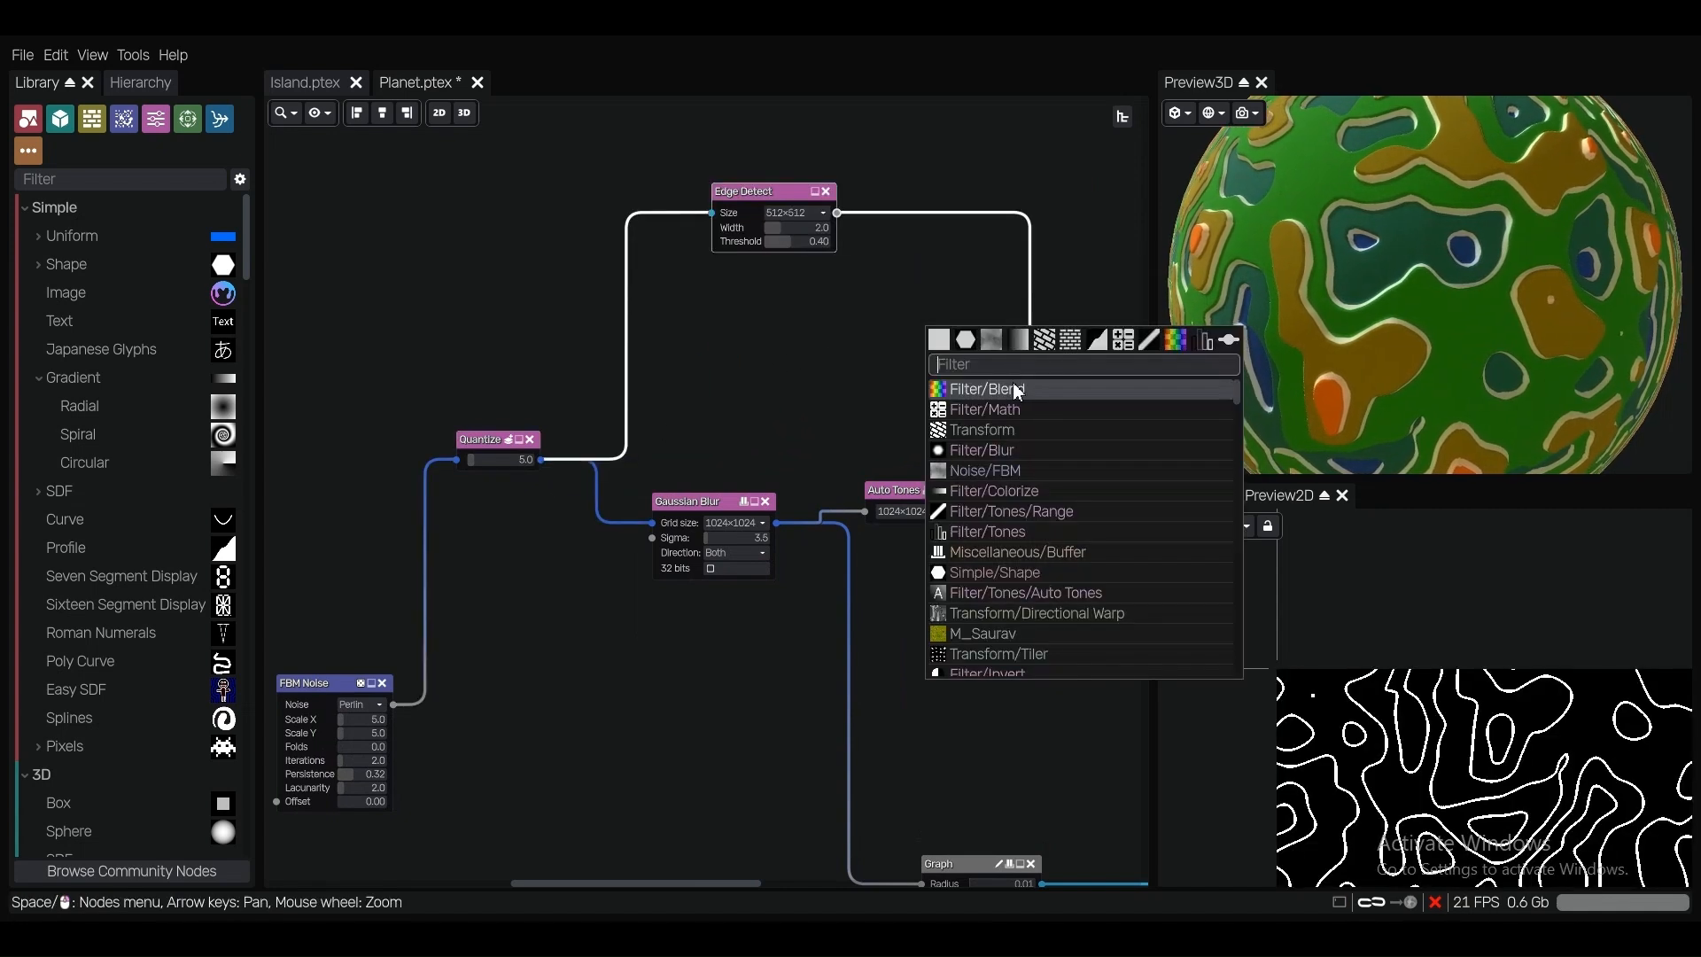
{"action": "left_click", "coordinate": [956, 388]}
{"action": "left_click_drag", "start_coordinate": [837, 213], "coordinate": [925, 327]}
{"action": "scroll", "coordinate": [985, 321], "scroll_direction": "up", "scroll_amount": 2}
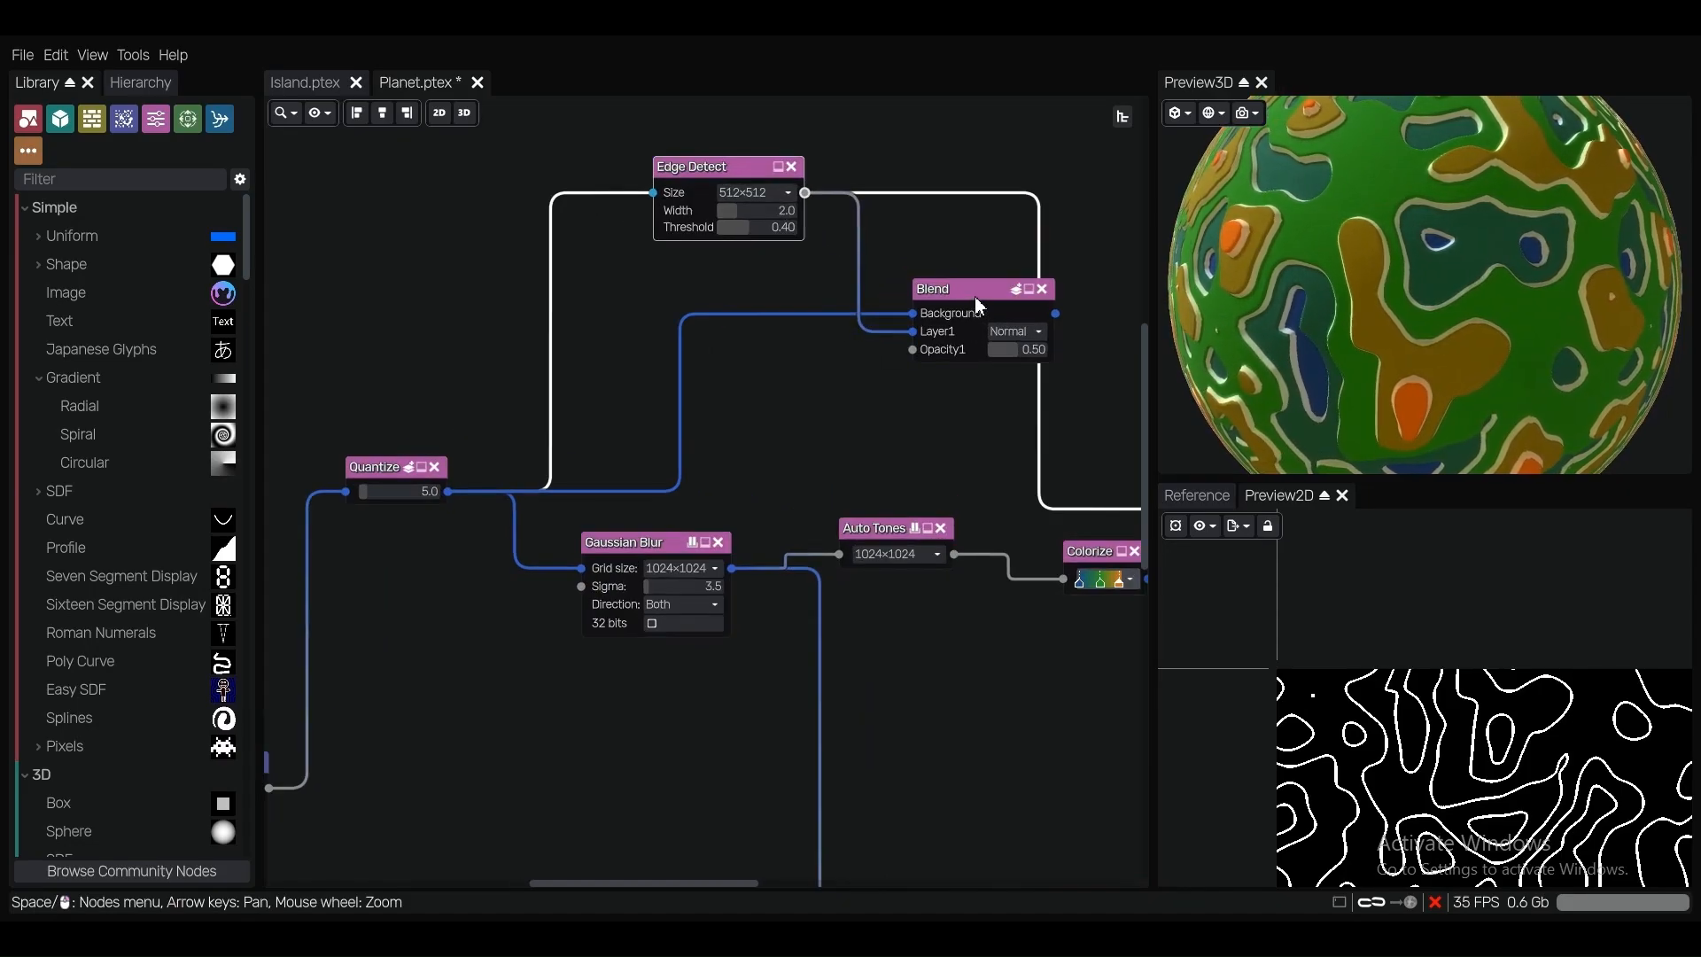
{"action": "left_click", "coordinate": [961, 349]}
Set the second Blend node to Multiply with opacity 1.00 and inspect the resulting lines in the 2D preview.
{"action": "middle_click_drag", "start_coordinate": [962, 363], "coordinate": [800, 365]}
{"action": "scroll", "coordinate": [841, 327], "scroll_direction": "up", "scroll_amount": 4}
{"action": "scroll", "coordinate": [855, 335], "scroll_direction": "up", "scroll_amount": 1}
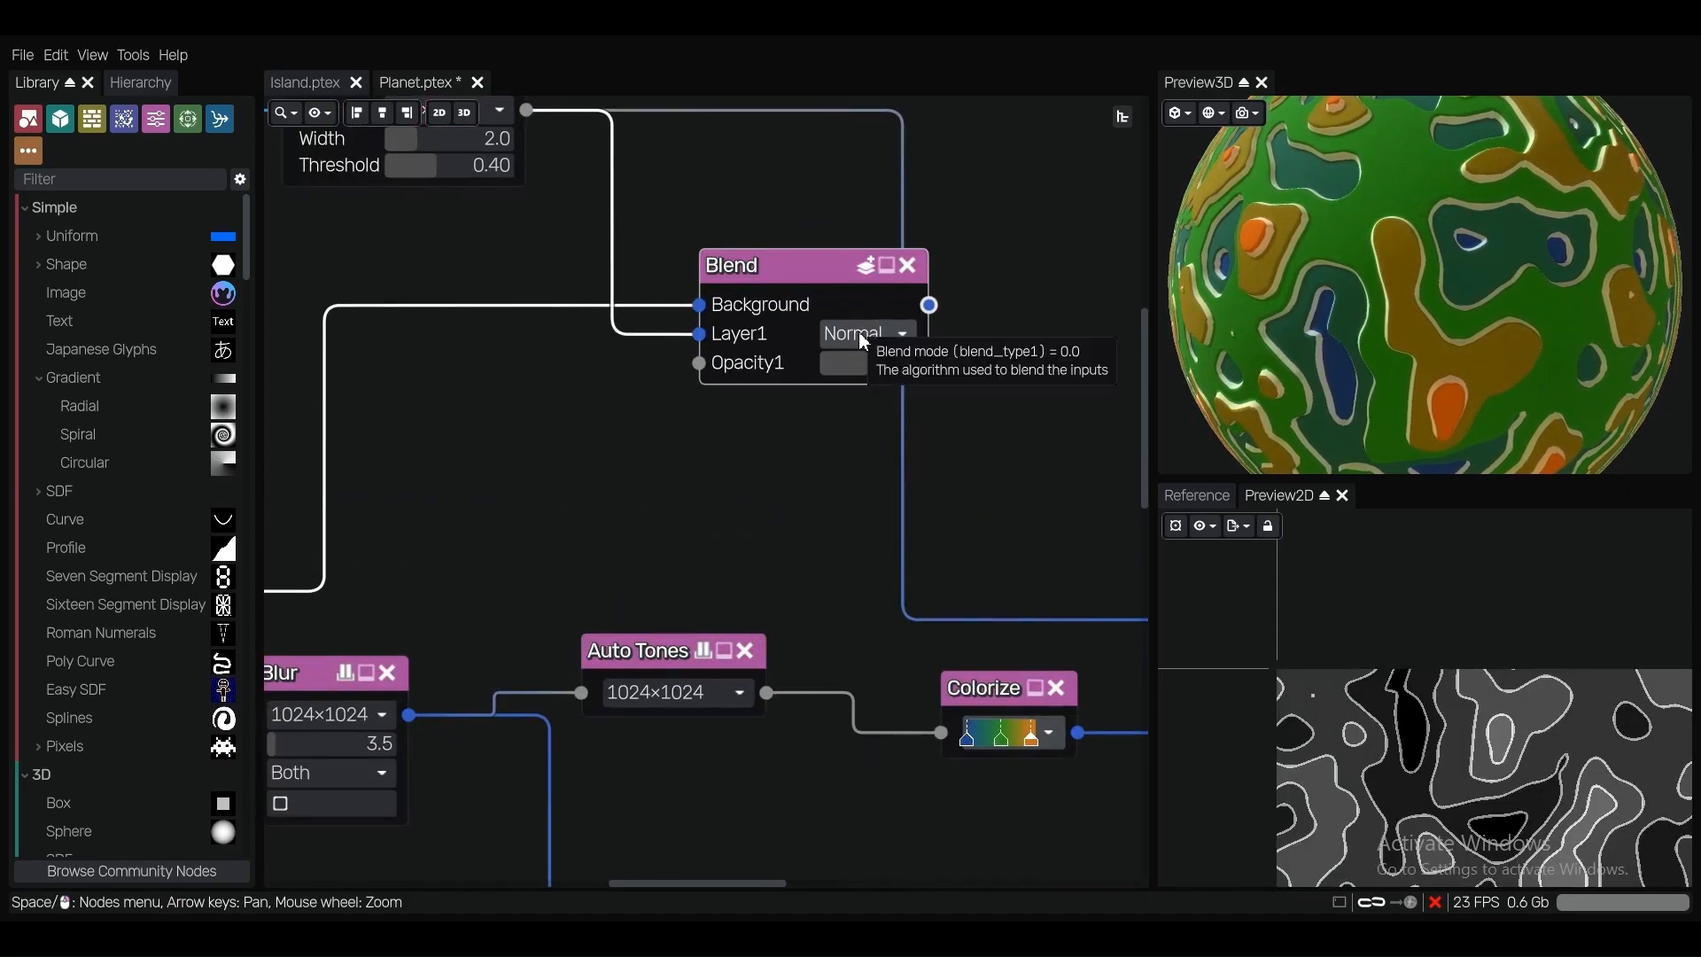
{"action": "left_click", "coordinate": [858, 331]}
{"action": "left_click", "coordinate": [890, 351]}
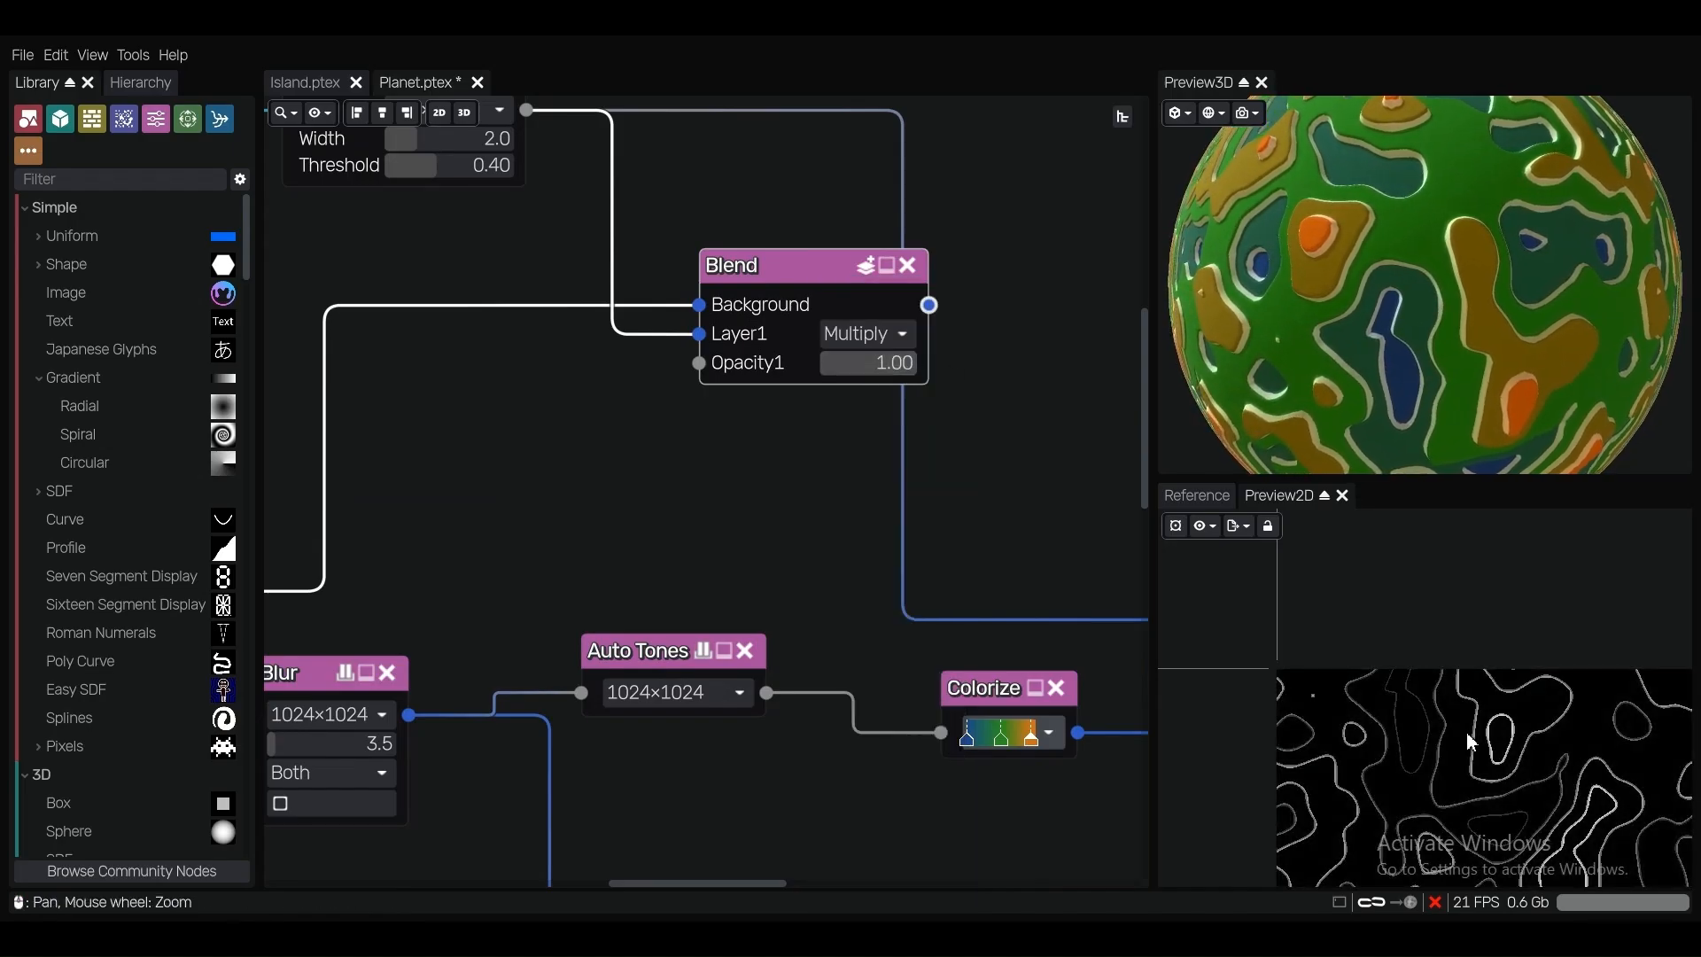
{"action": "scroll", "coordinate": [1400, 700], "scroll_direction": "up", "scroll_amount": 5}
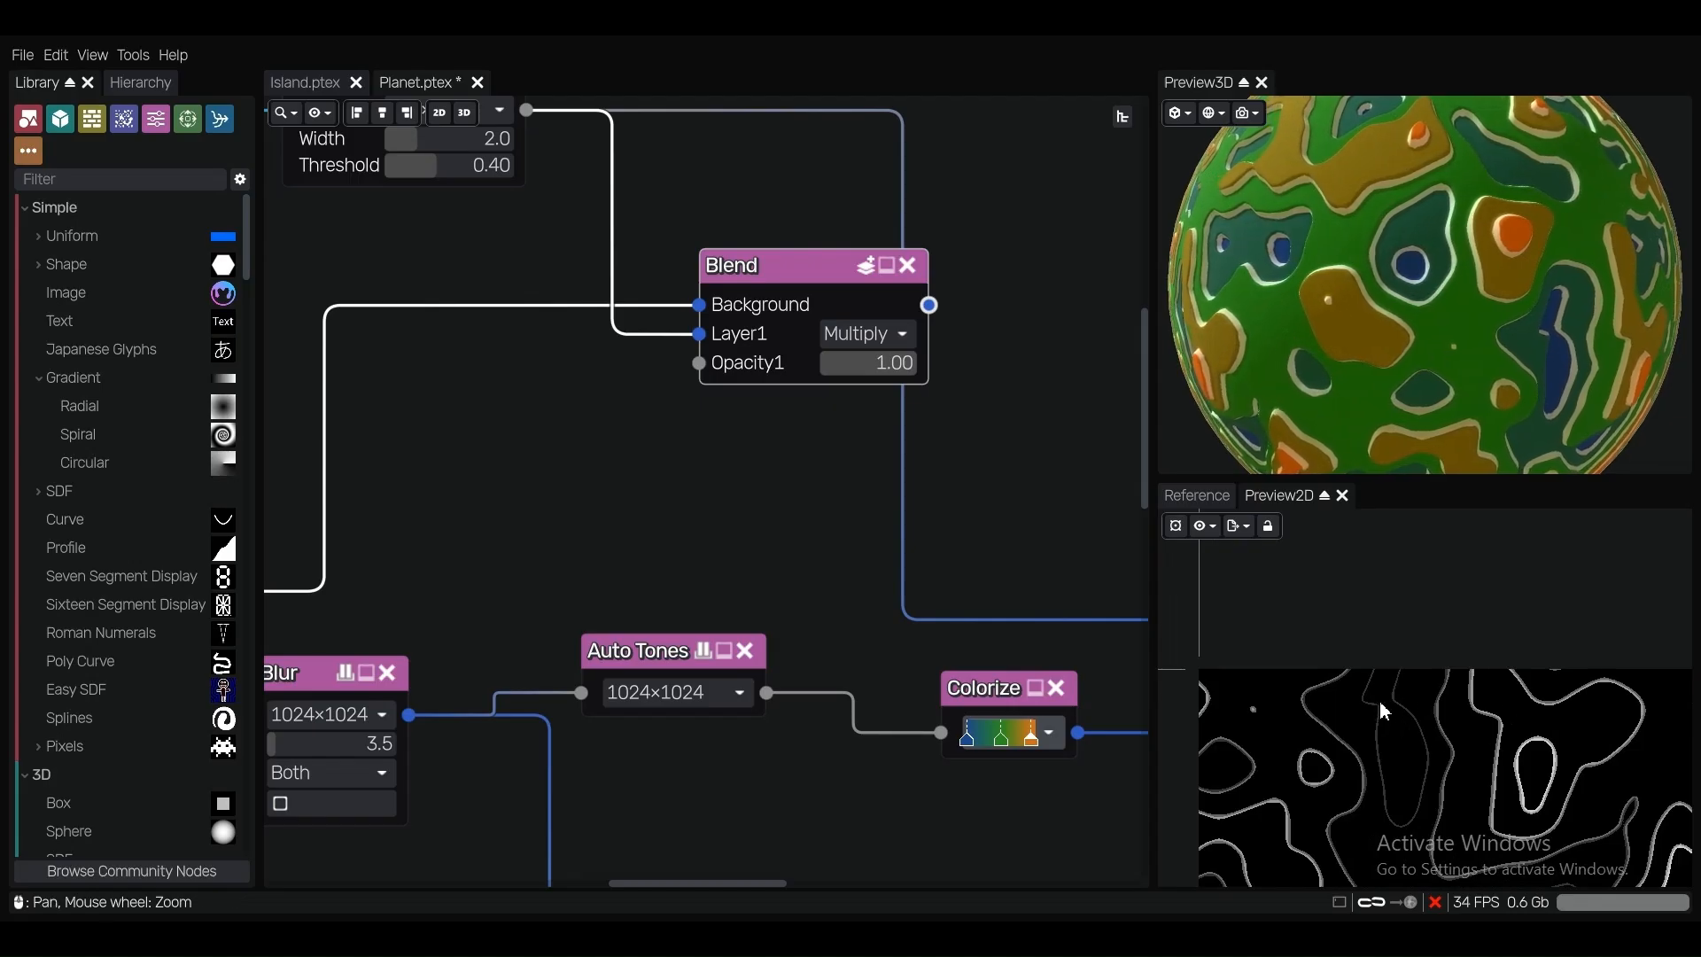
{"action": "scroll", "coordinate": [892, 534], "scroll_direction": "down", "scroll_amount": 3}
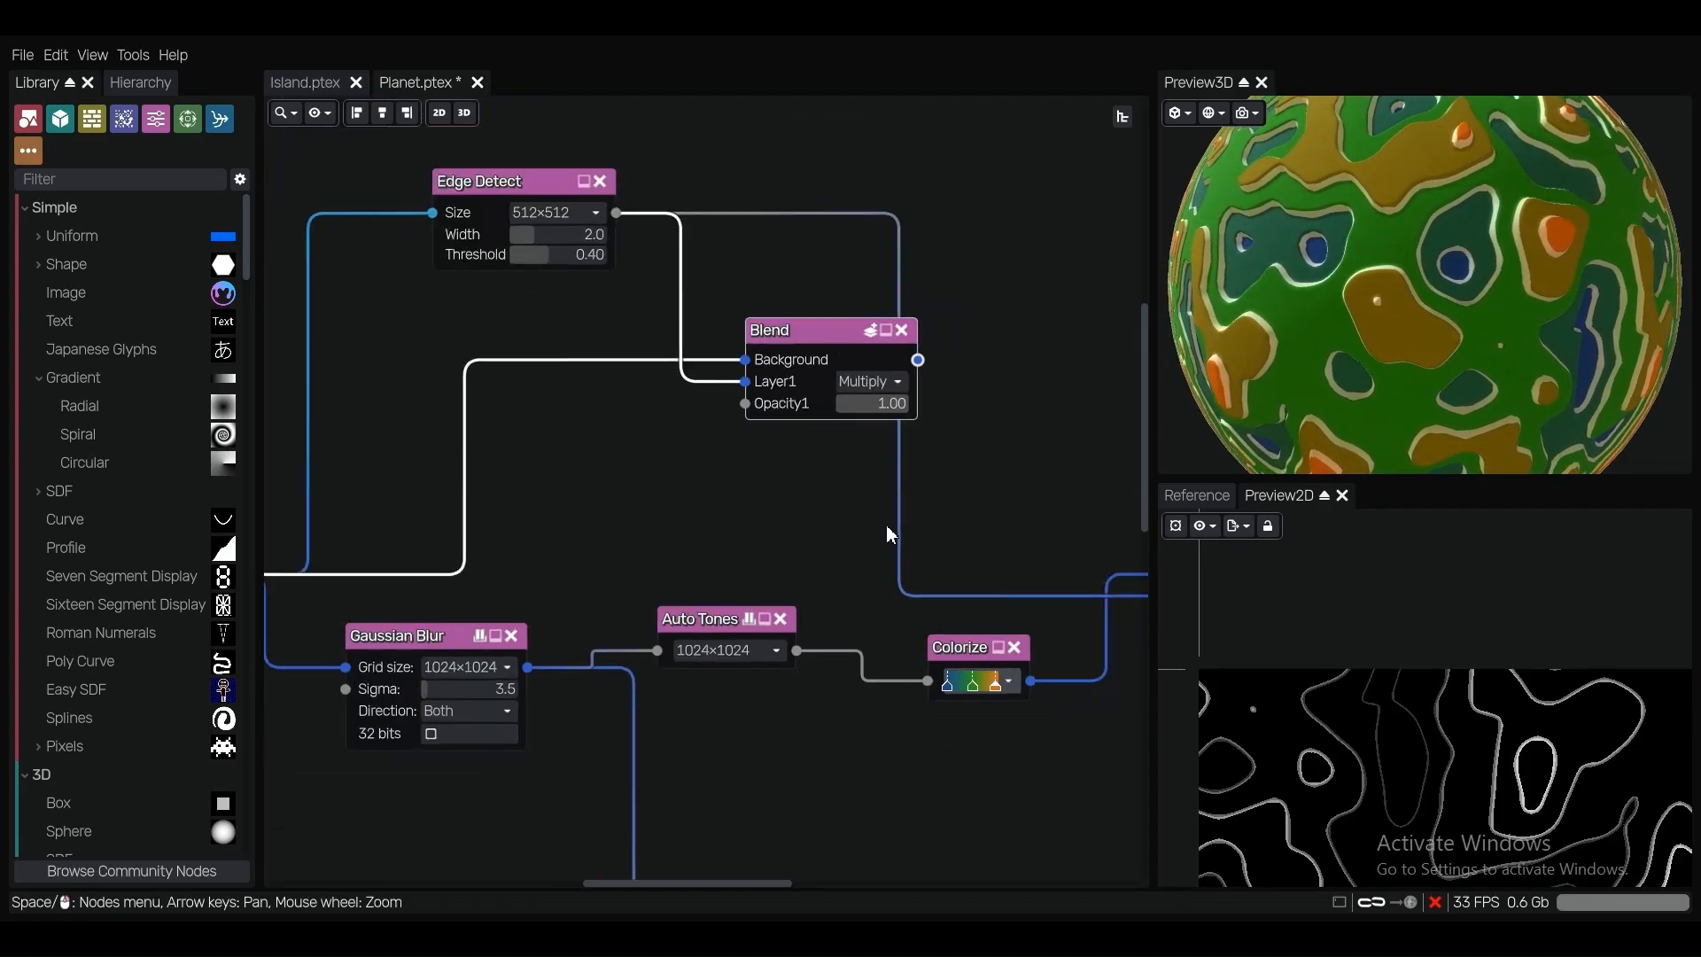
{"action": "scroll", "coordinate": [919, 446], "scroll_direction": "up", "scroll_amount": 2}
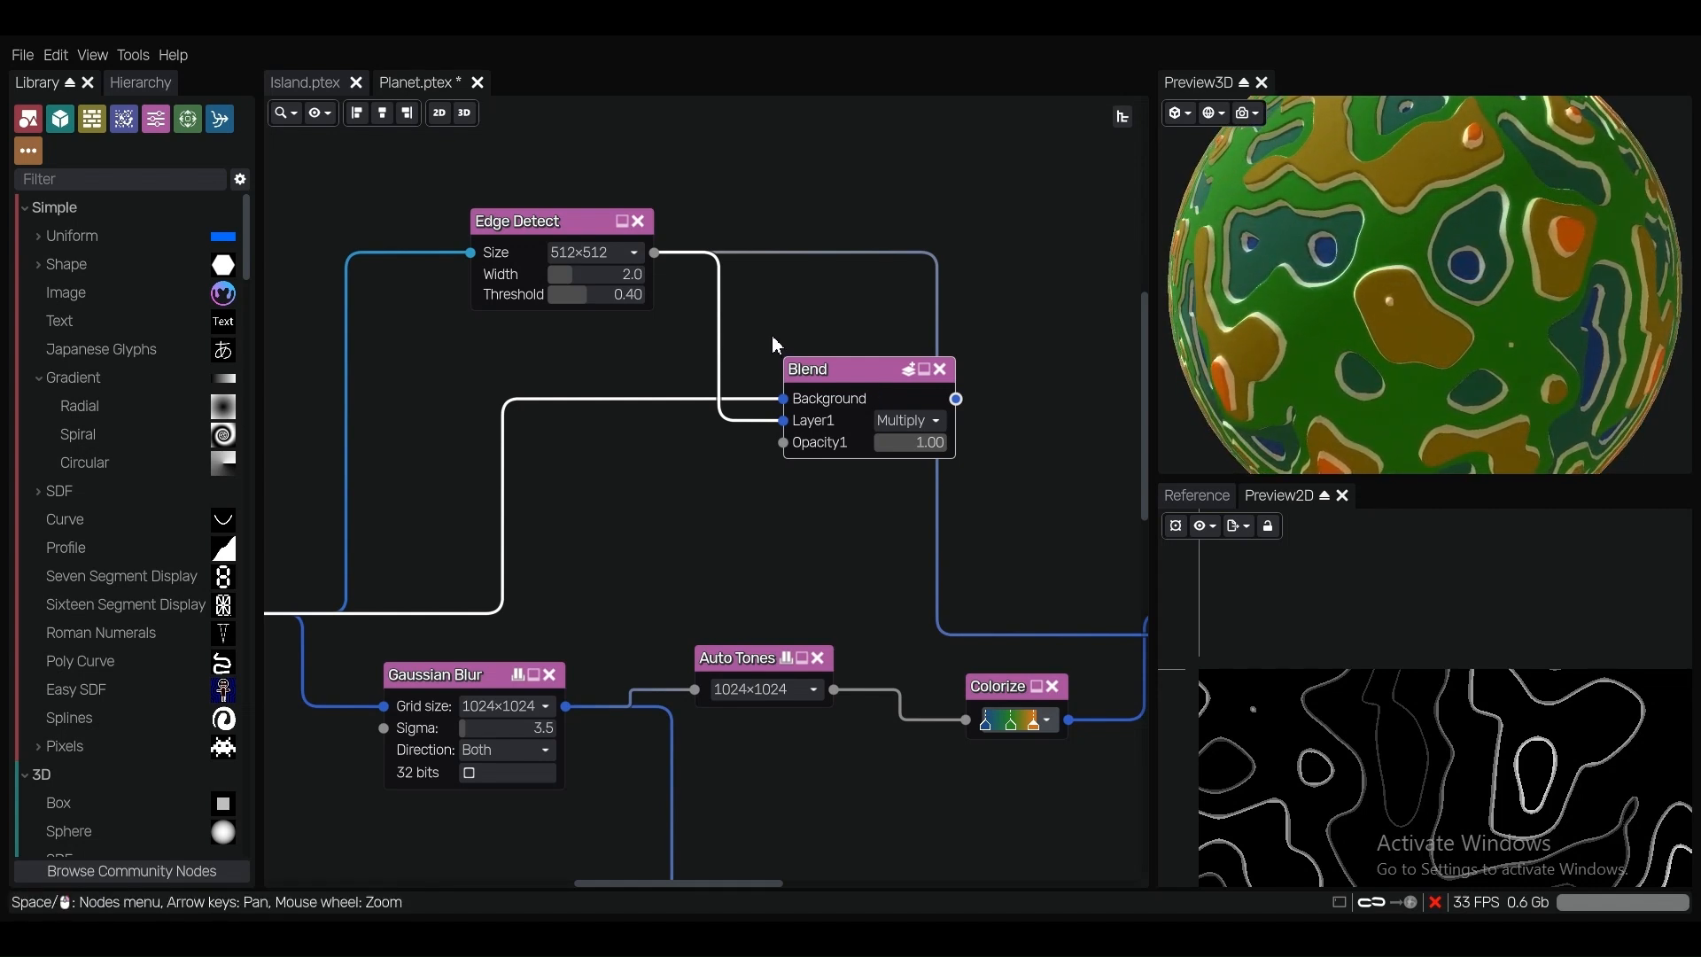
{"action": "scroll", "coordinate": [773, 343], "scroll_direction": "down", "scroll_amount": 5}
{"action": "middle_click_drag", "start_coordinate": [801, 323], "coordinate": [721, 296]}
{"action": "scroll", "coordinate": [827, 343], "scroll_direction": "up", "scroll_amount": 2}
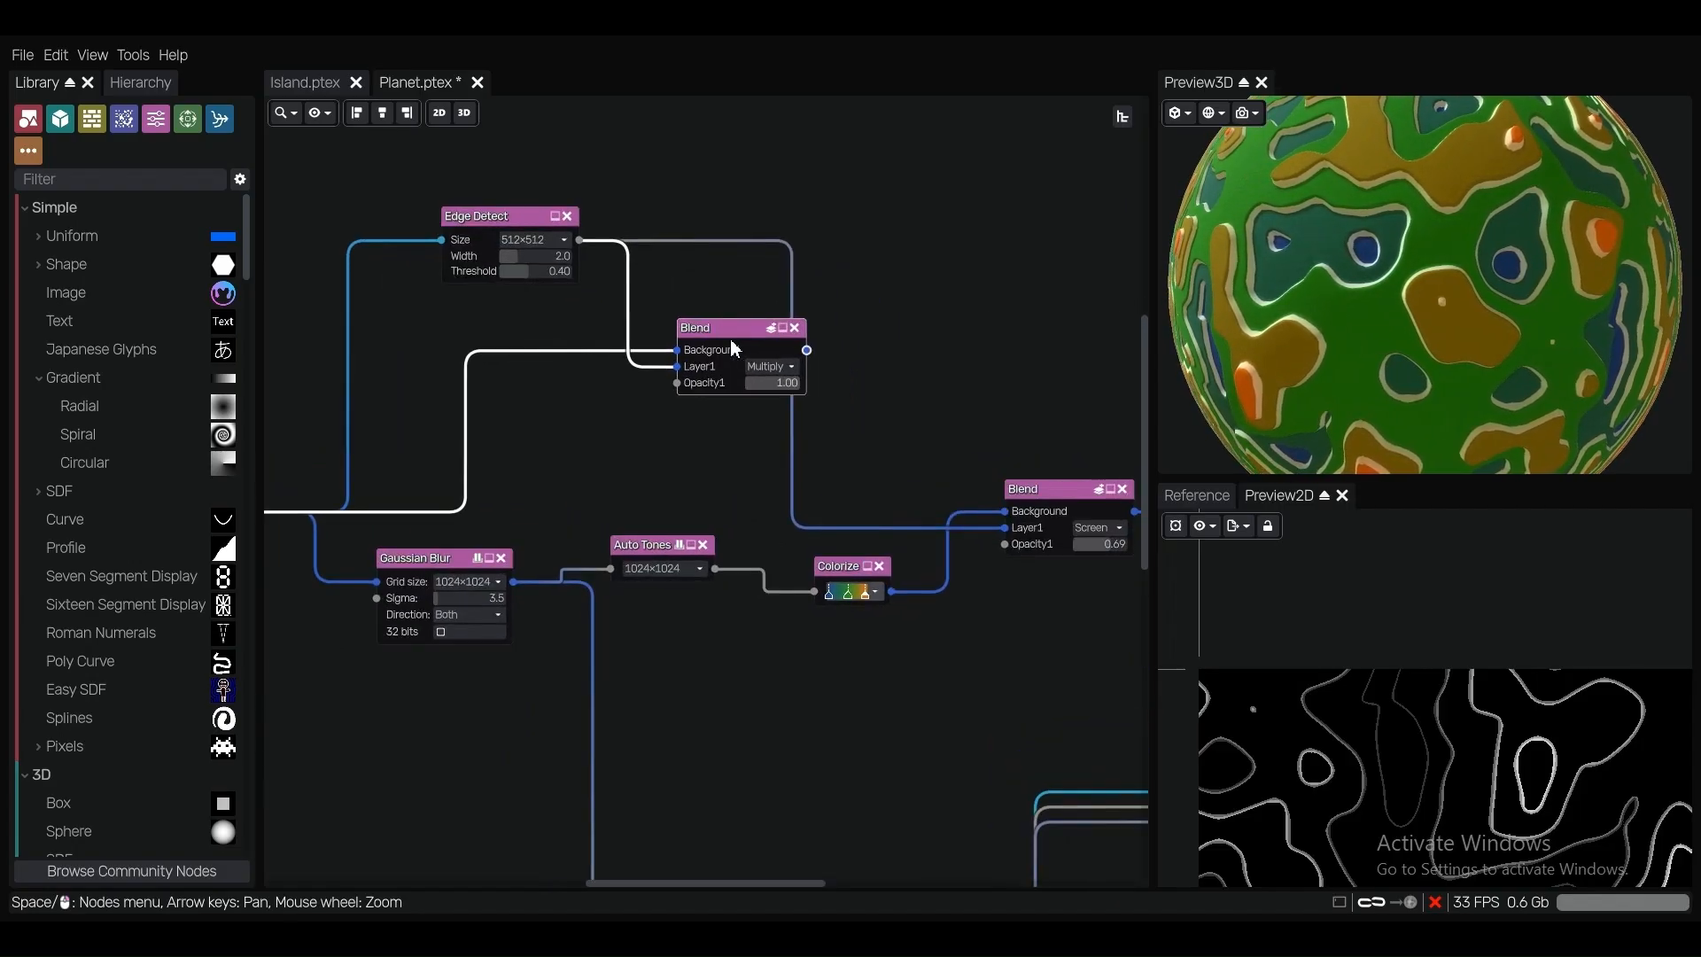
Feed the Multiply Blend into Layer1 of the Screen Blend and set the Screen Blend's opacity to 1.00, inspecting the planet in 3D.
{"action": "middle_click_drag", "start_coordinate": [910, 293], "coordinate": [908, 284]}
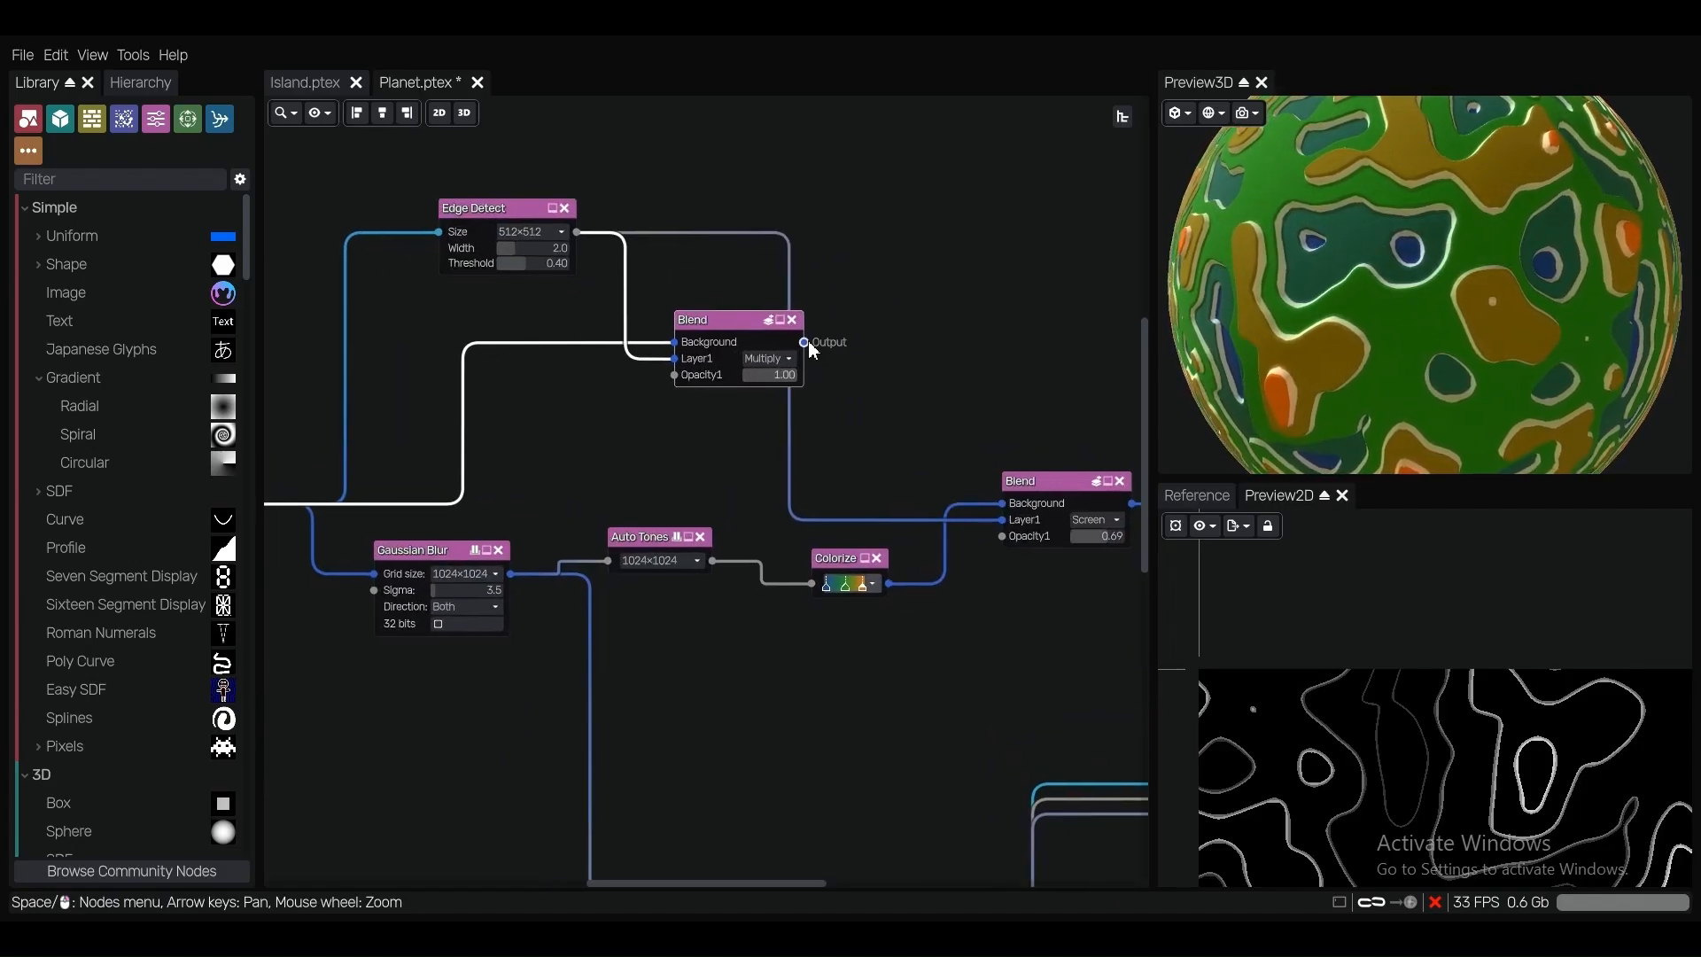
{"action": "left_click_drag", "start_coordinate": [805, 343], "coordinate": [977, 528]}
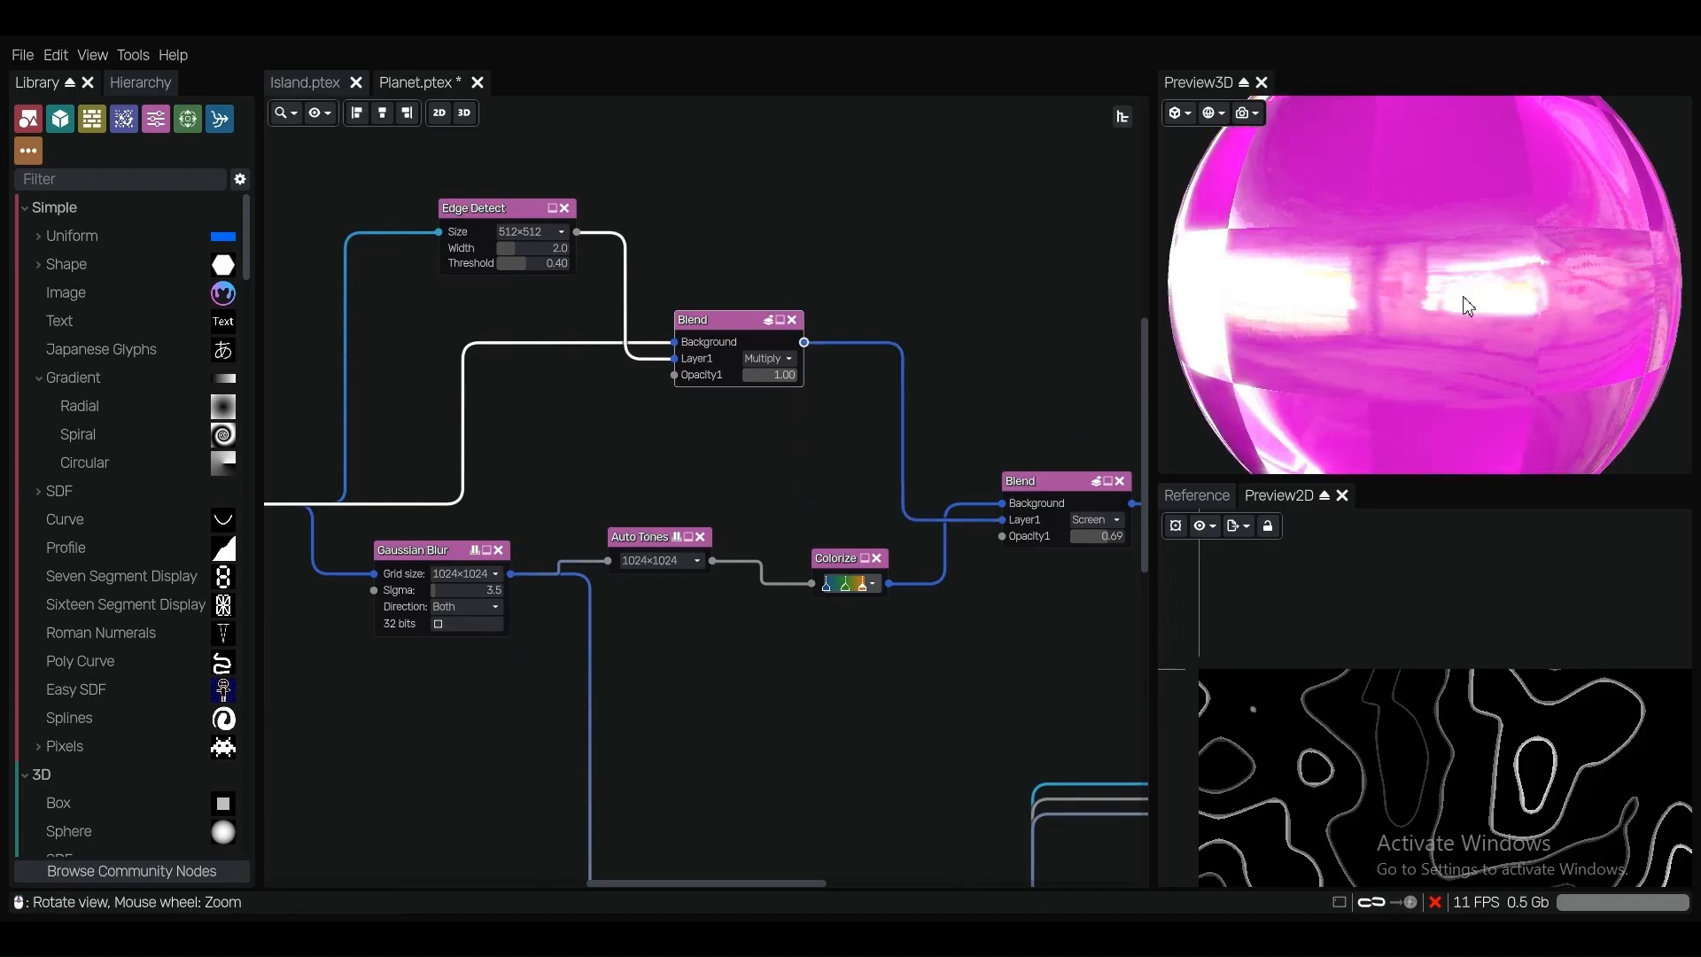
{"action": "scroll", "coordinate": [1483, 303], "scroll_direction": "down", "scroll_amount": 2}
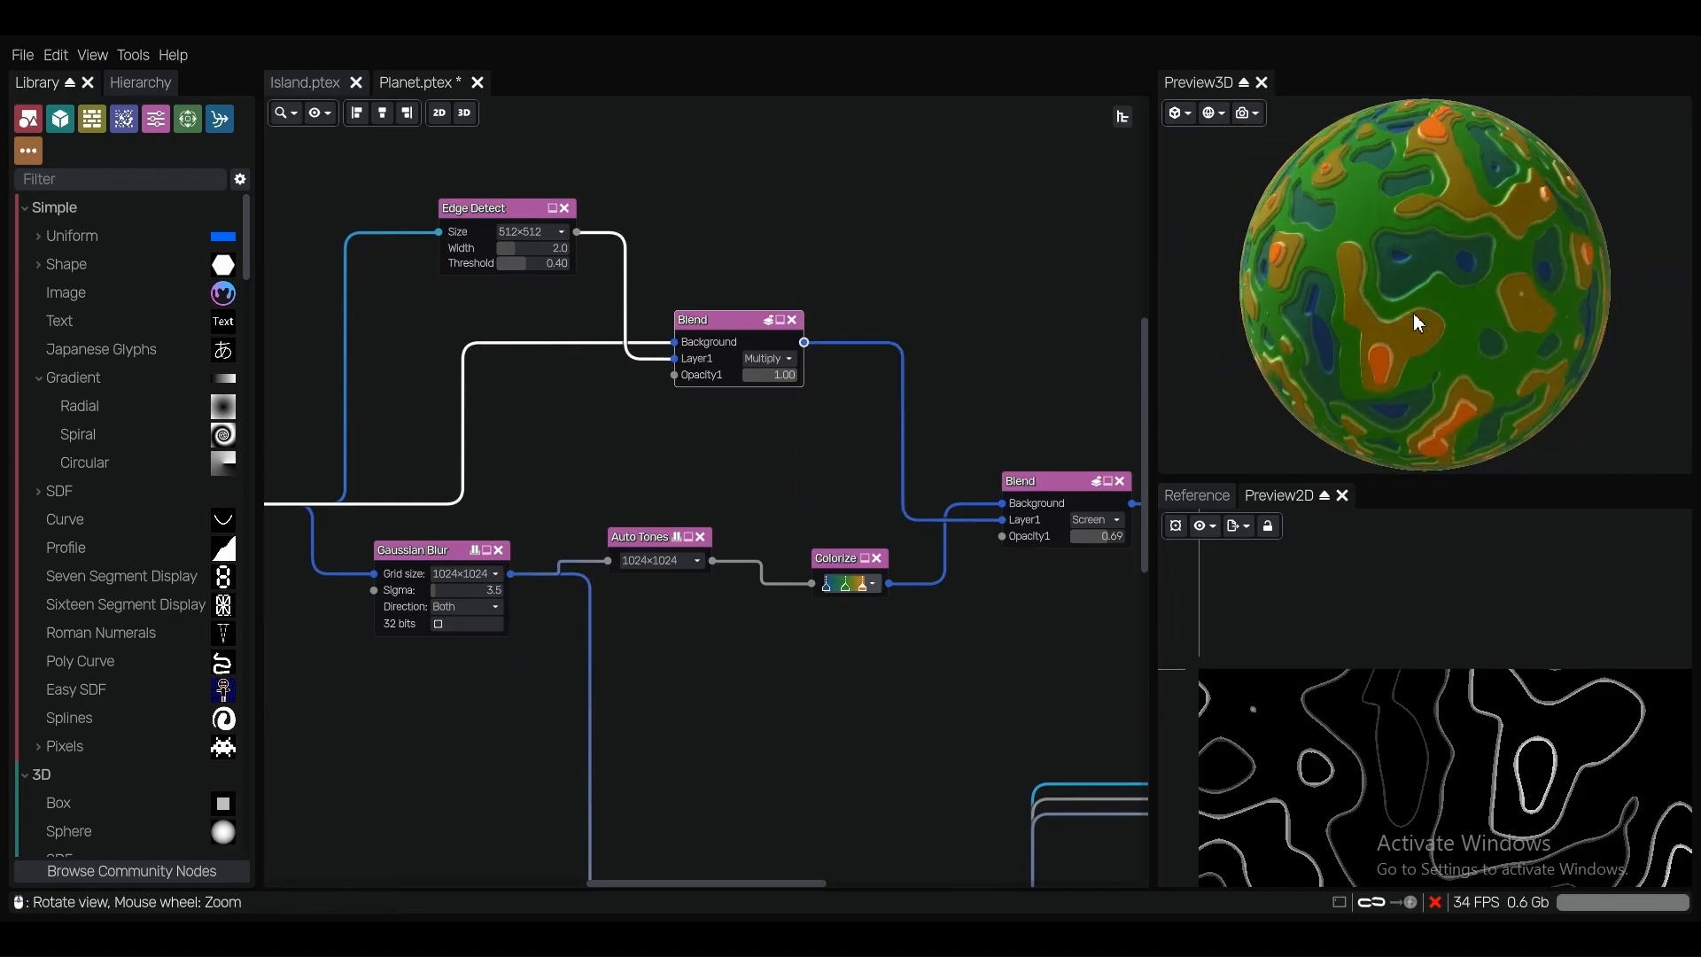
{"action": "scroll", "coordinate": [1063, 514], "scroll_direction": "up", "scroll_amount": 2}
{"action": "scroll", "coordinate": [1075, 521], "scroll_direction": "up", "scroll_amount": 2}
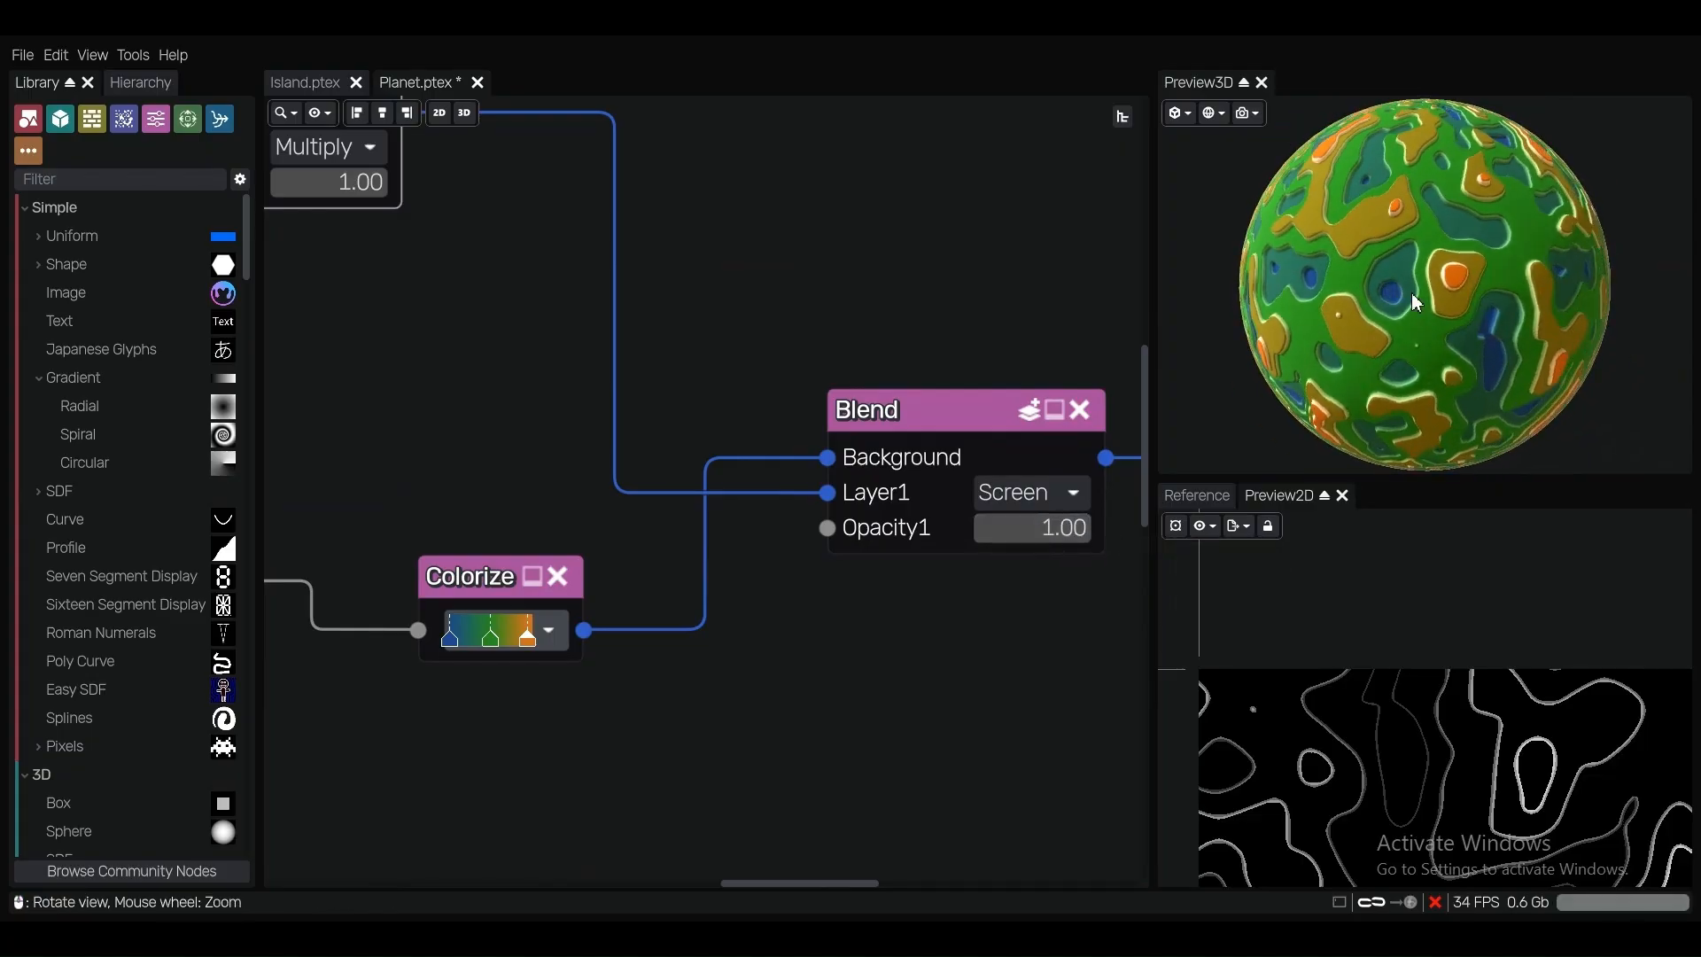
{"action": "scroll", "coordinate": [1409, 318], "scroll_direction": "up", "scroll_amount": 3}
{"action": "scroll", "coordinate": [1408, 276], "scroll_direction": "up", "scroll_amount": 3}
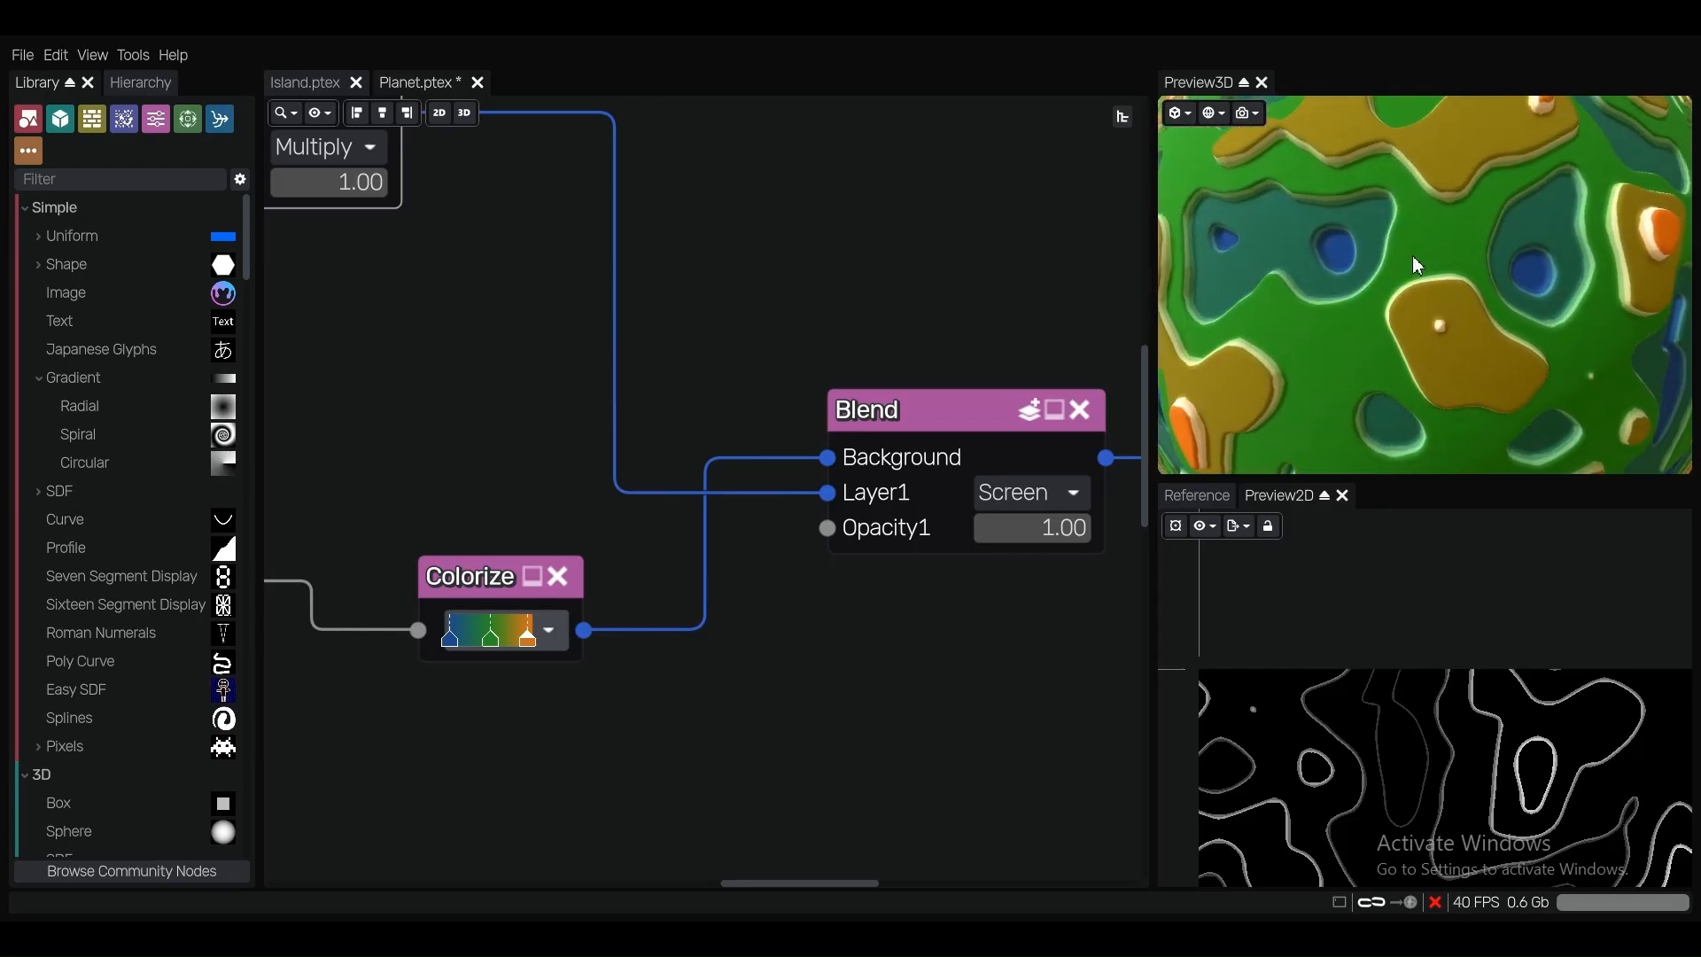
{"action": "scroll", "coordinate": [1388, 275], "scroll_direction": "down", "scroll_amount": 5}
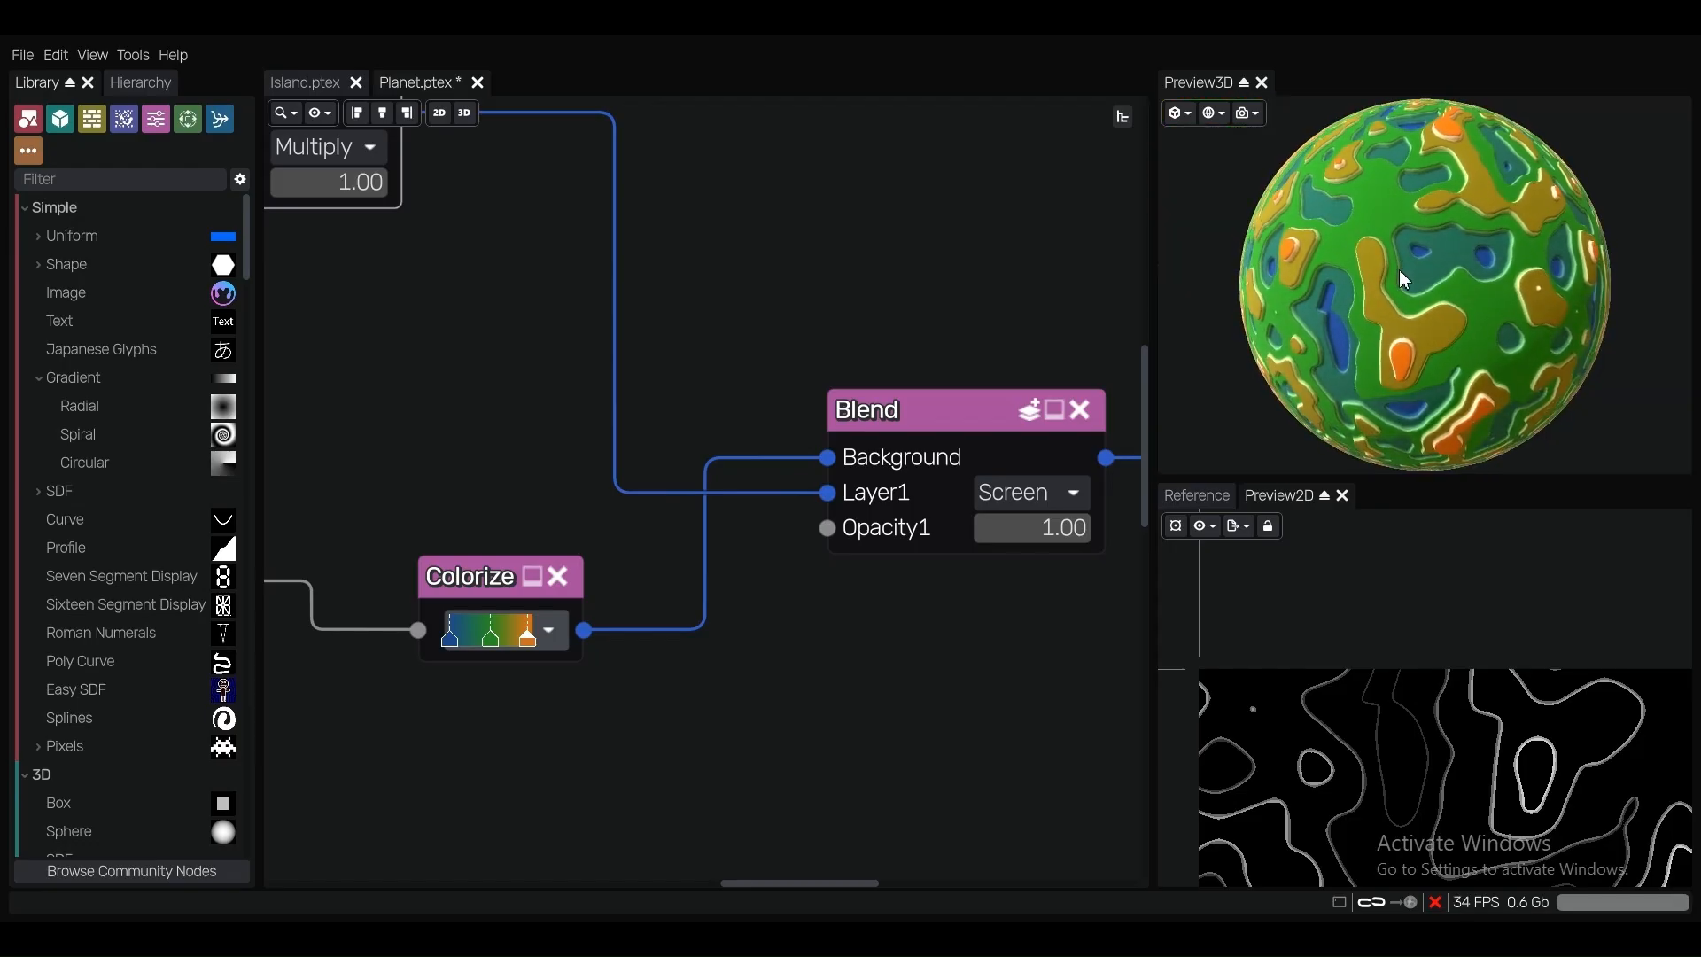
Compare the Multiply Blend's effect on the planet at opacity 0.00 and 1.00.
{"action": "scroll", "coordinate": [868, 341], "scroll_direction": "down", "scroll_amount": 1}
{"action": "scroll", "coordinate": [864, 334], "scroll_direction": "down", "scroll_amount": 2}
{"action": "mouse_move", "coordinate": [852, 338]}
{"action": "middle_mouse_down"}
{"action": "mouse_move", "coordinate": [1016, 410]}
{"action": "mouse_move", "coordinate": [870, 352]}
{"action": "middle_mouse_up"}
{"action": "scroll", "coordinate": [1470, 264], "scroll_direction": "up", "scroll_amount": 3}
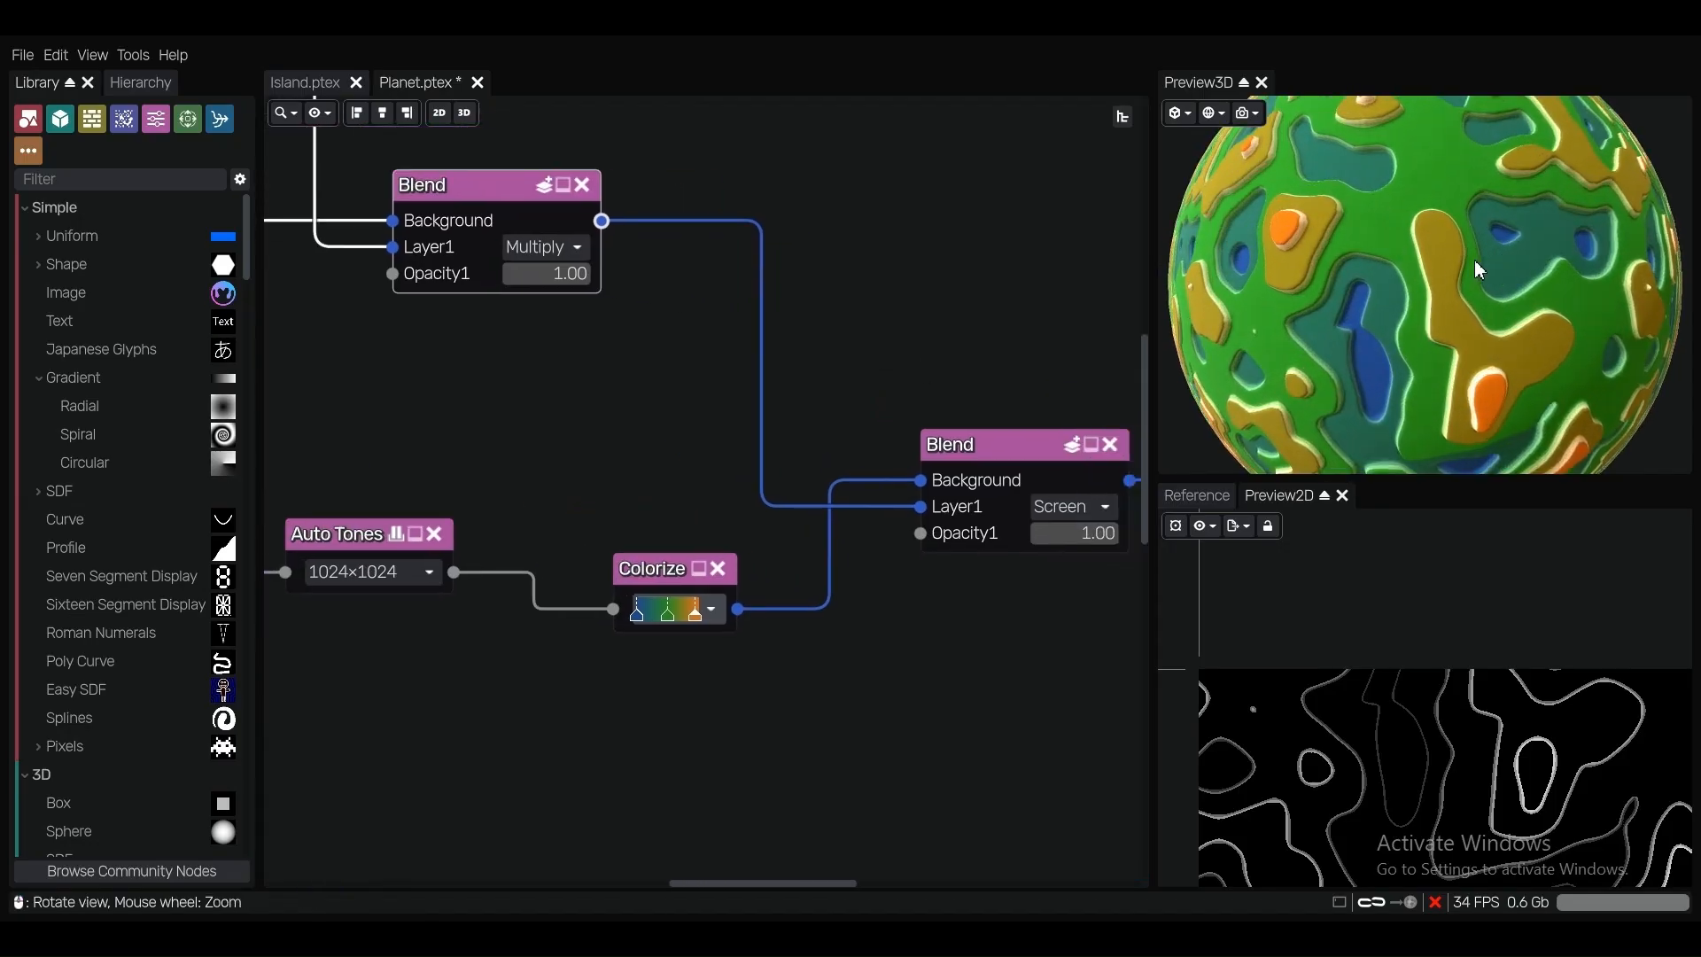
{"action": "middle_click_drag", "start_coordinate": [599, 306], "coordinate": [827, 364]}
{"action": "scroll", "coordinate": [826, 363], "scroll_direction": "up", "scroll_amount": 2}
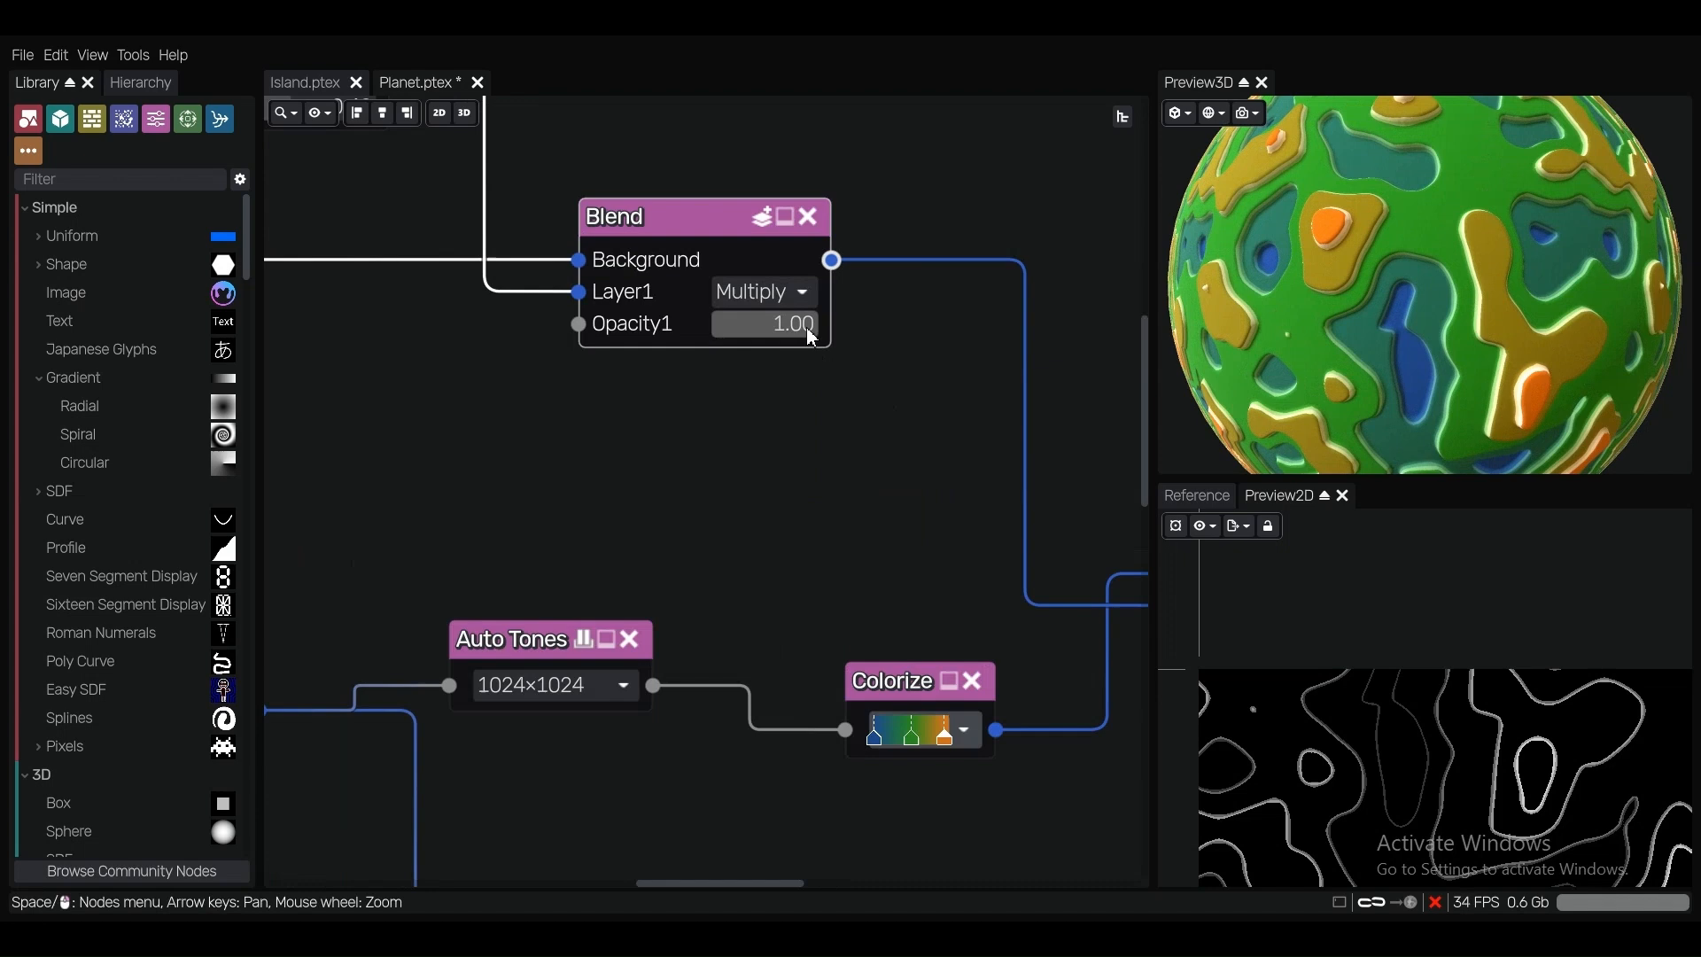
{"action": "left_click_drag", "start_coordinate": [773, 331], "coordinate": [695, 327]}
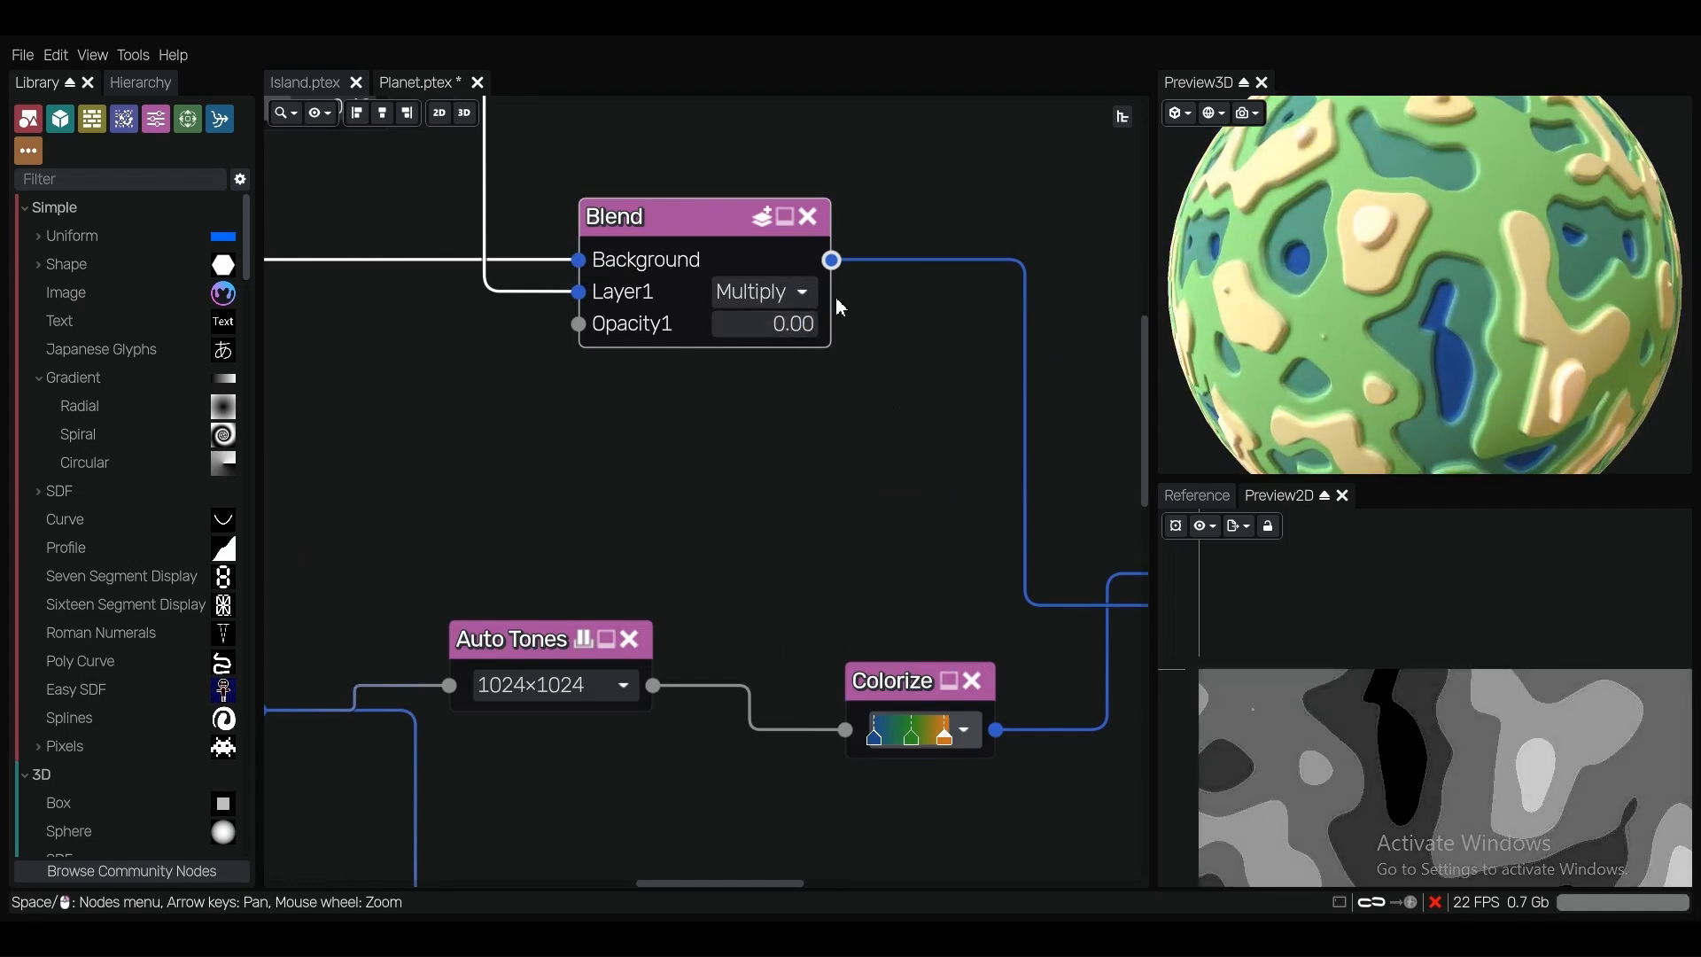
{"action": "left_click_drag", "start_coordinate": [795, 341], "coordinate": [917, 370]}
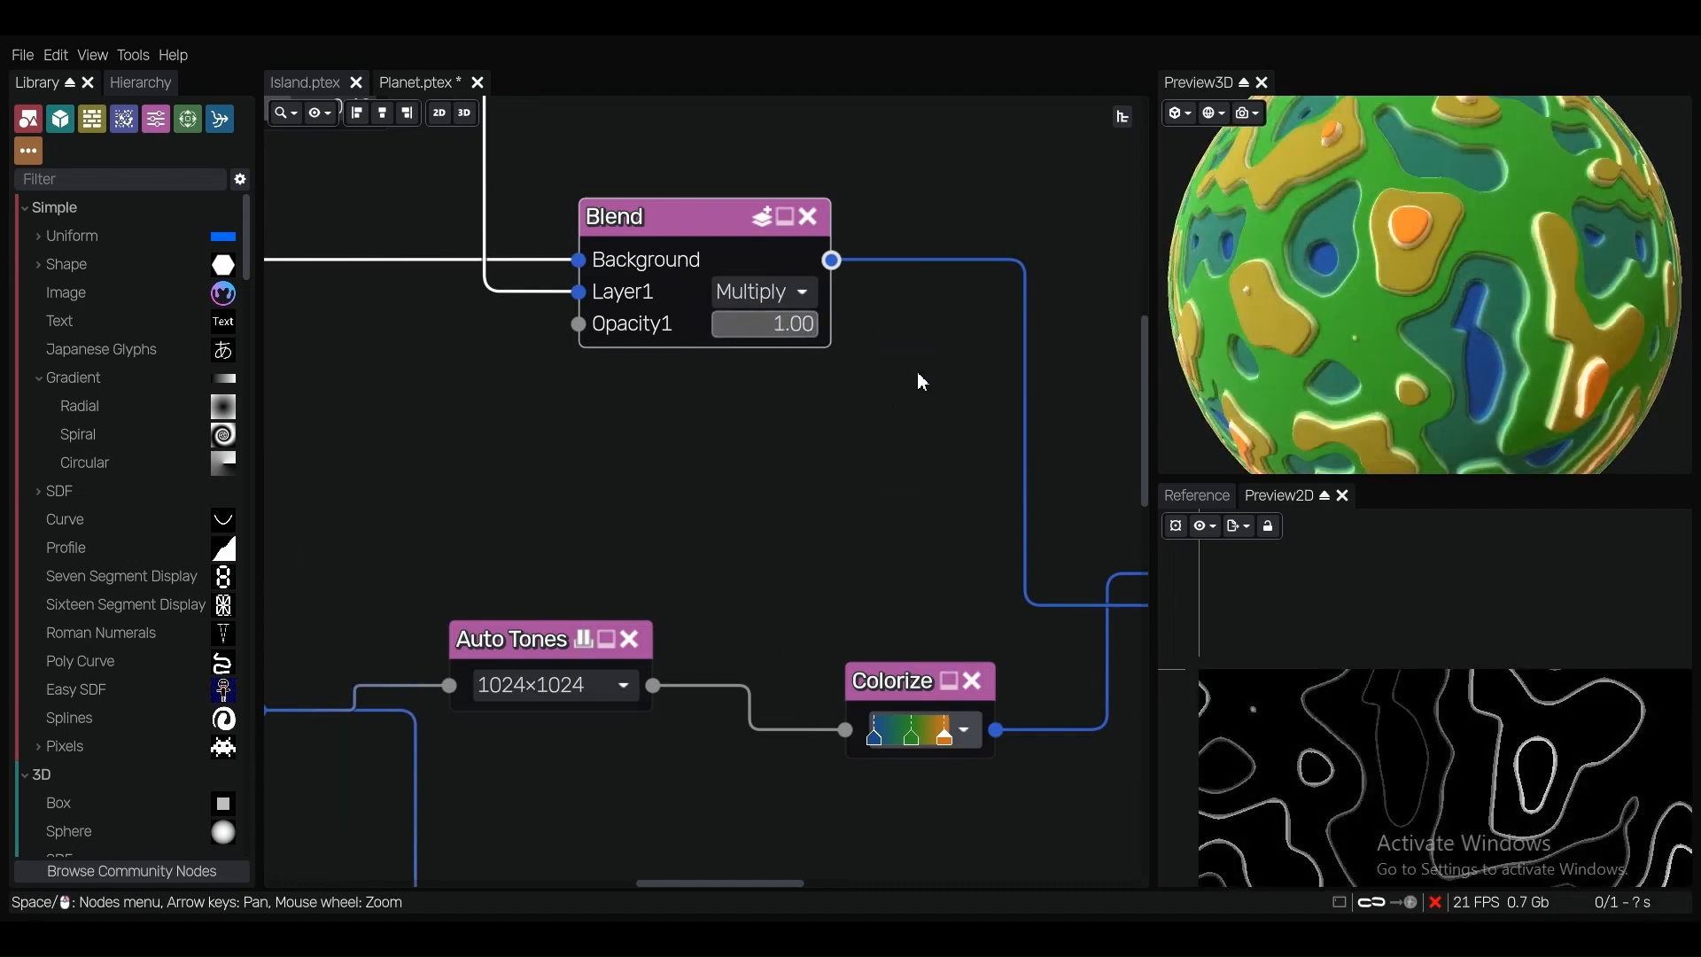
Swap the Multiply Blend's inputs so Edge Detect feeds Background and Quantize feeds Layer1.
{"action": "scroll", "coordinate": [864, 433], "scroll_direction": "down", "scroll_amount": 3}
{"action": "left_click", "coordinate": [647, 257]}
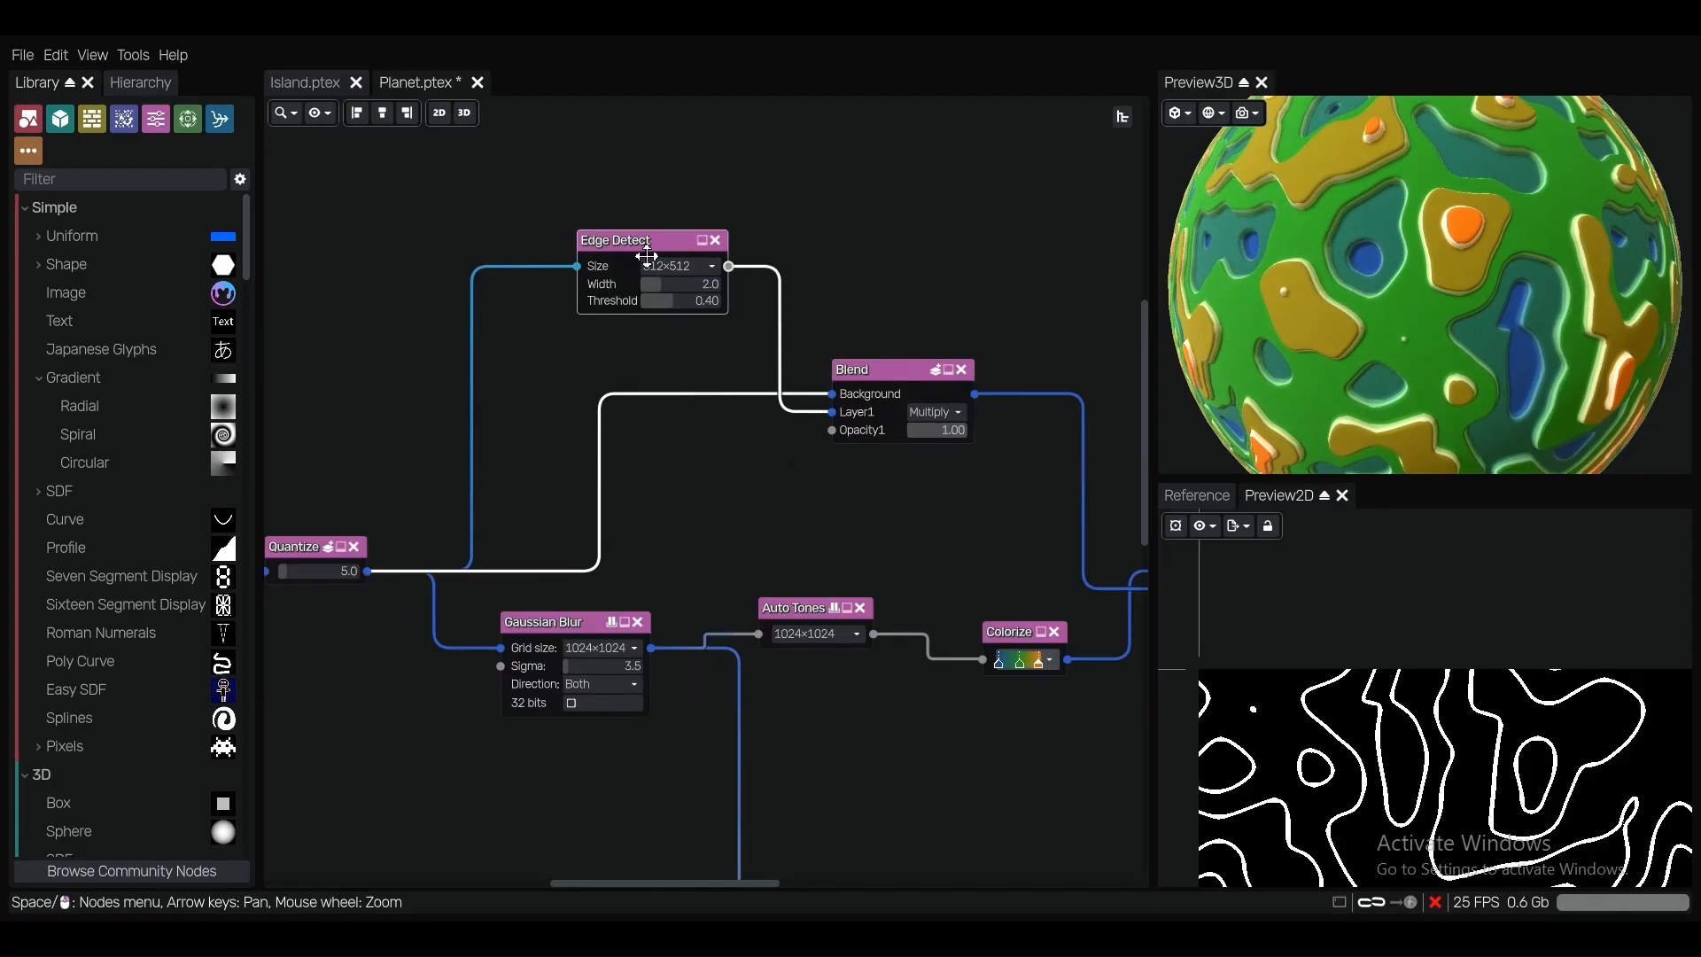
{"action": "scroll", "coordinate": [662, 254], "scroll_direction": "up", "scroll_amount": 2}
{"action": "left_click_drag", "start_coordinate": [656, 226], "coordinate": [813, 409]}
{"action": "scroll", "coordinate": [403, 569], "scroll_direction": "down", "scroll_amount": 1}
{"action": "middle_click_drag", "start_coordinate": [403, 570], "coordinate": [686, 479]}
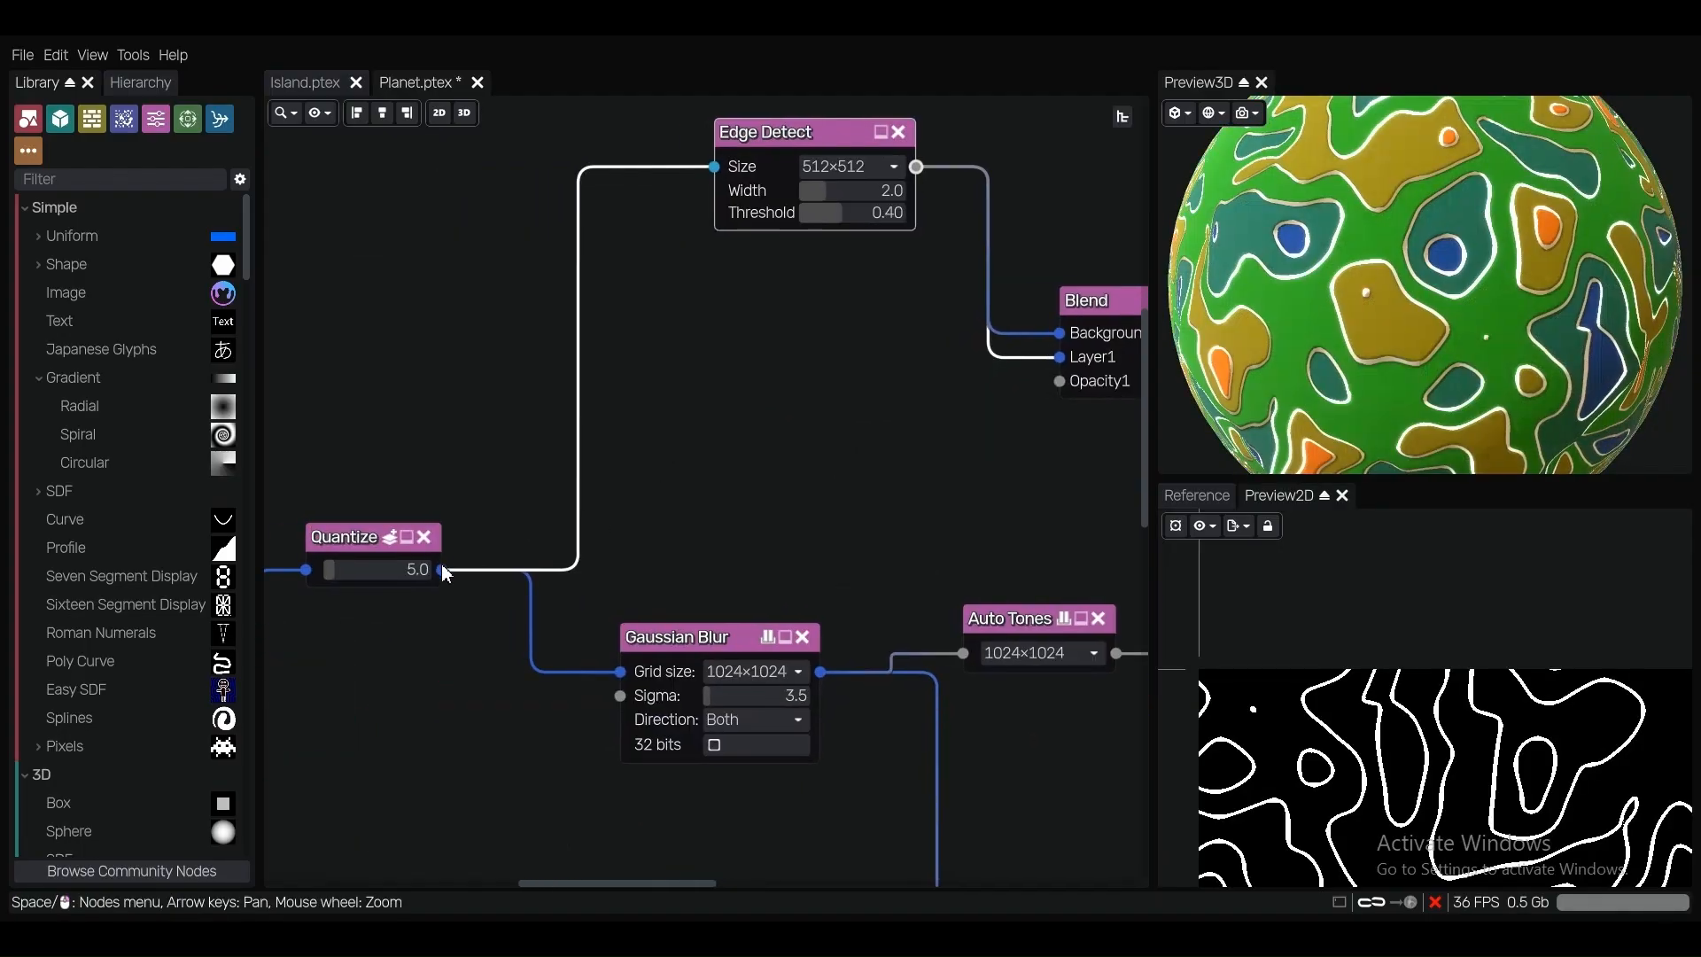
{"action": "left_click_drag", "start_coordinate": [442, 570], "coordinate": [1043, 360]}
{"action": "scroll", "coordinate": [954, 445], "scroll_direction": "down", "scroll_amount": 3}
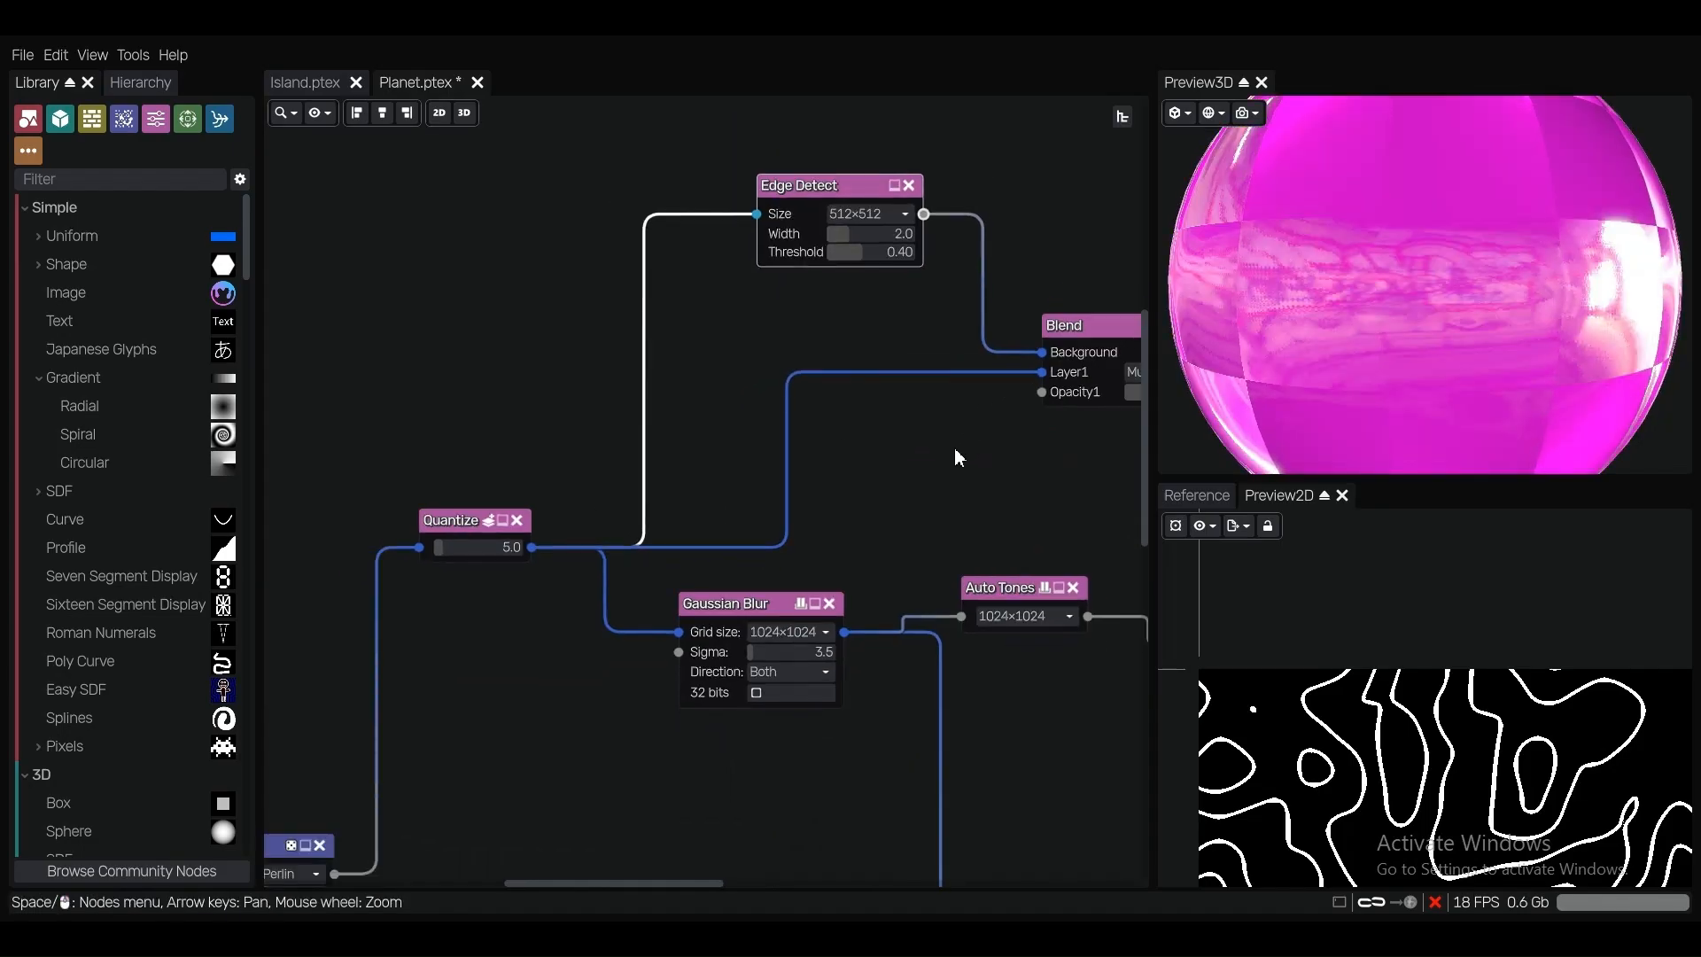
Test the Multiply Blend at opacity 0.00 against the 3D preview and set its opacity to 0.85.
{"action": "middle_click_drag", "start_coordinate": [951, 450], "coordinate": [684, 459]}
{"action": "scroll", "coordinate": [903, 404], "scroll_direction": "up", "scroll_amount": 2}
{"action": "scroll", "coordinate": [911, 406], "scroll_direction": "up", "scroll_amount": 1}
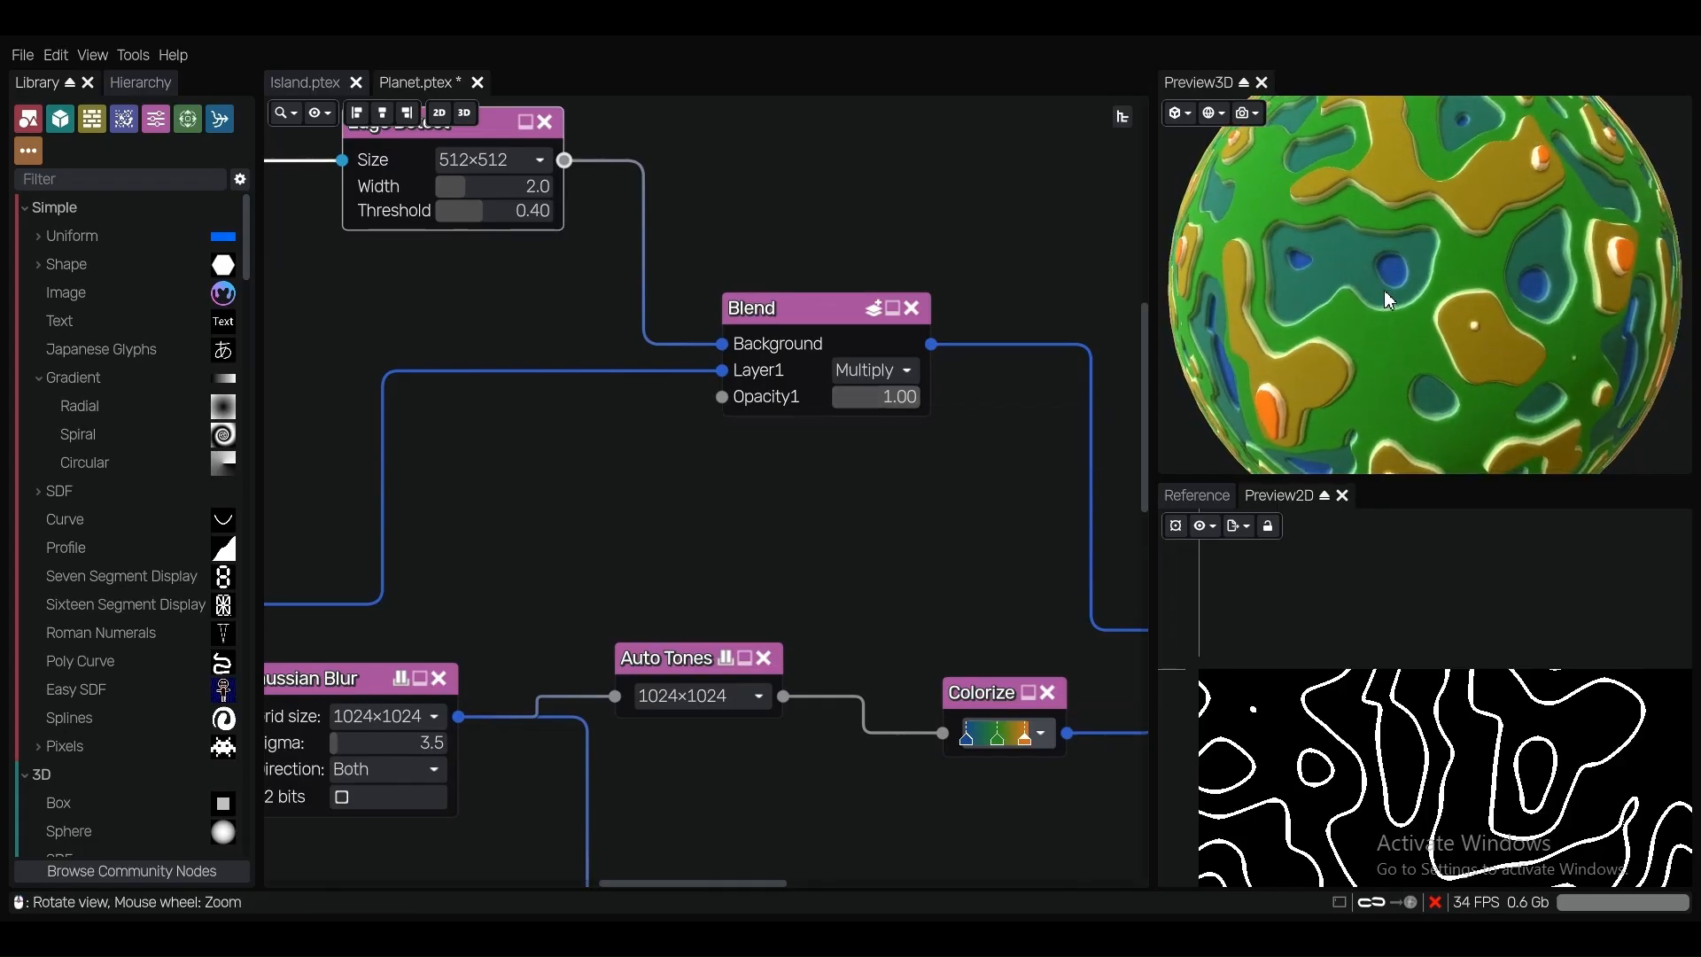
{"action": "scroll", "coordinate": [913, 402], "scroll_direction": "up", "scroll_amount": 2}
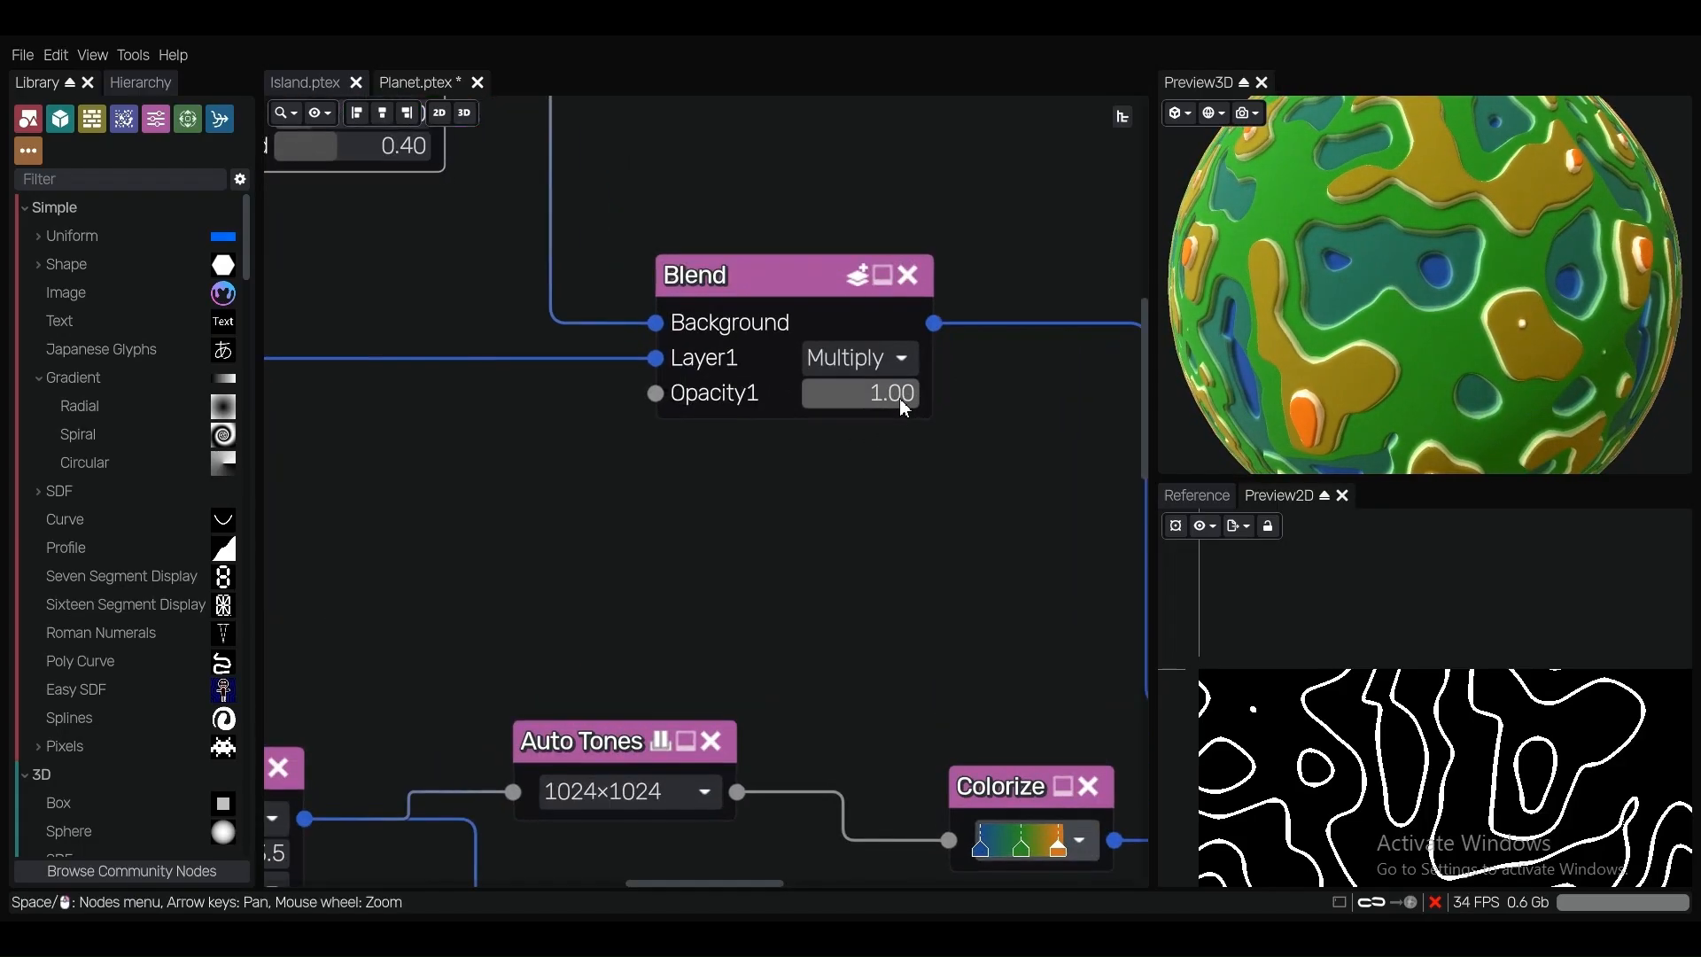
{"action": "left_click_drag", "start_coordinate": [895, 395], "coordinate": [748, 402]}
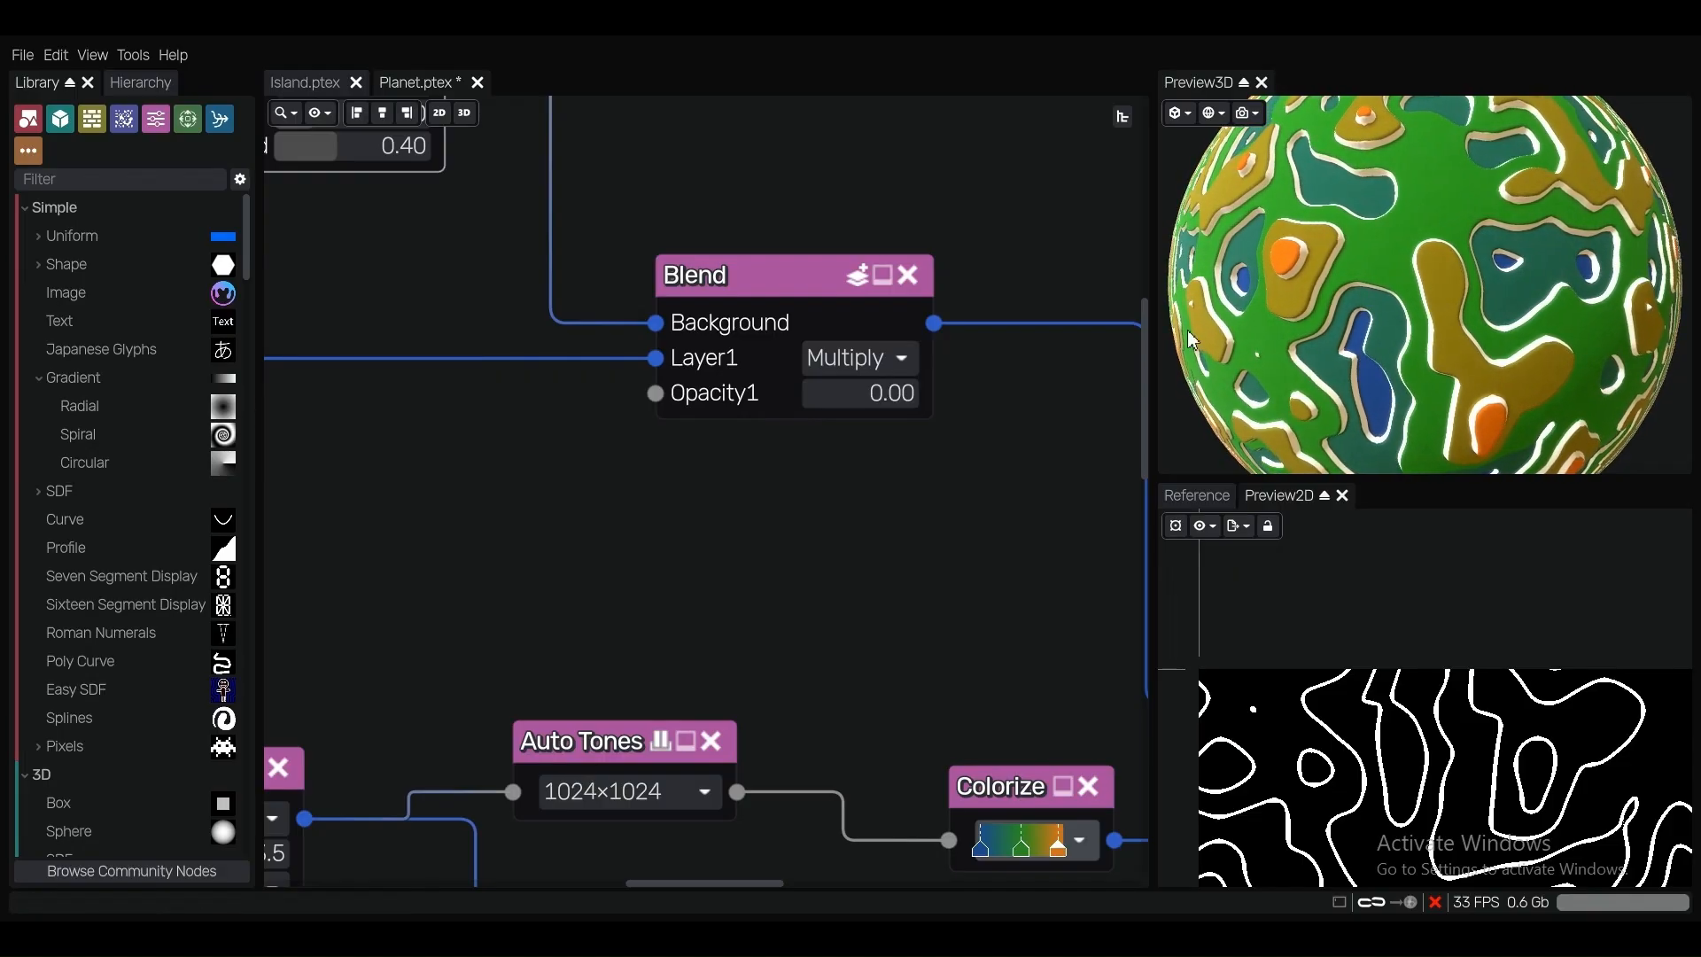
{"action": "left_click_drag", "start_coordinate": [833, 393], "coordinate": [934, 406]}
{"action": "scroll", "coordinate": [1476, 346], "scroll_direction": "down", "scroll_amount": 3}
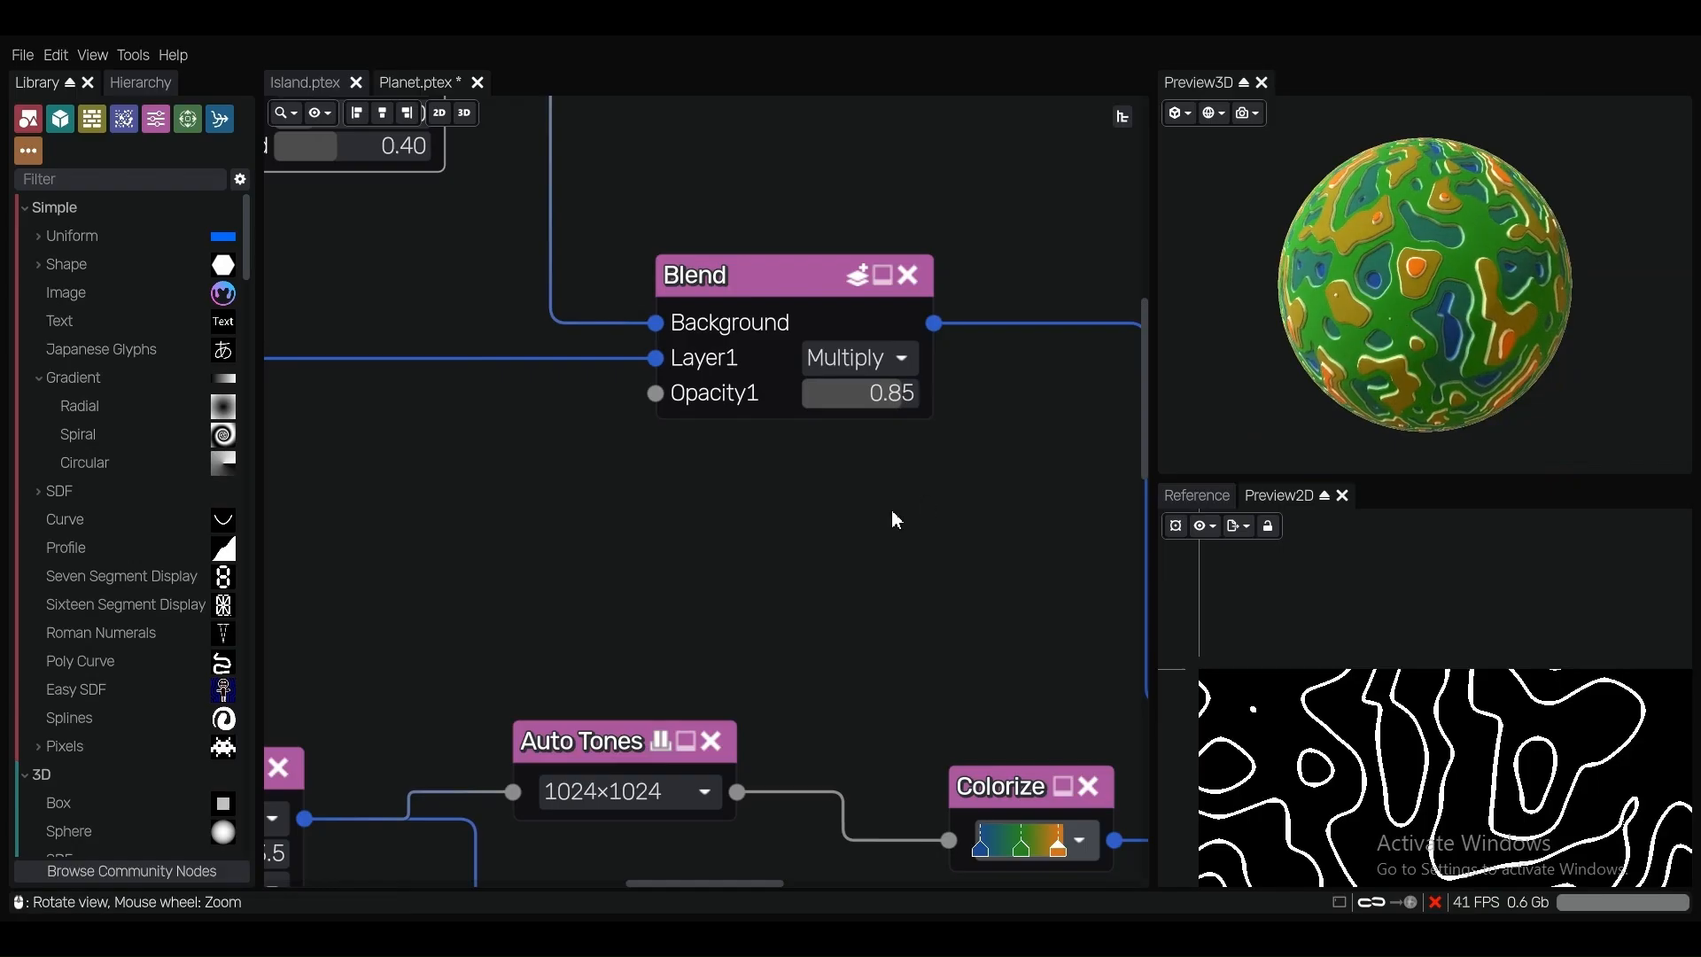
Spread out the lower part of the graph by moving the Graph node aside and the Gaussian Blur and FBM Noise nodes lower.
{"action": "scroll", "coordinate": [891, 510], "scroll_direction": "down", "scroll_amount": 5}
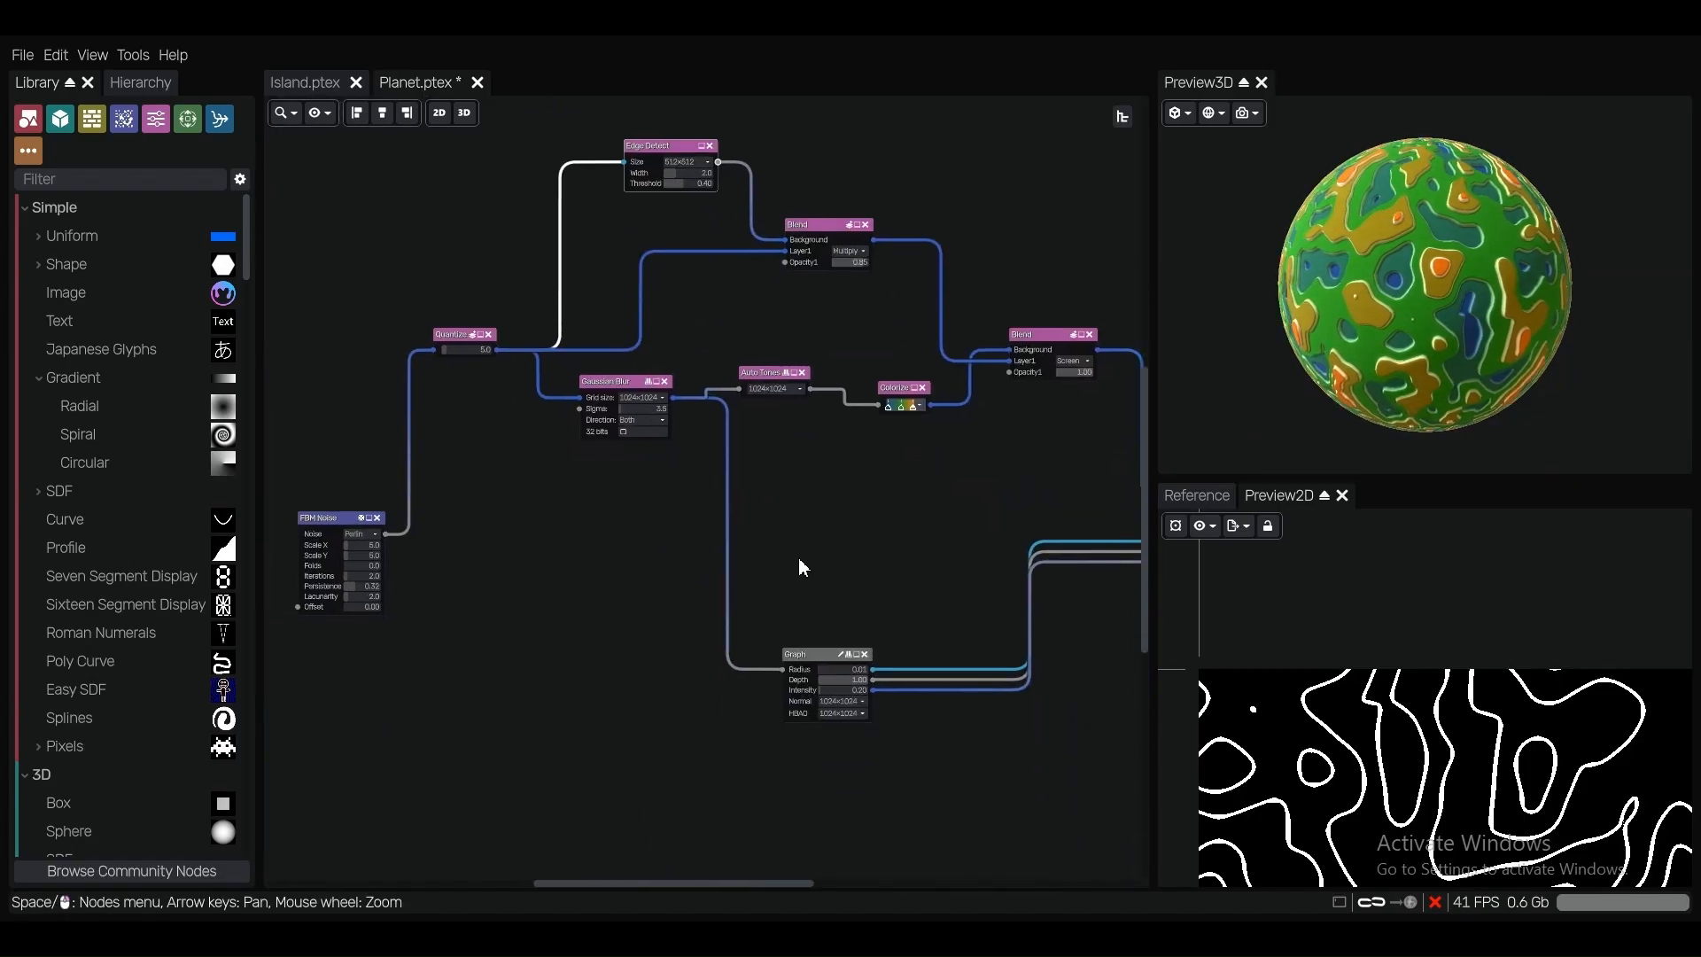
{"action": "middle_click_drag", "start_coordinate": [799, 567], "coordinate": [802, 467]}
{"action": "left_click_drag", "start_coordinate": [816, 557], "coordinate": [989, 523]}
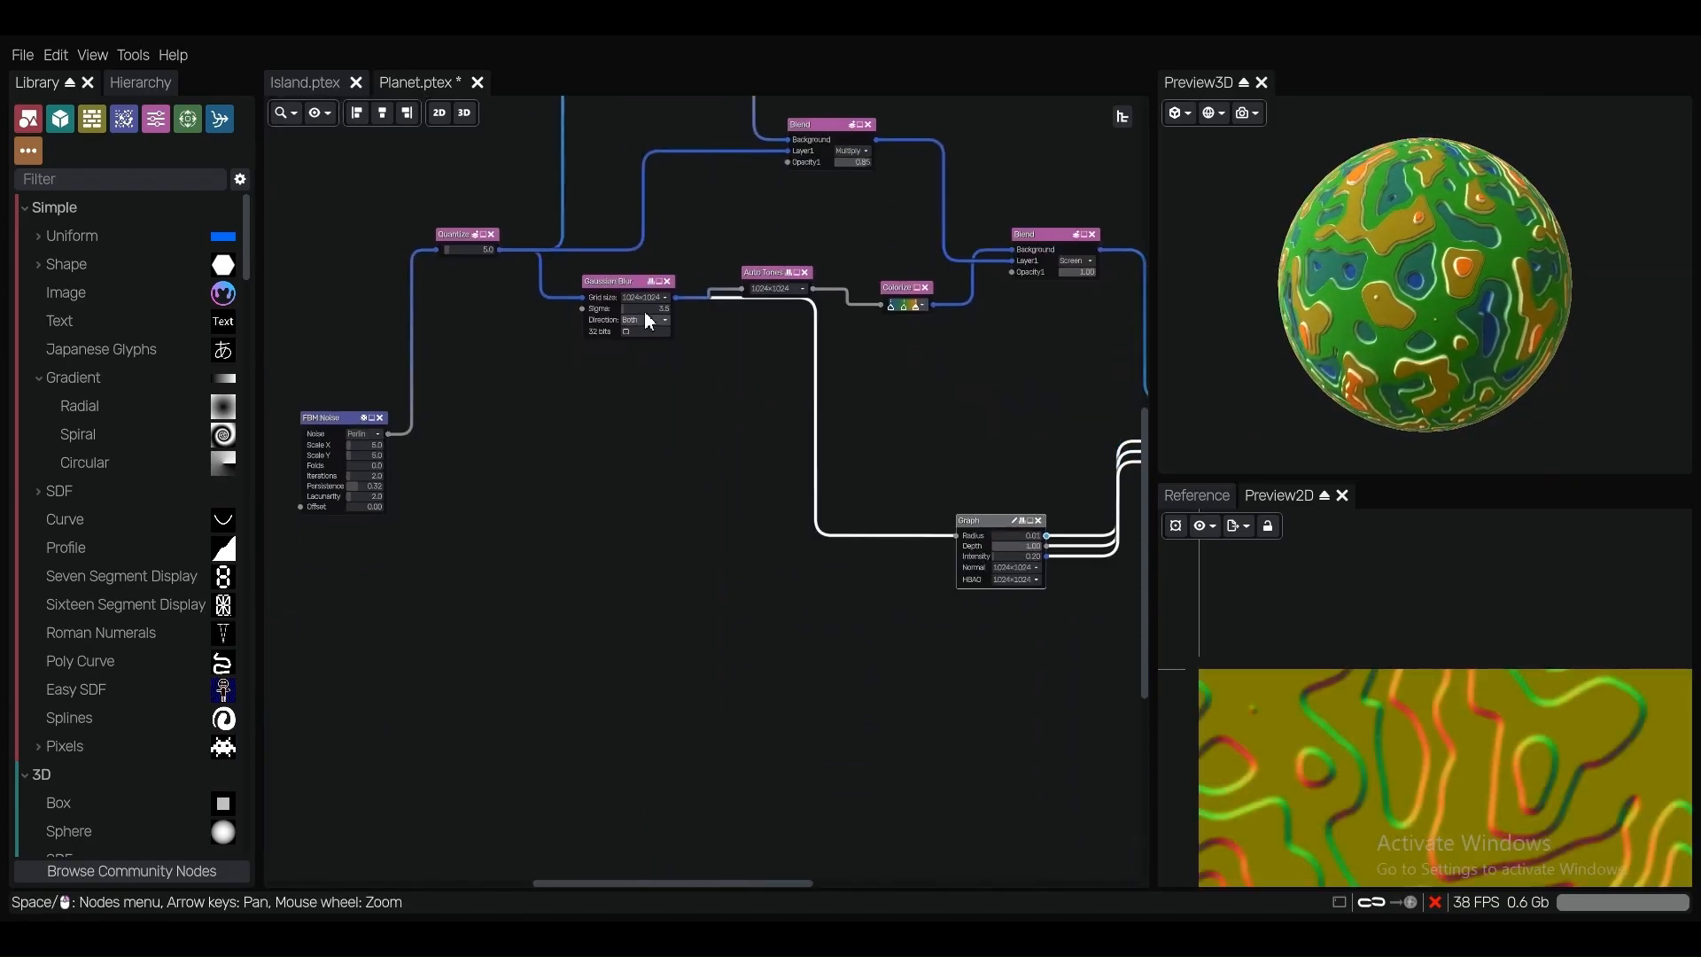
{"action": "left_click_drag", "start_coordinate": [636, 301], "coordinate": [603, 443]}
{"action": "middle_click_drag", "start_coordinate": [496, 428], "coordinate": [596, 319]}
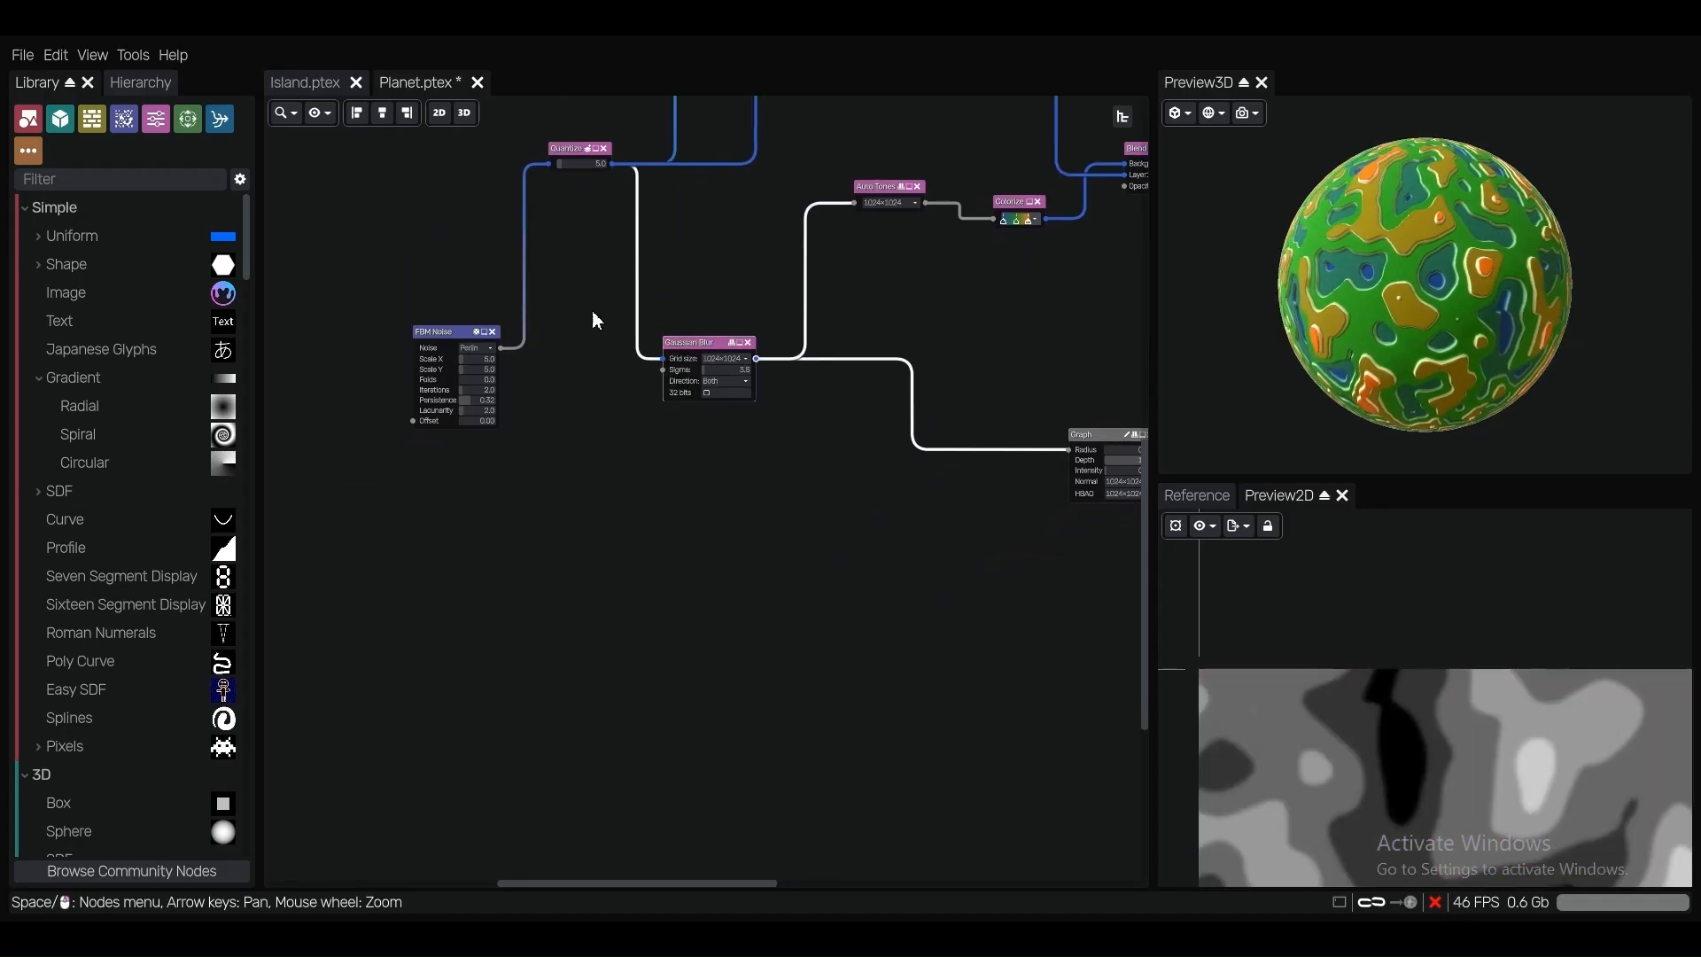
{"action": "scroll", "coordinate": [505, 327], "scroll_direction": "up", "scroll_amount": 1}
{"action": "left_click_drag", "start_coordinate": [444, 345], "coordinate": [427, 366]}
{"action": "middle_click_drag", "start_coordinate": [512, 413], "coordinate": [582, 353]}
{"action": "scroll", "coordinate": [501, 315], "scroll_direction": "up", "scroll_amount": 2}
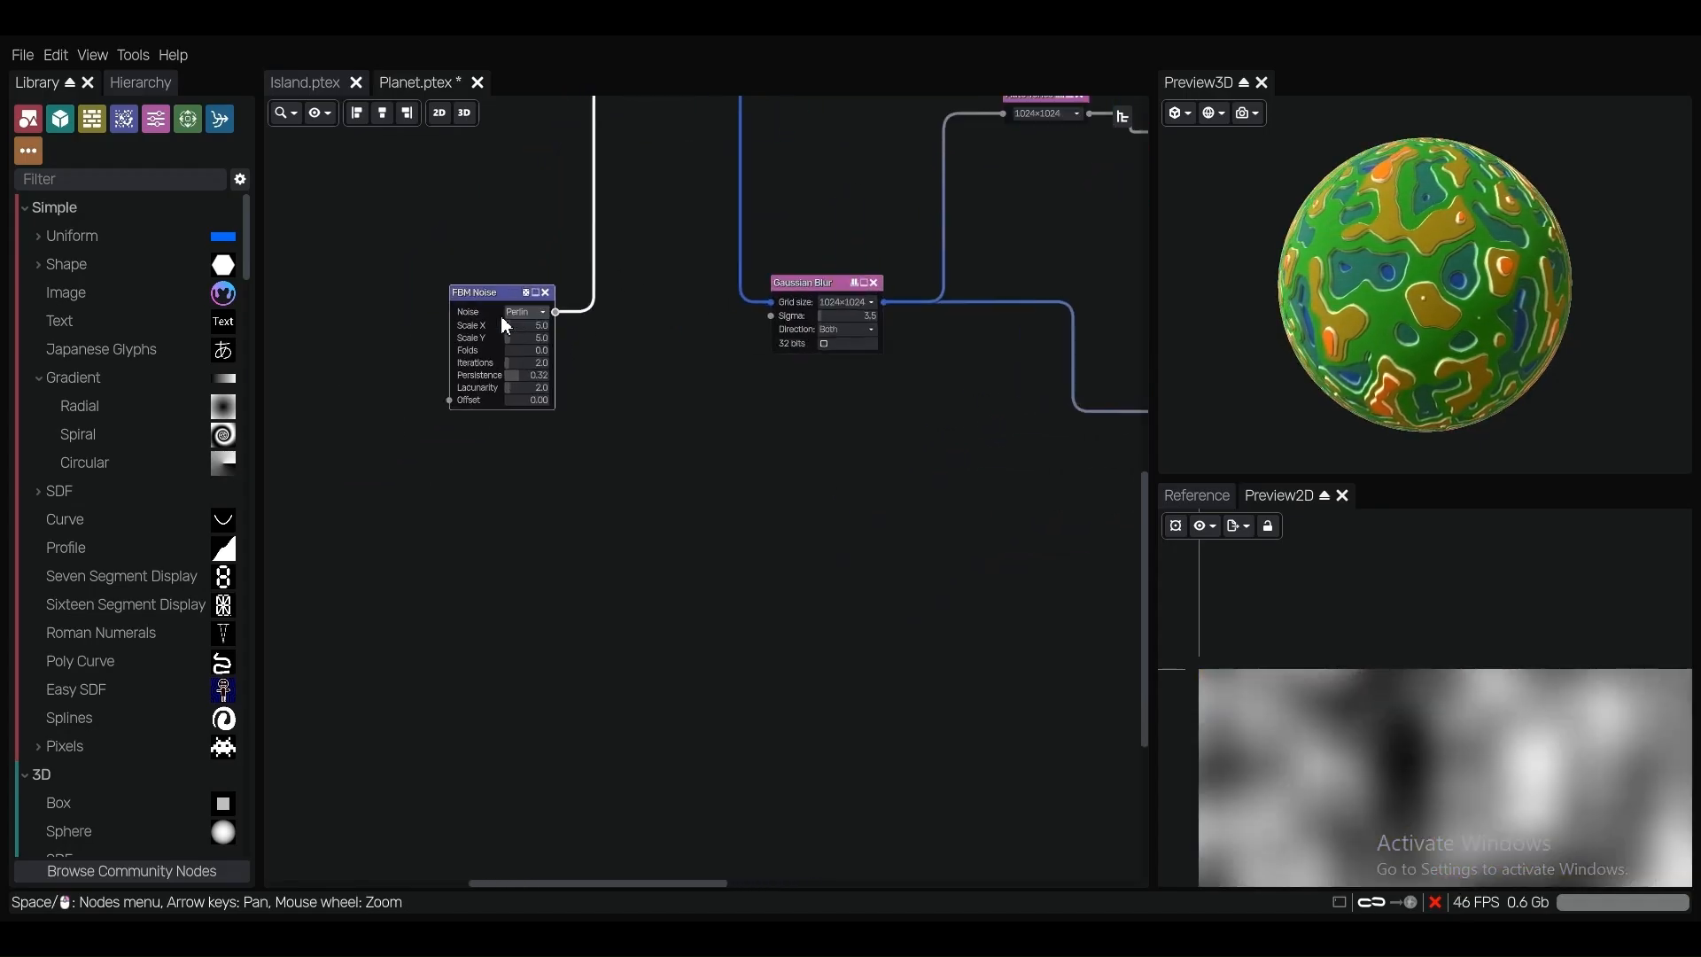
Duplicate the FBM Noise node below the original, set Scale X to 9.0 and Scale Y to 8.0, and view it in an enlarged 2D preview.
{"action": "key", "text": "ctrl+d"}
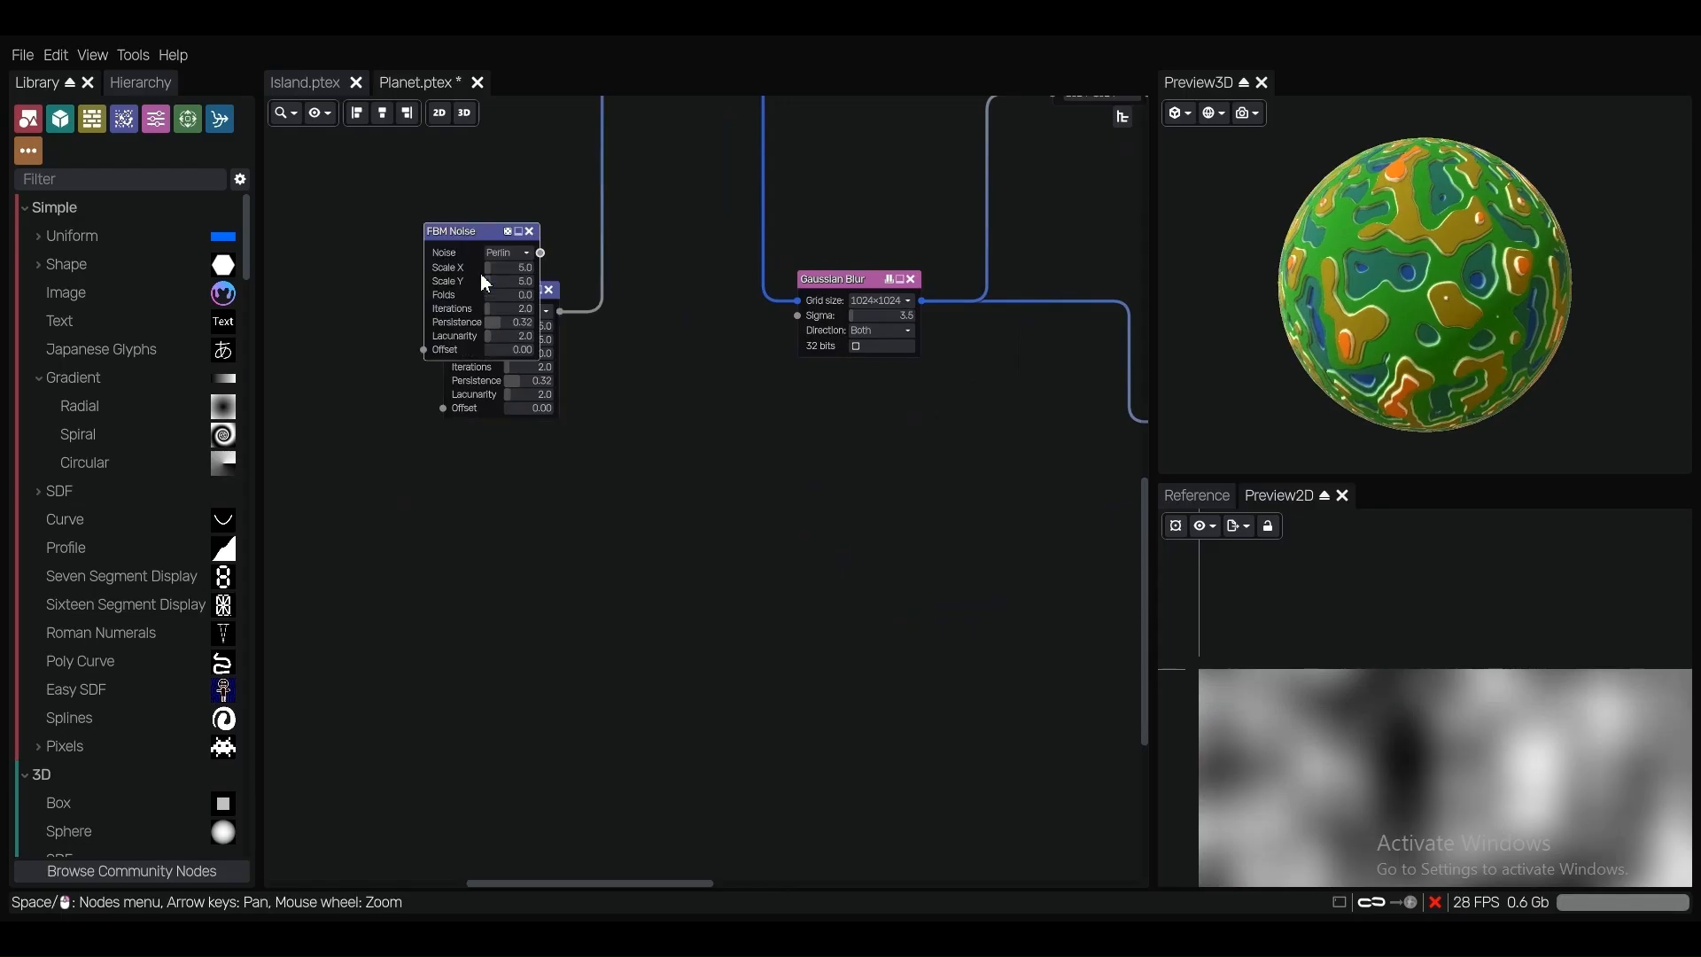
{"action": "left_click_drag", "start_coordinate": [496, 271], "coordinate": [775, 597]}
{"action": "scroll", "coordinate": [821, 511], "scroll_direction": "up", "scroll_amount": 5}
{"action": "left_click_drag", "start_coordinate": [1442, 478], "coordinate": [1442, 366]}
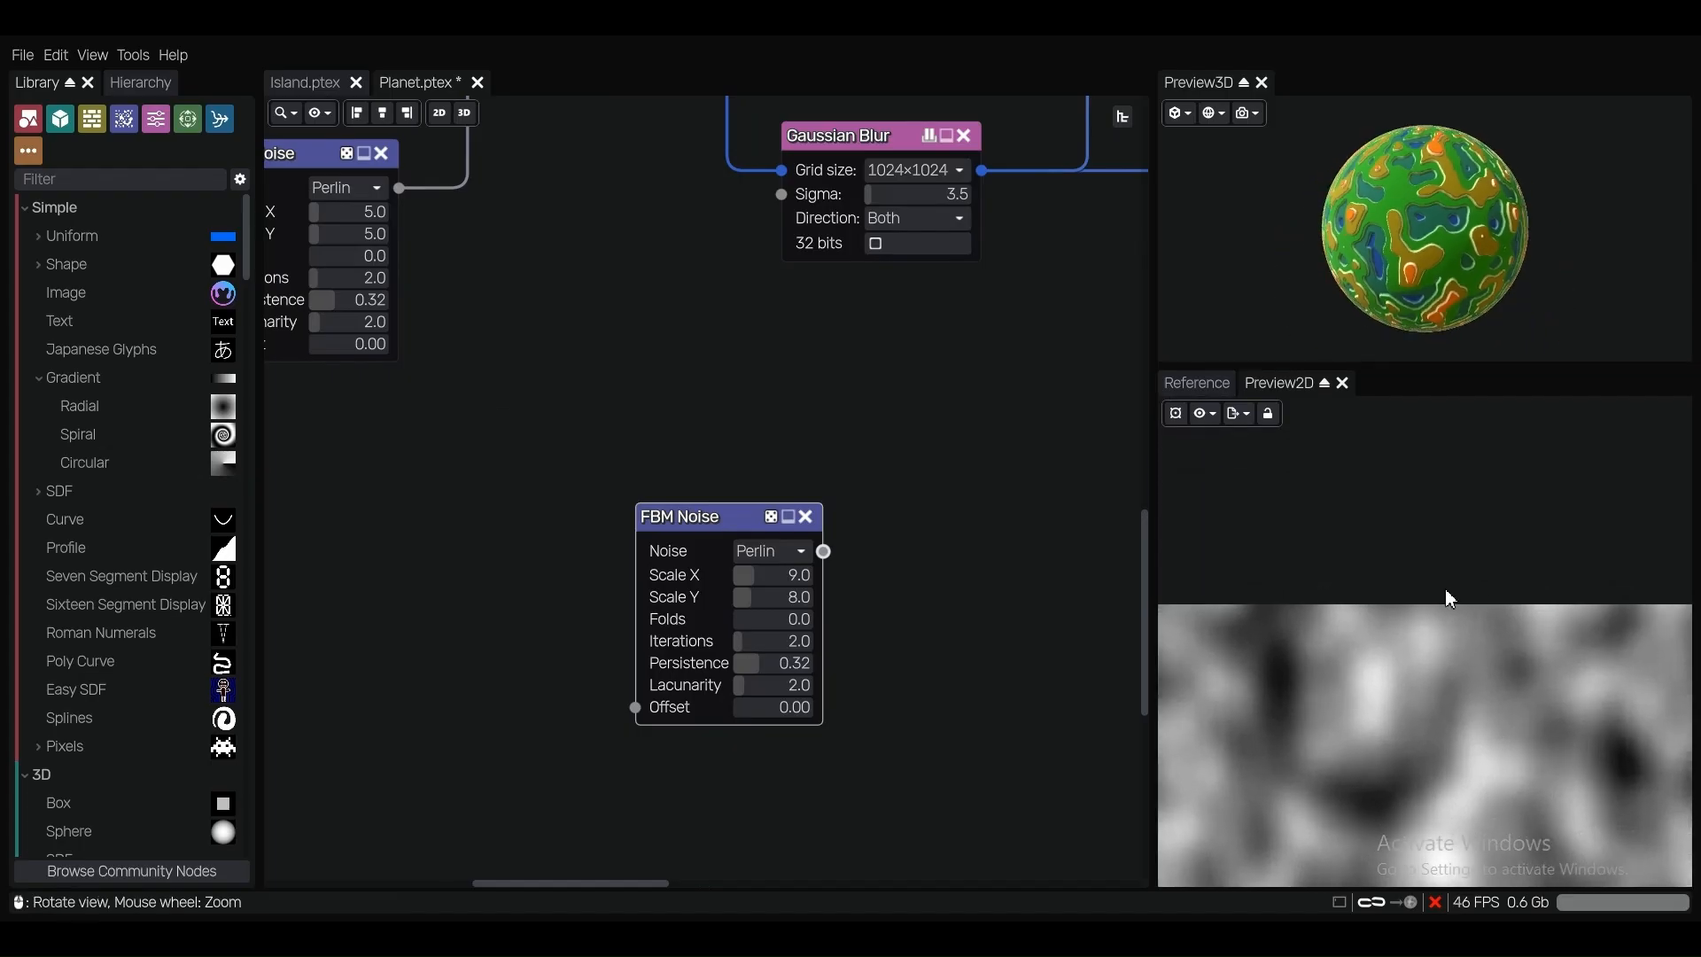
{"action": "scroll", "coordinate": [1443, 603], "scroll_direction": "down", "scroll_amount": 10}
{"action": "scroll", "coordinate": [1410, 618], "scroll_direction": "down", "scroll_amount": 3}
{"action": "scroll", "coordinate": [785, 372], "scroll_direction": "down", "scroll_amount": 3}
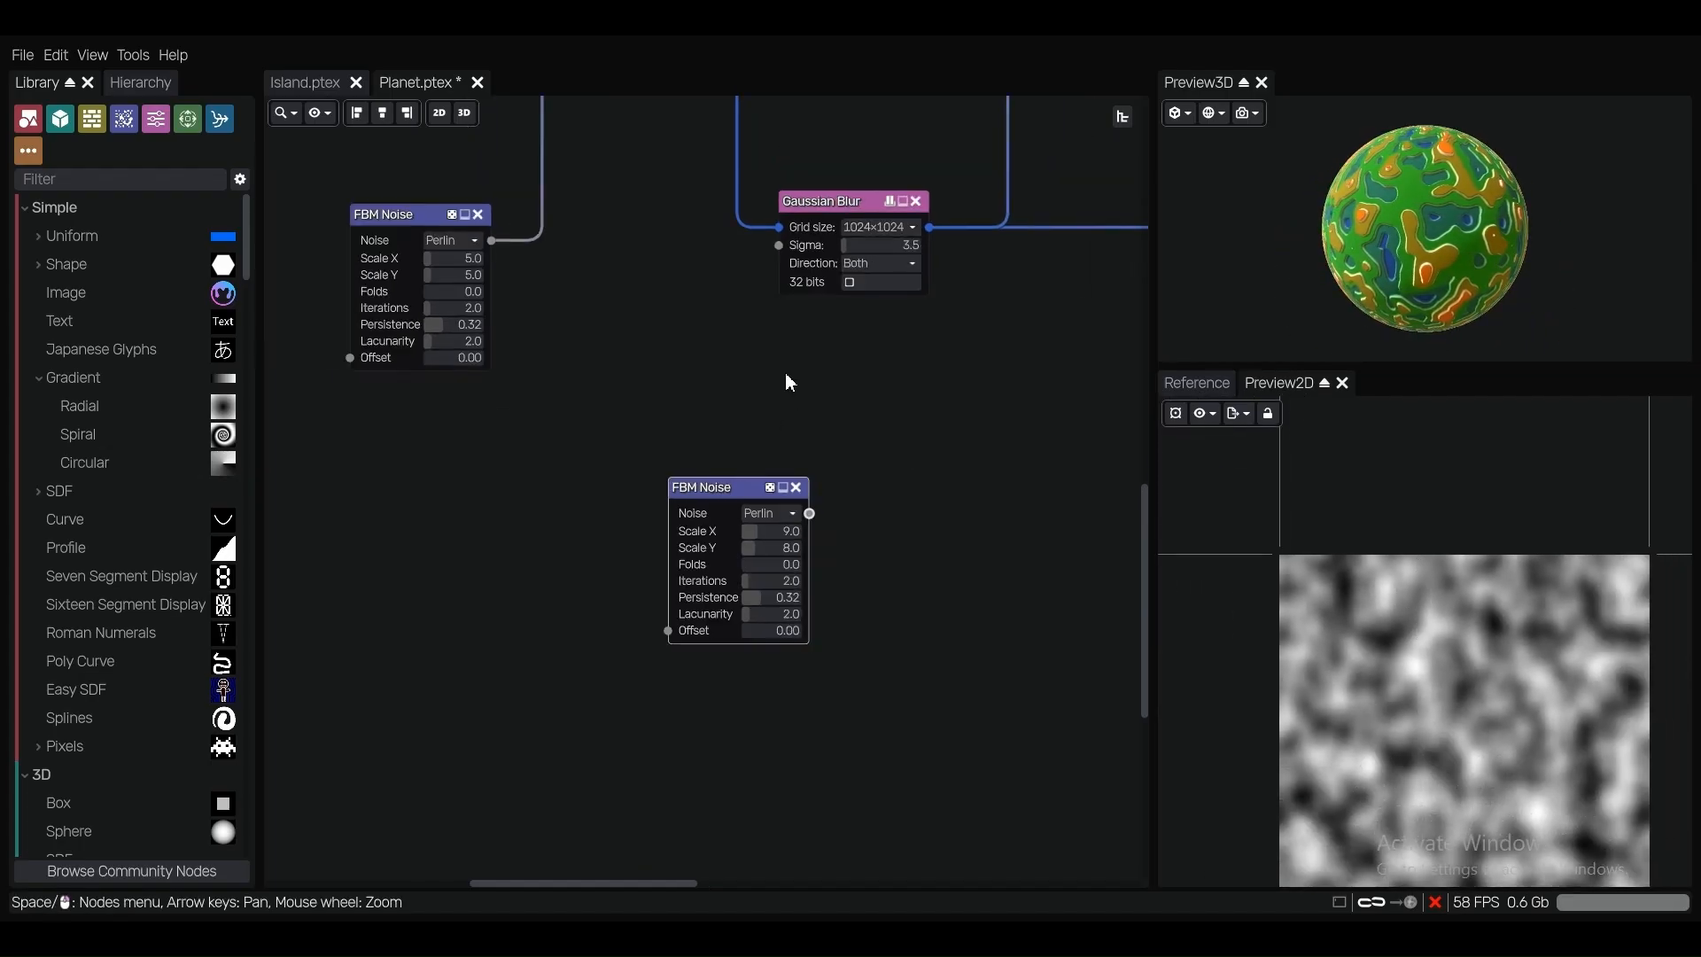
Add a third Blend node with Gaussian Blur as Background and the duplicated FBM Noise as Layer1.
{"action": "left_click_drag", "start_coordinate": [839, 473], "coordinate": [889, 534]}
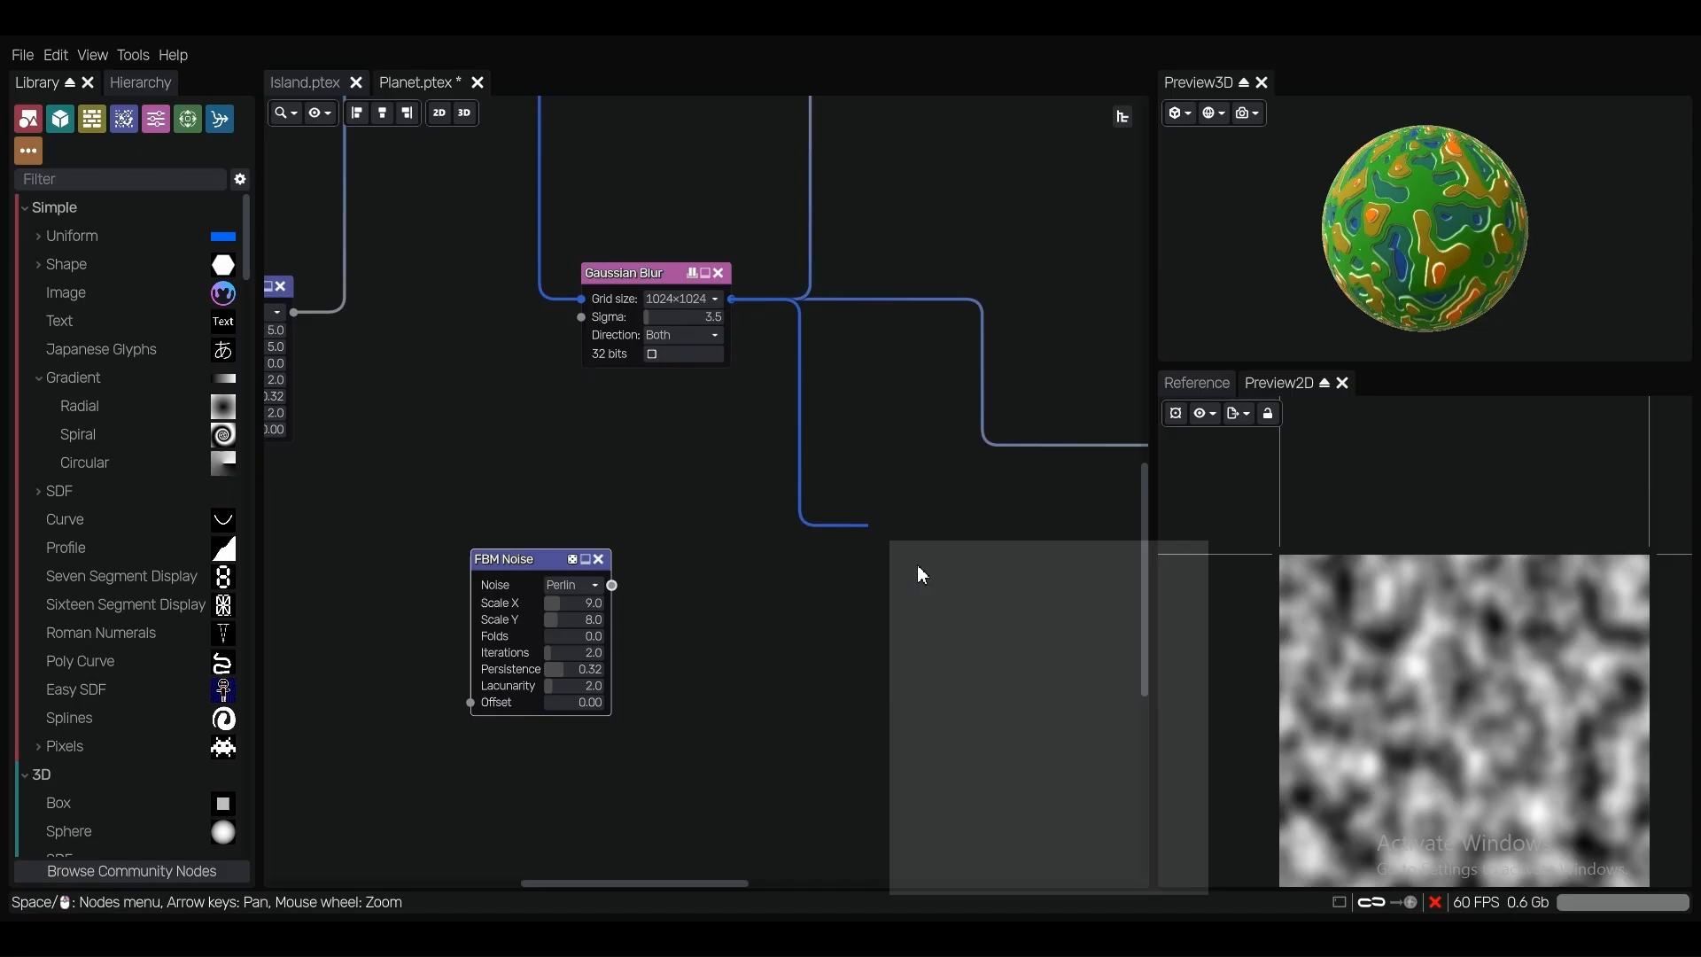
{"action": "left_click", "coordinate": [975, 607]}
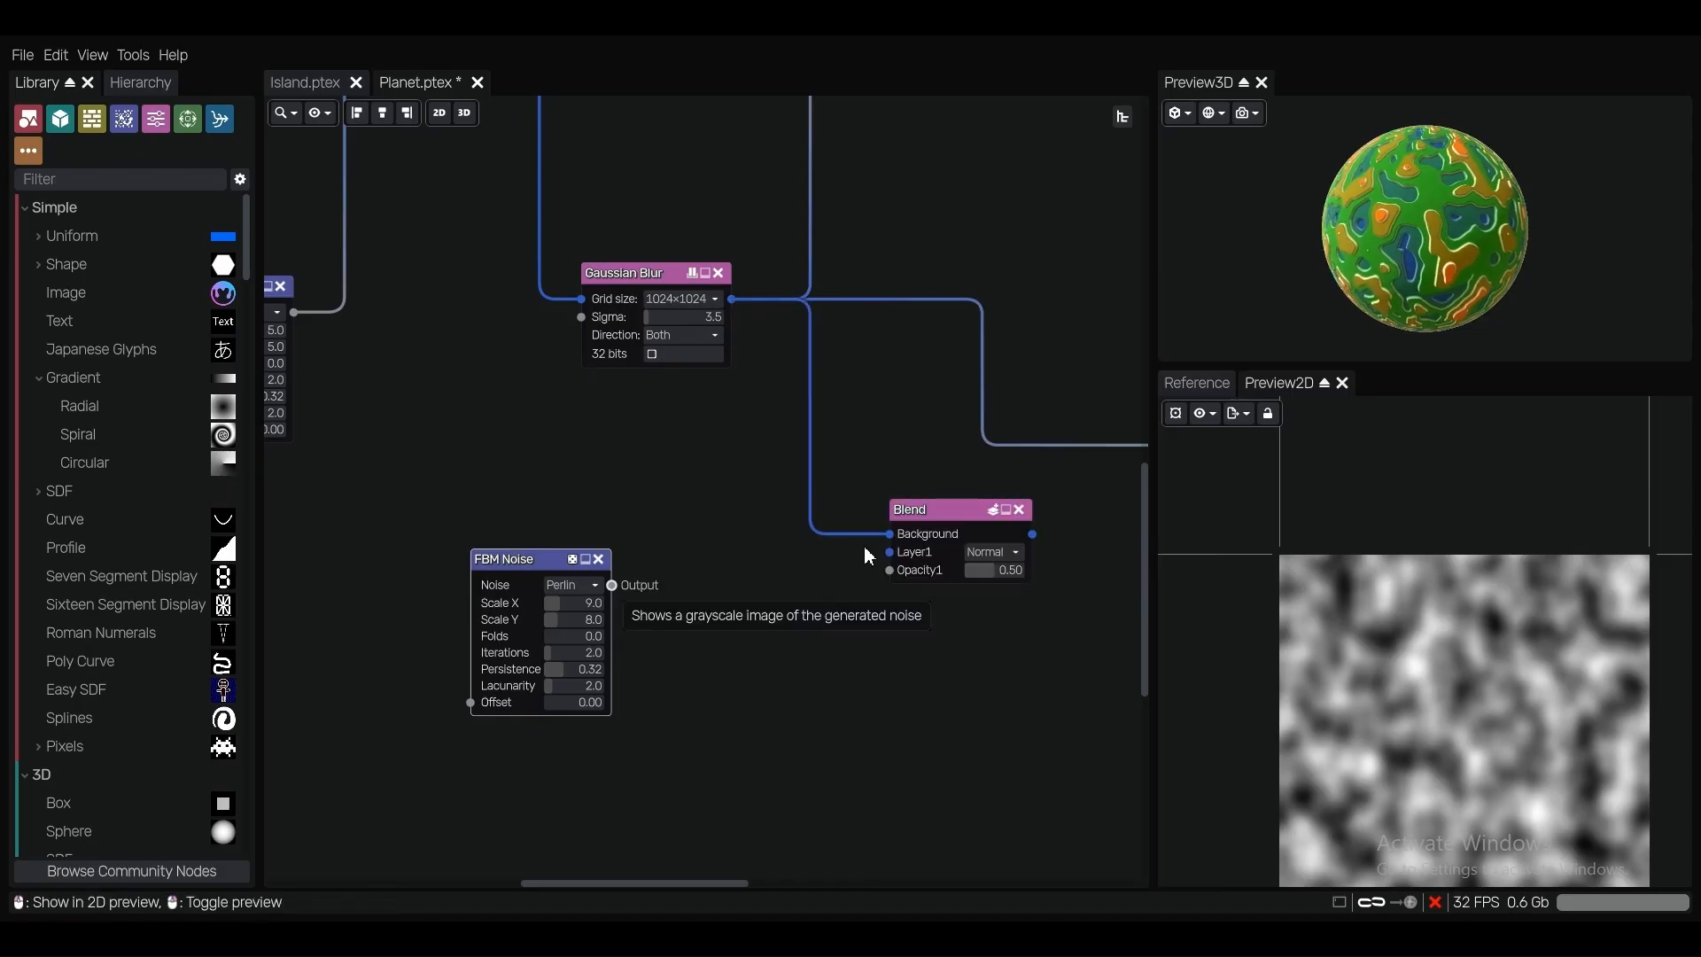
{"action": "scroll", "coordinate": [846, 504], "scroll_direction": "down", "scroll_amount": 3}
{"action": "scroll", "coordinate": [655, 494], "scroll_direction": "up", "scroll_amount": 5}
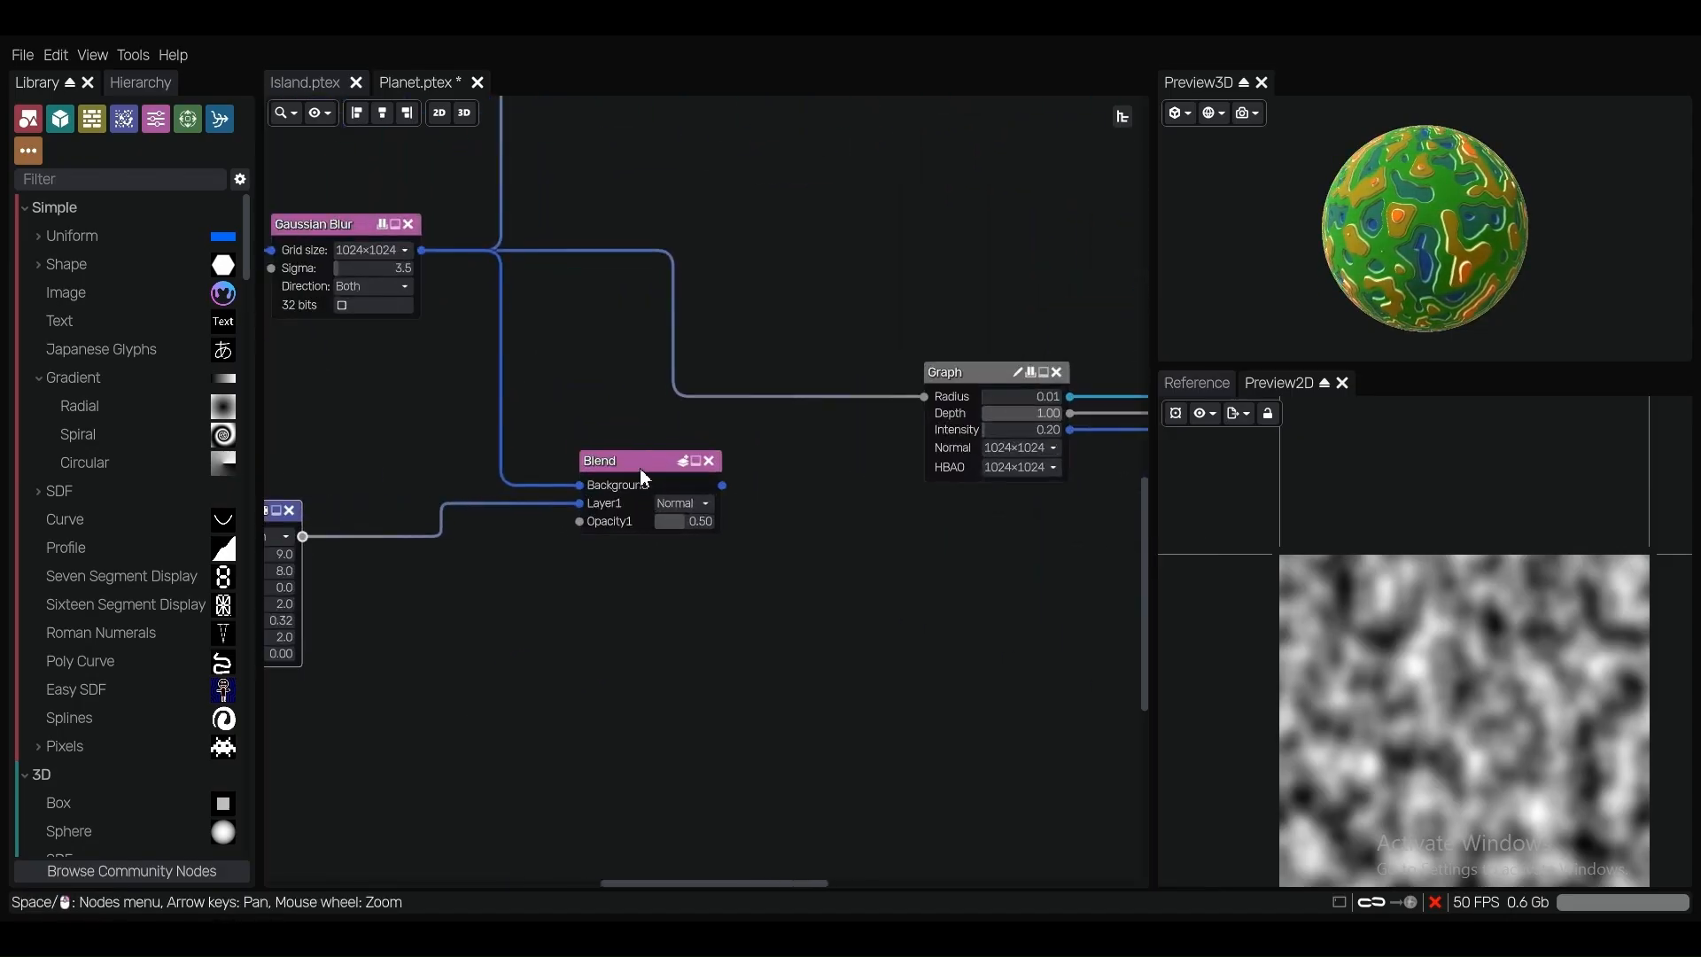
Preview the new Blend node in 2D and set it to Multiply with opacity 0.31.
{"action": "left_click", "coordinate": [672, 492]}
{"action": "scroll", "coordinate": [672, 492], "scroll_direction": "up", "scroll_amount": 1}
{"action": "left_click", "coordinate": [720, 526]}
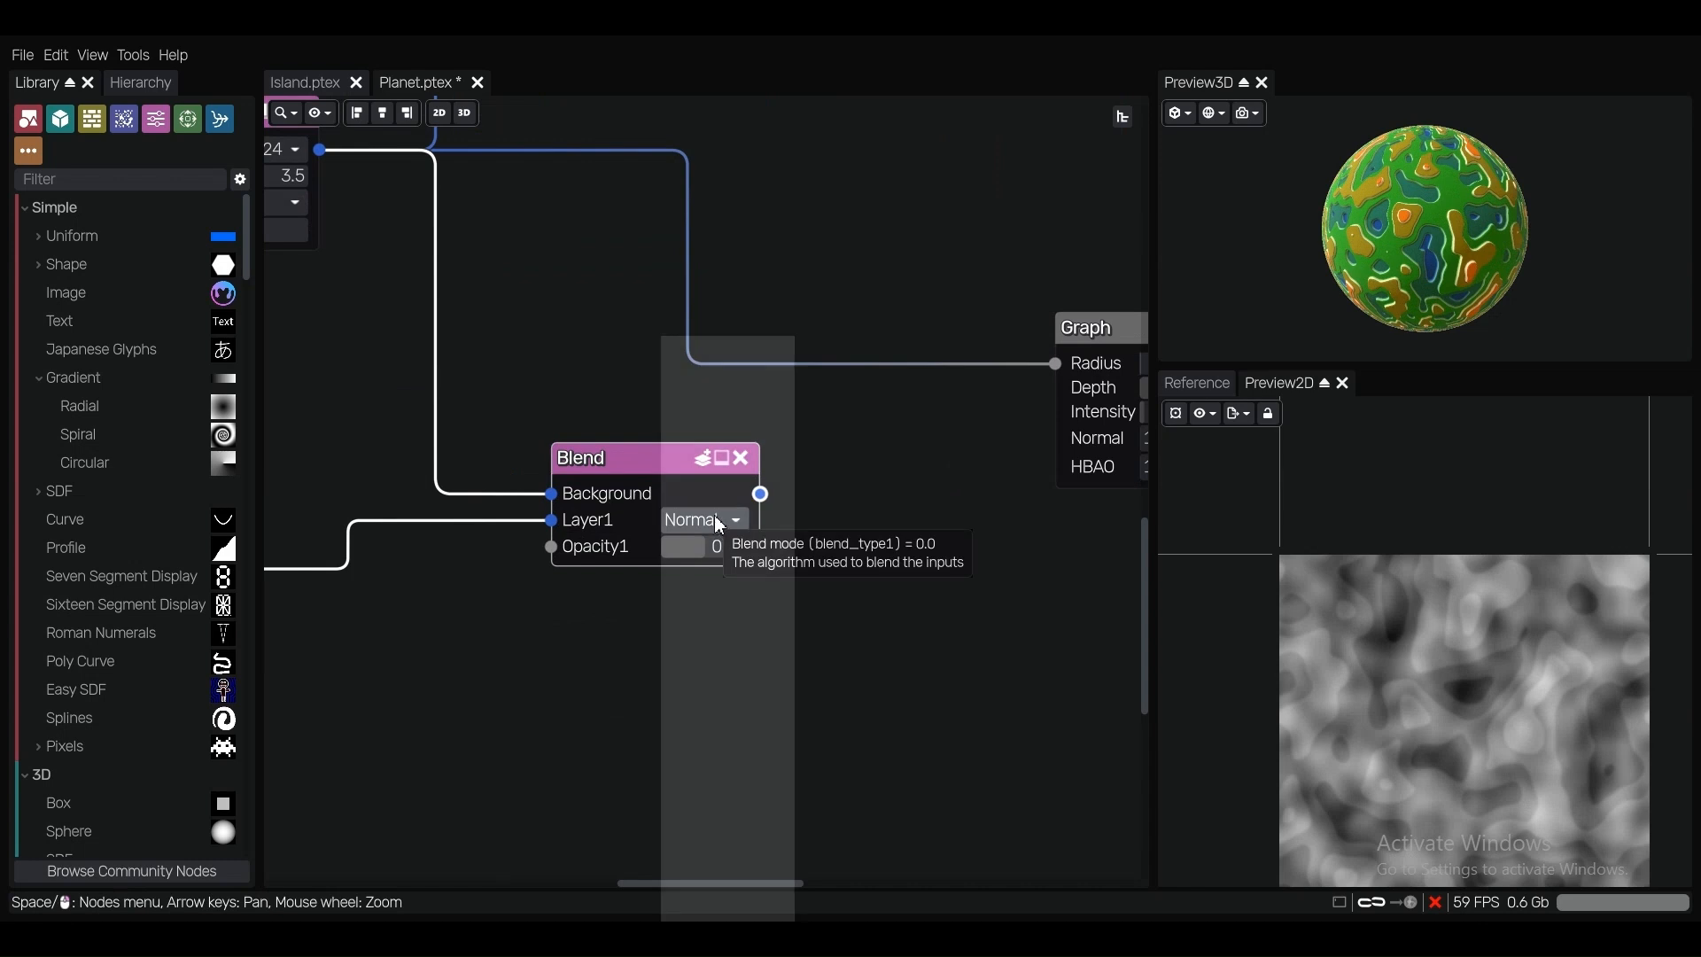
{"action": "left_click", "coordinate": [729, 401]}
{"action": "scroll", "coordinate": [842, 535], "scroll_direction": "up", "scroll_amount": 4}
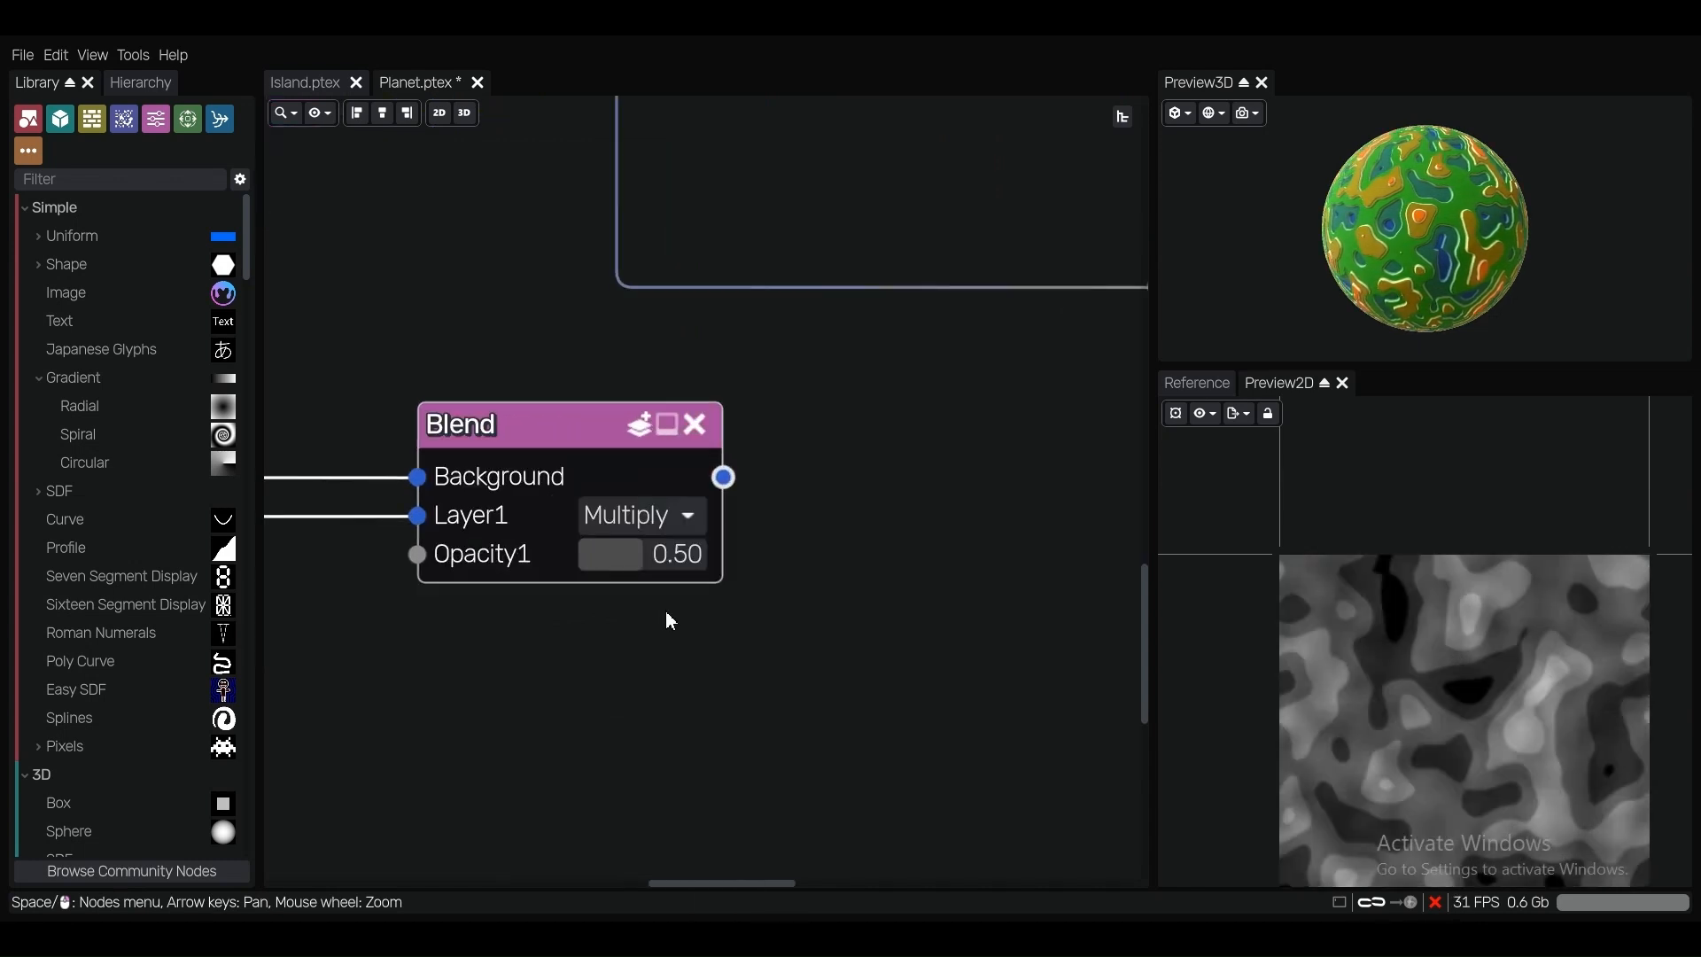
{"action": "scroll", "coordinate": [668, 612], "scroll_direction": "up", "scroll_amount": 1}
{"action": "middle_click_drag", "start_coordinate": [668, 613], "coordinate": [799, 609]}
{"action": "mouse_move", "coordinate": [742, 555]}
{"action": "left_mouse_down"}
{"action": "mouse_move", "coordinate": [703, 559]}
{"action": "mouse_move", "coordinate": [732, 562]}
{"action": "left_mouse_up"}
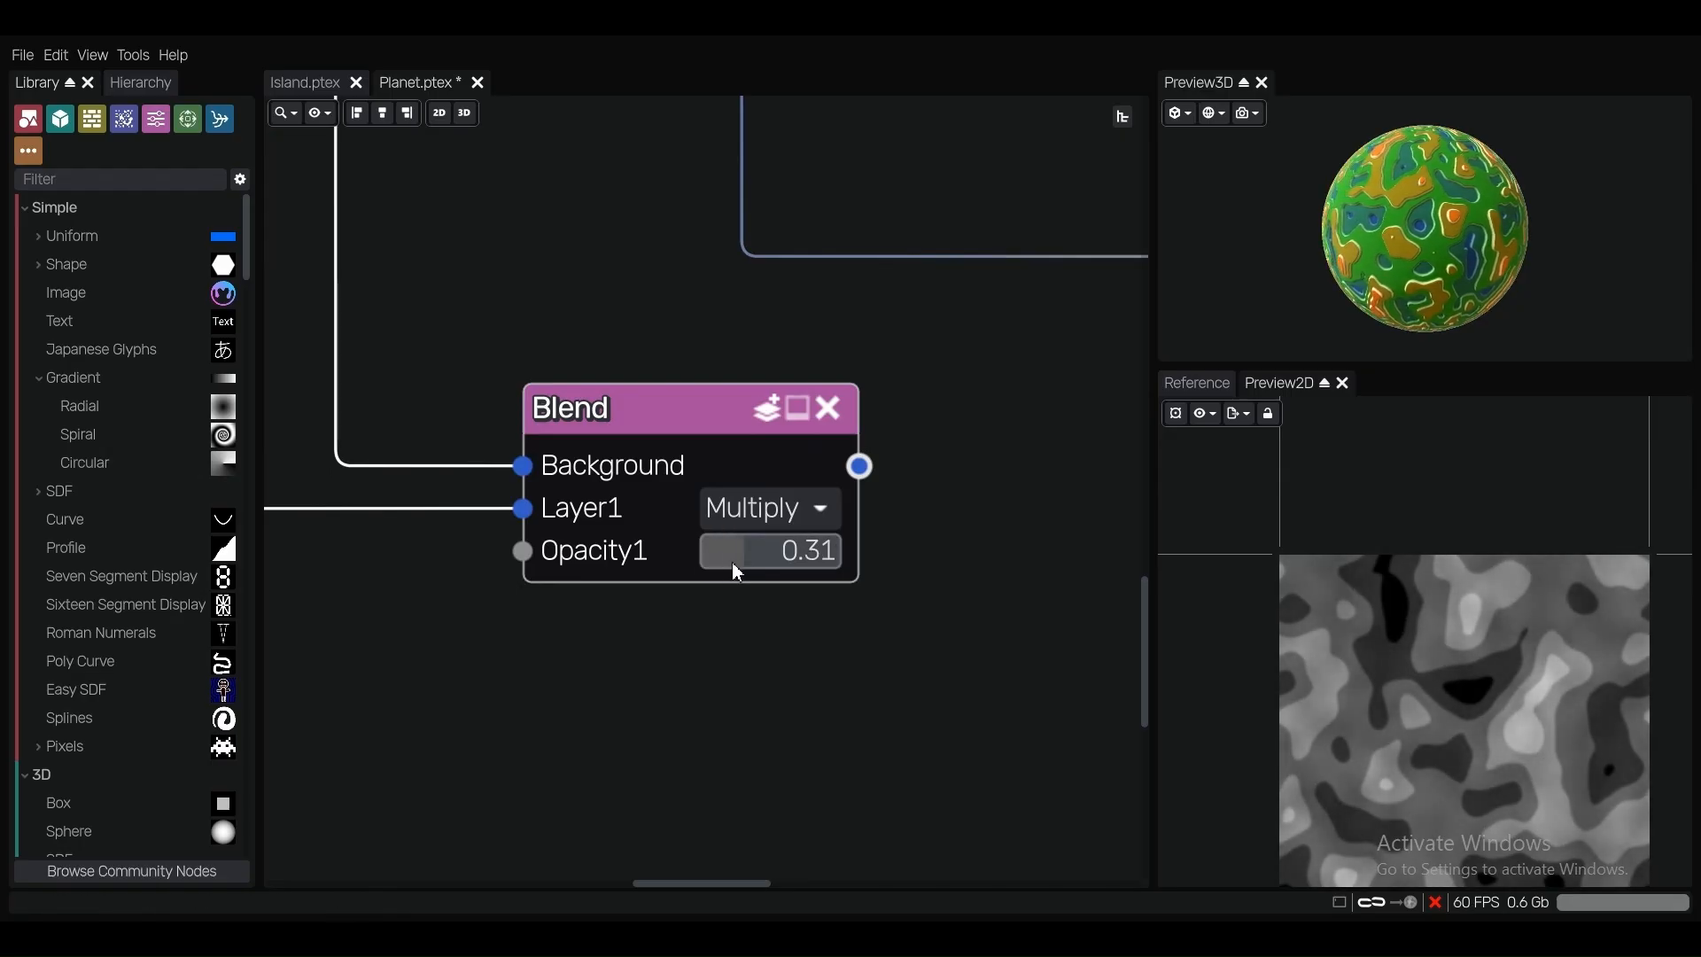
Set the duplicated FBM Noise node's Scale X and Scale Y to 10.0.
{"action": "scroll", "coordinate": [694, 640], "scroll_direction": "down", "scroll_amount": 3}
{"action": "scroll", "coordinate": [571, 580], "scroll_direction": "up", "scroll_amount": 2}
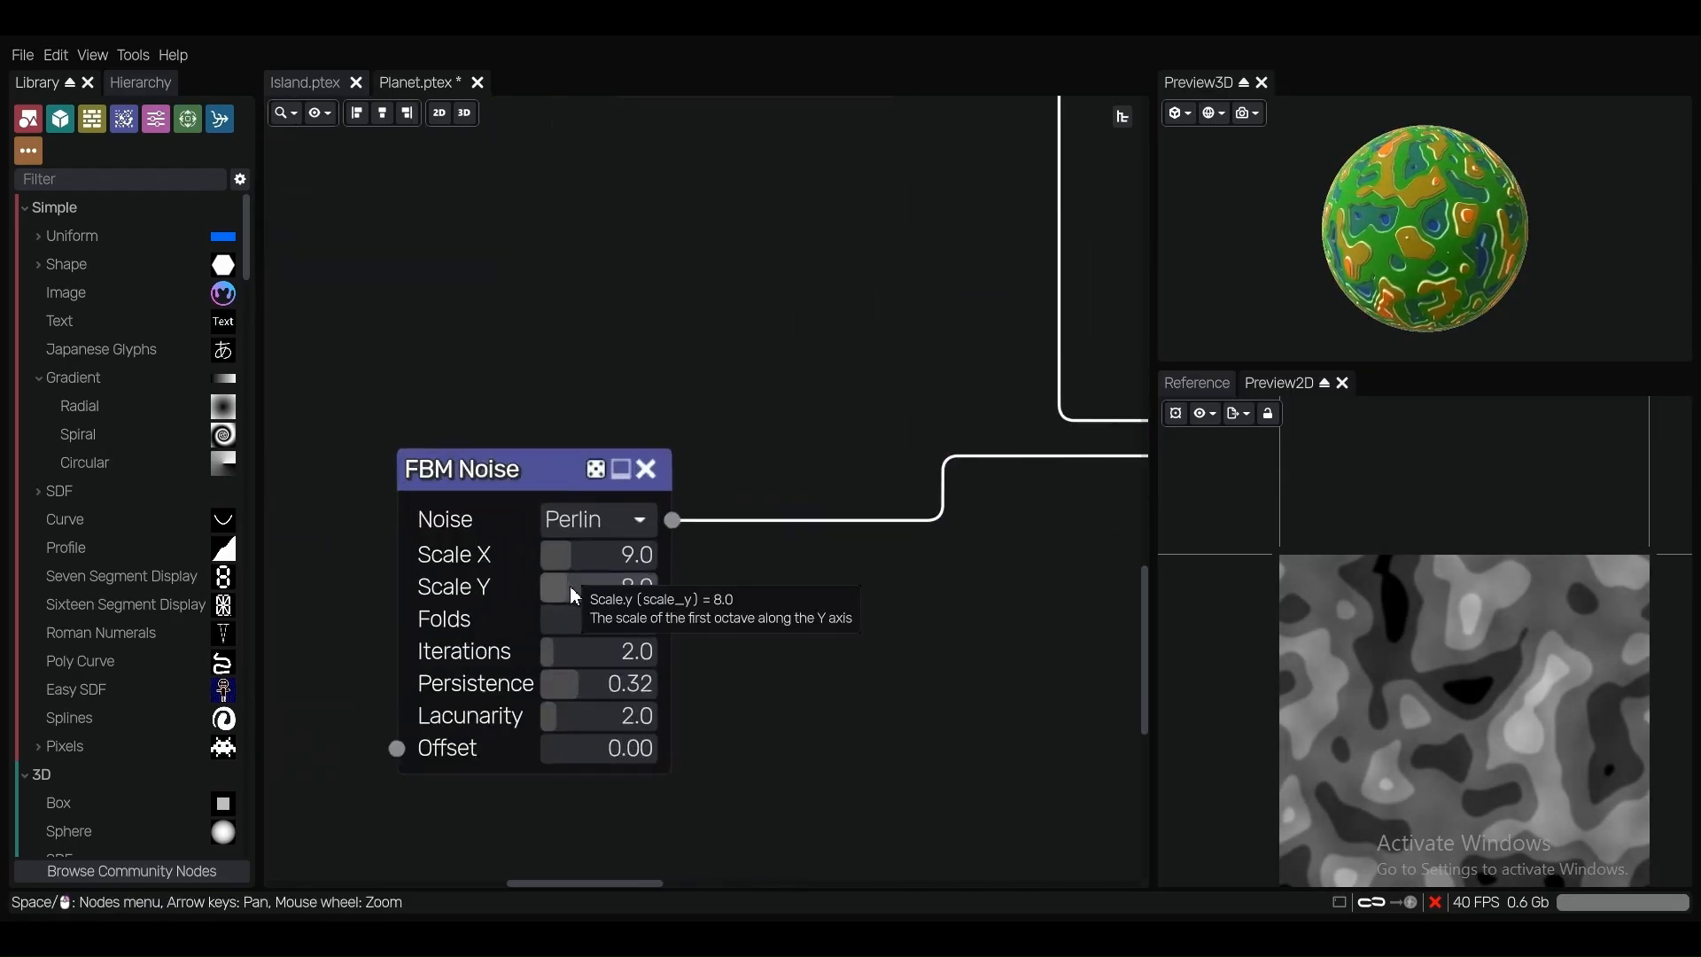
{"action": "mouse_move", "coordinate": [570, 586]}
{"action": "left_mouse_down"}
{"action": "mouse_move", "coordinate": [588, 585]}
{"action": "mouse_move", "coordinate": [587, 557]}
{"action": "left_mouse_up"}
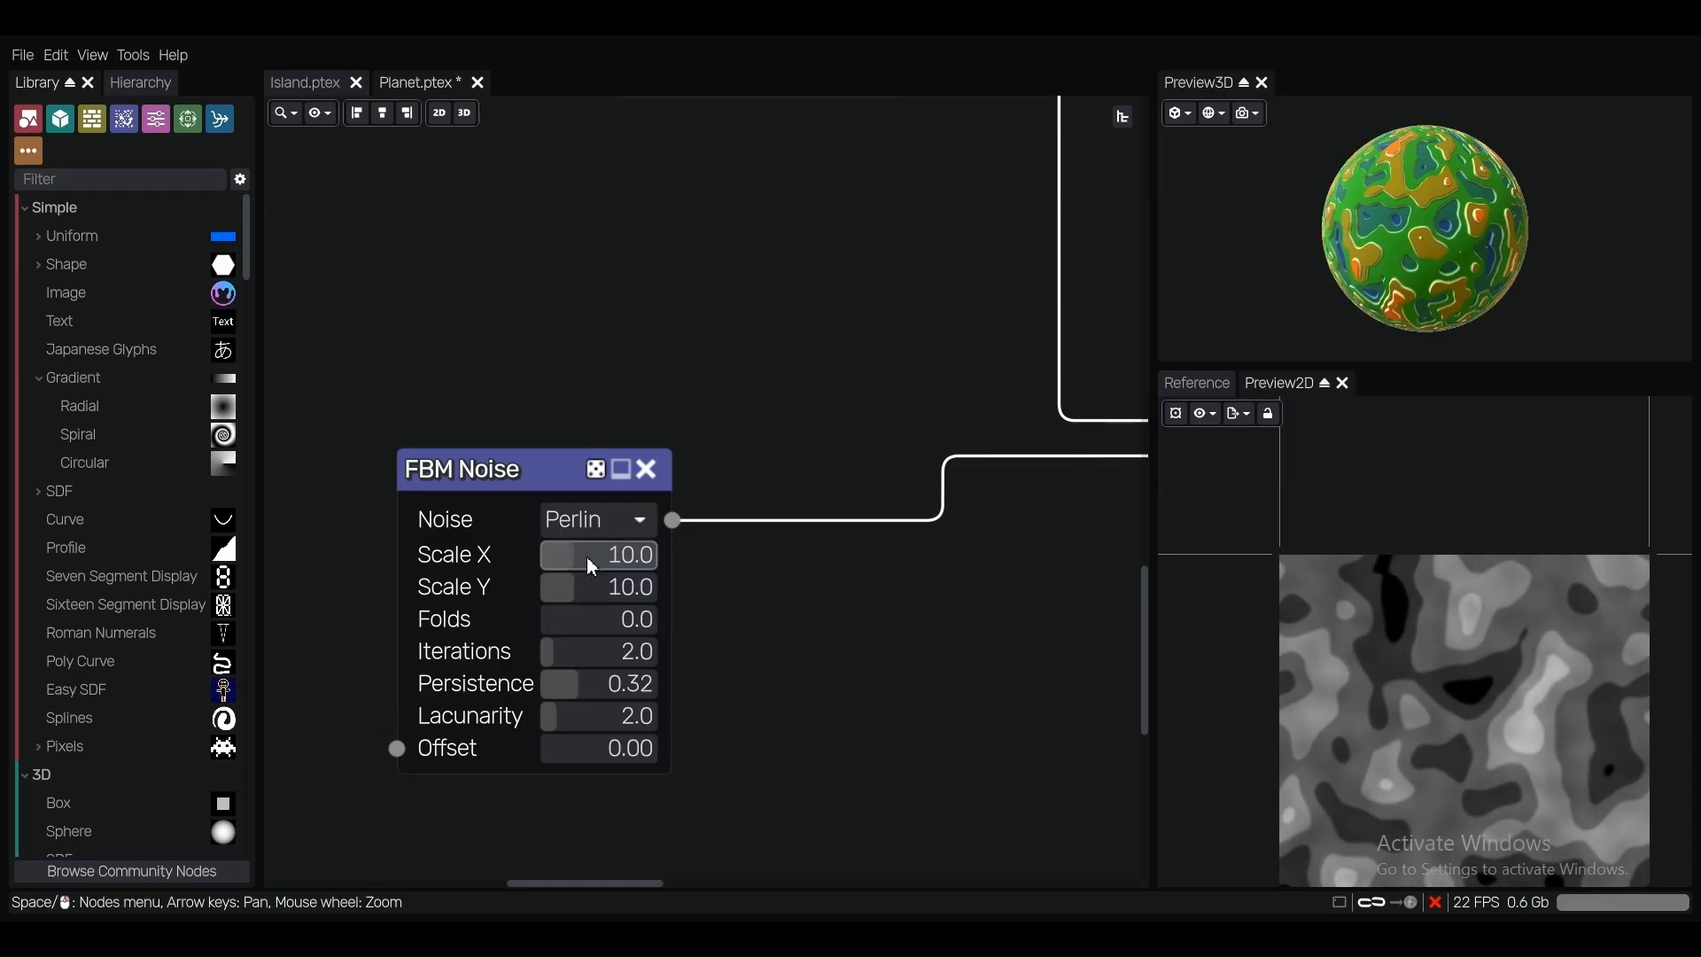
Feed the new Blend into the Graph node in place of Gaussian Blur and enlarge the 3D preview to inspect the planet.
{"action": "scroll", "coordinate": [626, 435], "scroll_direction": "down", "scroll_amount": 3}
{"action": "middle_click_drag", "start_coordinate": [1133, 418], "coordinate": [833, 550]}
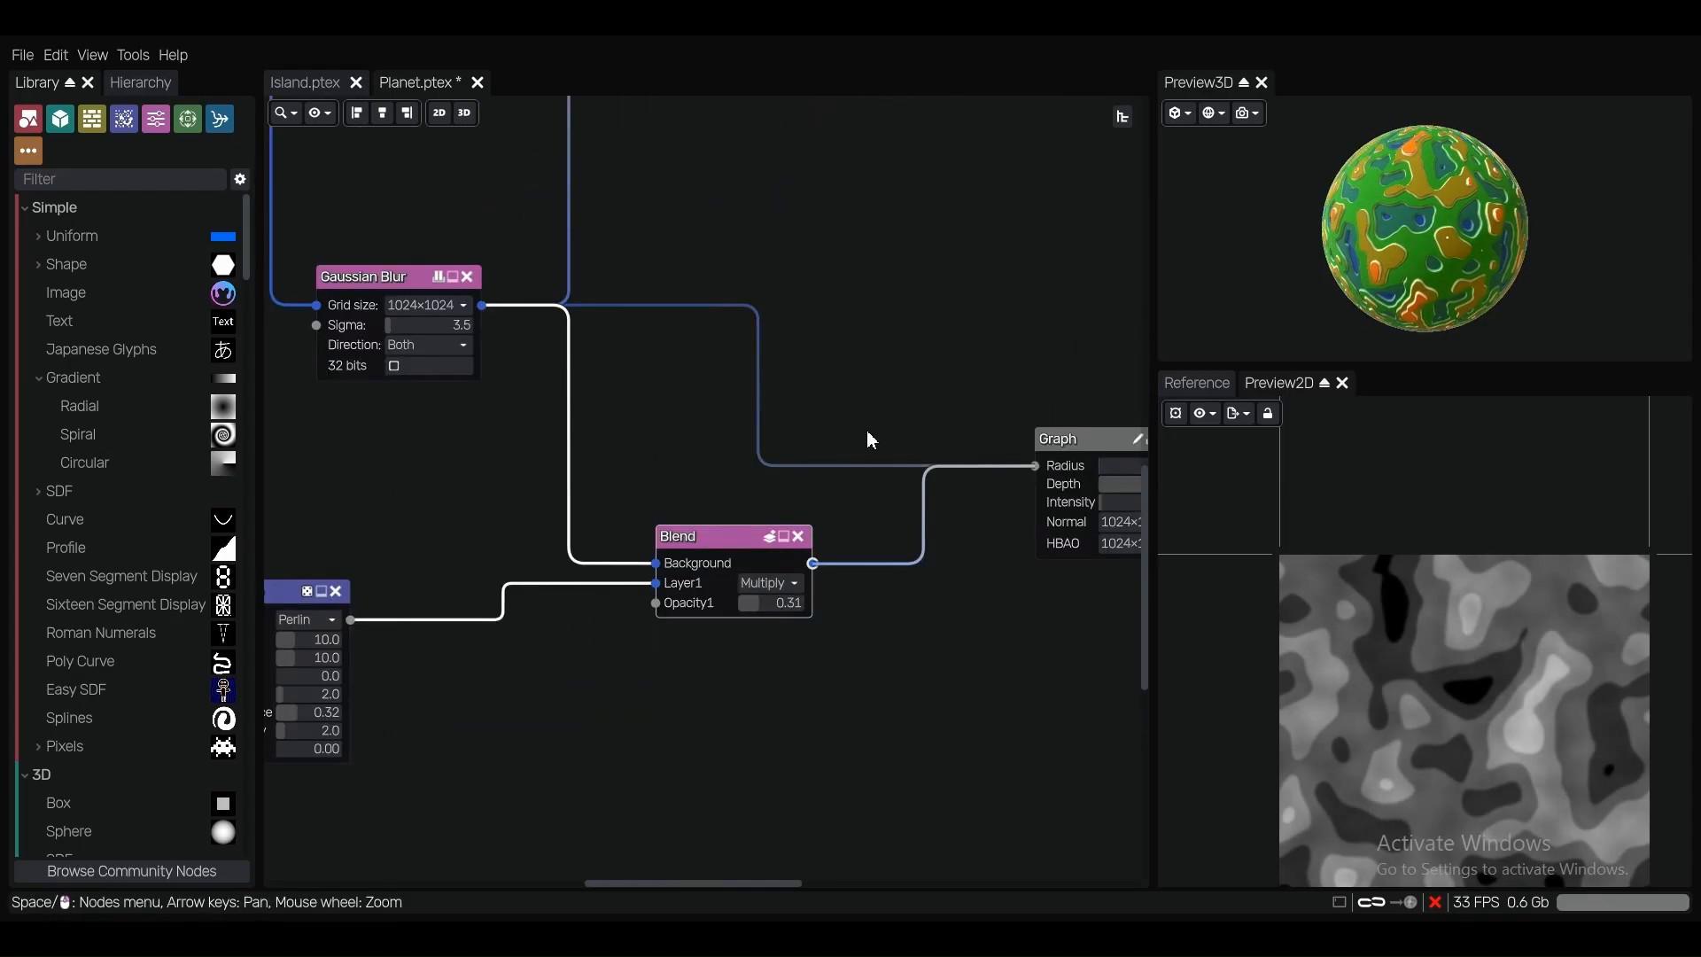
{"action": "scroll", "coordinate": [834, 437], "scroll_direction": "down", "scroll_amount": 1}
{"action": "middle_click_drag", "start_coordinate": [833, 436], "coordinate": [740, 434]}
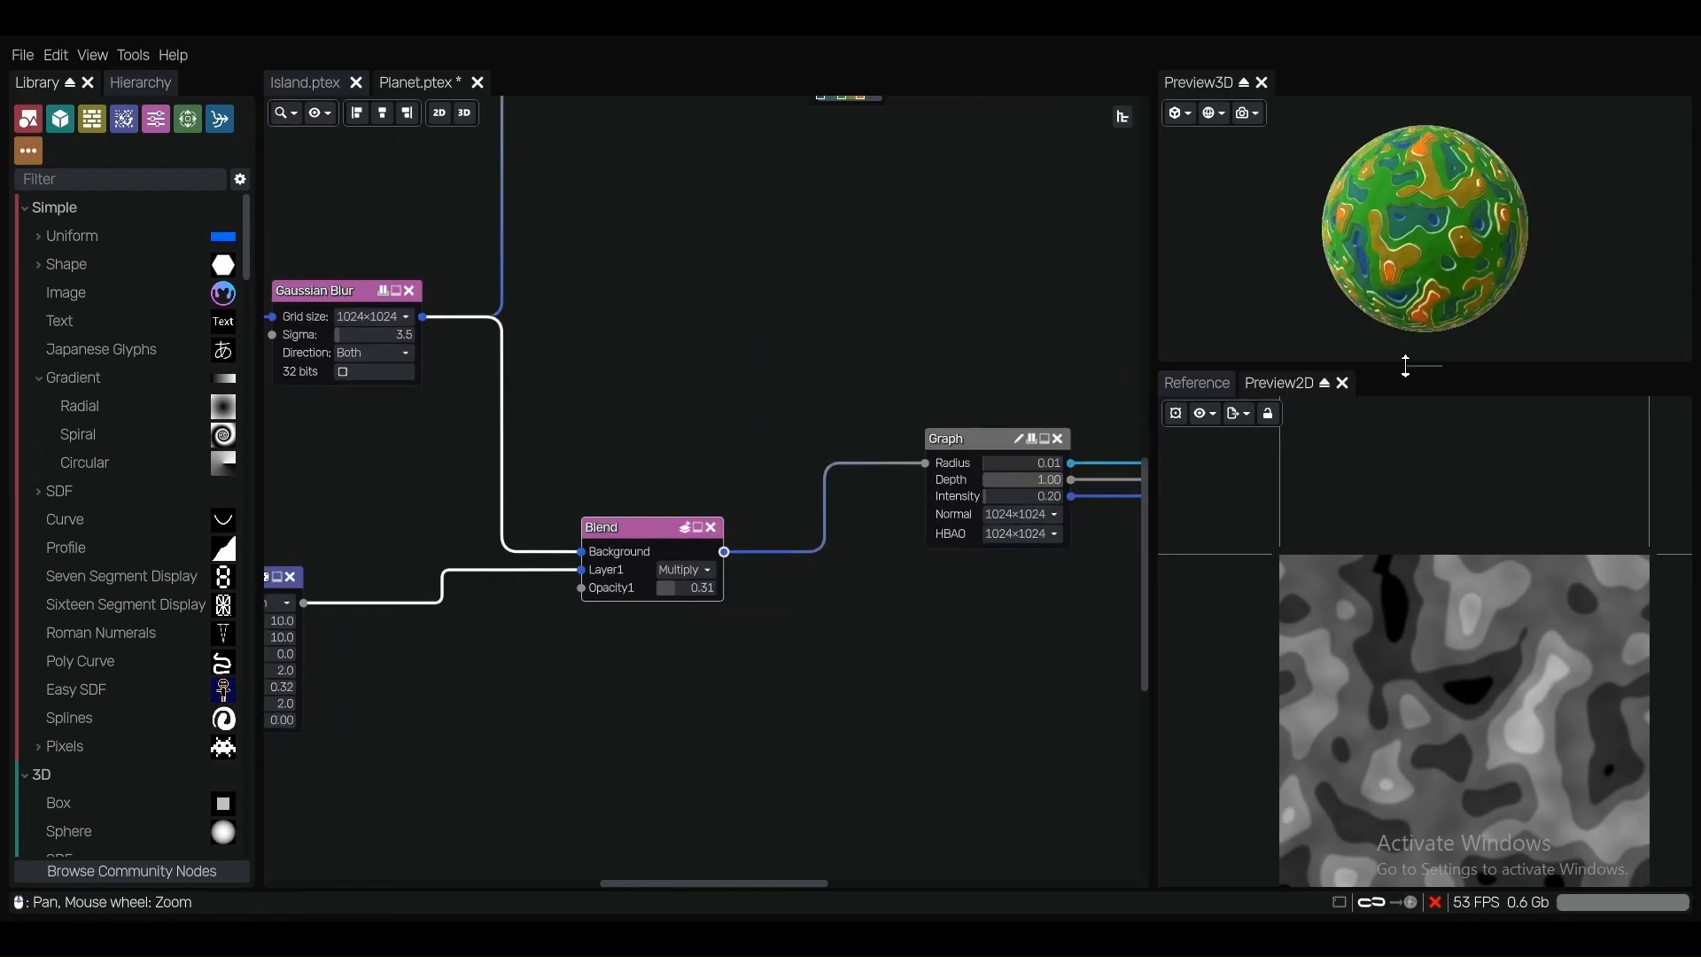
{"action": "left_click_drag", "start_coordinate": [1405, 365], "coordinate": [1405, 617]}
{"action": "scroll", "coordinate": [1484, 391], "scroll_direction": "up", "scroll_amount": 2}
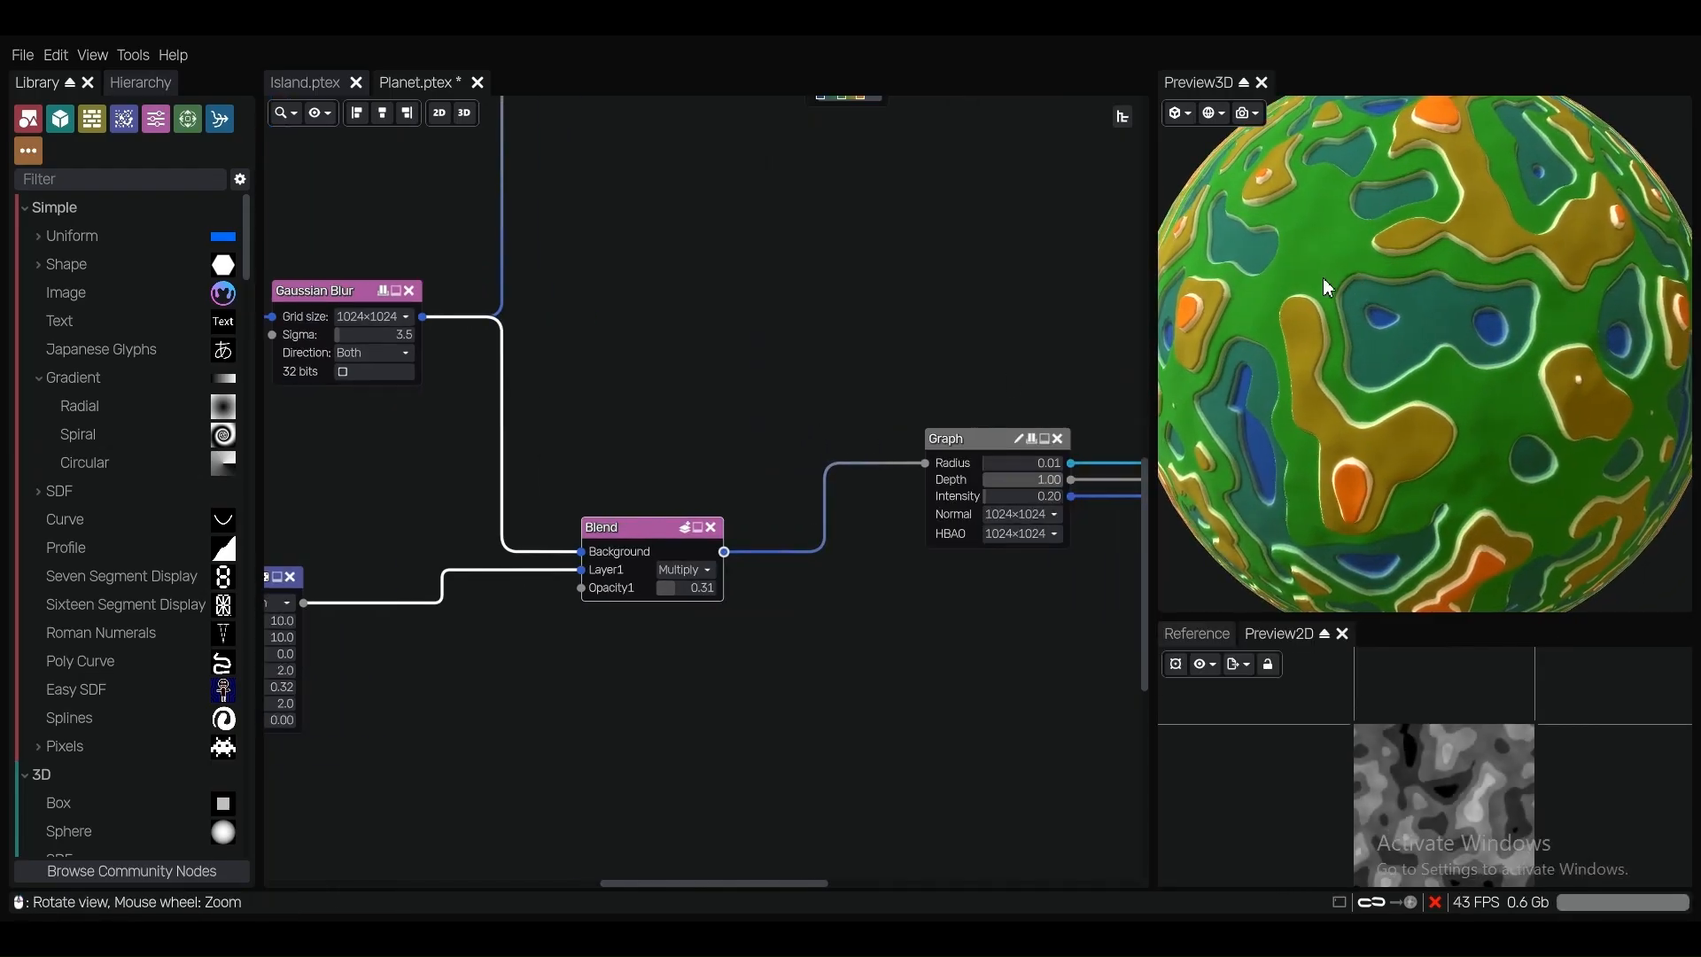
Set the opacity of the Multiply Blend feeding the Graph node to 0.48.
{"action": "scroll", "coordinate": [1364, 255], "scroll_direction": "up", "scroll_amount": 2}
{"action": "scroll", "coordinate": [1386, 279], "scroll_direction": "down", "scroll_amount": 4}
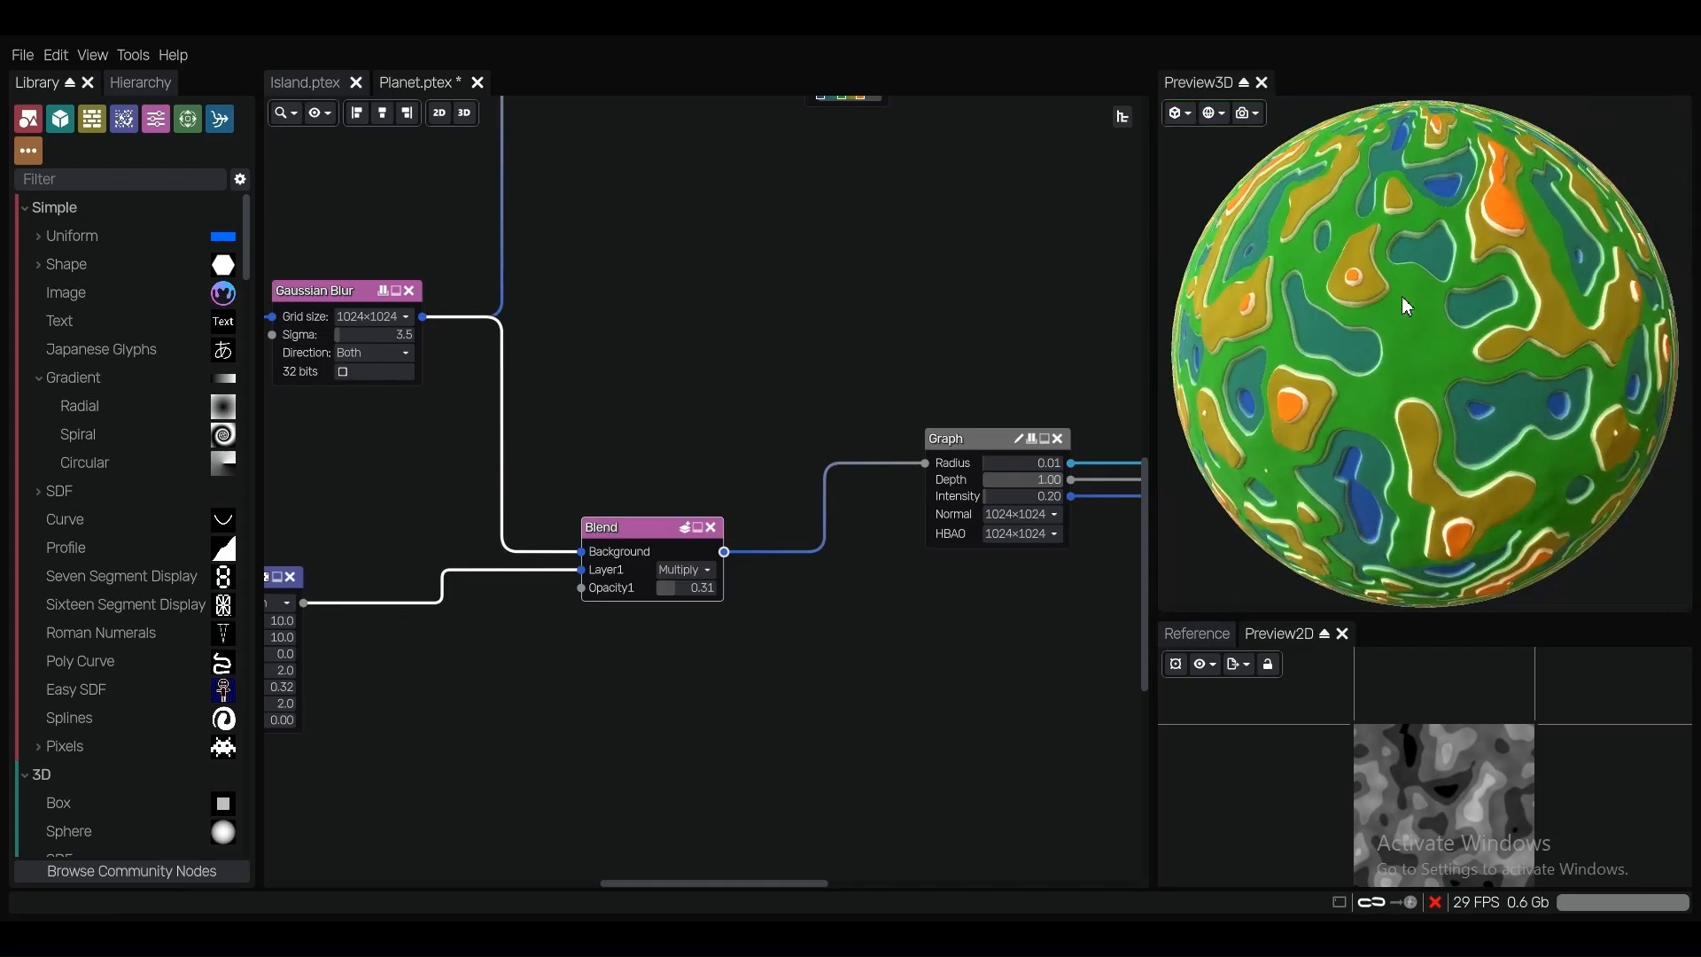
{"action": "left_click_drag", "start_coordinate": [1402, 296], "coordinate": [1395, 281]}
{"action": "left_click_drag", "start_coordinate": [1419, 341], "coordinate": [1304, 345]}
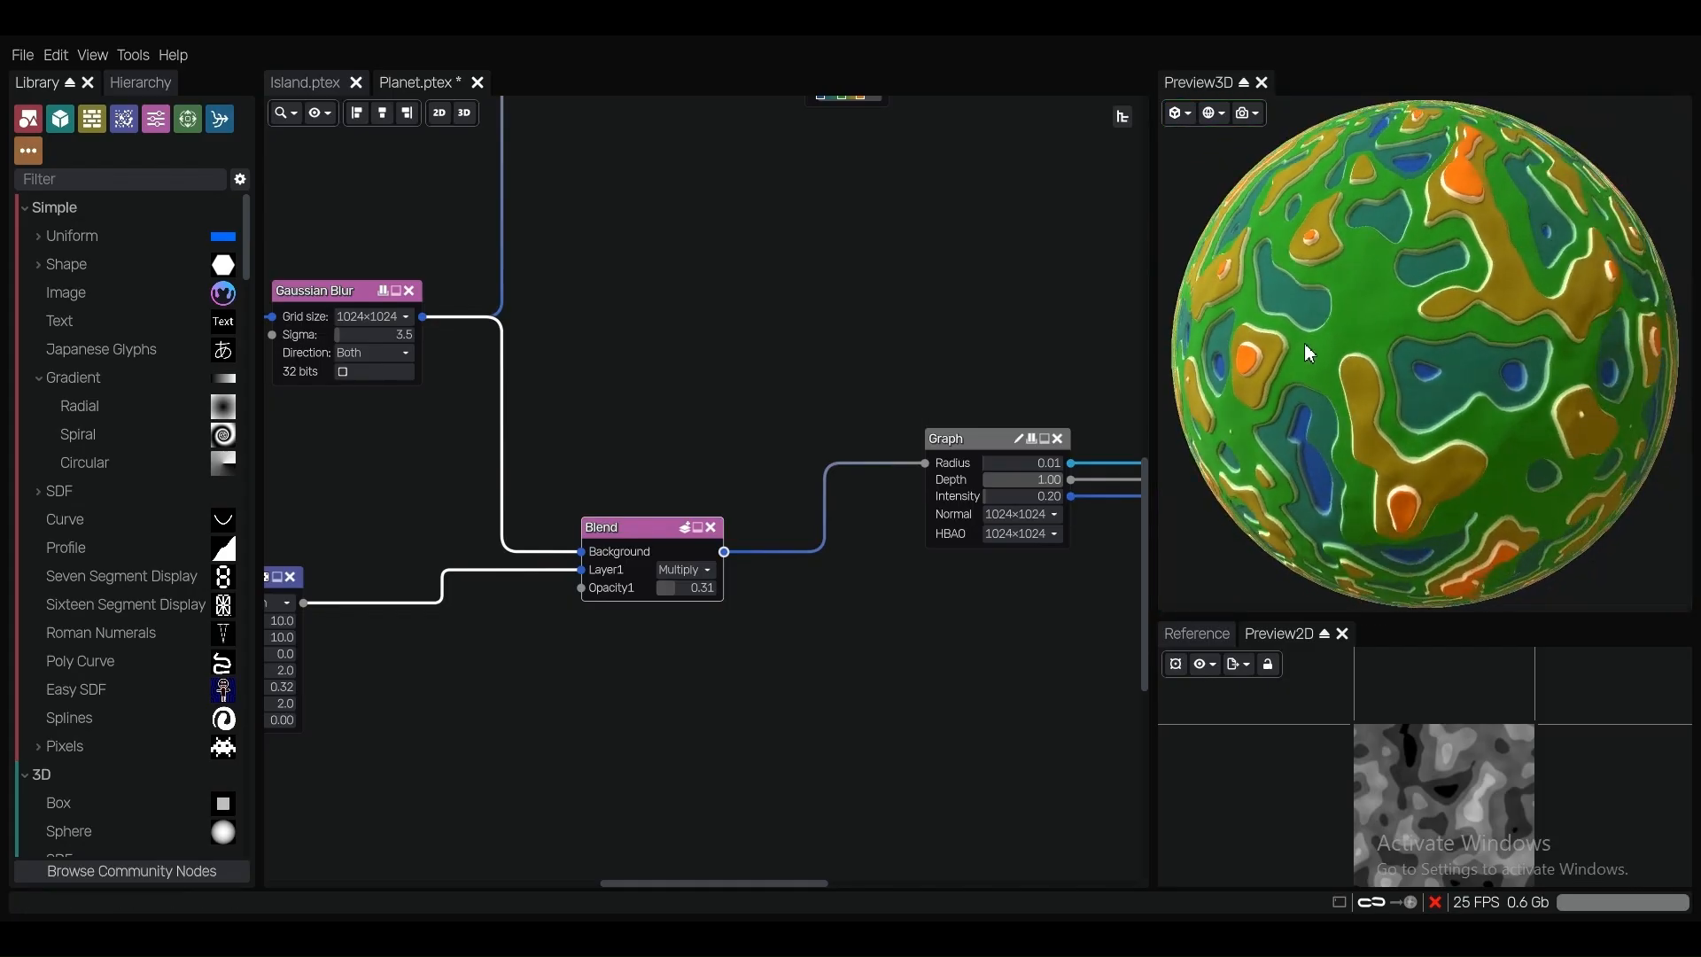
{"action": "scroll", "coordinate": [729, 614], "scroll_direction": "up", "scroll_amount": 5}
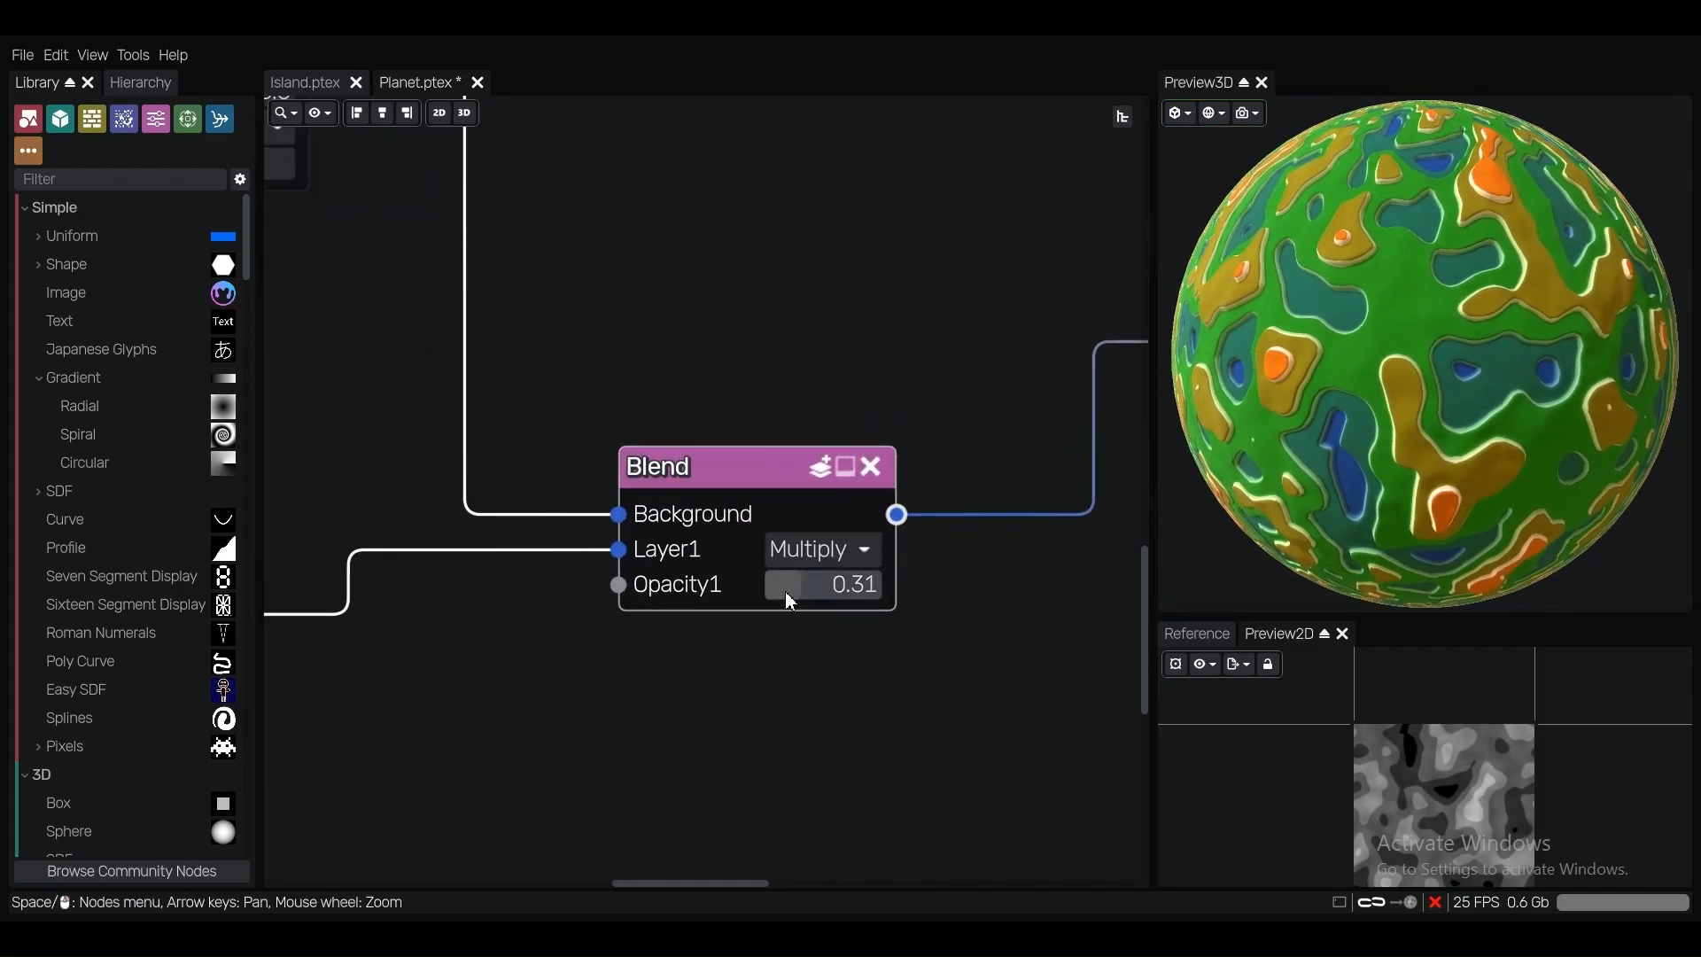
{"action": "left_click_drag", "start_coordinate": [806, 604], "coordinate": [849, 592]}
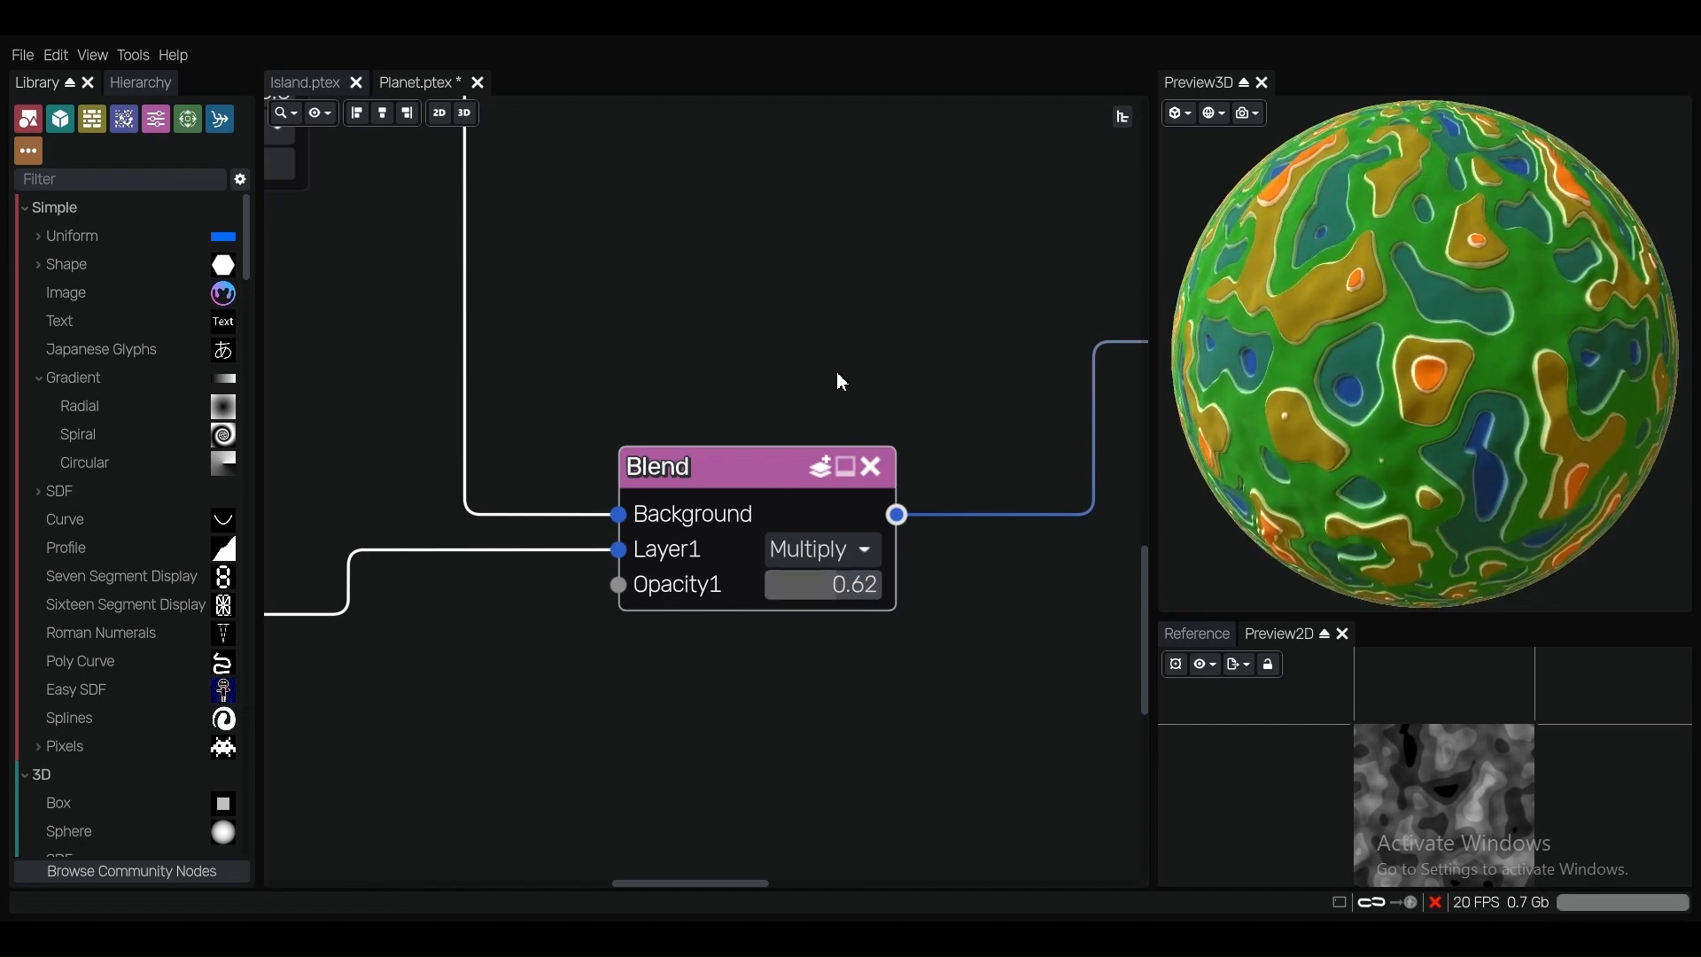
{"action": "scroll", "coordinate": [842, 381], "scroll_direction": "down", "scroll_amount": 4}
{"action": "scroll", "coordinate": [841, 524], "scroll_direction": "up", "scroll_amount": 3}
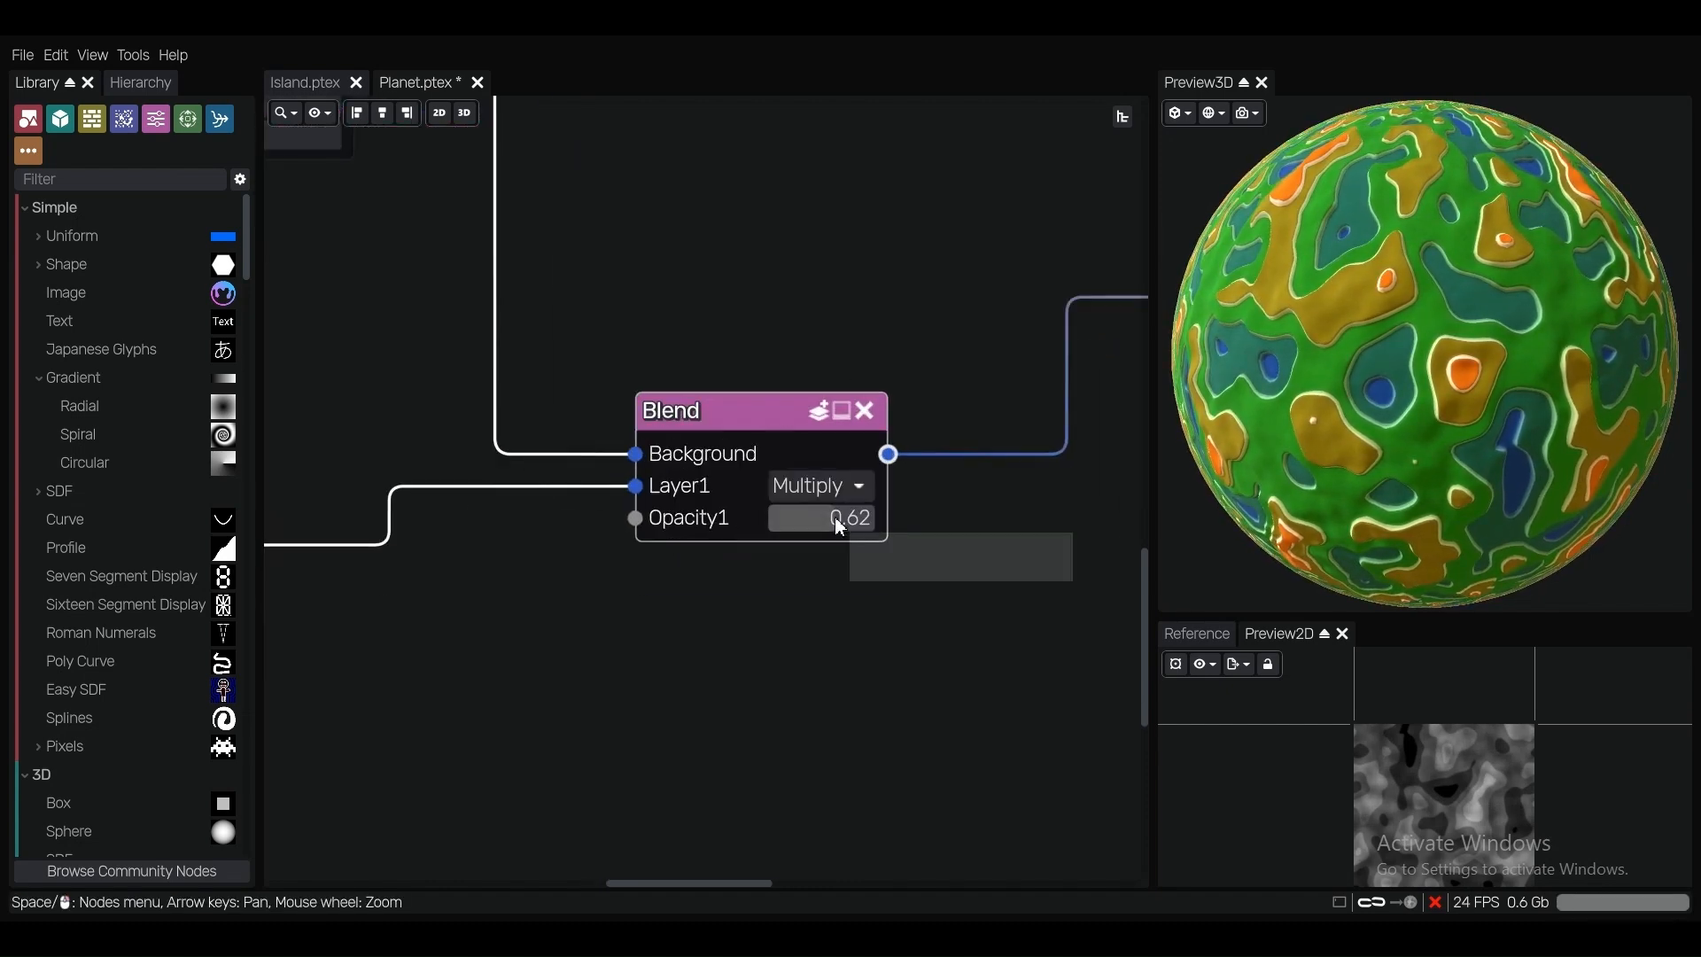
{"action": "scroll", "coordinate": [835, 522], "scroll_direction": "up", "scroll_amount": 1}
{"action": "left_click_drag", "start_coordinate": [822, 519], "coordinate": [806, 518]}
{"action": "scroll", "coordinate": [831, 603], "scroll_direction": "down", "scroll_amount": 2}
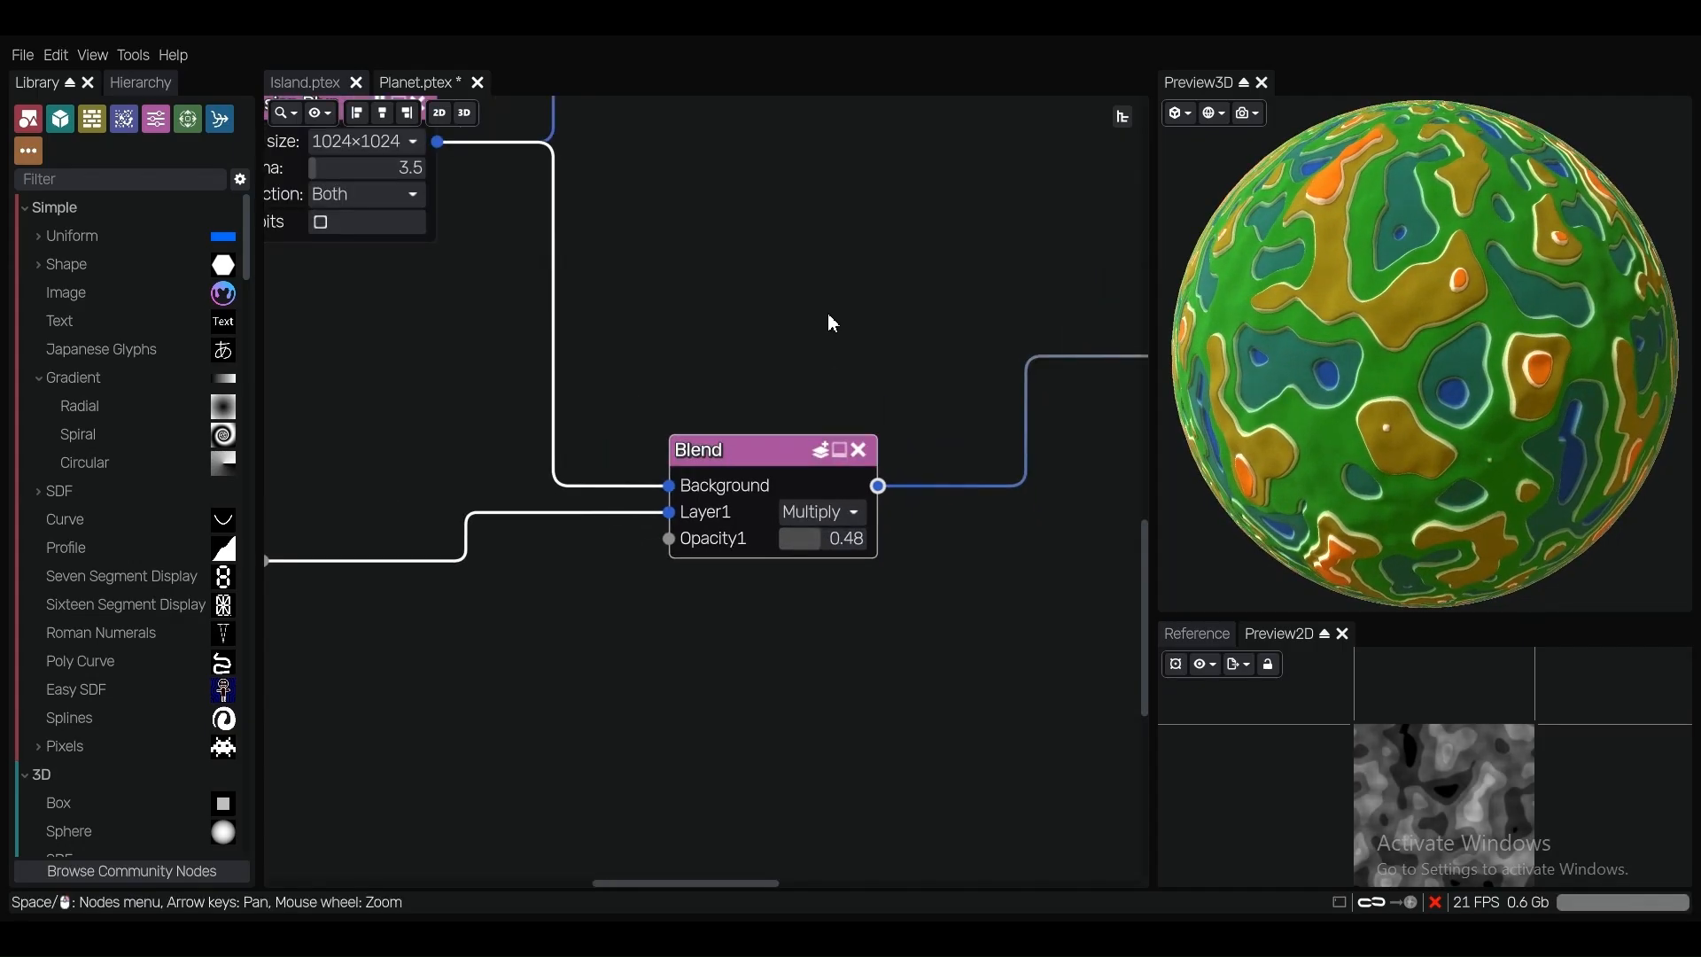
Change the green stop of the Colorize gradient to the lighter green 40ad36.
{"action": "middle_click_drag", "start_coordinate": [833, 323], "coordinate": [832, 440]}
{"action": "scroll", "coordinate": [900, 425], "scroll_direction": "down", "scroll_amount": 2}
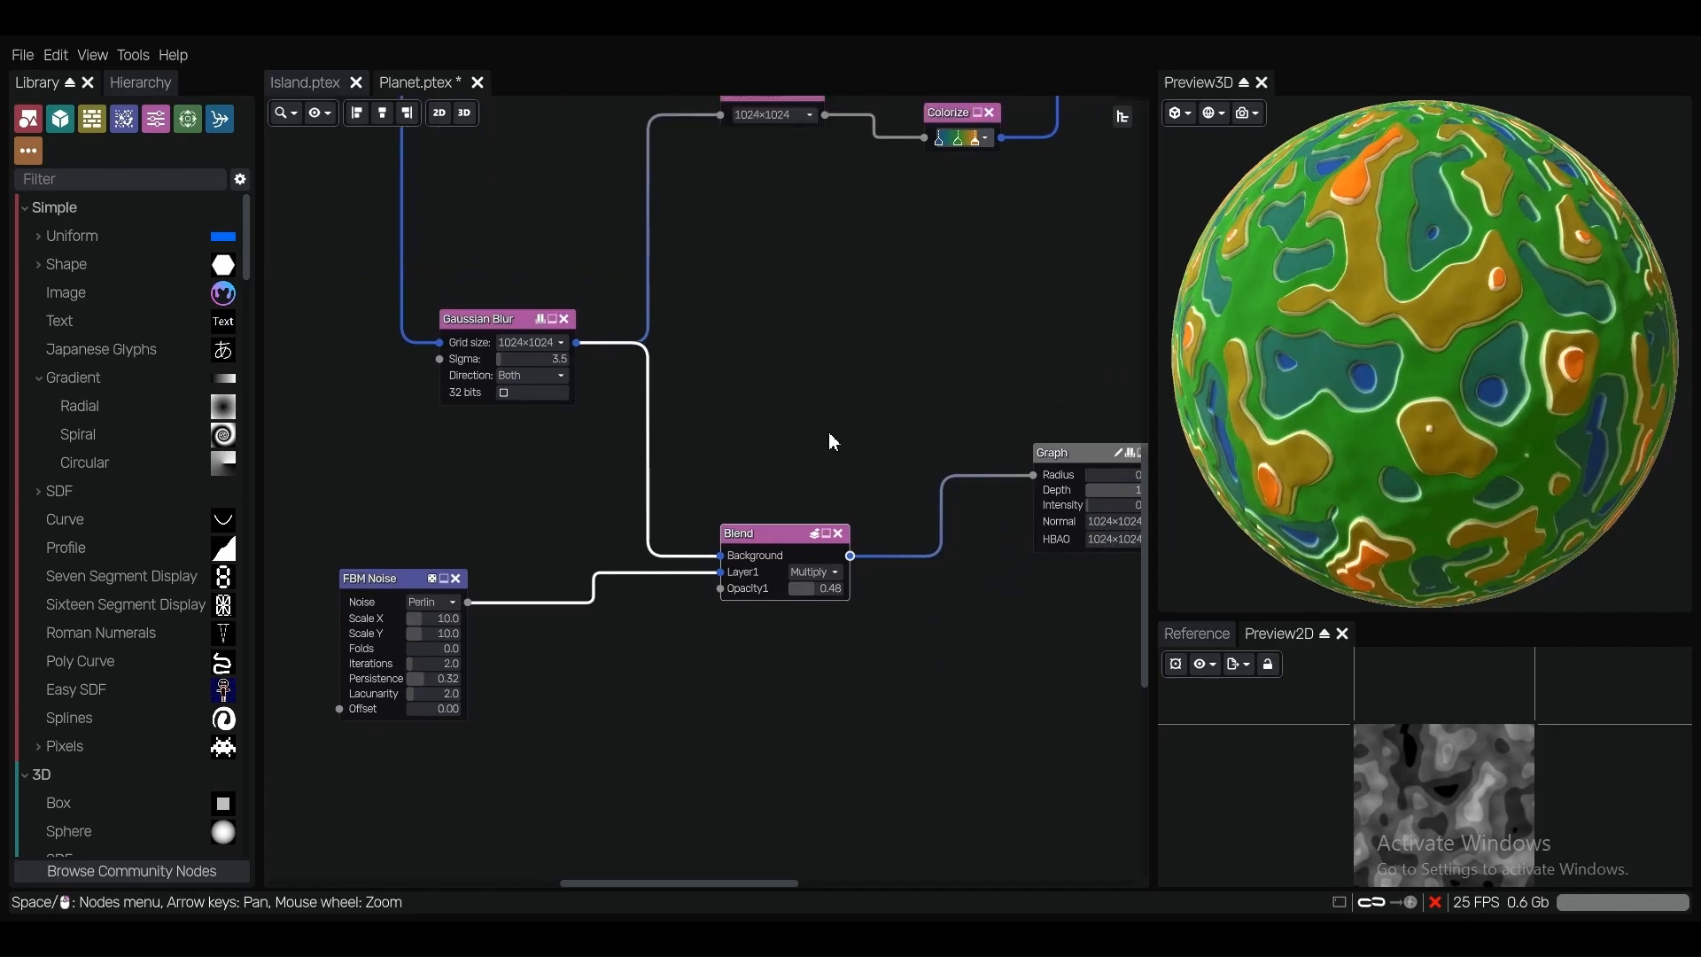
{"action": "scroll", "coordinate": [941, 558], "scroll_direction": "down", "scroll_amount": 2}
{"action": "scroll", "coordinate": [945, 369], "scroll_direction": "up", "scroll_amount": 5}
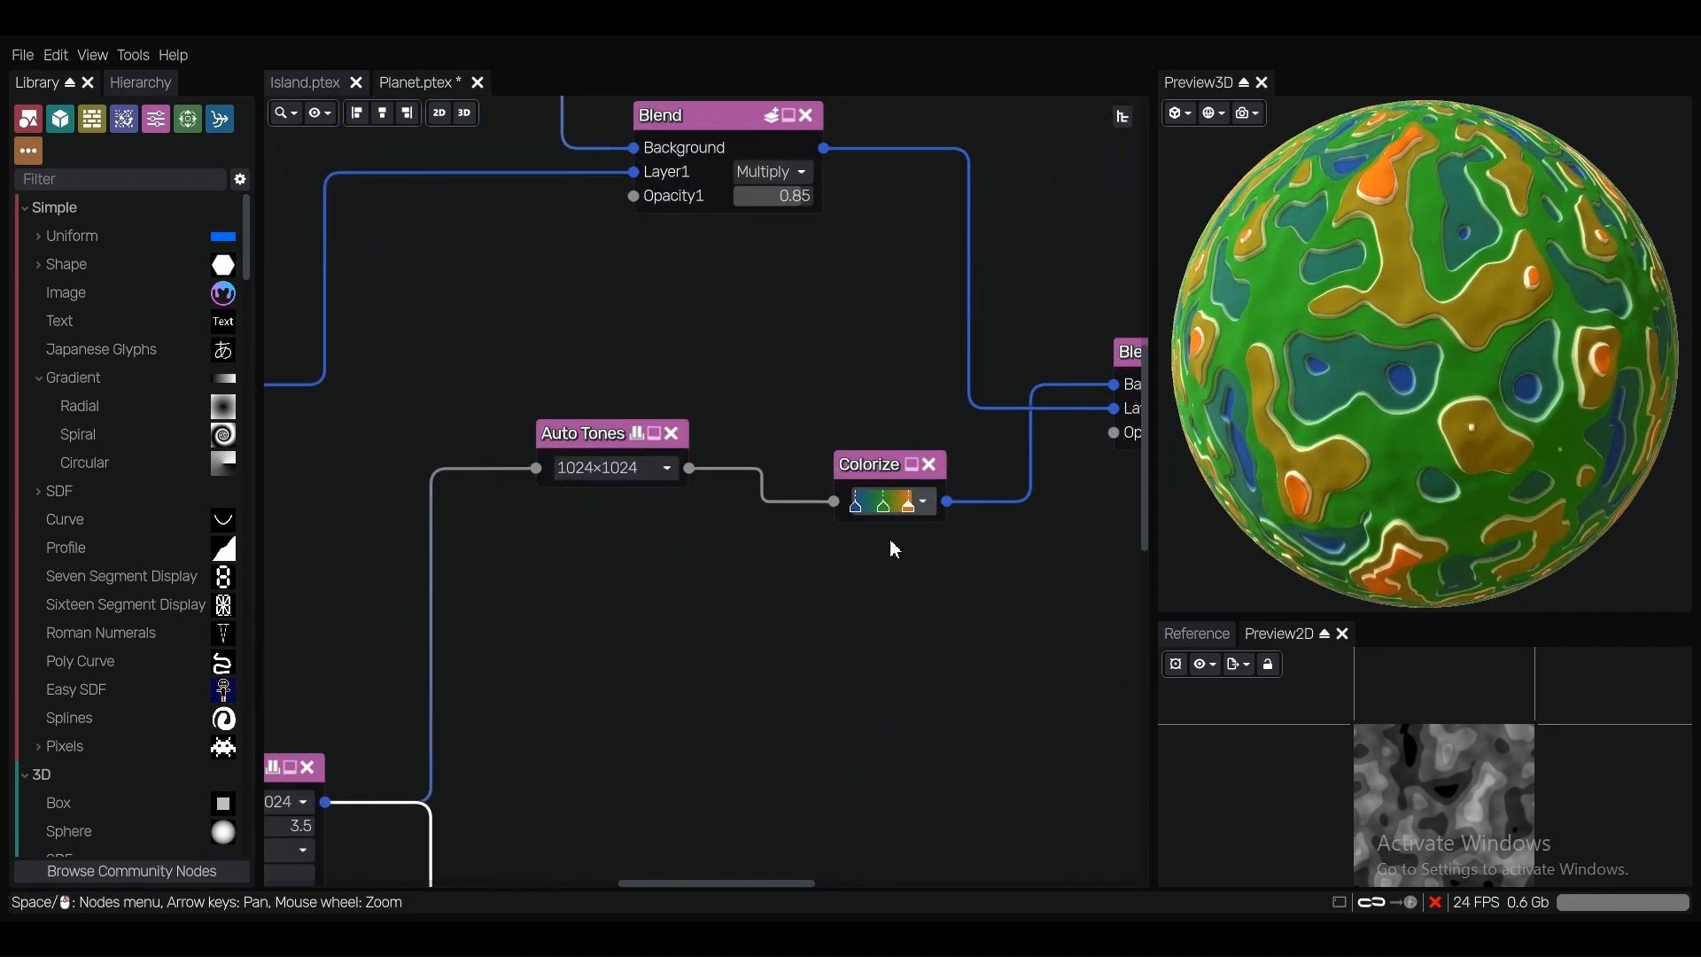
{"action": "scroll", "coordinate": [894, 549], "scroll_direction": "up", "scroll_amount": 2}
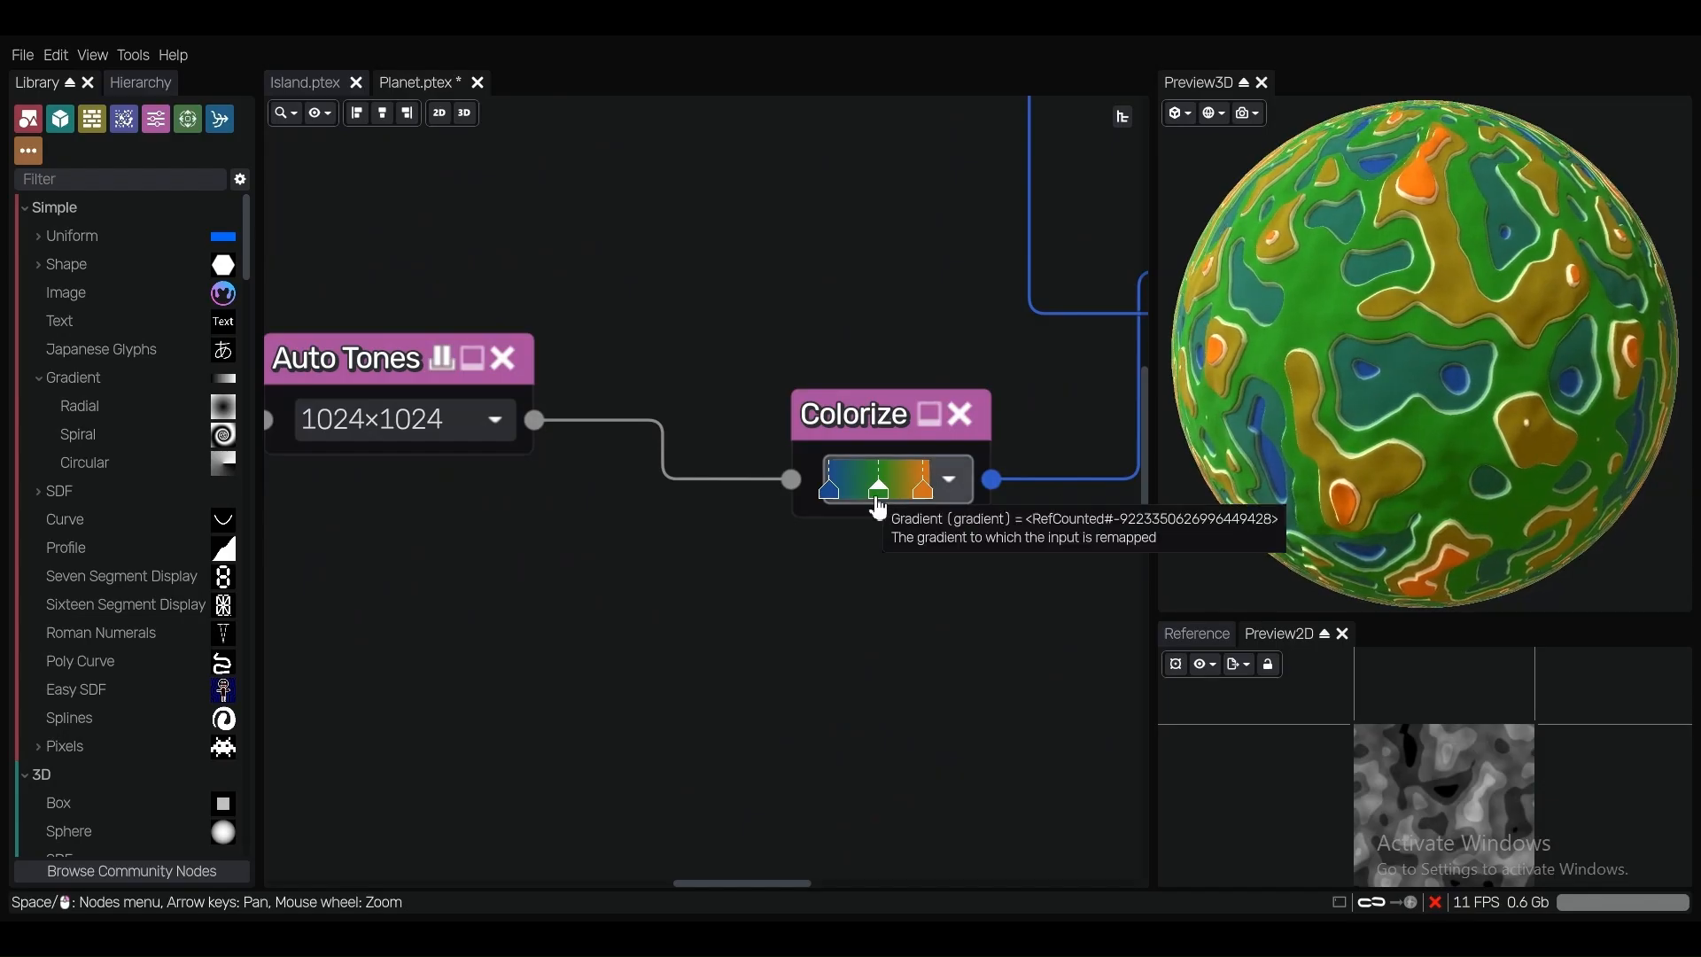
{"action": "double_click", "coordinate": [879, 507]}
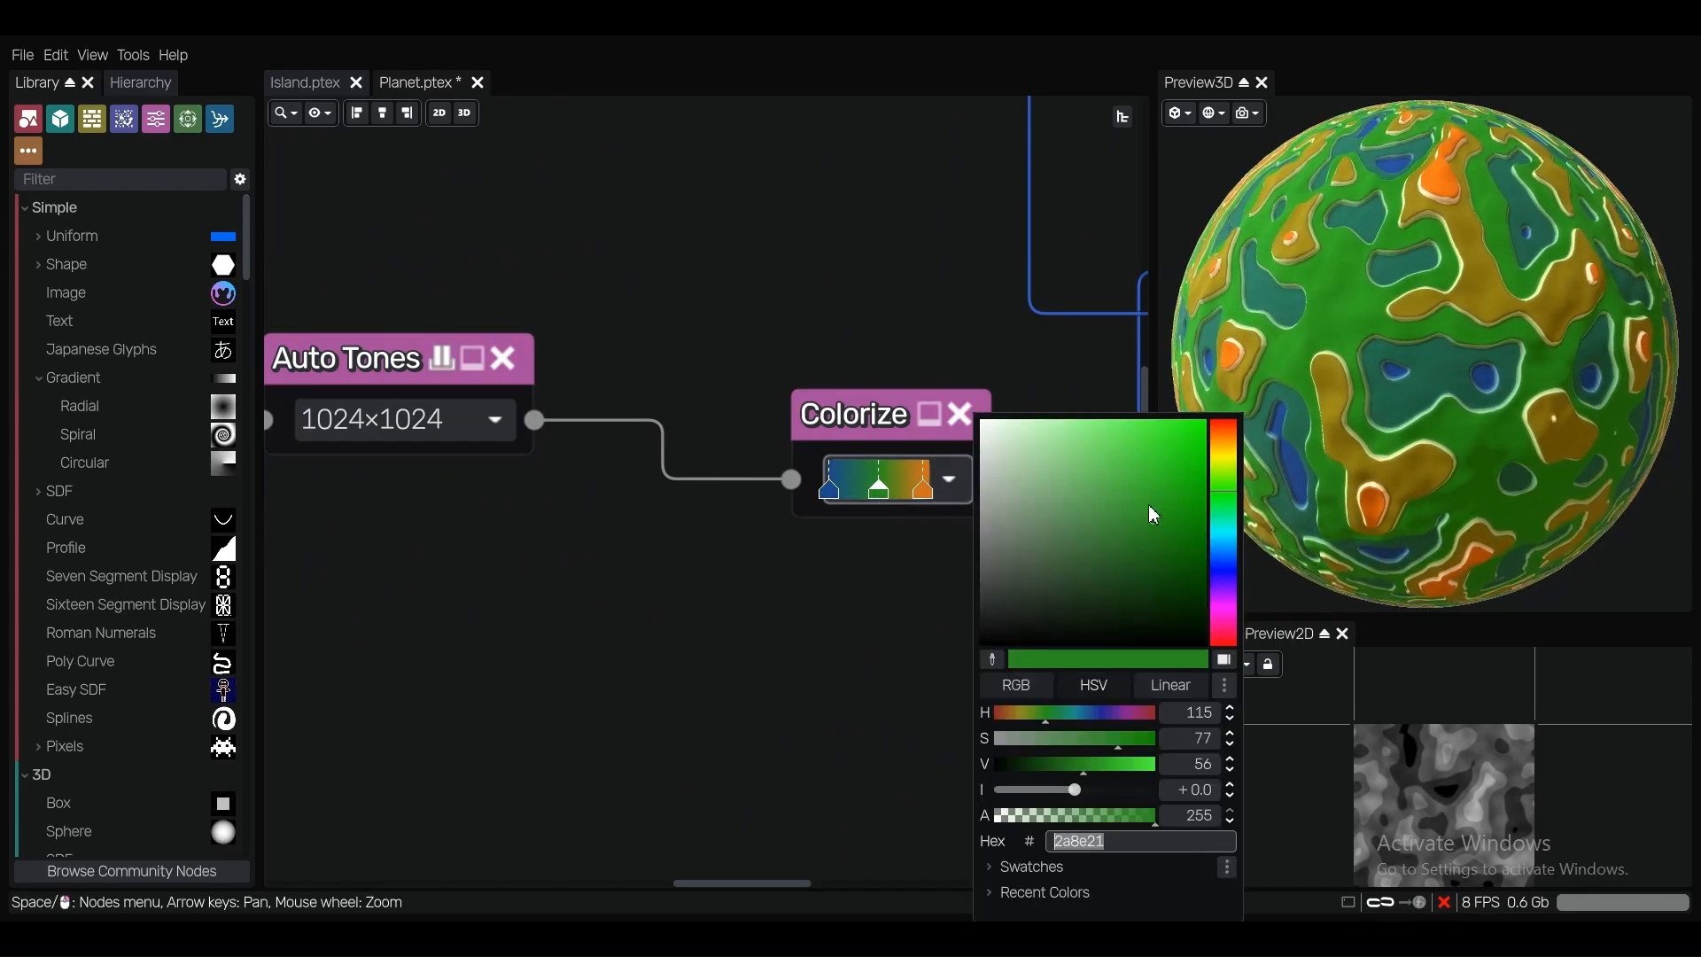
{"action": "left_click_drag", "start_coordinate": [1148, 503], "coordinate": [1137, 493]}
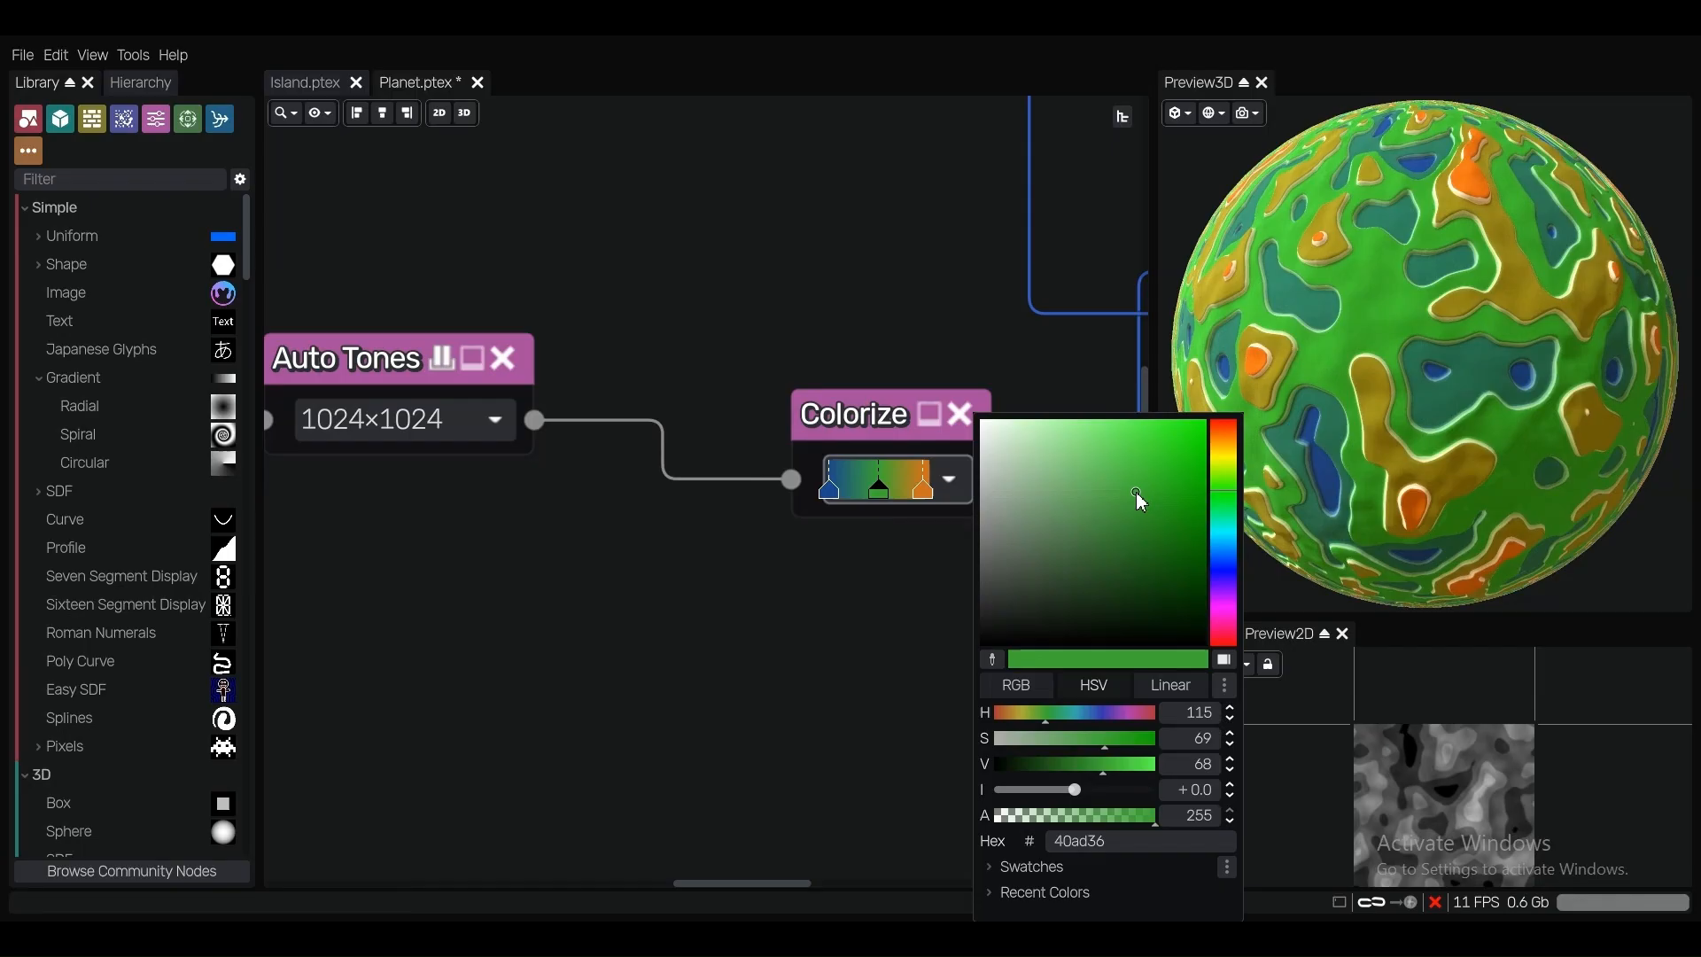
{"action": "left_click", "coordinate": [948, 291]}
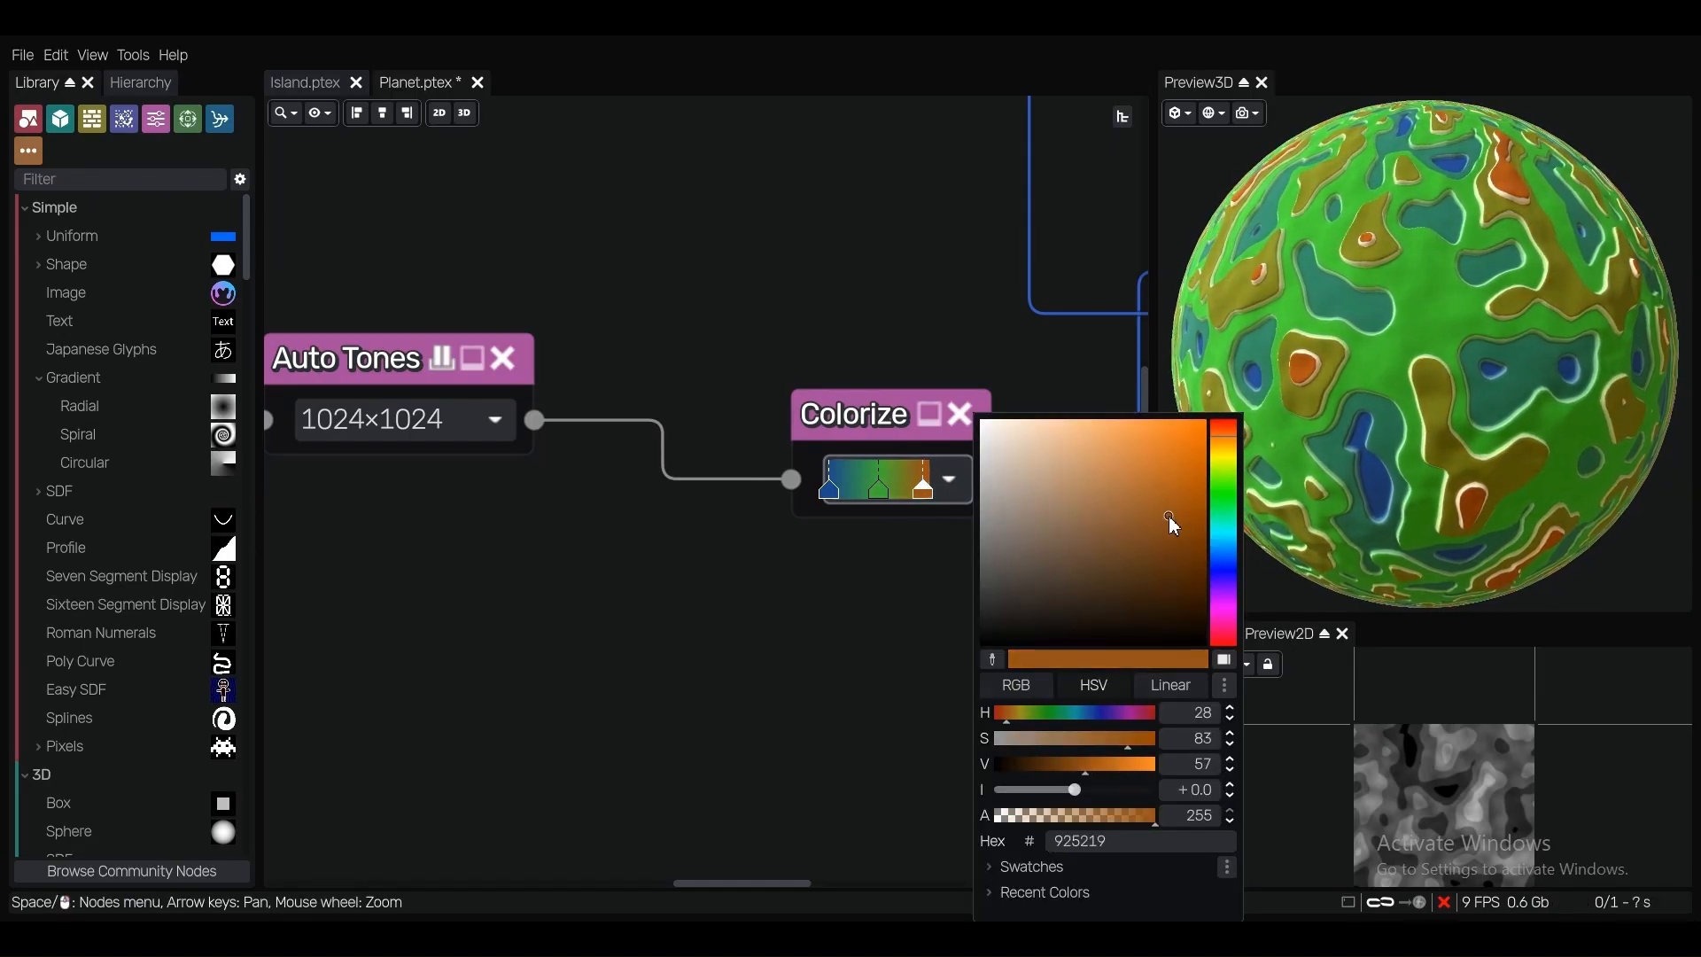
Change the orange stop of the Colorize gradient to the dark brown 805211.
{"action": "left_click_drag", "start_coordinate": [1171, 494], "coordinate": [1123, 490]}
{"action": "left_click_drag", "start_coordinate": [1225, 452], "coordinate": [1227, 446]}
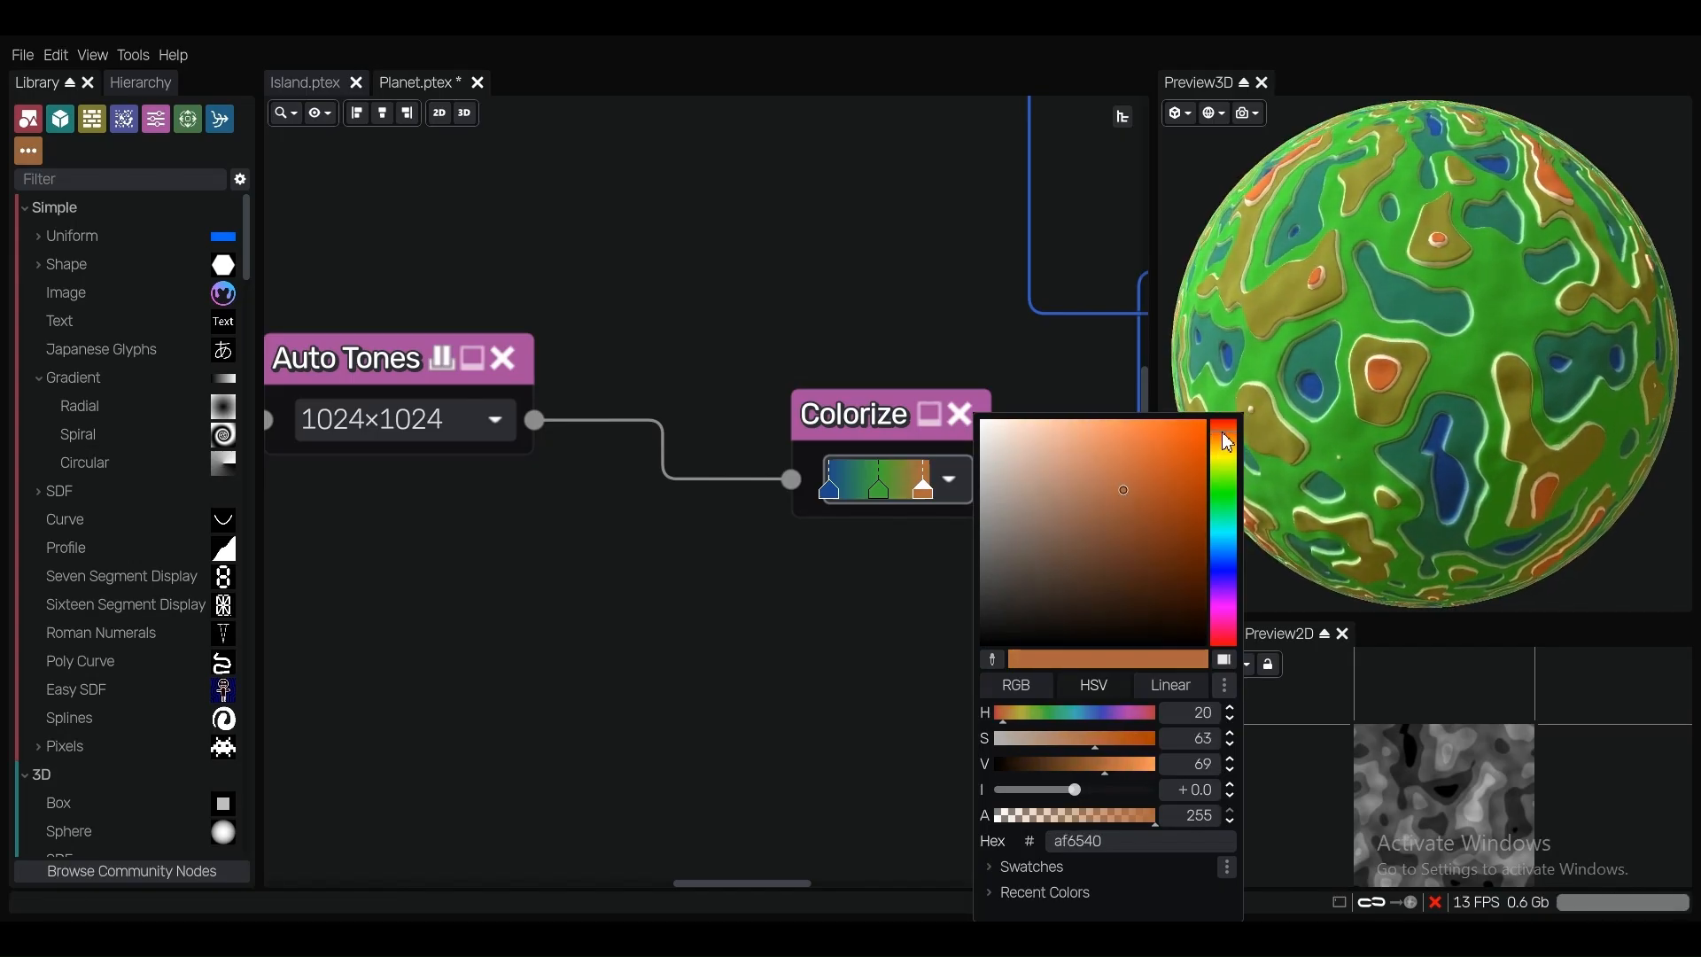
{"action": "left_click", "coordinate": [1227, 447]}
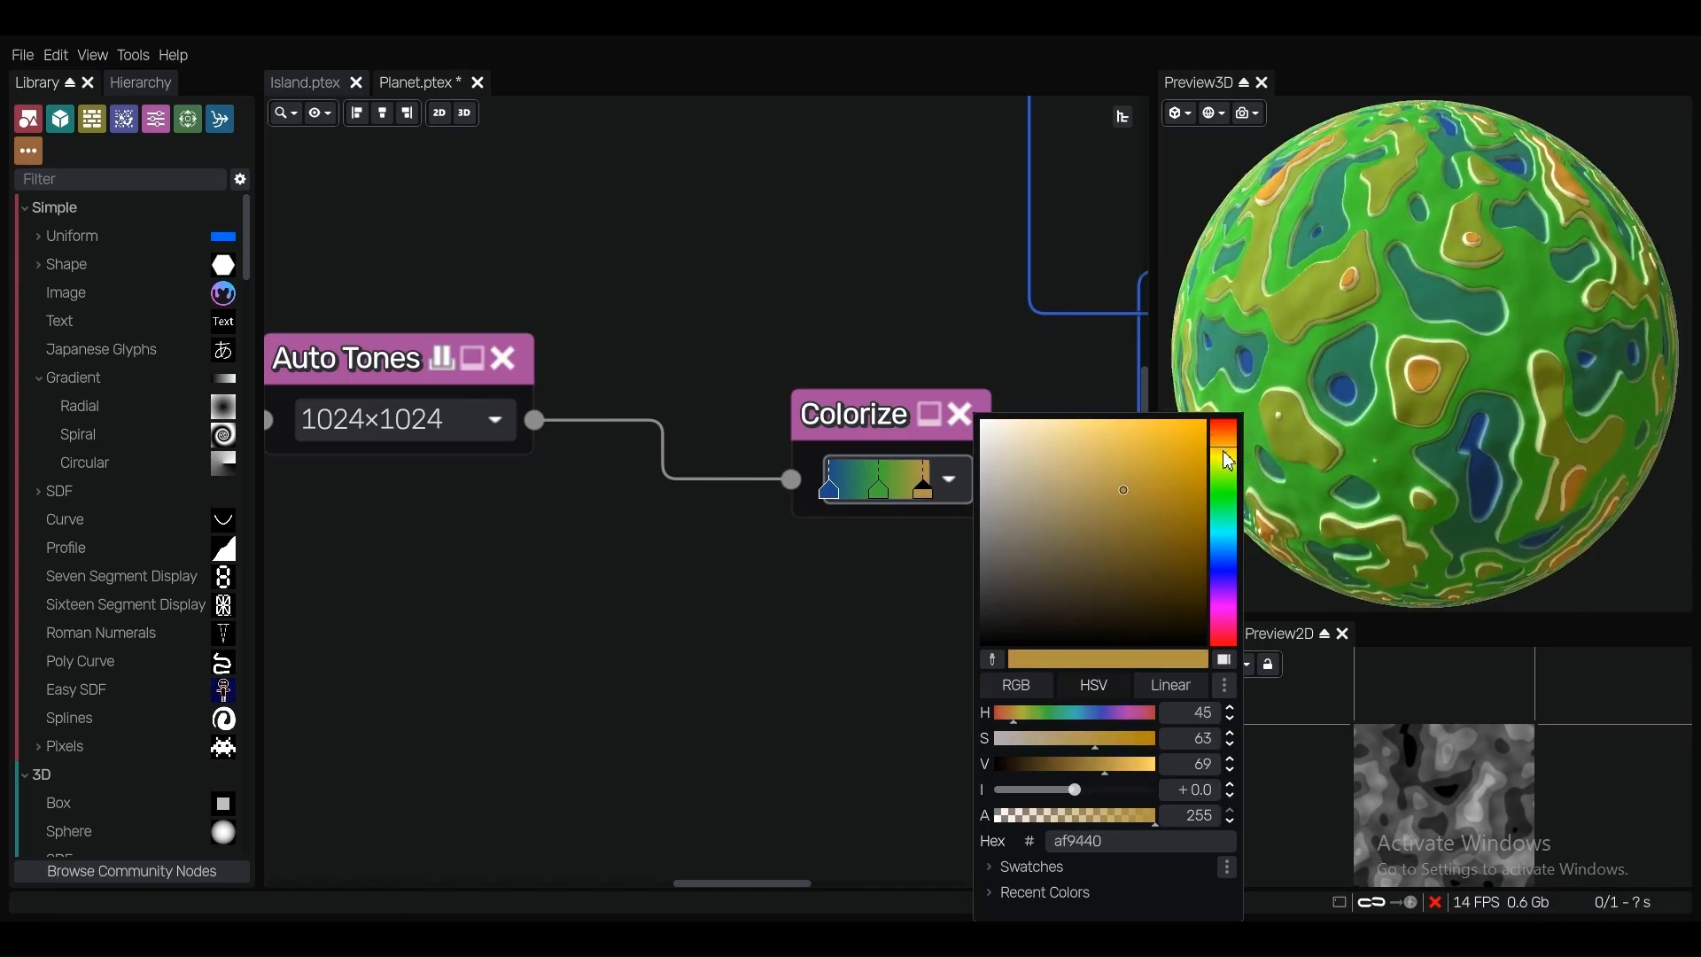
{"action": "left_click", "coordinate": [1231, 452]}
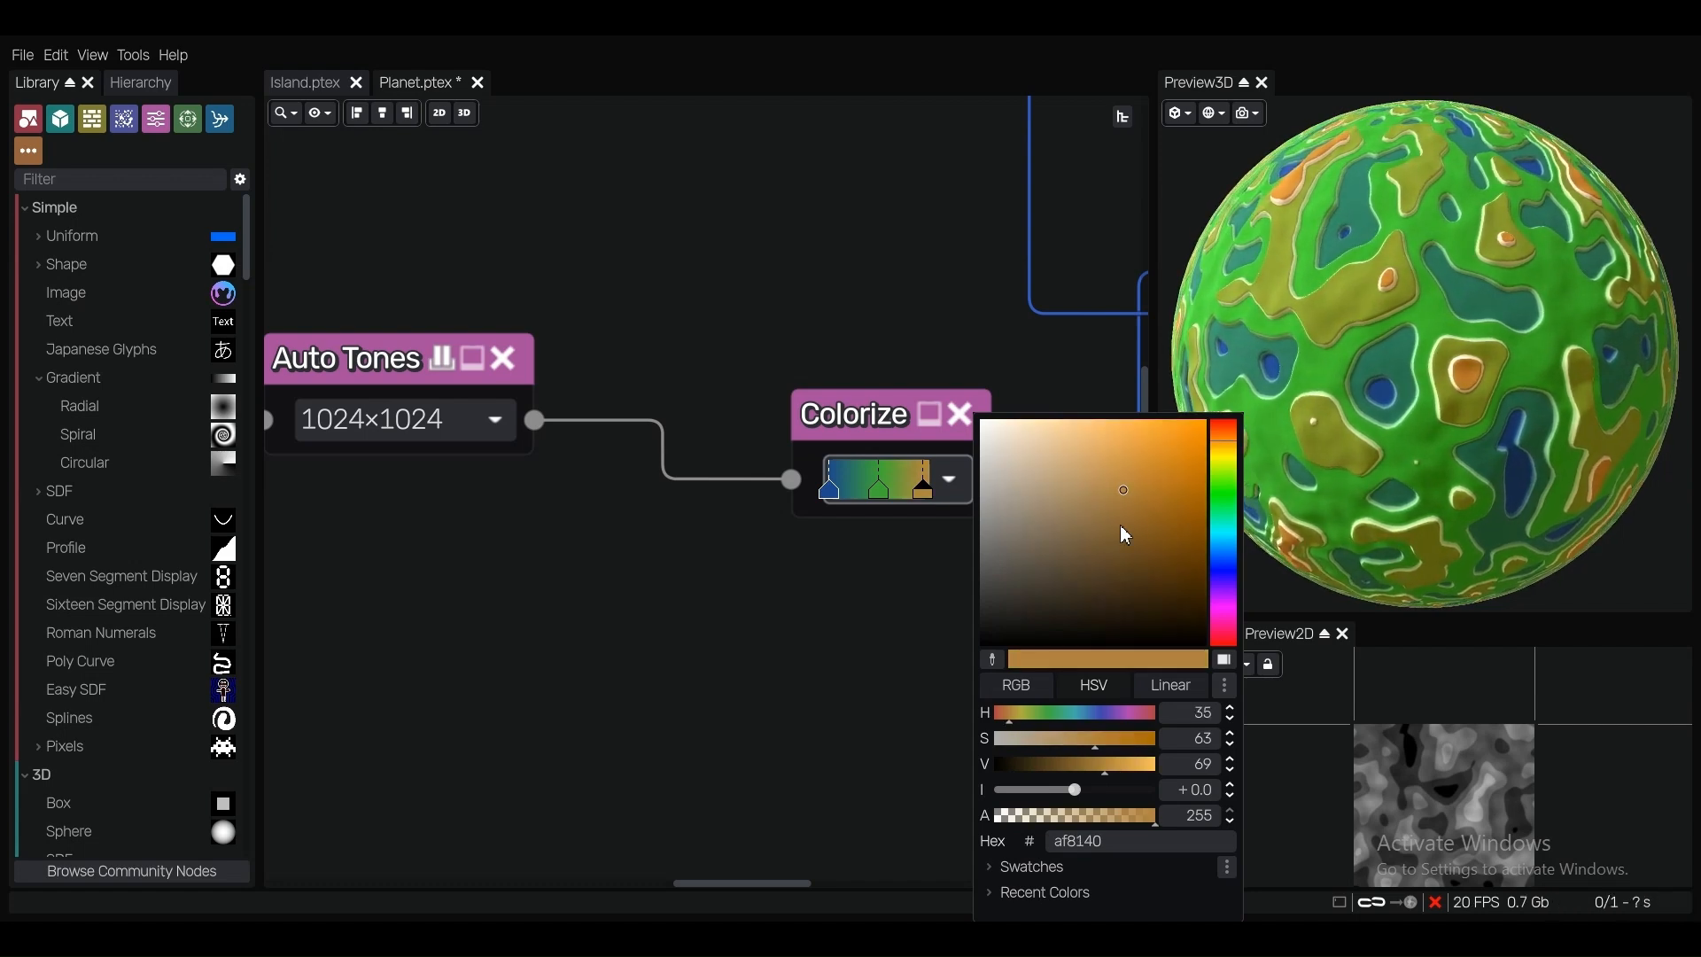
{"action": "left_click_drag", "start_coordinate": [1121, 526], "coordinate": [1178, 532]}
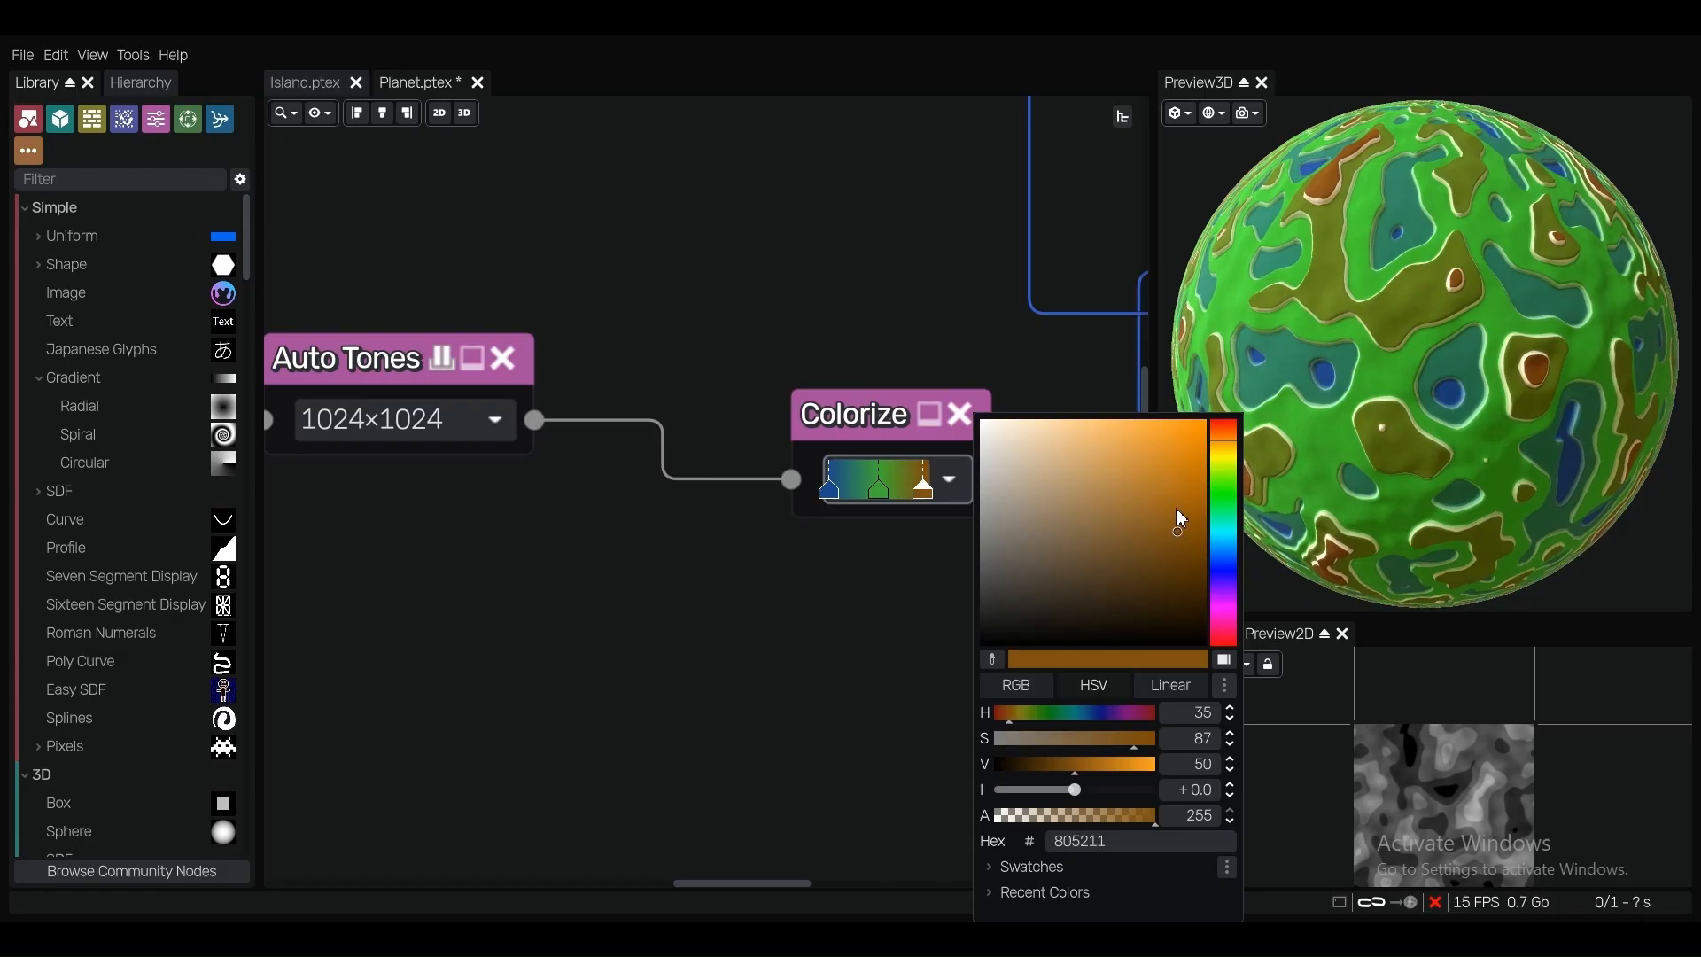
{"action": "left_click", "coordinate": [961, 247]}
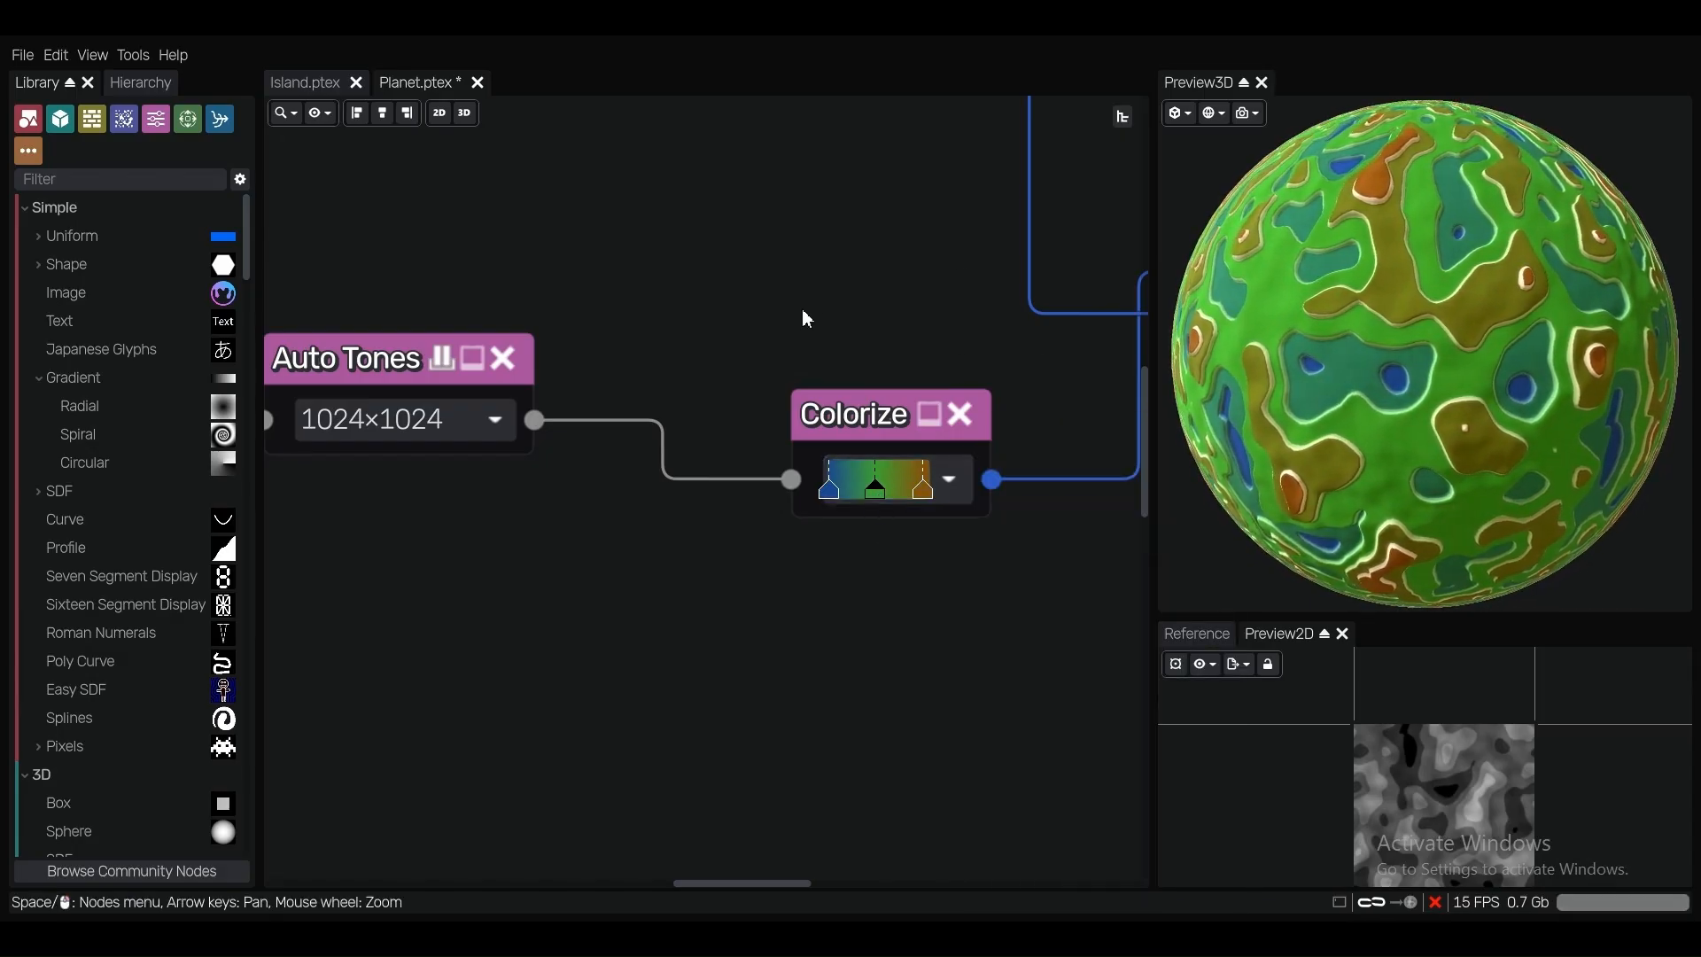
Move the Static PBR Material node farther away from the Graph and Blend nodes.
{"action": "scroll", "coordinate": [804, 317], "scroll_direction": "down", "scroll_amount": 10}
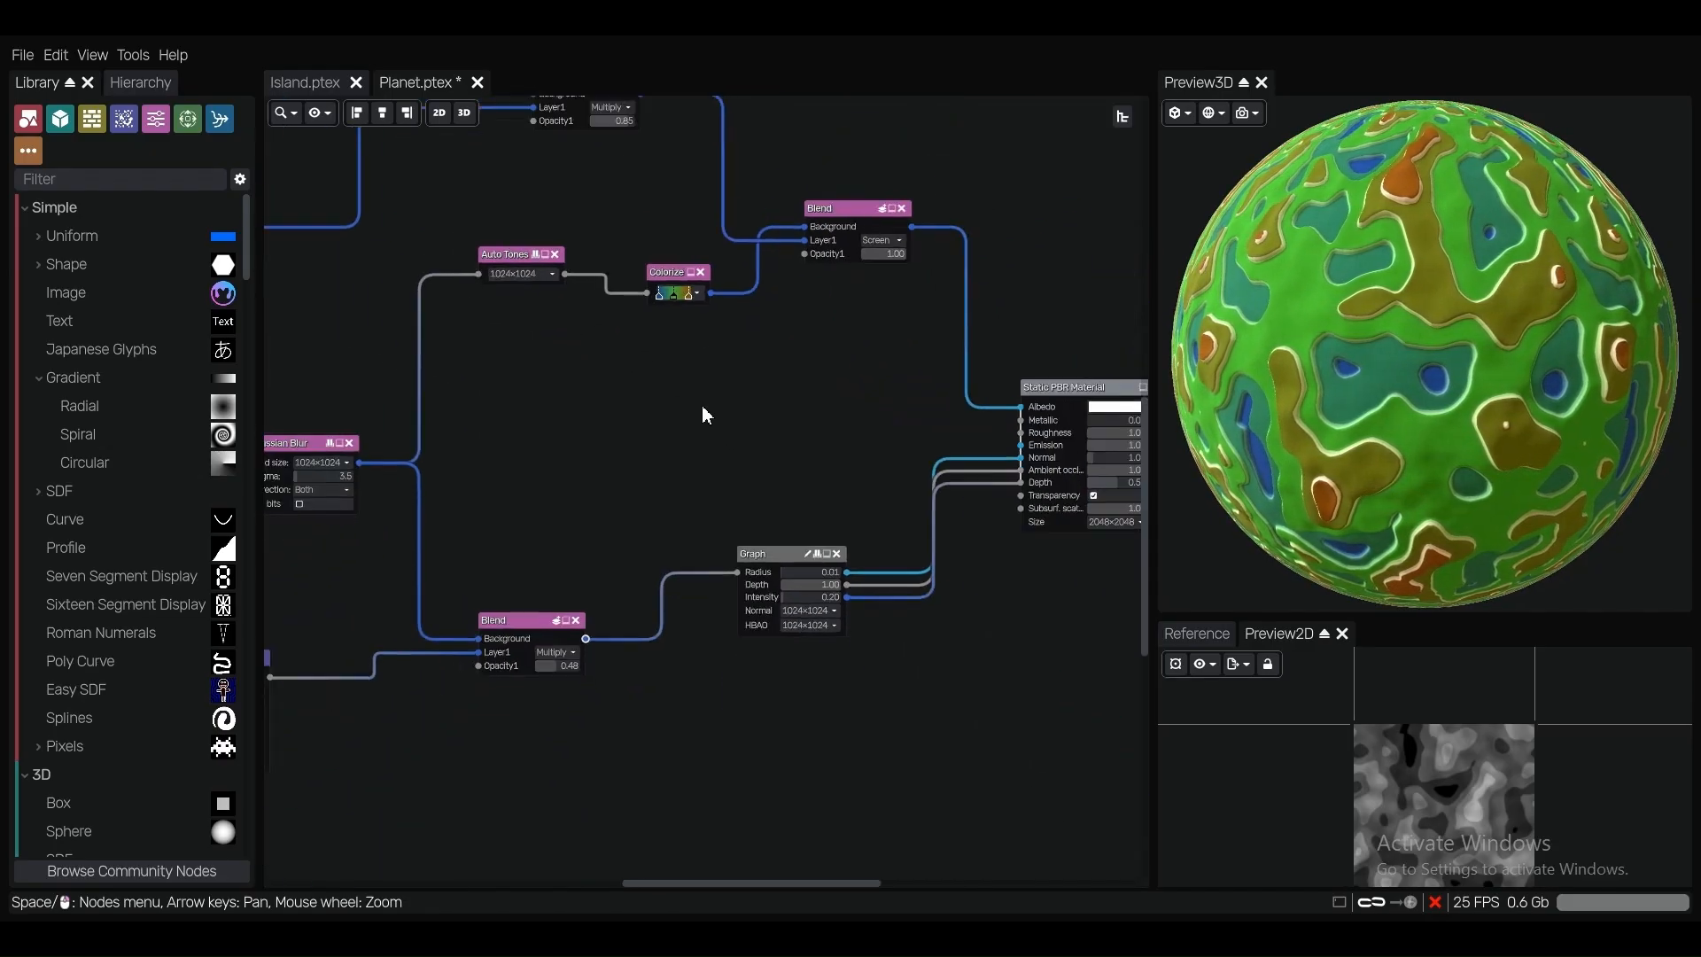
{"action": "scroll", "coordinate": [702, 405], "scroll_direction": "down", "scroll_amount": 3}
{"action": "middle_click_drag", "start_coordinate": [958, 407], "coordinate": [846, 373]}
{"action": "scroll", "coordinate": [846, 372], "scroll_direction": "up", "scroll_amount": 5}
{"action": "left_click_drag", "start_coordinate": [882, 361], "coordinate": [1010, 358]}
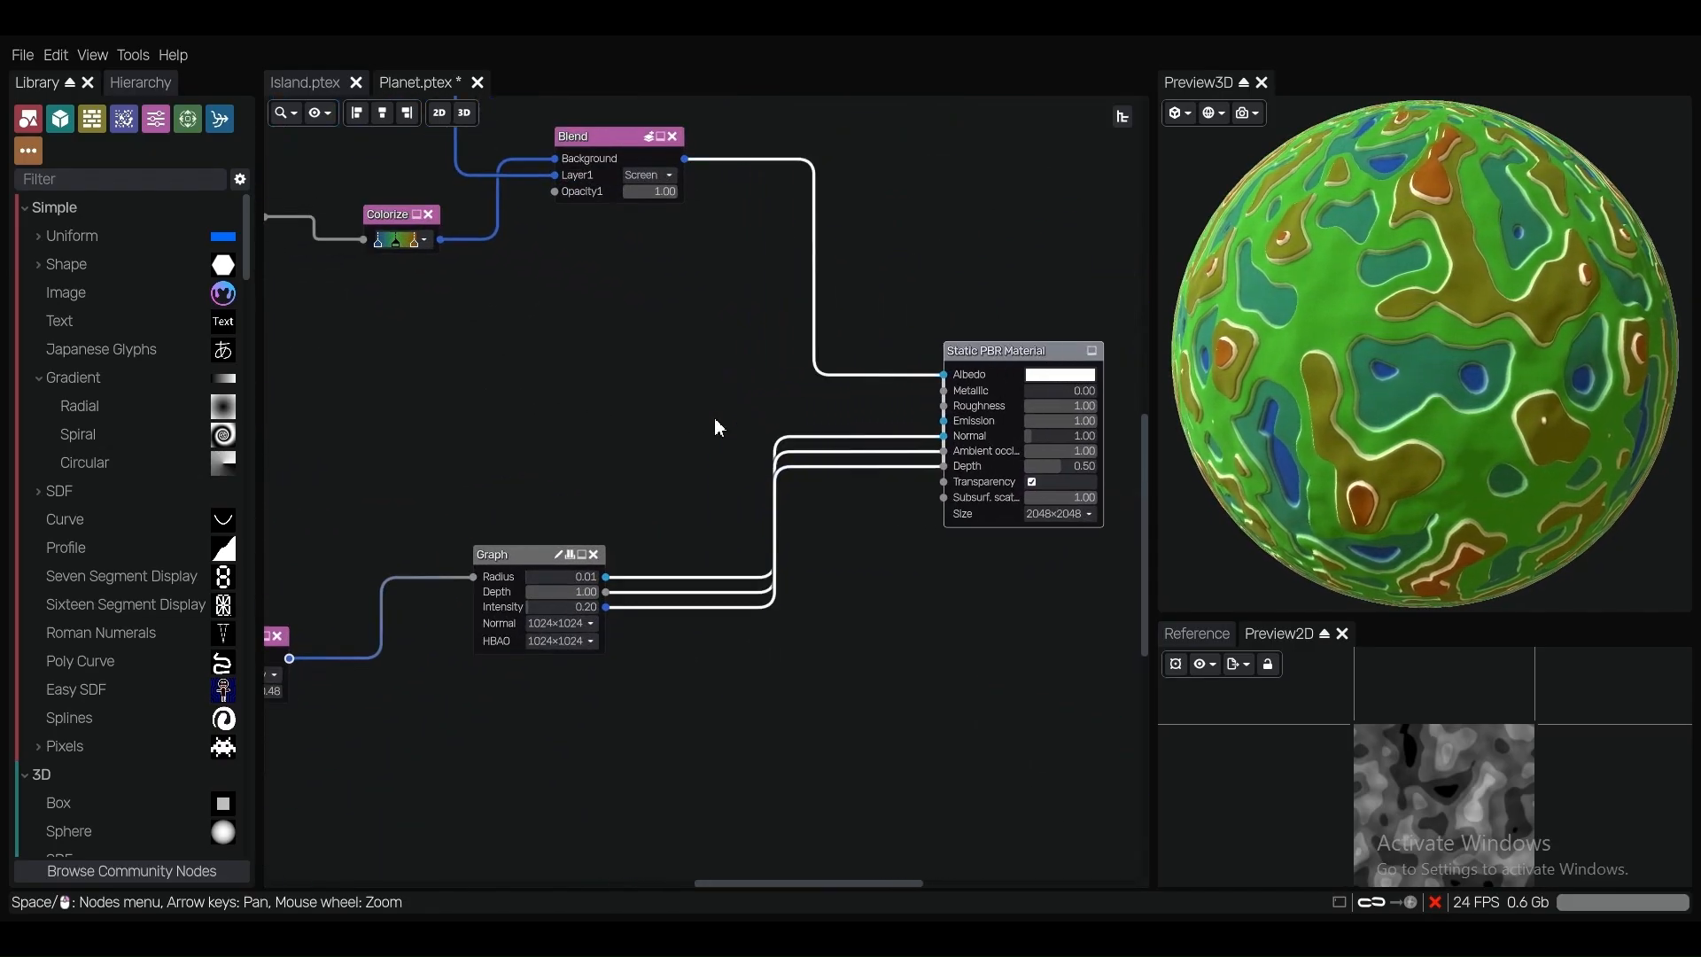
Examine the Auto Tones node's output in the 2D preview.
{"action": "scroll", "coordinate": [714, 418], "scroll_direction": "down", "scroll_amount": 5}
{"action": "middle_click_drag", "start_coordinate": [499, 463], "coordinate": [857, 363]}
{"action": "middle_click_drag", "start_coordinate": [725, 365], "coordinate": [648, 464]}
{"action": "left_click", "coordinate": [679, 279]}
{"action": "scroll", "coordinate": [672, 262], "scroll_direction": "up", "scroll_amount": 5}
{"action": "middle_click_drag", "start_coordinate": [716, 403], "coordinate": [629, 343]}
{"action": "scroll", "coordinate": [611, 276], "scroll_direction": "up", "scroll_amount": 1}
{"action": "scroll", "coordinate": [654, 371], "scroll_direction": "down", "scroll_amount": 2}
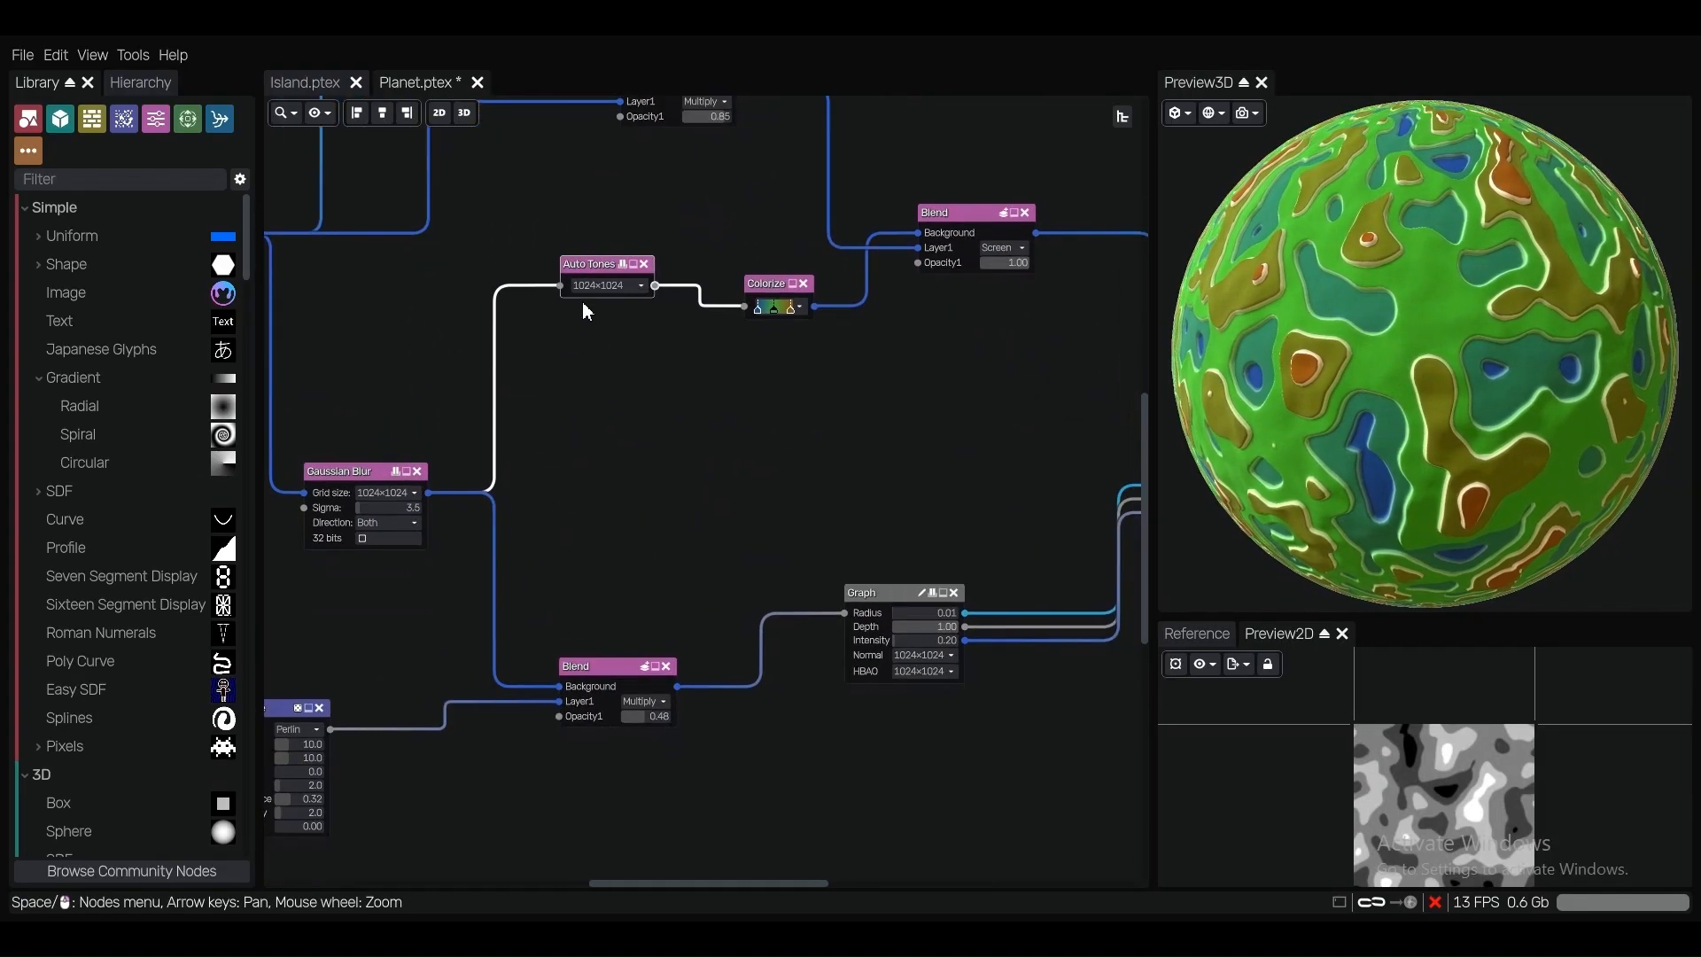
Select the Quantize node, shift it slightly lower to preview its output, and enlarge the 2D preview area.
{"action": "middle_click_drag", "start_coordinate": [578, 462], "coordinate": [661, 455]}
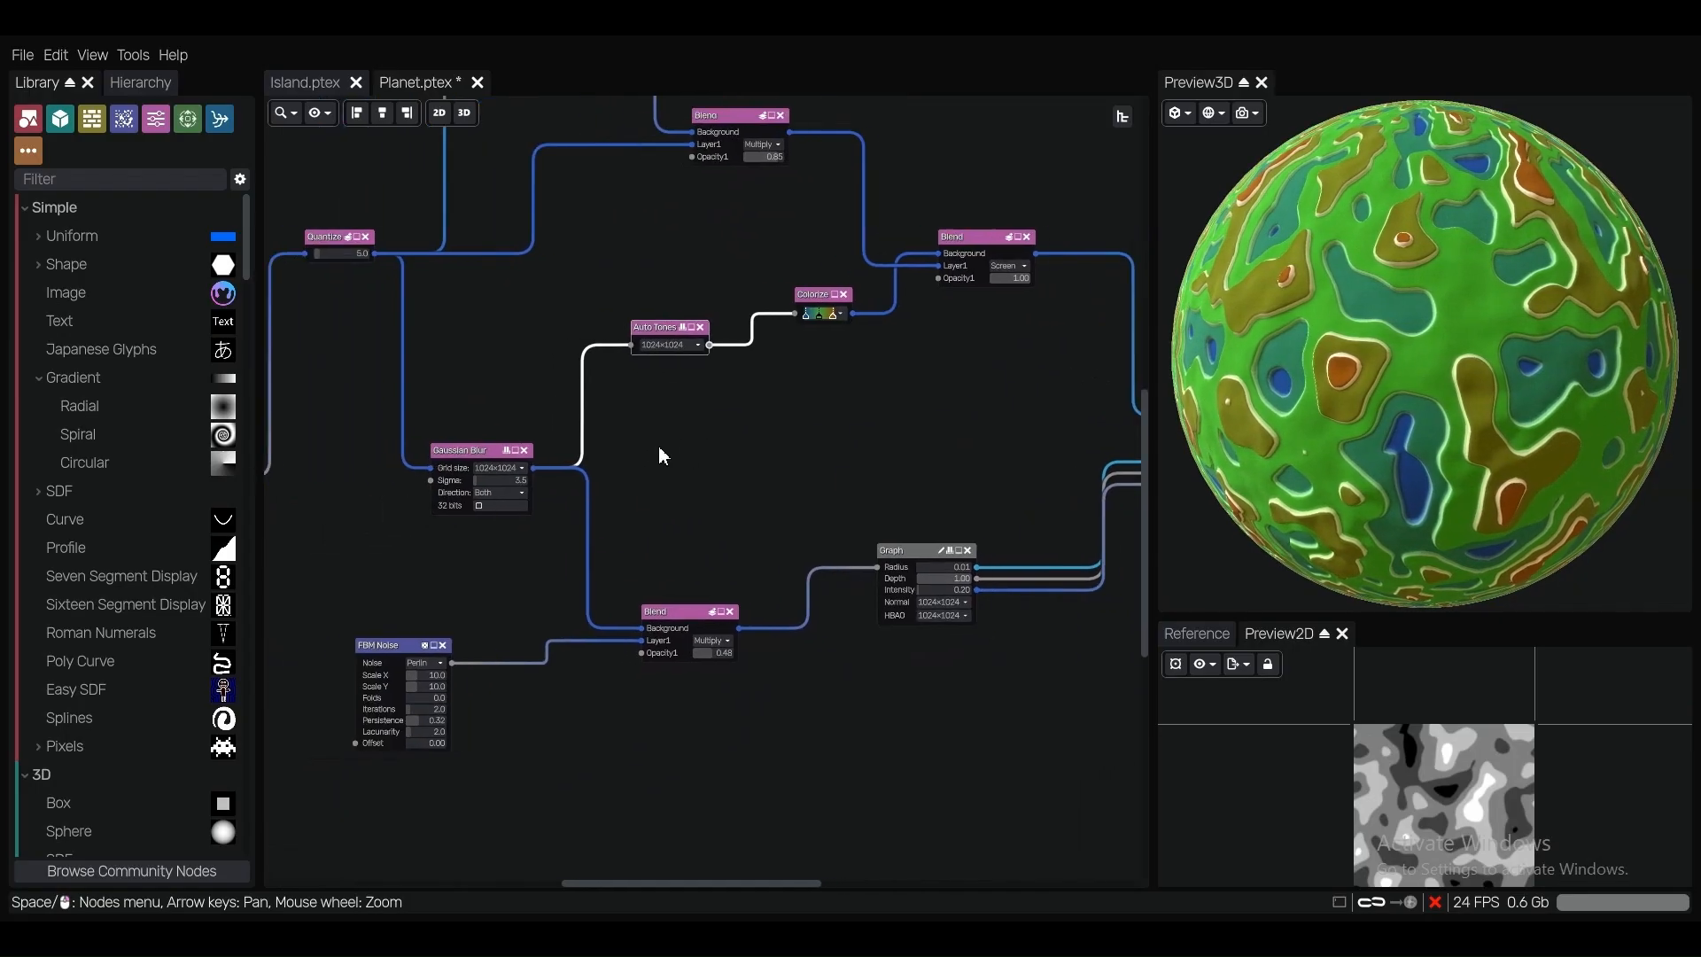
{"action": "scroll", "coordinate": [485, 455], "scroll_direction": "up", "scroll_amount": 3}
{"action": "scroll", "coordinate": [479, 460], "scroll_direction": "down", "scroll_amount": 1}
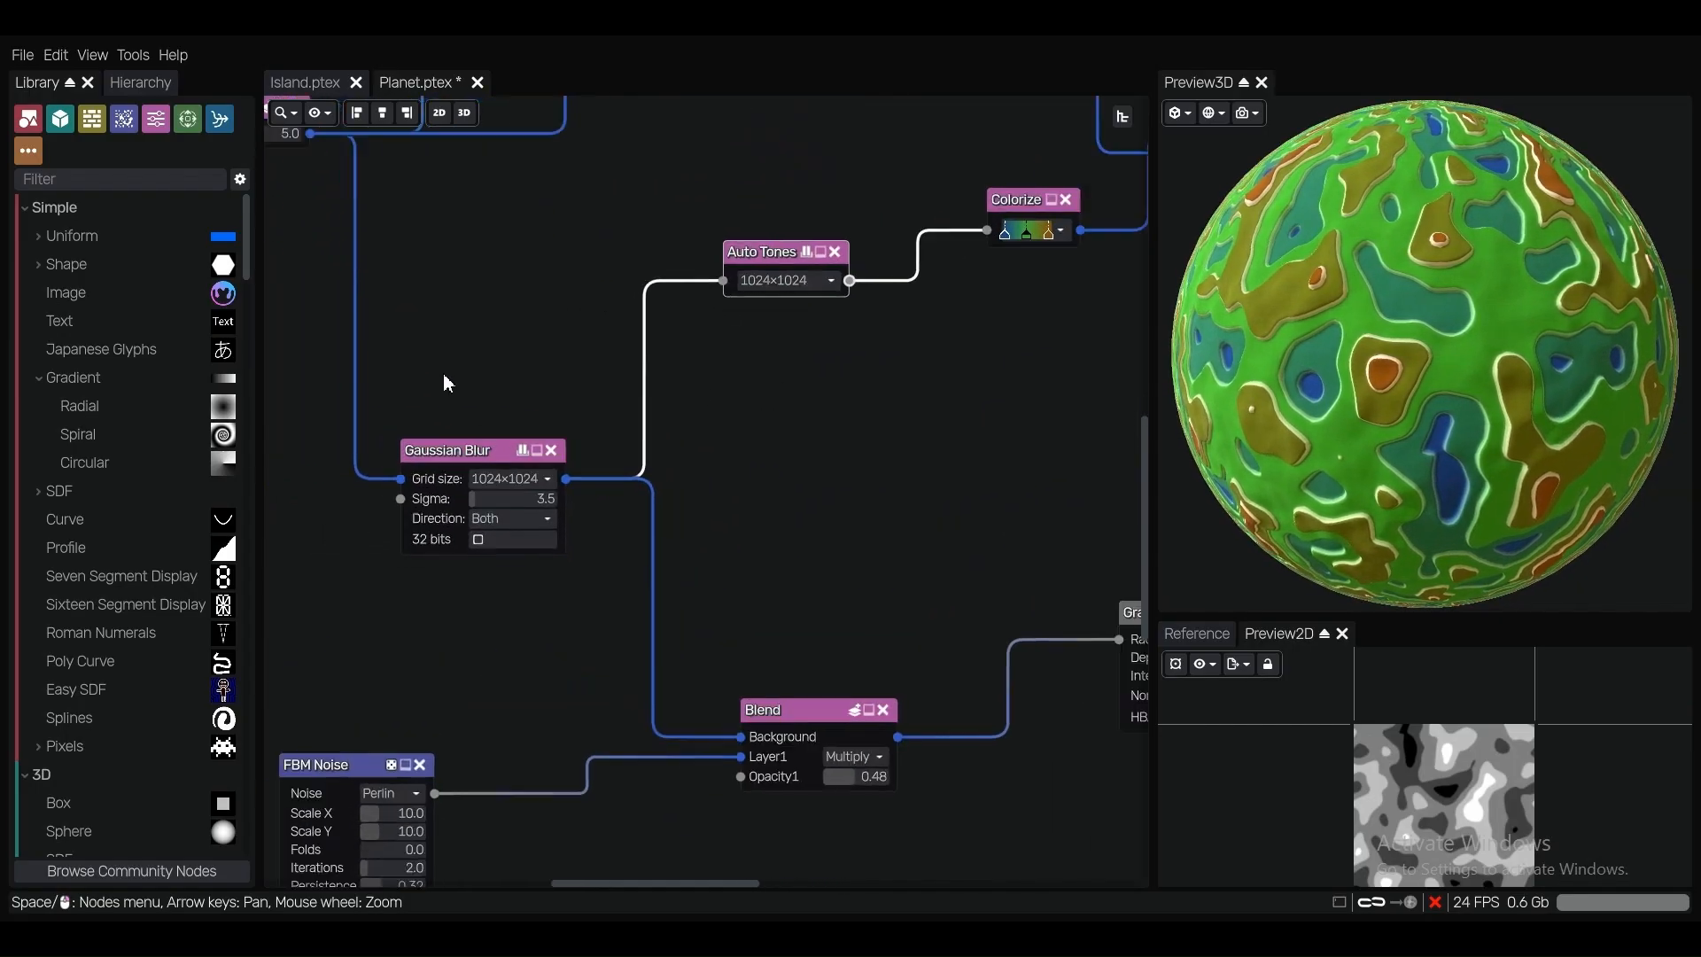
{"action": "middle_click_drag", "start_coordinate": [443, 374], "coordinate": [620, 427]}
{"action": "left_click_drag", "start_coordinate": [415, 169], "coordinate": [404, 204]}
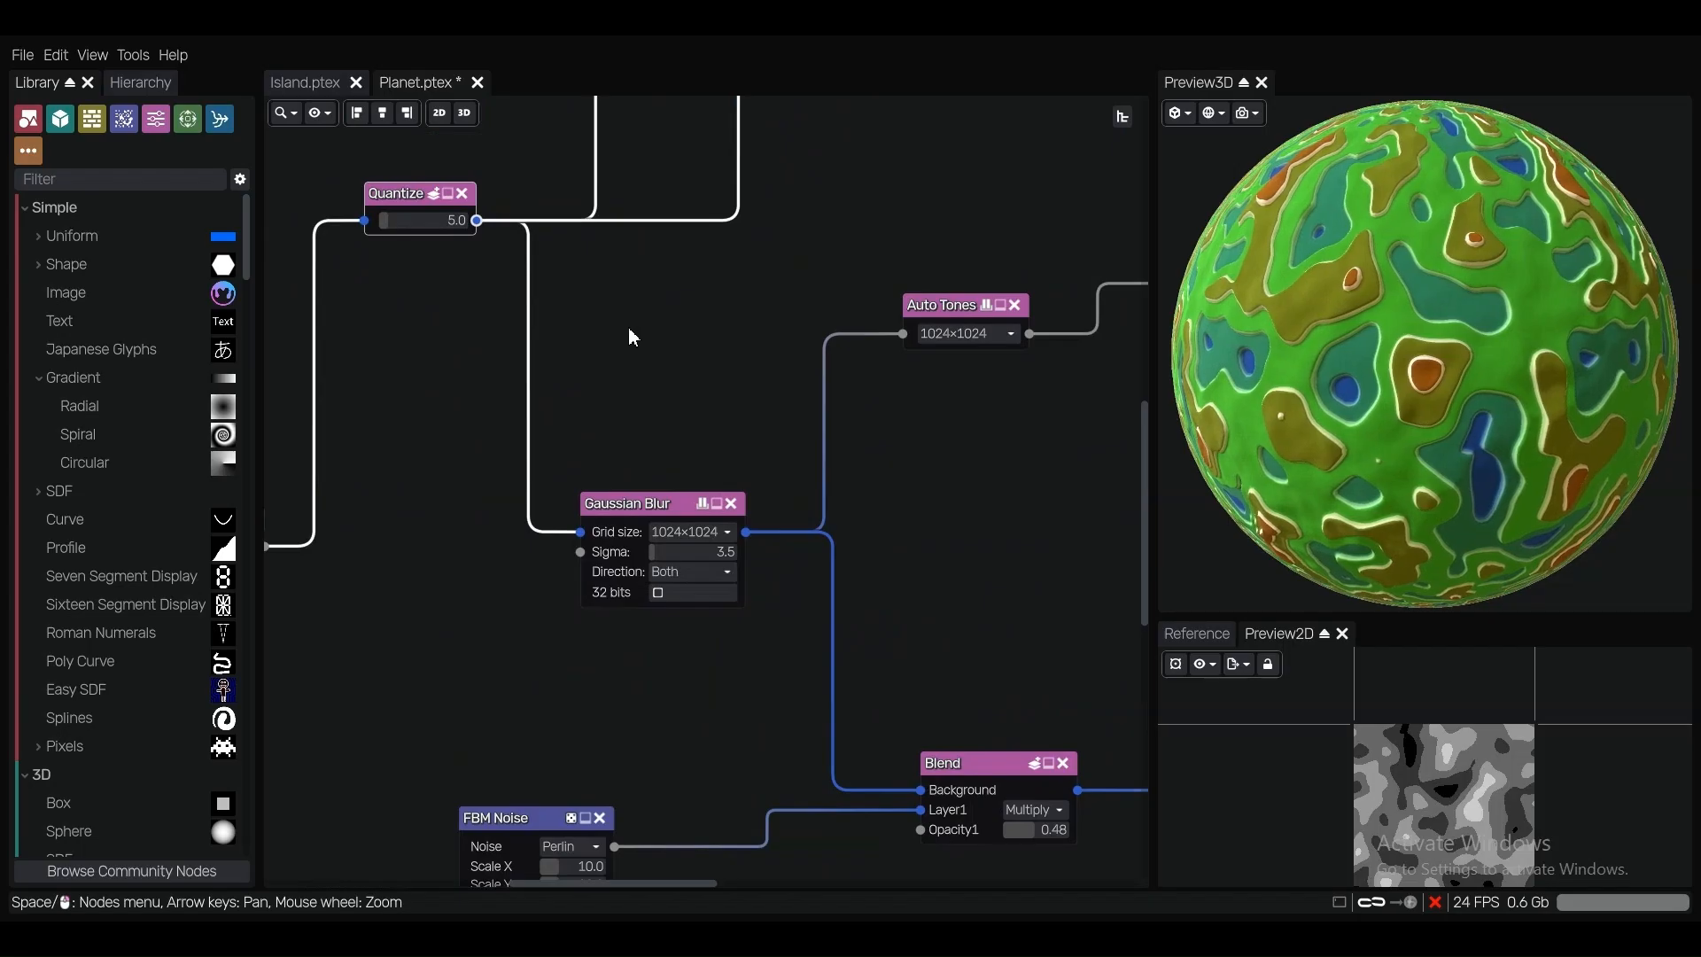
{"action": "scroll", "coordinate": [630, 335], "scroll_direction": "down", "scroll_amount": 2}
{"action": "left_click_drag", "start_coordinate": [1439, 554], "coordinate": [1439, 497]}
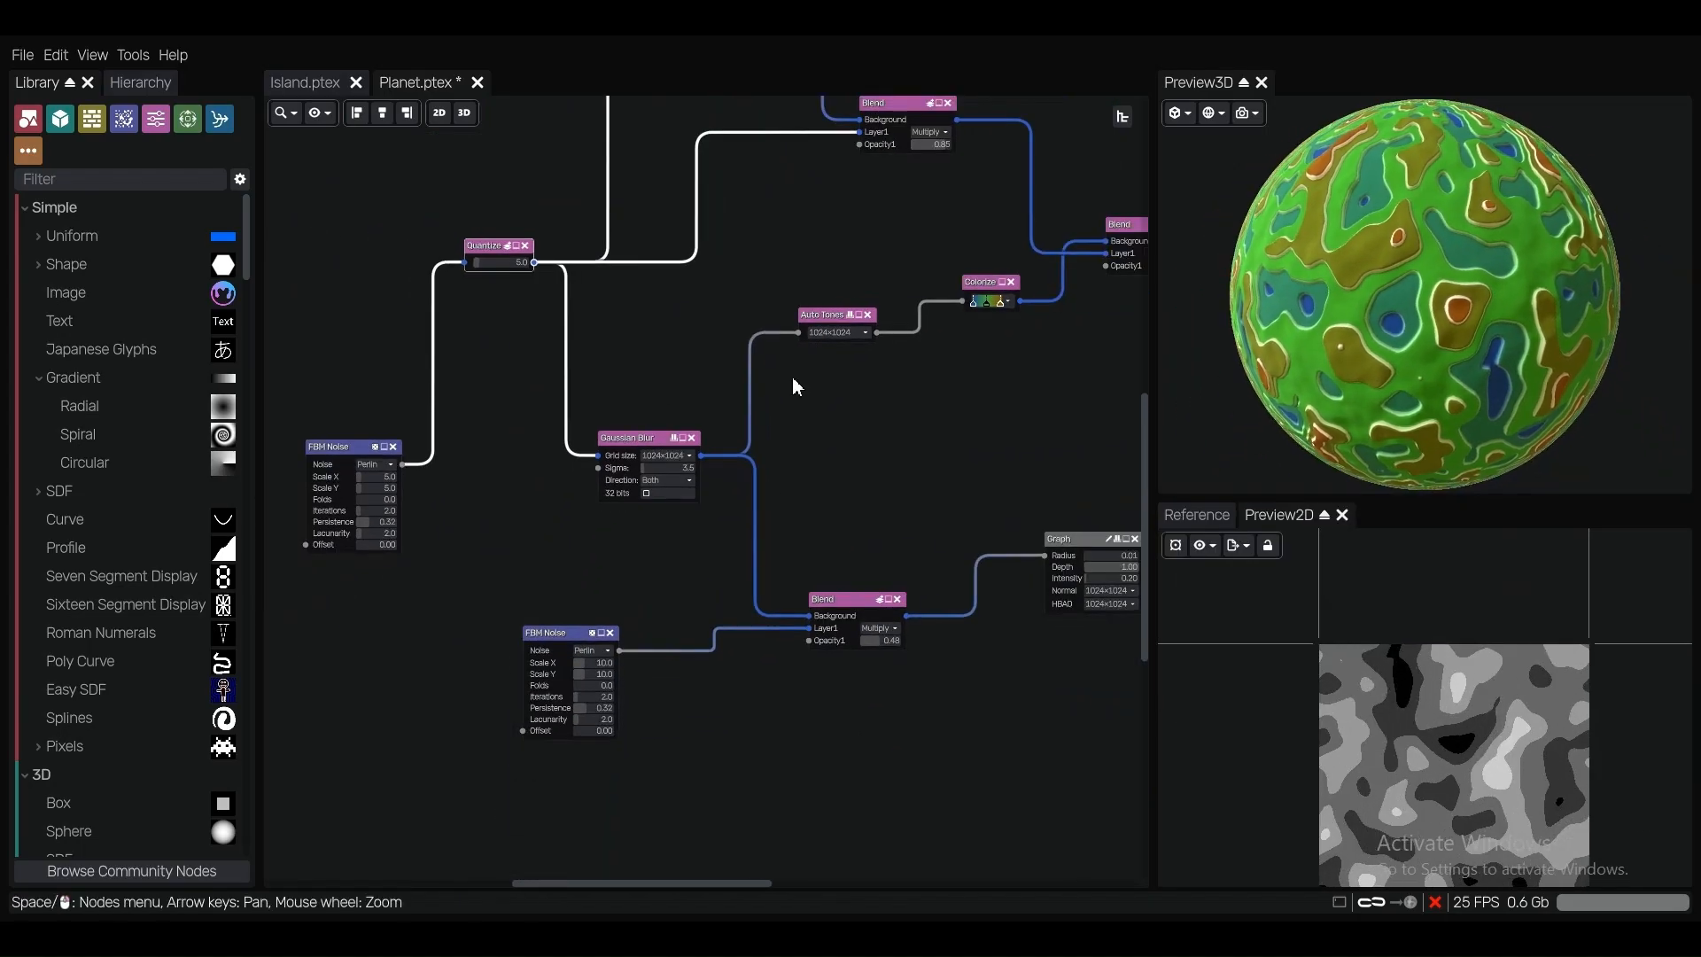
Add a Tones node below the Graph node, fed by the Auto Tones output.
{"action": "middle_click_drag", "start_coordinate": [668, 350], "coordinate": [434, 278]}
{"action": "scroll", "coordinate": [592, 257], "scroll_direction": "up", "scroll_amount": 3}
{"action": "middle_click_drag", "start_coordinate": [632, 337], "coordinate": [542, 284]}
{"action": "scroll", "coordinate": [555, 214], "scroll_direction": "up", "scroll_amount": 1}
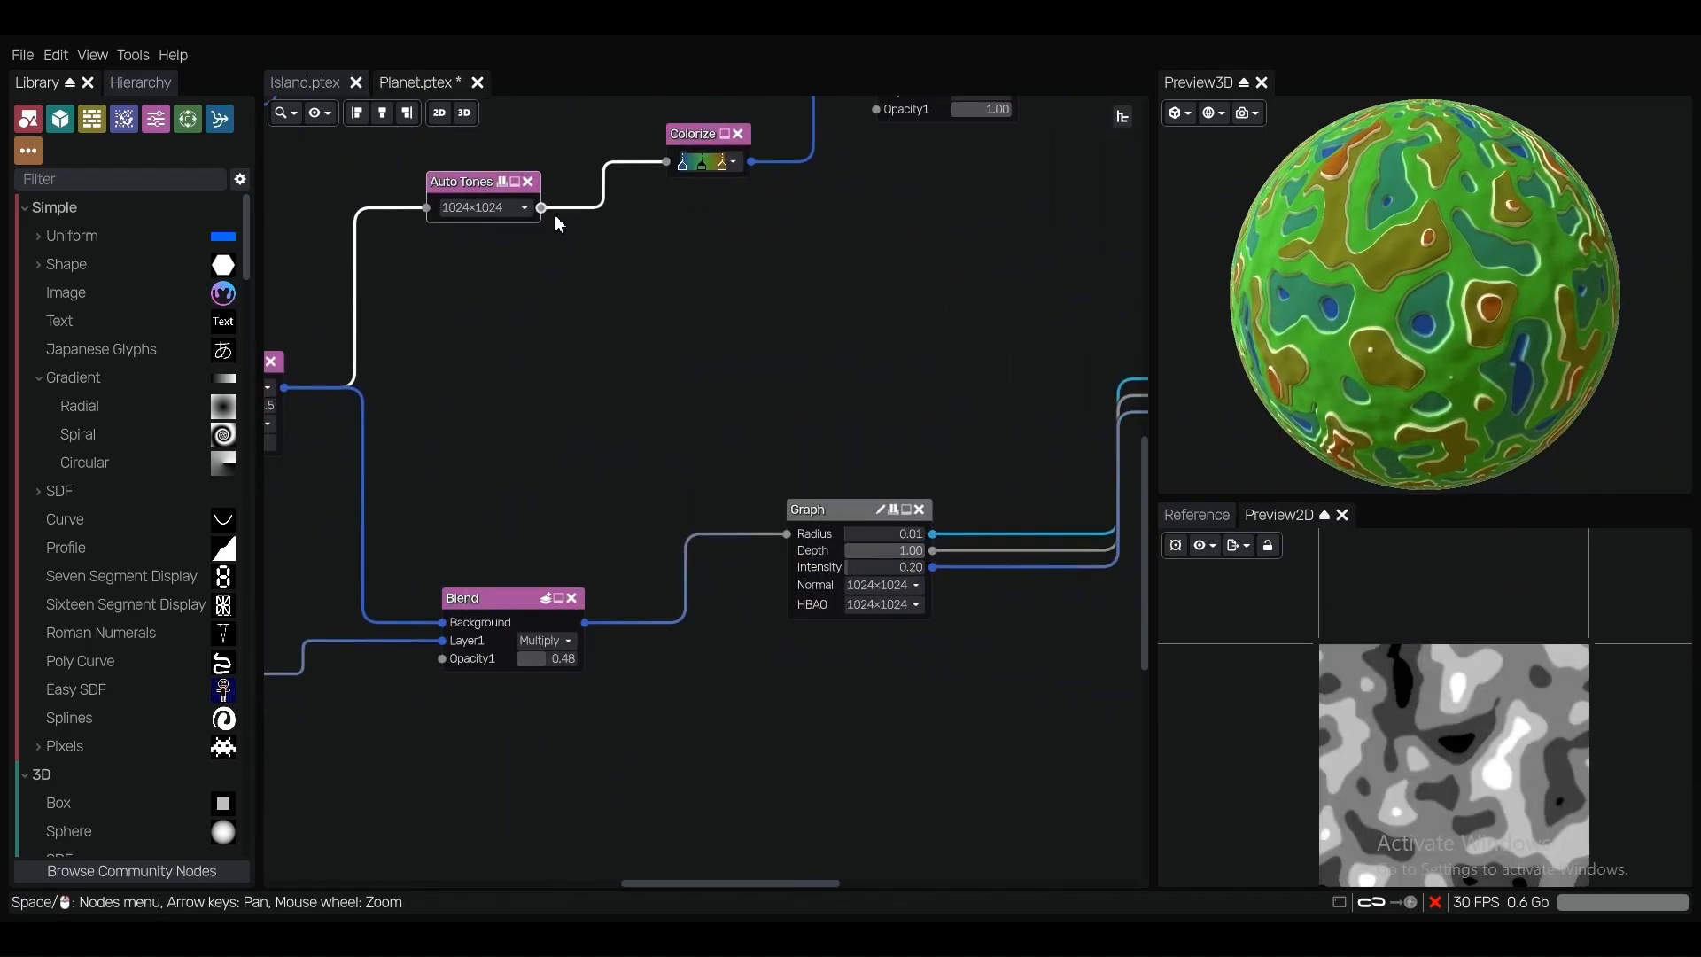
{"action": "right_click", "coordinate": [725, 758]}
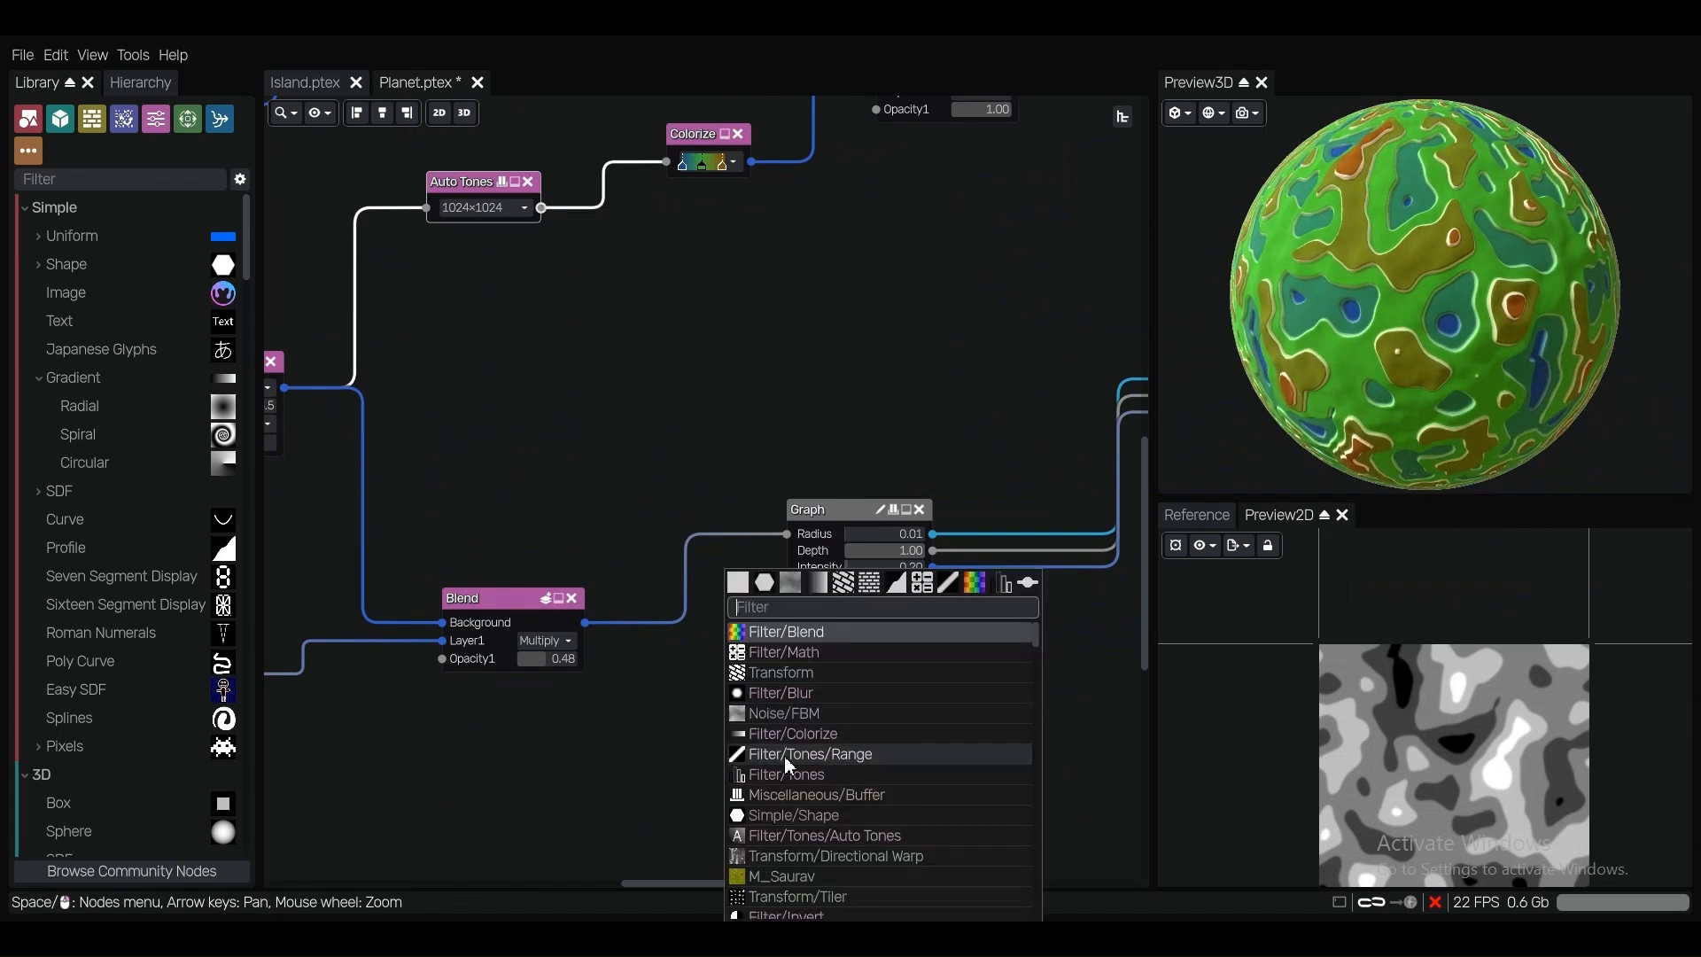
{"action": "left_click", "coordinate": [1005, 585]}
{"action": "middle_click_drag", "start_coordinate": [744, 653], "coordinate": [726, 498]}
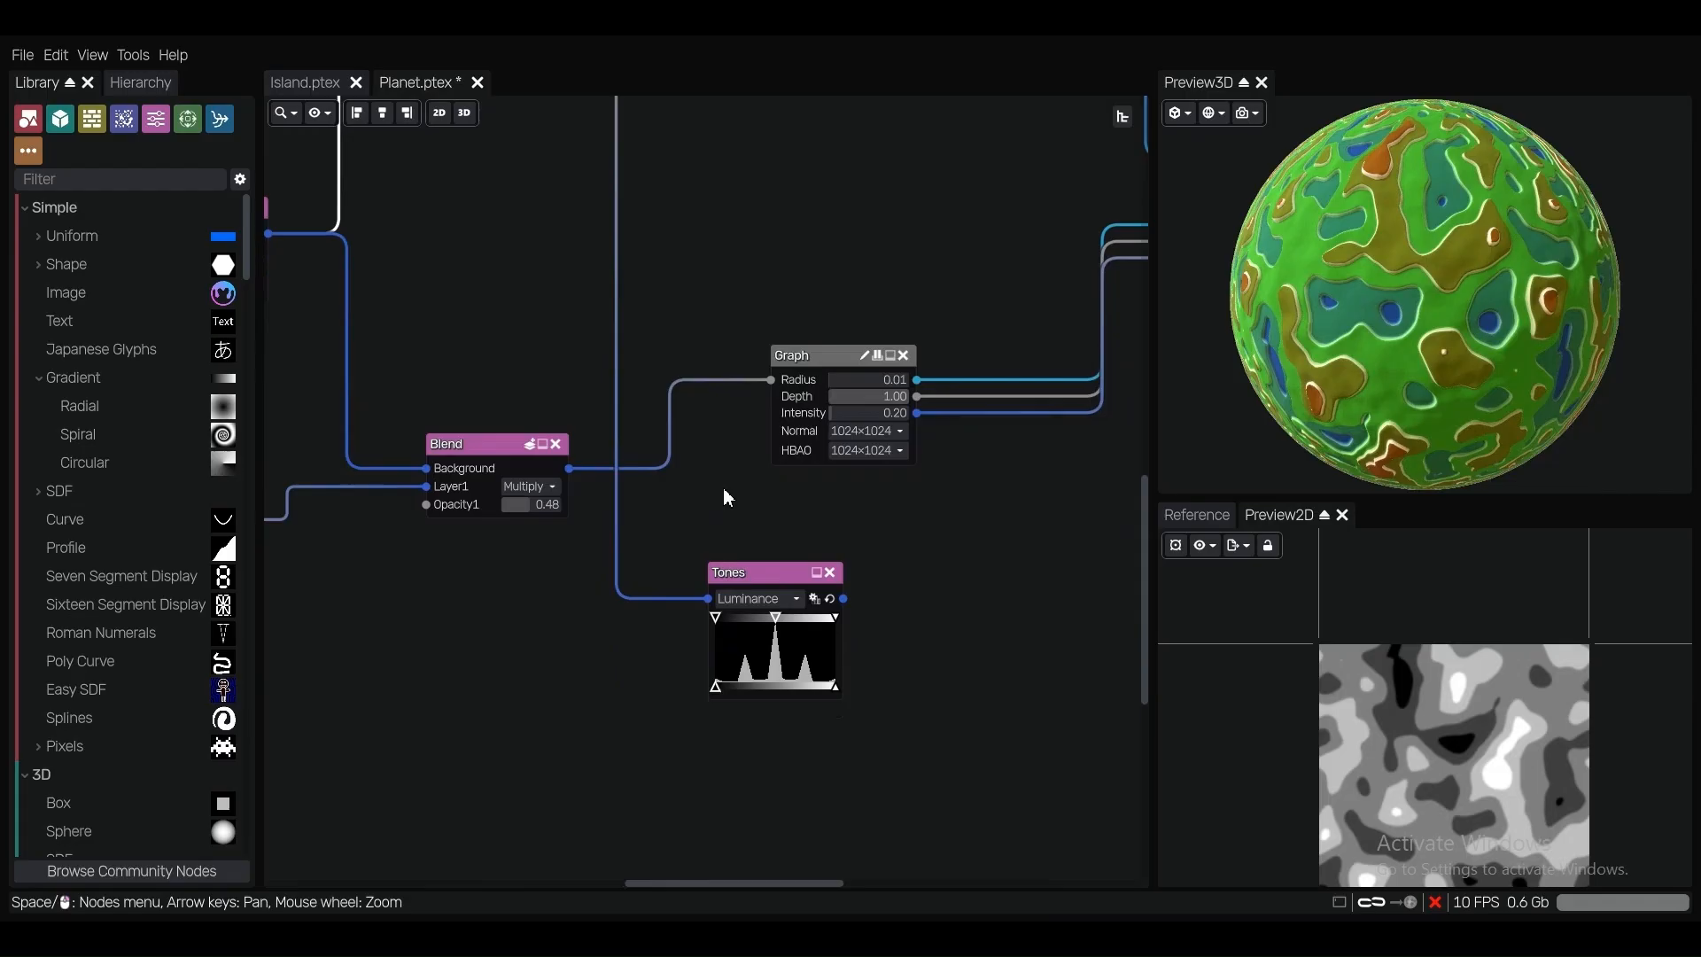
Shift the Tones node's input midtone marker close to the black end and inspect the planet's surface up close.
{"action": "scroll", "coordinate": [762, 498], "scroll_direction": "up", "scroll_amount": 4}
{"action": "scroll", "coordinate": [815, 585], "scroll_direction": "up", "scroll_amount": 2}
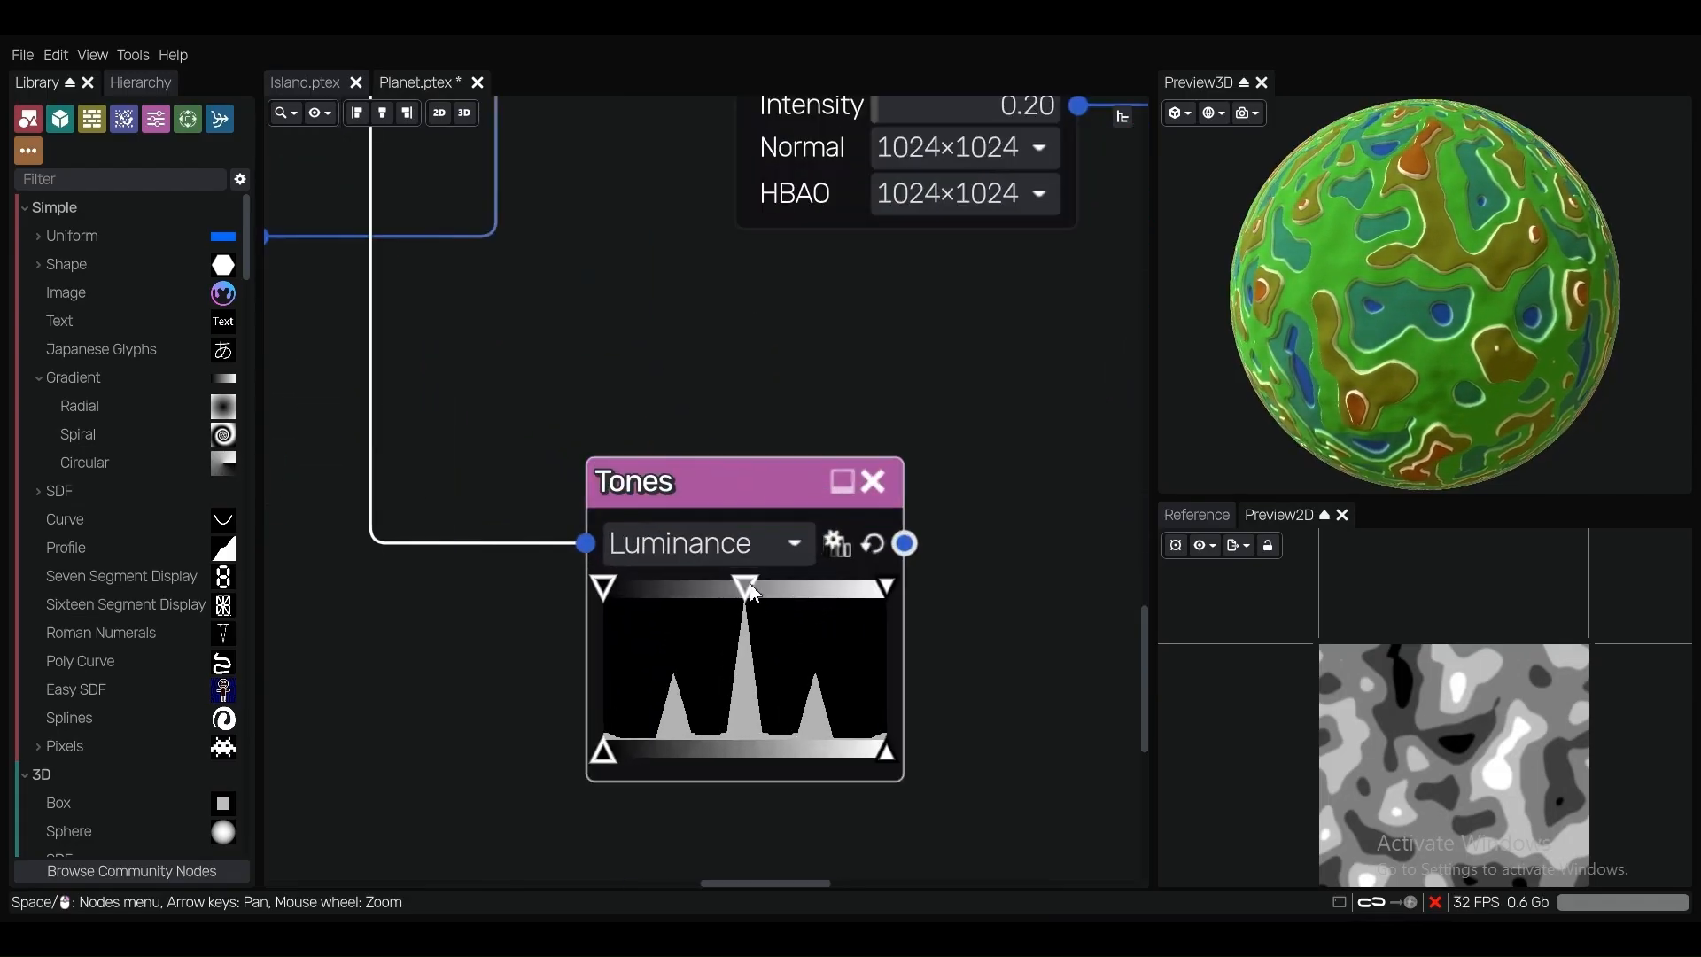
{"action": "left_click_drag", "start_coordinate": [755, 594], "coordinate": [671, 611]}
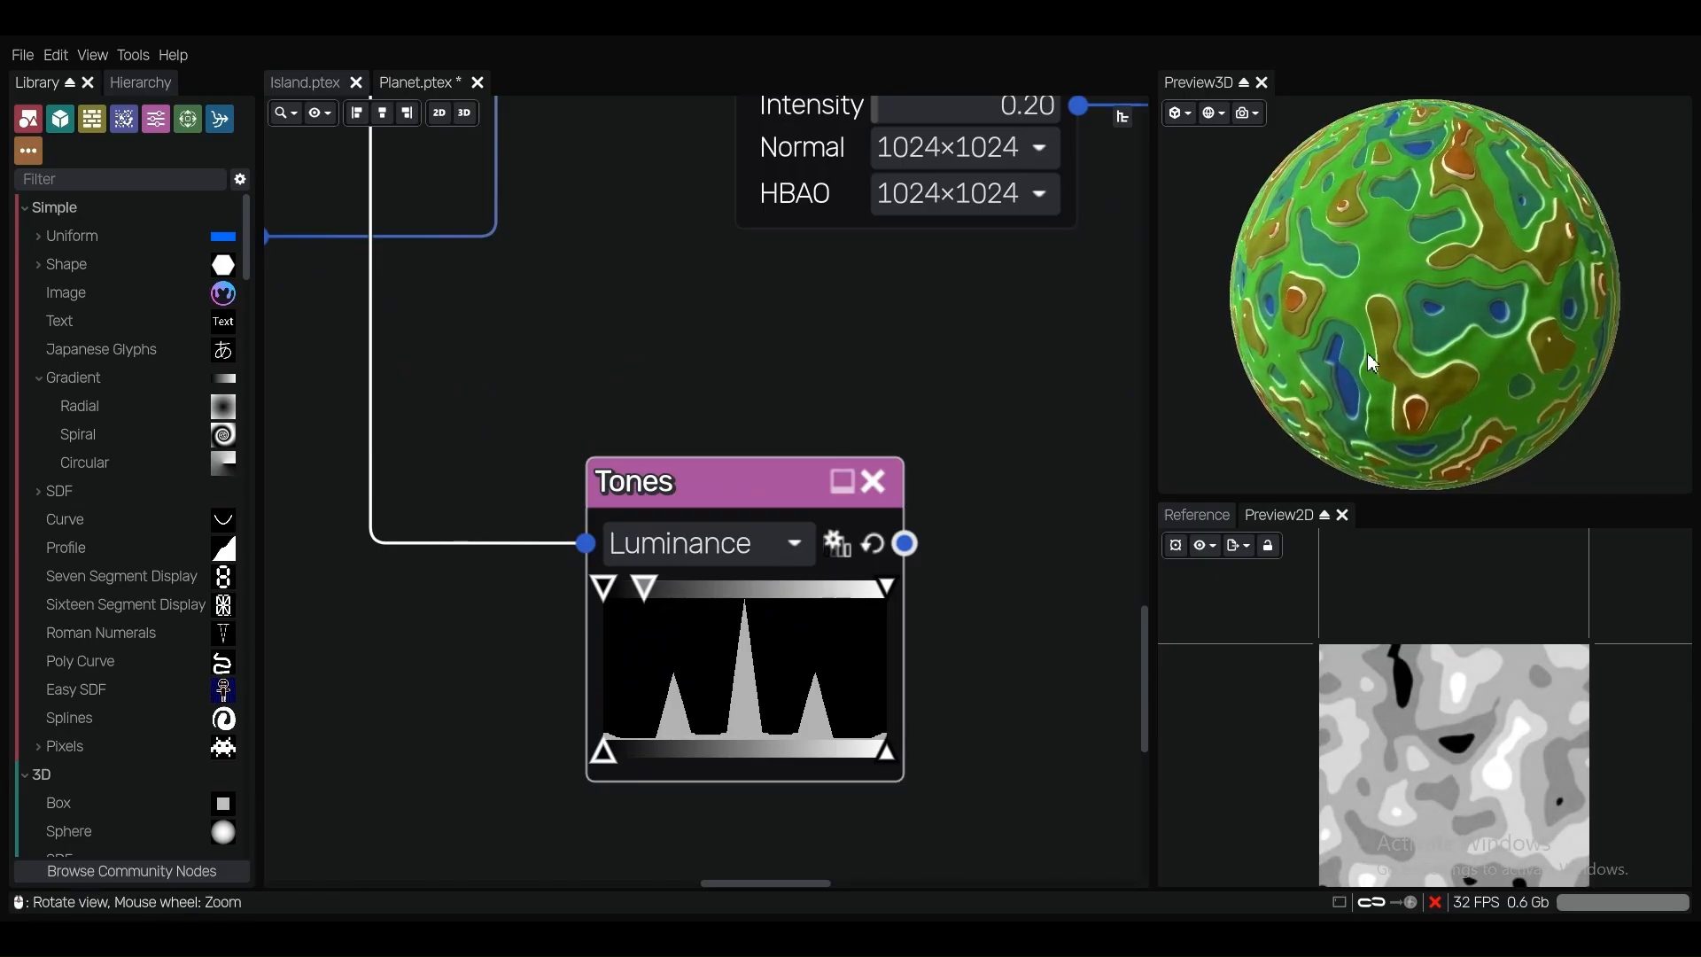
{"action": "scroll", "coordinate": [1362, 402], "scroll_direction": "up", "scroll_amount": 5}
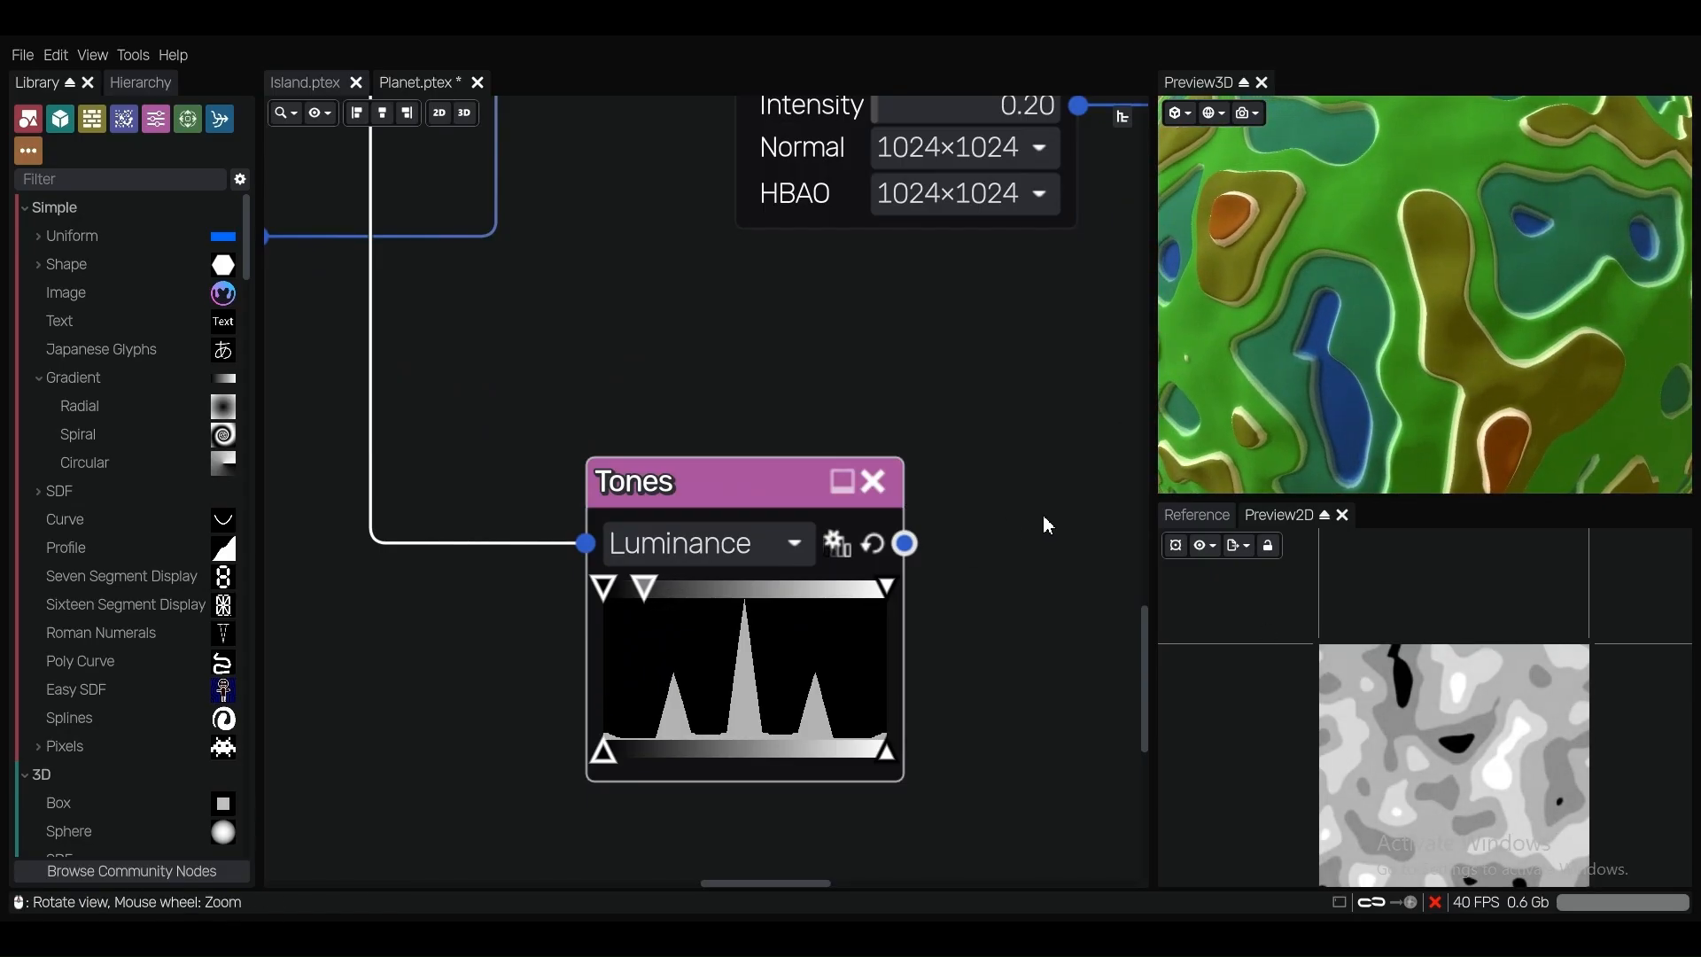
{"action": "scroll", "coordinate": [1380, 299], "scroll_direction": "down", "scroll_amount": 5}
{"action": "scroll", "coordinate": [1368, 289], "scroll_direction": "up", "scroll_amount": 5}
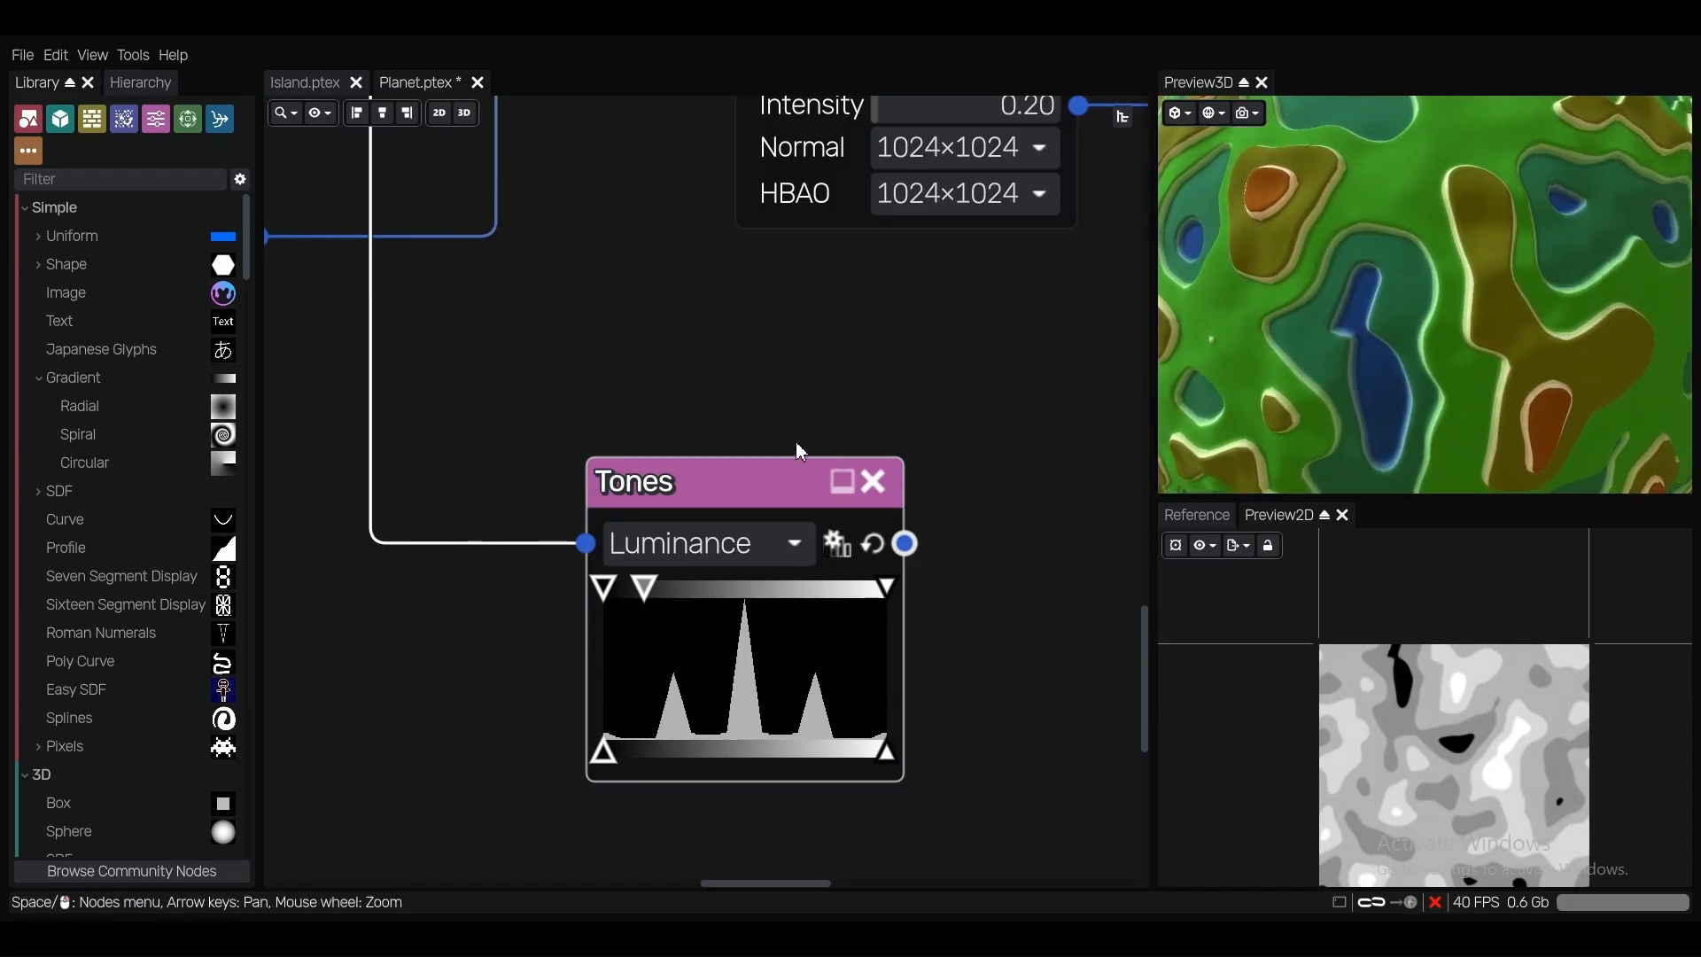
Connect the Tones output to the Static PBR Material's Roughness input and inspect the planet's water areas up close.
{"action": "scroll", "coordinate": [797, 443], "scroll_direction": "down", "scroll_amount": 3}
{"action": "scroll", "coordinate": [802, 454], "scroll_direction": "down", "scroll_amount": 4}
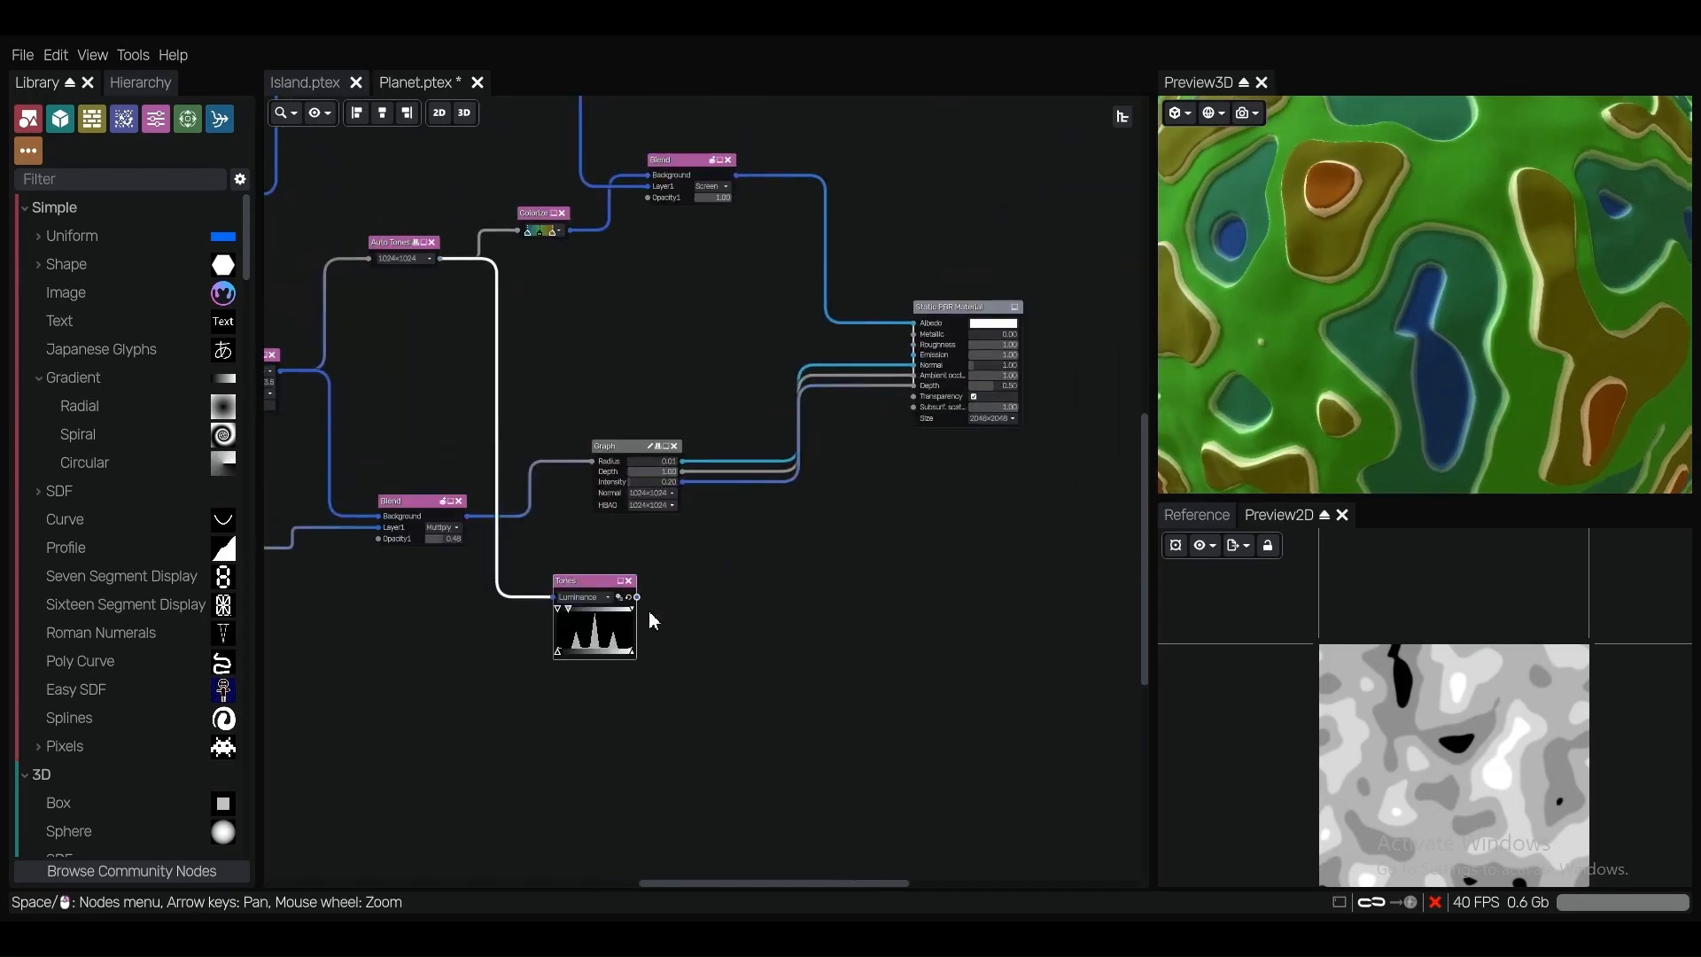
{"action": "left_click_drag", "start_coordinate": [638, 598], "coordinate": [913, 345]}
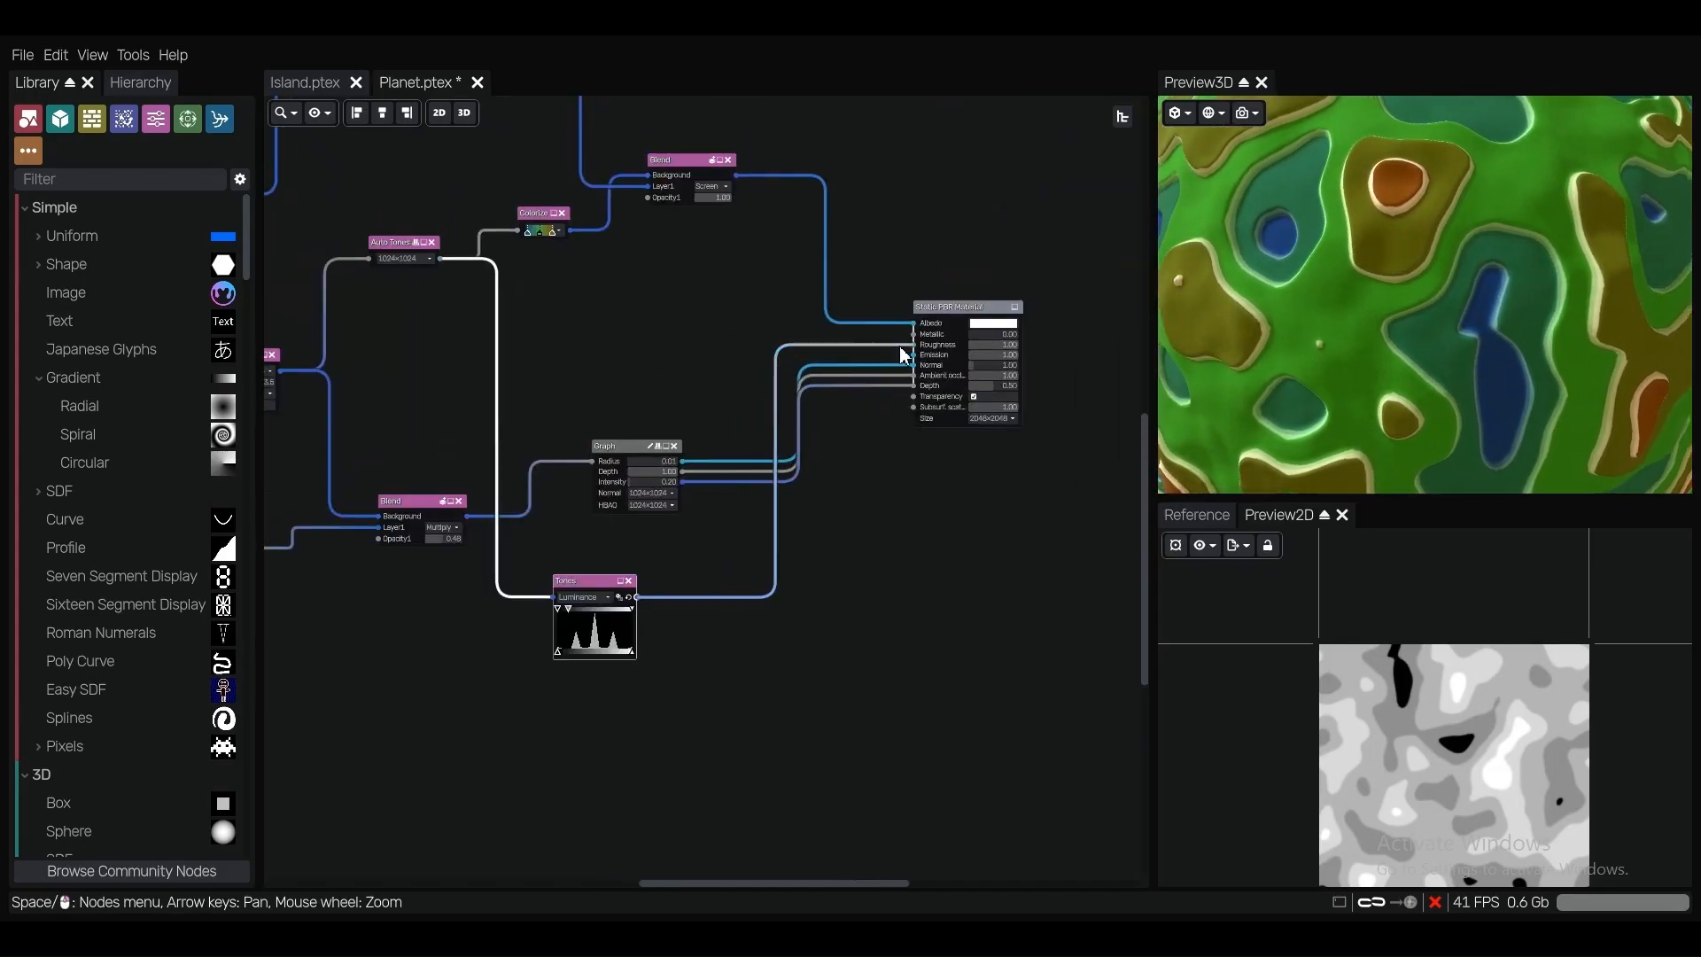
{"action": "scroll", "coordinate": [1413, 336], "scroll_direction": "down", "scroll_amount": 3}
{"action": "scroll", "coordinate": [1428, 329], "scroll_direction": "up", "scroll_amount": 4}
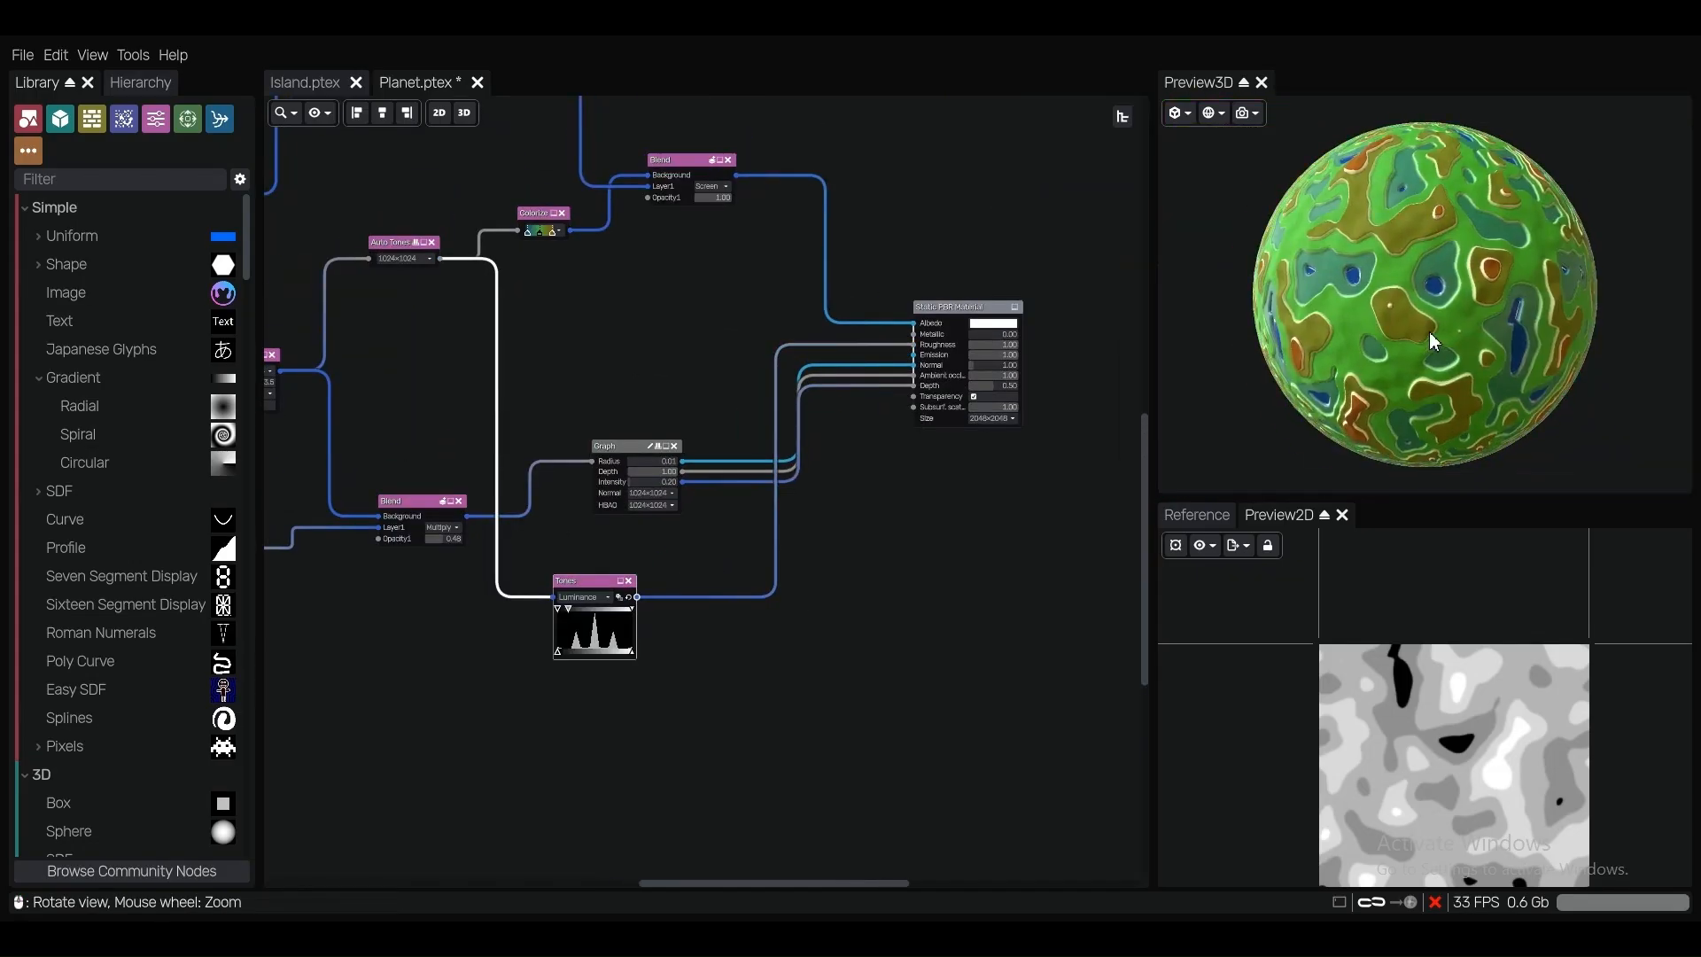
{"action": "scroll", "coordinate": [1407, 301], "scroll_direction": "up", "scroll_amount": 6}
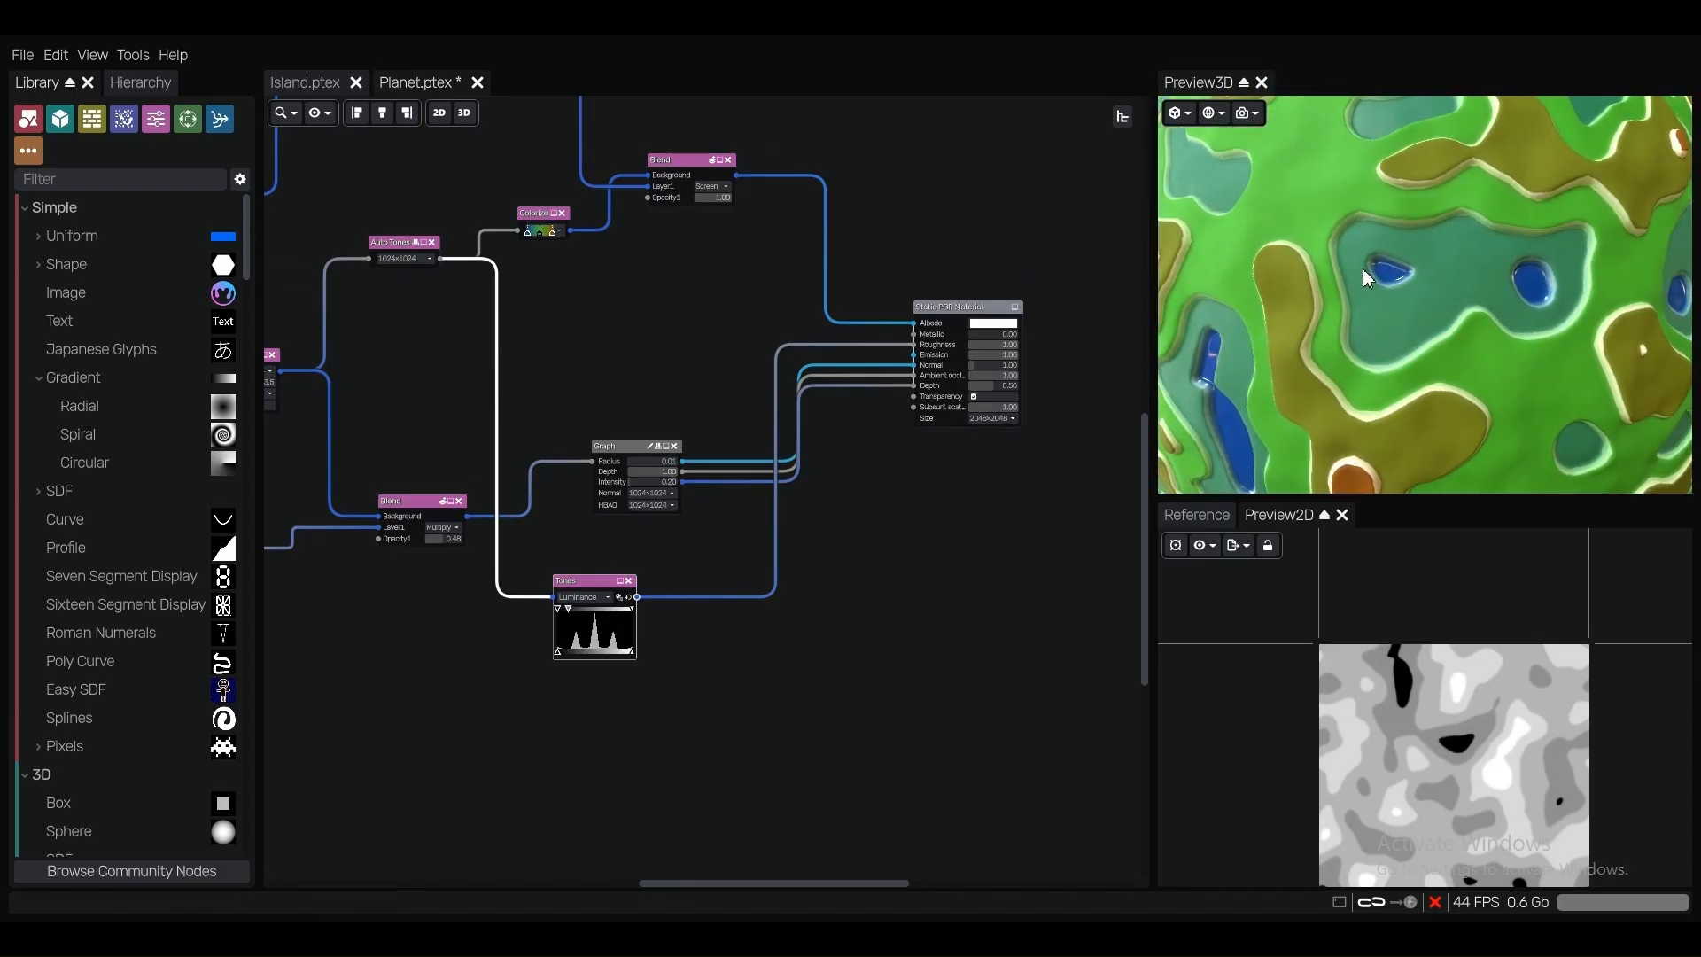
Inspect the planet's water and terrain shading from several angles, both close up and from farther away.
{"action": "scroll", "coordinate": [1337, 306], "scroll_direction": "down", "scroll_amount": 6}
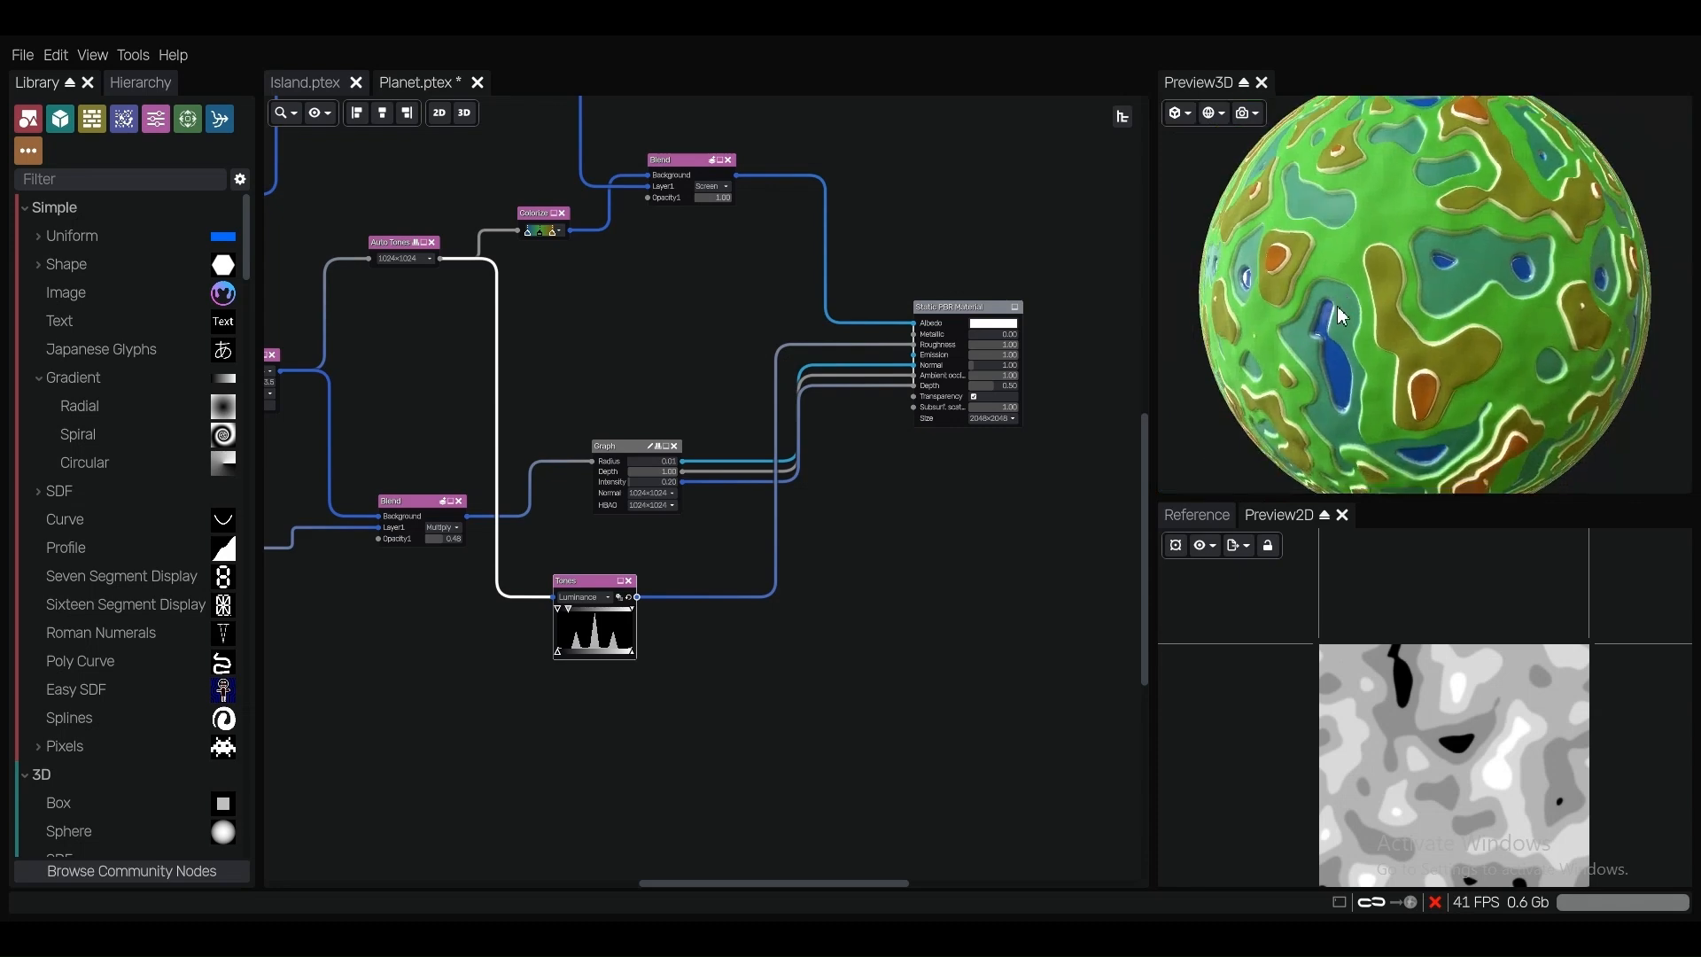
{"action": "scroll", "coordinate": [1355, 307], "scroll_direction": "up", "scroll_amount": 6}
{"action": "scroll", "coordinate": [1371, 308], "scroll_direction": "down", "scroll_amount": 6}
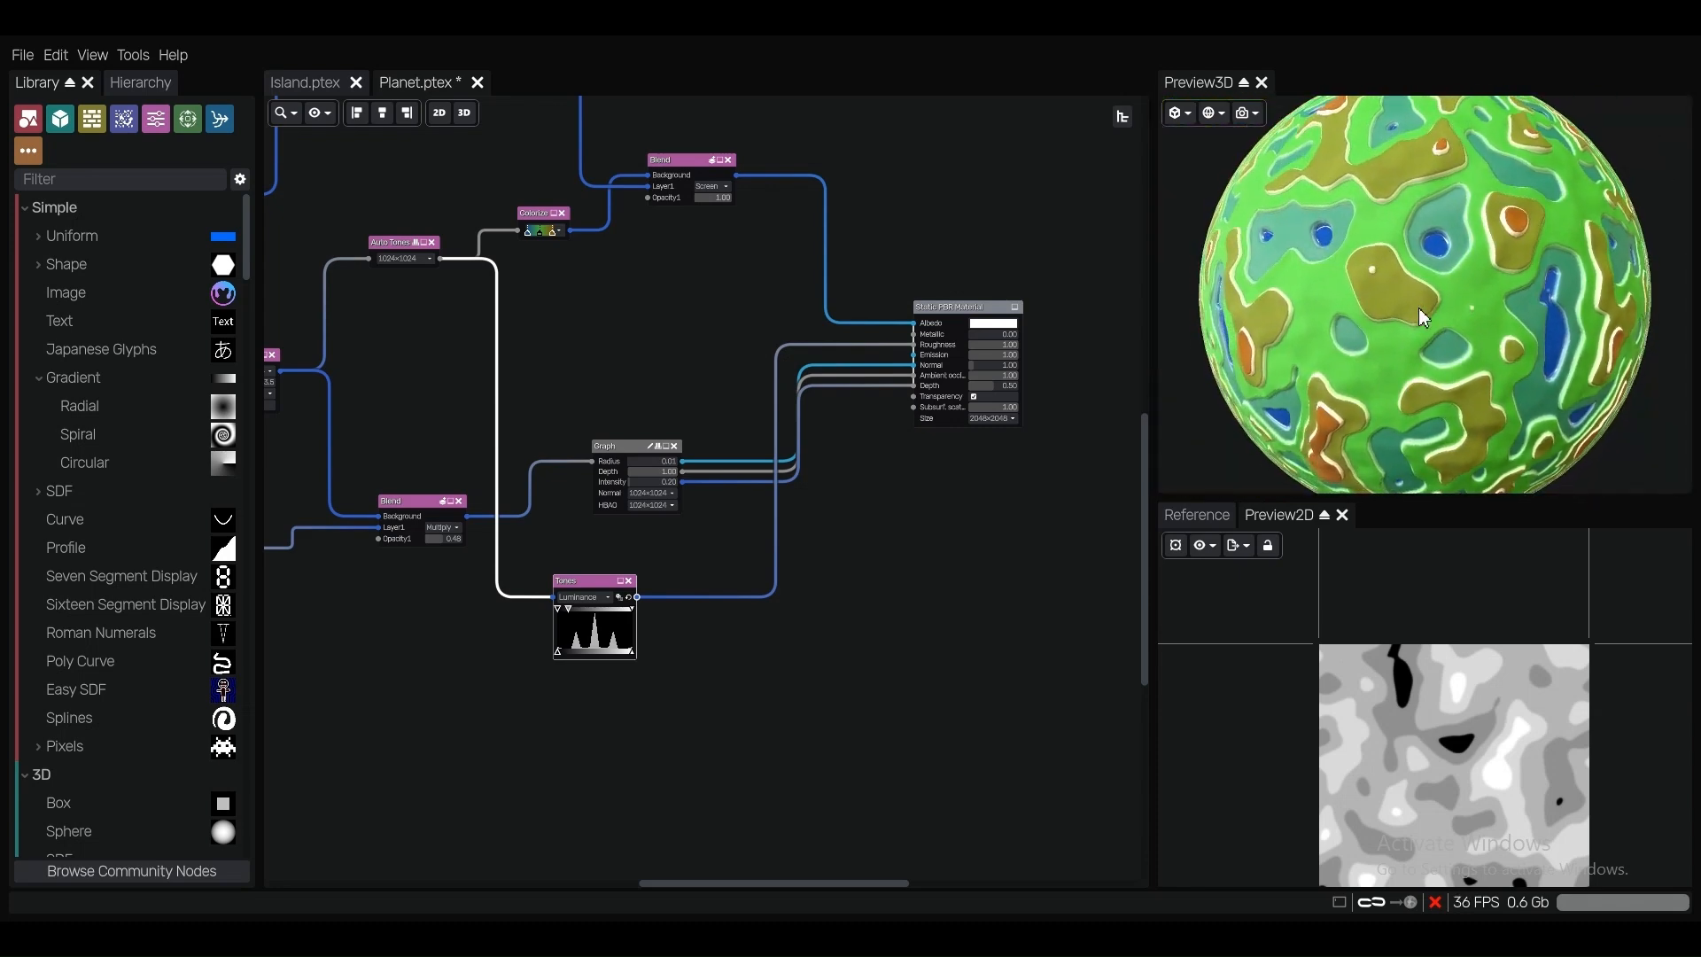
{"action": "scroll", "coordinate": [1414, 329], "scroll_direction": "up", "scroll_amount": 6}
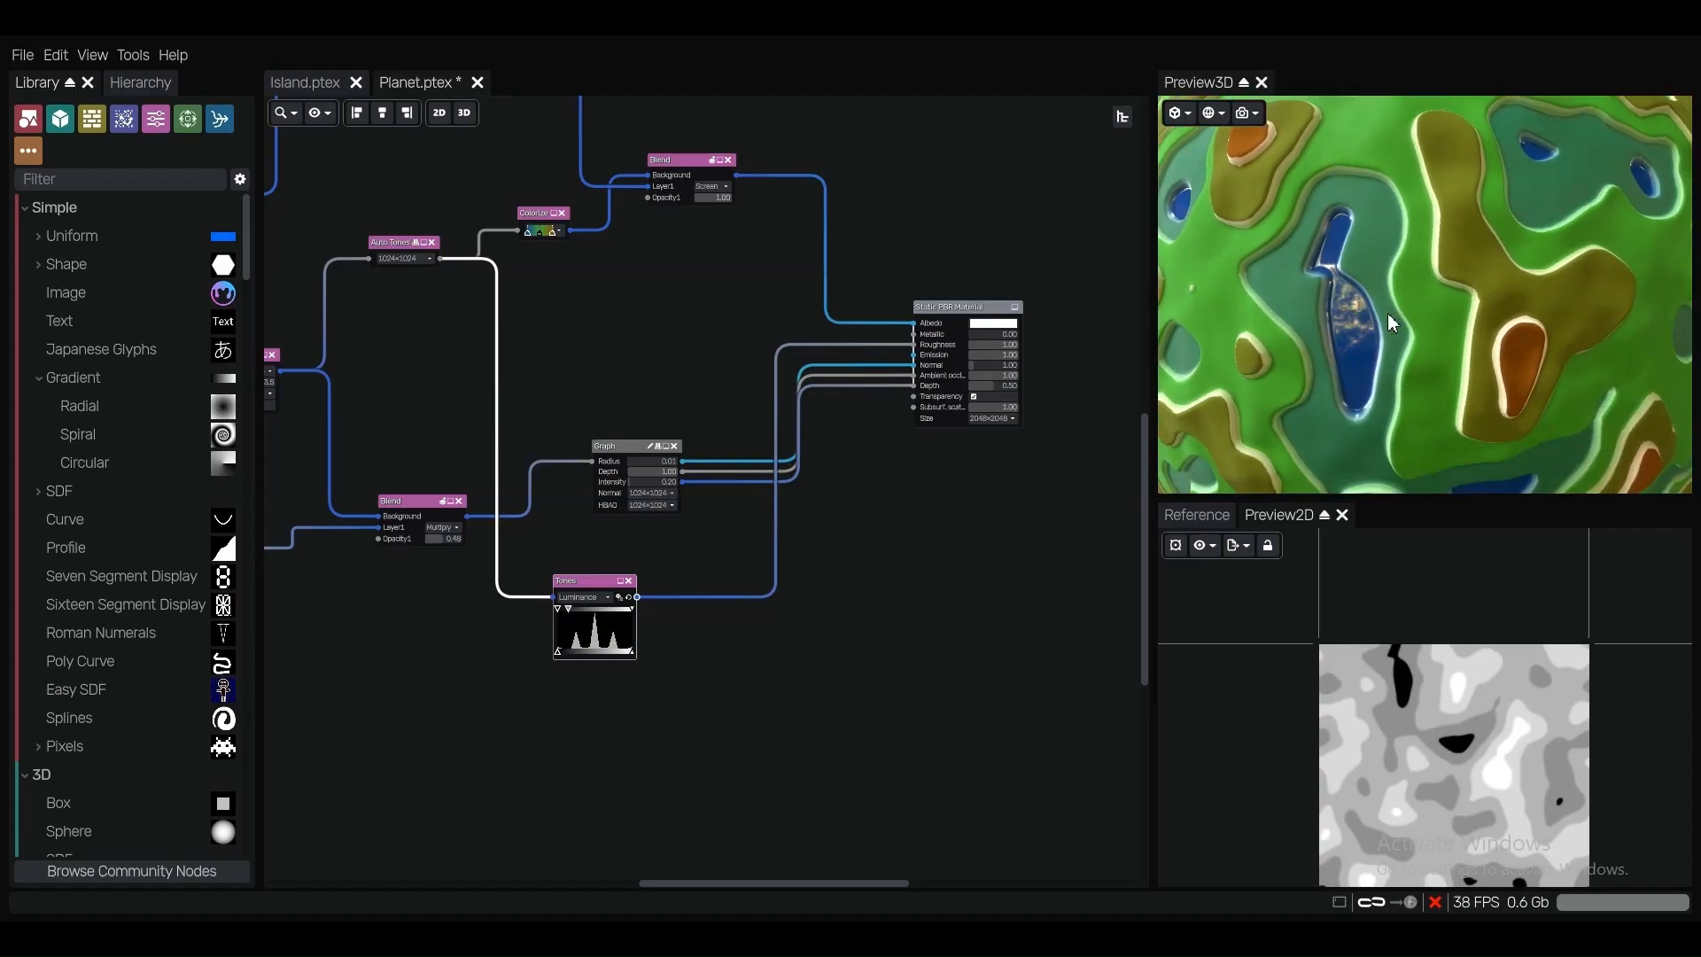
{"action": "scroll", "coordinate": [1372, 330], "scroll_direction": "down", "scroll_amount": 6}
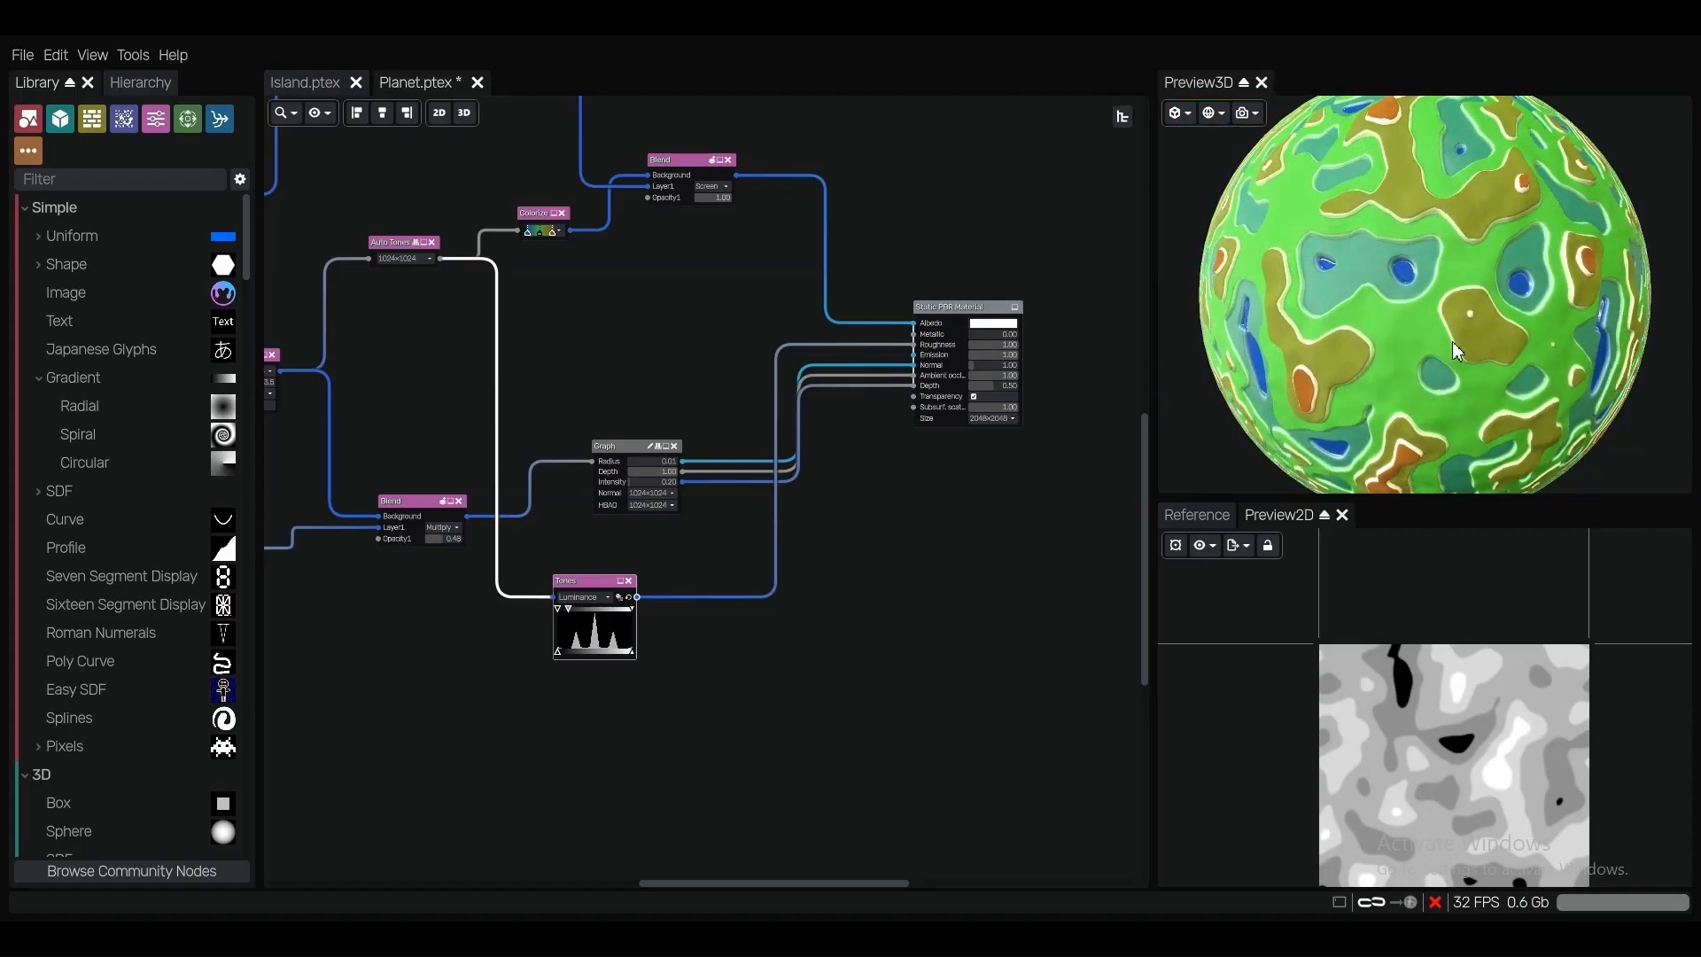
{"action": "scroll", "coordinate": [1444, 334], "scroll_direction": "down", "scroll_amount": 3}
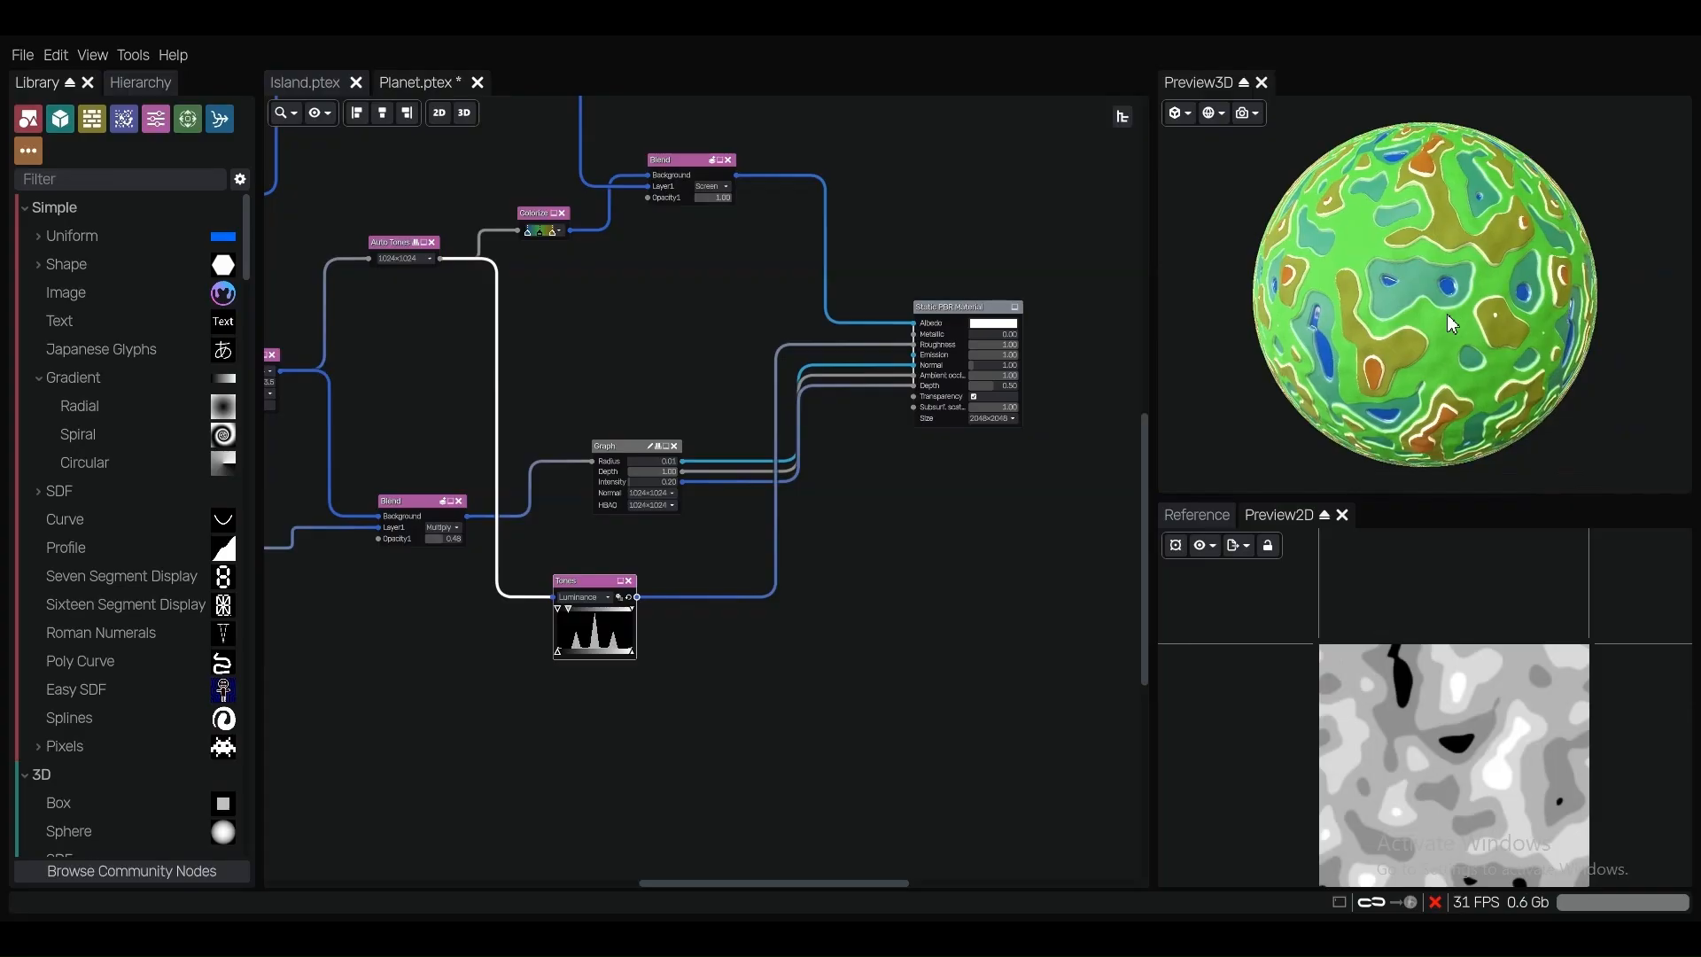
{"action": "scroll", "coordinate": [1446, 307], "scroll_direction": "up", "scroll_amount": 3}
{"action": "scroll", "coordinate": [1447, 306], "scroll_direction": "down", "scroll_amount": 3}
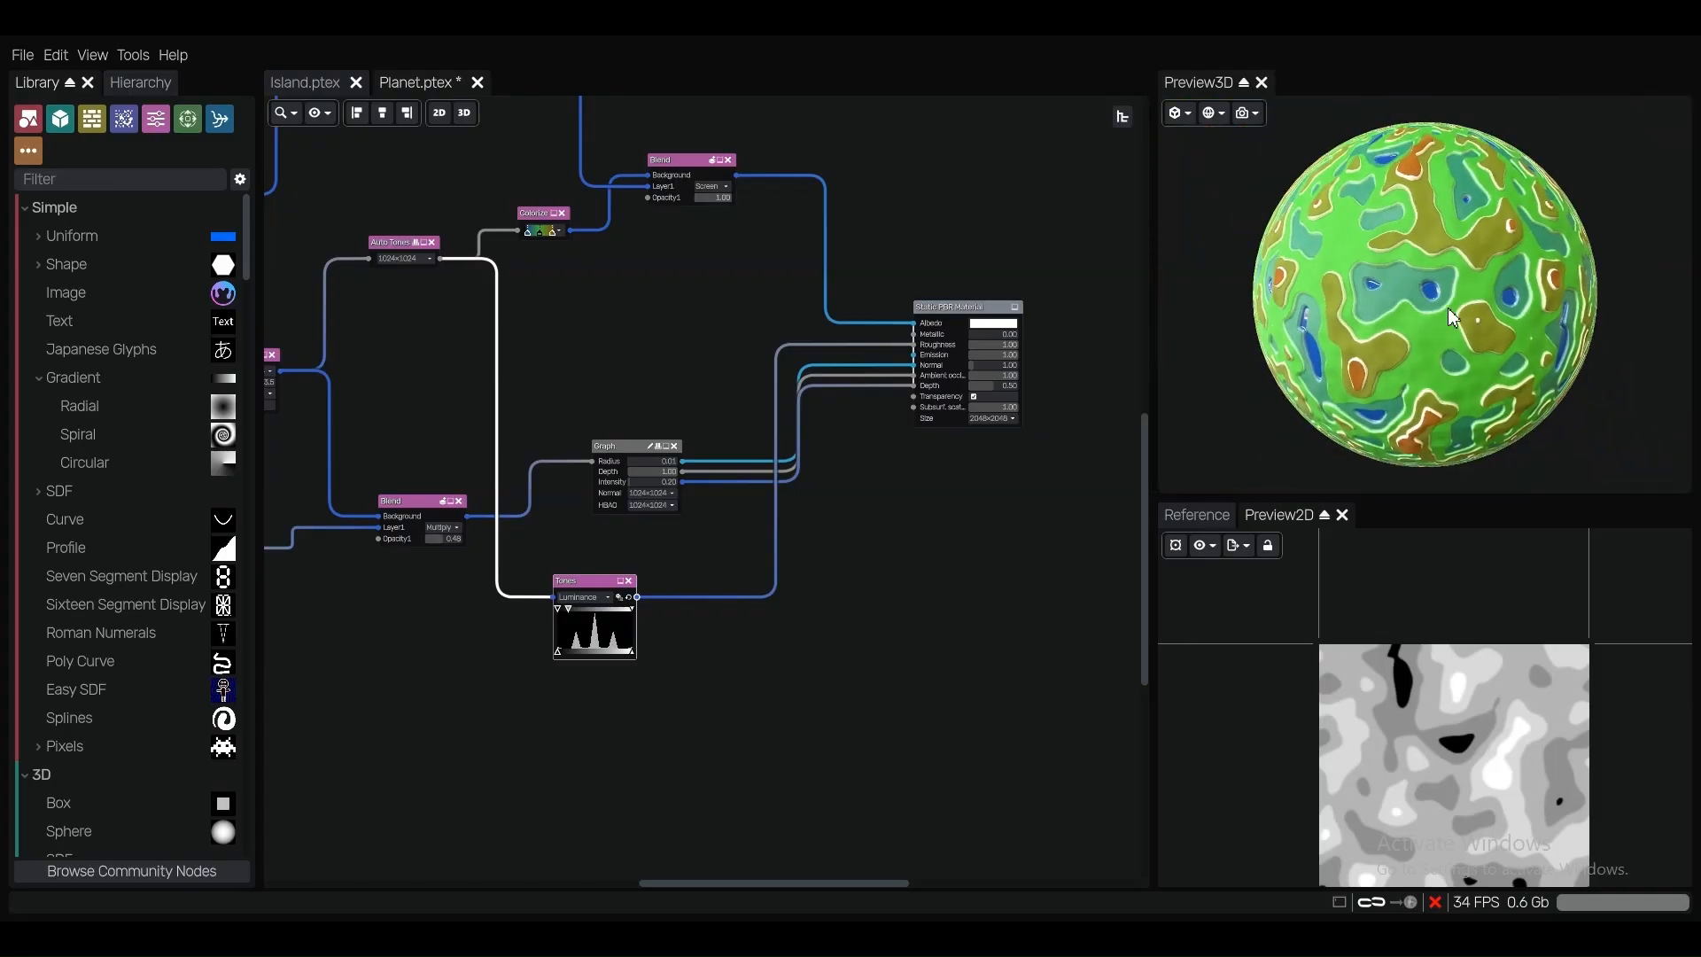
Select the Colorize node, shift it slightly away from Auto Tones, and move its gradient's green stop to 0.530.
{"action": "scroll", "coordinate": [857, 284], "scroll_direction": "down", "scroll_amount": 5}
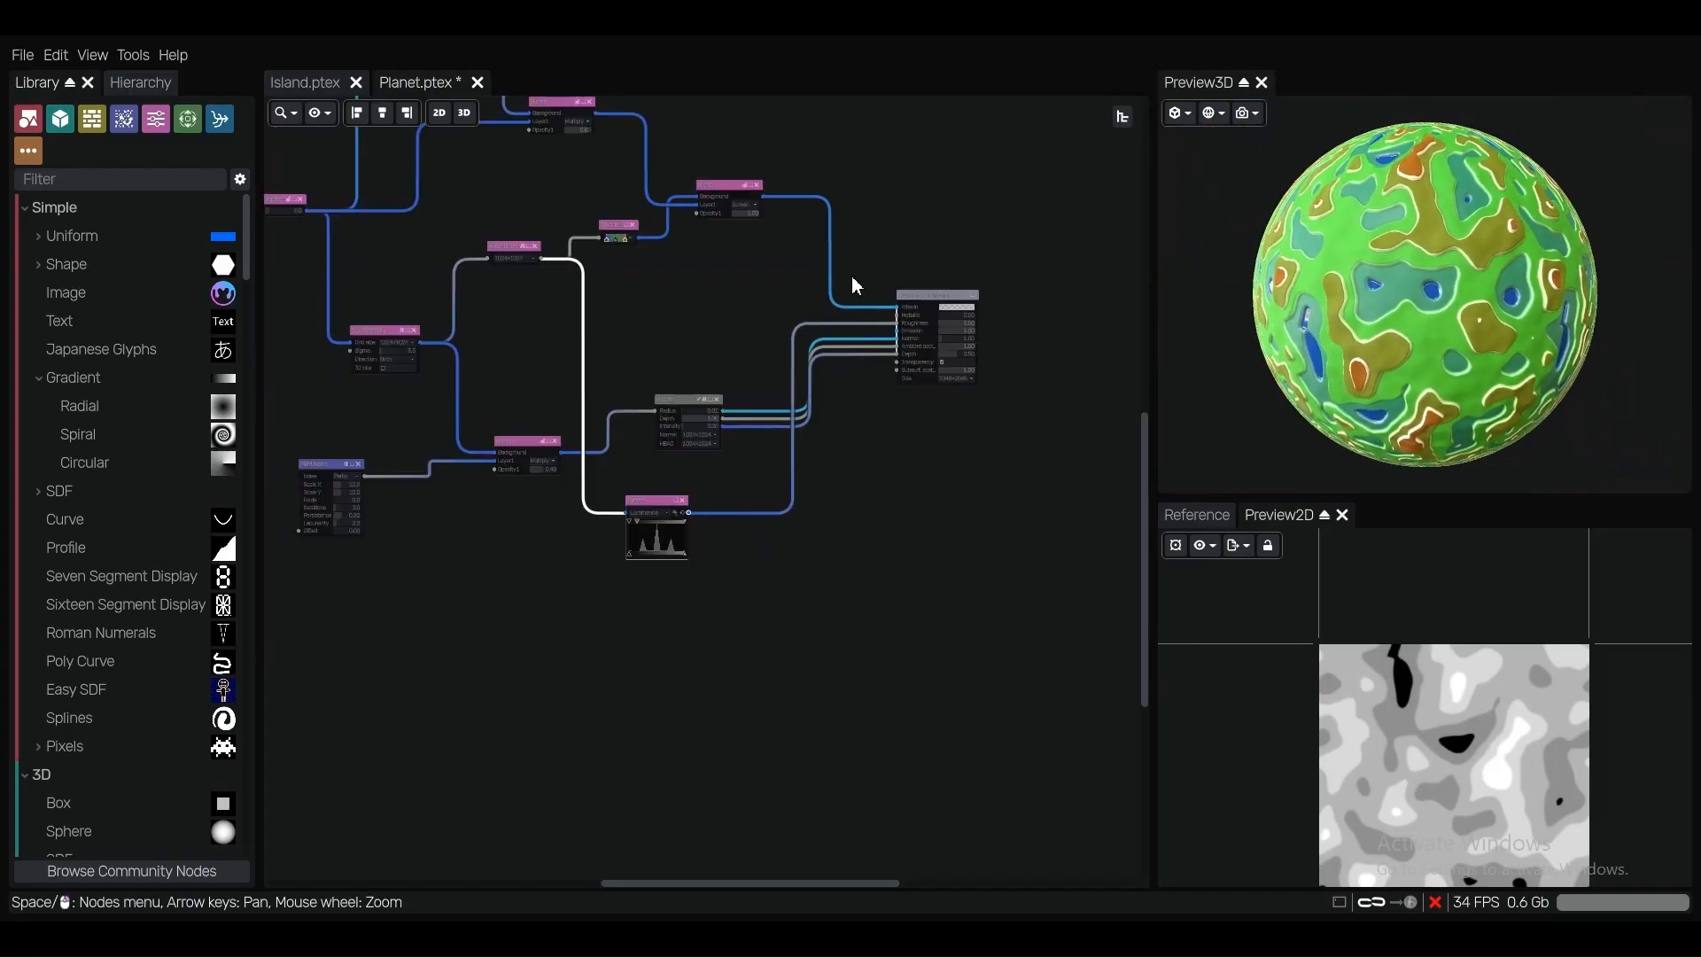
{"action": "scroll", "coordinate": [831, 306], "scroll_direction": "up", "scroll_amount": 5}
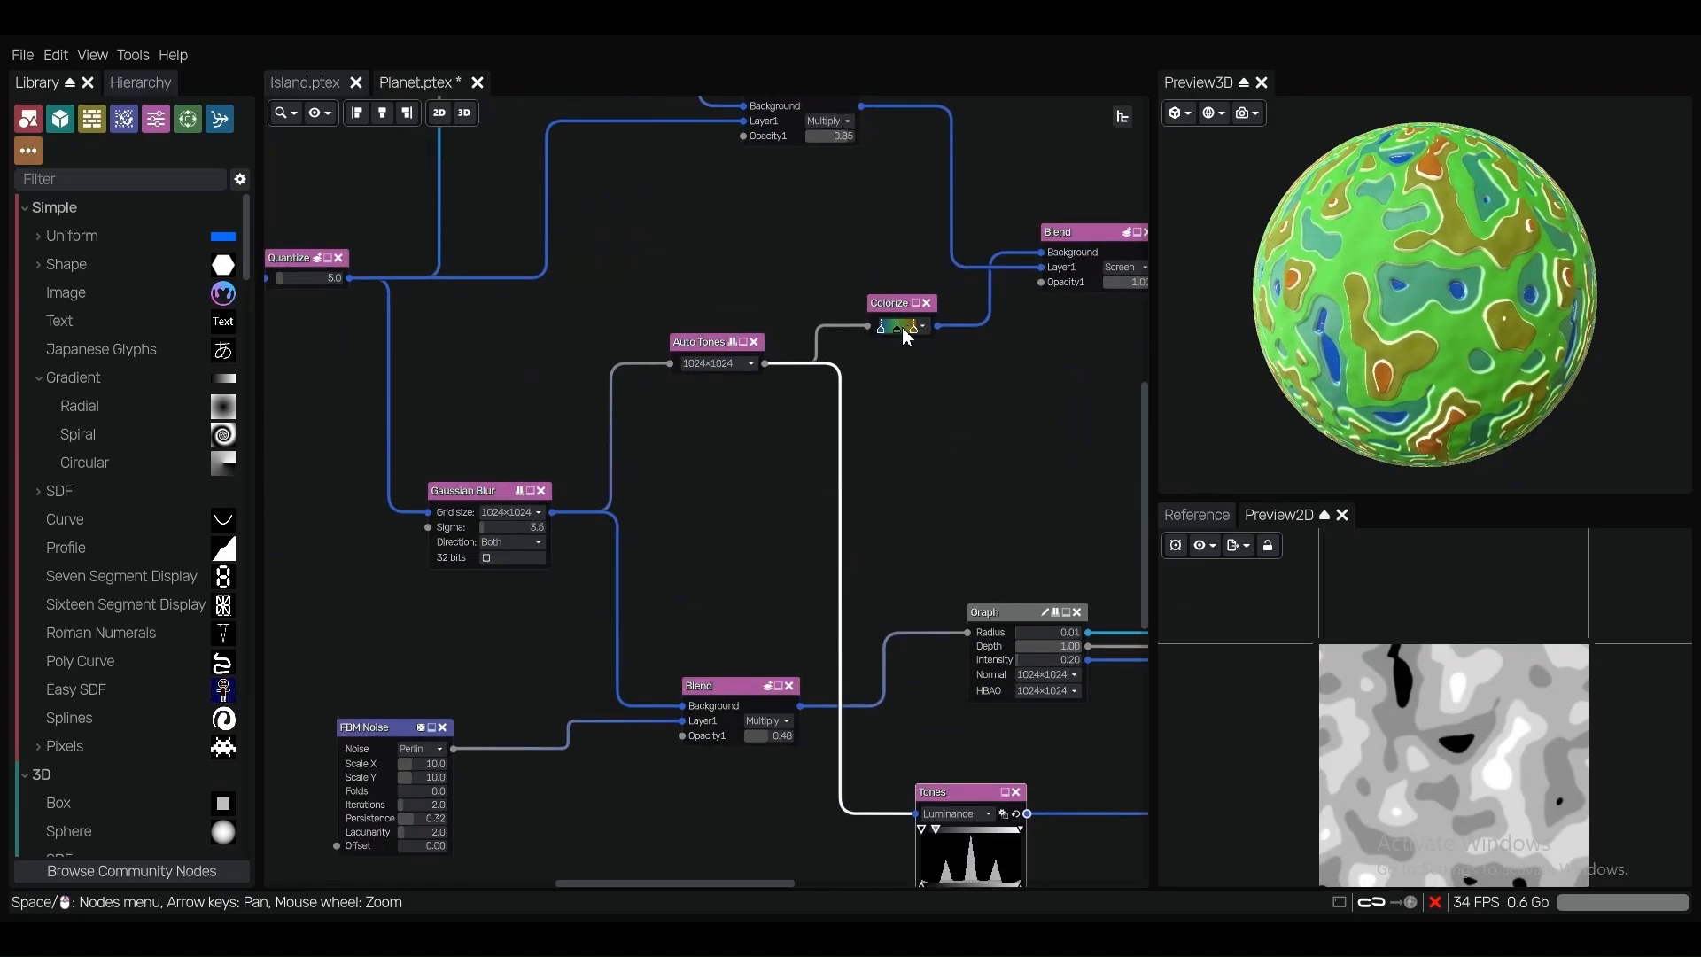
{"action": "scroll", "coordinate": [898, 362], "scroll_direction": "up", "scroll_amount": 3}
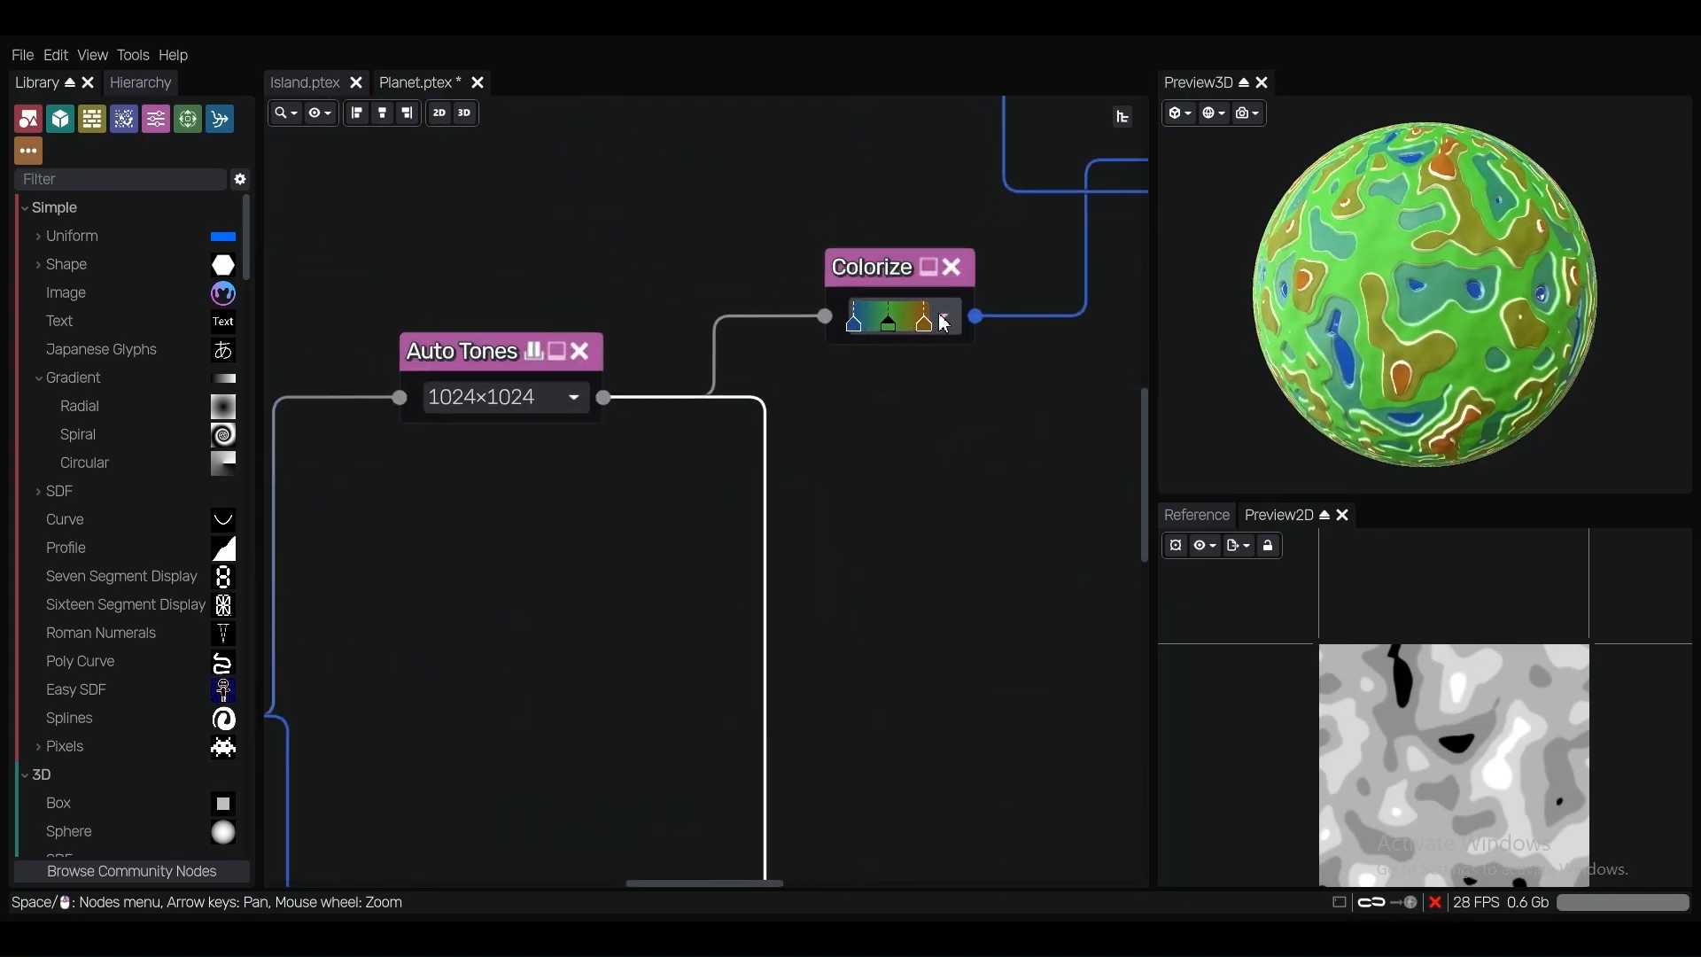
{"action": "left_click", "coordinate": [917, 269]}
{"action": "left_click_drag", "start_coordinate": [917, 272], "coordinate": [935, 275]}
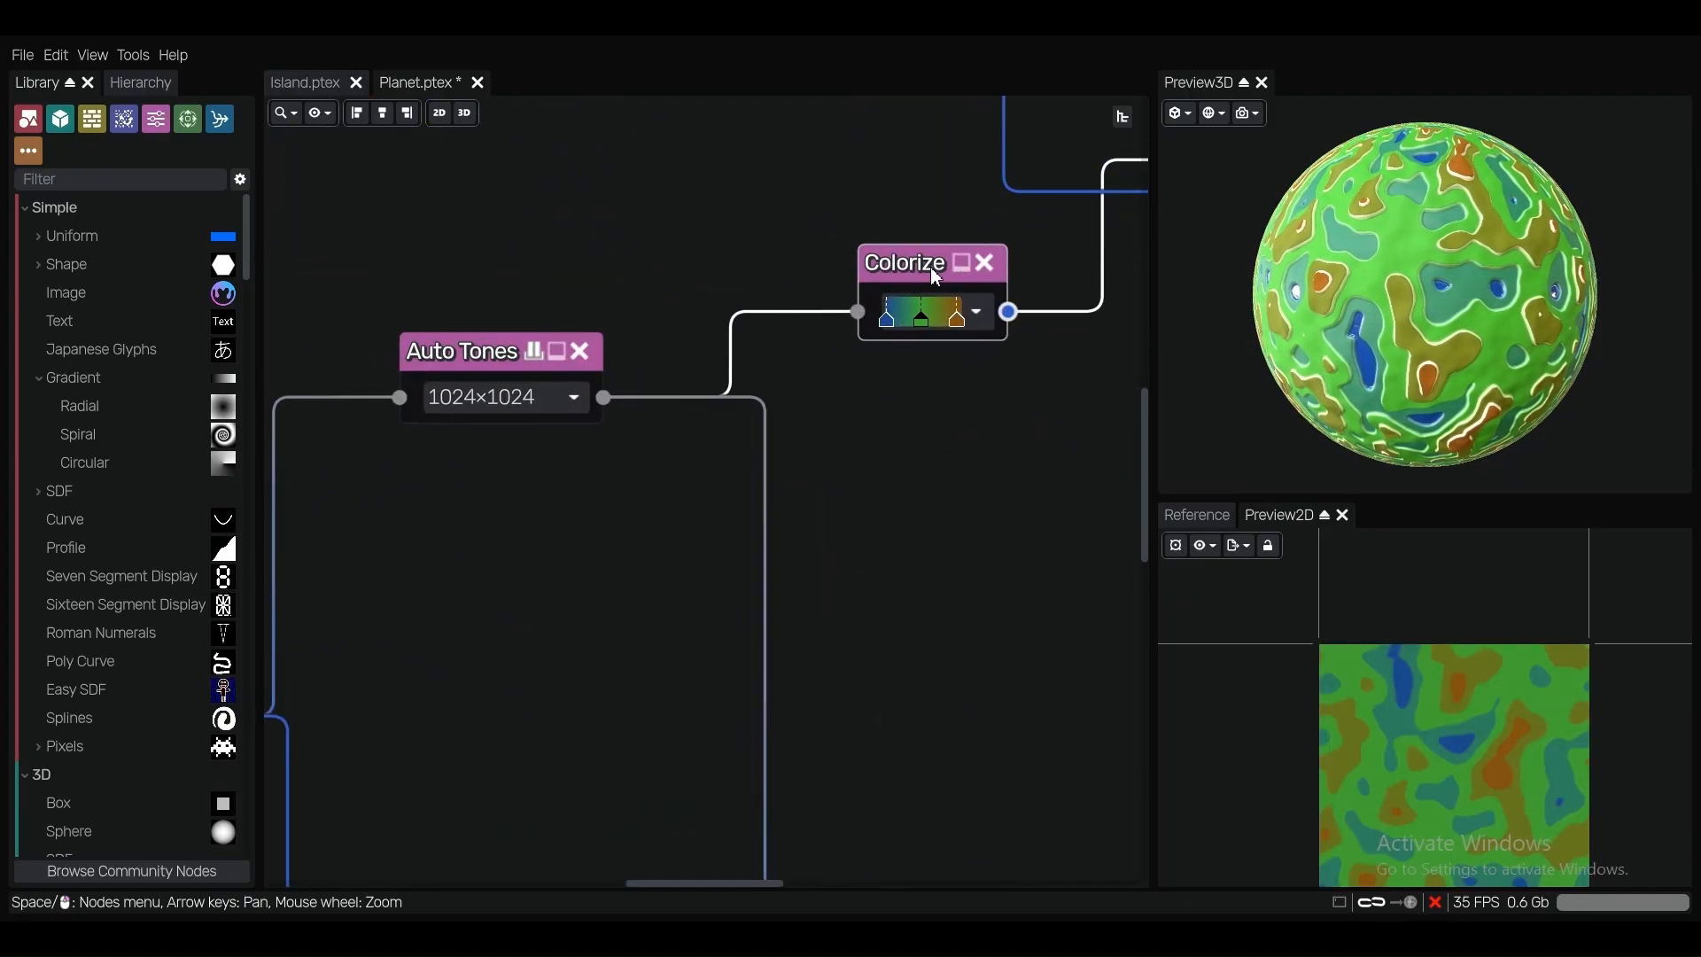
{"action": "left_click", "coordinate": [975, 315]}
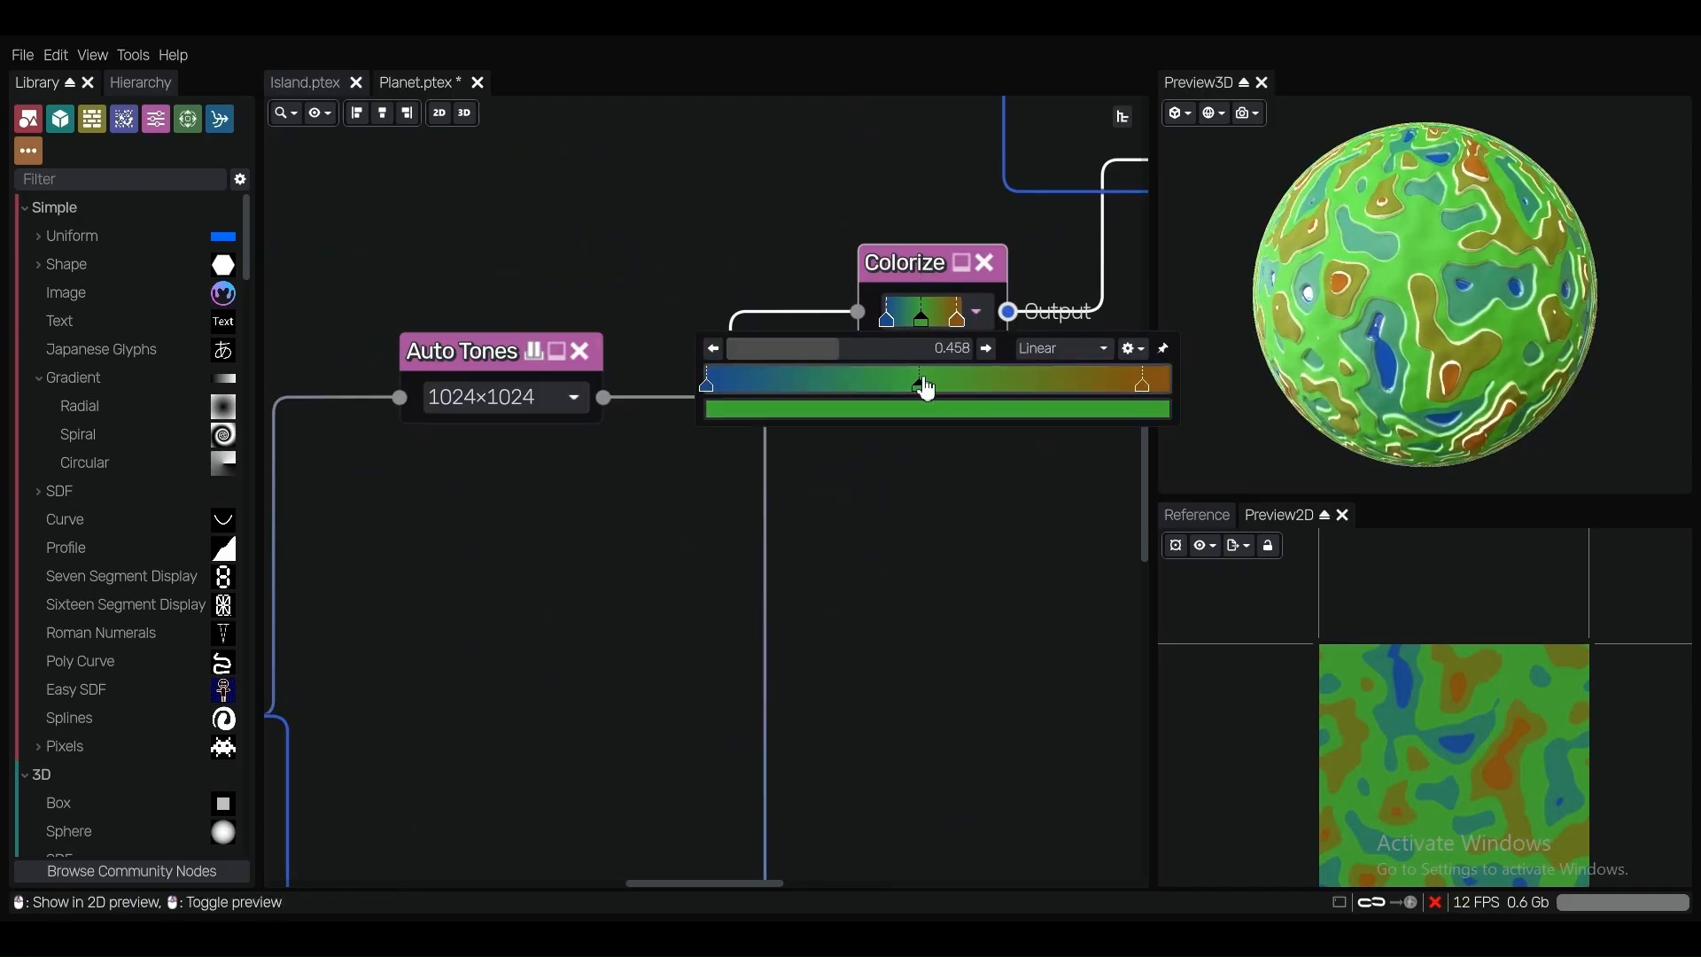
{"action": "mouse_move", "coordinate": [920, 388]}
{"action": "left_mouse_down"}
{"action": "mouse_move", "coordinate": [990, 397]}
{"action": "mouse_move", "coordinate": [958, 396]}
{"action": "left_mouse_up"}
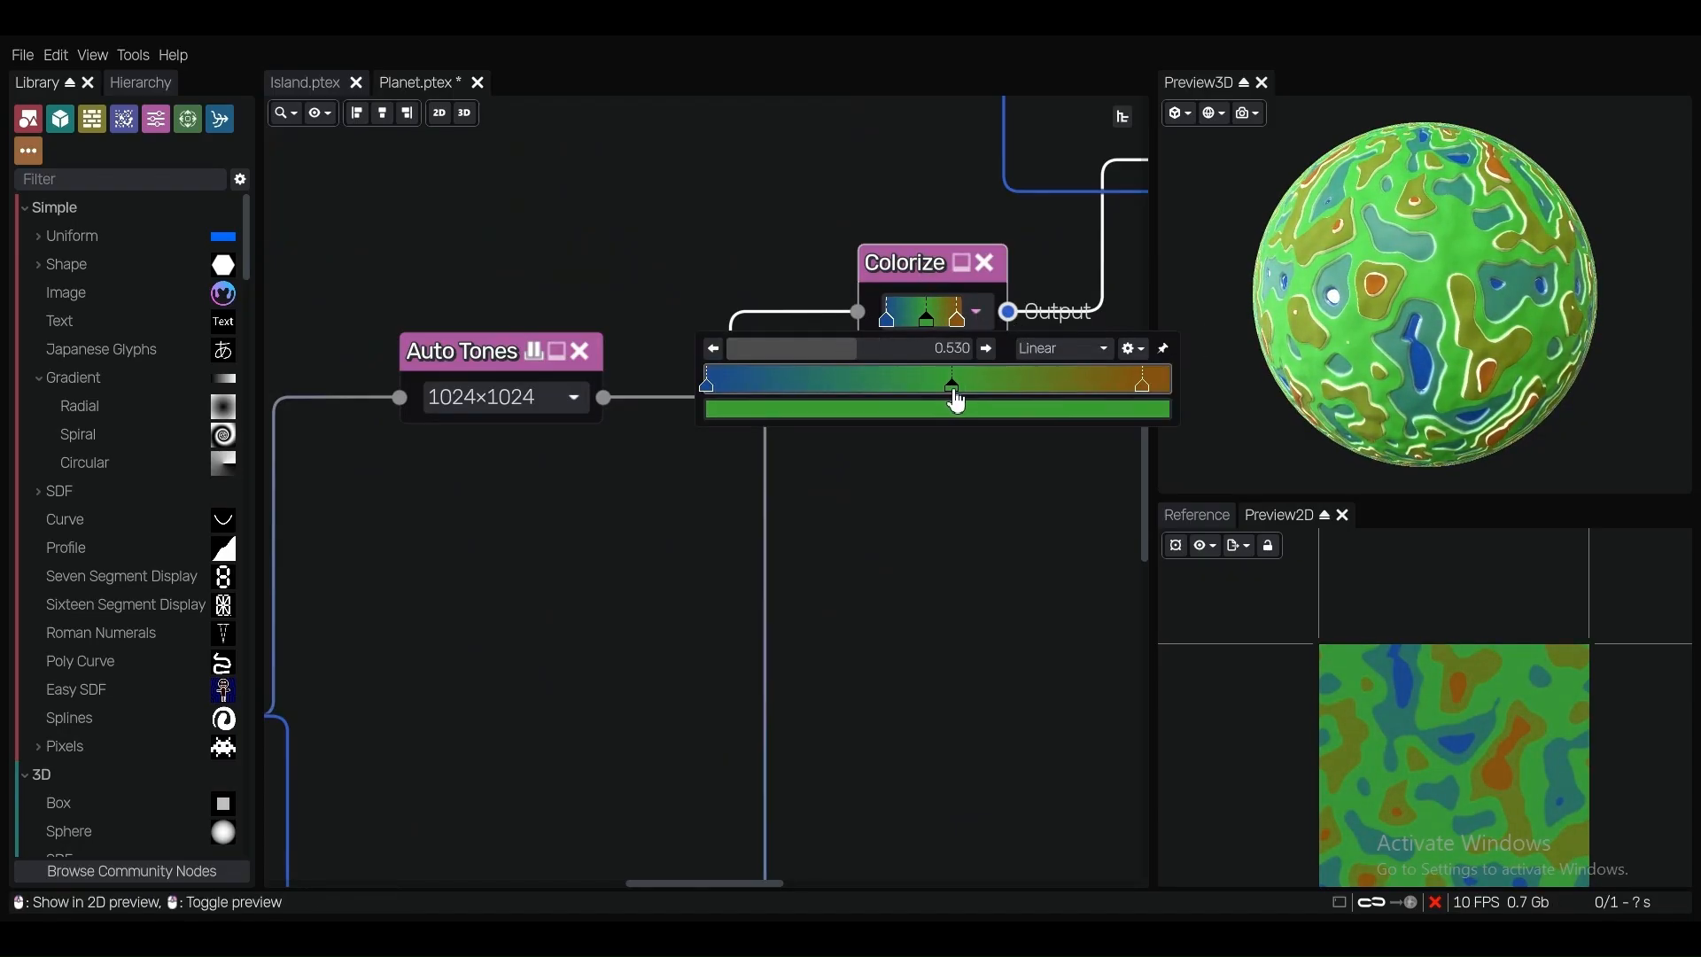
Darken the Colorize gradient's blue stop to hex 153668.
{"action": "left_click", "coordinate": [710, 390]}
{"action": "left_click", "coordinate": [801, 410]}
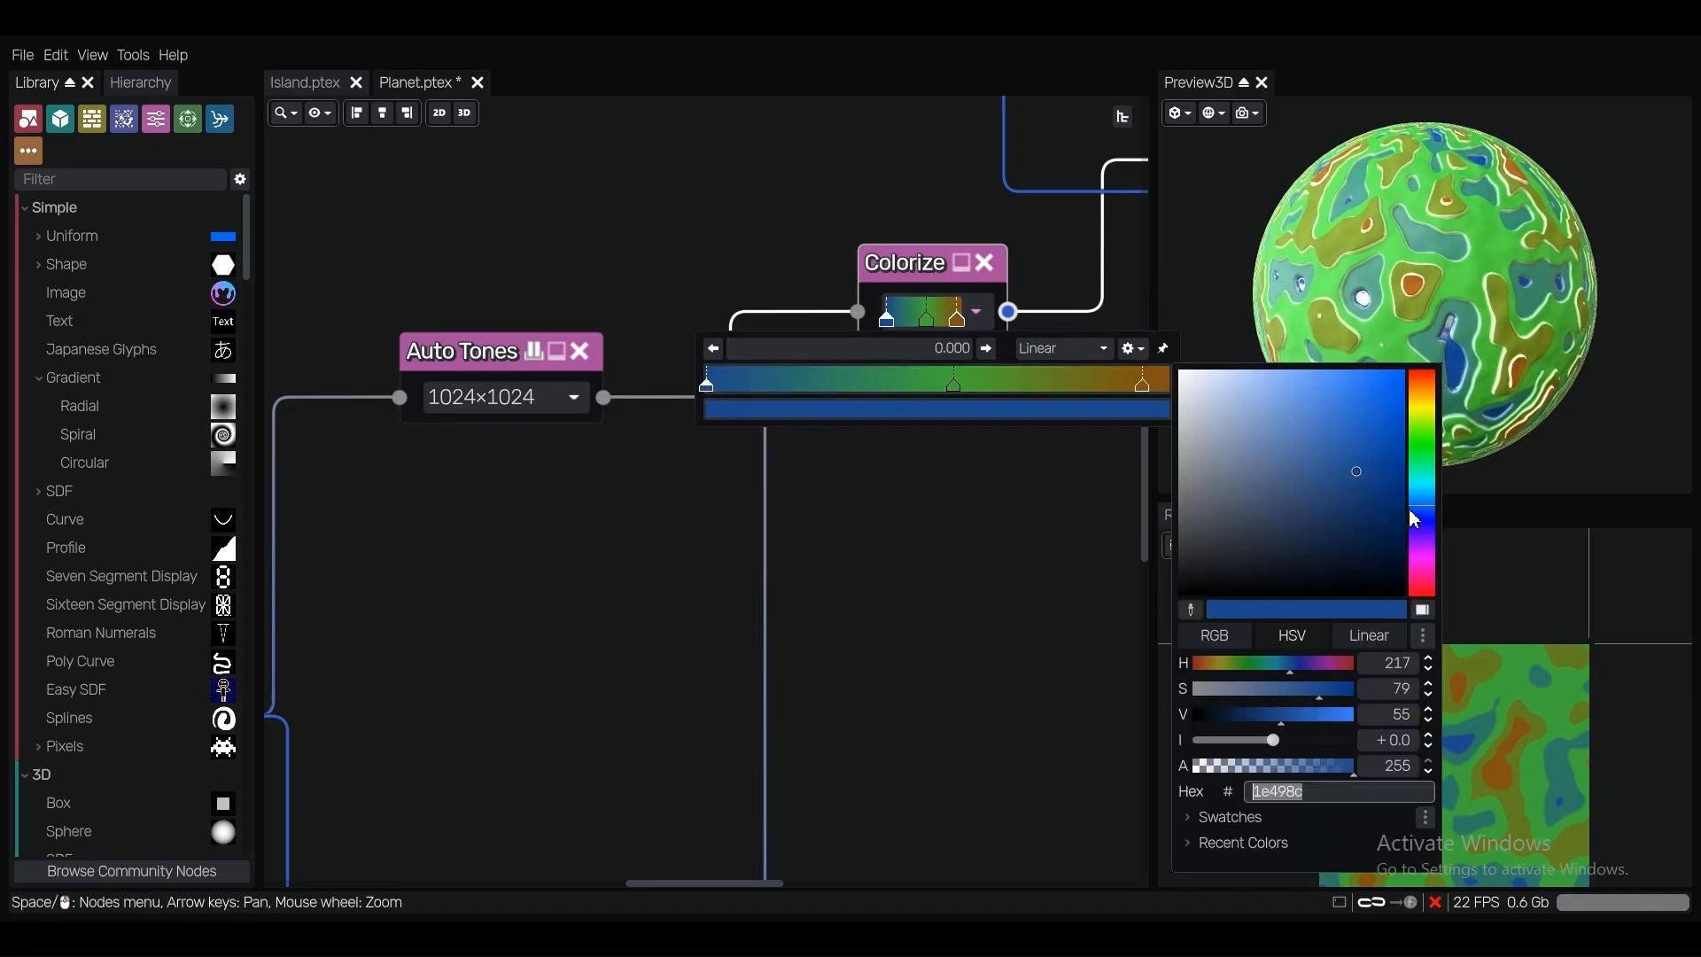
{"action": "left_click_drag", "start_coordinate": [1363, 494], "coordinate": [1365, 514]}
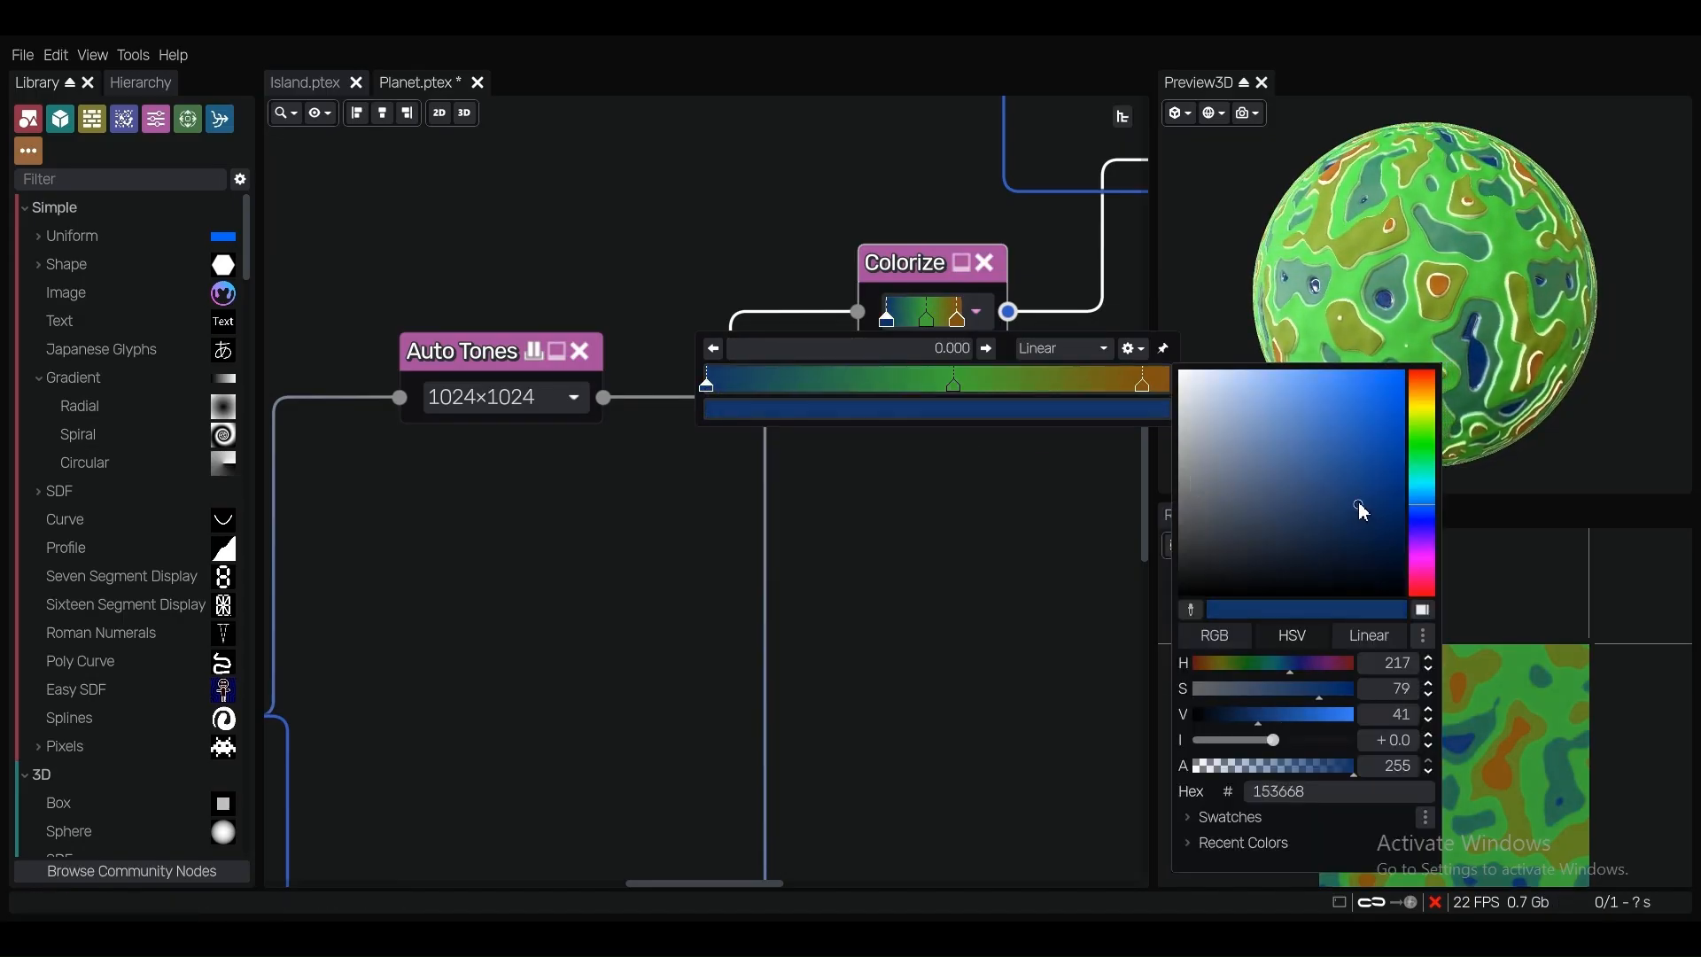
Darken the orange-brown stop at the end of the Colorize gradient to hex 643f0b.
{"action": "left_click", "coordinate": [1161, 391]}
{"action": "left_click", "coordinate": [1145, 386]}
{"action": "left_click", "coordinate": [1148, 410]}
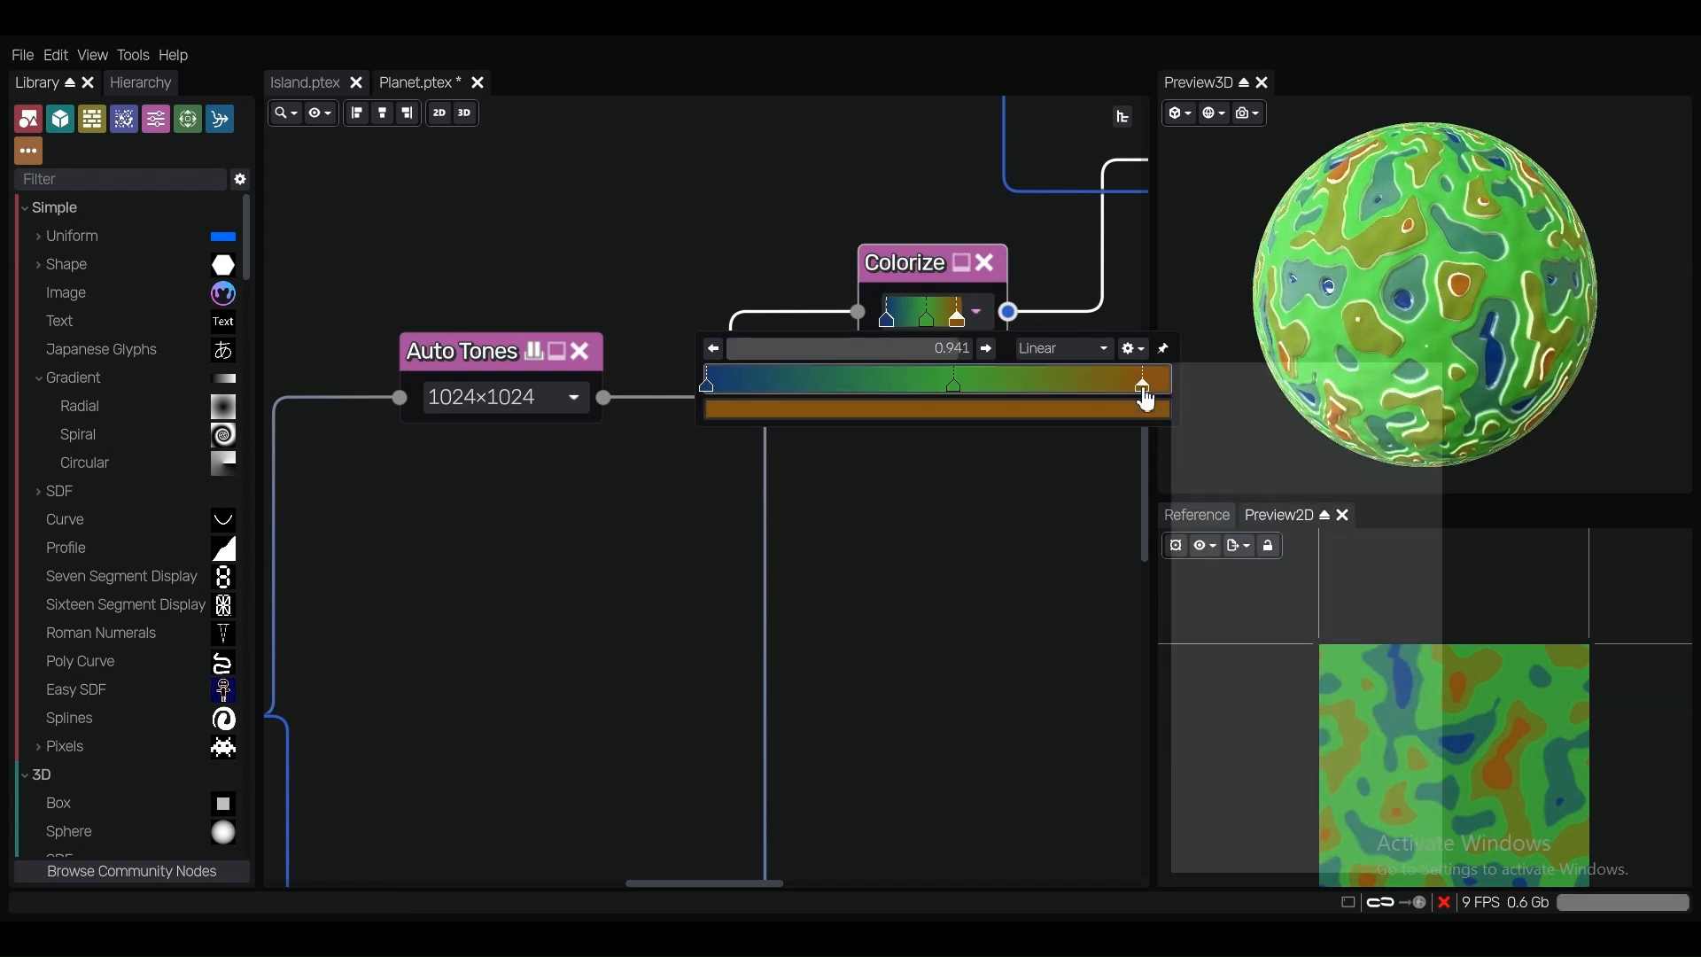
{"action": "mouse_move", "coordinate": [1343, 455]}
{"action": "left_mouse_down"}
{"action": "mouse_move", "coordinate": [1357, 432]}
{"action": "mouse_move", "coordinate": [1379, 508]}
{"action": "left_mouse_up"}
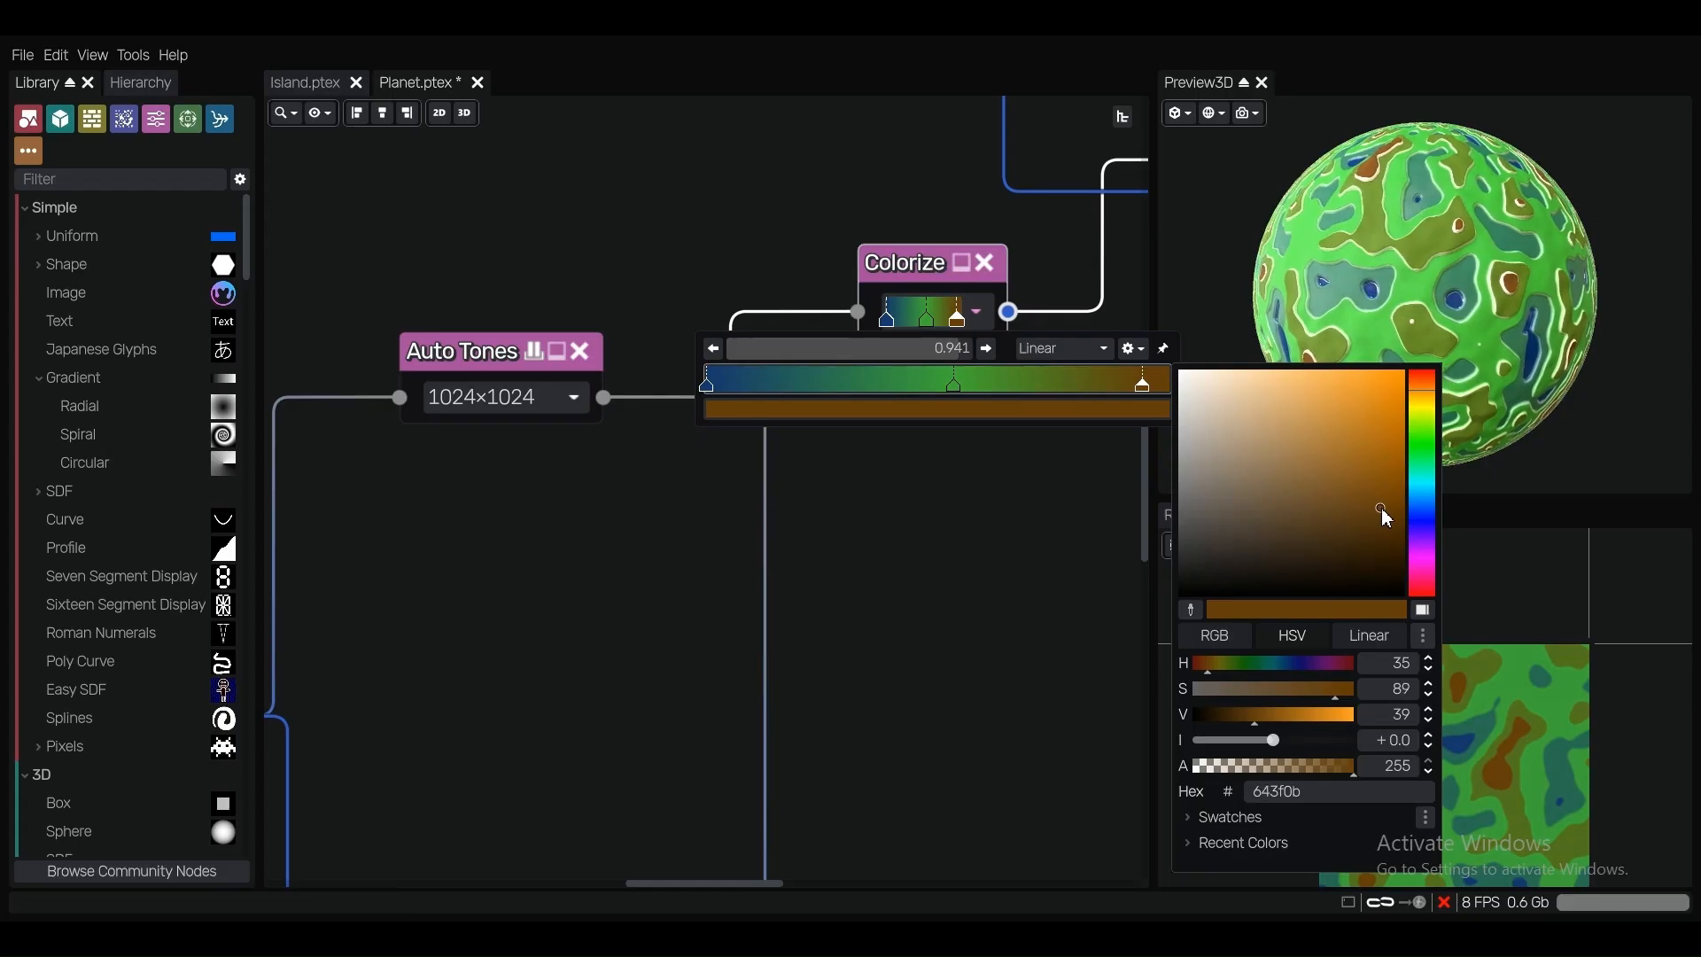
{"action": "left_click", "coordinate": [958, 393]}
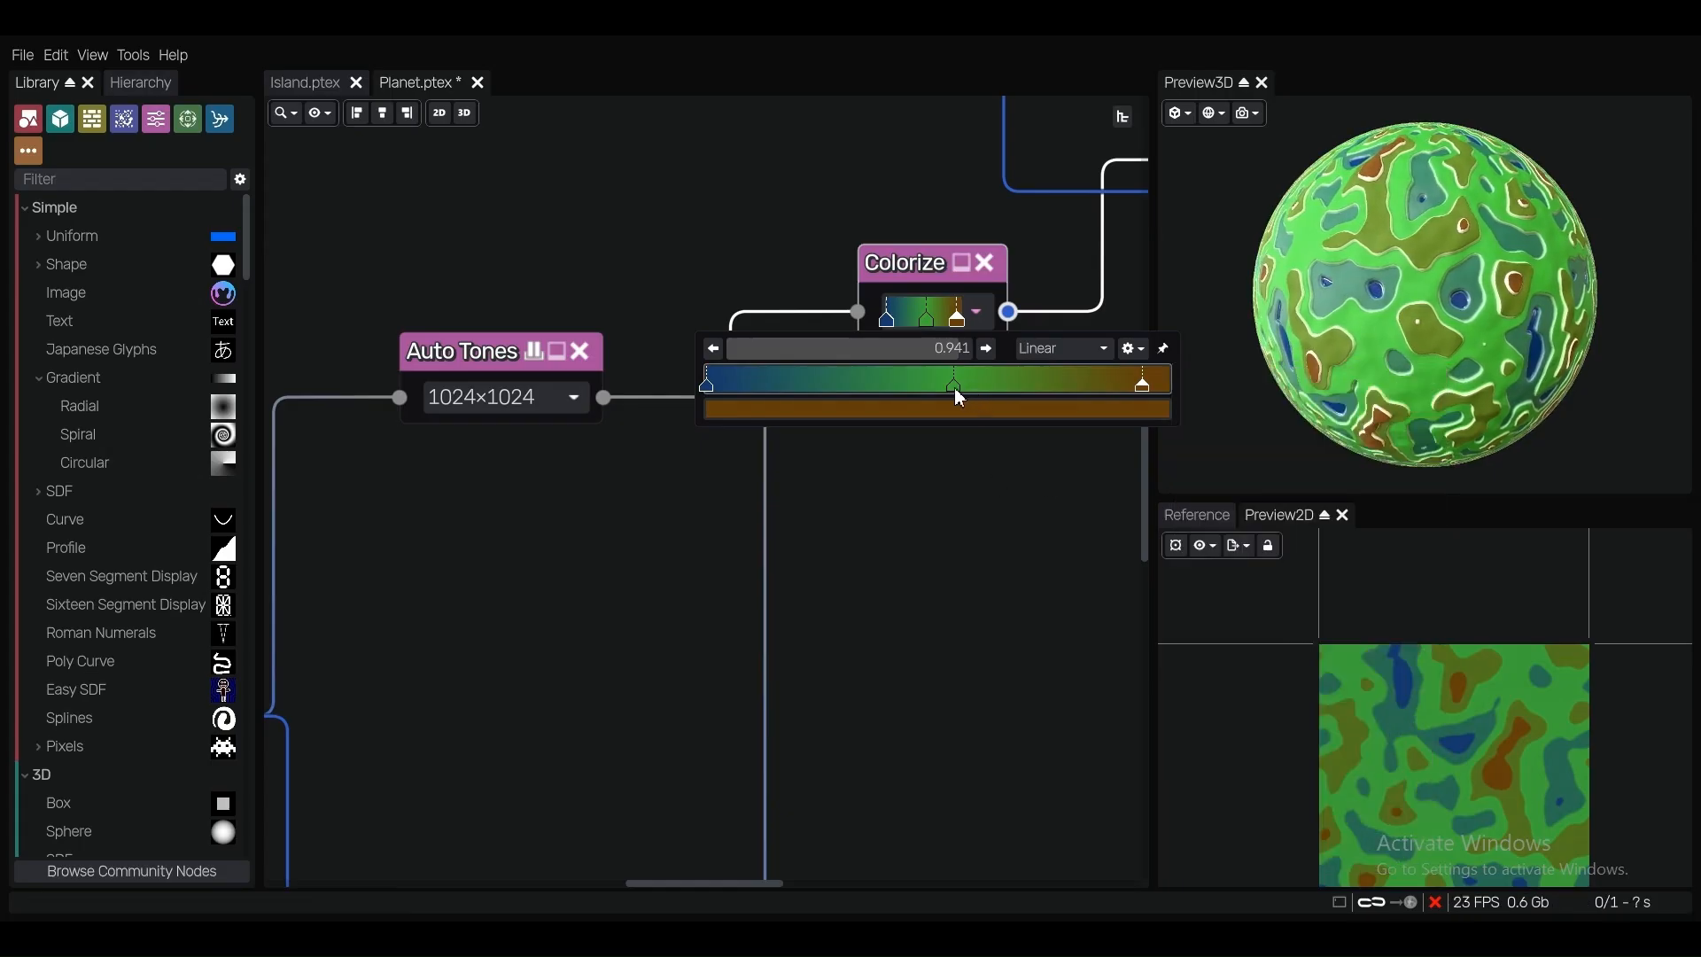
Add a stop at 0.727 between green and dark brown, give it a lighter orange-brown, and shift the green stop slightly toward blue.
{"action": "double_click", "coordinate": [1128, 387]}
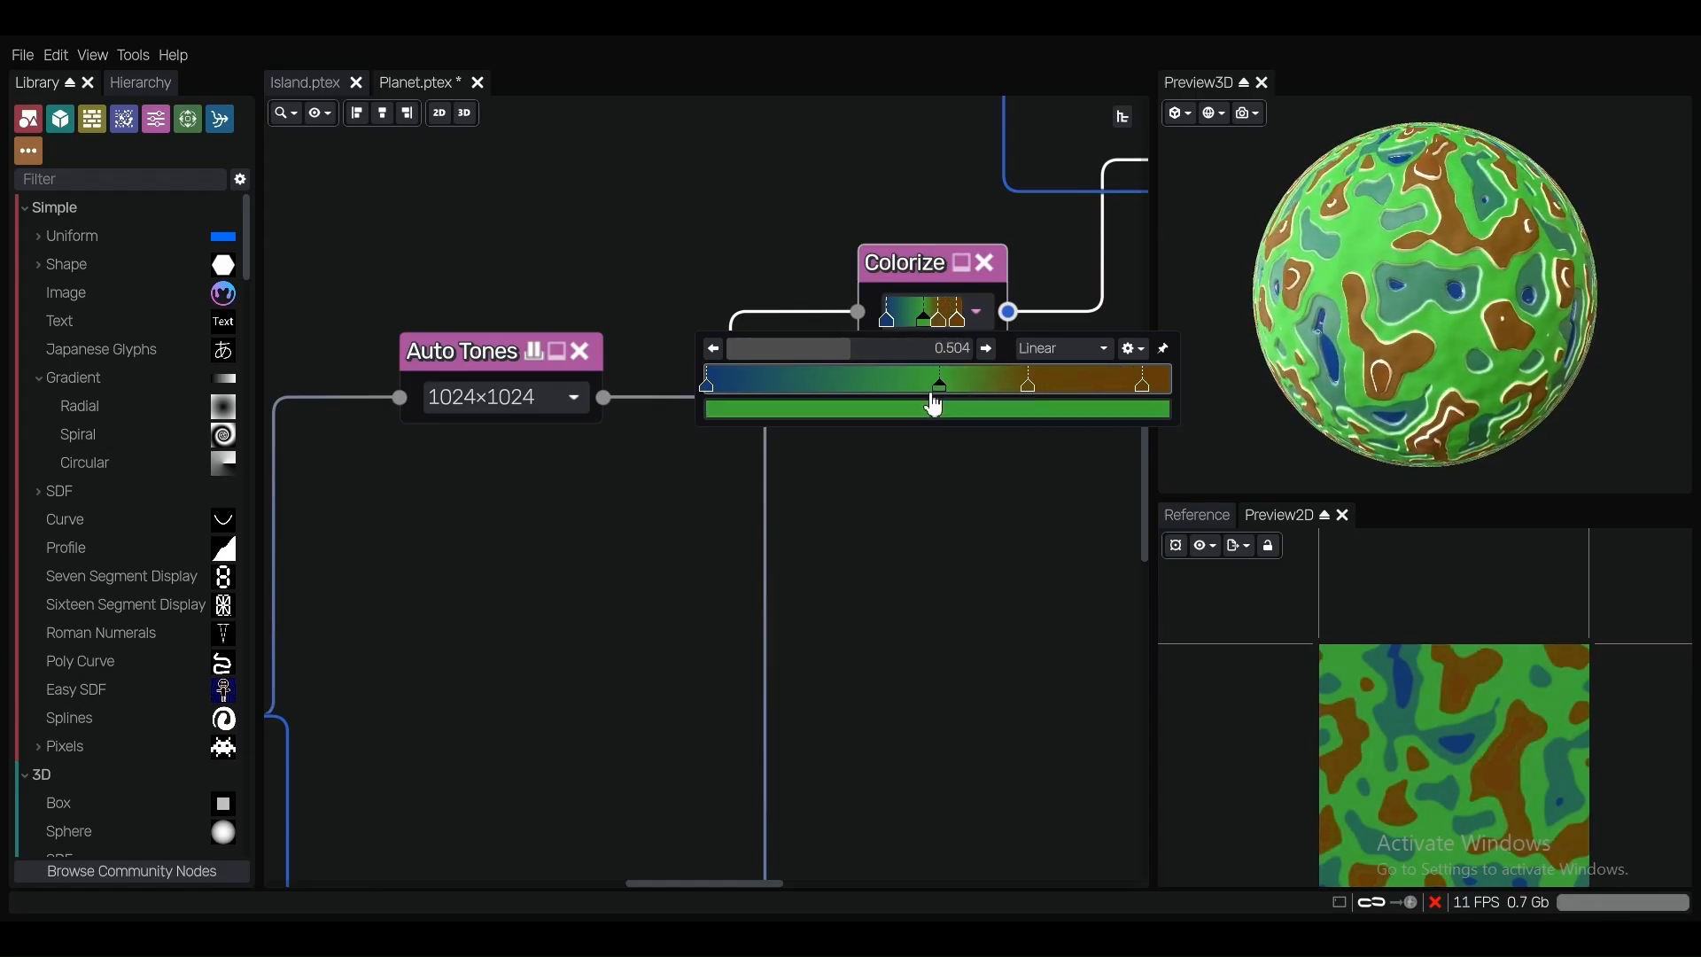
{"action": "left_click", "coordinate": [1040, 409]}
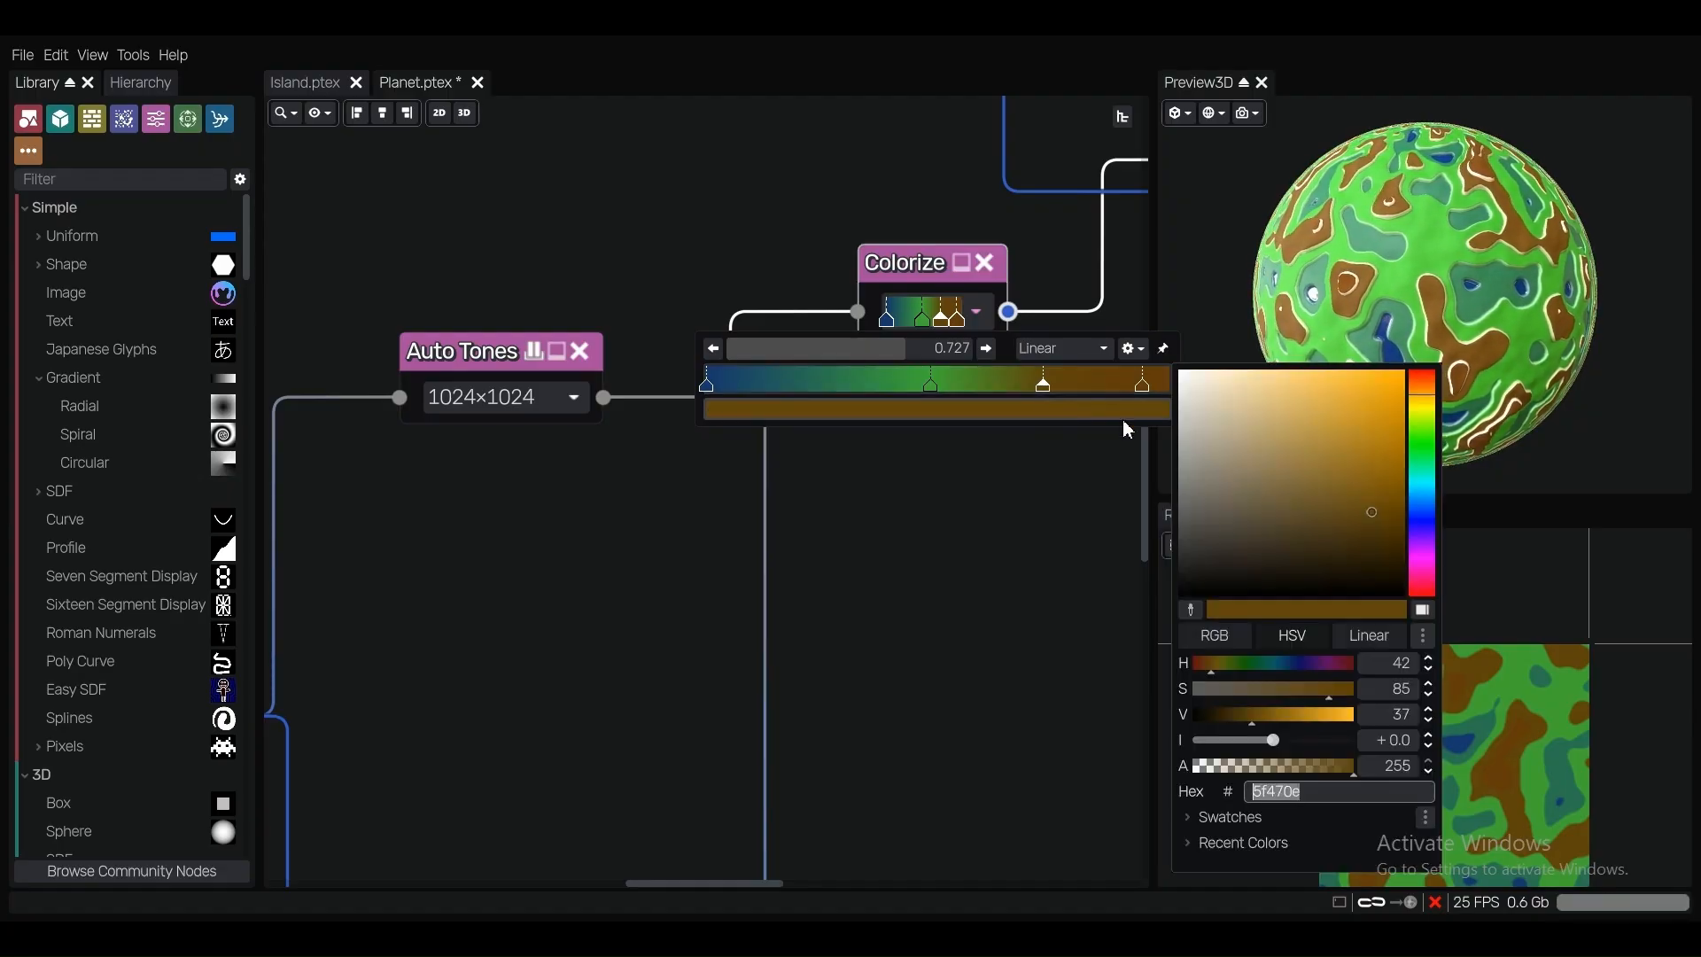
{"action": "left_click_drag", "start_coordinate": [1346, 488], "coordinate": [1330, 480]}
{"action": "left_click", "coordinate": [1022, 577]}
Set Opacity1 to 0.74 on the Multiply Blend node that mixes FBM noise into the relief, and check the planet's surface.
{"action": "scroll", "coordinate": [1022, 576], "scroll_direction": "down", "scroll_amount": 5}
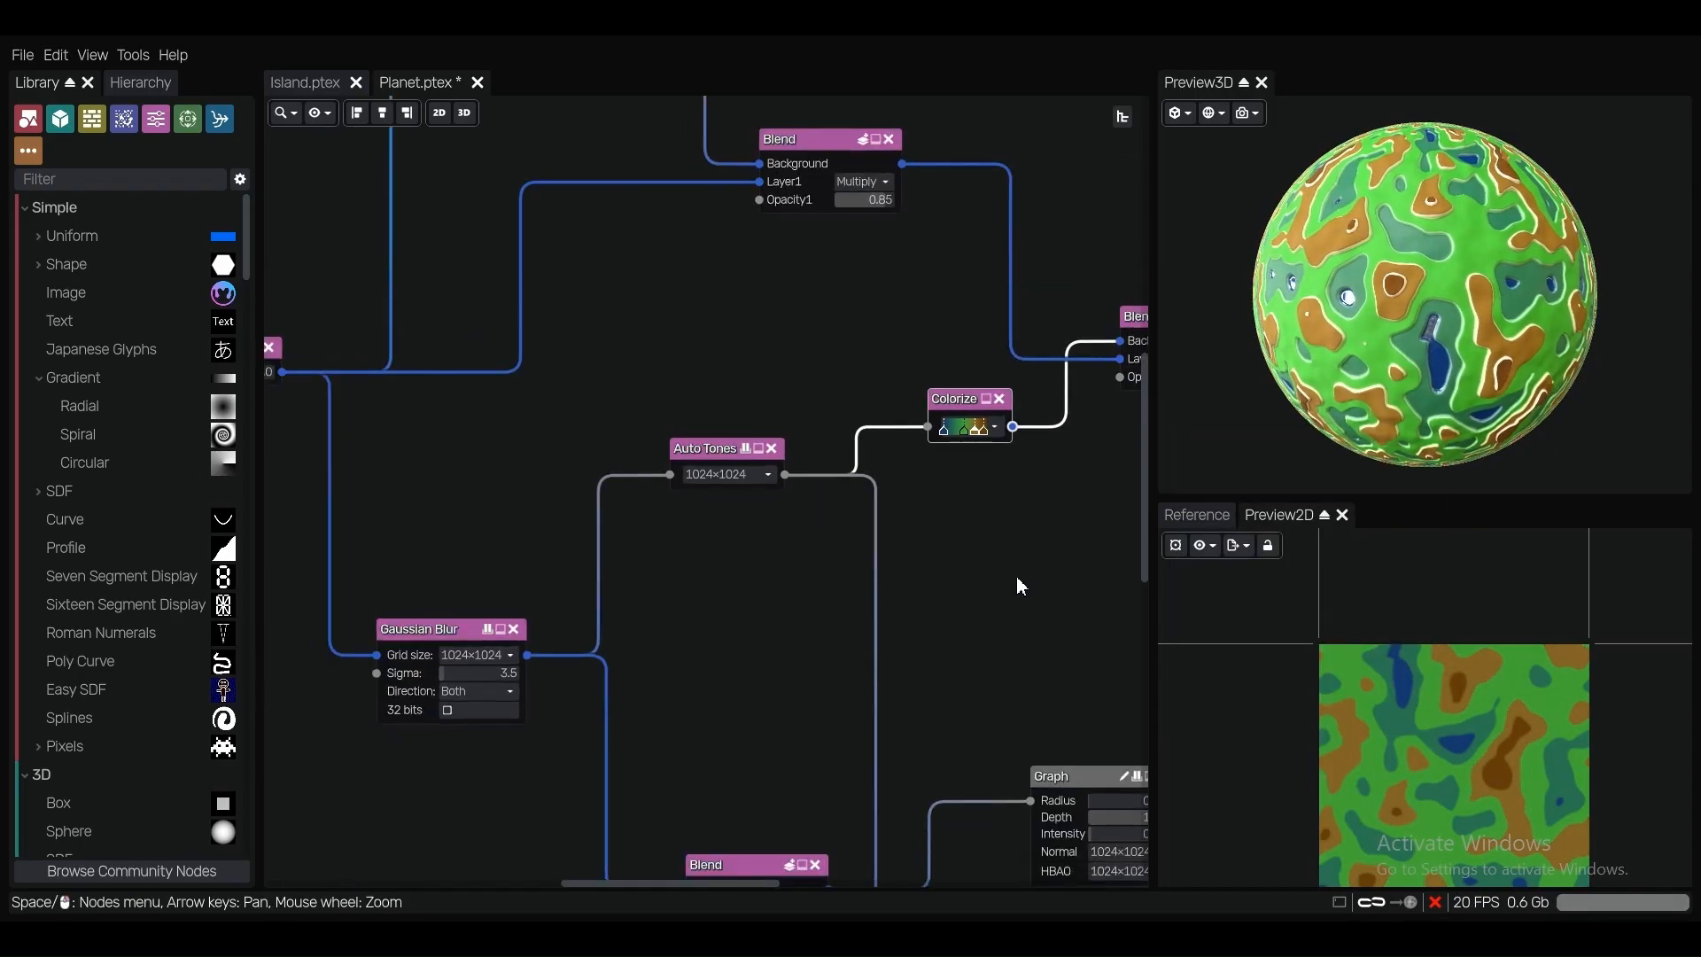
{"action": "scroll", "coordinate": [711, 454], "scroll_direction": "up", "scroll_amount": 3}
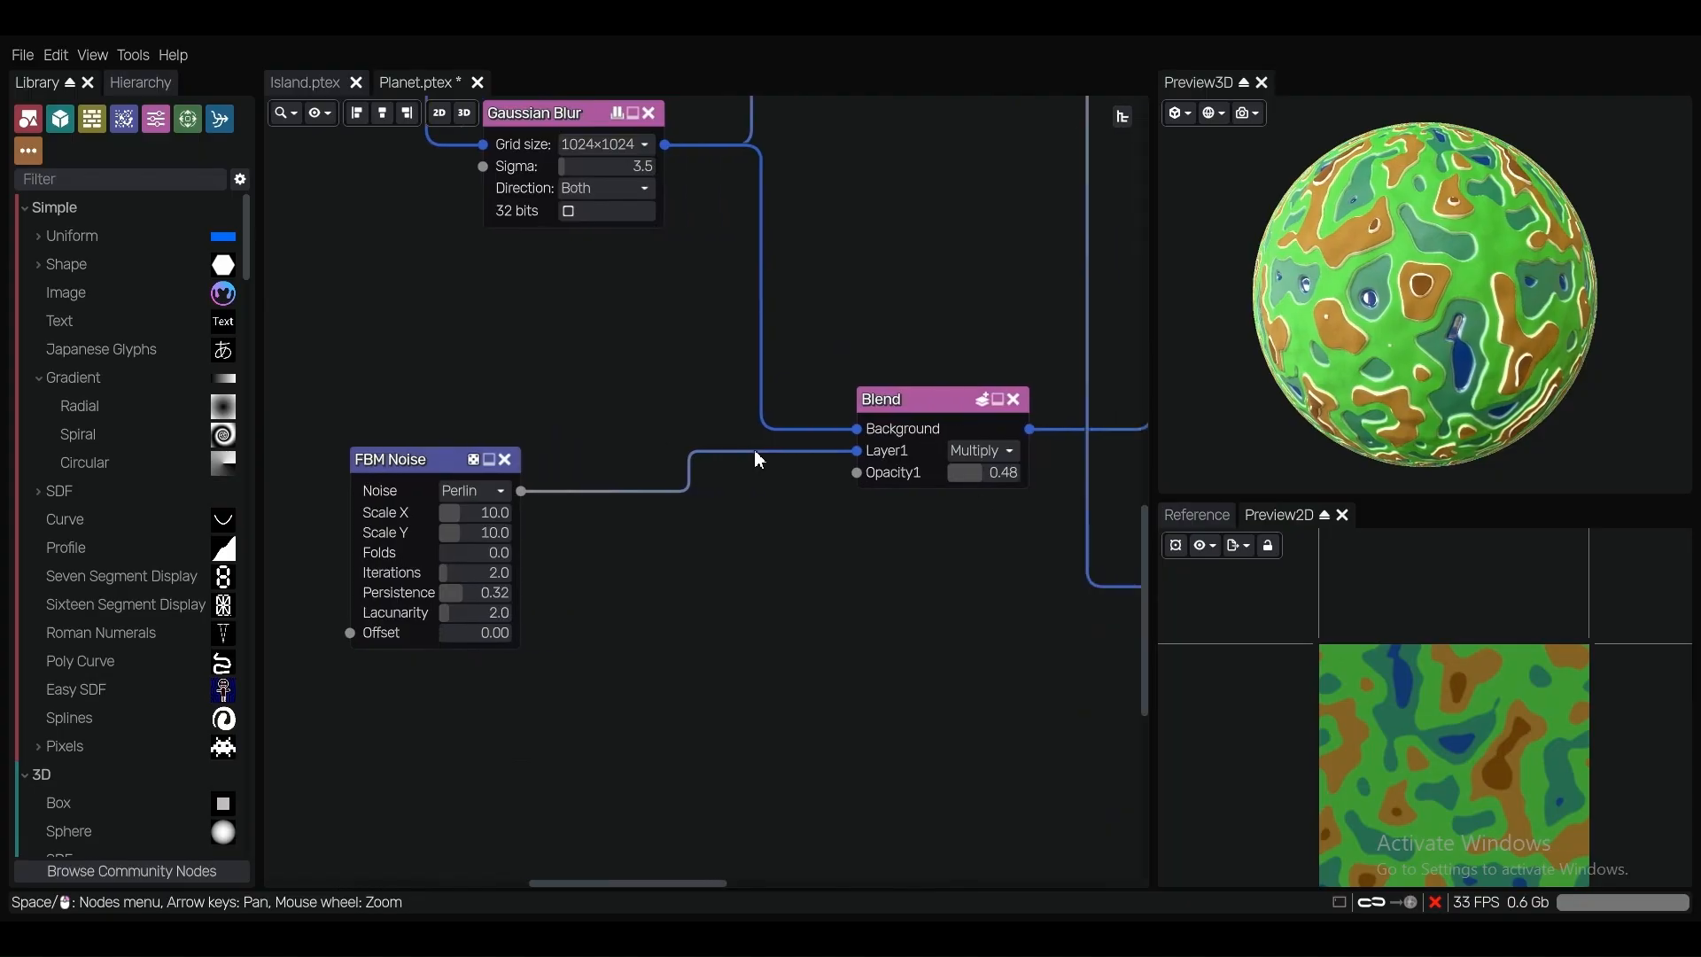
{"action": "scroll", "coordinate": [987, 461], "scroll_direction": "up", "scroll_amount": 4}
{"action": "left_click_drag", "start_coordinate": [965, 461], "coordinate": [938, 466]}
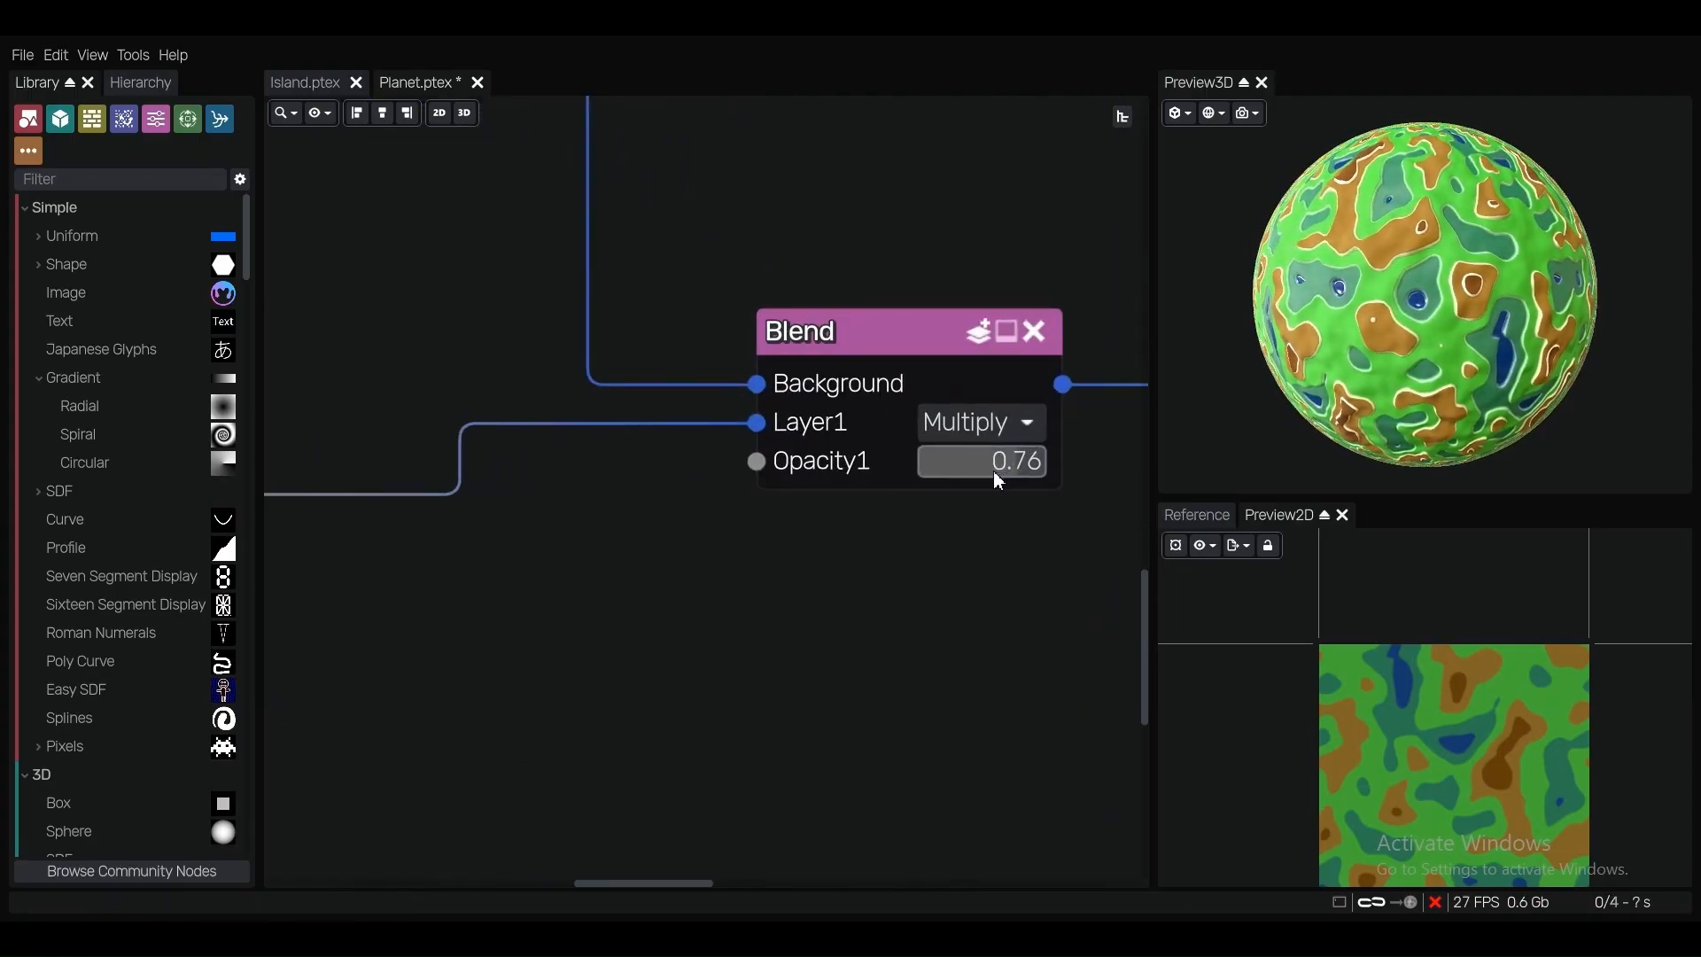
{"action": "left_click_drag", "start_coordinate": [995, 475], "coordinate": [995, 472]}
{"action": "scroll", "coordinate": [809, 554], "scroll_direction": "down", "scroll_amount": 3}
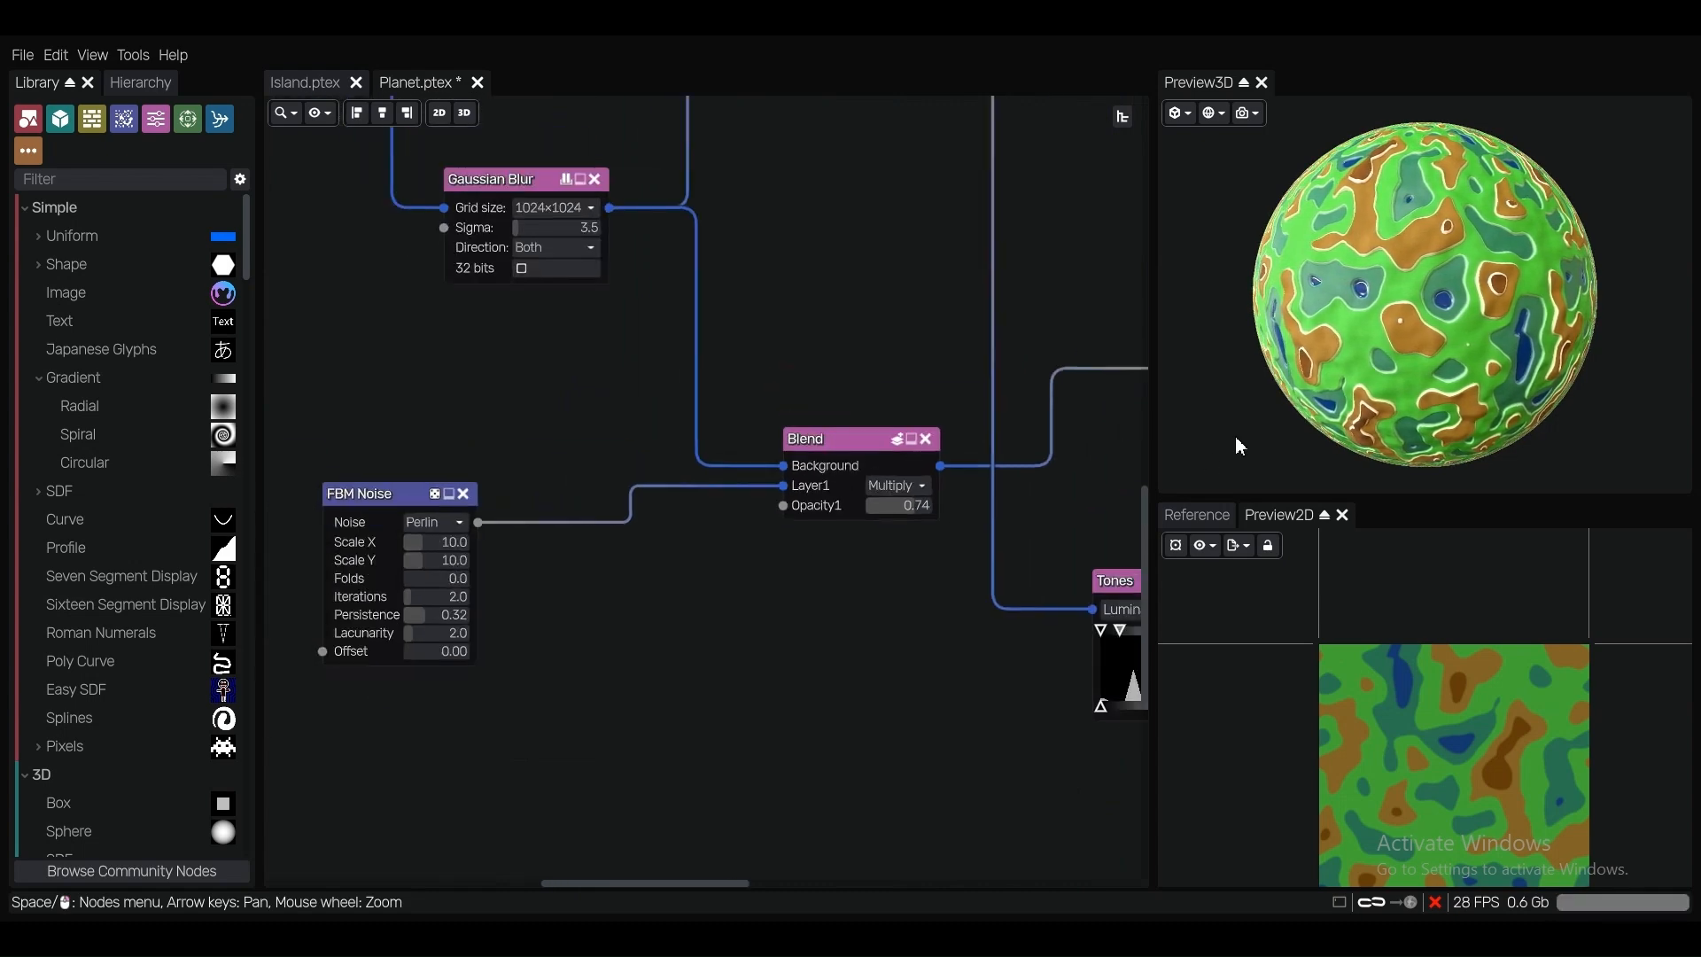
{"action": "left_click_drag", "start_coordinate": [1347, 357], "coordinate": [1368, 352]}
Try the Value noise type with Persistence 0.40 on the base terrain's FBM Noise node.
{"action": "scroll", "coordinate": [961, 395], "scroll_direction": "down", "scroll_amount": 4}
{"action": "middle_click_drag", "start_coordinate": [866, 416], "coordinate": [1142, 469]}
{"action": "scroll", "coordinate": [767, 276], "scroll_direction": "up", "scroll_amount": 3}
{"action": "scroll", "coordinate": [762, 278], "scroll_direction": "up", "scroll_amount": 4}
{"action": "middle_click_drag", "start_coordinate": [730, 370], "coordinate": [975, 360]}
{"action": "scroll", "coordinate": [964, 363], "scroll_direction": "up", "scroll_amount": 5}
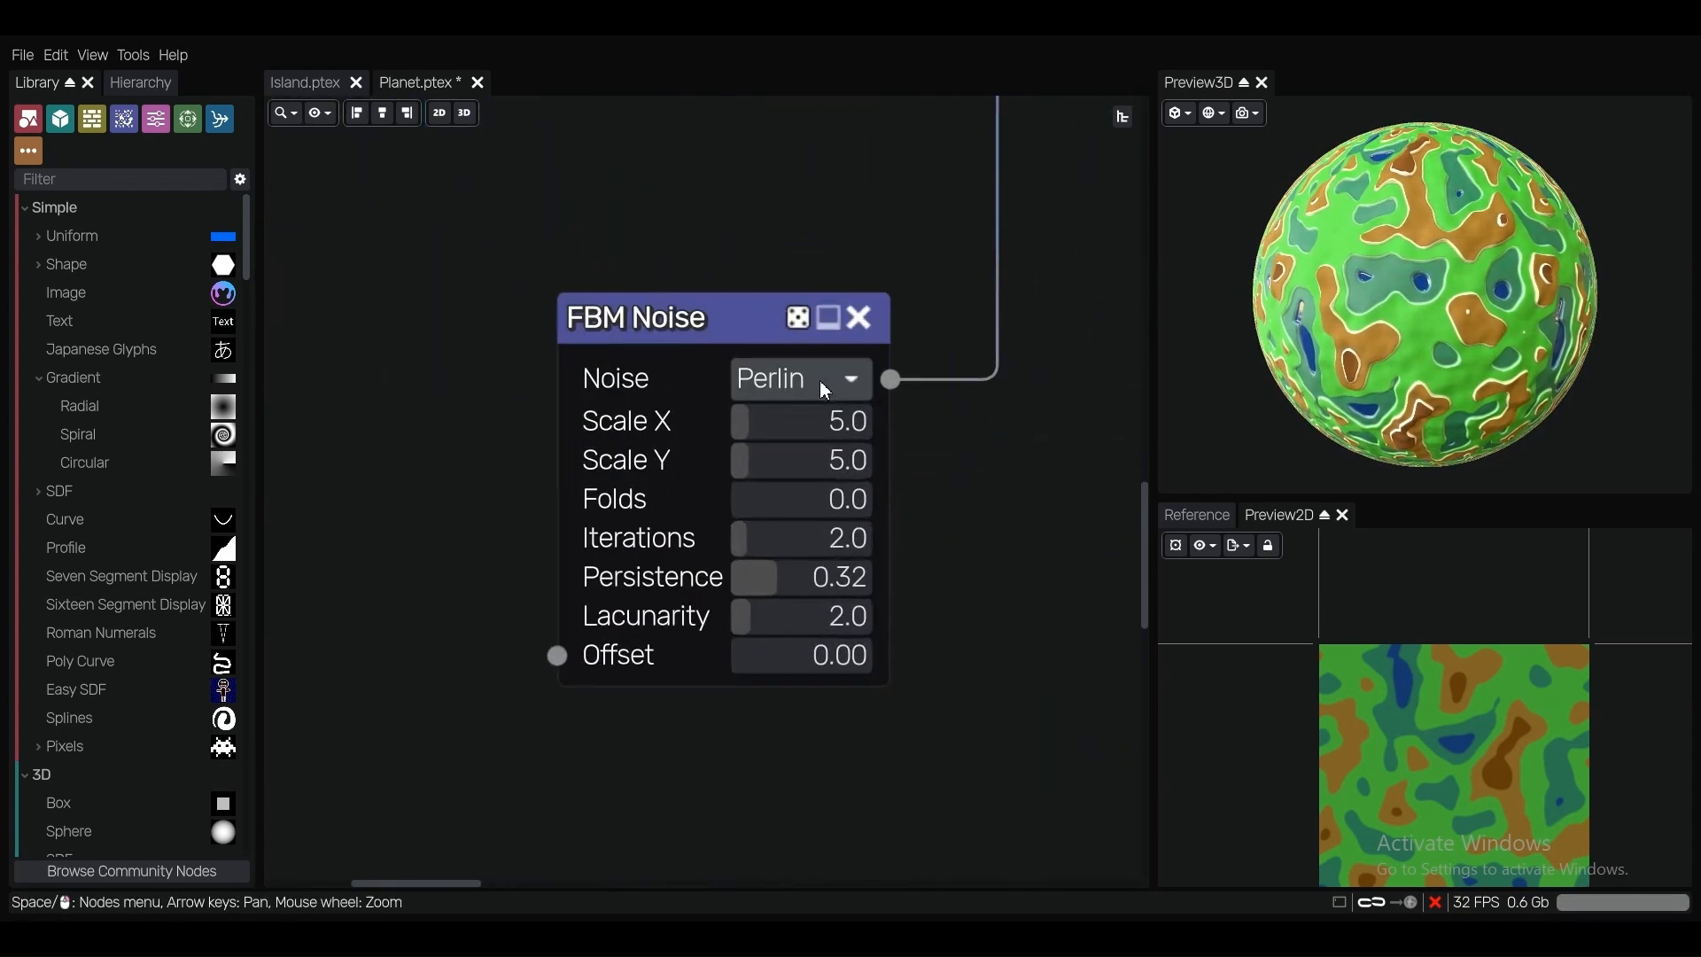
{"action": "left_click", "coordinate": [825, 386]}
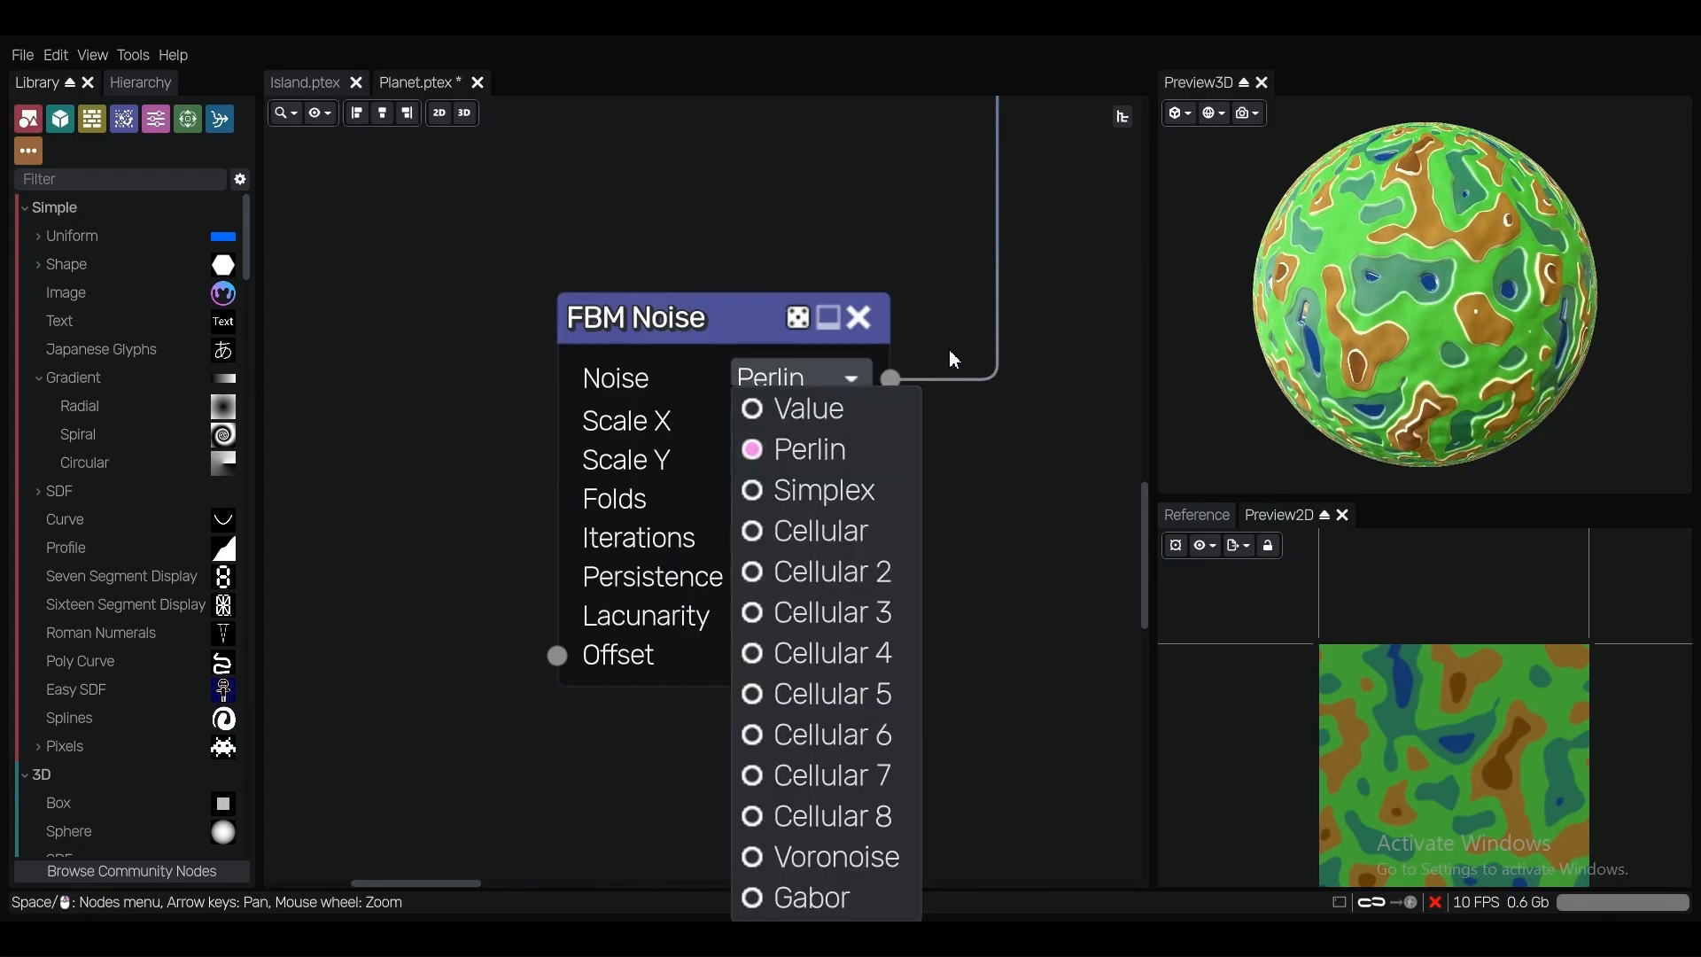
{"action": "left_click", "coordinate": [822, 412]}
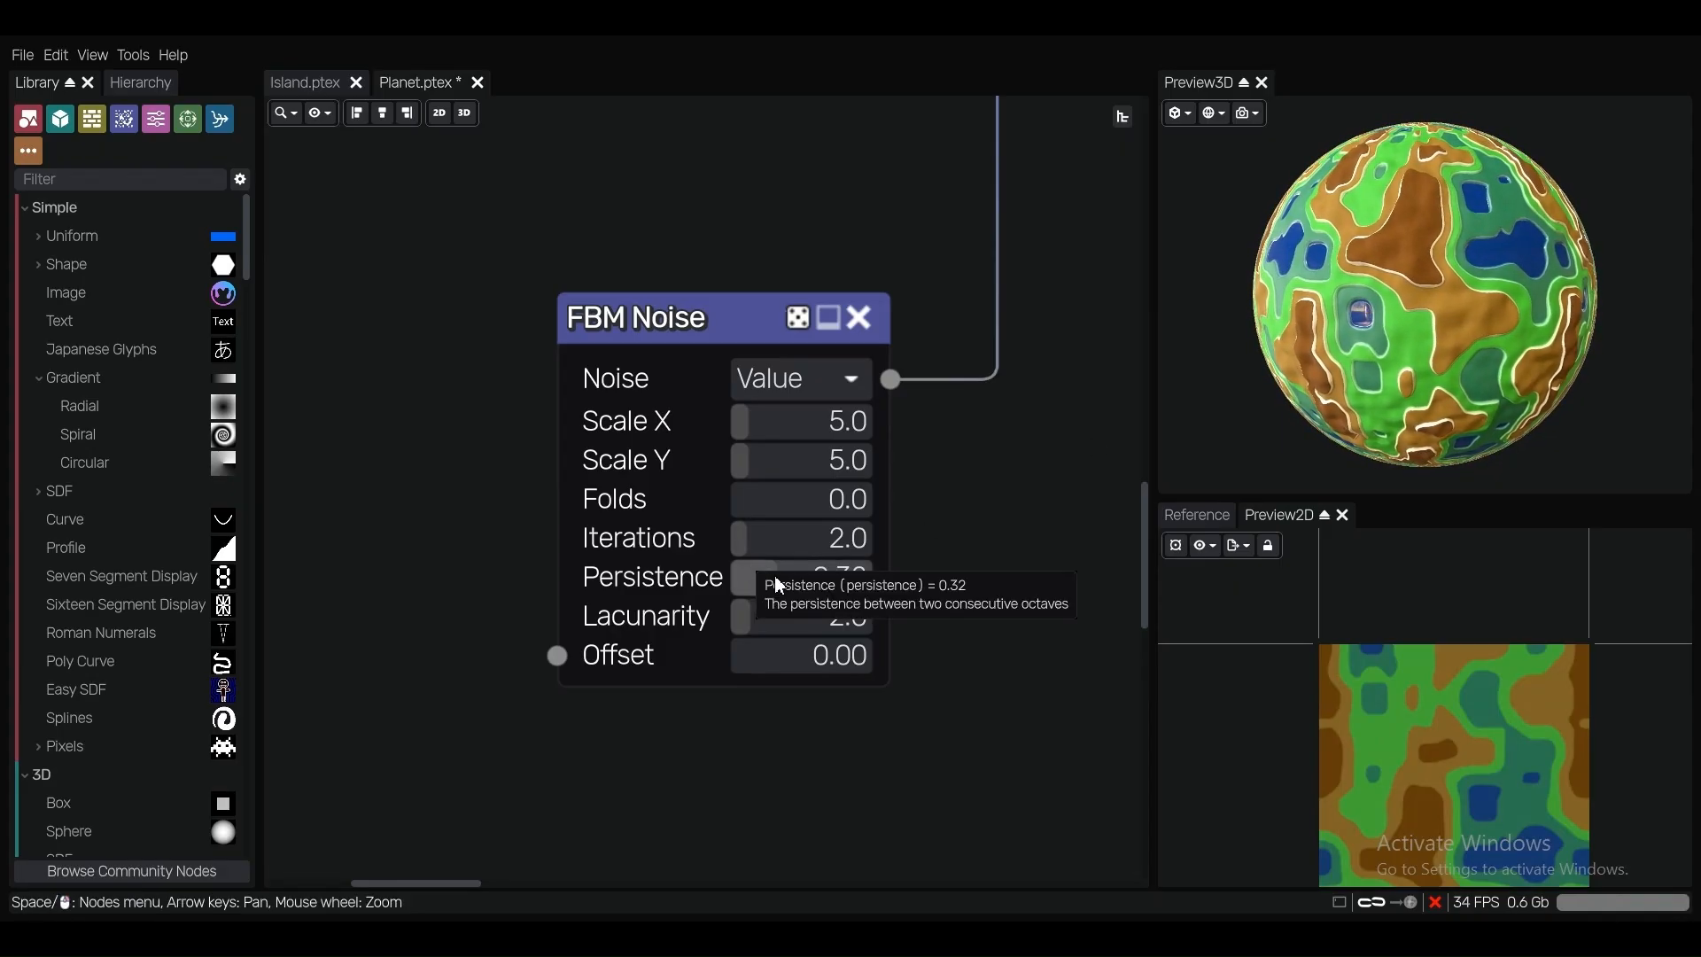
{"action": "left_click_drag", "start_coordinate": [759, 578], "coordinate": [787, 577]}
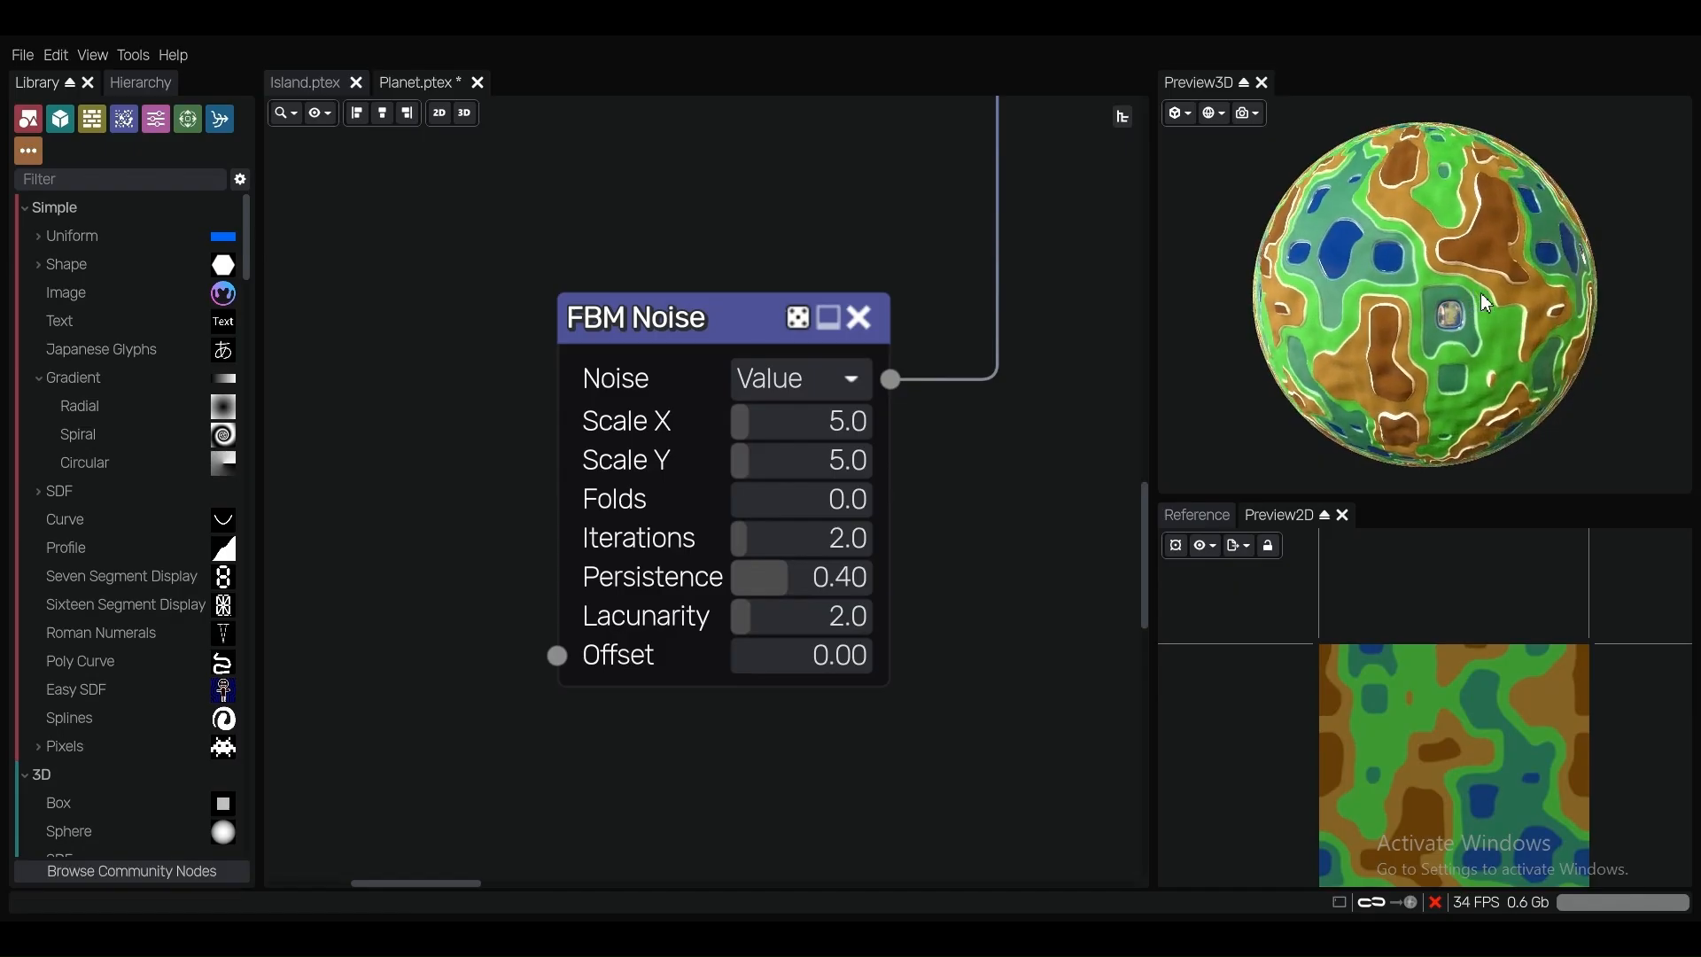
Try the Voronoise noise type on the terrain's FBM Noise node with Scale X and Scale Y at 6.0.
{"action": "left_click", "coordinate": [797, 379]}
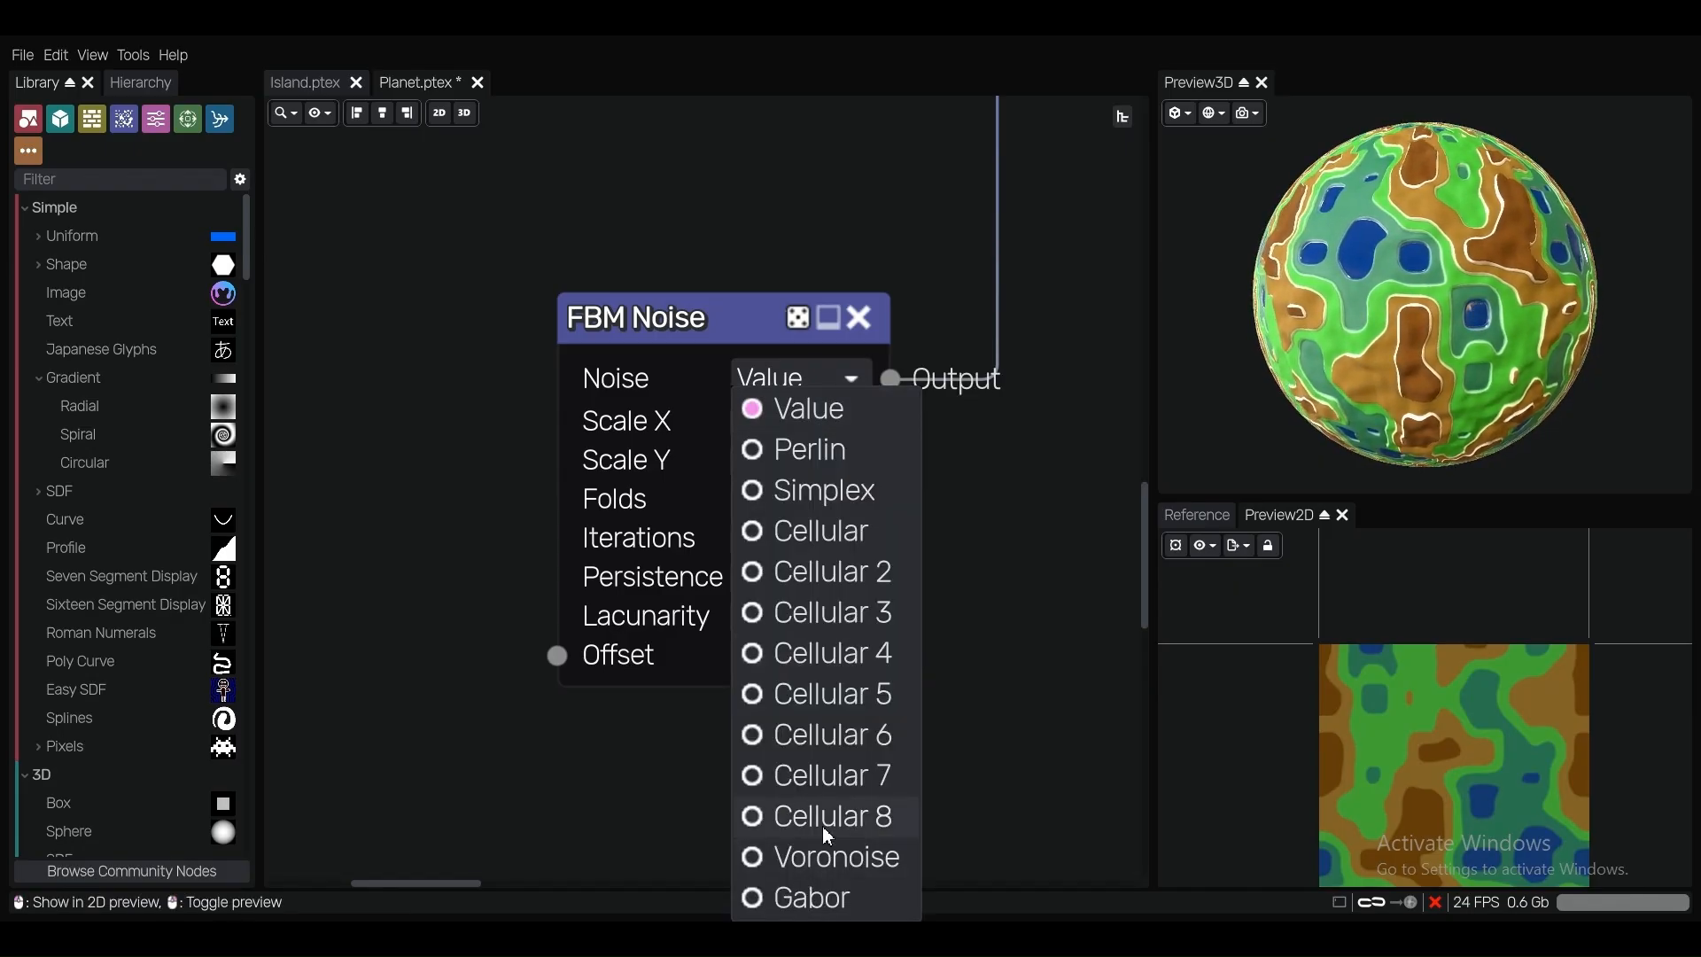
{"action": "left_click", "coordinate": [1298, 310]}
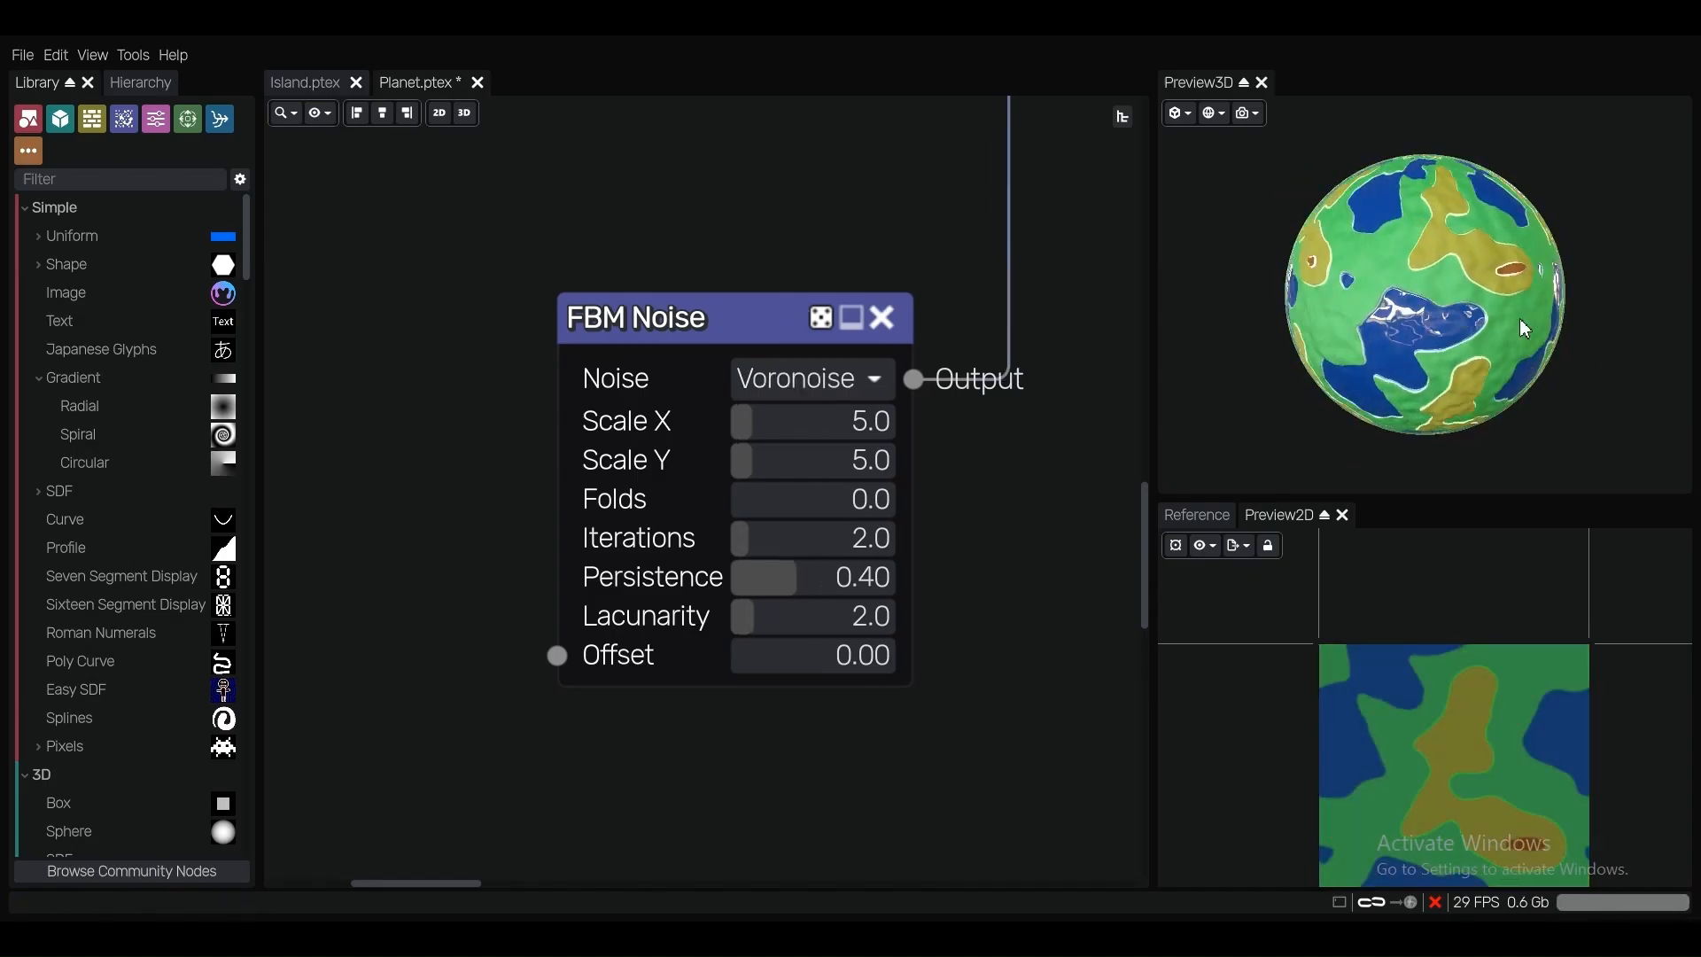
{"action": "scroll", "coordinate": [1405, 293], "scroll_direction": "up", "scroll_amount": 2}
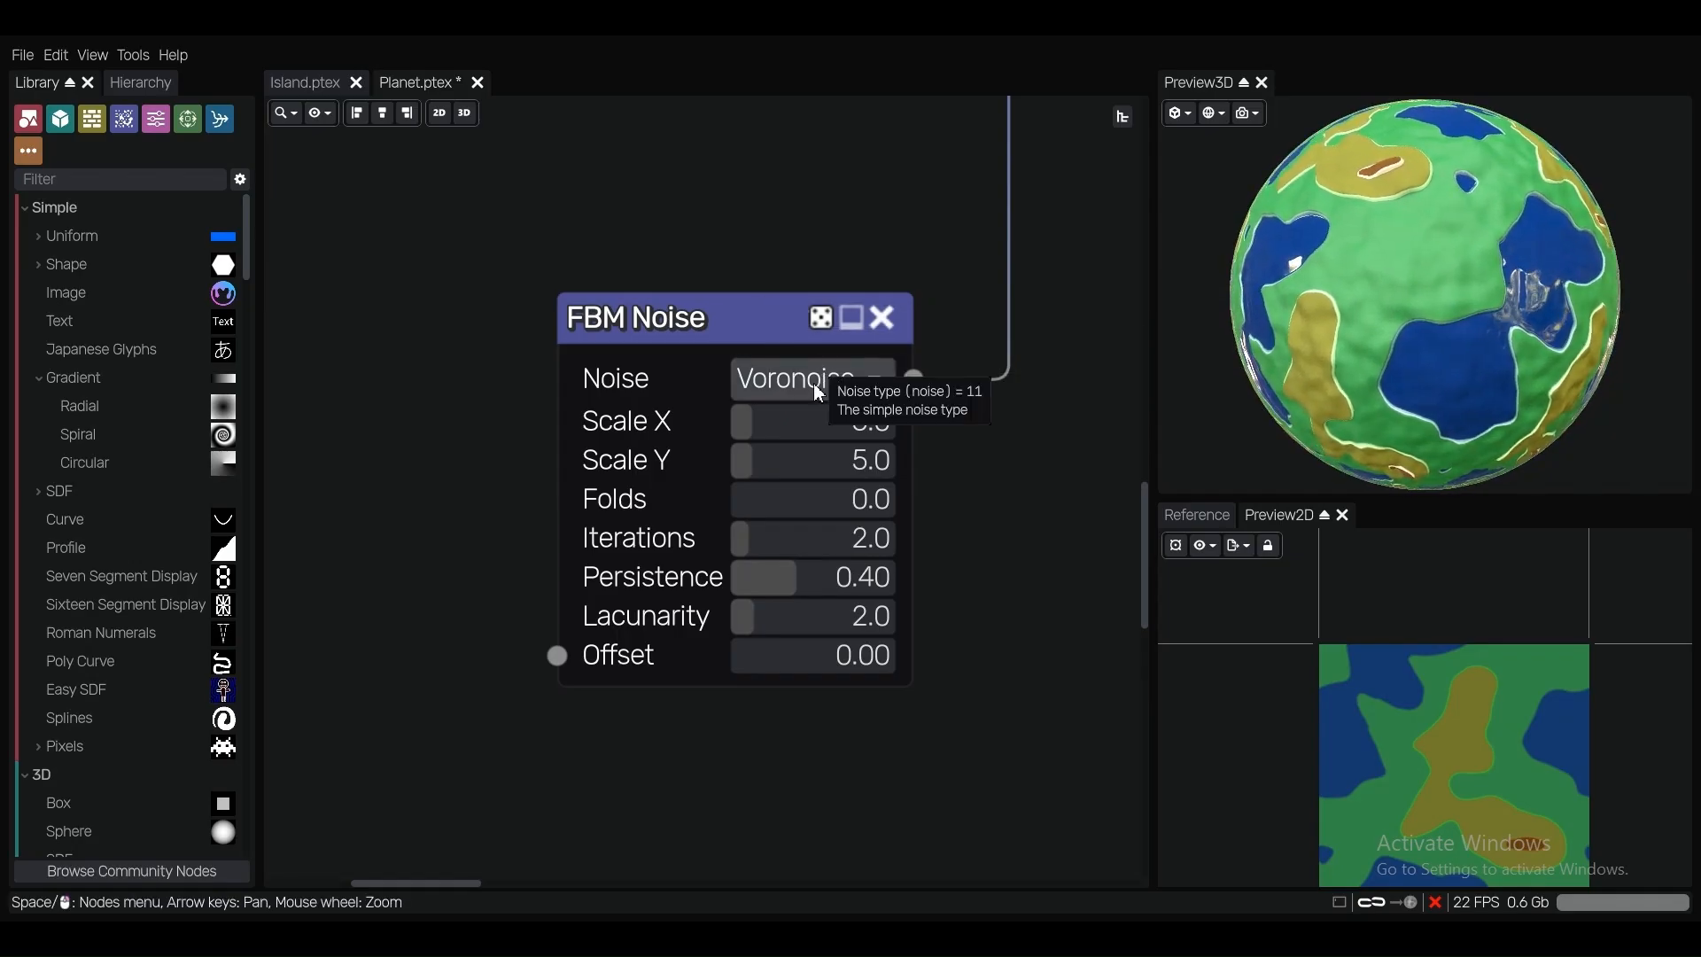
{"action": "left_click_drag", "start_coordinate": [754, 421], "coordinate": [763, 450]}
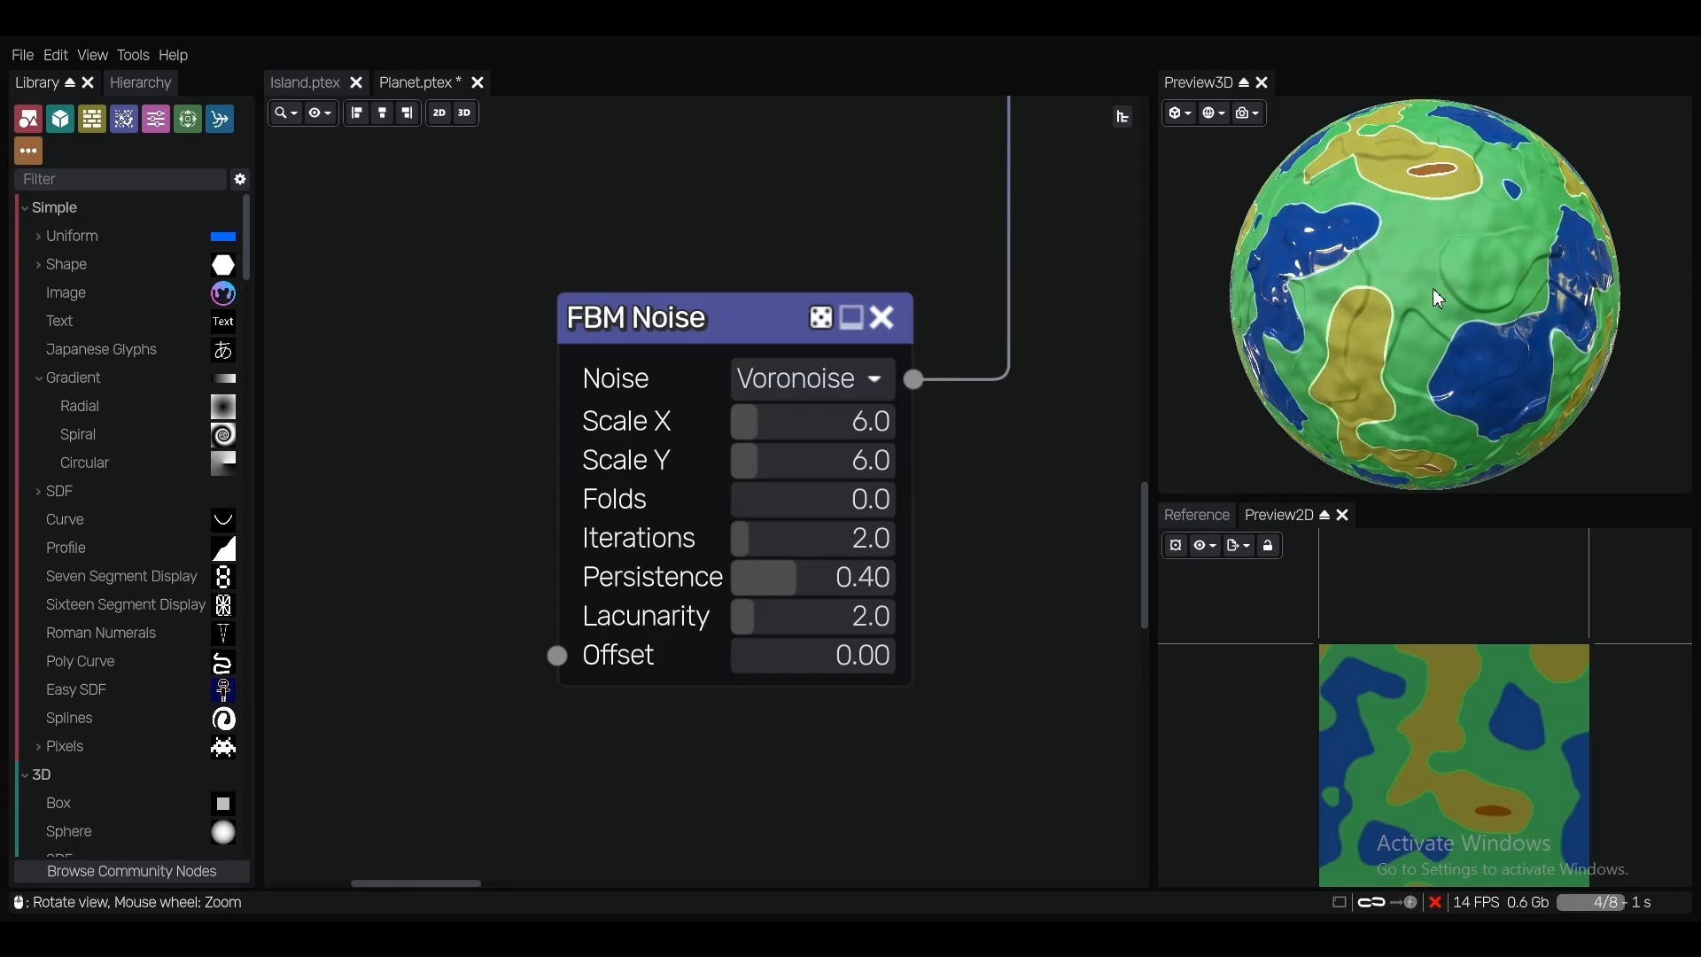
Switch the terrain's FBM Noise back to Perlin, with Persistence 0.31, Scale X 5.0 and Scale Y 4.0.
{"action": "left_click", "coordinate": [803, 383]}
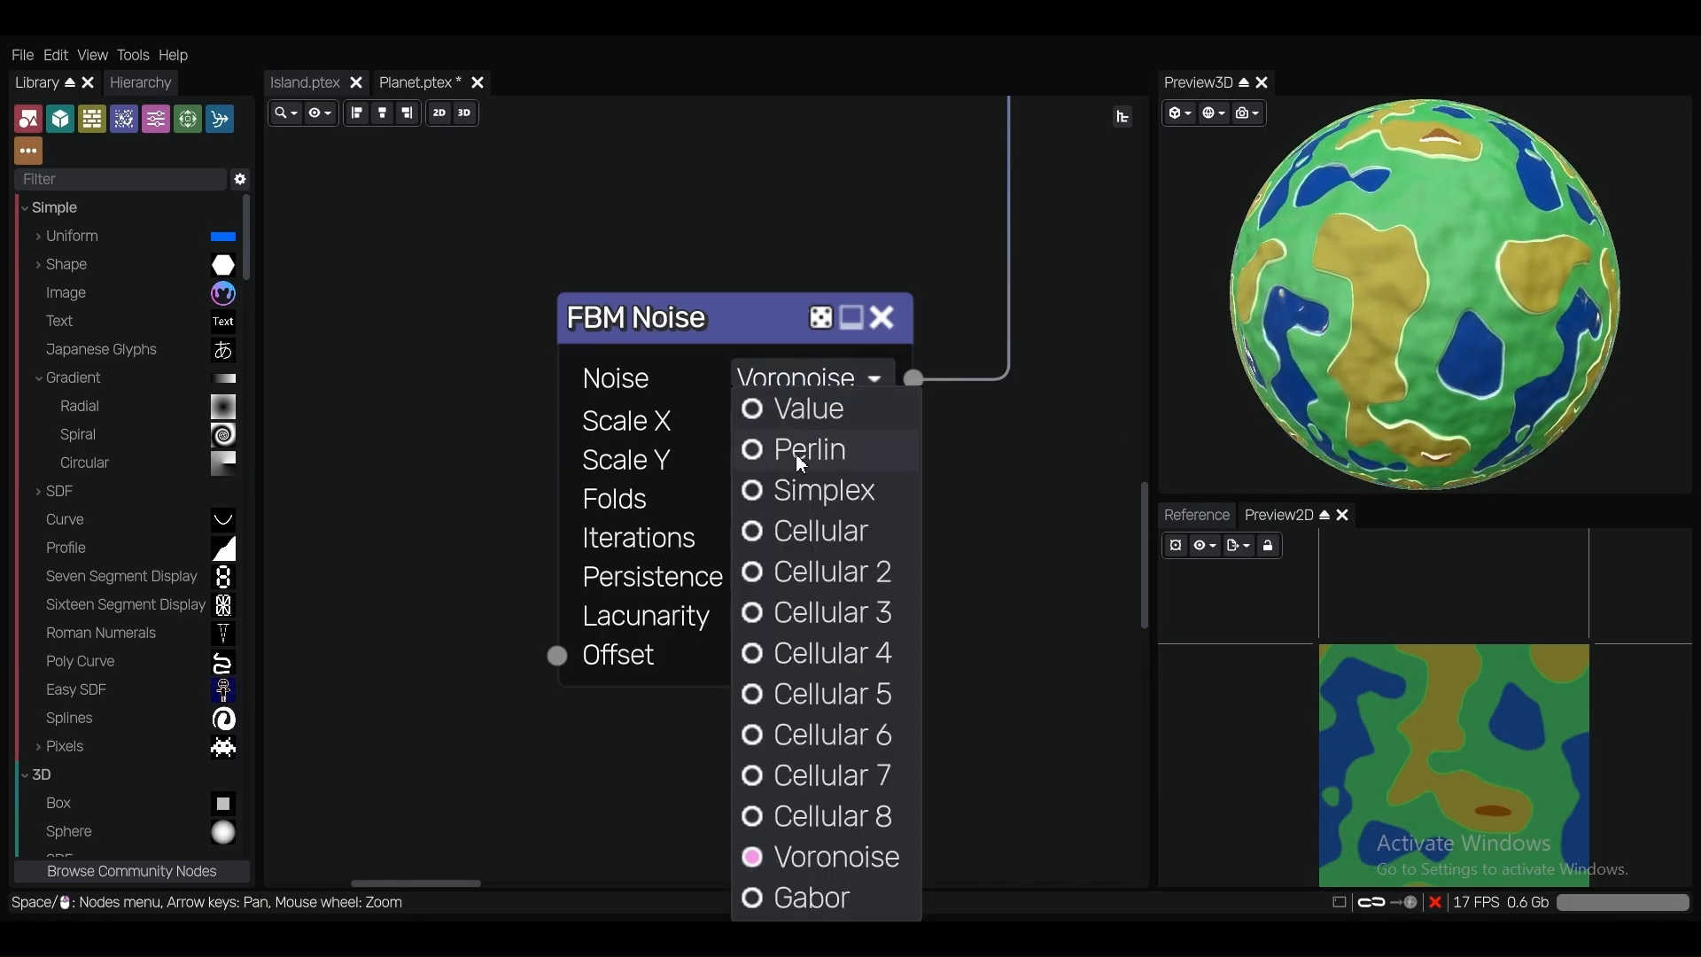
{"action": "left_click", "coordinate": [799, 452]}
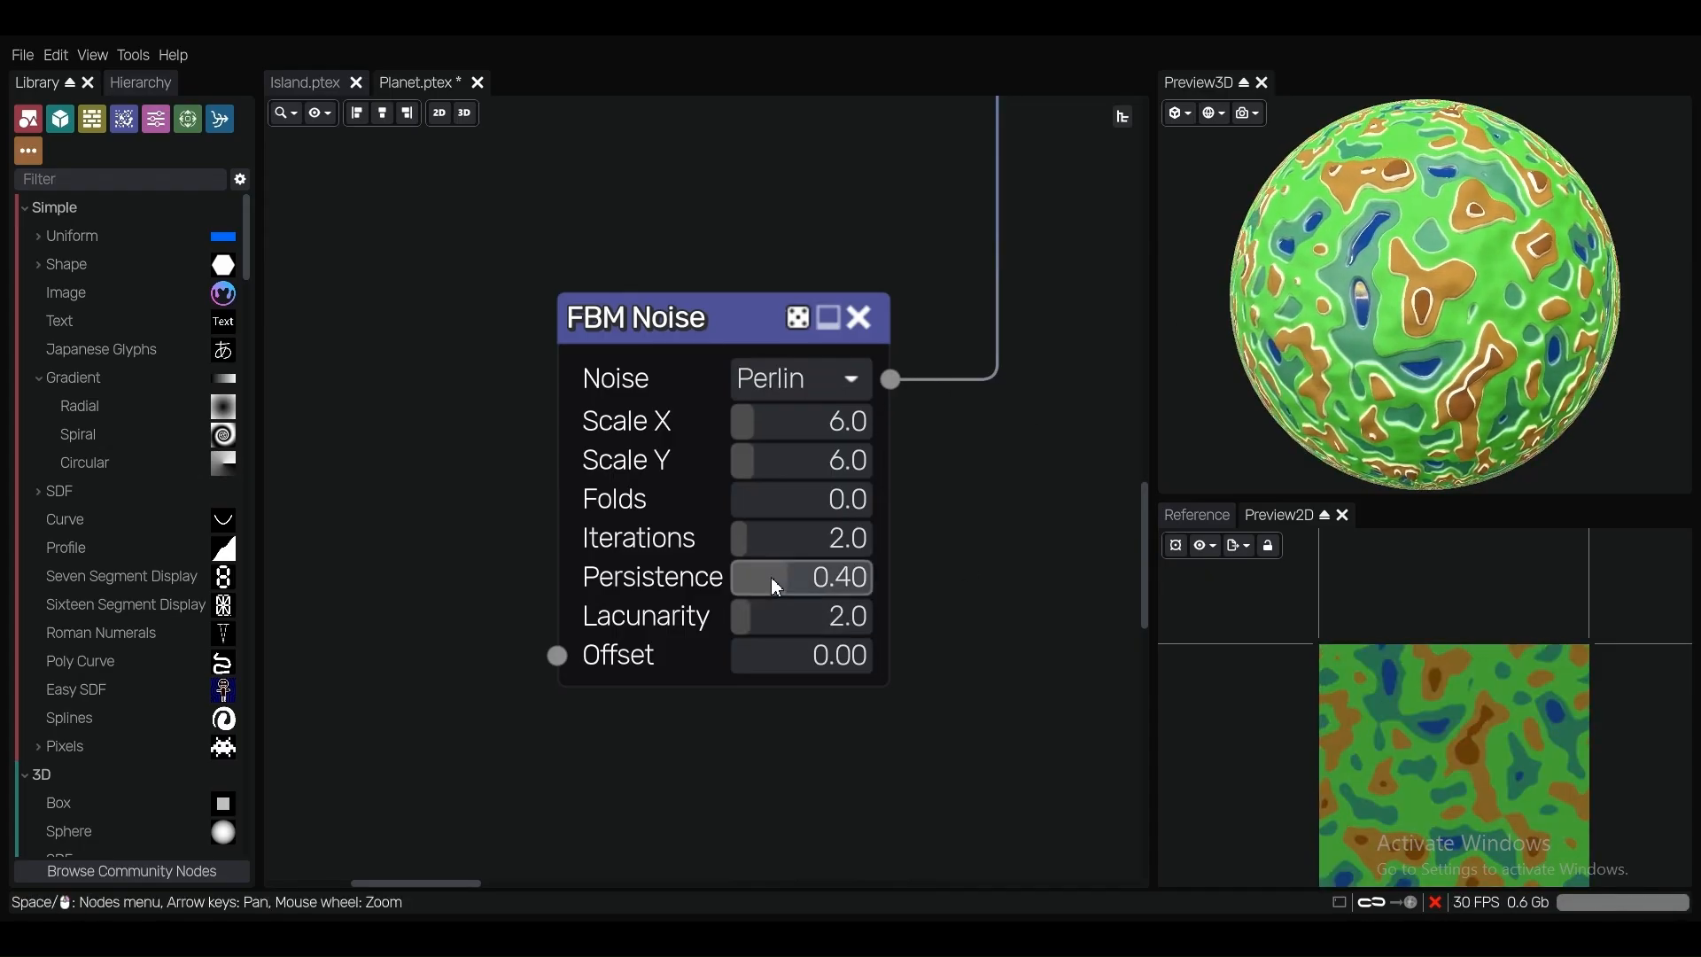
{"action": "left_click_drag", "start_coordinate": [771, 577], "coordinate": [762, 579]}
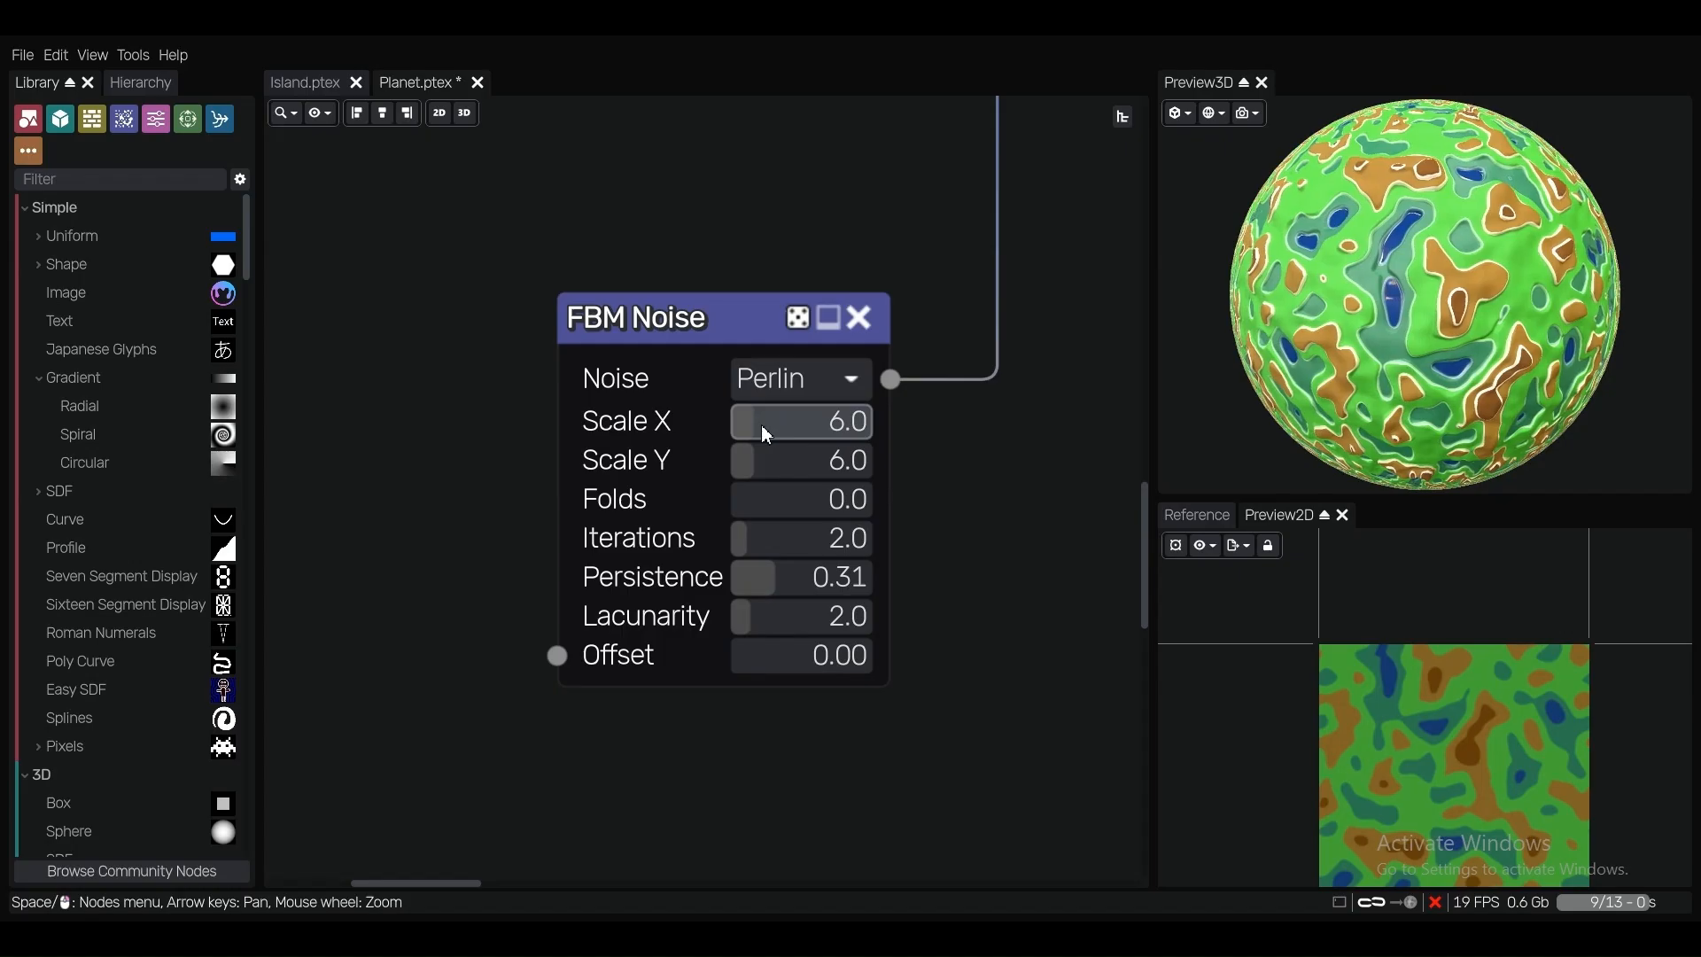
{"action": "scroll", "coordinate": [762, 423], "scroll_direction": "down", "scroll_amount": 1}
{"action": "scroll", "coordinate": [756, 452], "scroll_direction": "down", "scroll_amount": 2}
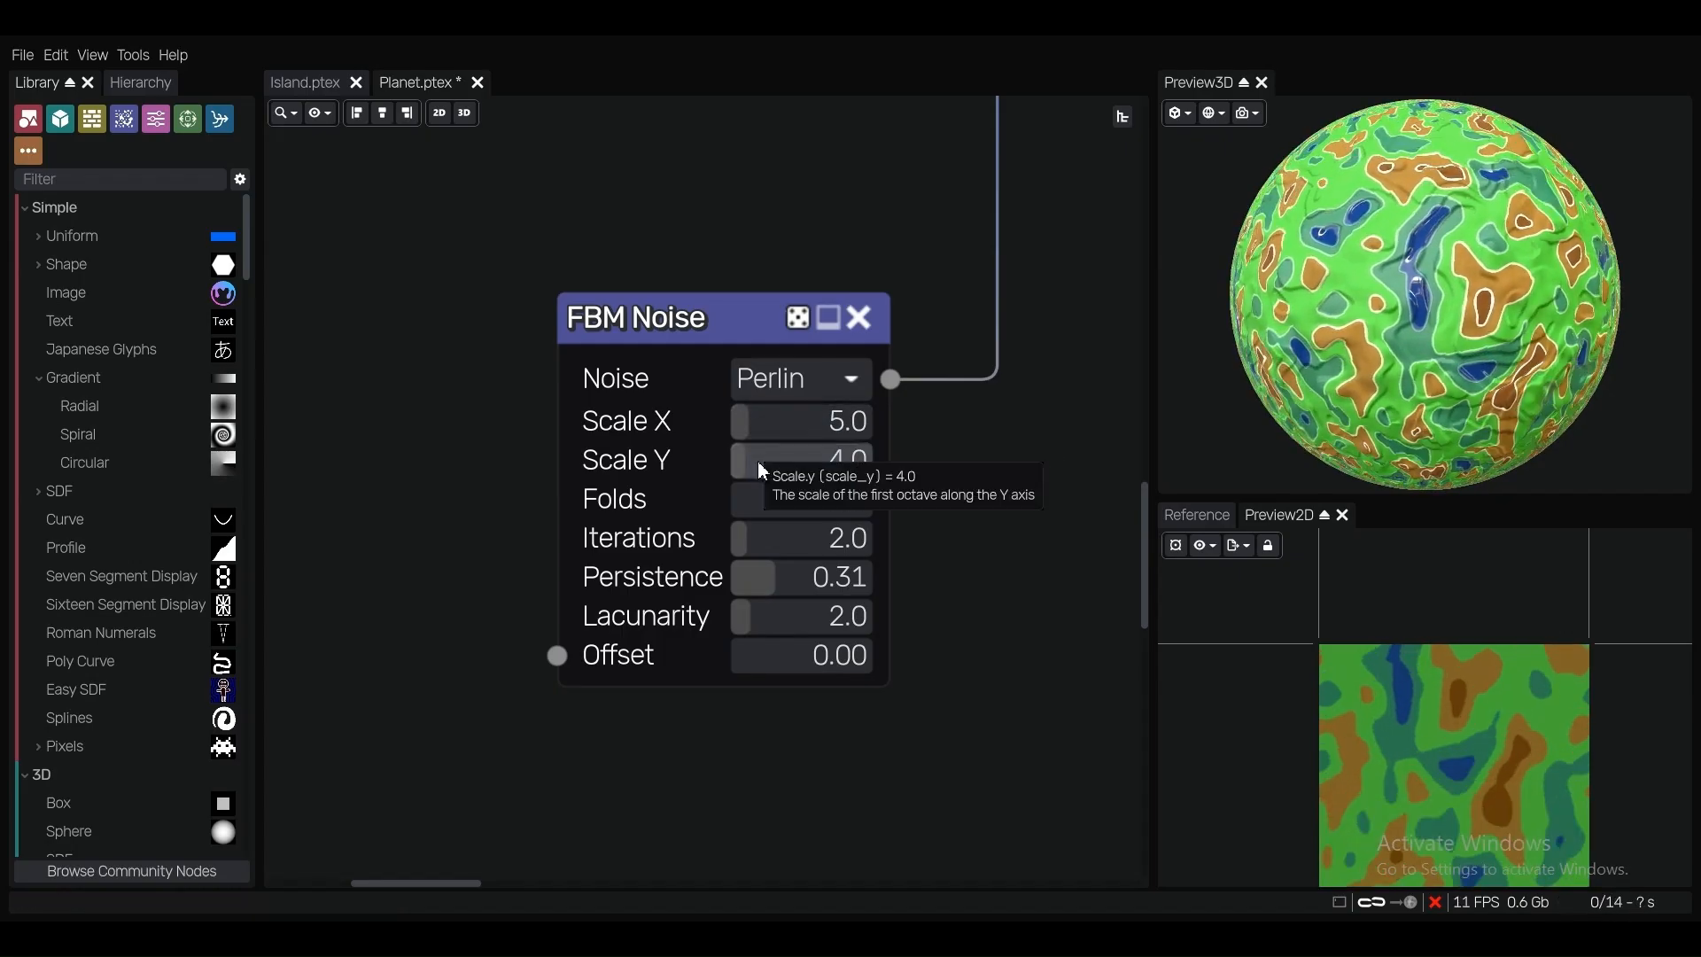
Try 5.0 and 3.0 for both Scale X and Scale Y on the terrain's FBM Noise, settling on 4.0 for both.
{"action": "scroll", "coordinate": [760, 463], "scroll_direction": "up", "scroll_amount": 1}
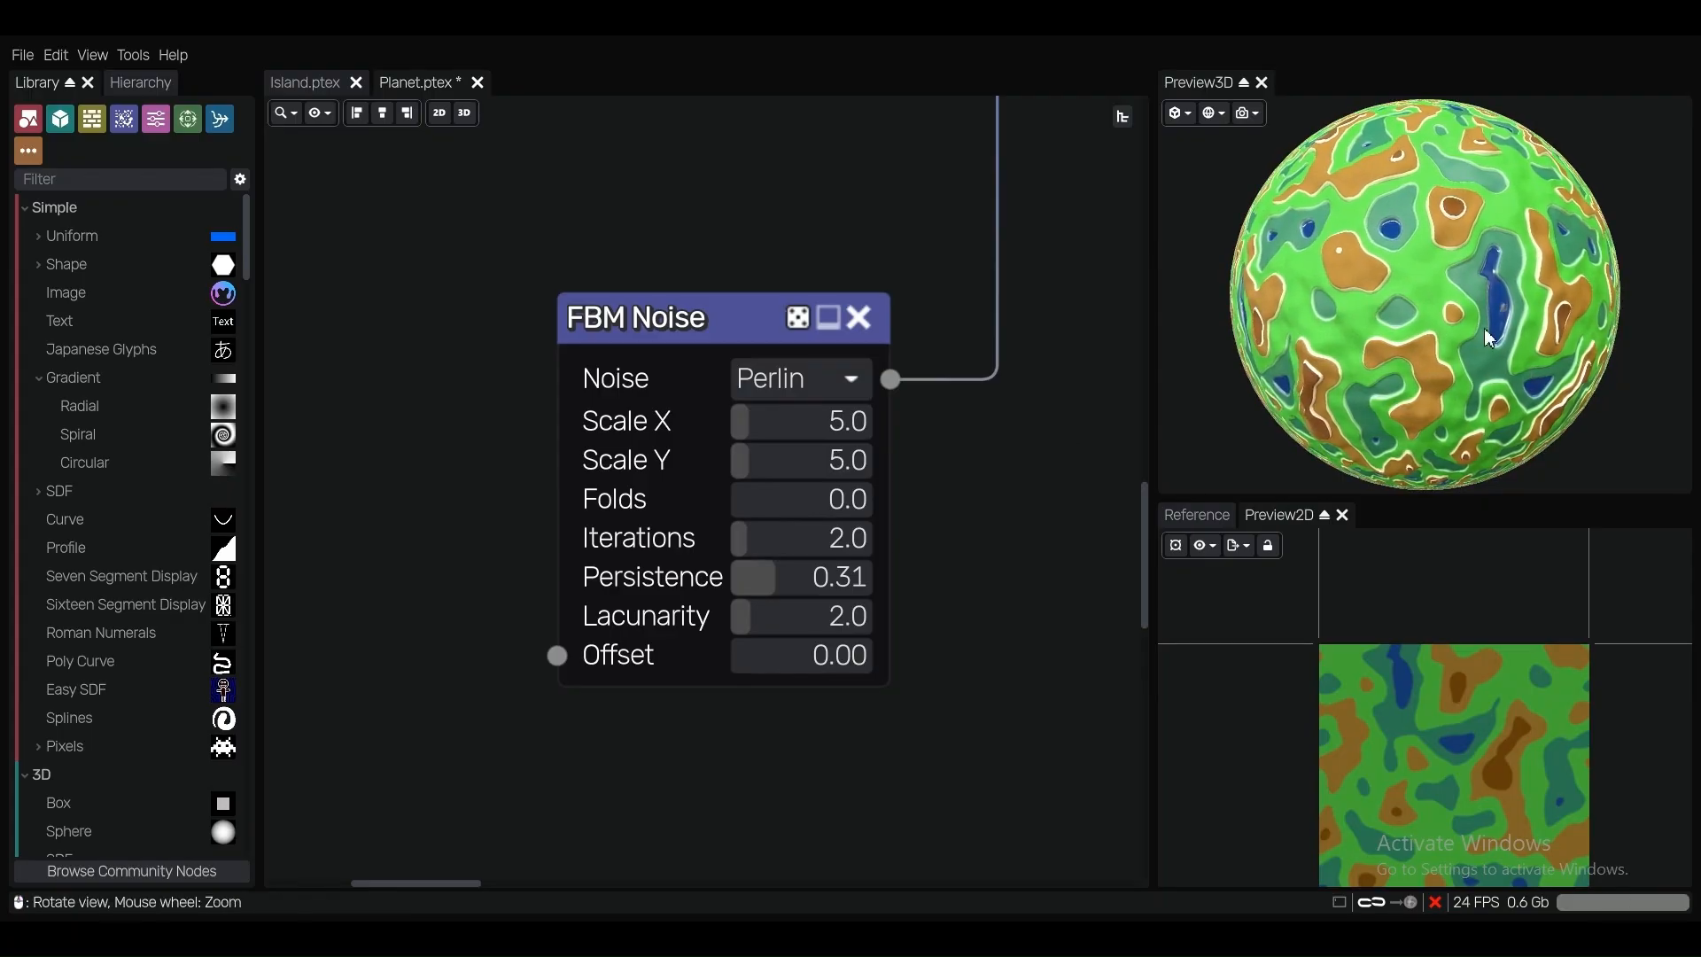
{"action": "scroll", "coordinate": [1485, 327], "scroll_direction": "down", "scroll_amount": 2}
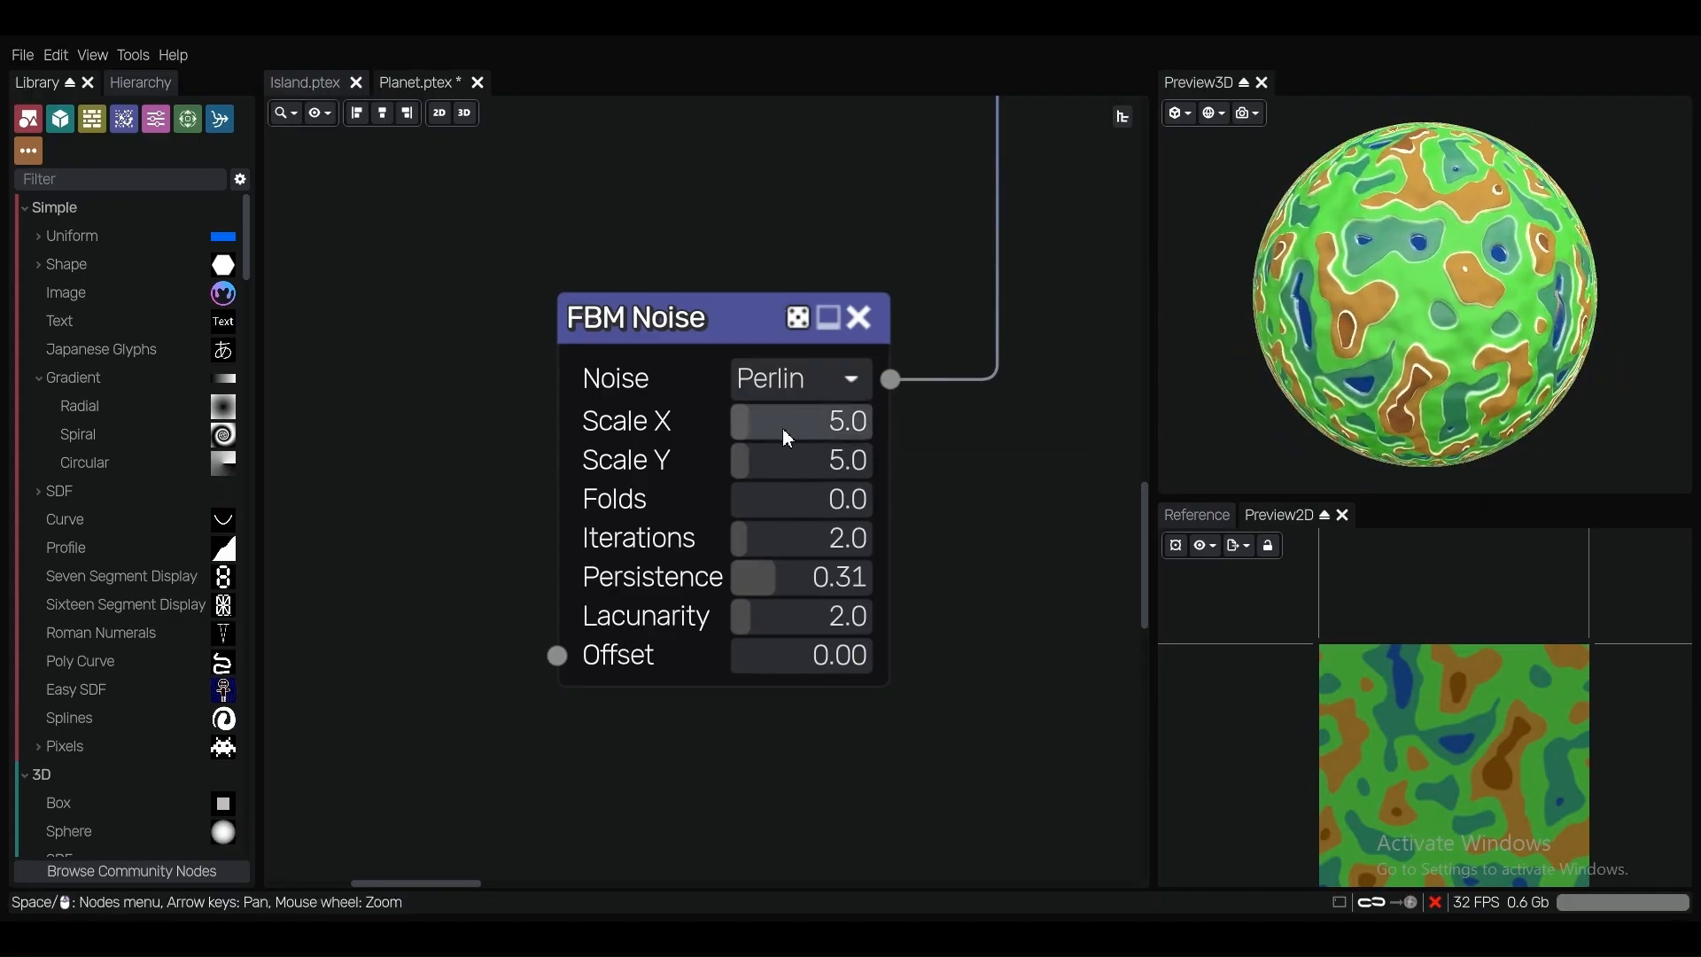
{"action": "scroll", "coordinate": [784, 429], "scroll_direction": "down", "scroll_amount": 2}
{"action": "scroll", "coordinate": [768, 453], "scroll_direction": "down", "scroll_amount": 2}
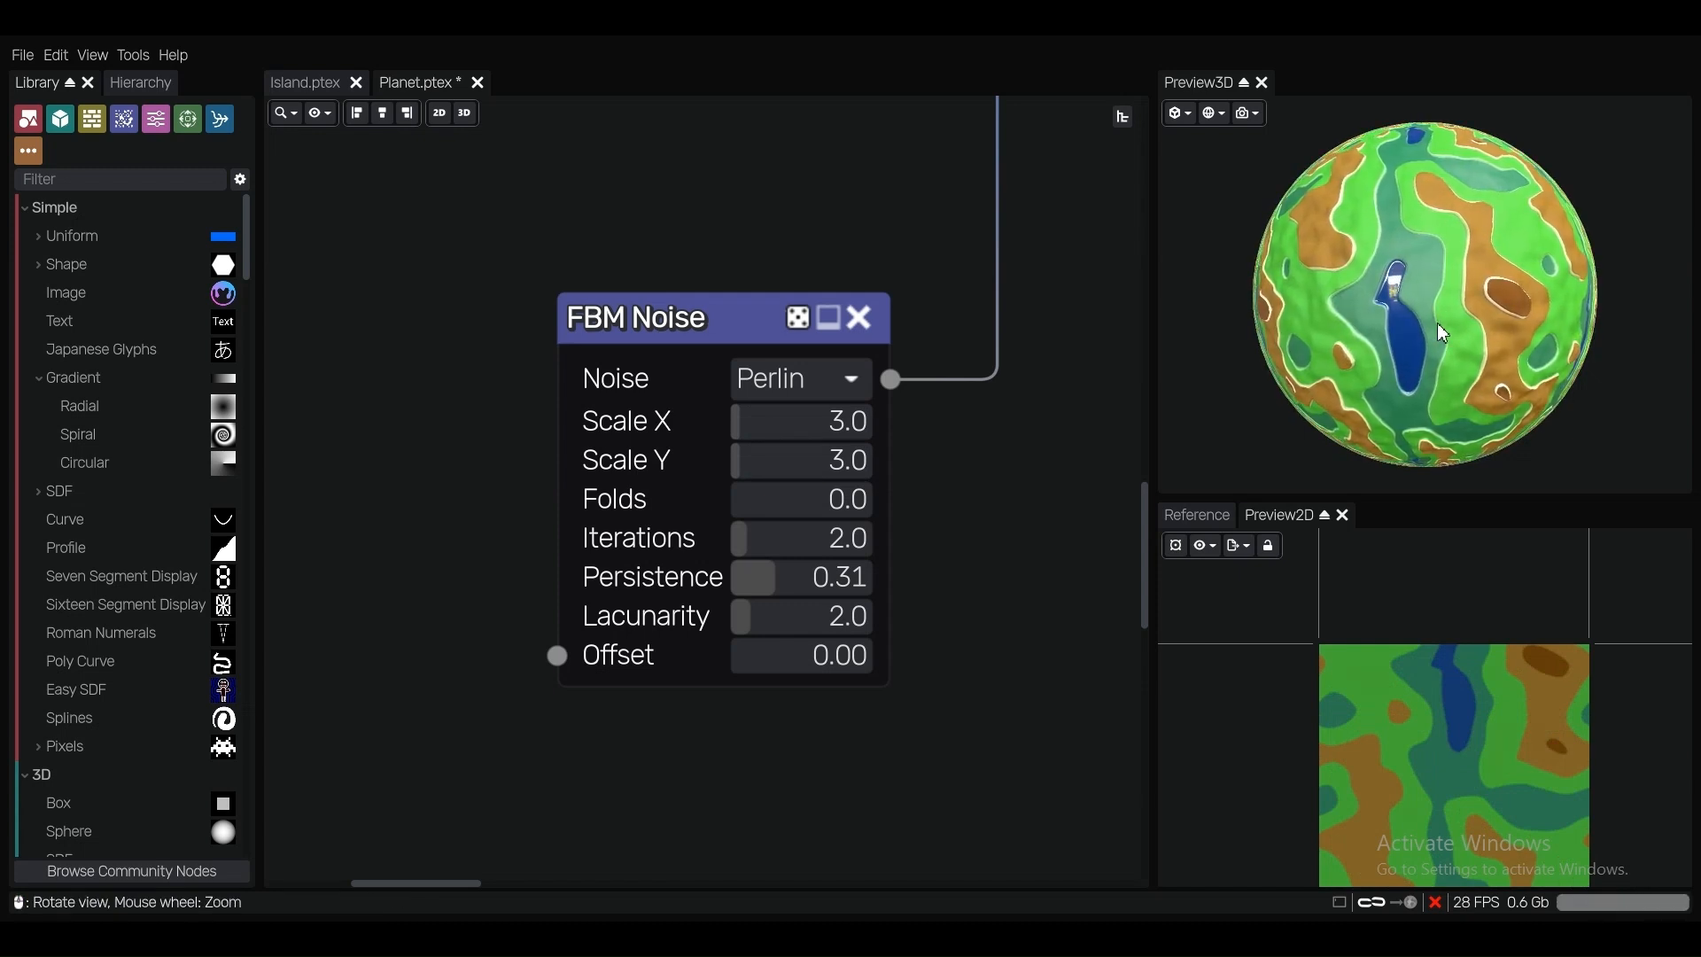
{"action": "scroll", "coordinate": [765, 429], "scroll_direction": "up", "scroll_amount": 1}
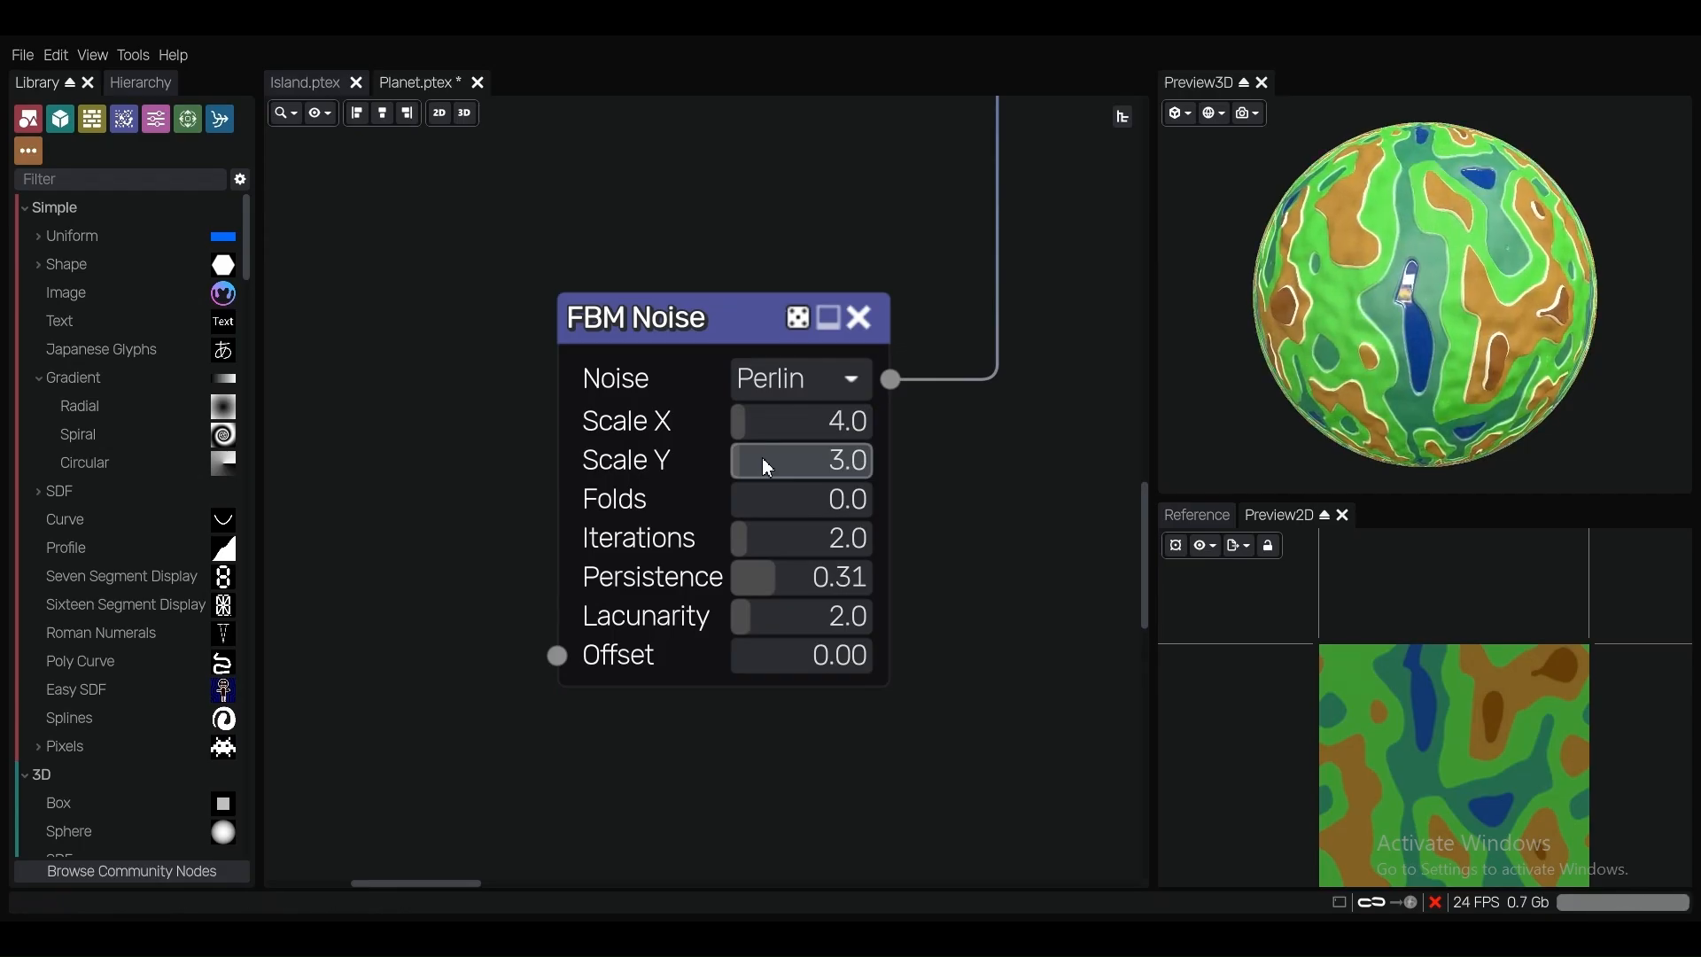
{"action": "scroll", "coordinate": [763, 460], "scroll_direction": "up", "scroll_amount": 1}
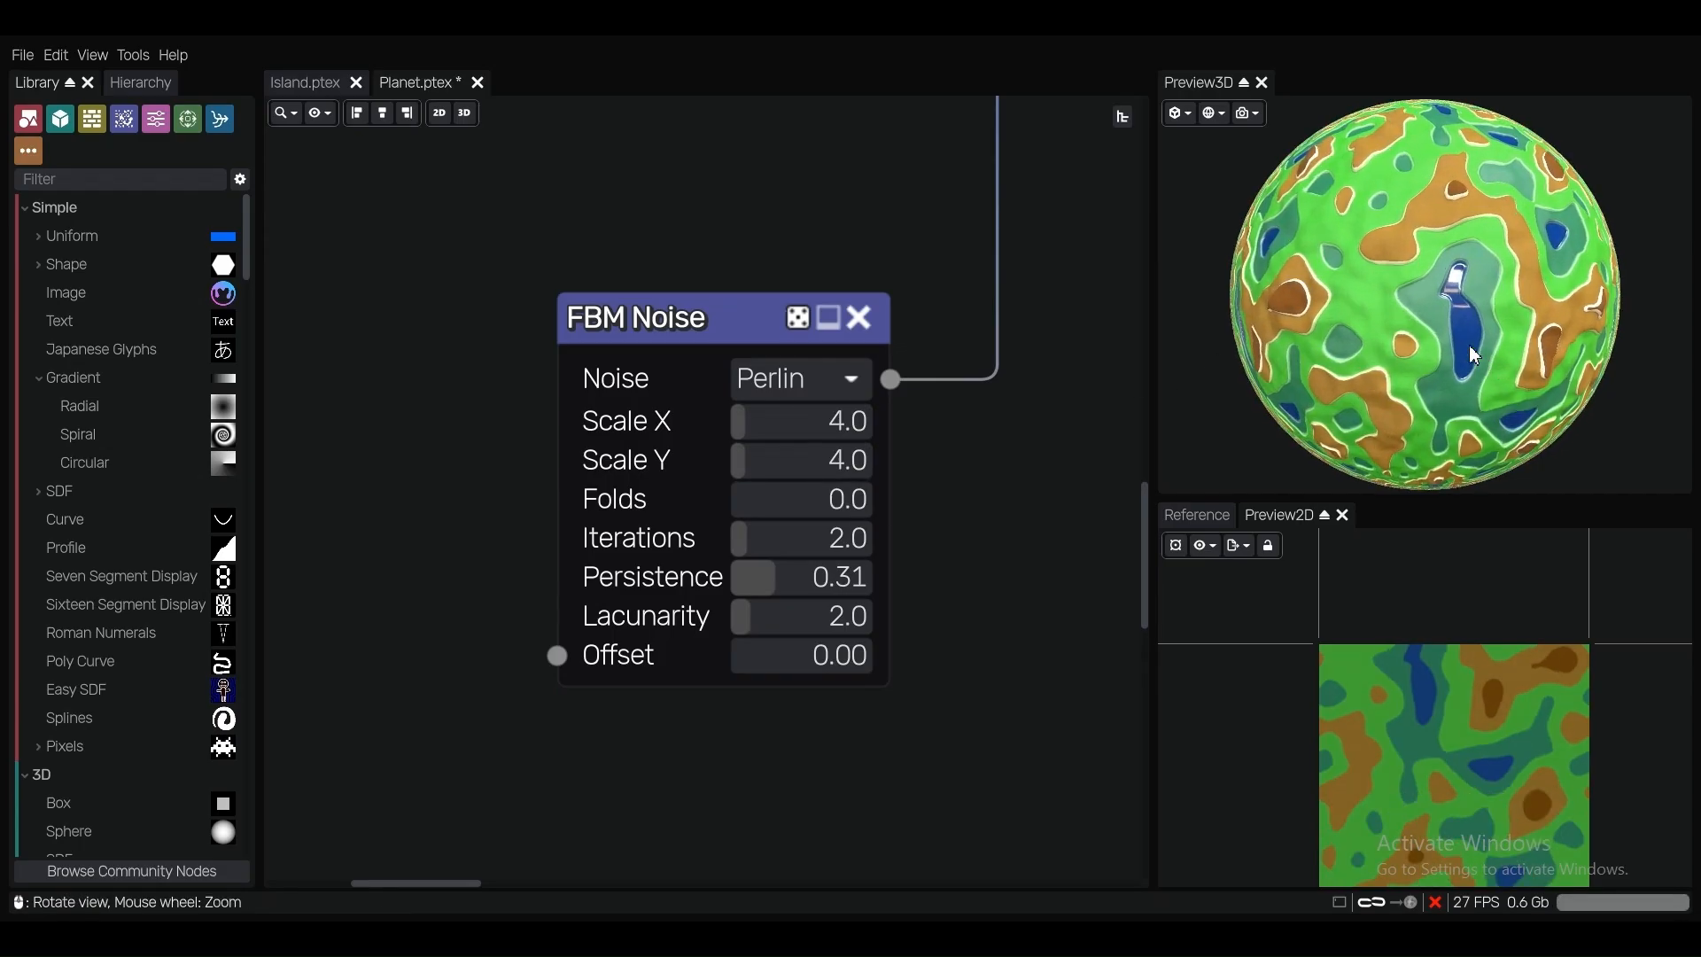
Detach the 3D preview into its own maximized window and examine the planet's surface at different distances.
{"action": "left_click_drag", "start_coordinate": [1240, 89], "coordinate": [1246, 92]}
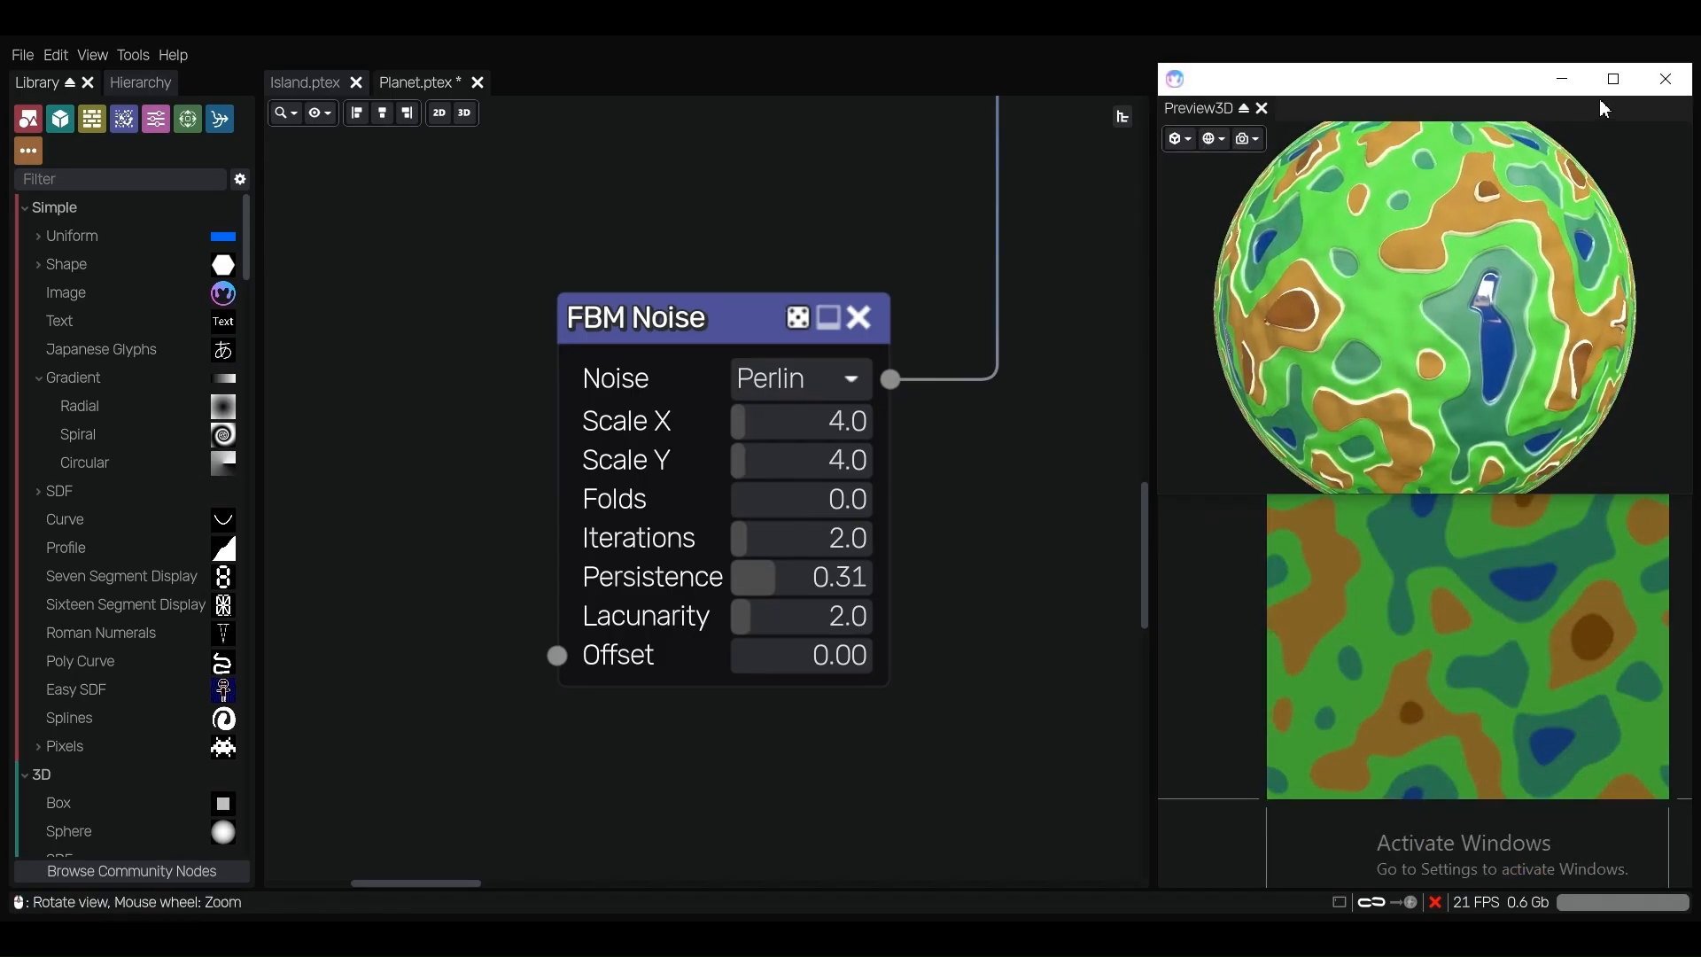
{"action": "left_click", "coordinate": [1612, 81]}
{"action": "scroll", "coordinate": [950, 372], "scroll_direction": "down", "scroll_amount": 4}
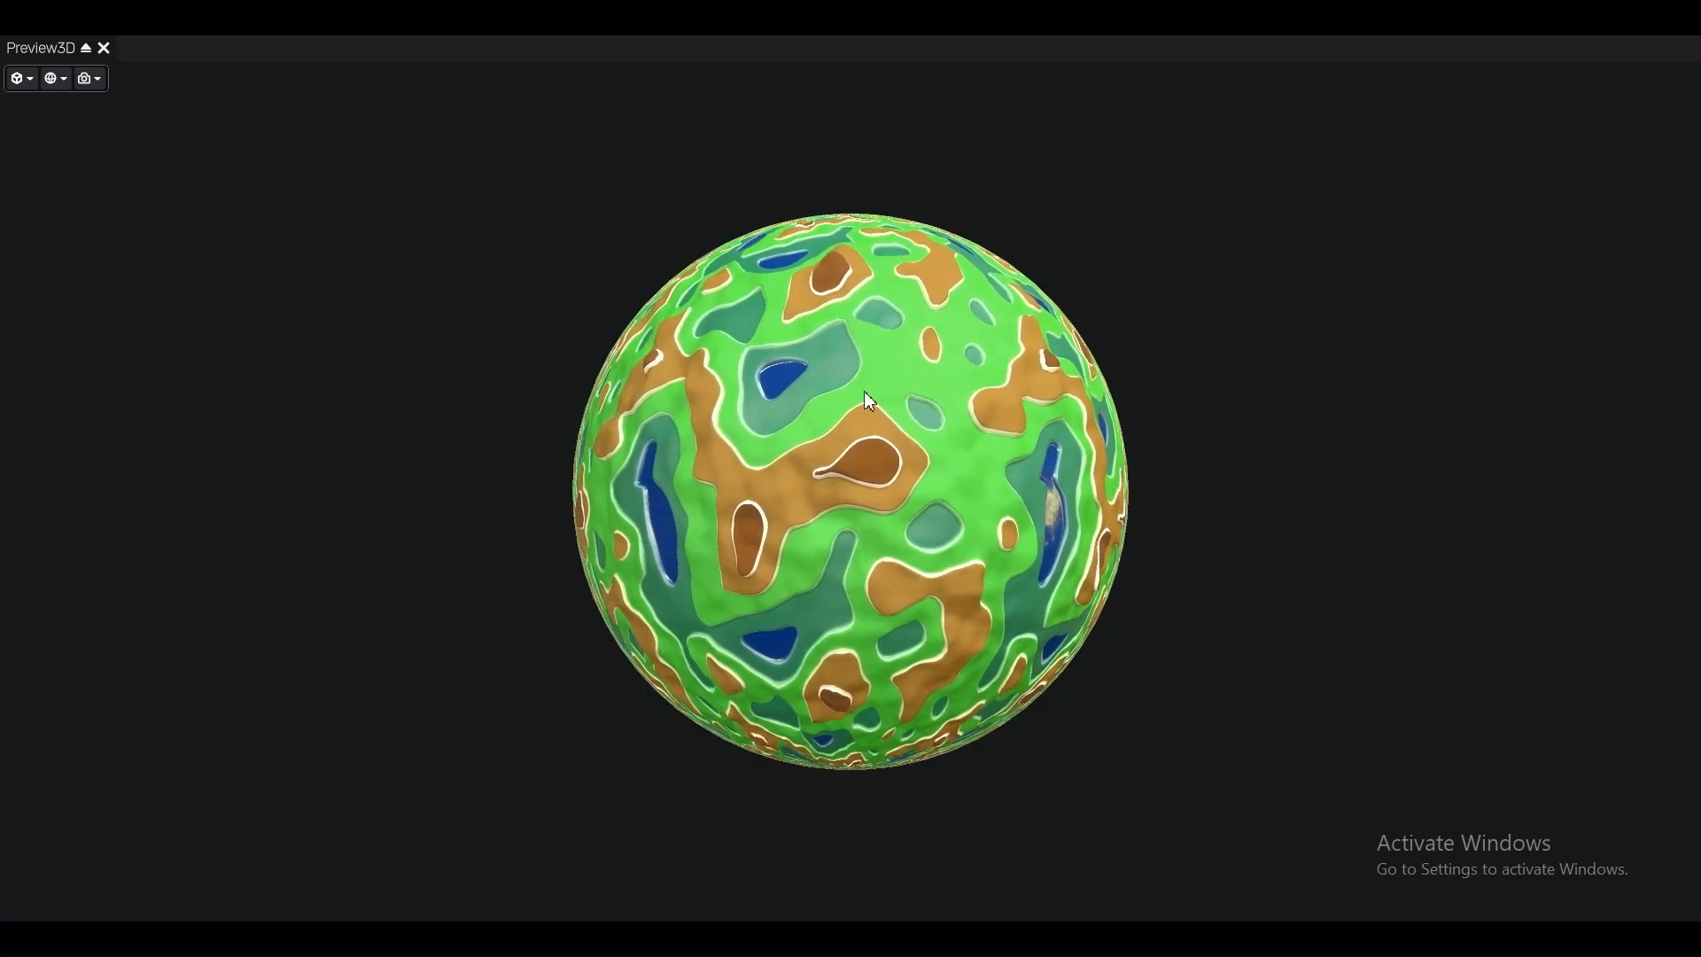
{"action": "scroll", "coordinate": [864, 456], "scroll_direction": "up", "scroll_amount": 3}
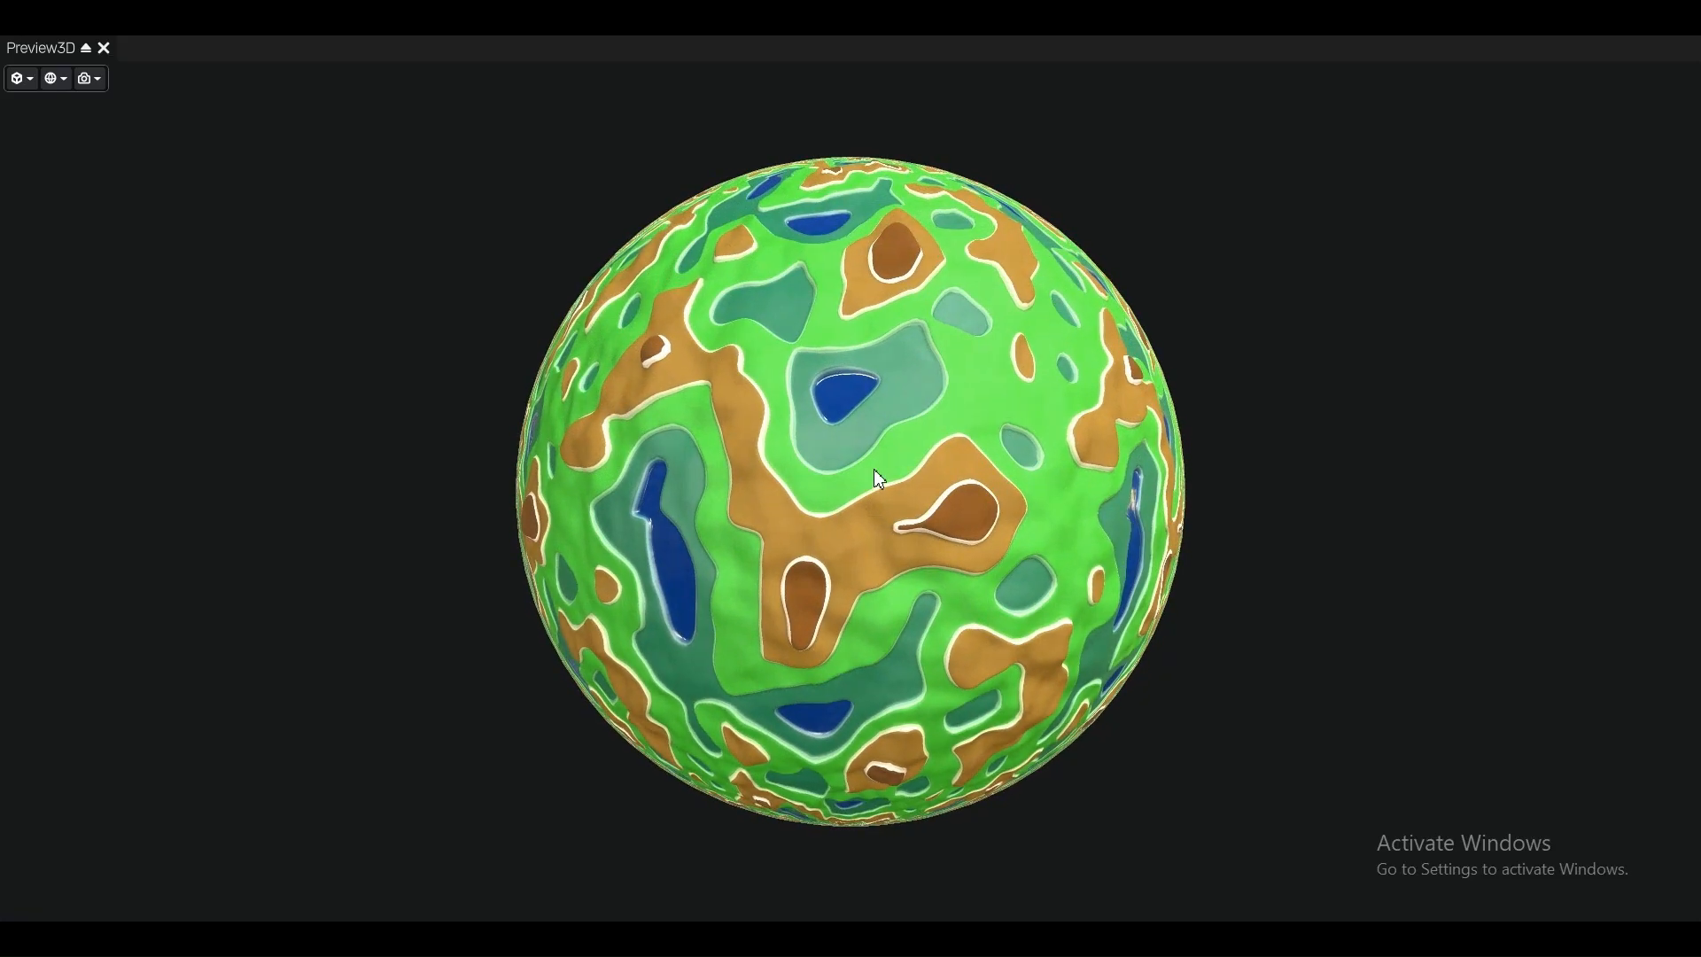